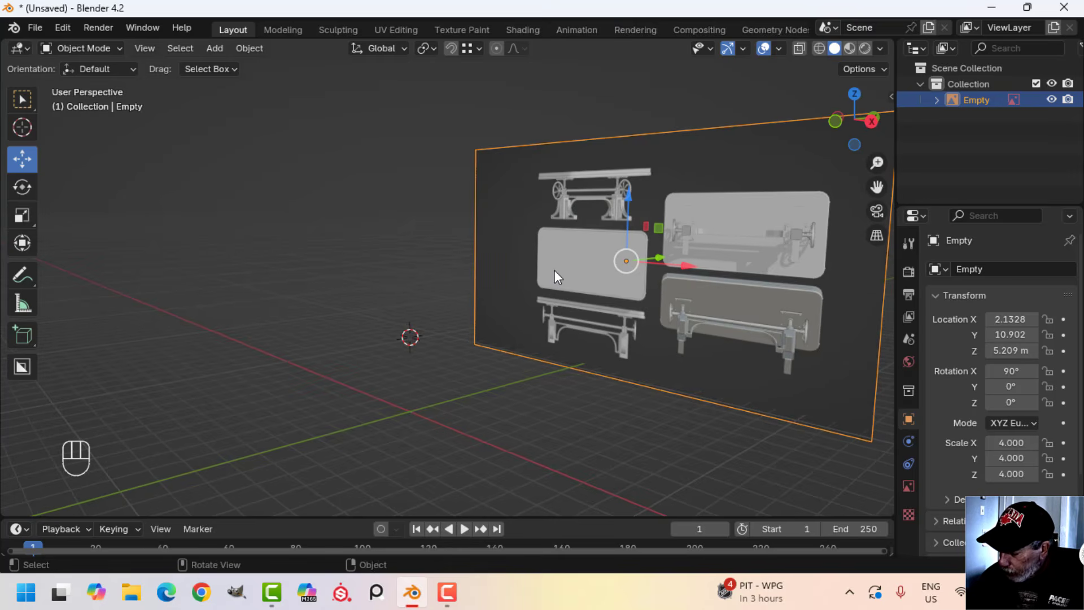
Add a plane mesh in front view over the reference image and enter Edit Mode on it
key(KP_1)
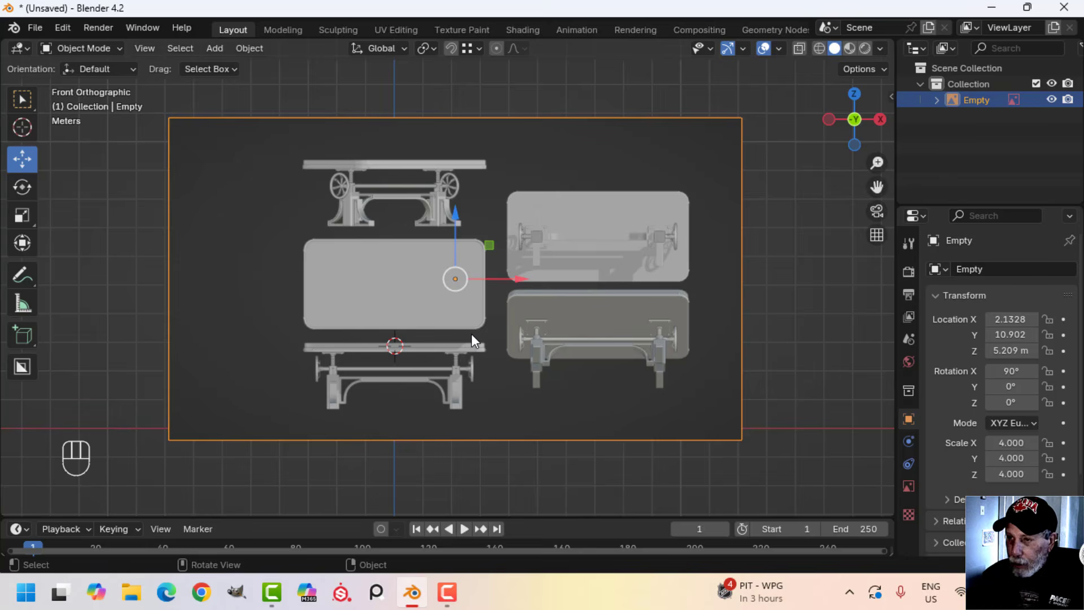
scroll(473, 333, up, 4)
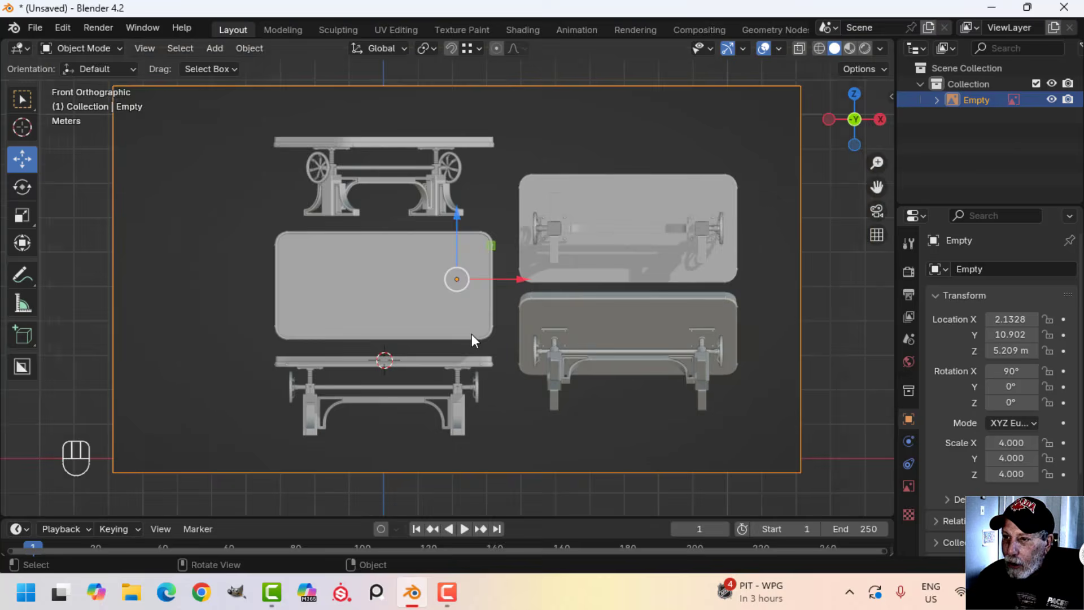
shift+middle_drag(394, 256, 455, 337)
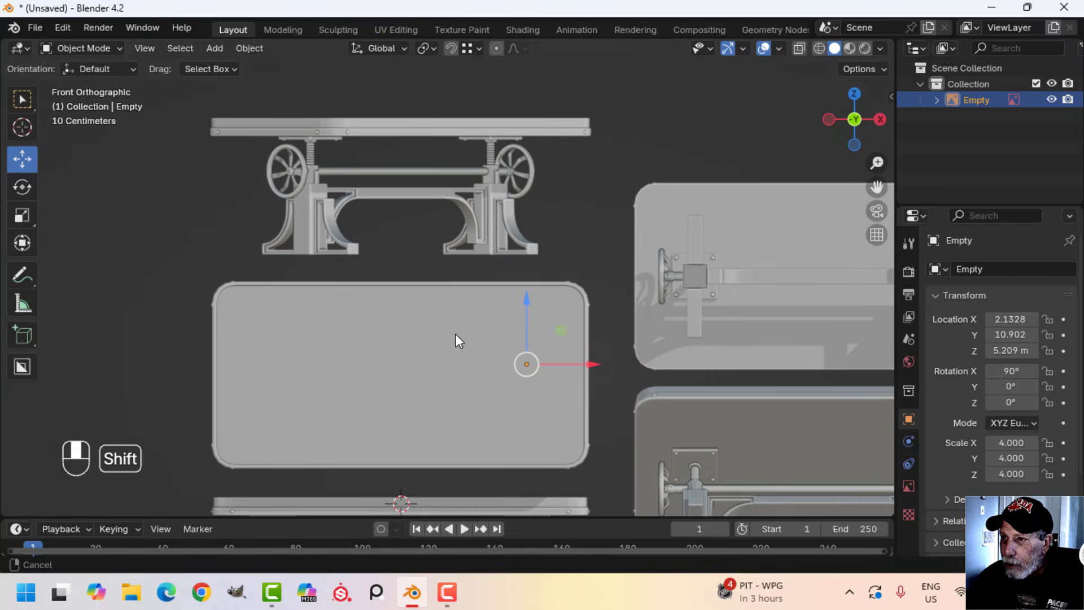
scroll(457, 315, down, 3)
key(shift+a)
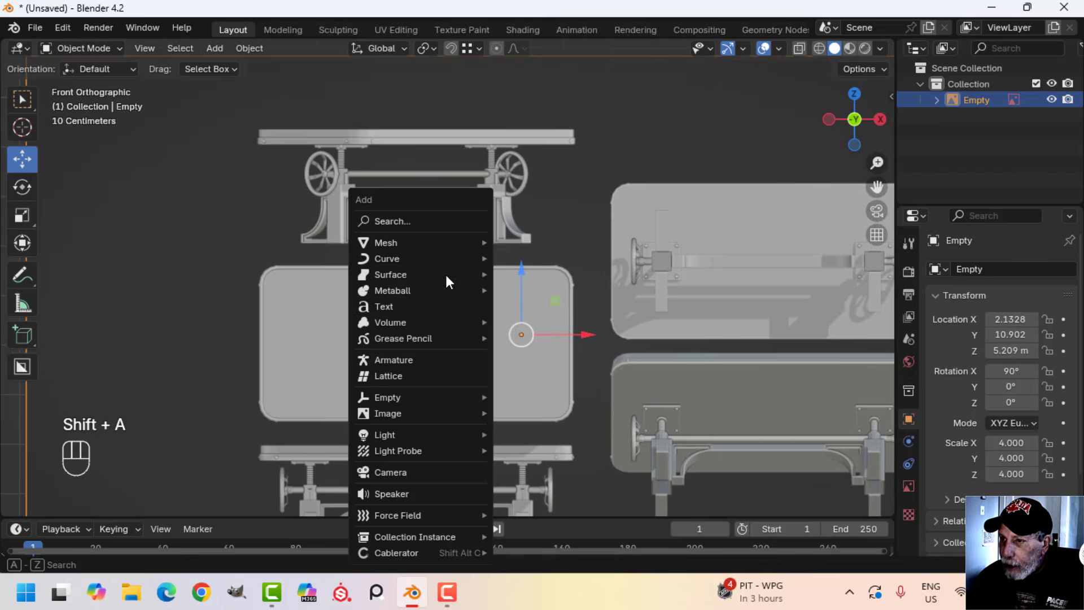
mouse_move(418, 238)
click(521, 239)
key(Tab)
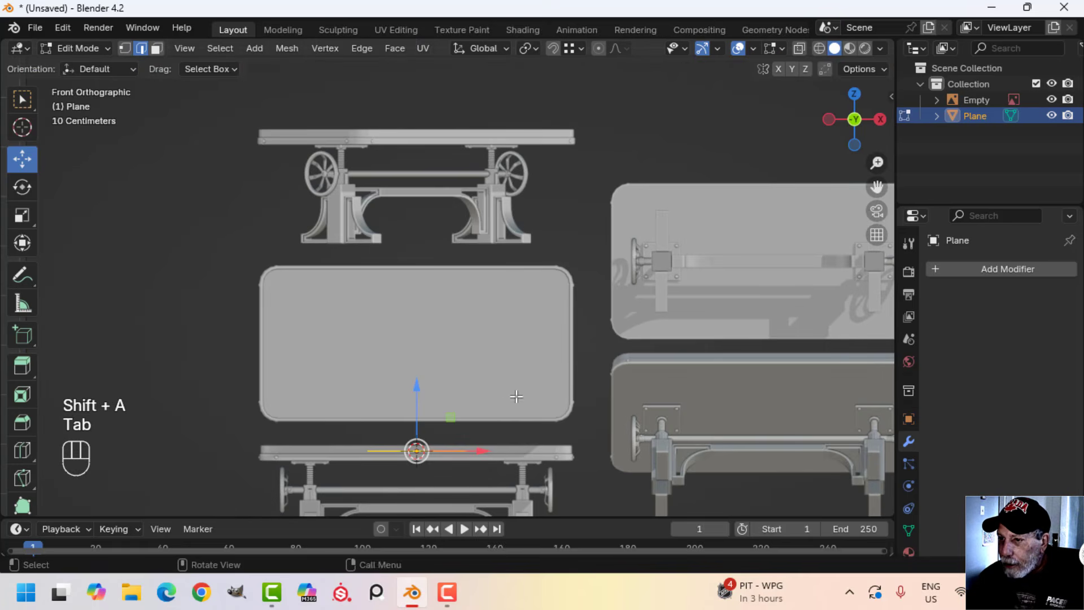
Raise the plane 2.157 m onto the tabletop's top-view reference and rotate it 90° about X
shift+middle_drag(516, 396, 491, 341)
drag(411, 331, 408, 223)
scroll(508, 301, up, 1)
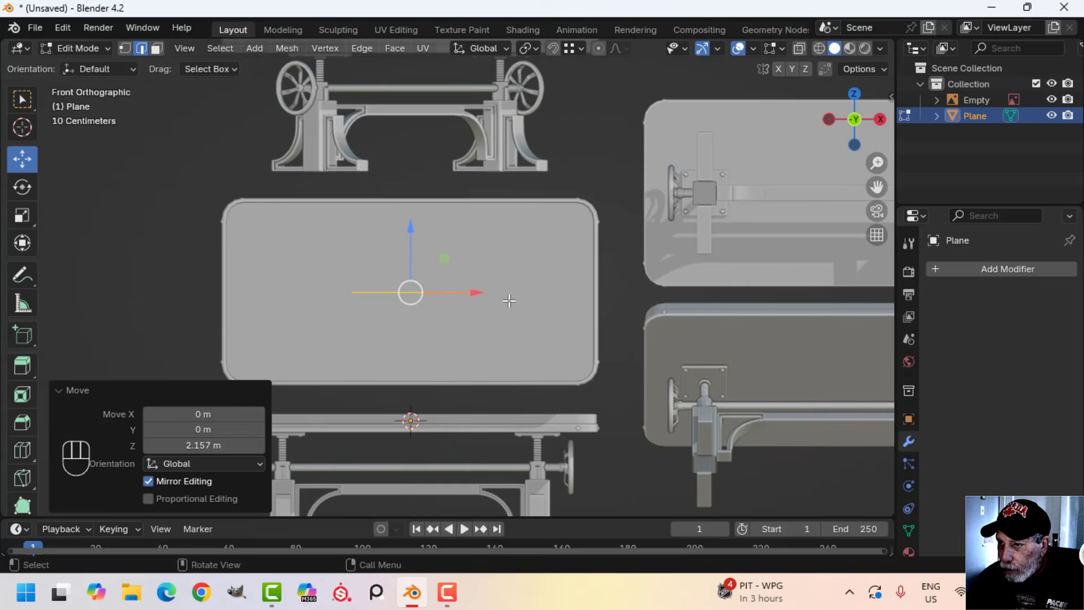
key(r)
key(x)
key(9)
key(0)
key(Return)
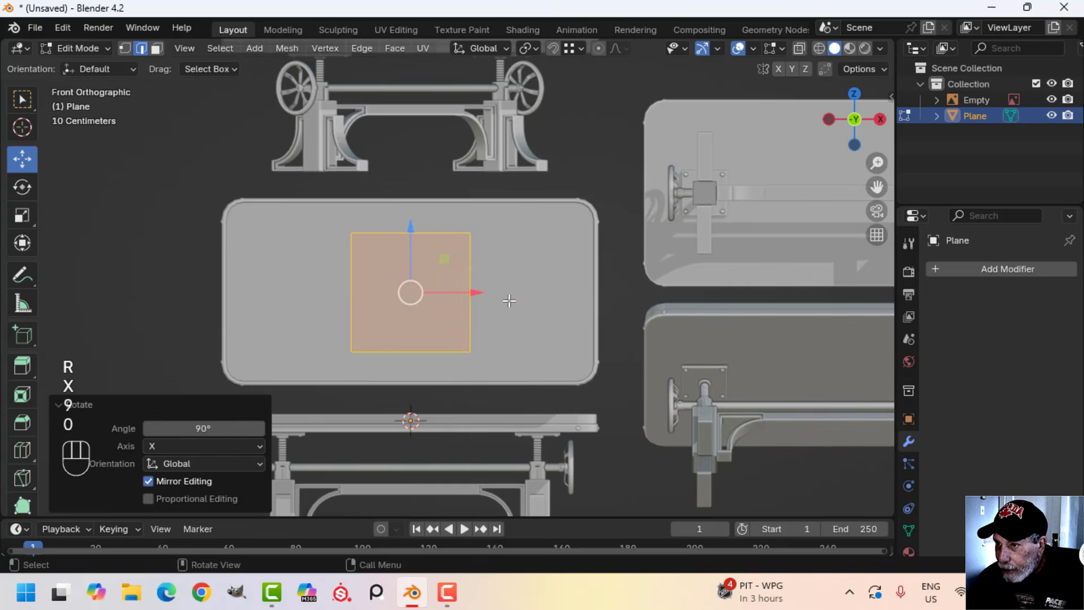
Show the plane in wireframe shading and scale it uniformly by about 1.552 to match the reference tabletop's height
key(z)
click(417, 301)
scroll(508, 302, up, 1)
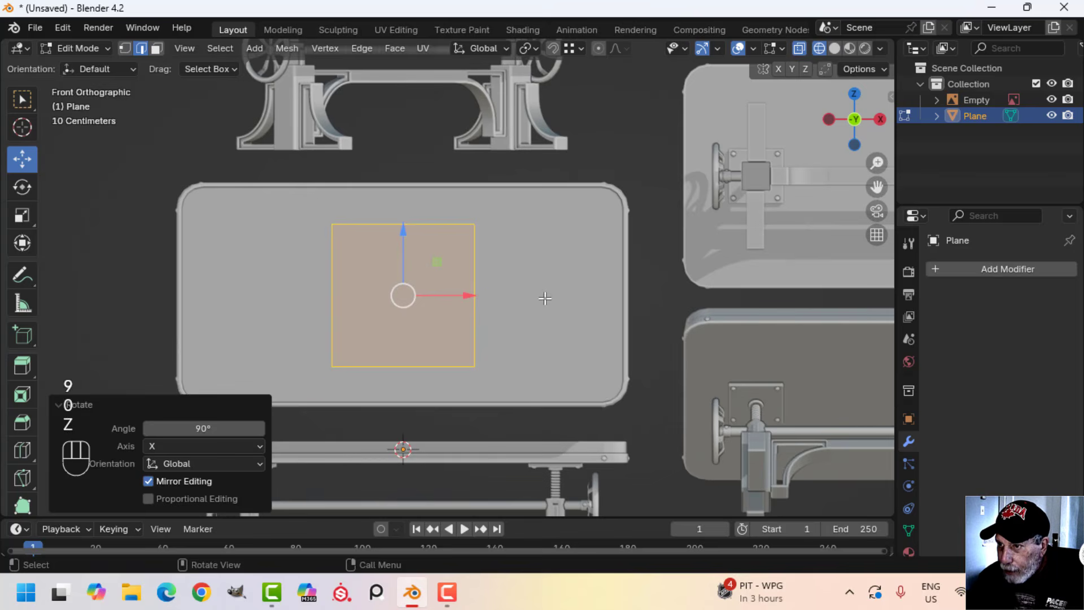
key(s)
key(shift)
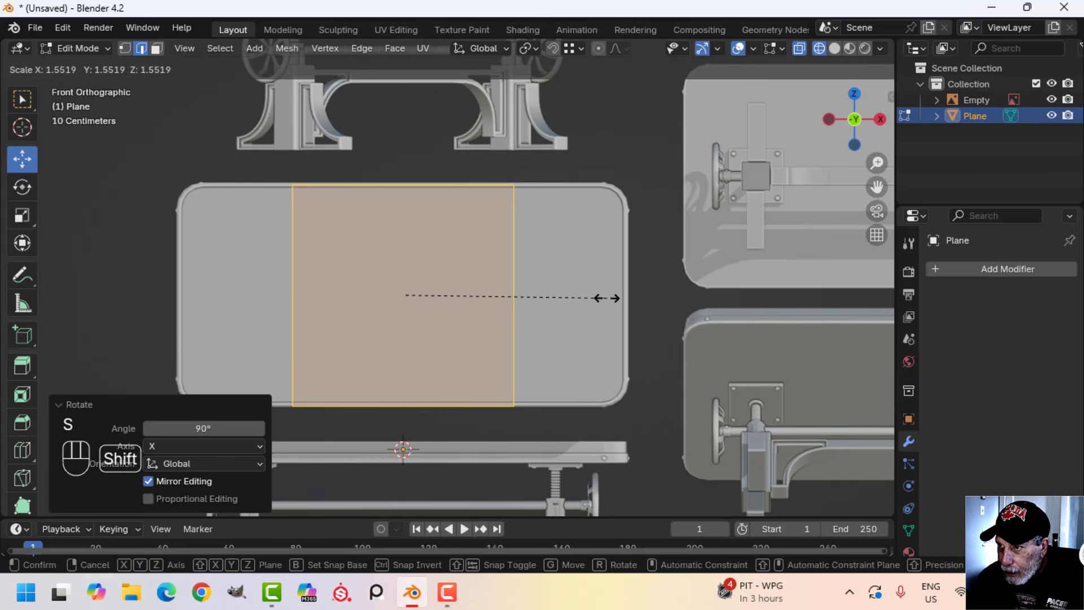
click(607, 297)
scroll(593, 297, down, 1)
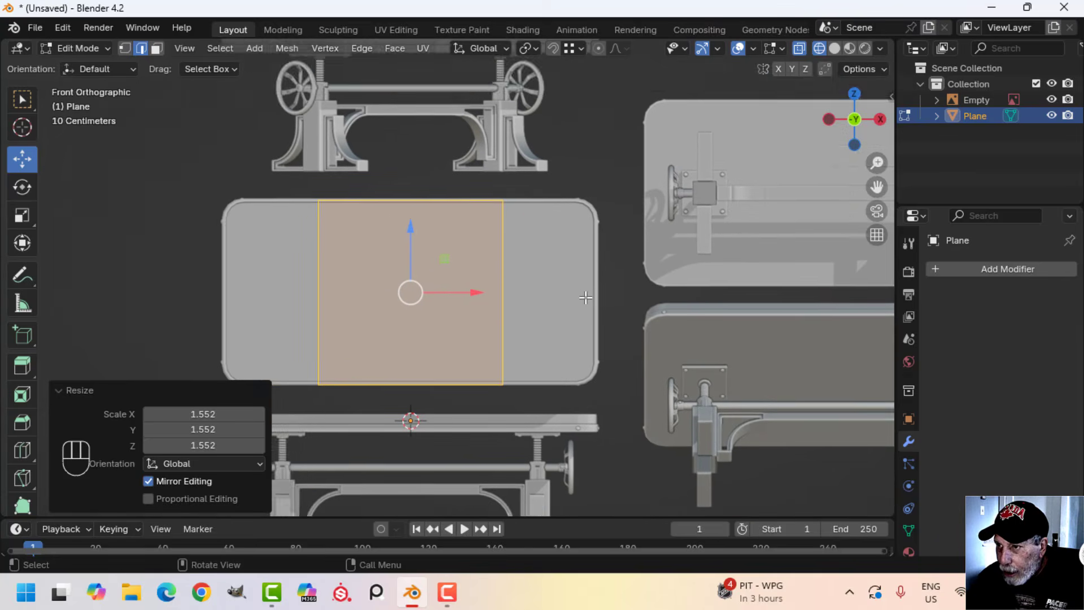
Move the plane's right-hand vertices 1.5963 m along X to the right edge of the reference tabletop
key(1)
drag(441, 134, 523, 394)
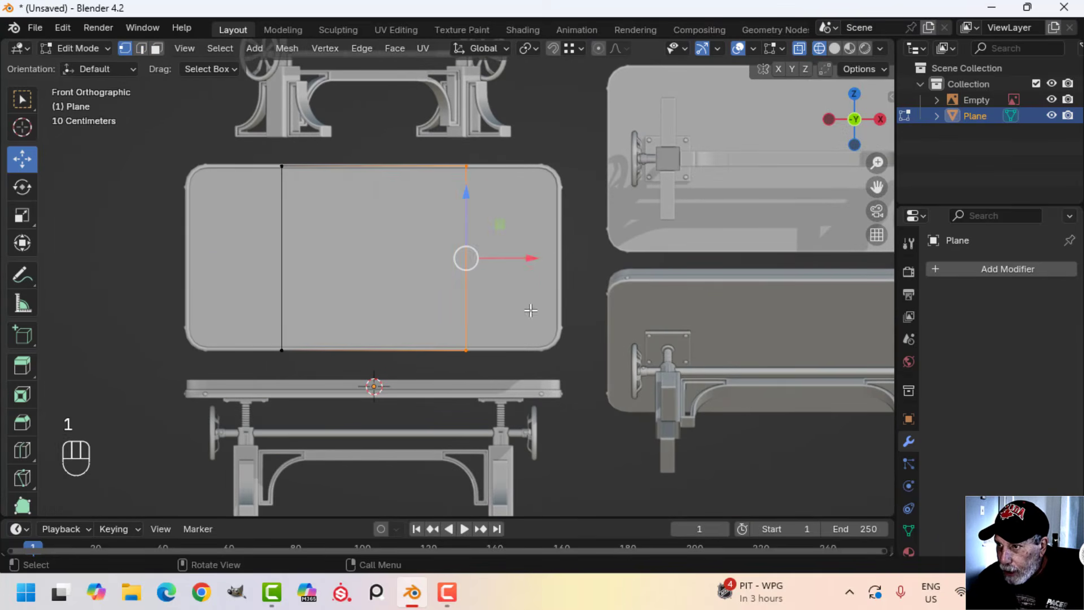
drag(528, 259, 625, 269)
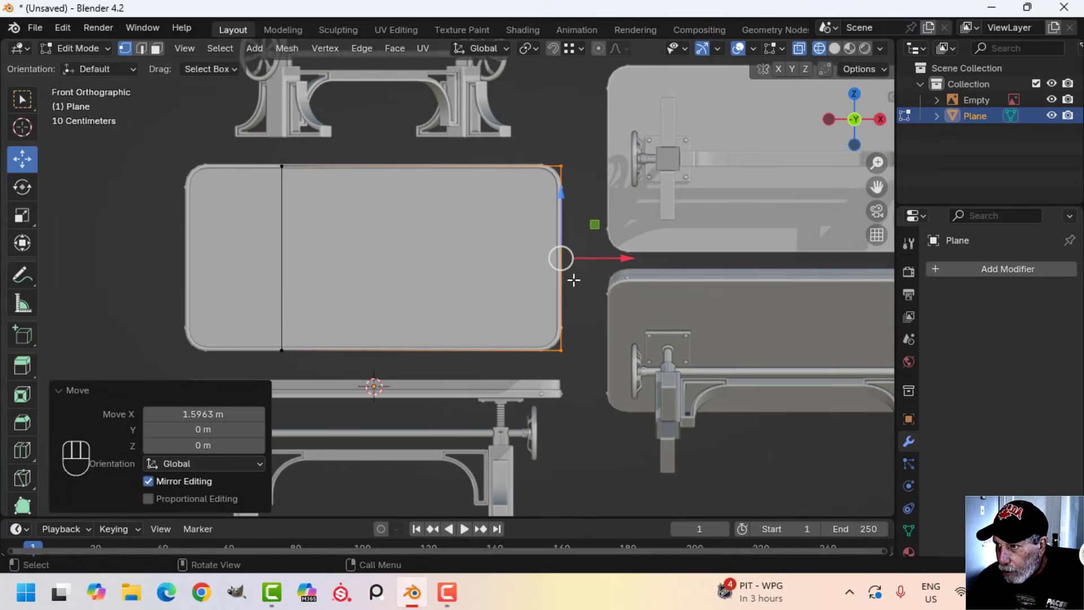
scroll(548, 276, up, 2)
shift+middle_drag(420, 260, 621, 286)
Move the plane's left-hand vertices -1.6302 m along X to the left edge of the reference tabletop
key(alt+a)
drag(383, 112, 433, 423)
shift+middle_drag(411, 277, 435, 293)
drag(499, 293, 368, 299)
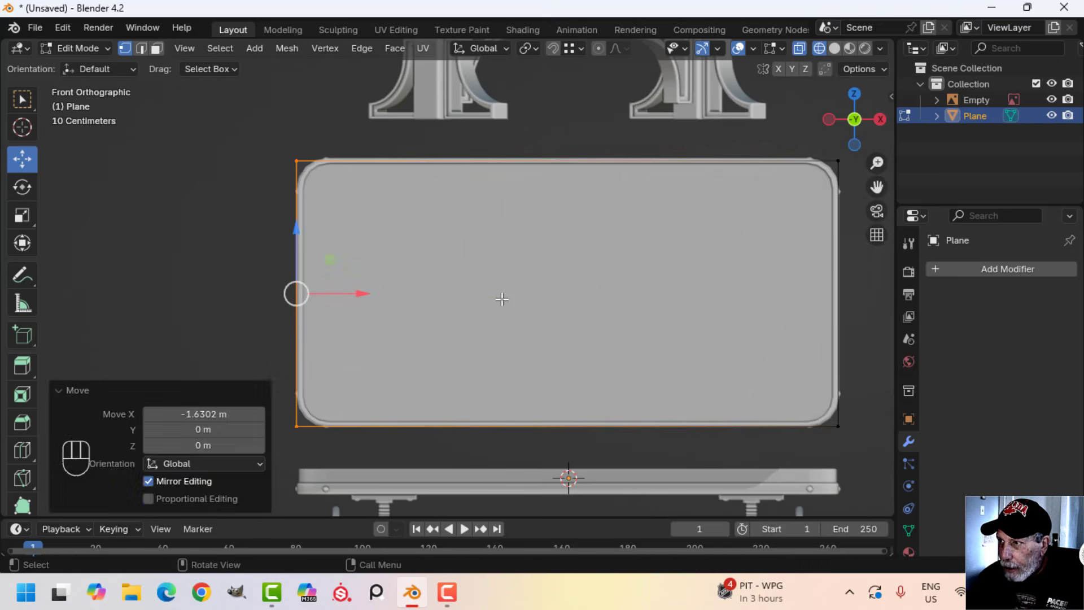
Raise the plane's top vertices about 0.028 m along Z to align with the reference tabletop's upper edge
key(a)
shift+middle_drag(551, 250, 523, 259)
key(alt+a)
key(b)
drag(185, 121, 858, 213)
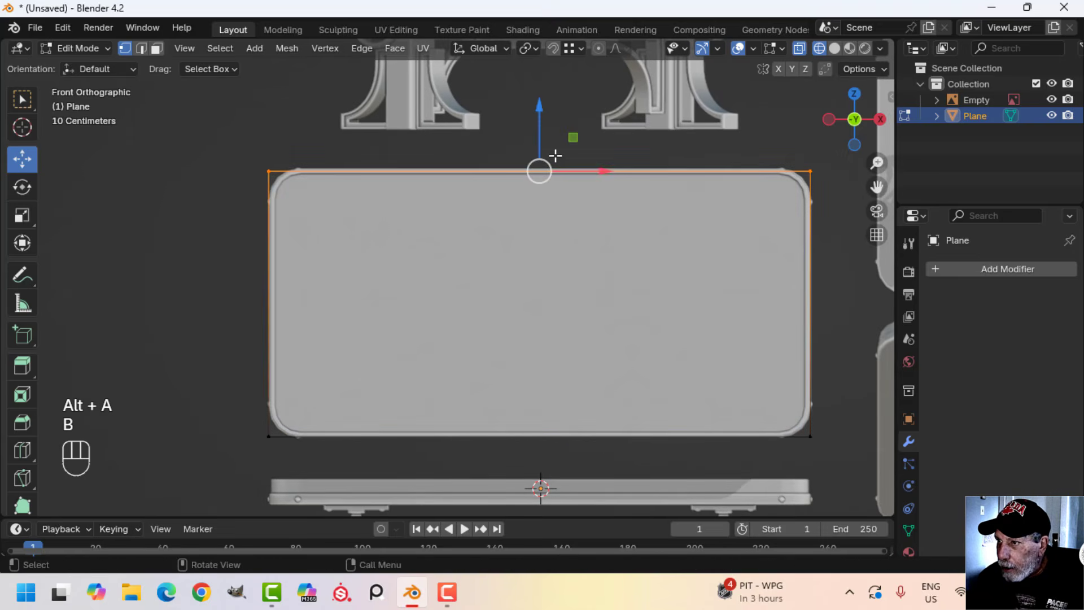
drag(545, 143, 543, 141)
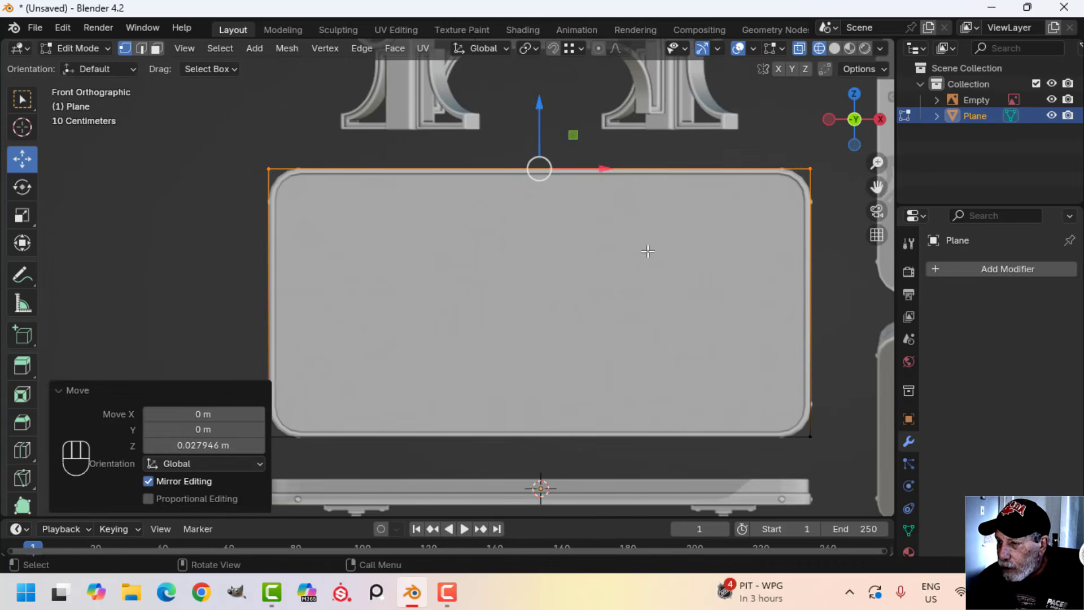
Round all four corners of the plane with a vertex bevel, width about 0.377 m and 4 segments
key(a)
shift+middle_drag(758, 336, 667, 321)
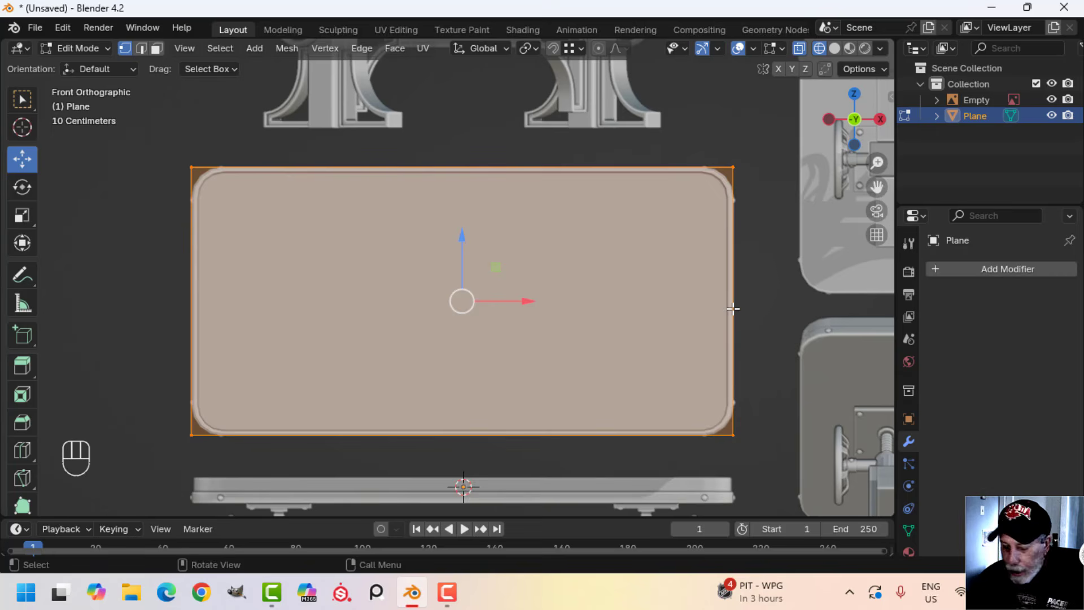
key(ctrl+shift+b)
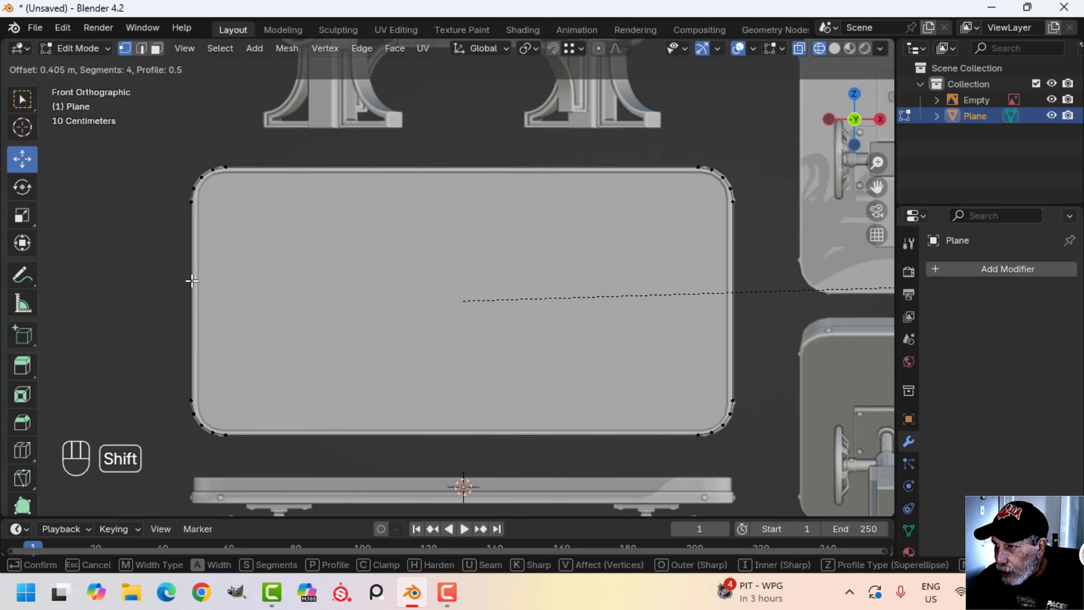
click(167, 255)
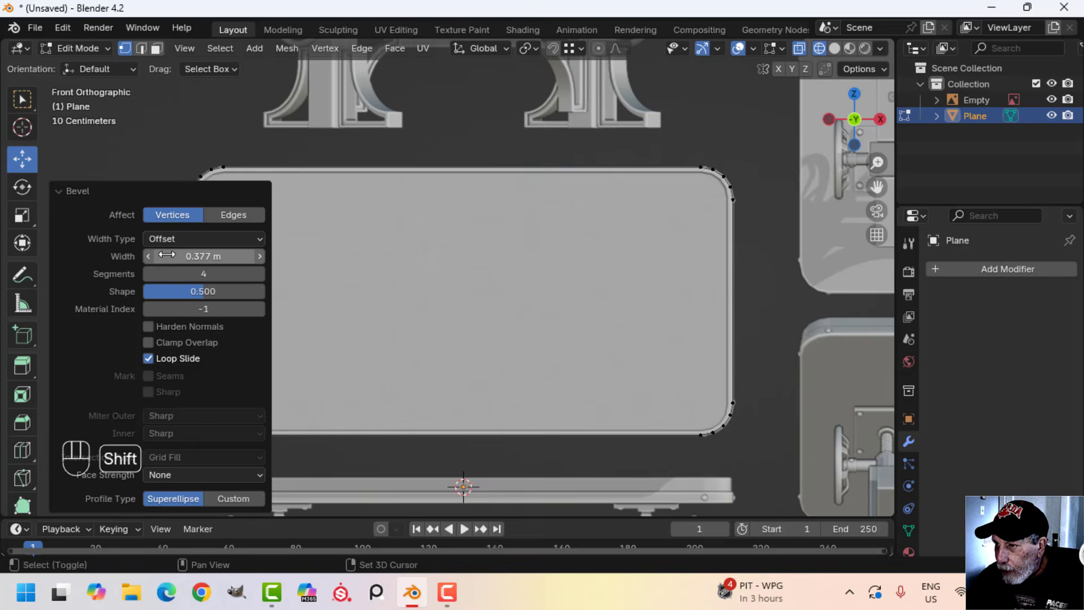
Rotate the whole rounded tabletop outline 90° about the X axis so it lies flat
key(a)
scroll(480, 261, down, 3)
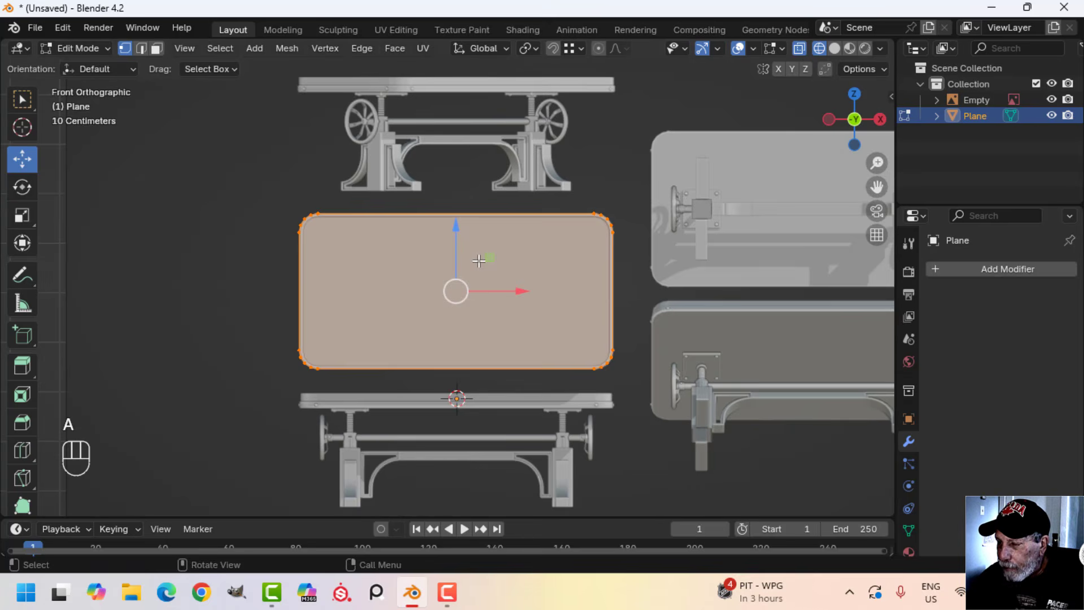
shift+middle_drag(517, 308, 491, 250)
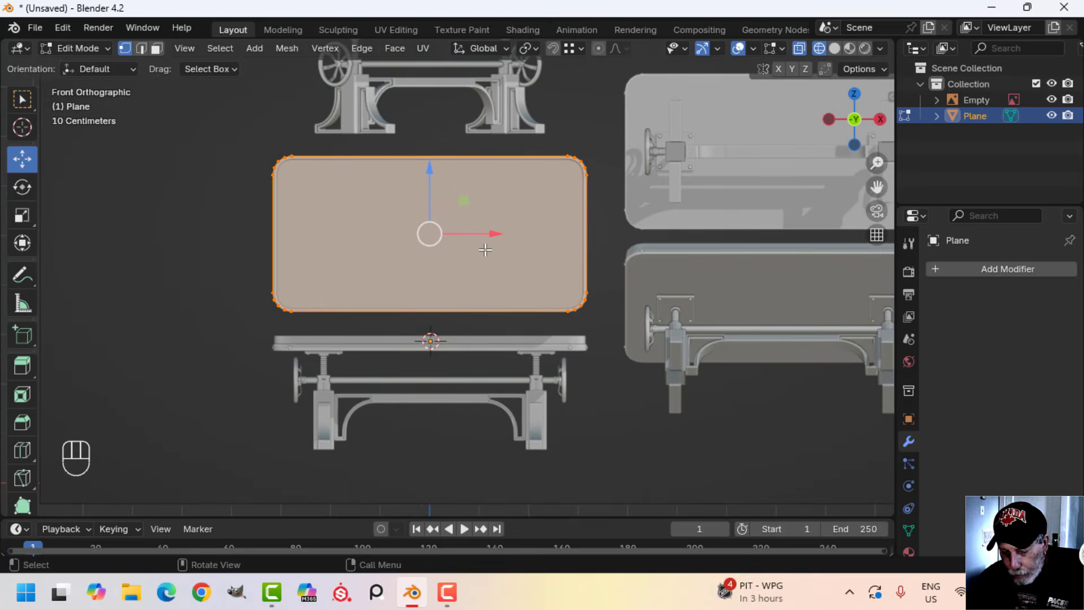
key(r)
key(x)
key(9)
key(0)
key(Return)
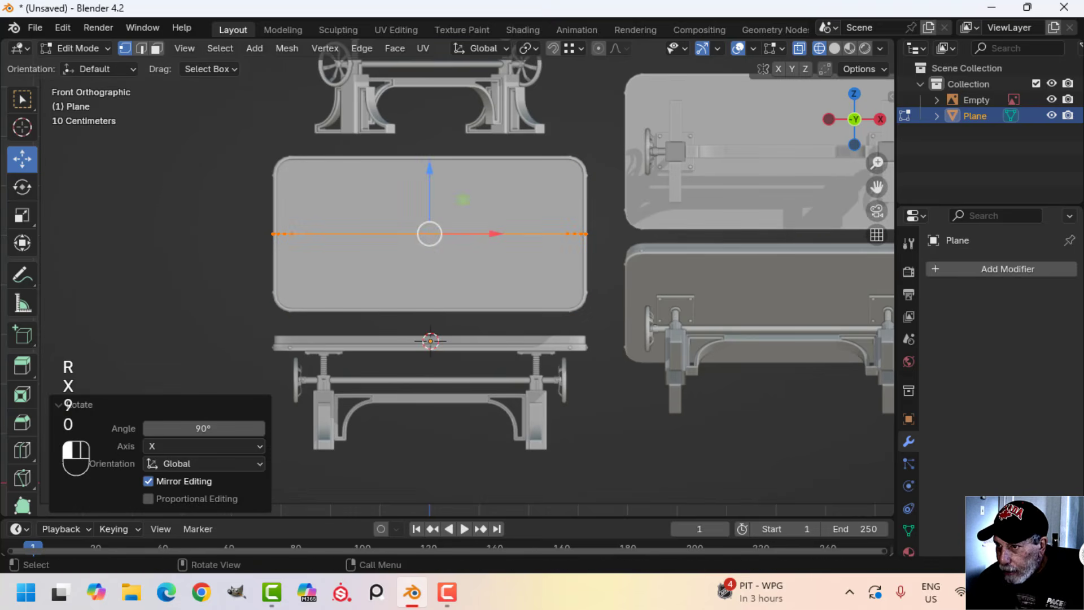
Lower the flat outline about 2.35 m along Z to the underside of the tabletop in the lower side-view reference
drag(431, 175, 417, 296)
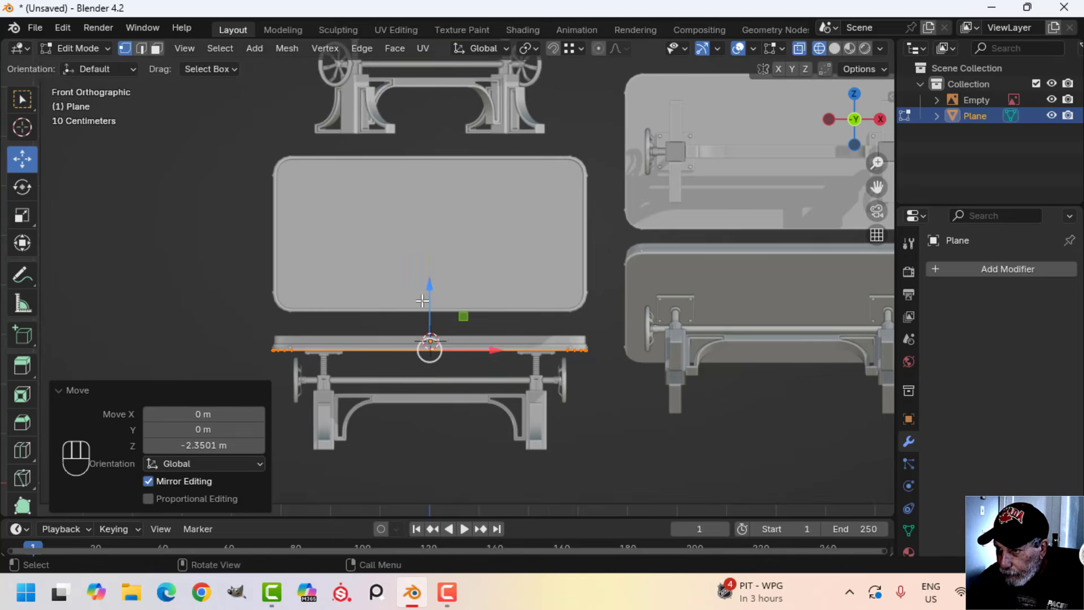
scroll(526, 338, up, 5)
shift+middle_drag(525, 334, 434, 144)
scroll(336, 232, up, 4)
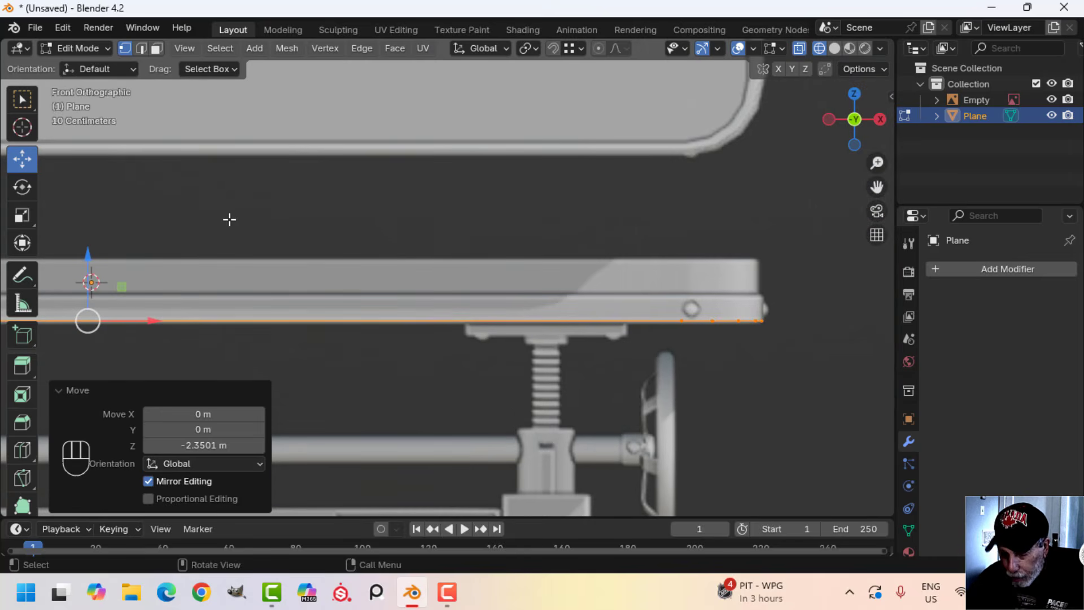
key(g)
key(z)
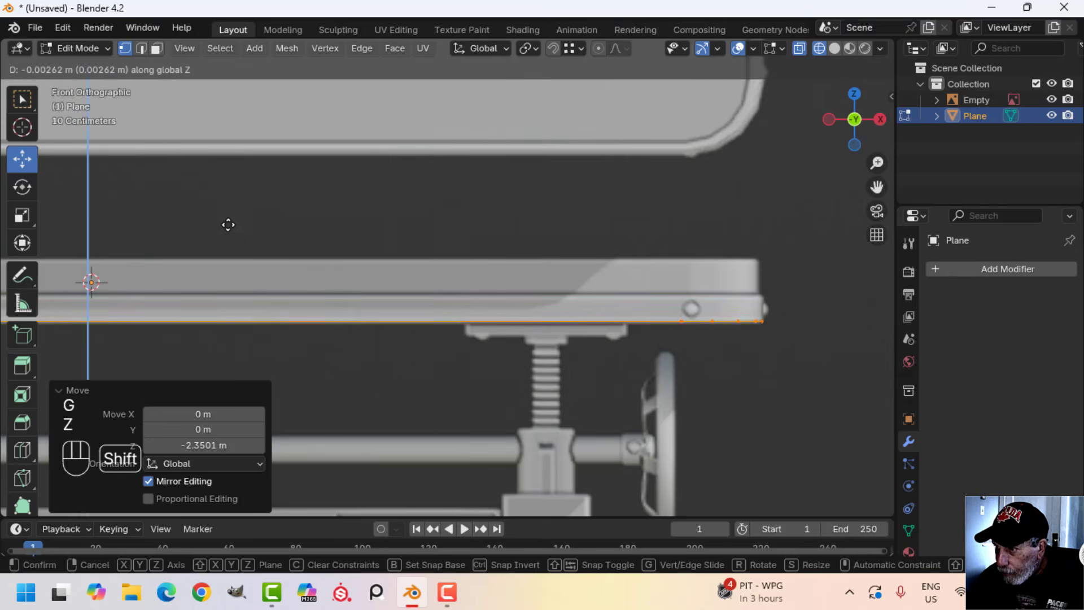
click(229, 224)
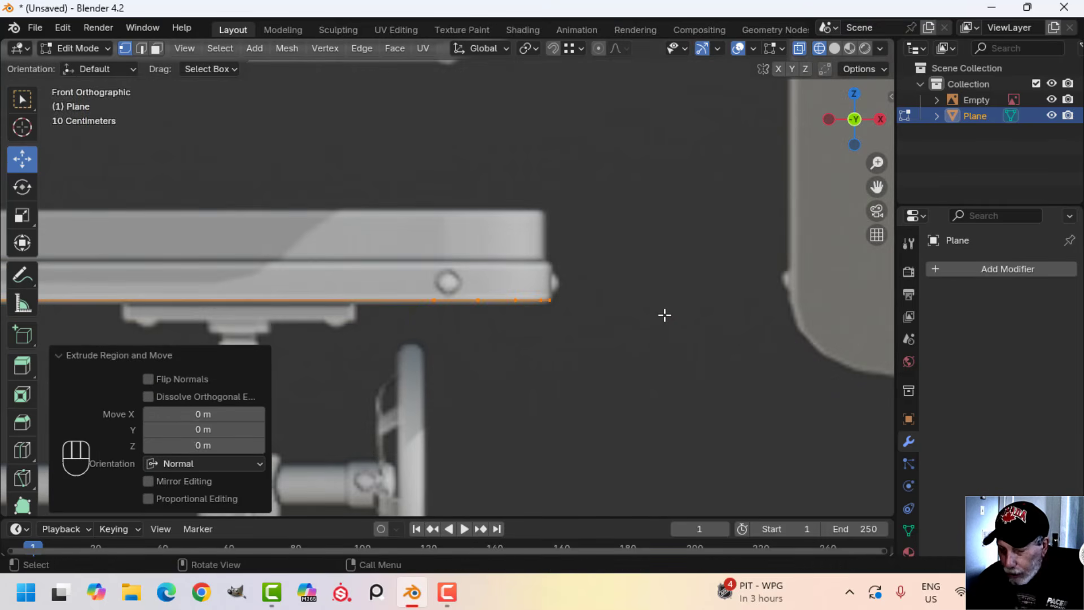
Extrude the outline and raise it about 0.126 m along Z to form the tabletop's lower band
key(g)
key(z)
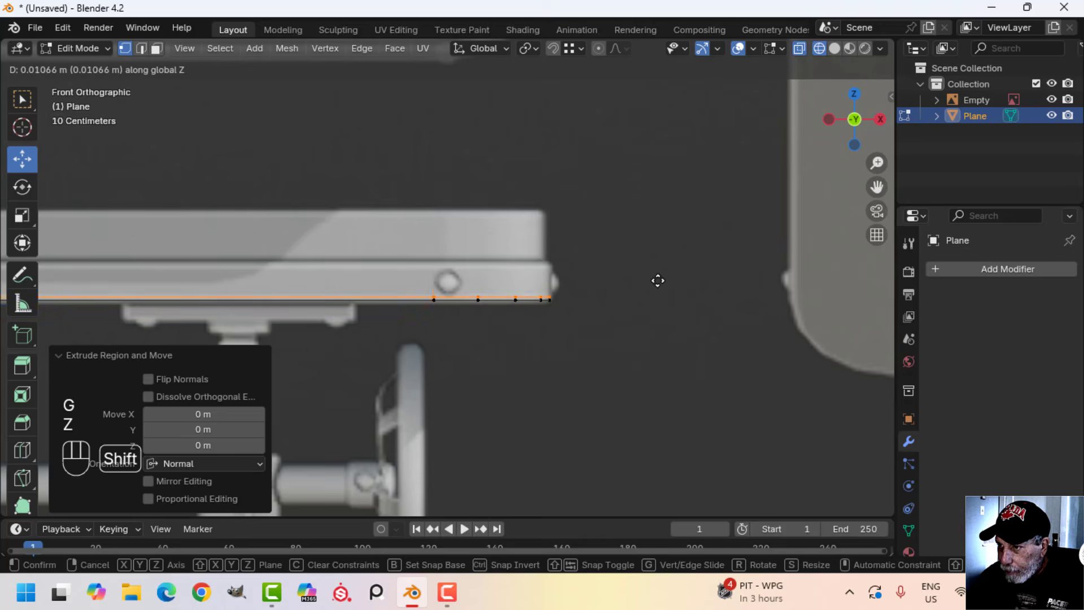
click(644, 170)
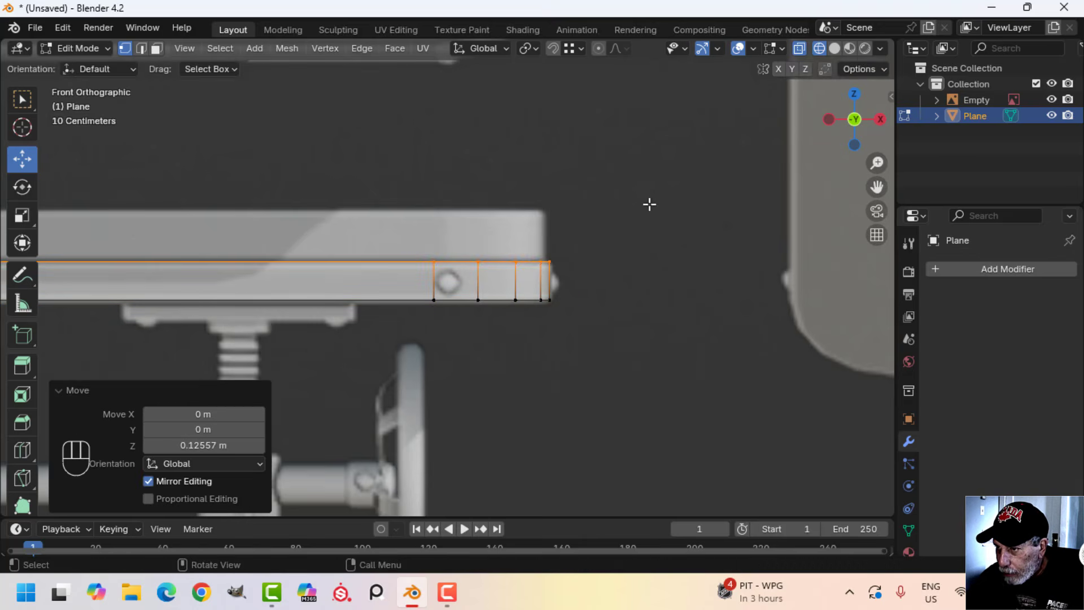
Inset the top face of the lower band by about 0.0115 m
scroll(627, 243, up, 3)
scroll(606, 285, up, 1)
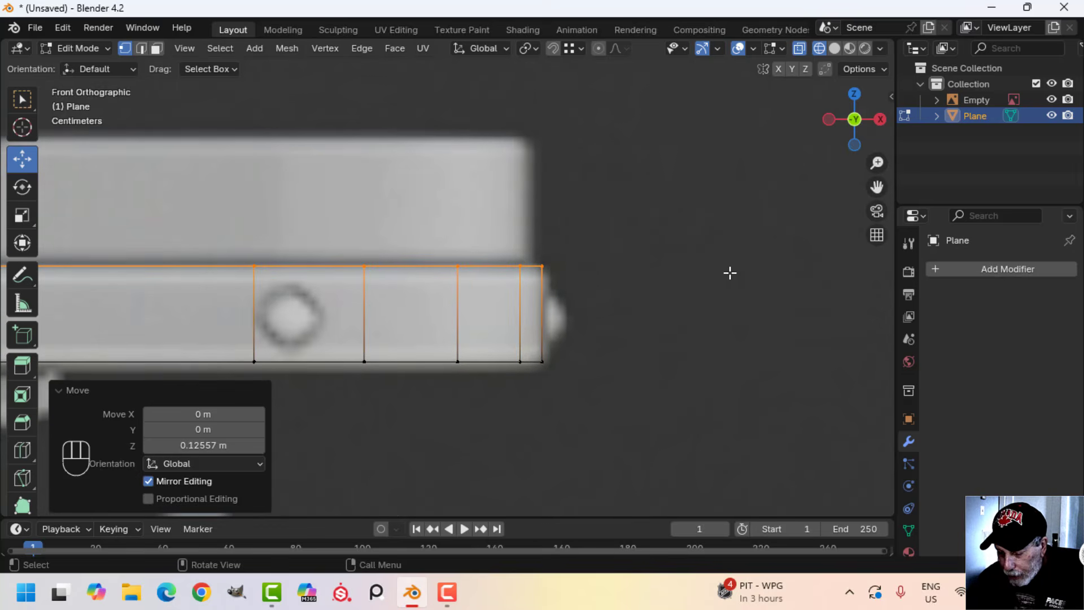
key(i)
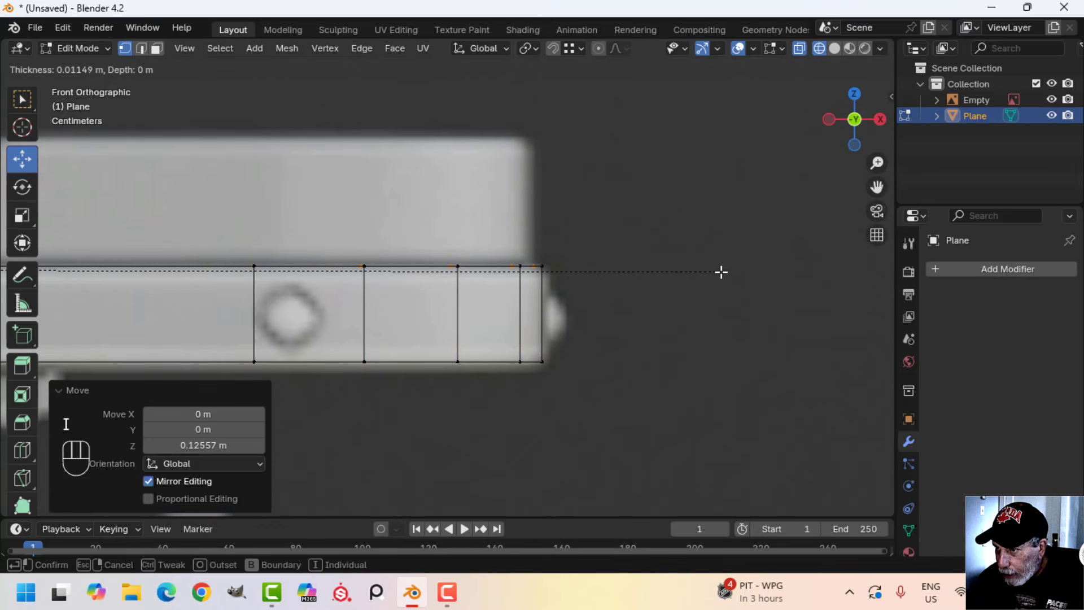
click(721, 272)
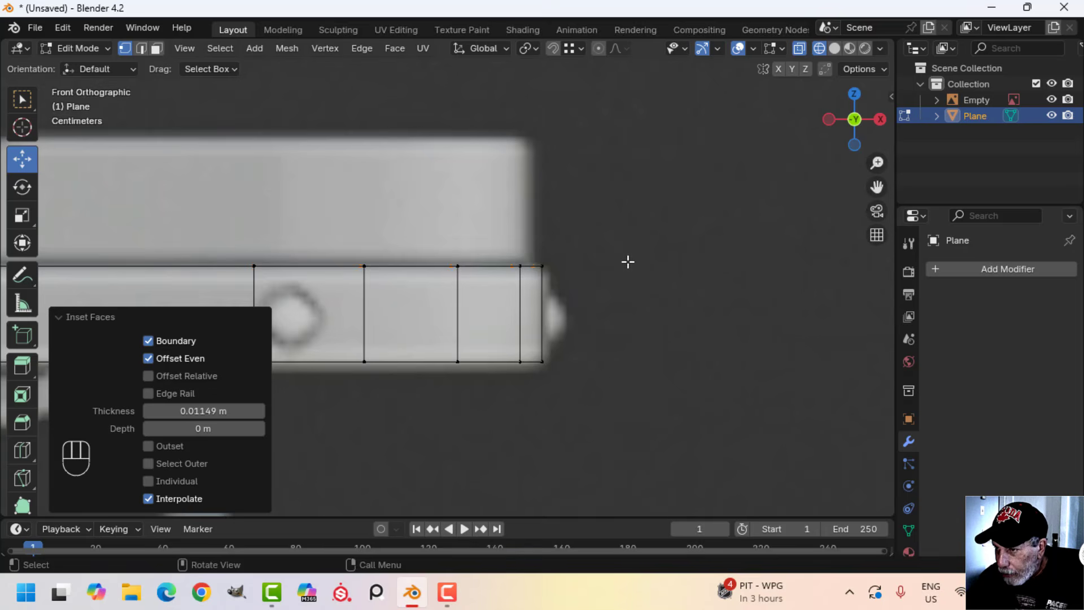
Extrude the inset face and raise it 0.167 m along Z to the top of the reference tabletop
scroll(648, 284, down, 2)
key(e)
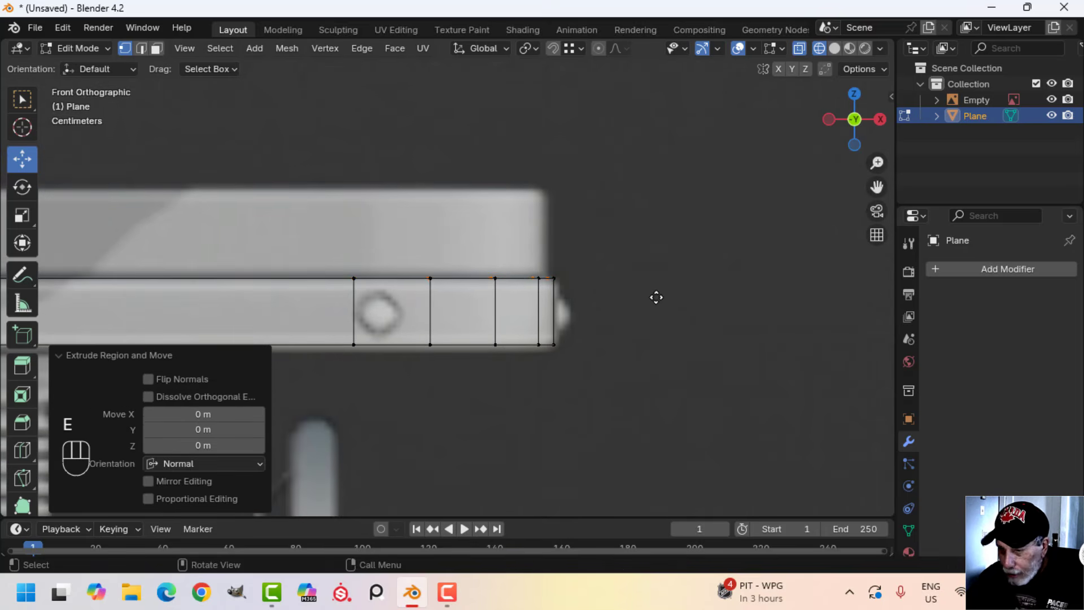
key(g)
key(z)
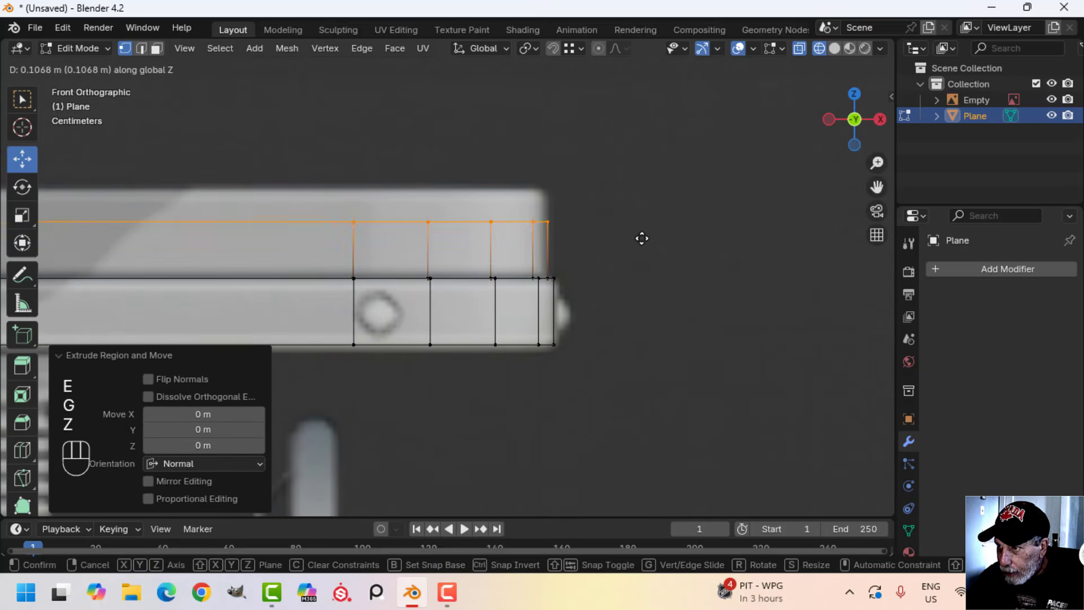
click(638, 211)
Return to solid shading and inset the tabletop's upper face by about 0.032 m
key(z)
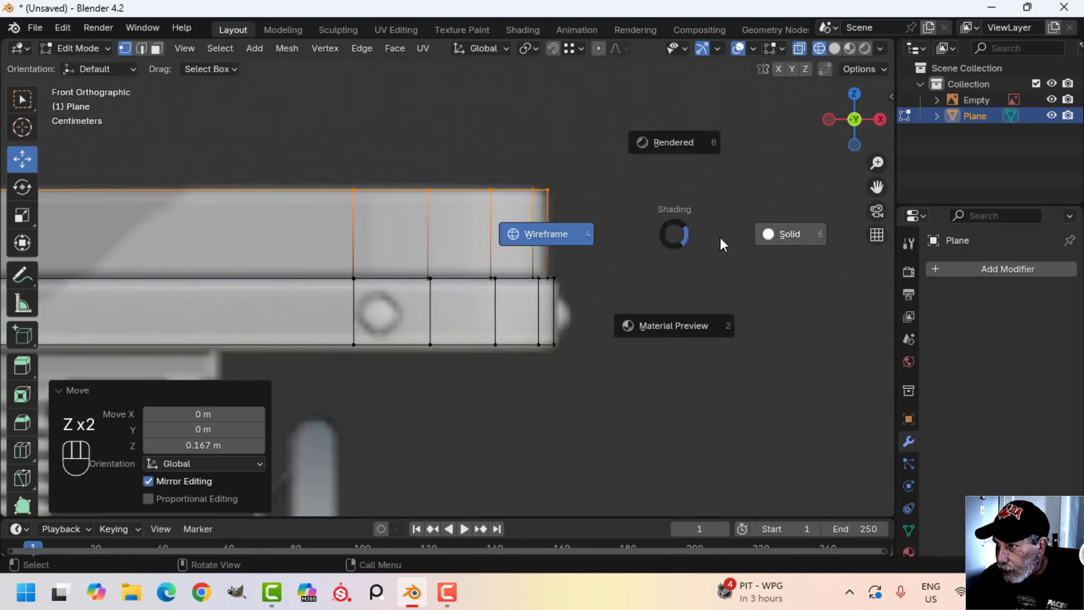
click(790, 237)
middle_drag(696, 251, 530, 287)
key(i)
key(shift)
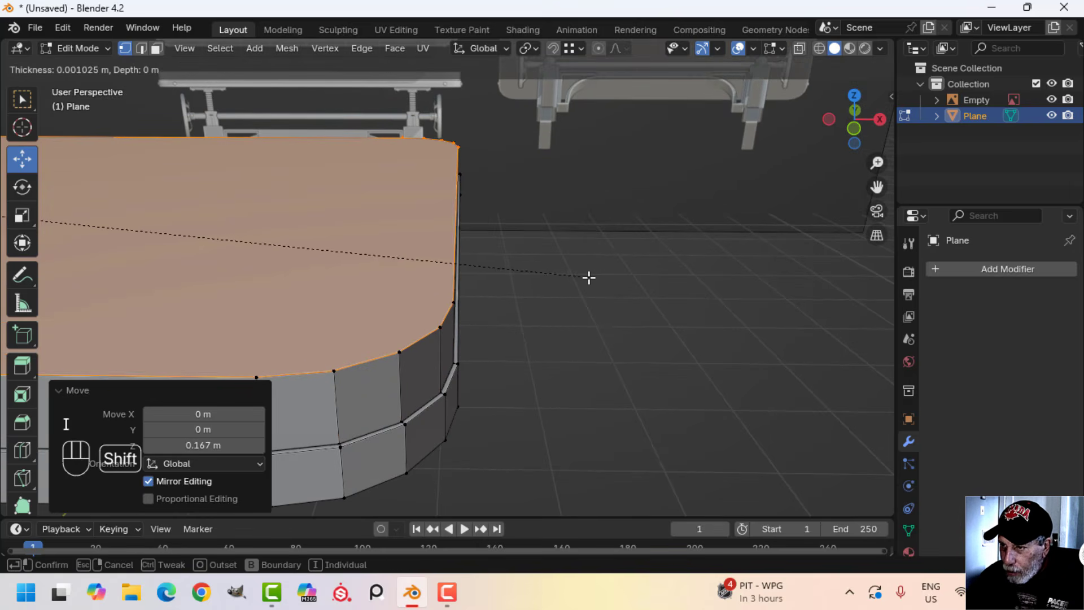
click(518, 279)
scroll(492, 297, down, 1)
shift+middle_drag(470, 304, 520, 286)
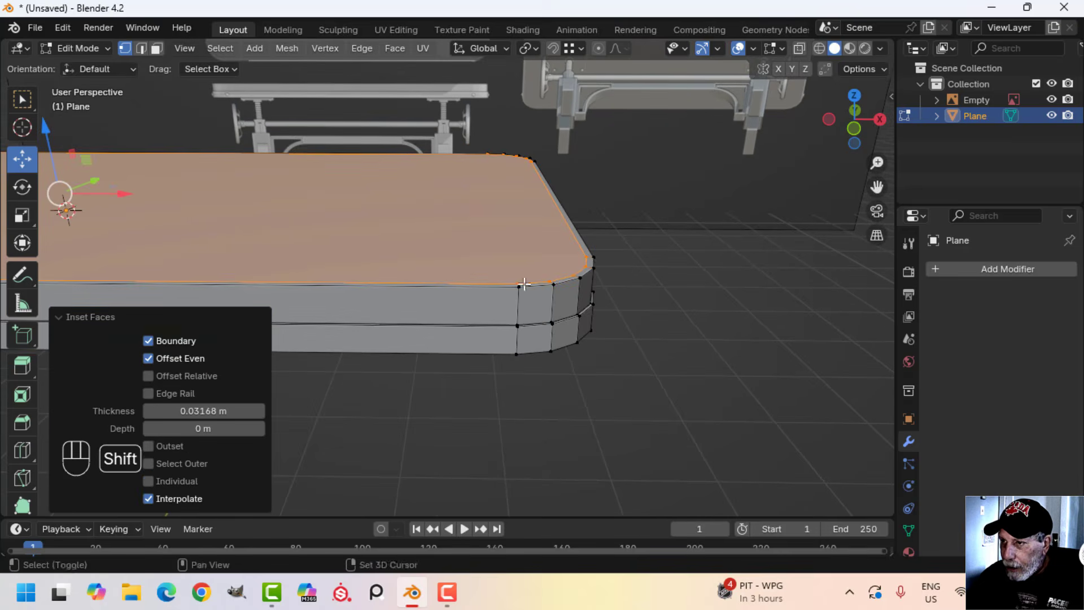
Extrude the inset top face slightly downward to recess the tabletop's upper surface inside its rim
key(e)
key(shift)
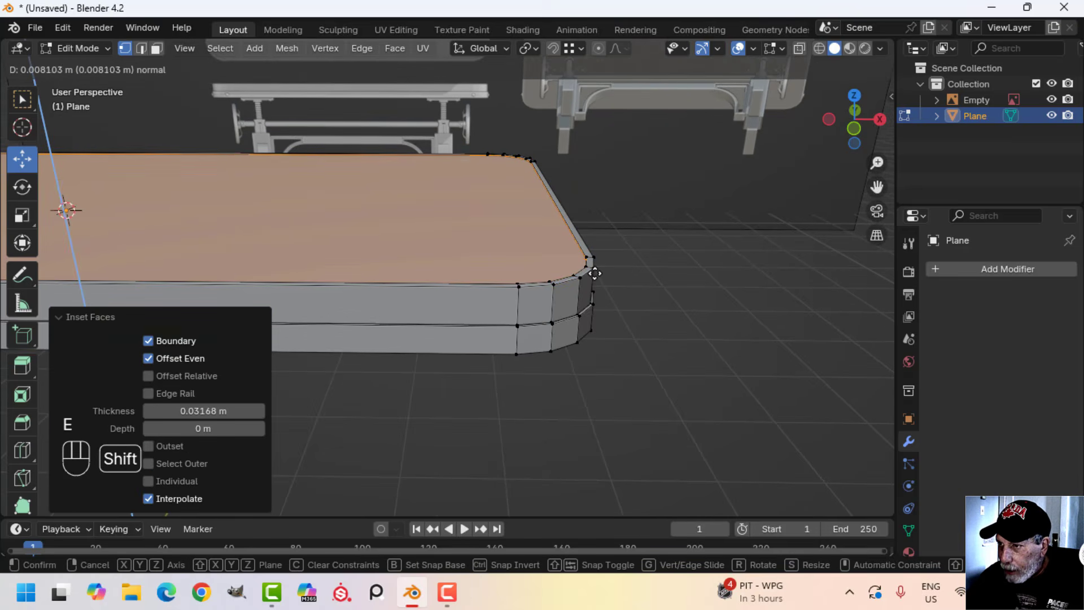
click(595, 274)
scroll(571, 283, up, 3)
key(alt+a)
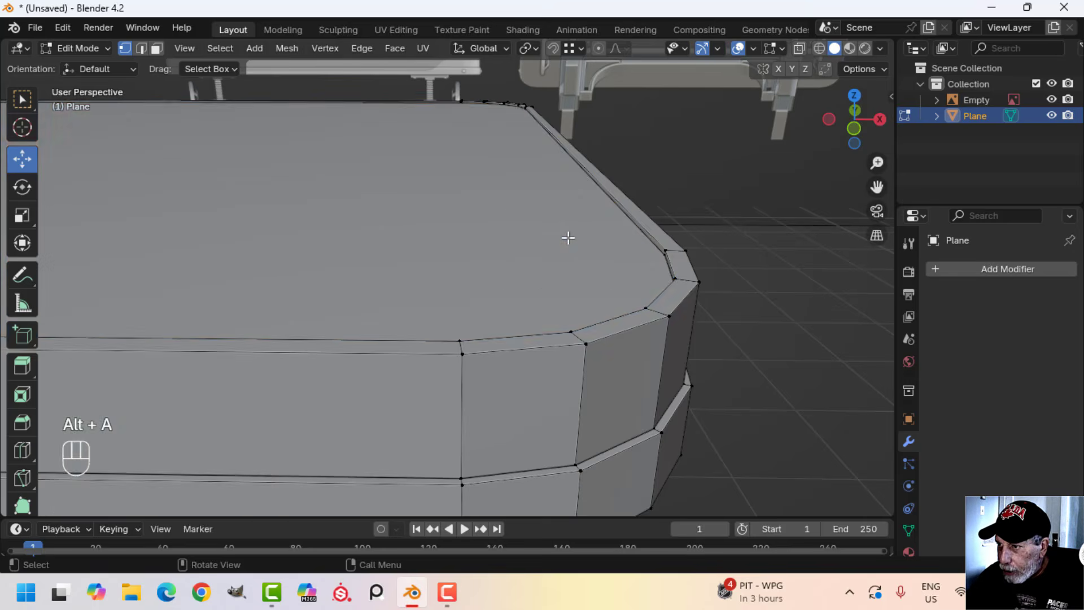
Bevel the bottom perimeter edge loop of the tabletop with 2 segments at about 0.0116 m offset
scroll(569, 238, down, 5)
middle_drag(547, 283, 492, 181)
shift+middle_drag(493, 181, 536, 330)
scroll(525, 269, up, 2)
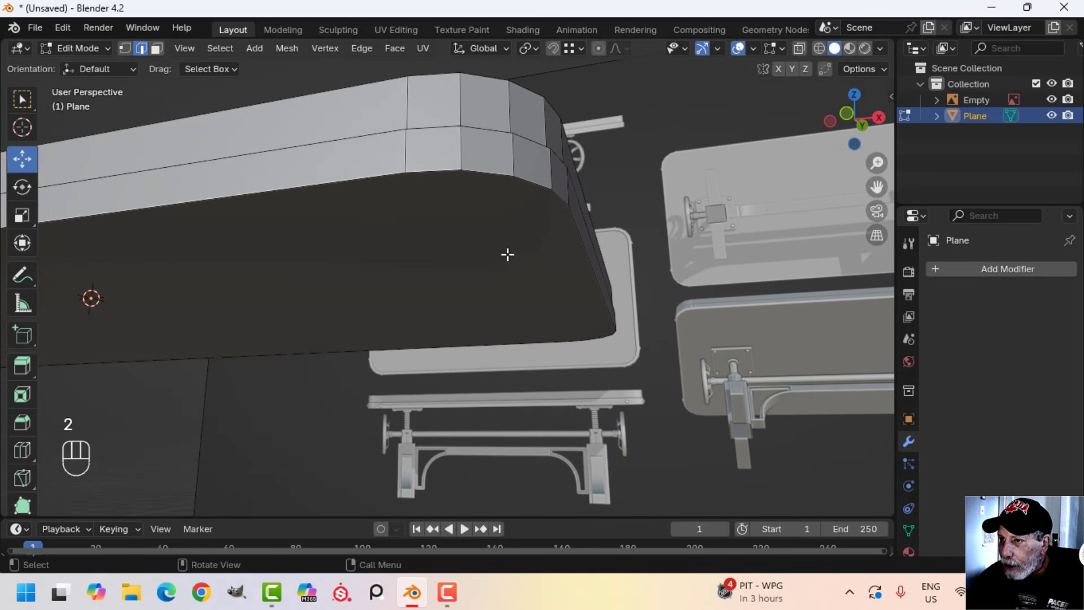
alt+shift+click(482, 178)
shift+middle_drag(613, 238, 574, 276)
scroll(605, 303, up, 2)
middle_drag(644, 261, 656, 281)
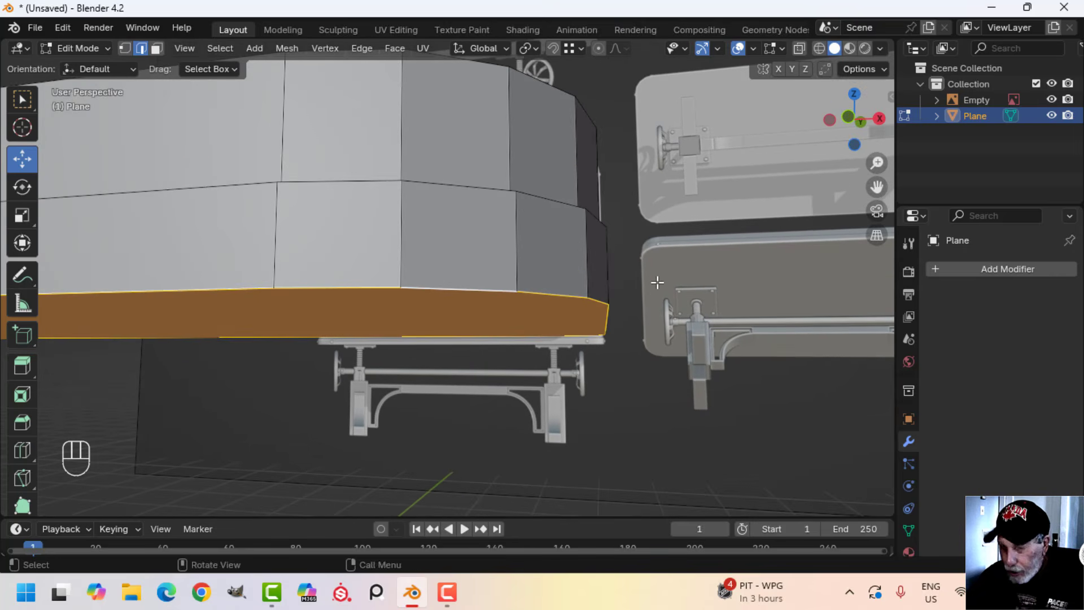
key(ctrl+b)
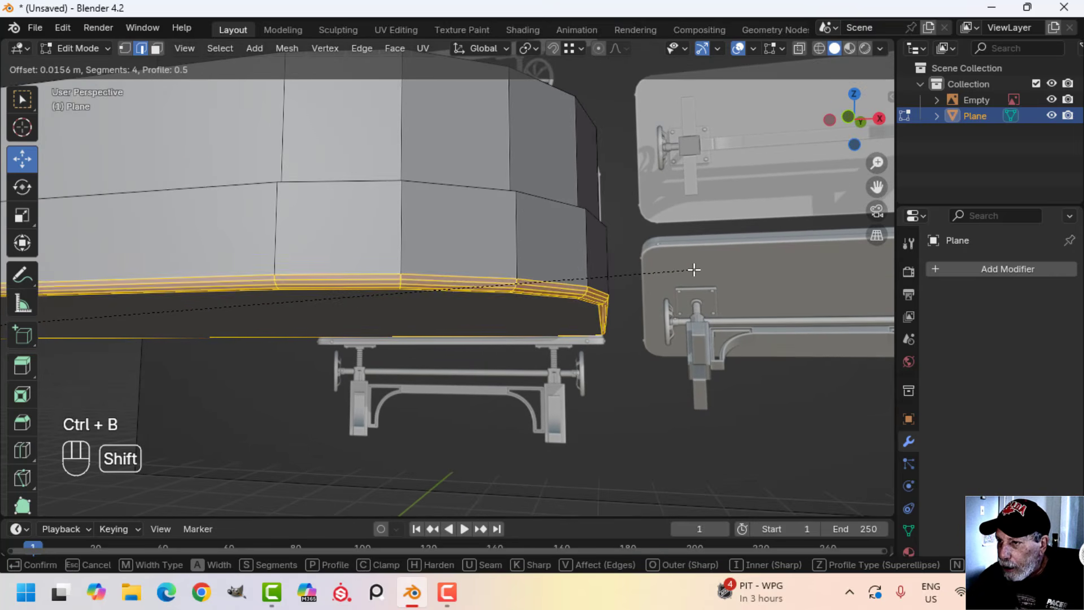
scroll(697, 261, up, 1)
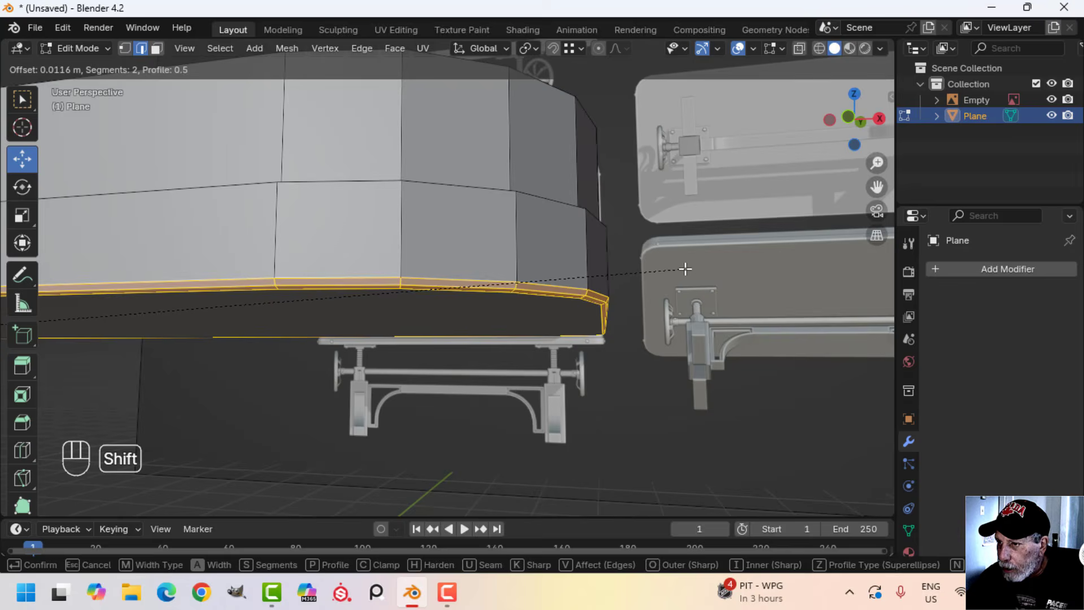
click(684, 269)
Bevel the lower band's upper outer edge loop about 0.0044 m wide with 2 segments
middle_drag(684, 269, 576, 321)
key(alt+a)
alt+shift+click(509, 308)
scroll(543, 323, up, 4)
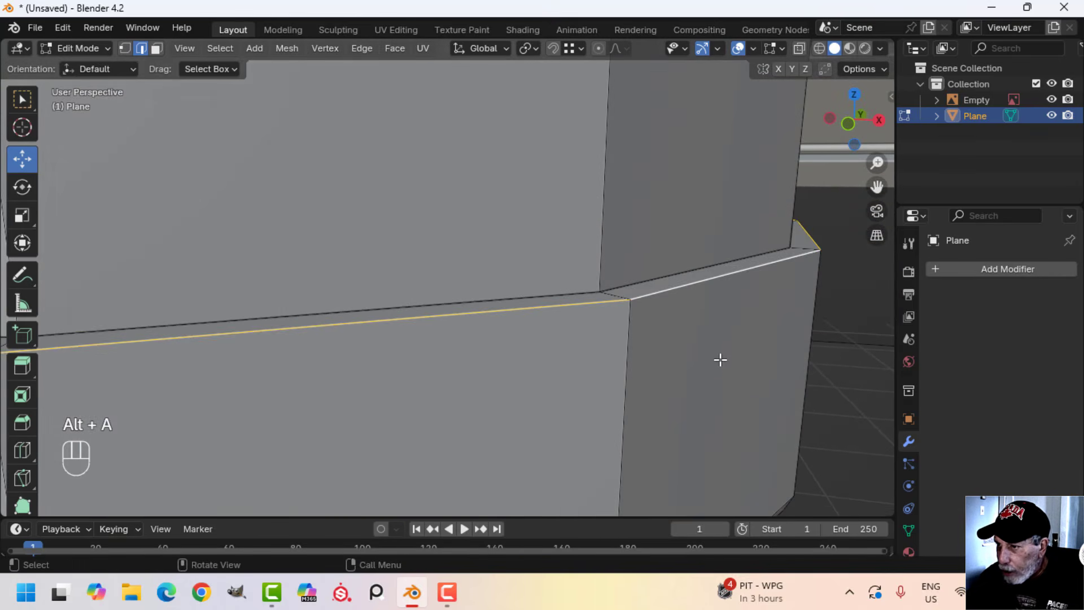
key(ctrl+b)
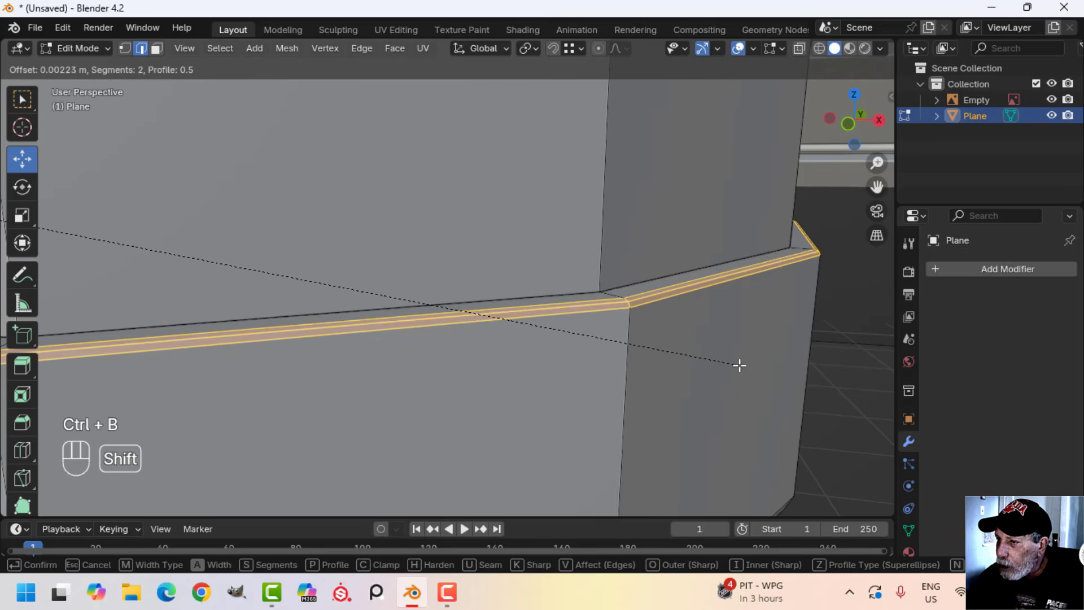
click(746, 363)
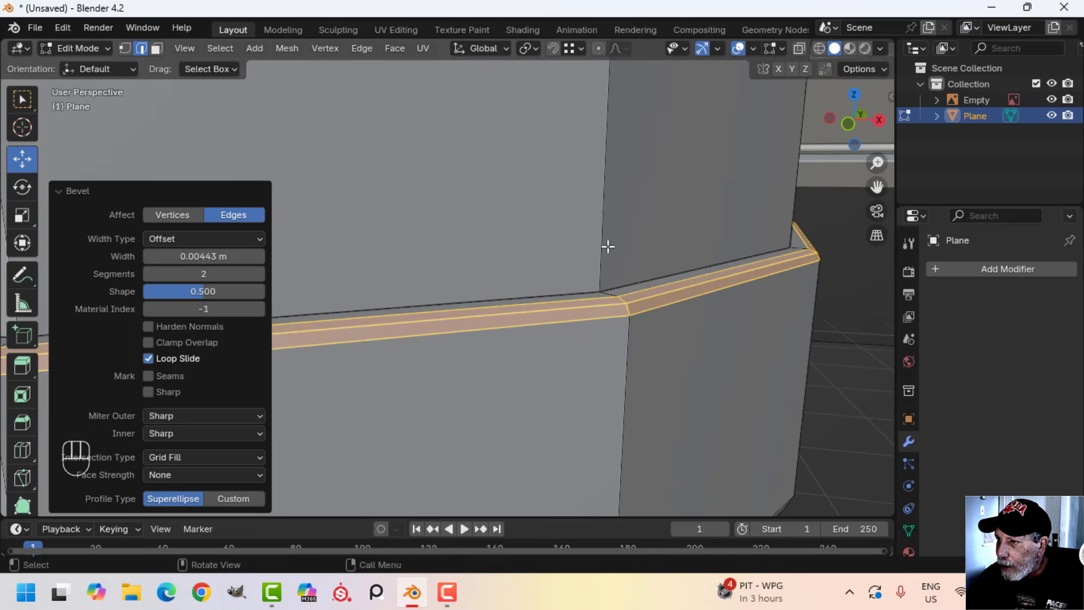
Add one loop cut around the upper tier and slide it down near its base with a factor of about 0.977
key(alt+a)
key(ctrl+r)
click(604, 155)
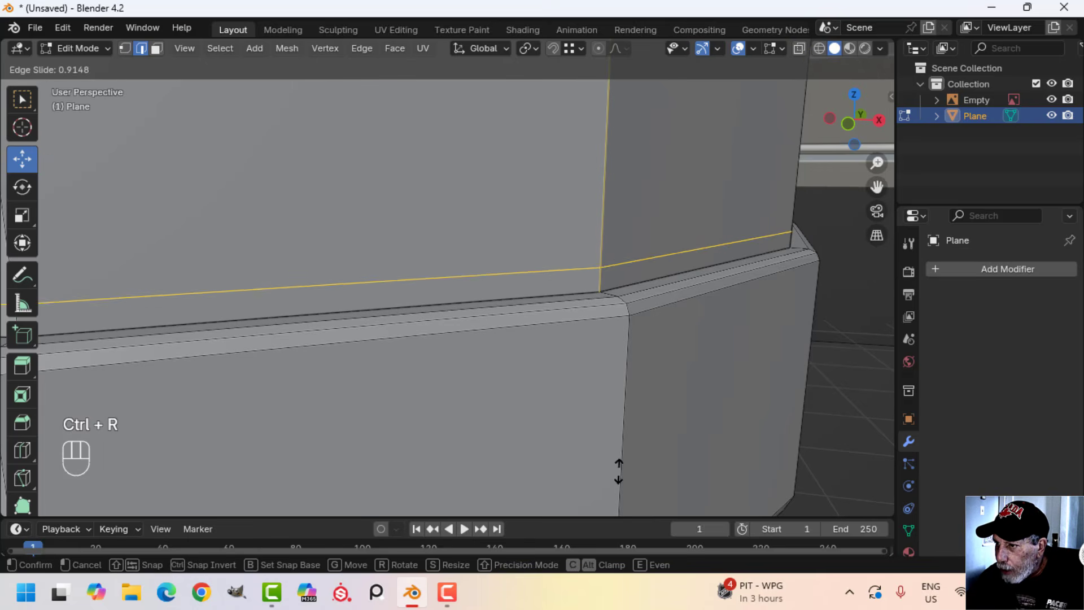
click(622, 491)
scroll(631, 392, down, 6)
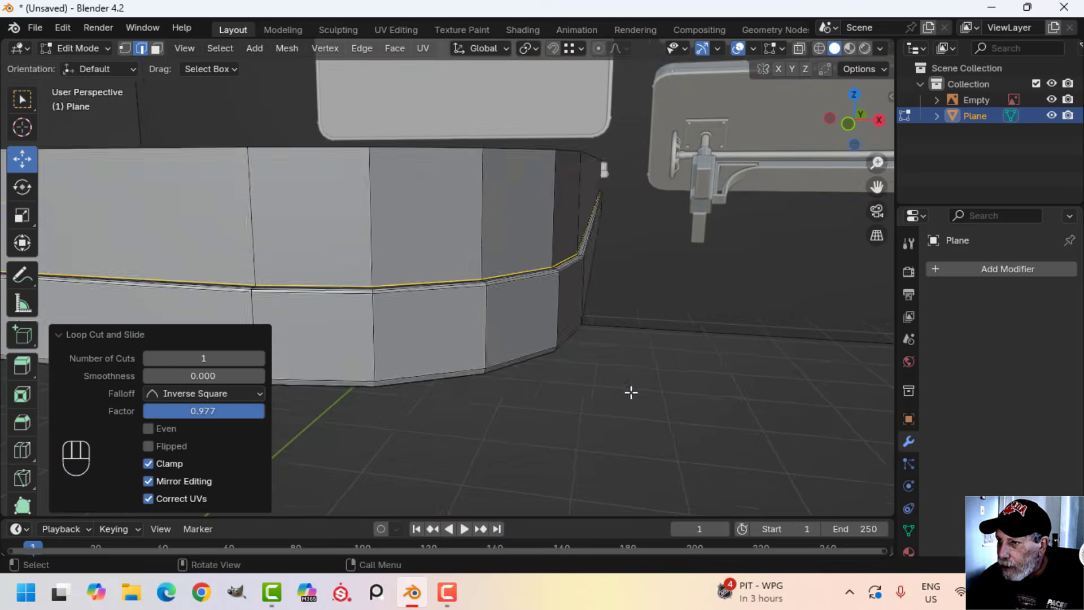
Bevel the tabletop rim's outer and inner upper edge loops together with 2 segments
shift+middle_drag(576, 271, 568, 366)
scroll(612, 361, up, 3)
key(alt+a)
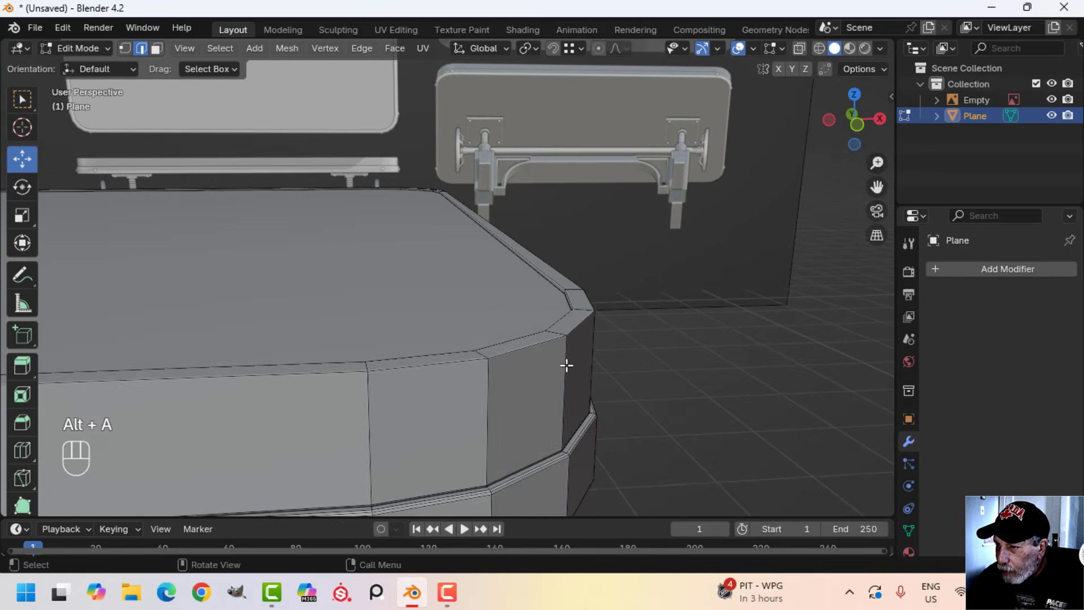
scroll(568, 366, up, 3)
alt+shift+click(573, 384)
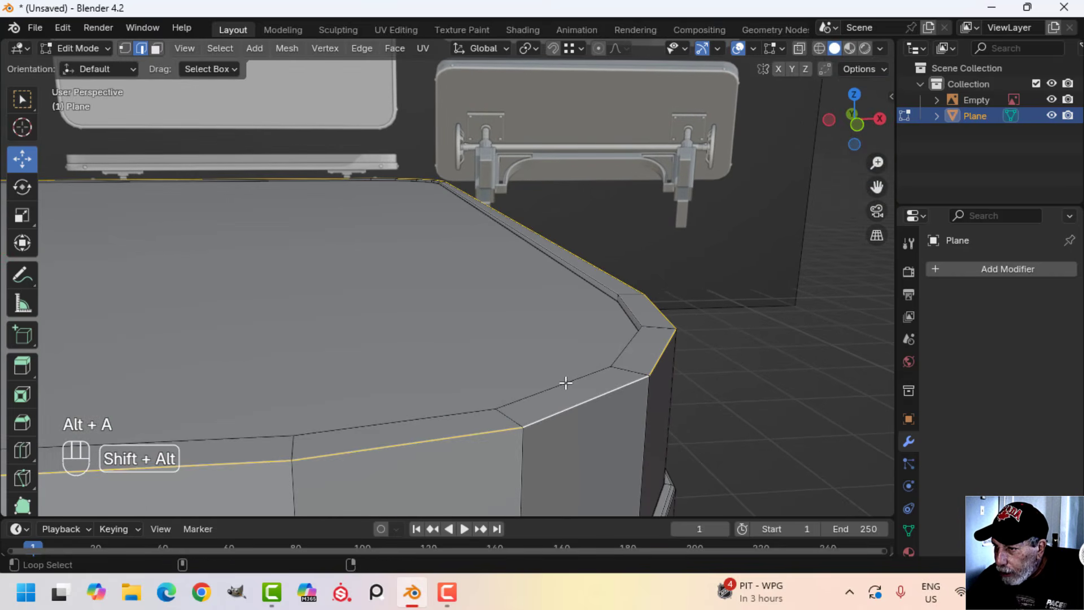
alt+shift+click(659, 380)
key(ctrl+b)
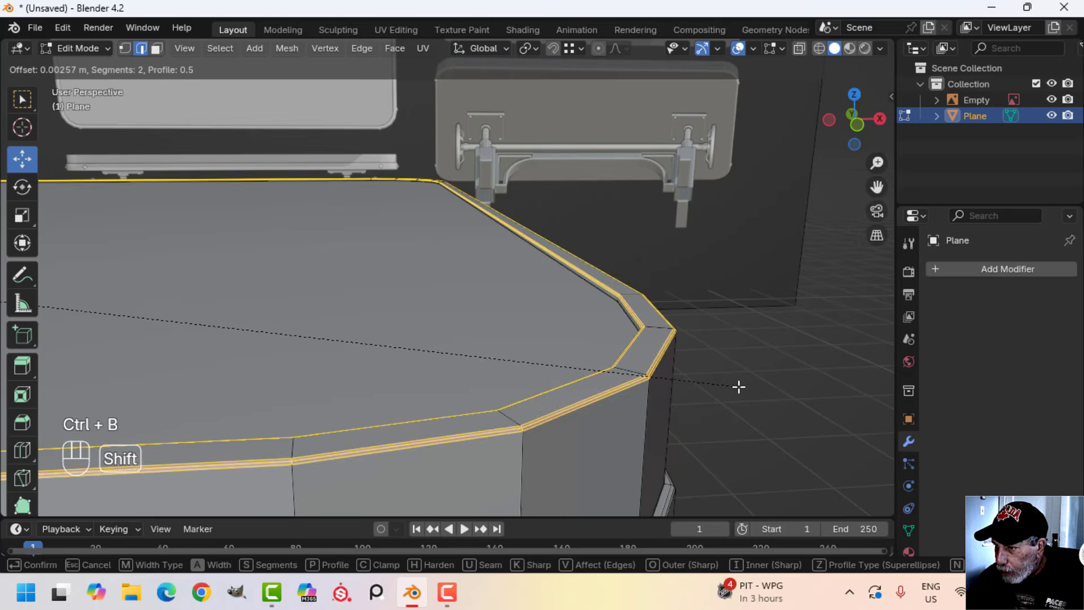
click(755, 388)
key(alt+a)
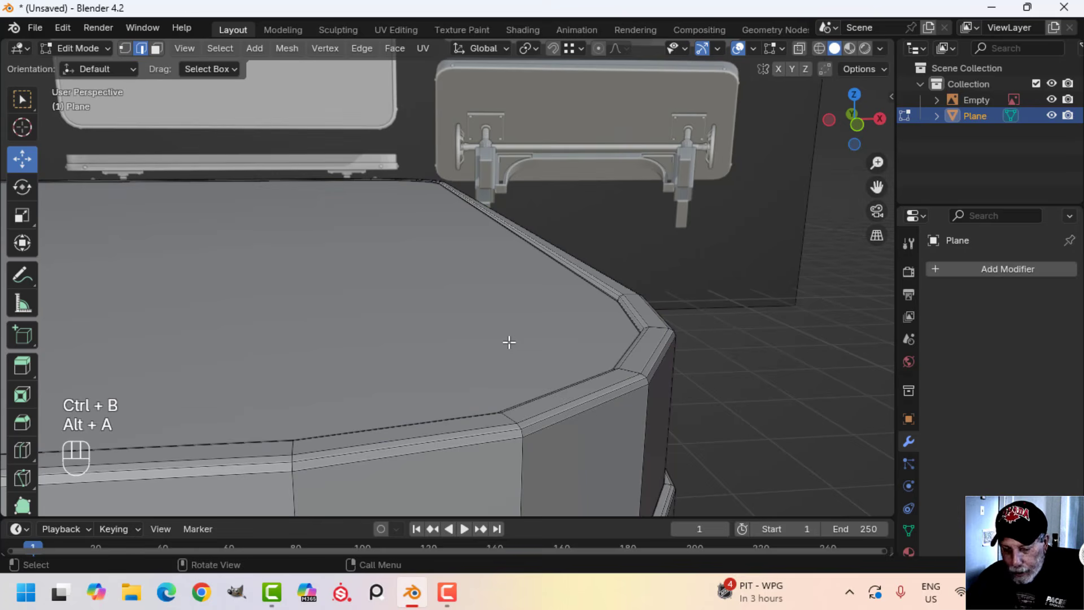
Inset the recessed tabletop face by about 0.0058 m
click(469, 322)
scroll(467, 318, down, 2)
shift+middle_drag(434, 311, 440, 306)
scroll(446, 302, up, 2)
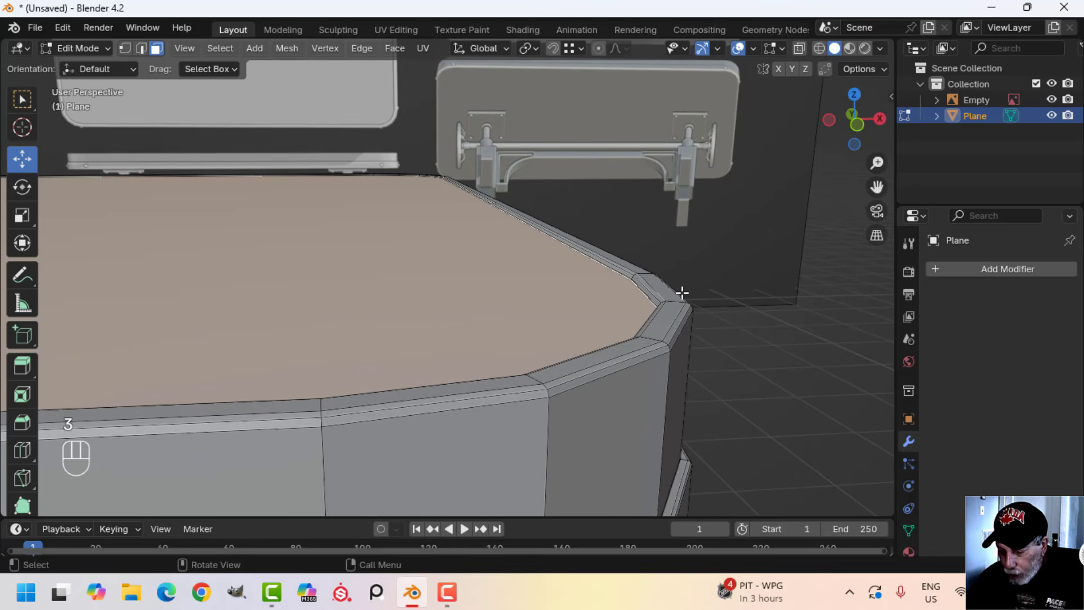
key(i)
shift+click(668, 296)
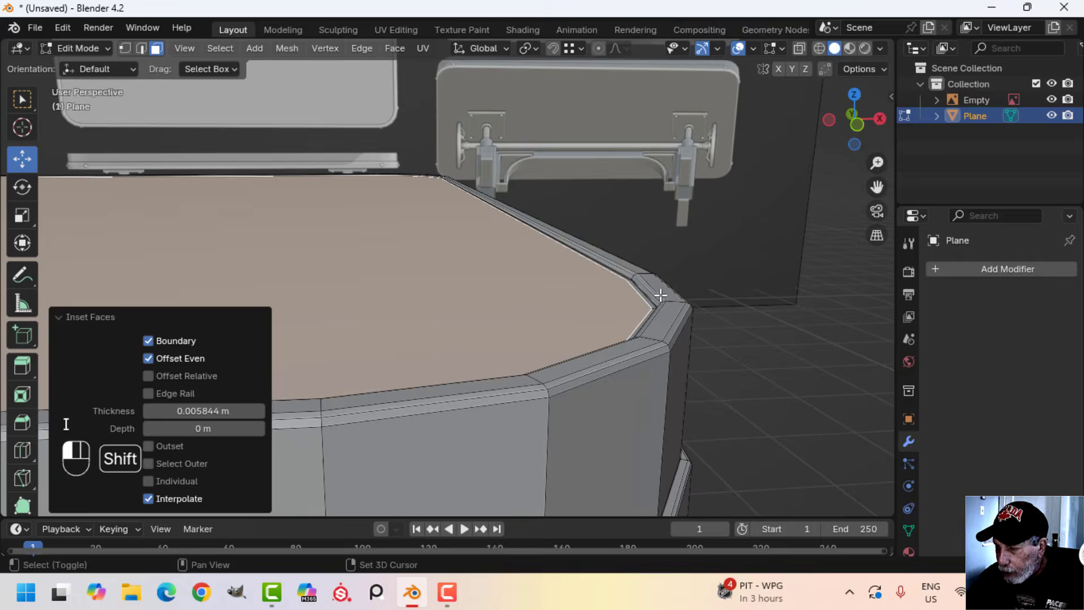
Return to Object Mode and apply smooth shading to the tabletop
key(Tab)
scroll(567, 311, down, 3)
key(alt+a)
shift+middle_drag(567, 311, 544, 309)
scroll(544, 309, up, 1)
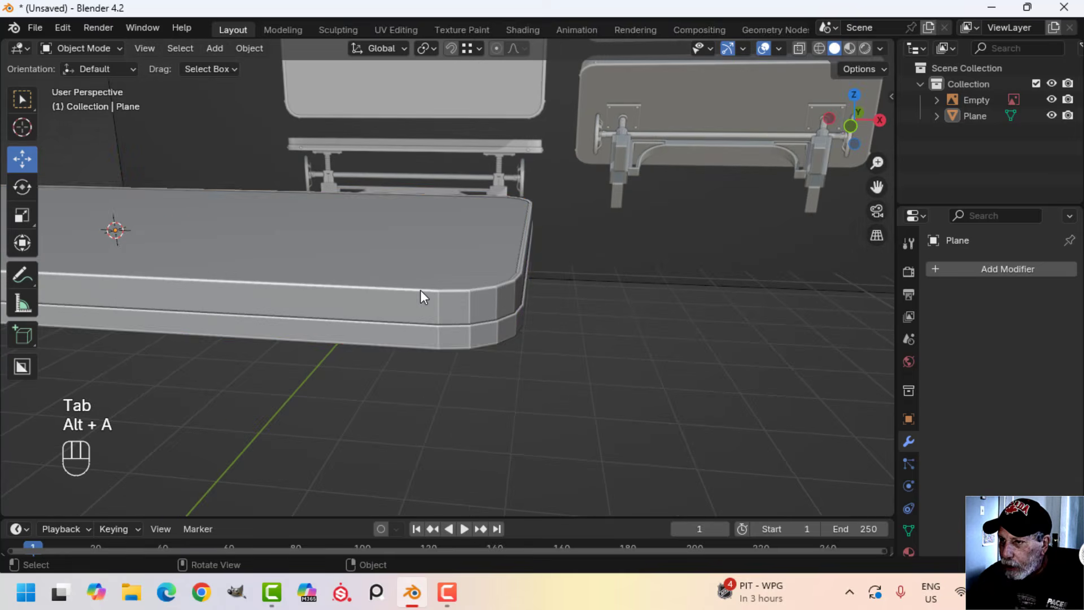
click(420, 290)
right_click(419, 289)
click(395, 260)
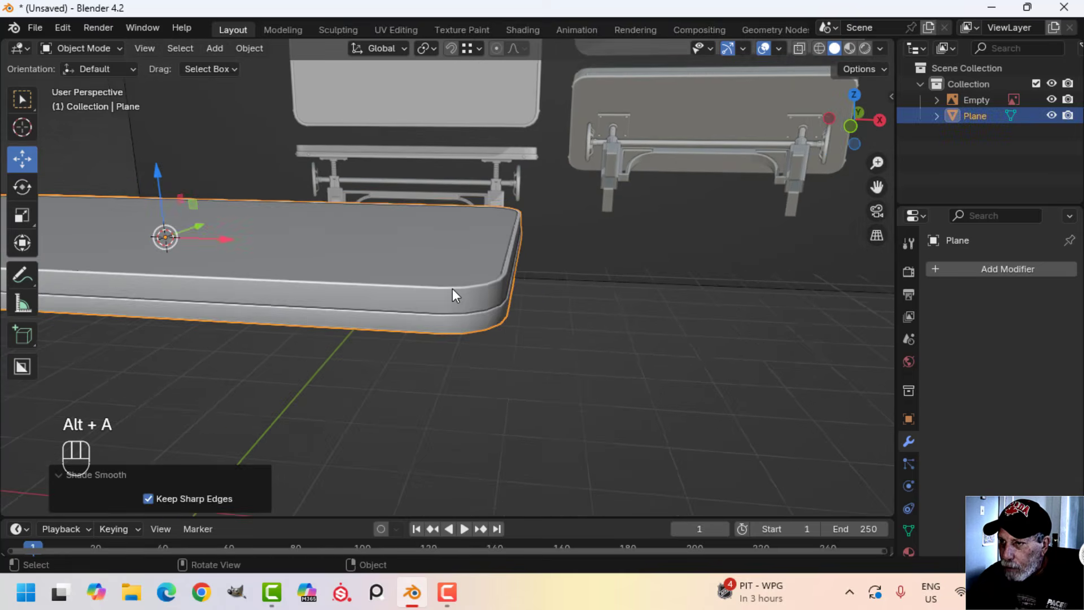
Add a Weighted Normal modifier to the tabletop to correct its shading
key(alt+a)
middle_drag(452, 289, 460, 214)
shift+middle_drag(460, 213, 609, 245)
middle_drag(470, 287, 543, 243)
click(974, 270)
mouse_move(967, 274)
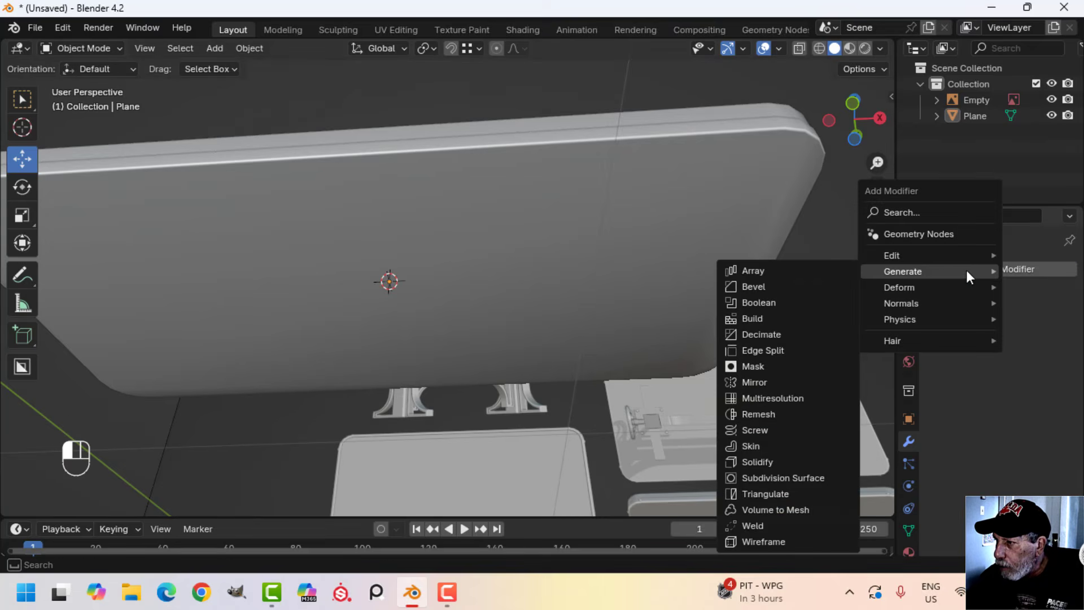
mouse_move(917, 306)
click(811, 320)
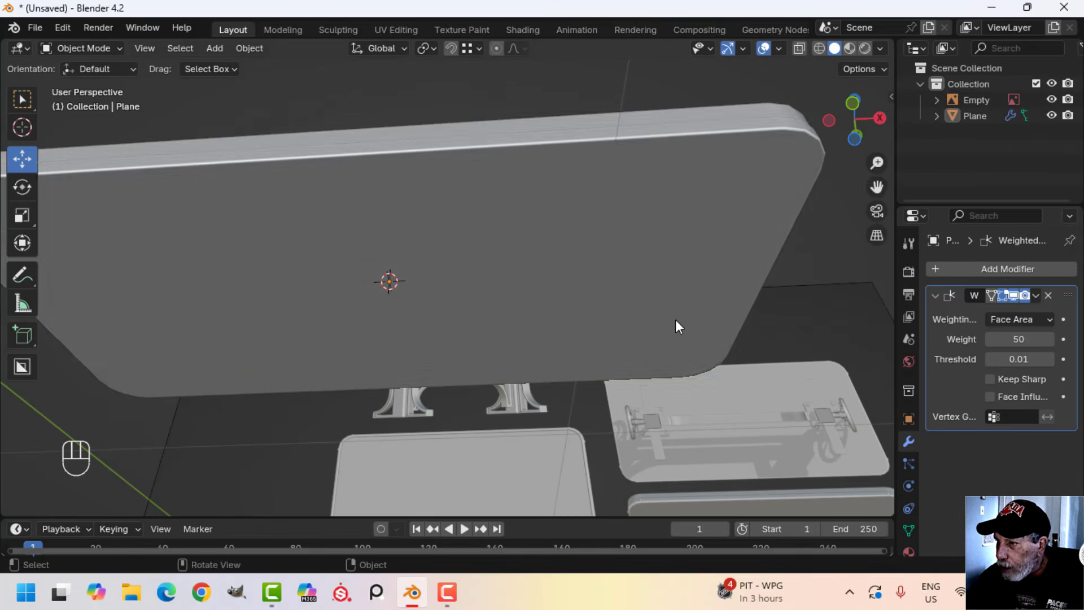
Snap the 3D cursor to the centre of the tabletop's full geometry in front view, ending in Object Mode
middle_drag(676, 319, 588, 351)
key(KP_1)
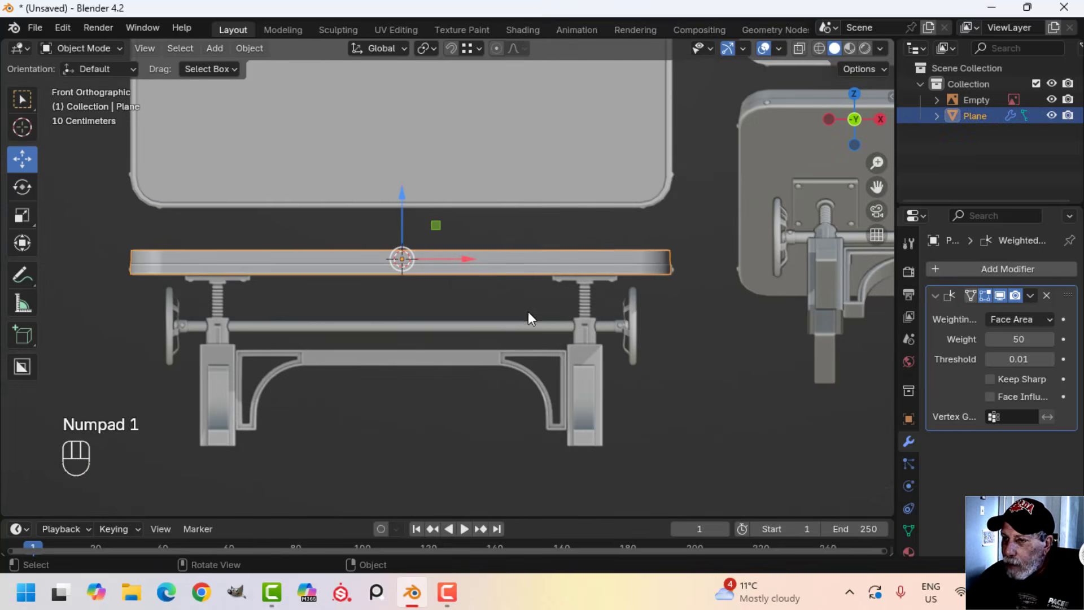
key(Tab)
key(a)
shift+middle_drag(481, 318, 520, 315)
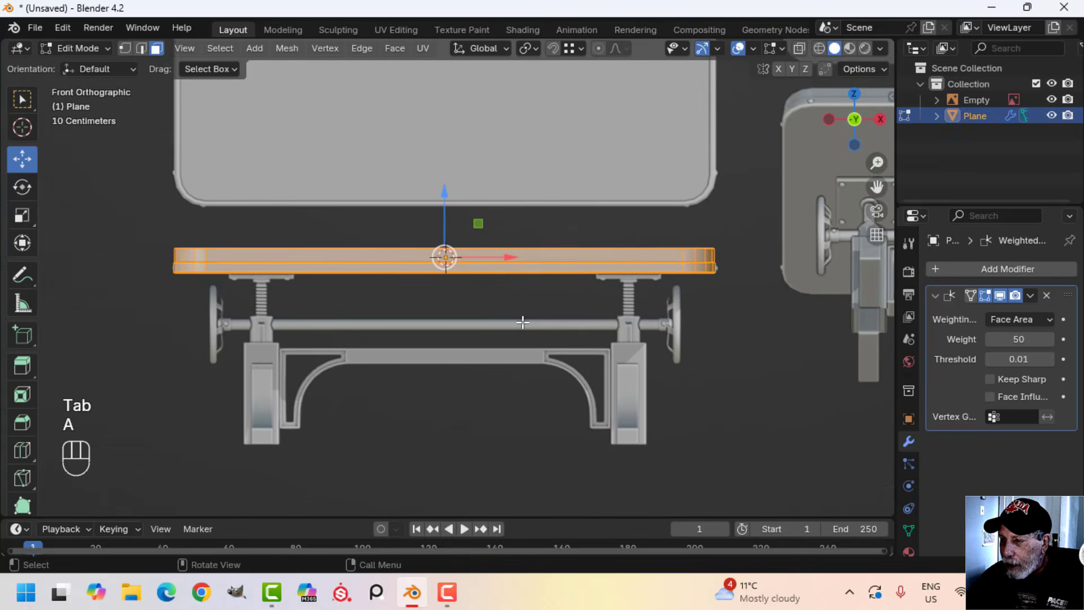
scroll(522, 320, up, 1)
key(shift+s)
click(530, 405)
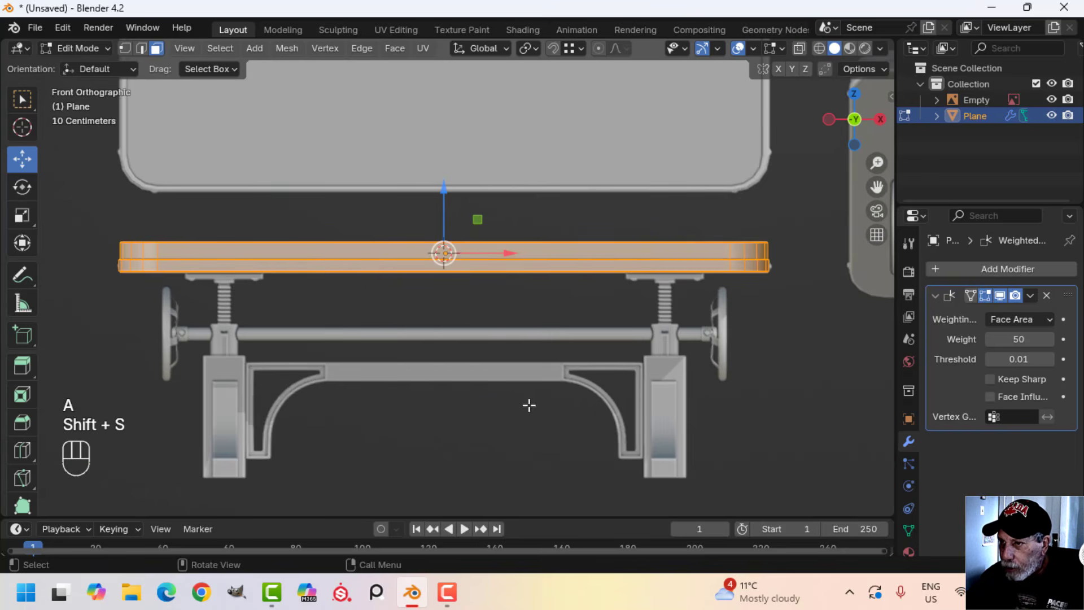
key(Tab)
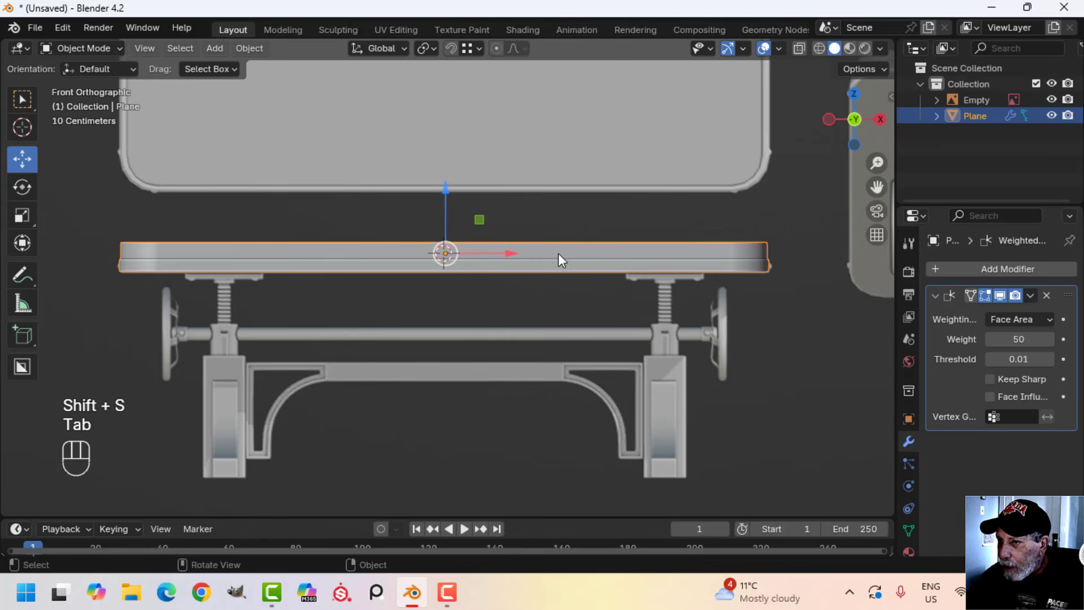
Add a 2 m plane at the 3D cursor in front view and enter Edit Mode on it
middle_drag(489, 270, 386, 320)
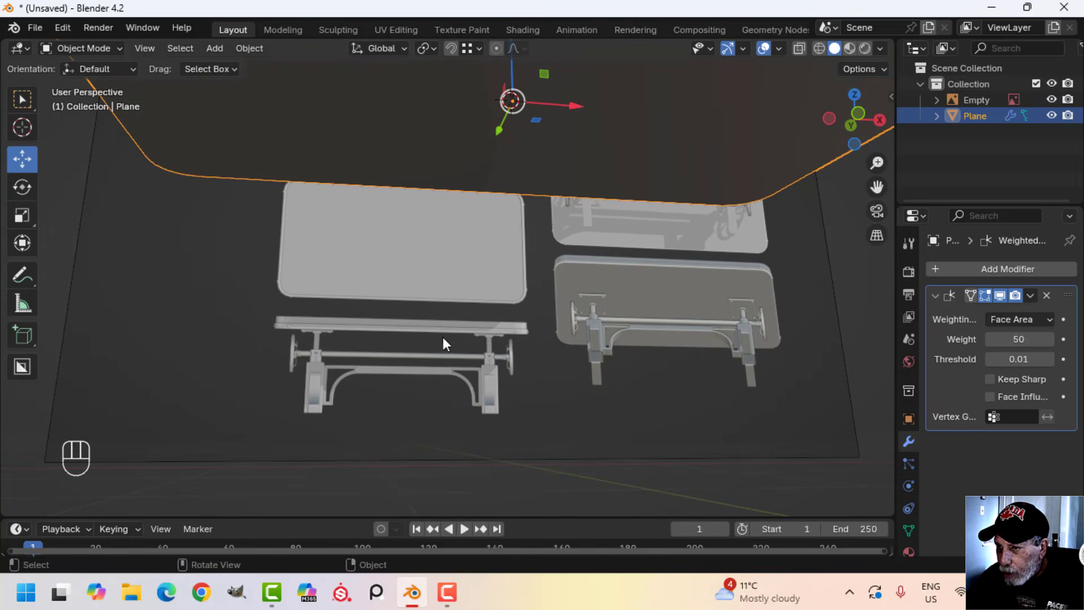
key(KP_1)
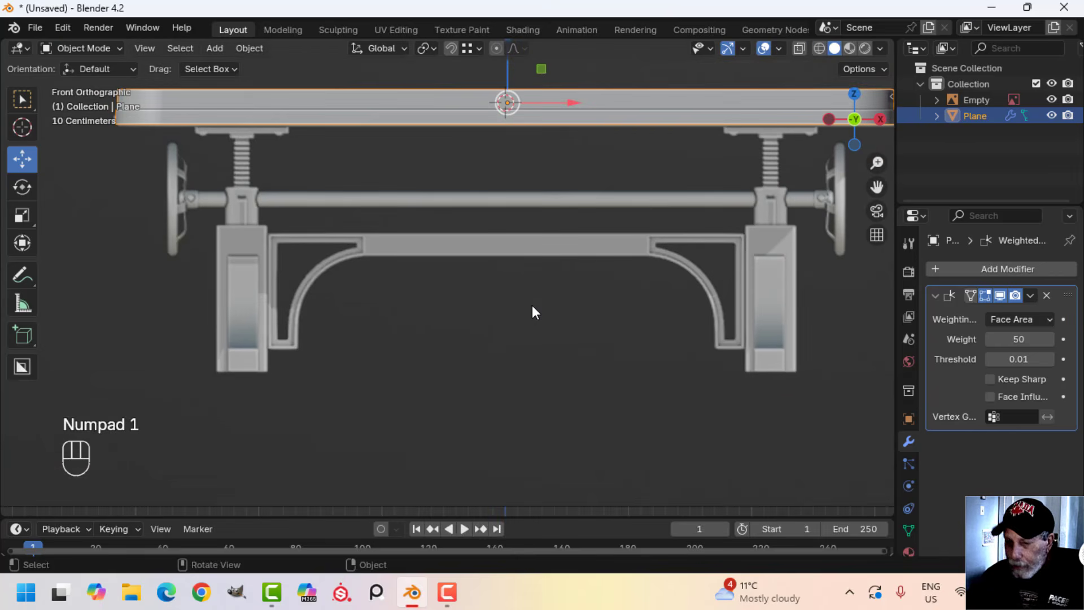
key(shift+a)
mouse_move(504, 239)
click(593, 242)
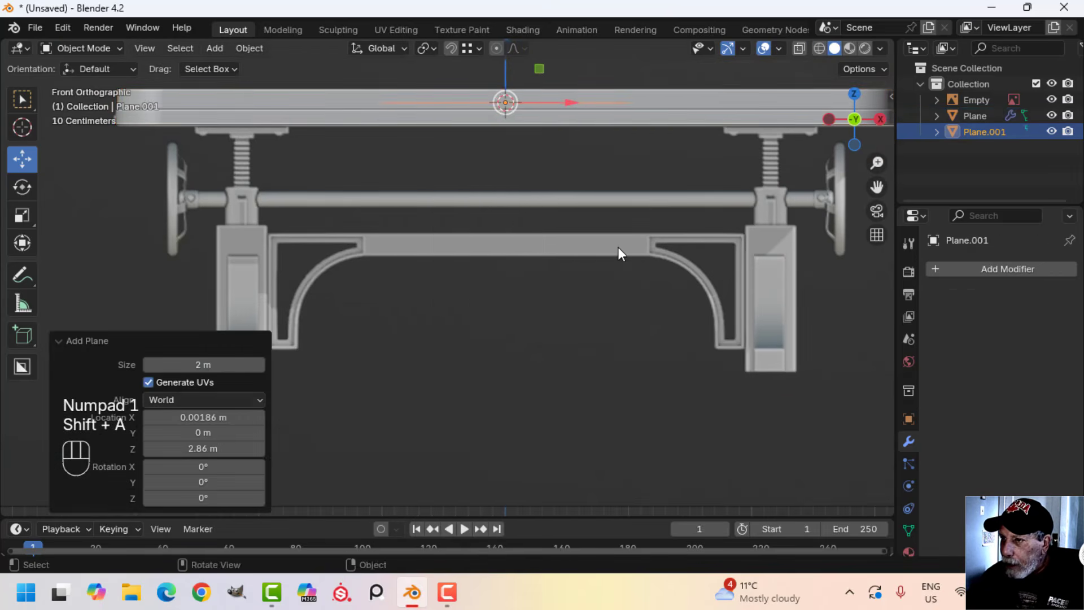
key(Tab)
Move the plane about -2.157 m along X and -0.201 m along Z to the left mounting plate, scaling it to 0.388
scroll(550, 245, down, 3)
key(g)
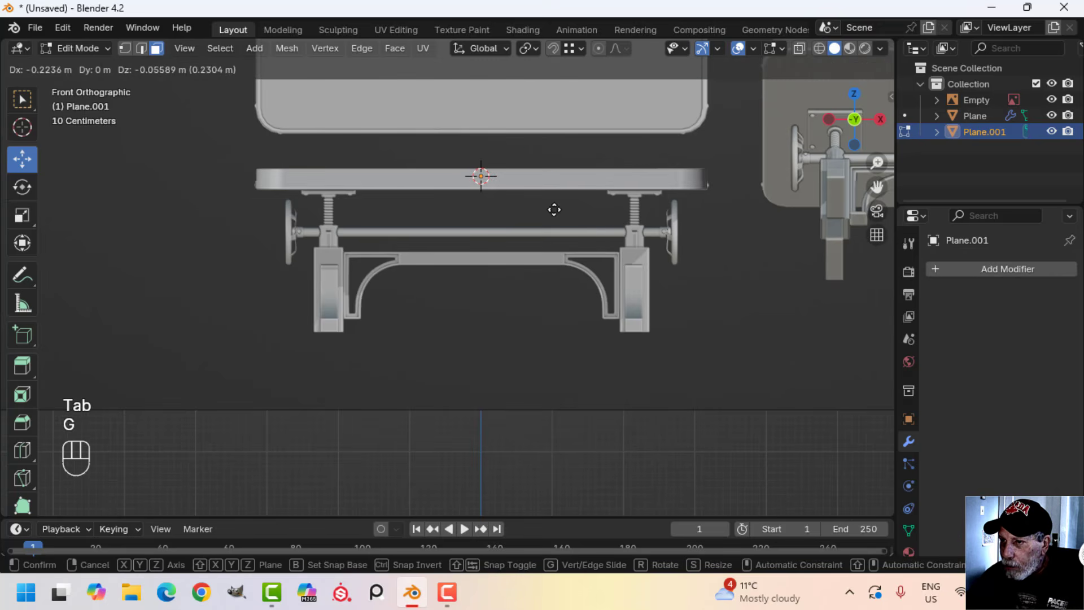
click(448, 211)
scroll(443, 226, up, 6)
shift+middle_drag(432, 252, 668, 366)
Fine-tune the plane's position and scale to the reference mounting plate's width, and lower it about 0.05 m to the plate's underside
scroll(632, 345, up, 3)
key(s)
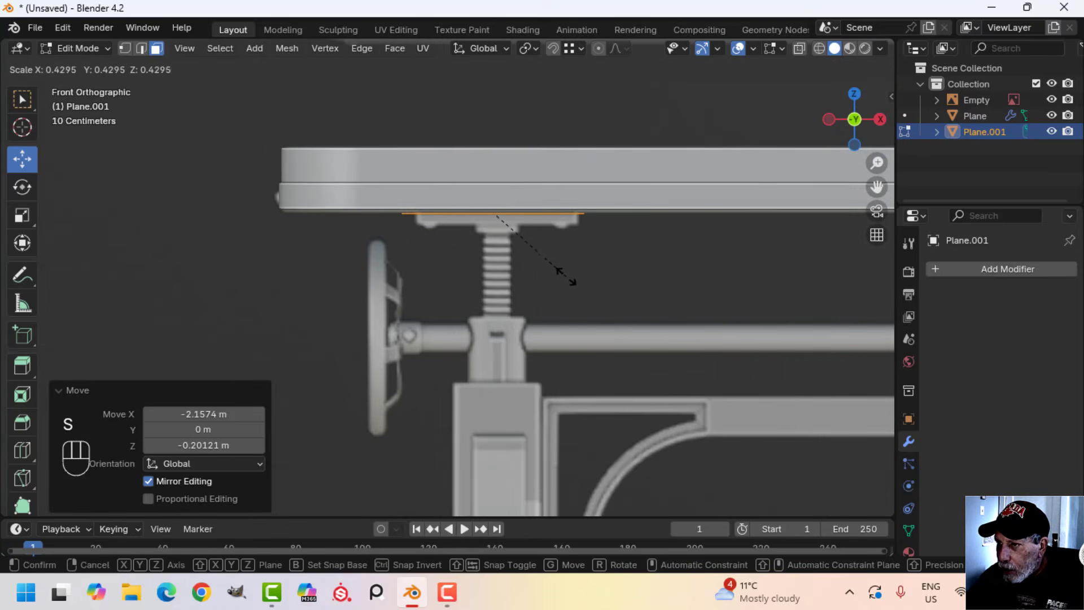
click(556, 274)
scroll(618, 285, up, 2)
shift+middle_drag(618, 285, 570, 366)
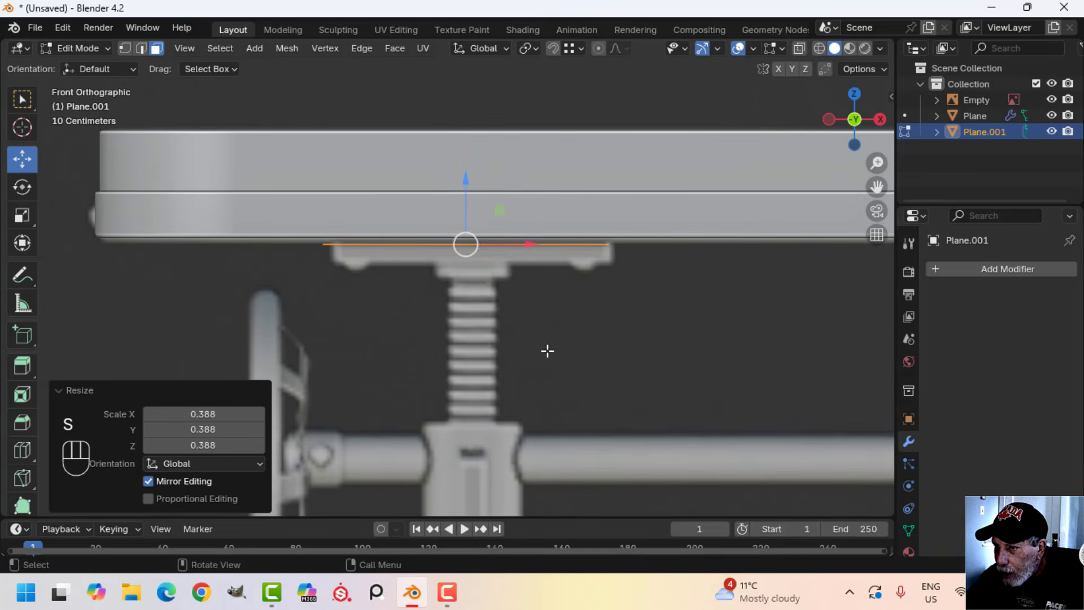
key(g)
click(553, 350)
key(s)
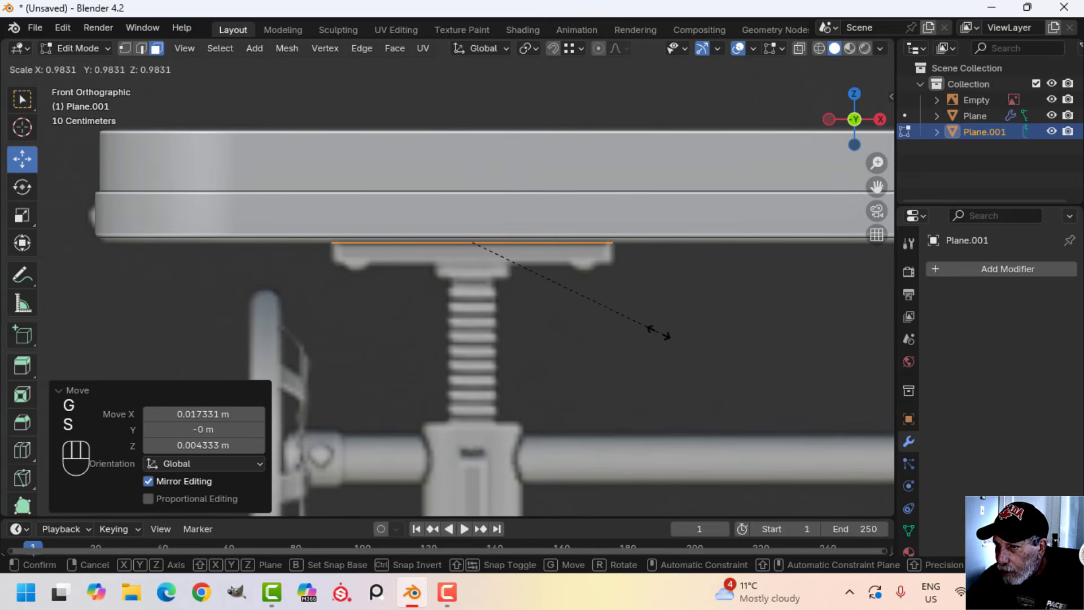
click(660, 333)
key(g)
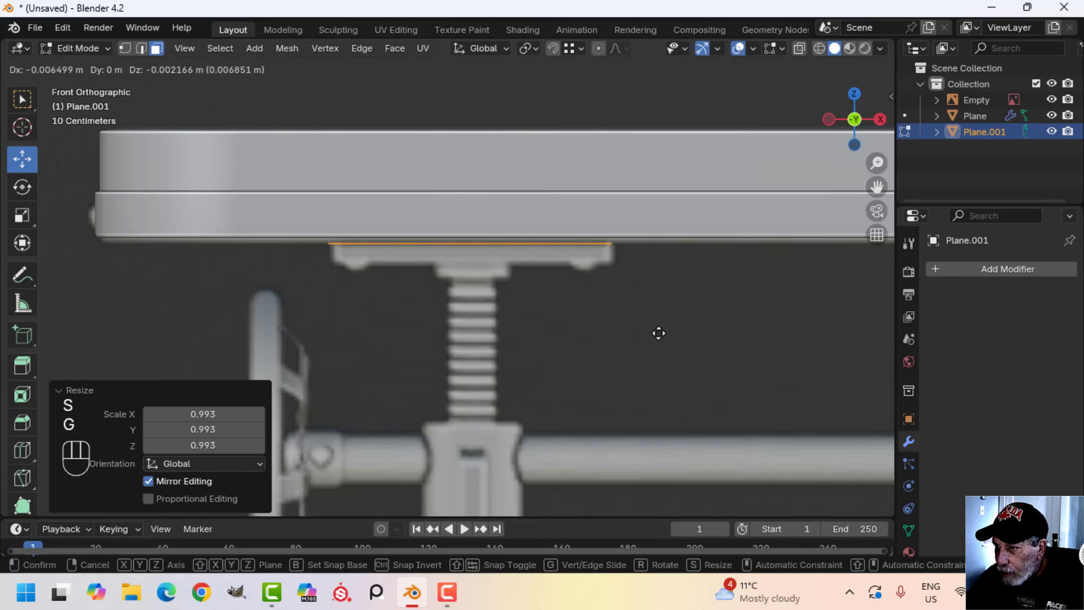
click(652, 333)
drag(474, 193, 470, 211)
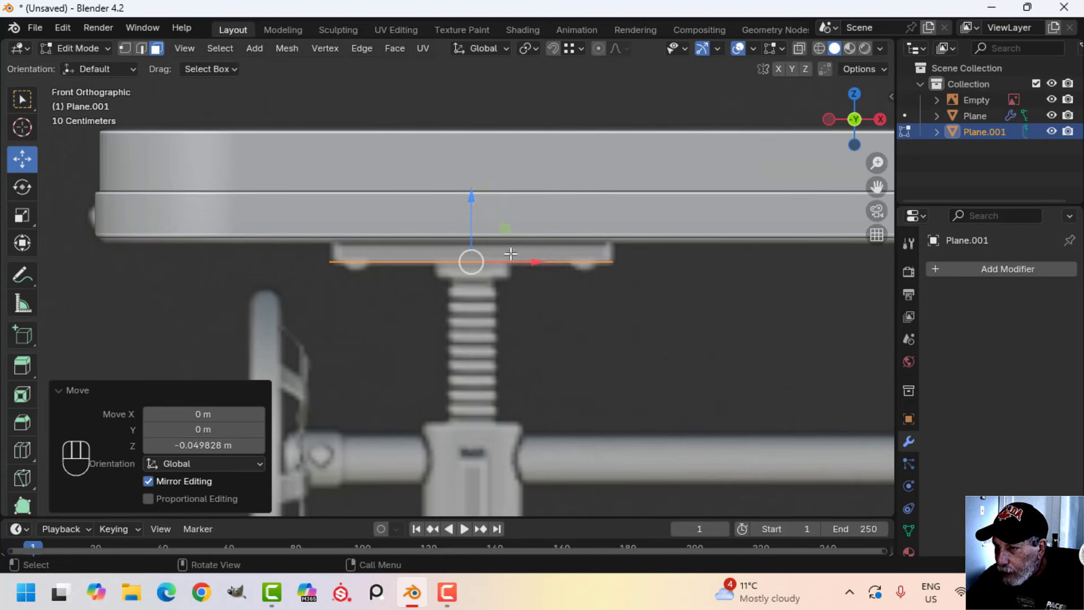
scroll(519, 278, up, 2)
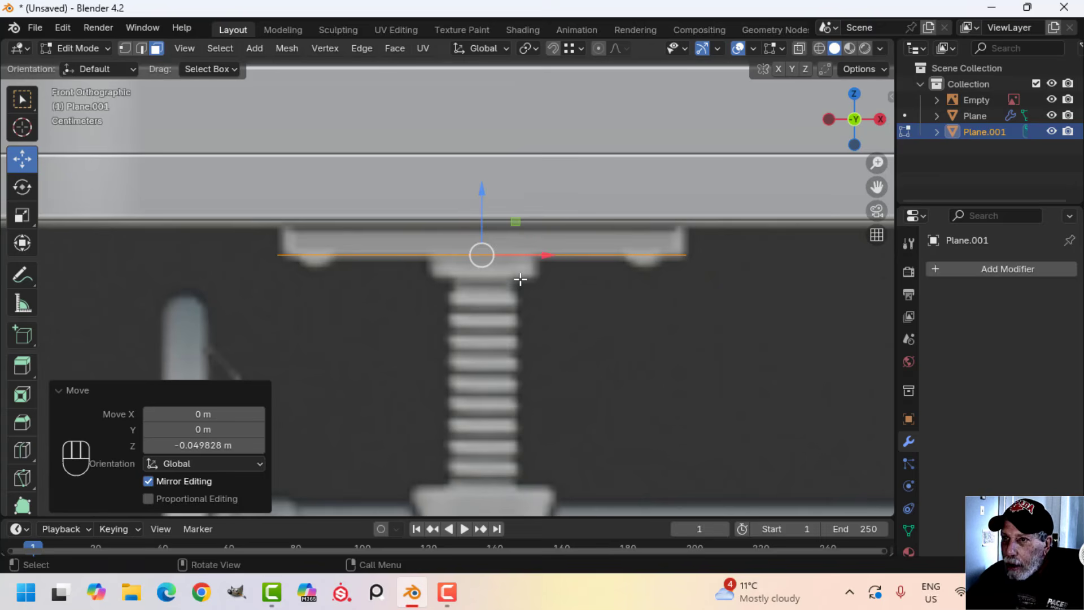
Extrude the mounting plate's face about 0.089 m upward into the tabletop and delete the resulting top face
key(e)
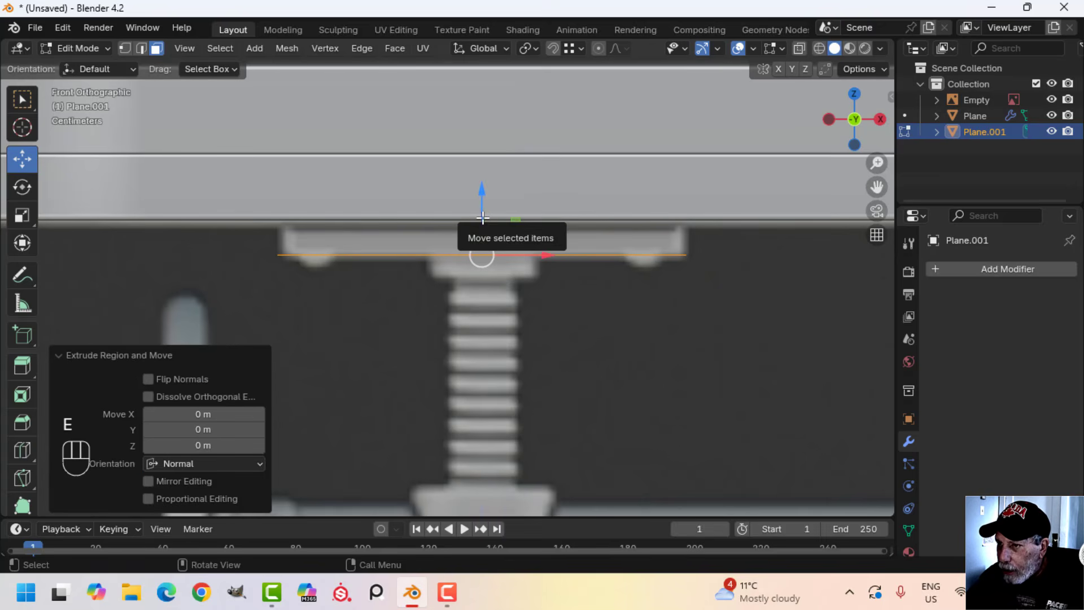
drag(479, 216, 486, 167)
key(x)
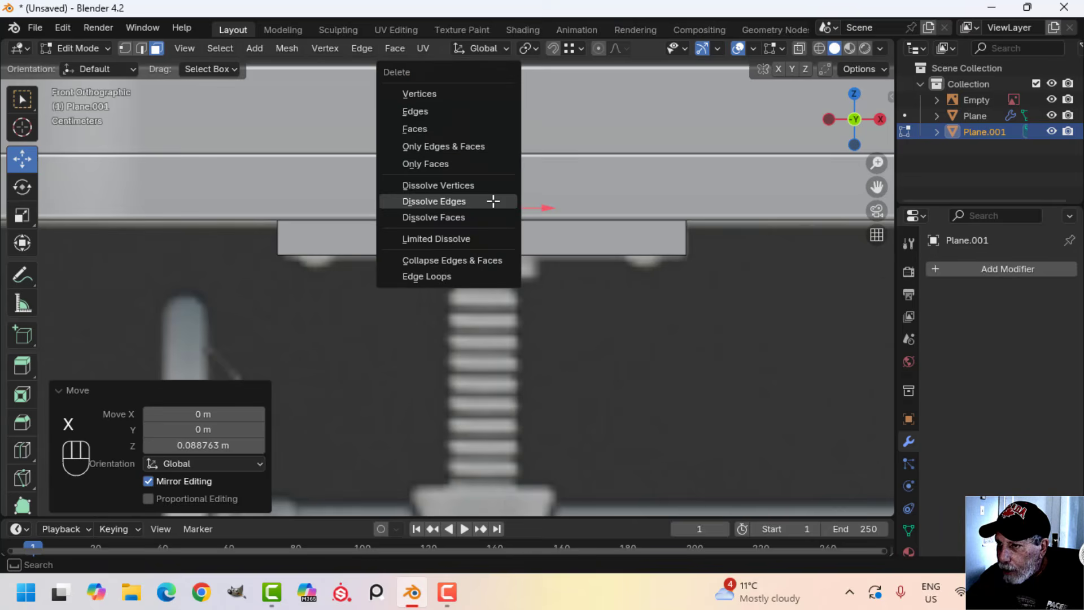
click(439, 130)
Bevel the mounting plate's vertical corner edges by about 0.012 m with 2 segments
middle_drag(472, 205, 584, 258)
key(2)
middle_drag(648, 270, 407, 273)
shift+click(299, 283)
shift+click(399, 275)
mouse_move(435, 320)
middle_down()
mouse_move(438, 293)
mouse_move(442, 320)
middle_up()
key(ctrl+z)
shift+click(404, 247)
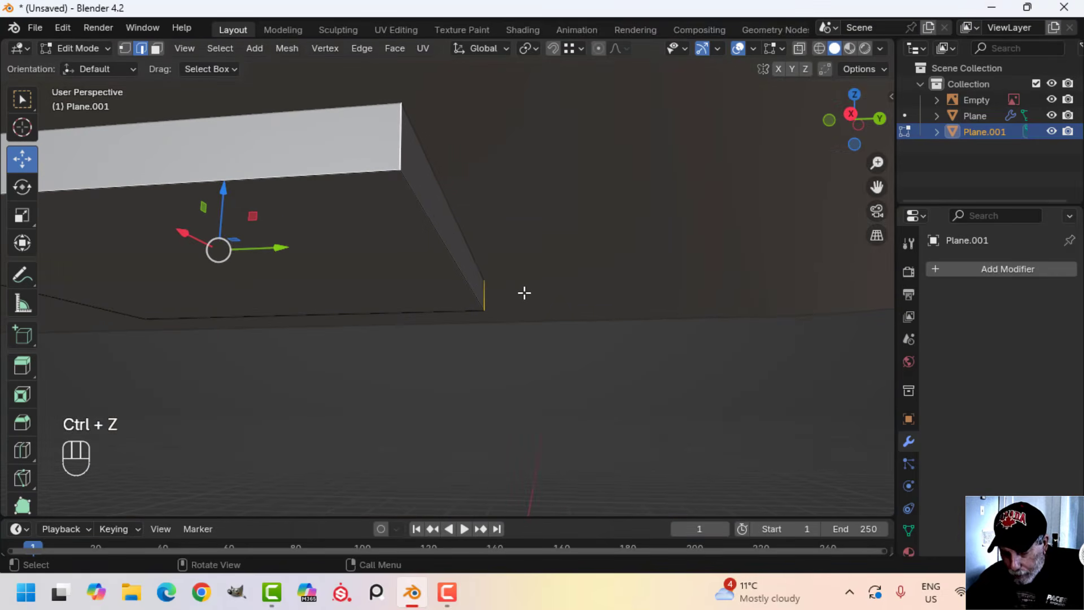
key(ctrl+b)
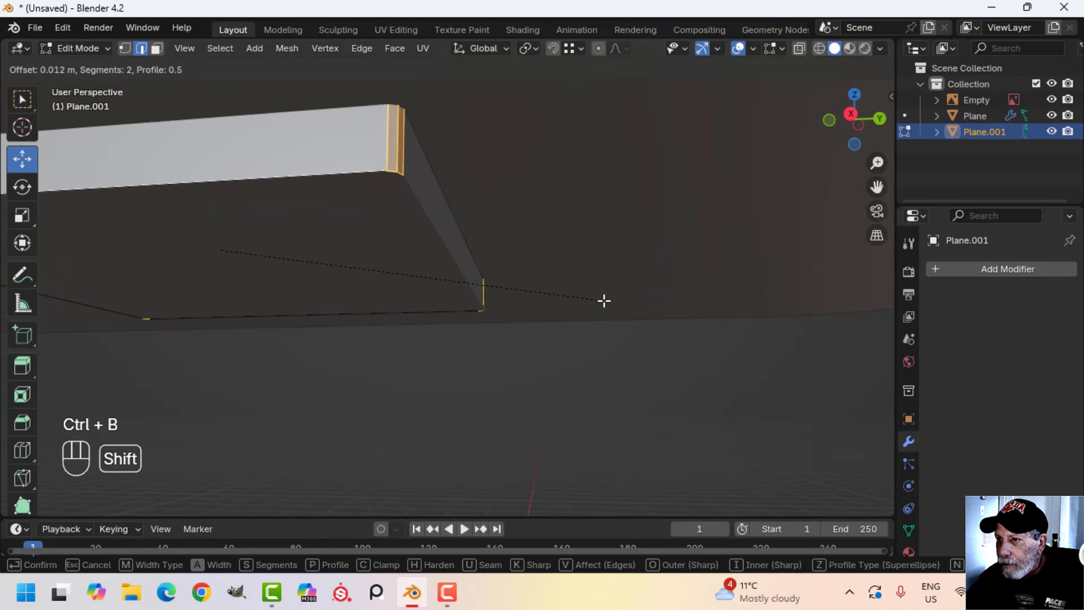
click(607, 301)
Bevel the edge loop around the mounting plate's underside by about 0.004 m with 2 segments
key(alt+a)
alt+shift+click(433, 215)
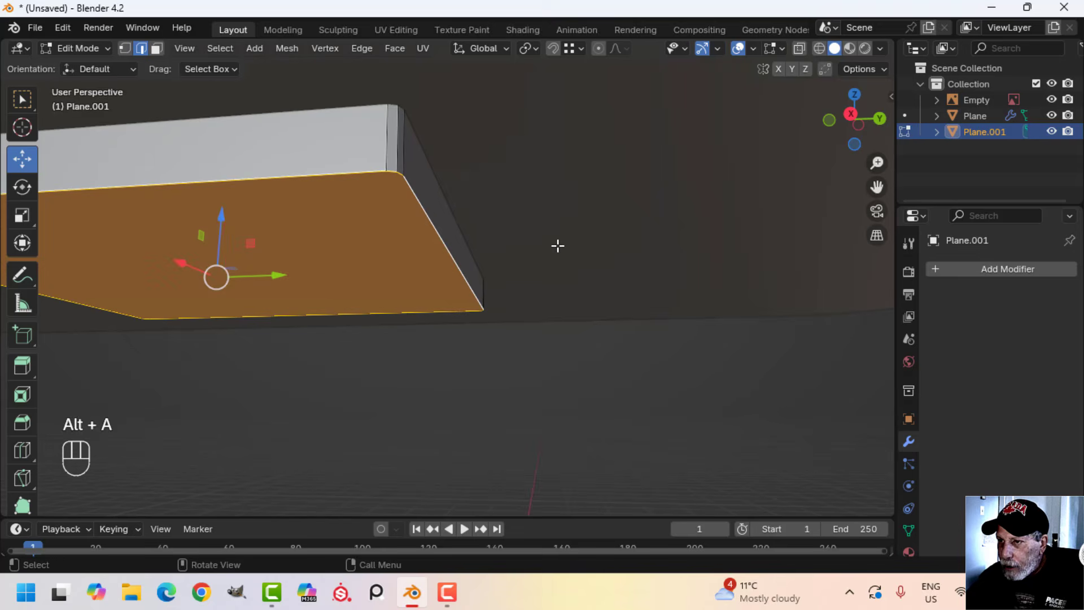
key(ctrl+b)
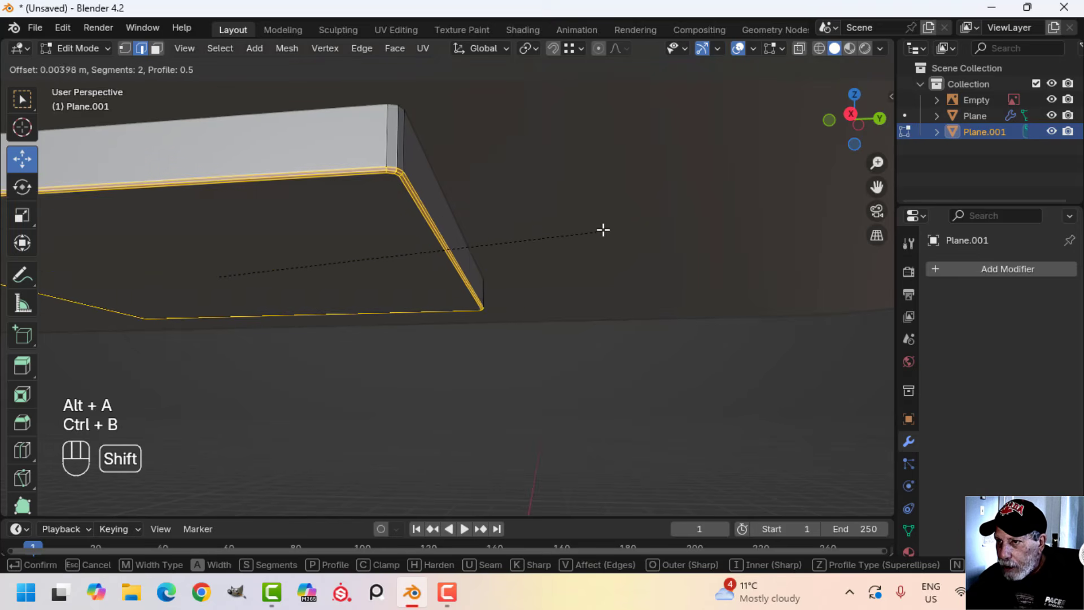
click(487, 254)
Return to Object Mode, shade the mounting plate smooth and deselect it
key(Tab)
right_click(381, 195)
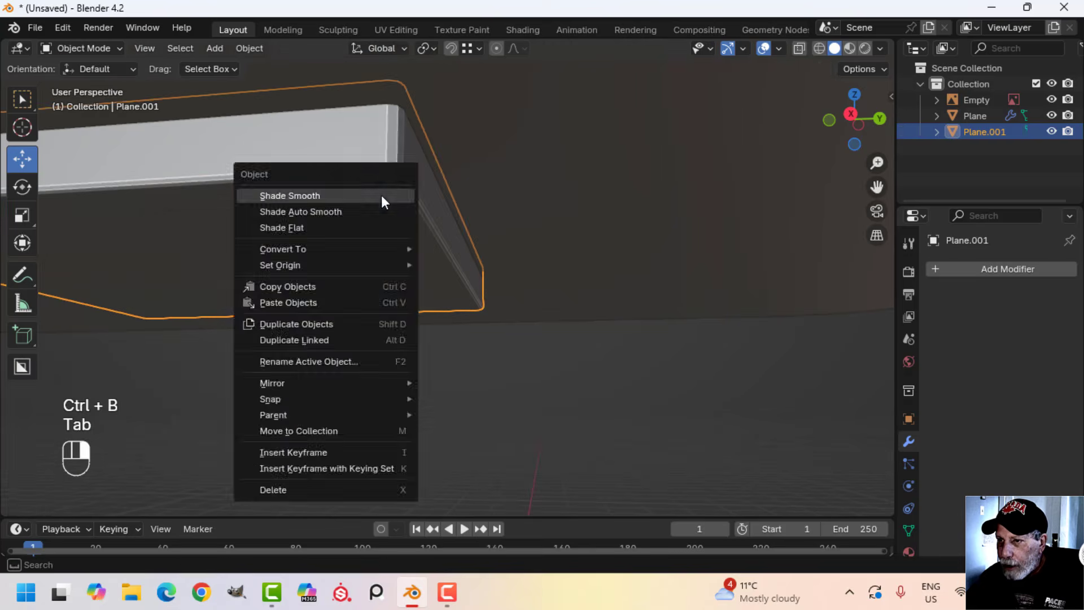
click(382, 195)
scroll(408, 242, down, 3)
key(alt+a)
middle_drag(409, 244, 414, 186)
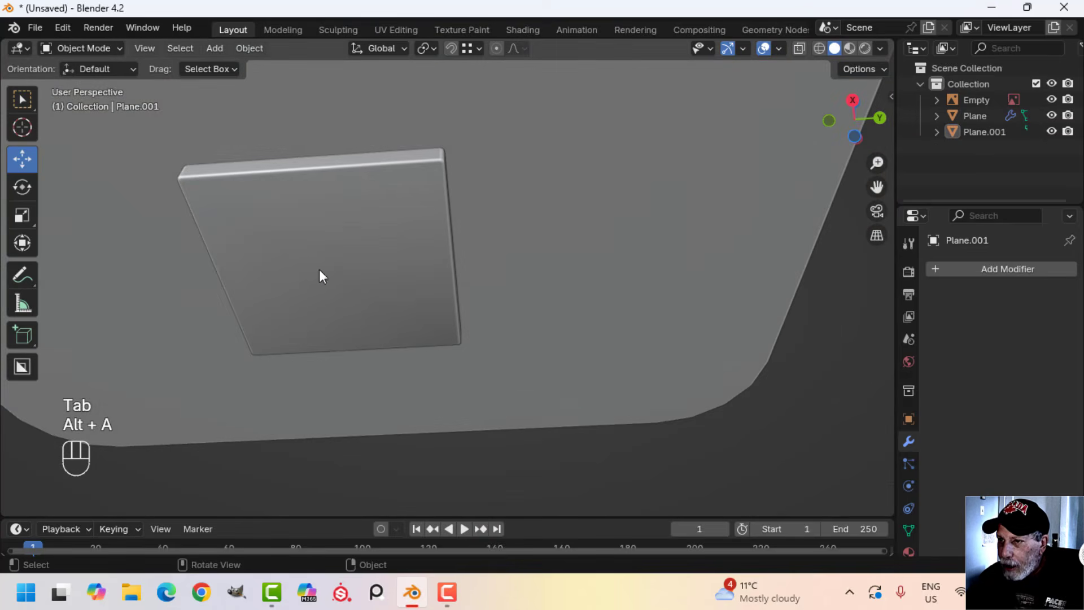
Add a Mirror modifier on the X axis to the mounting plate for the table's opposite side
middle_drag(320, 274, 401, 370)
scroll(426, 321, down, 2)
middle_drag(413, 344, 380, 296)
key(KP_1)
scroll(568, 344, down, 2)
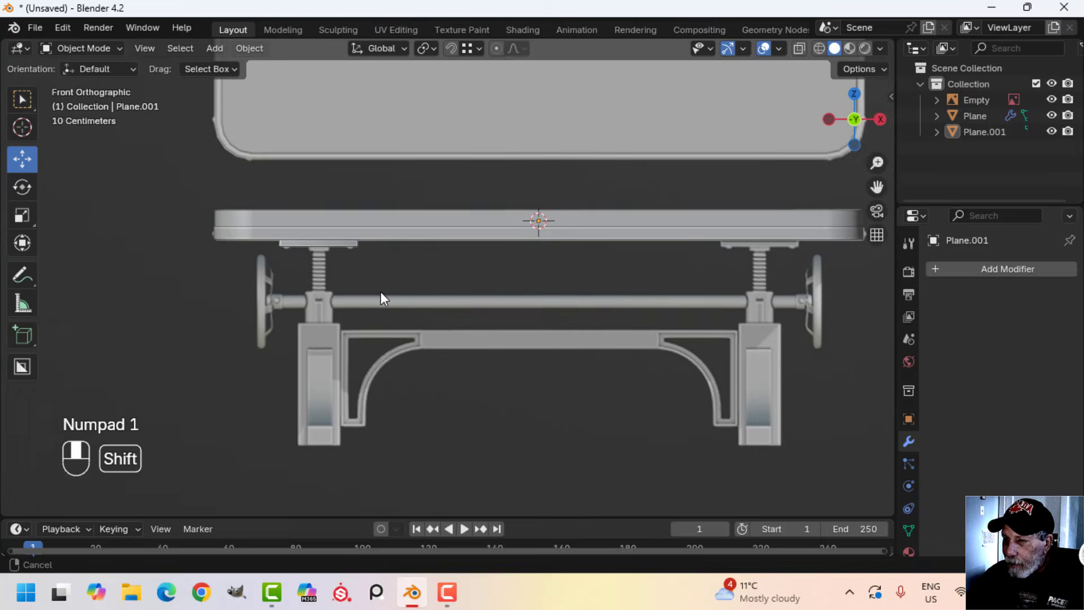
scroll(358, 270, up, 3)
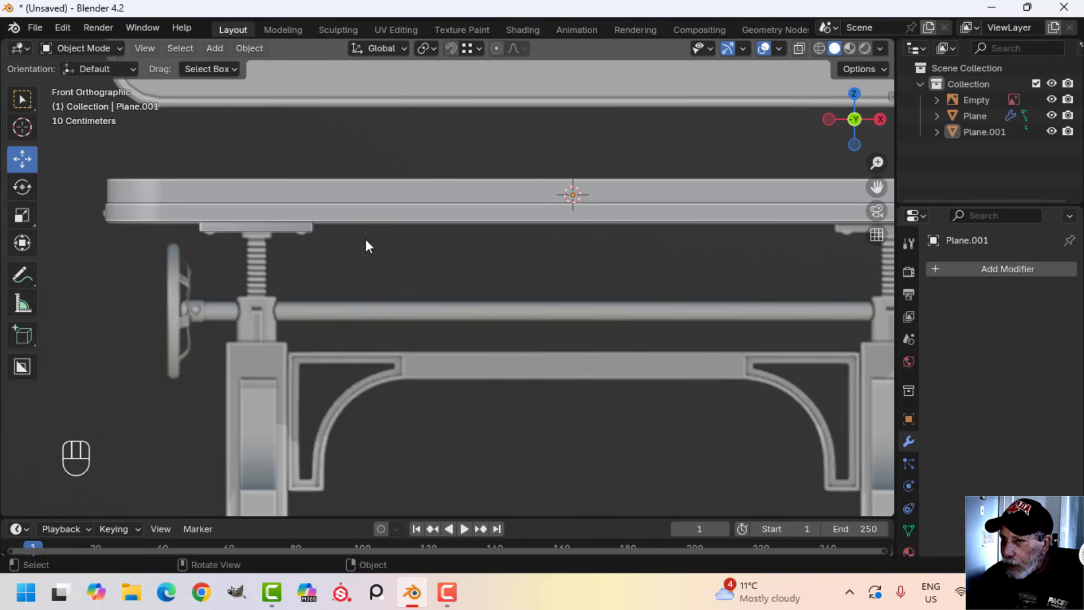
click(290, 229)
click(979, 274)
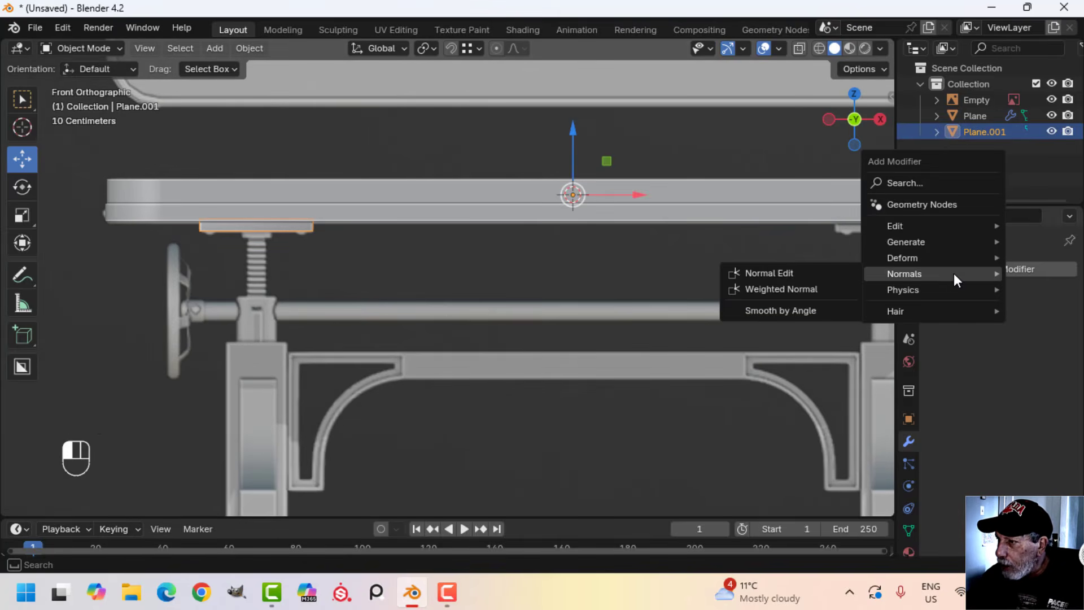
mouse_move(930, 244)
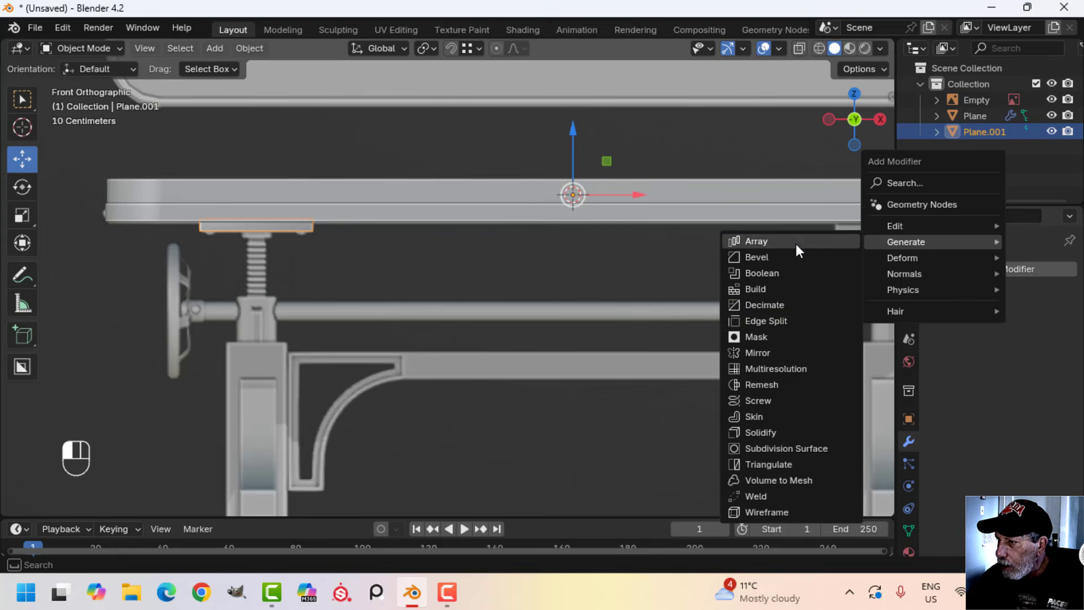
click(761, 353)
scroll(760, 277, down, 1)
shift+middle_drag(567, 271, 371, 147)
Snap the 3D cursor to the centre of the mounting plate's full geometry, ending in Object Mode
key(KP_1)
scroll(493, 273, up, 2)
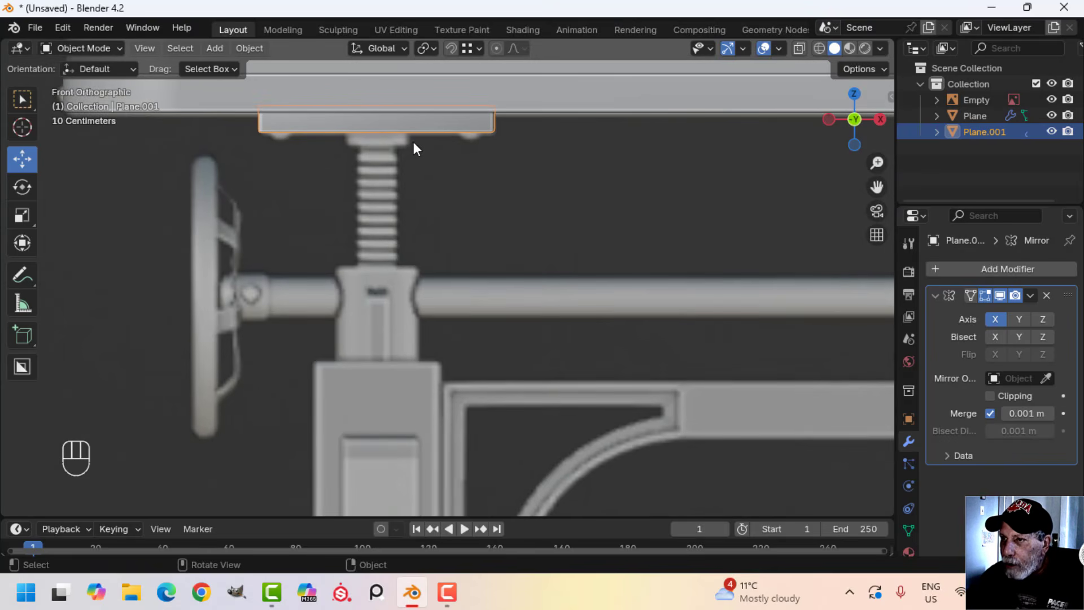
key(Tab)
key(a)
middle_drag(446, 160, 441, 236)
key(shift+s)
click(476, 266)
key(Tab)
Add a 16-vertex cylinder with 1 m radius, 2 m depth and cap fill set to Nothing at the 3D cursor
key(KP_1)
scroll(458, 224, up, 2)
scroll(438, 228, up, 1)
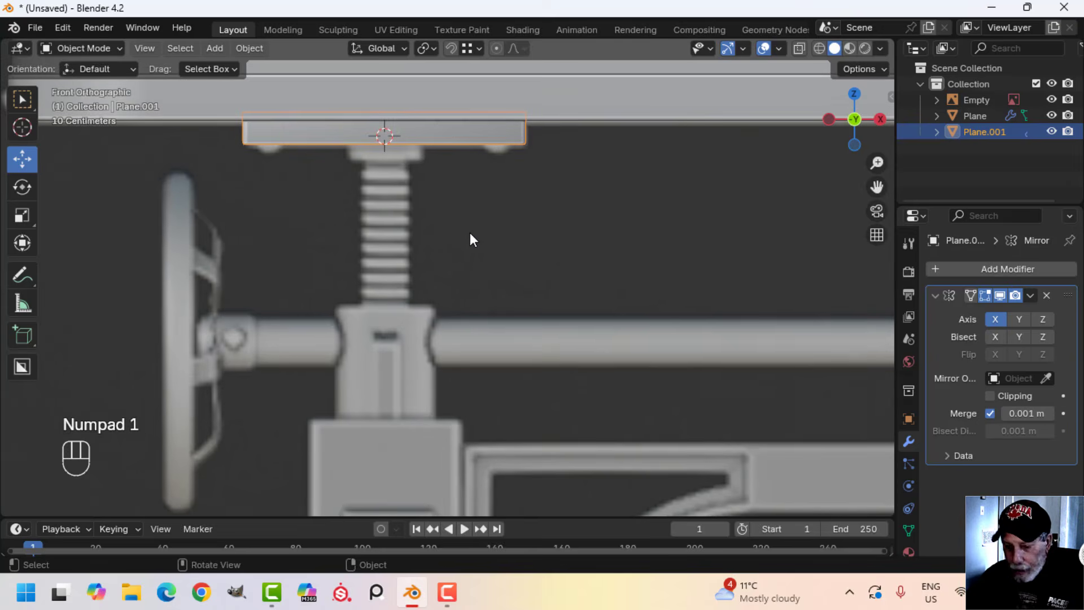
key(shift+a)
mouse_move(448, 230)
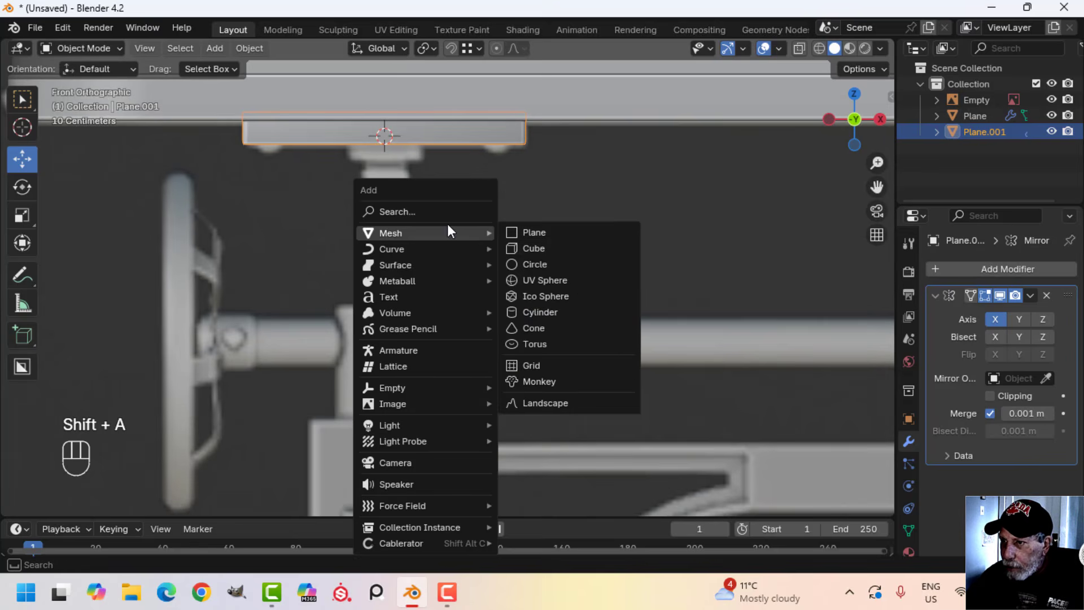
click(540, 310)
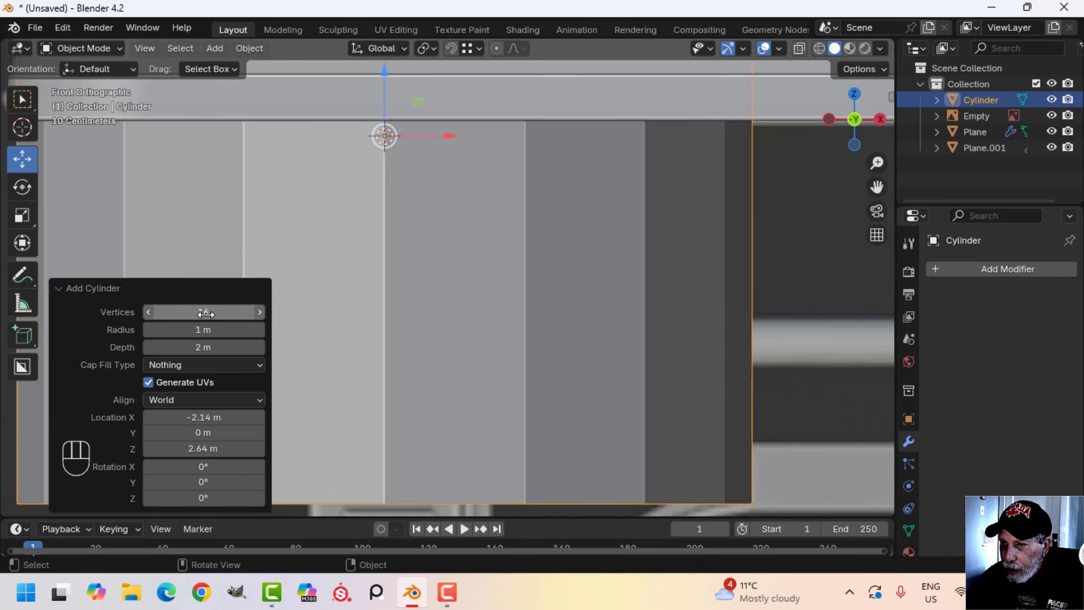
click(165, 367)
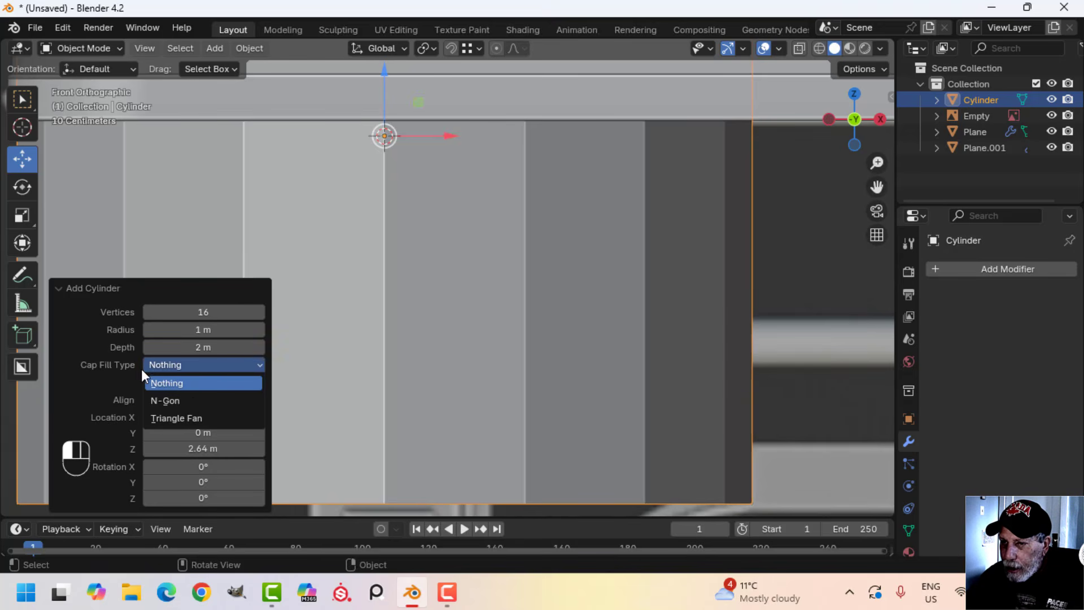
click(171, 385)
In wireframe front view, scale the cylinder's mesh to 0.349 and again to 0.290 to match the reference collar's width
middle_drag(395, 254, 543, 225)
key(Tab)
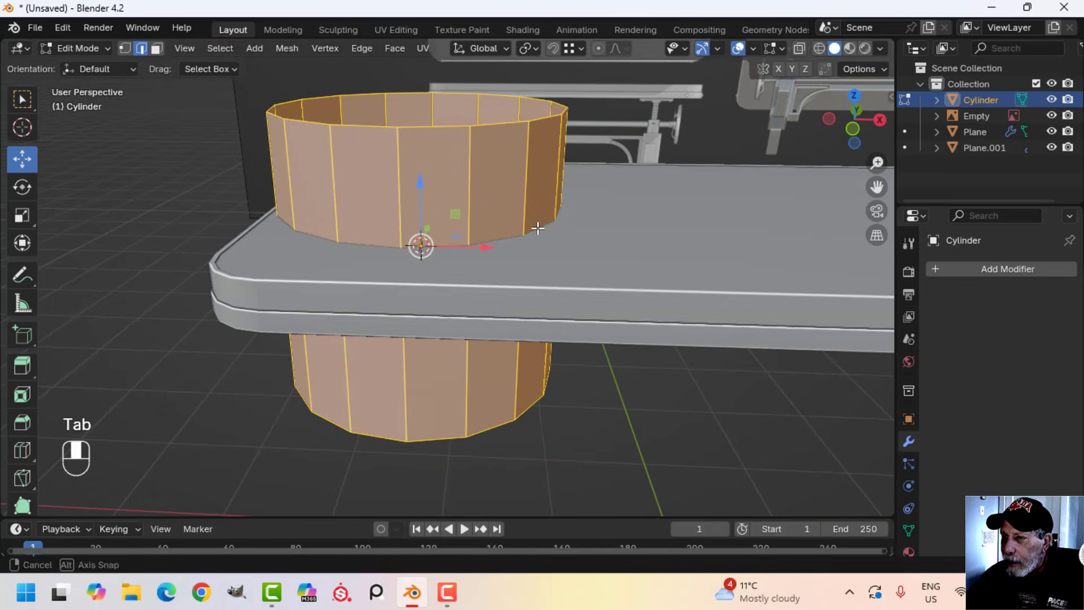
key(KP_1)
key(z)
click(496, 229)
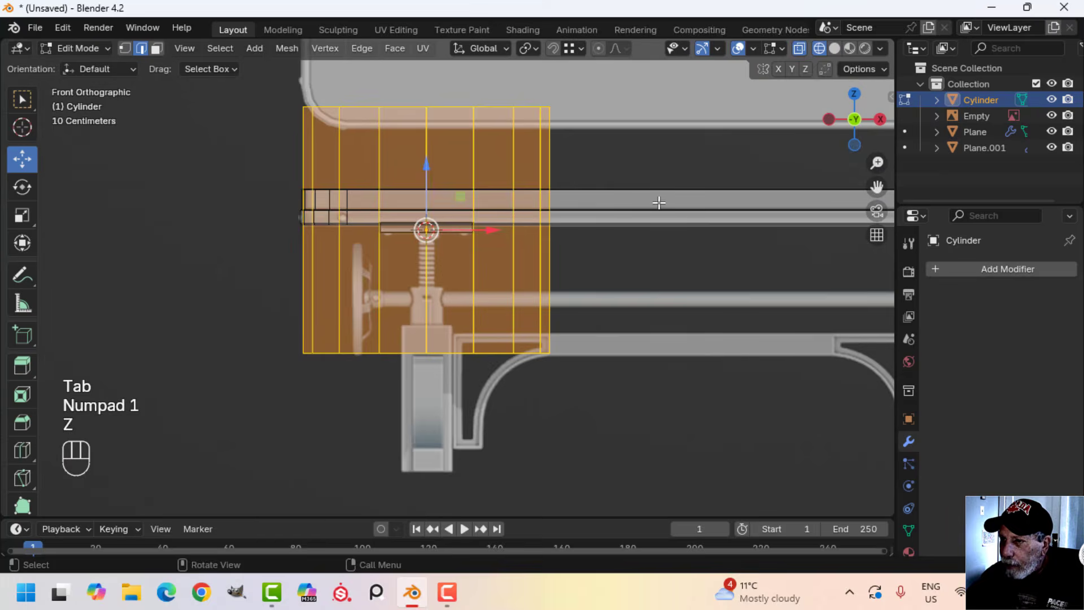
key(s)
click(497, 224)
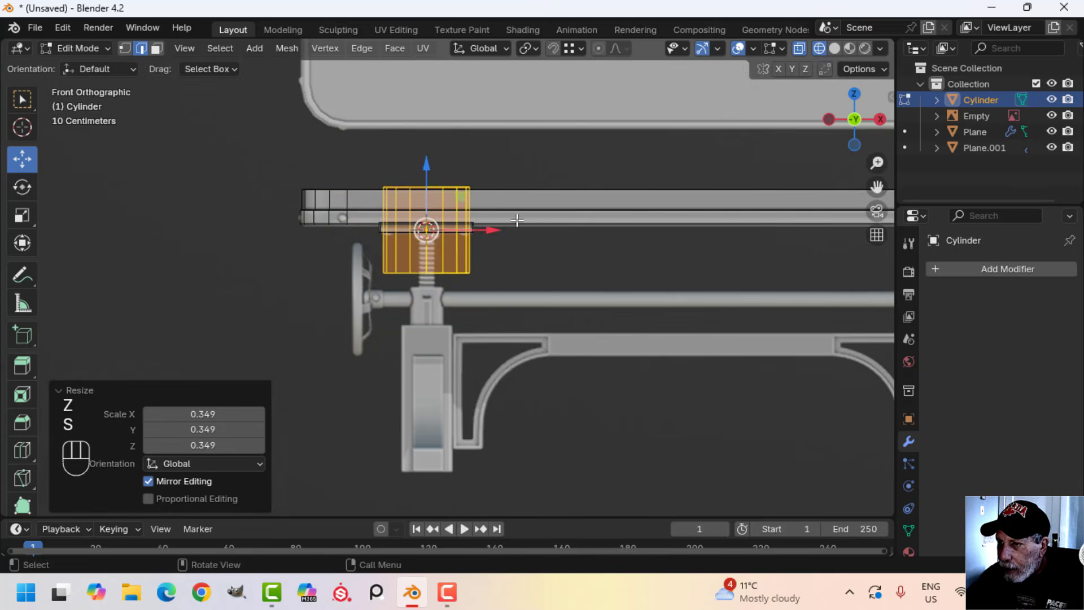
scroll(508, 214, up, 3)
key(s)
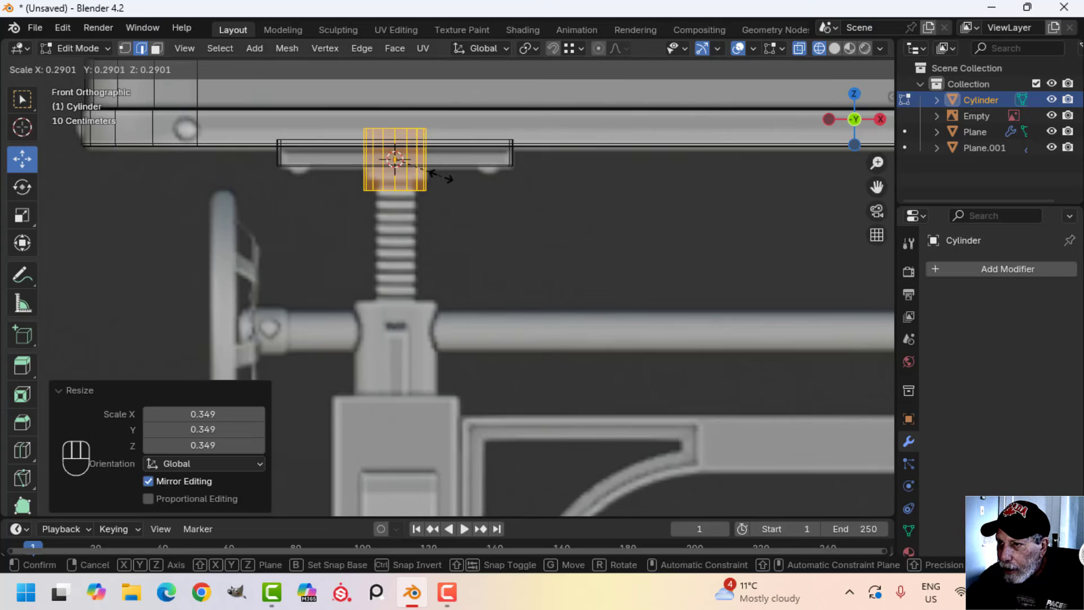
click(440, 175)
Lower the cylinder's top edge loop into the mounting plate and raise its bottom loop about 0.038 m to the reference collar's underside
scroll(395, 174, up, 3)
shift+middle_drag(434, 179, 480, 260)
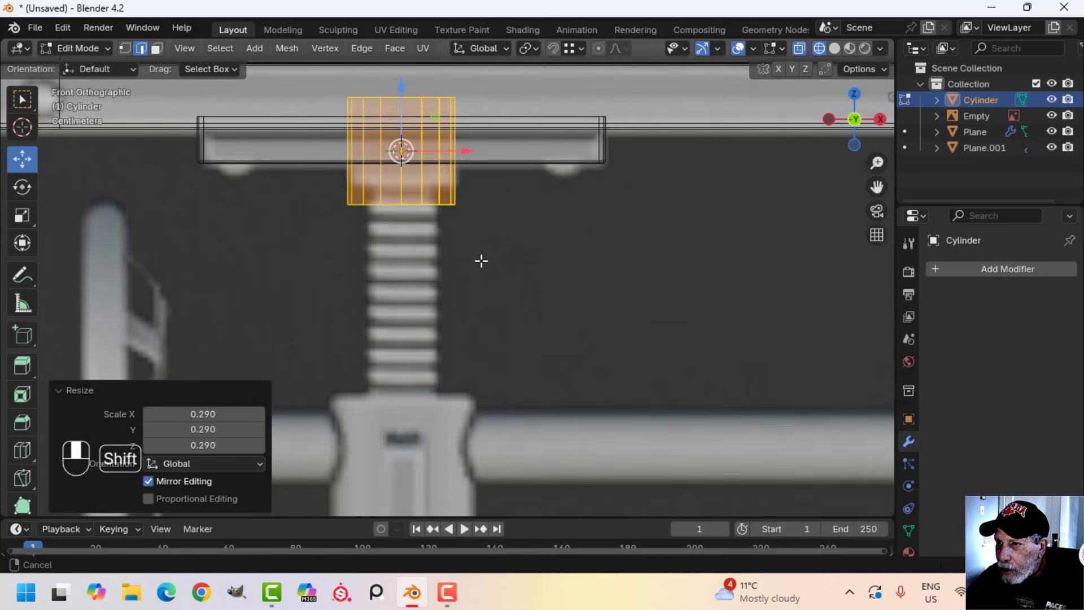
key(alt+a)
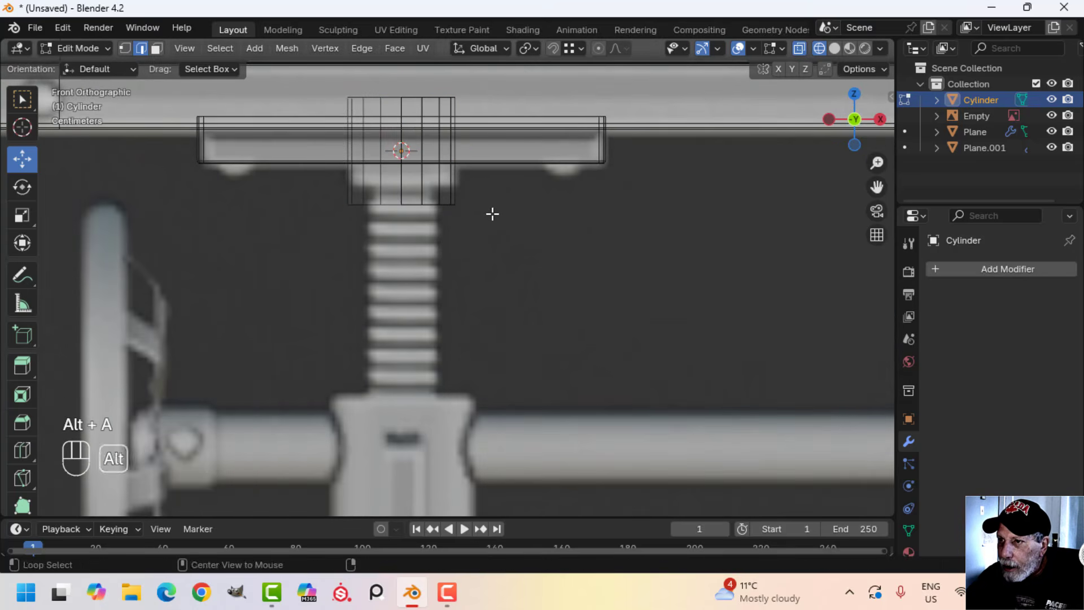
alt+shift+click(417, 101)
drag(401, 82, 403, 148)
key(alt+a)
alt+shift+click(413, 204)
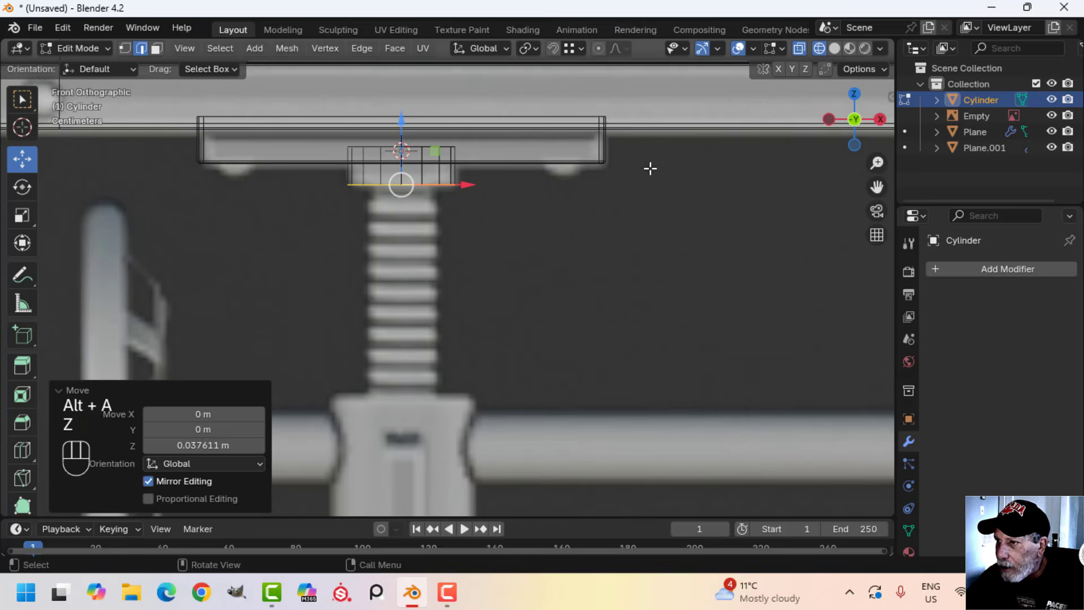
Fill the collar's open bottom in solid shading and bevel its rim by about 0.005 m with 2 segments
key(z)
click(693, 187)
mouse_move(693, 186)
middle_down()
mouse_move(618, 176)
mouse_move(591, 156)
mouse_move(497, 184)
mouse_move(460, 138)
middle_up()
middle_drag(561, 165, 615, 216)
key(f)
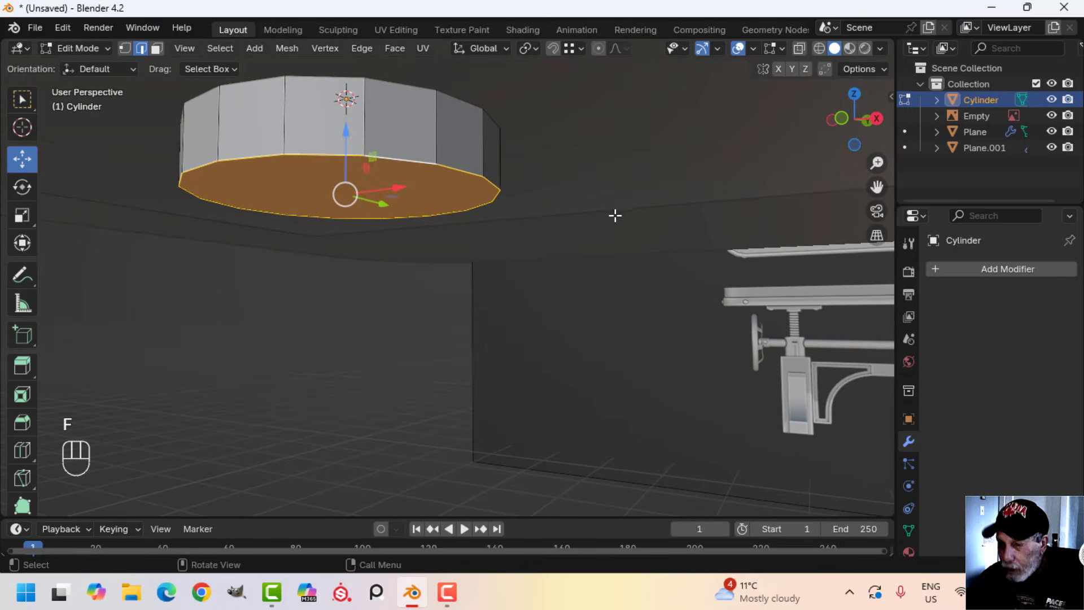
key(ctrl+b)
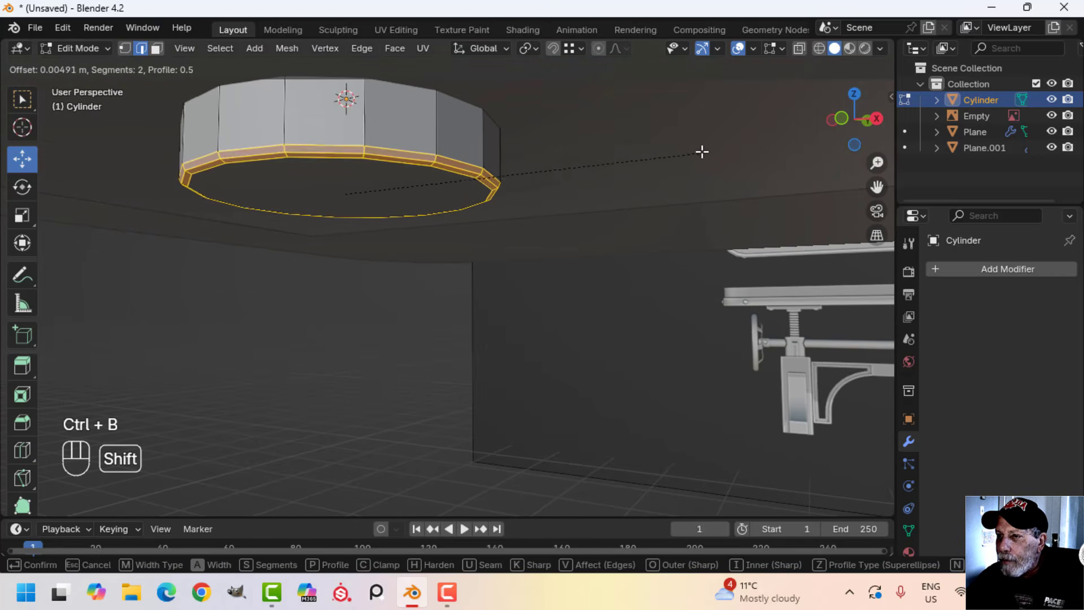
click(505, 143)
Return to Object Mode and shade the collar smooth, leaving it selected
key(Tab)
right_click(408, 120)
click(408, 119)
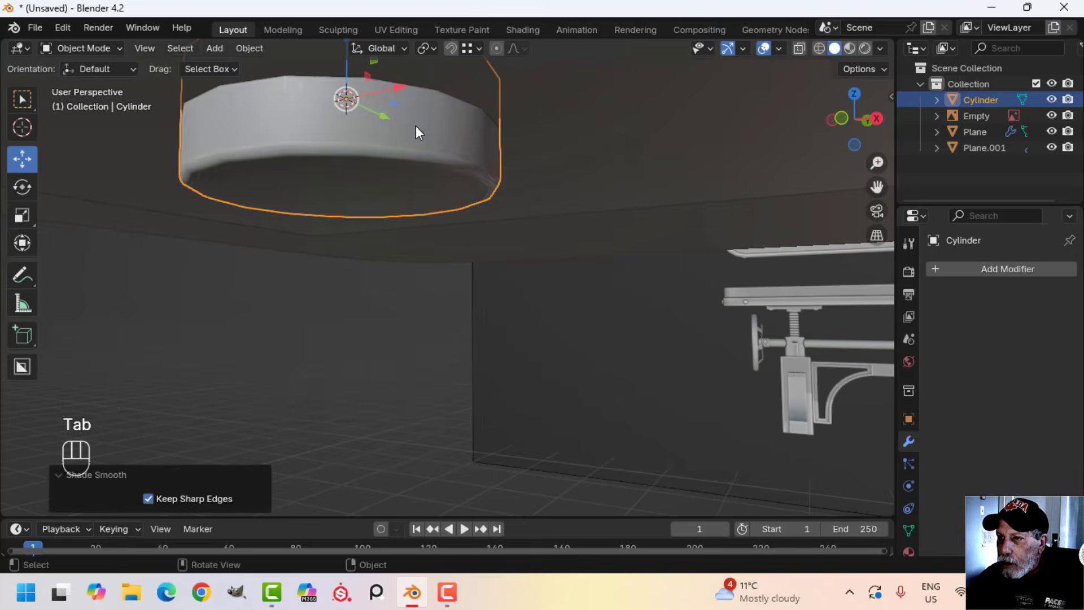
scroll(415, 125, down, 4)
key(alt+a)
middle_drag(436, 186, 450, 206)
click(450, 206)
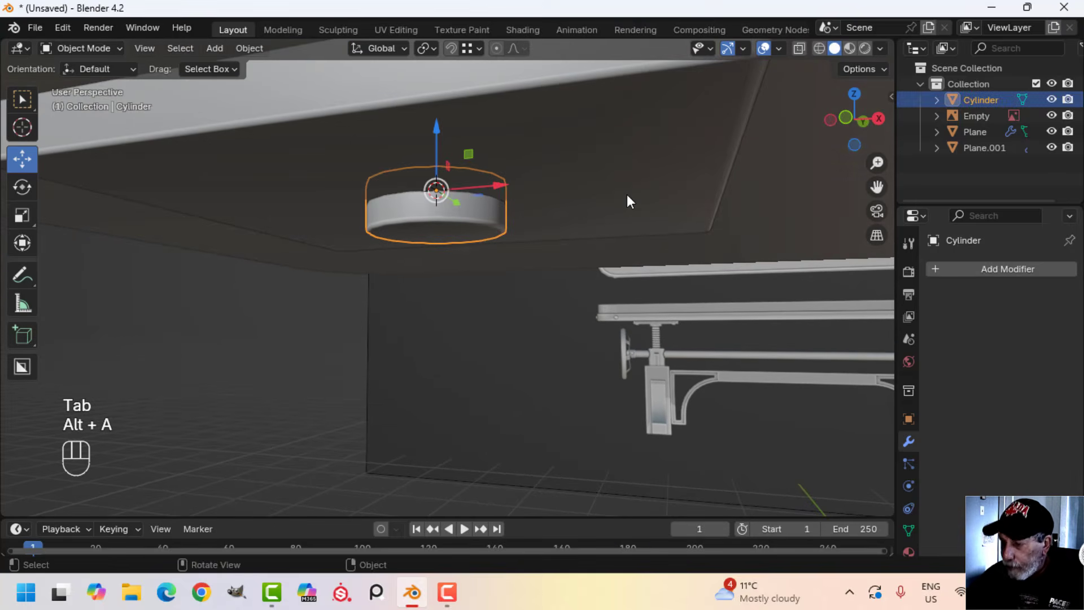
key(KP_4)
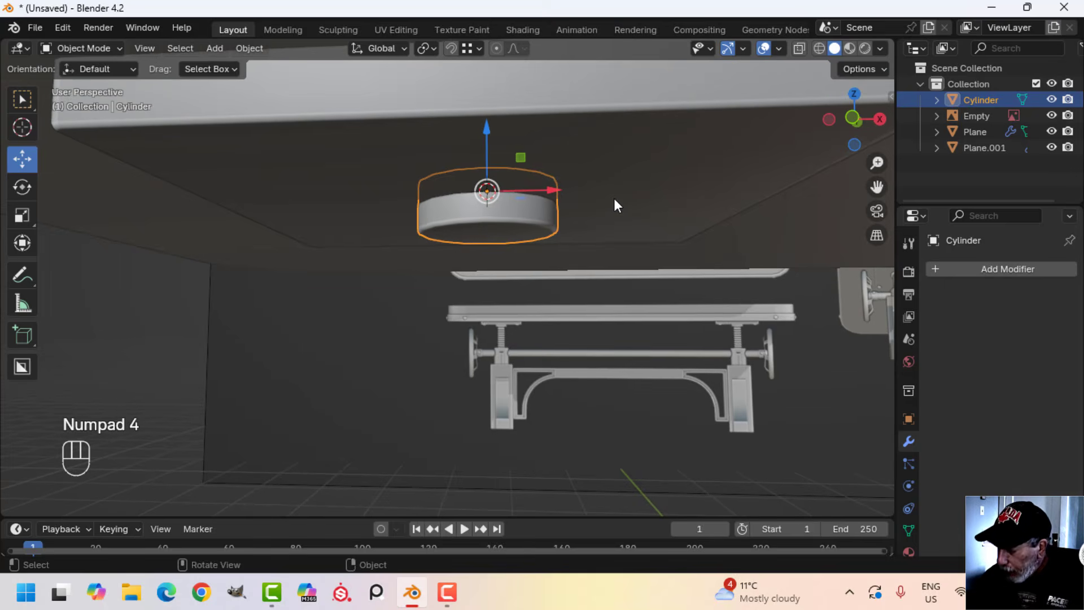
Duplicate the collar's bottom face, move the copy about 0.075 m down and scale it to 0.712 to match the screw rod's width
key(KP_1)
scroll(615, 198, up, 3)
middle_drag(604, 225, 518, 181)
key(Tab)
key(alt+a)
key(3)
click(493, 224)
scroll(492, 223, down, 3)
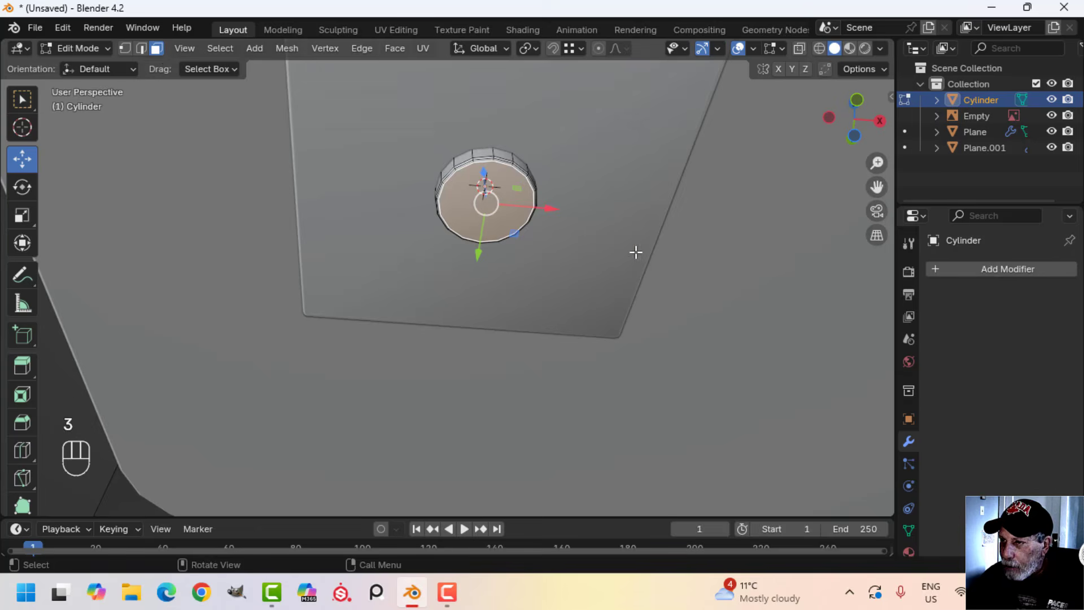
middle_drag(637, 252, 567, 249)
key(KP_1)
scroll(651, 280, up, 3)
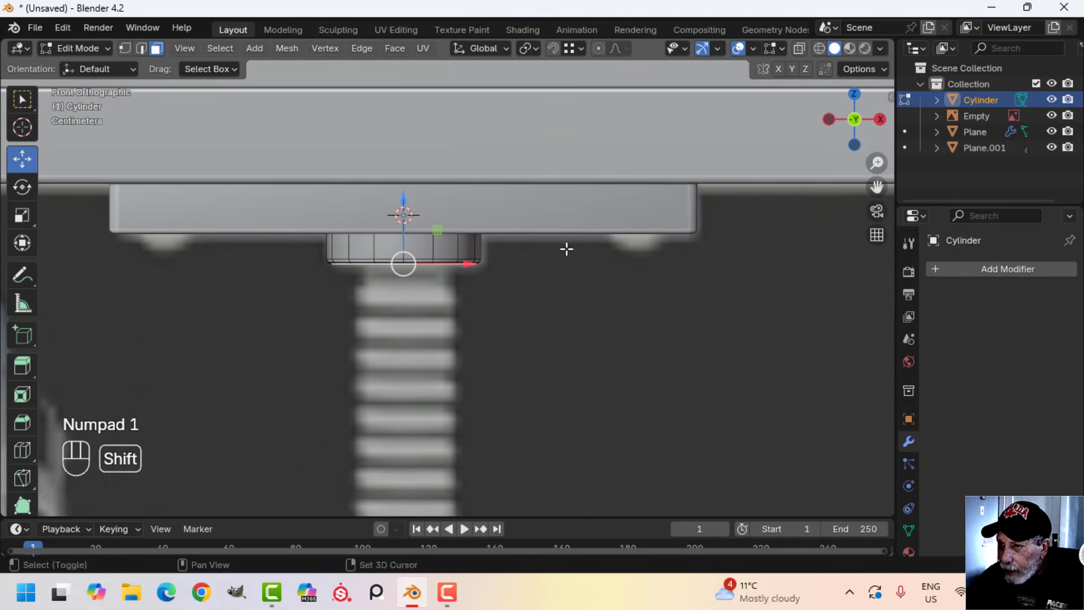
key(shift+d)
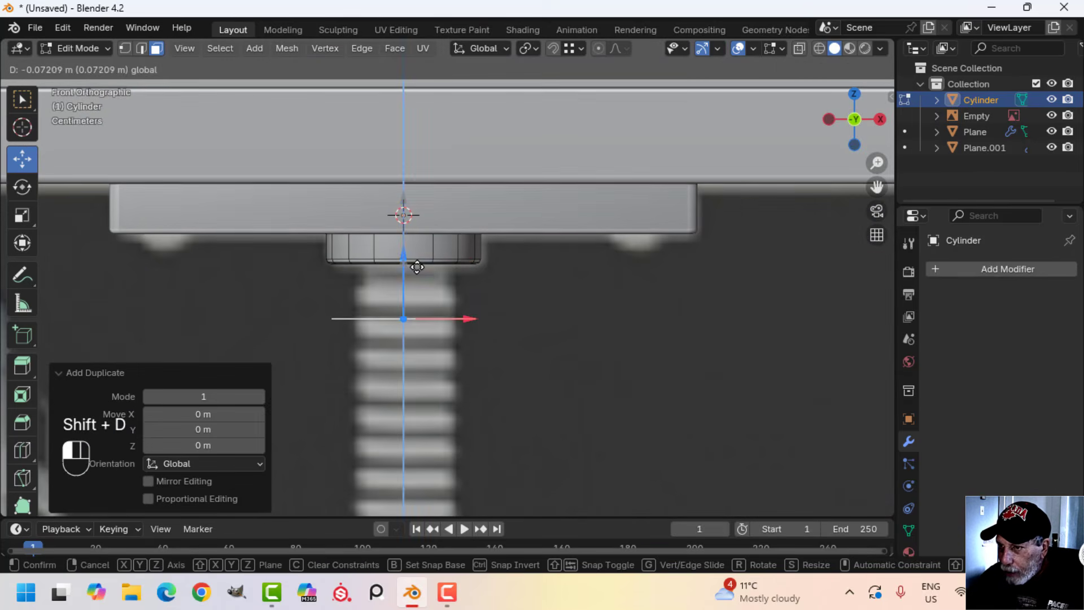
click(597, 318)
key(s)
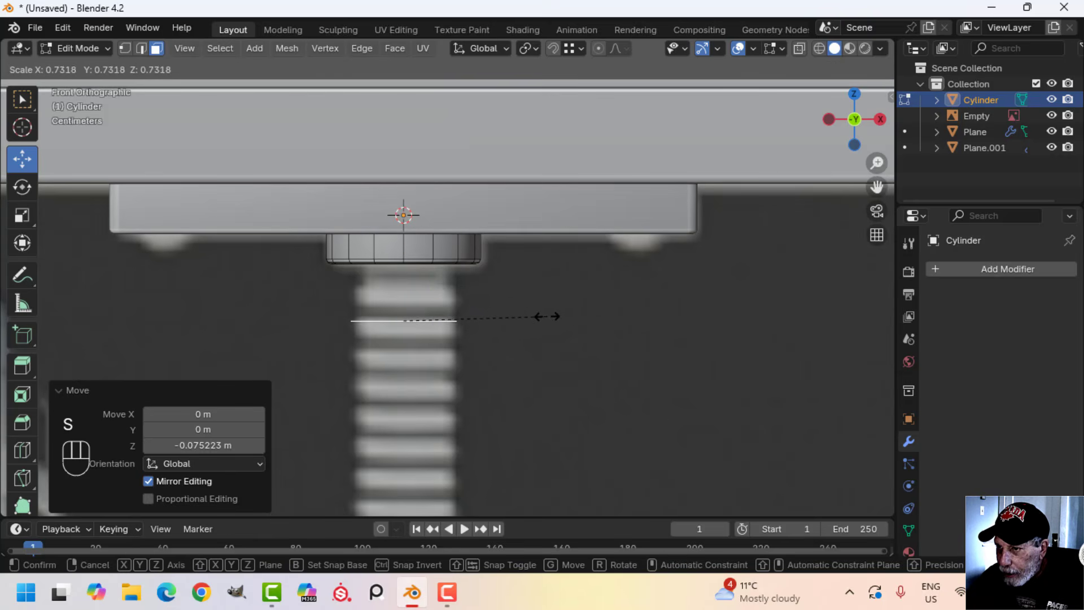
click(543, 316)
Lower the disc to the reference housing's top, extrude it about 0.435 m up into the collar and delete its hidden top face
scroll(425, 311, down, 3)
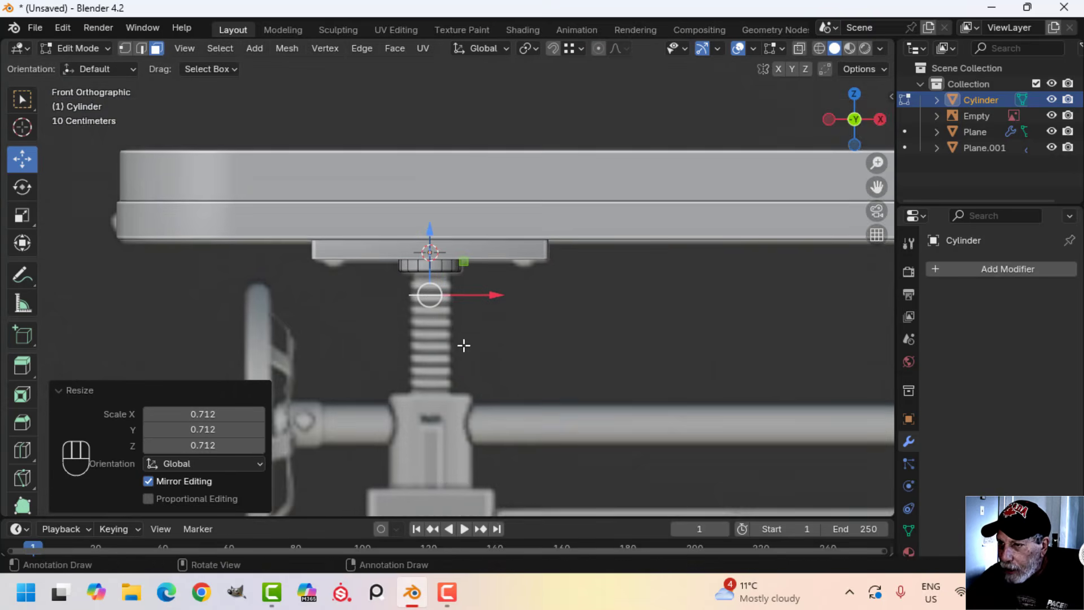
drag(439, 187, 446, 308)
scroll(457, 342, up, 3)
key(e)
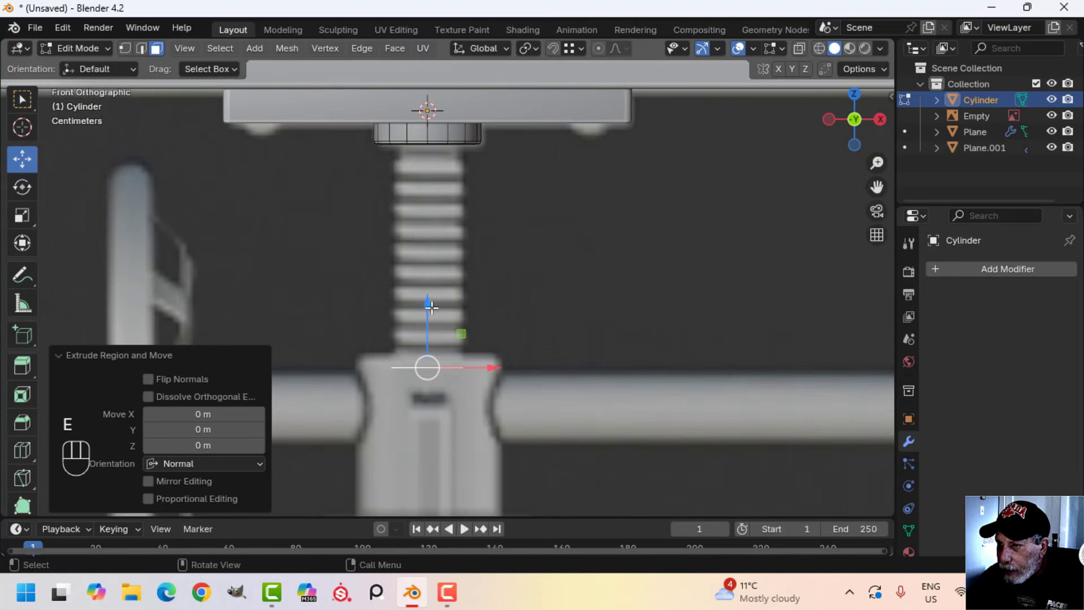
click(458, 74)
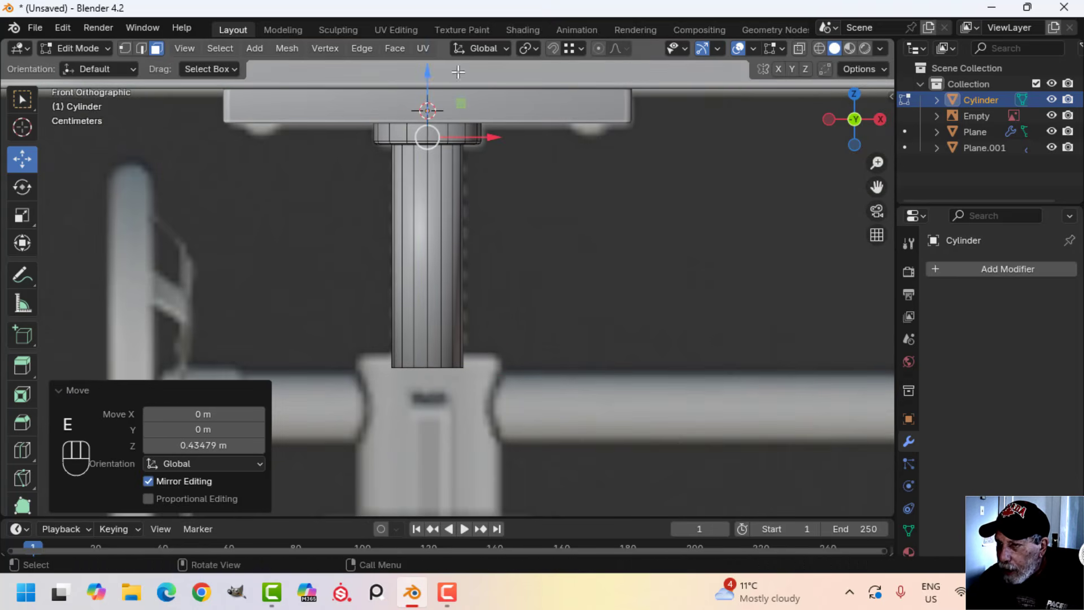
key(x)
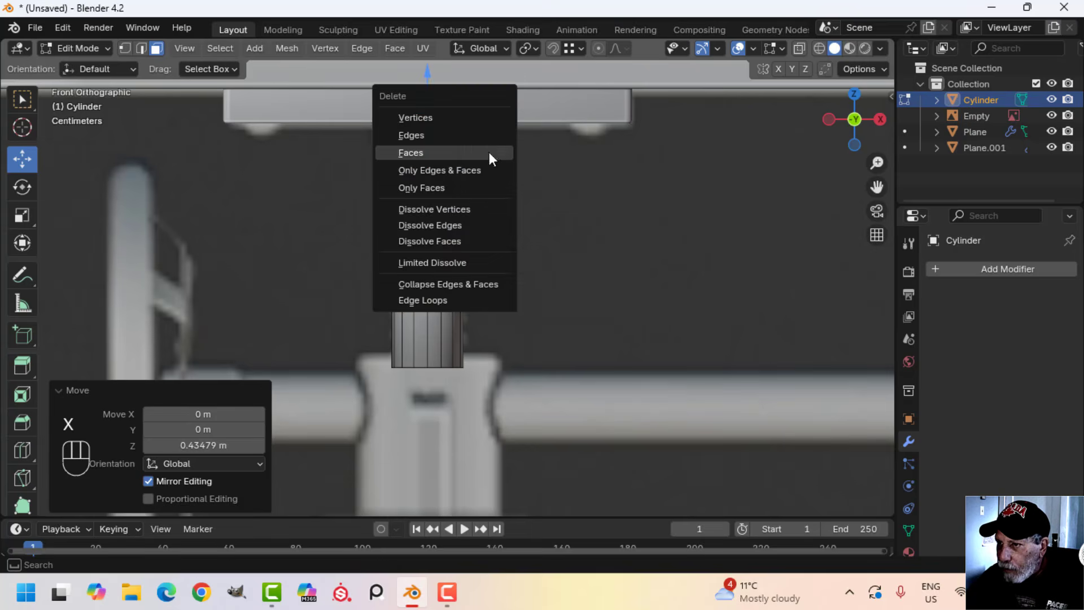
click(490, 154)
Duplicate the rod's bottom face, scale the copy to 2.048 to match the reference housing's width and align it with the housing's top edge
middle_drag(515, 327, 527, 304)
click(435, 260)
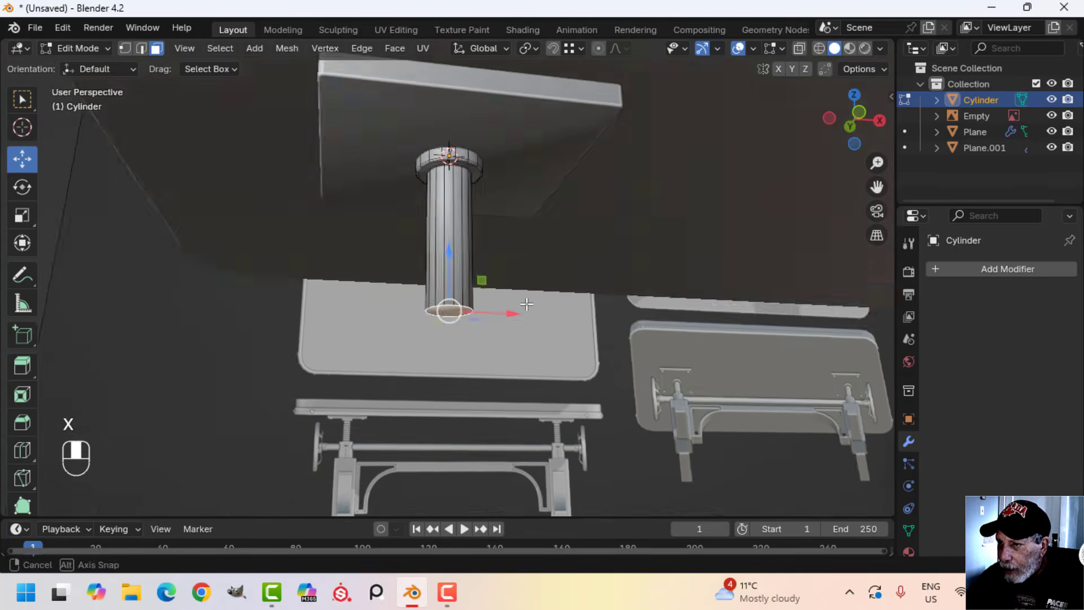
key(KP_1)
scroll(547, 307, up, 3)
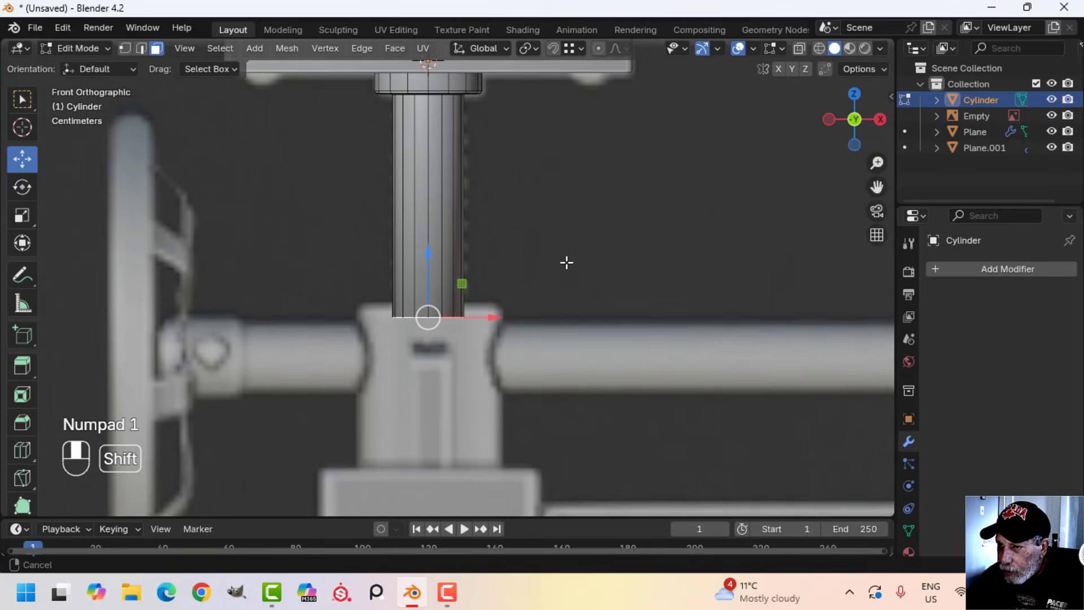
shift+middle_drag(566, 263, 543, 288)
key(shift+d)
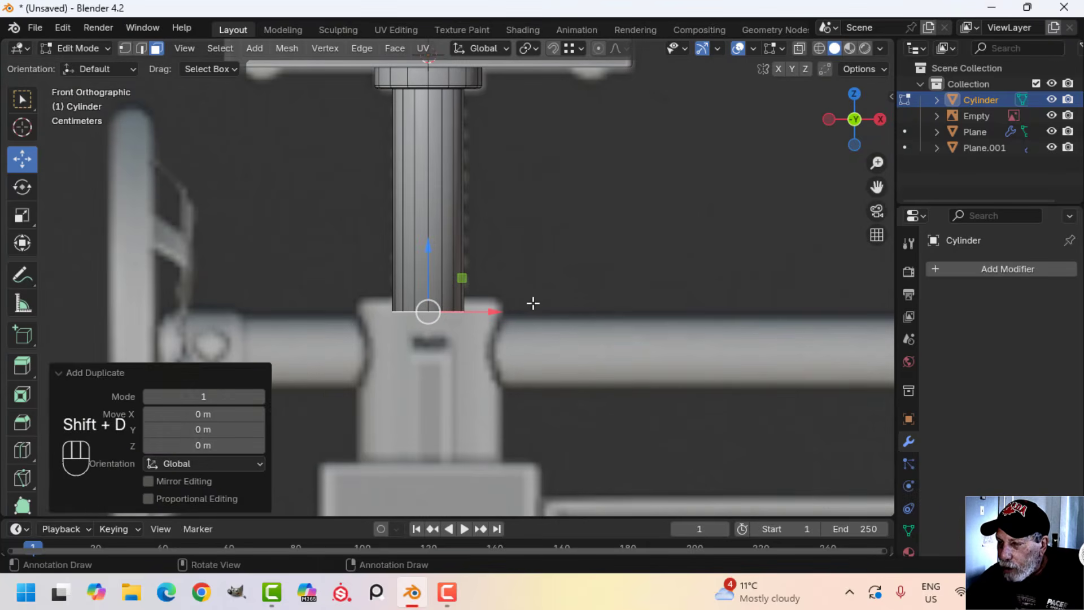
drag(430, 252, 433, 274)
key(s)
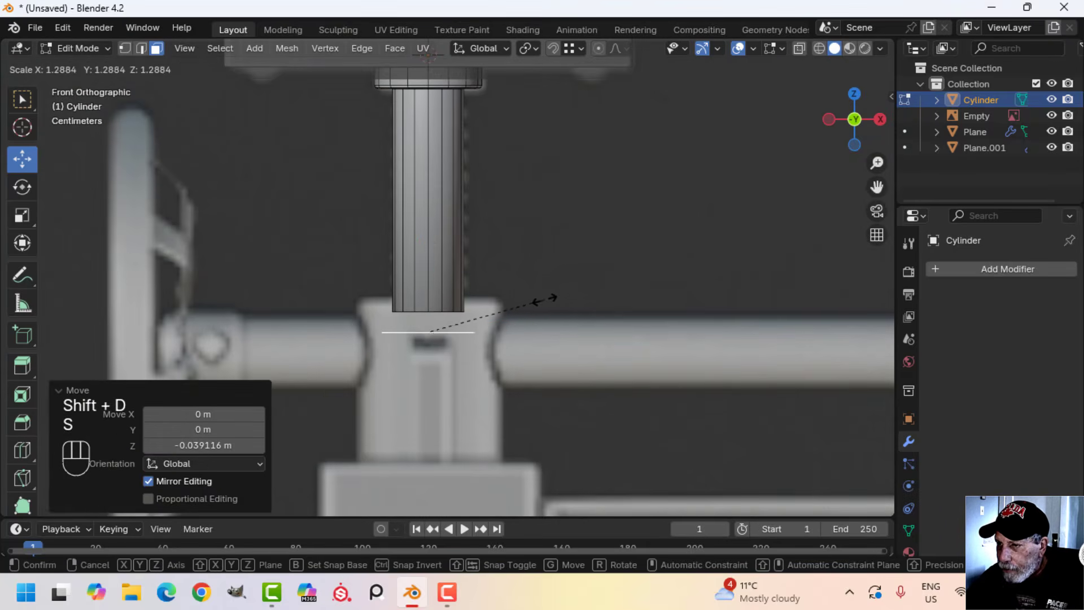
click(609, 296)
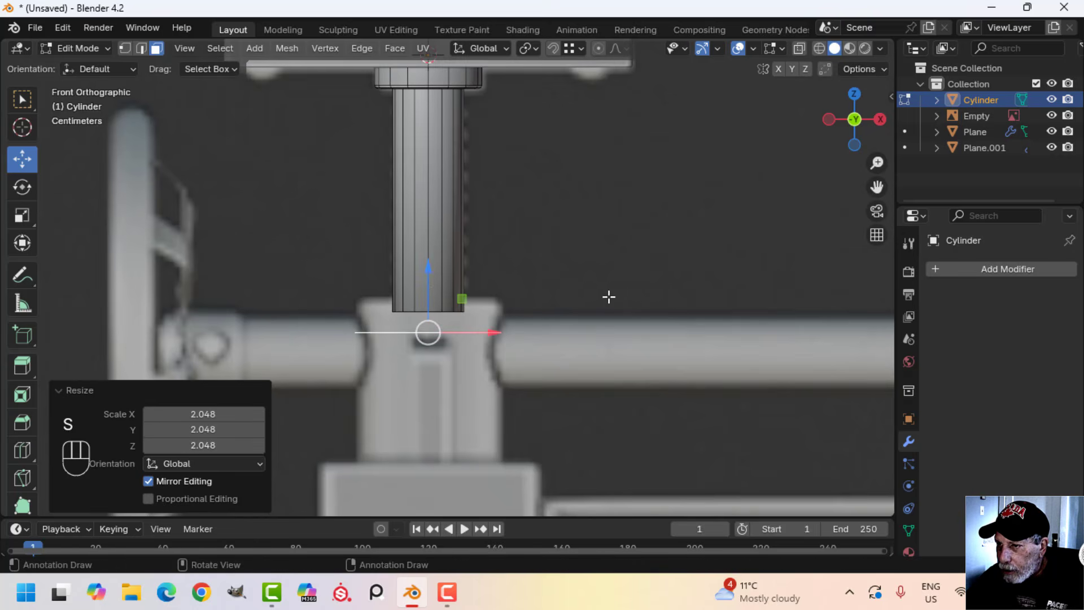
drag(437, 289, 449, 249)
Extrude the wide disc about 0.332 m down into the leg block, and delete its bottom face and the rod's hidden end face
key(e)
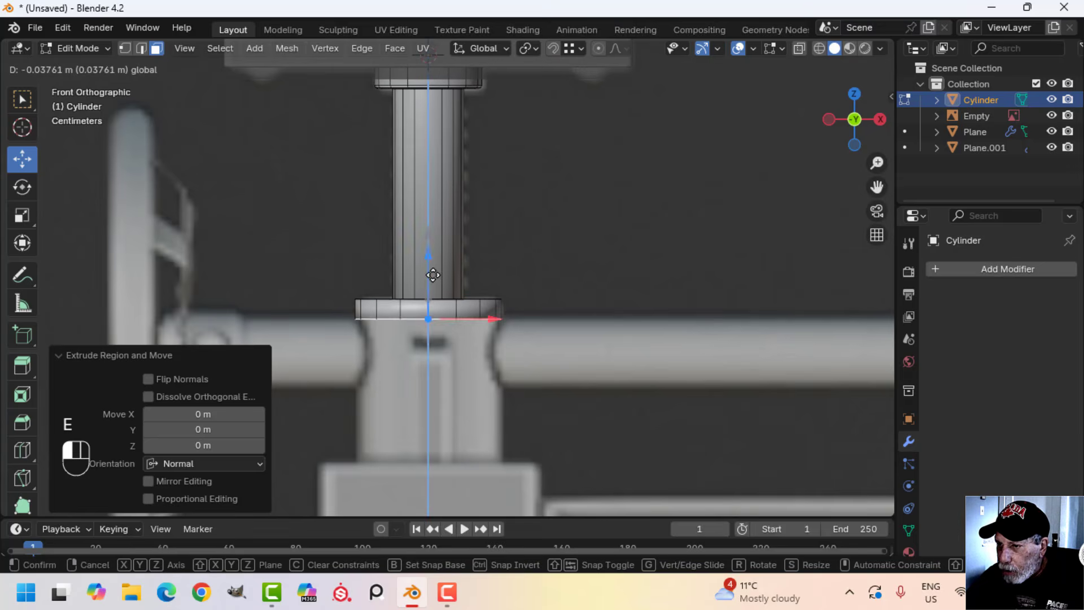
click(426, 417)
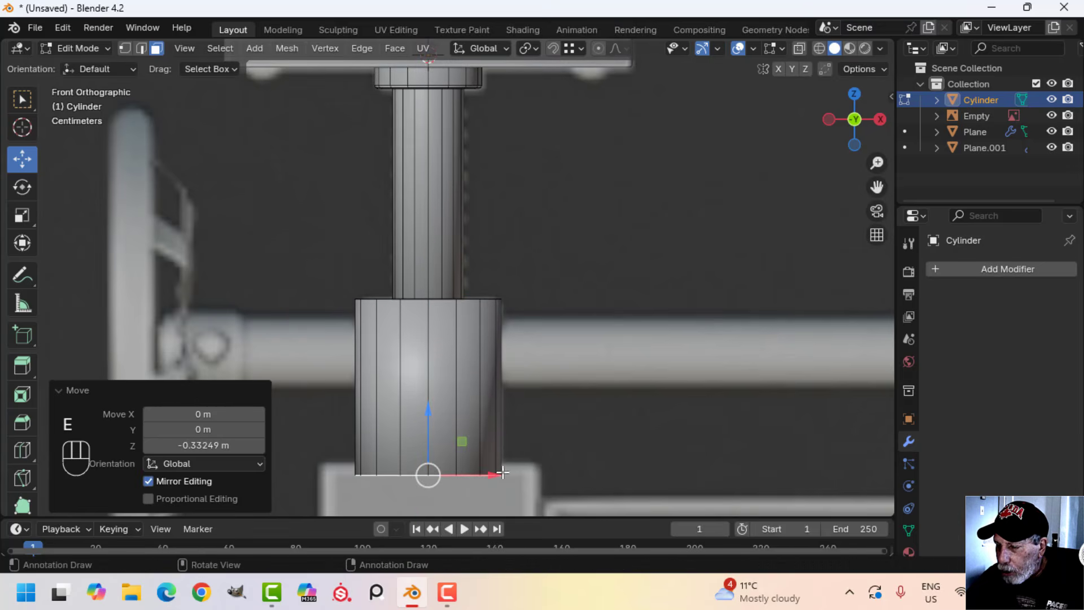
key(x)
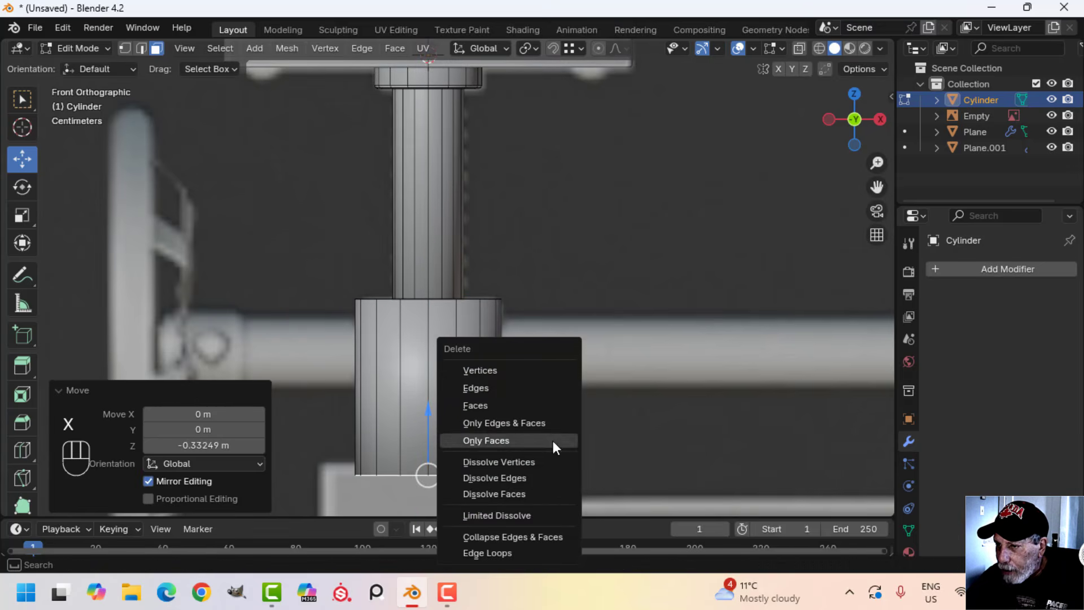
click(501, 407)
middle_drag(501, 407, 501, 302)
click(429, 158)
key(x)
click(430, 160)
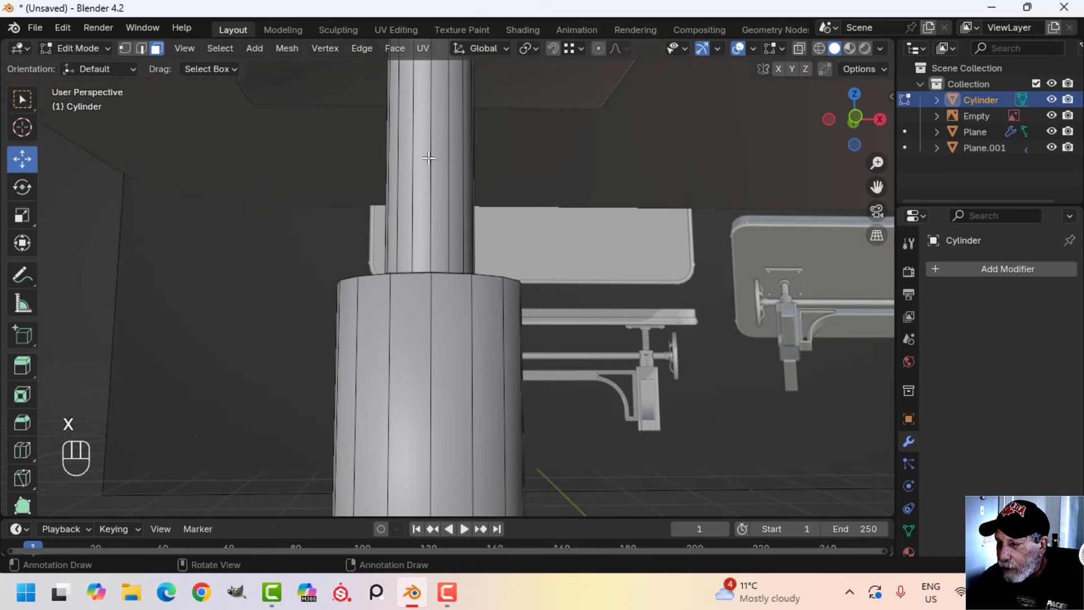
Bevel the housing's top face rim slightly with 2 segments and return to Object Mode
scroll(429, 157, down, 3)
middle_drag(429, 157, 486, 351)
scroll(484, 361, up, 2)
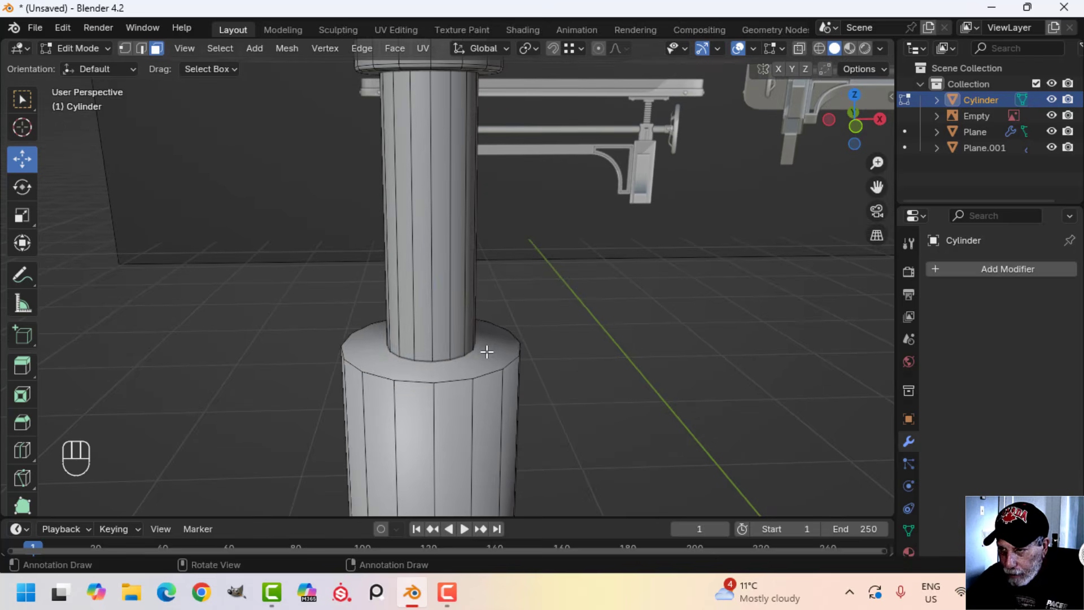
click(486, 351)
scroll(576, 377, up, 3)
shift+middle_drag(576, 380, 561, 302)
key(ctrl+b)
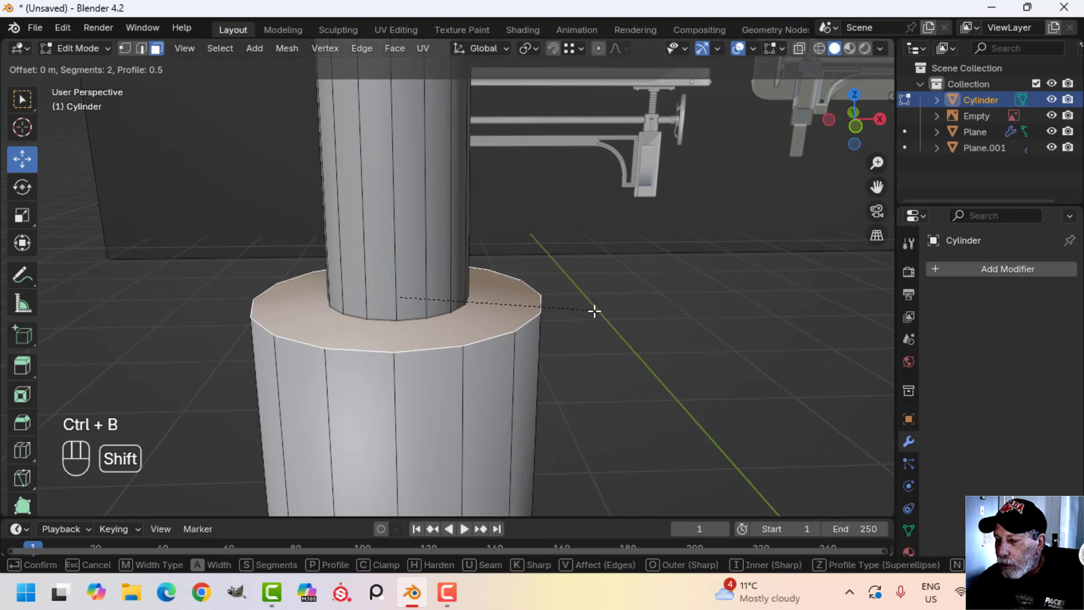
click(692, 345)
key(Tab)
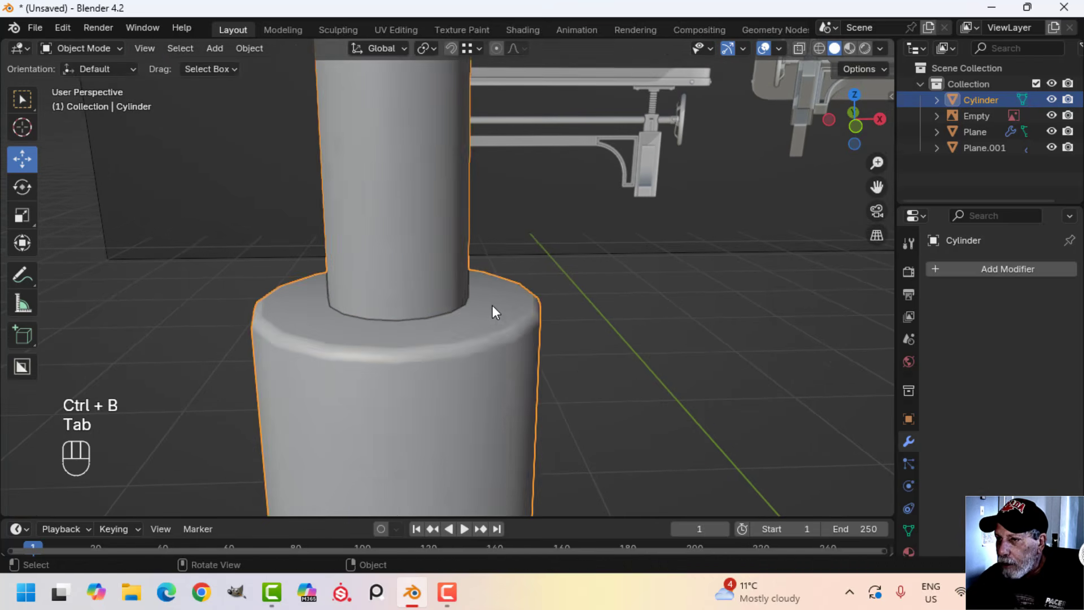
Add nine evenly spaced horizontal loop cuts along the rod between the collar and the housing, without sliding them
scroll(491, 305, down, 4)
middle_drag(488, 310, 506, 338)
key(alt+a)
scroll(472, 304, up, 1)
key(KP_1)
scroll(491, 311, up, 4)
click(431, 229)
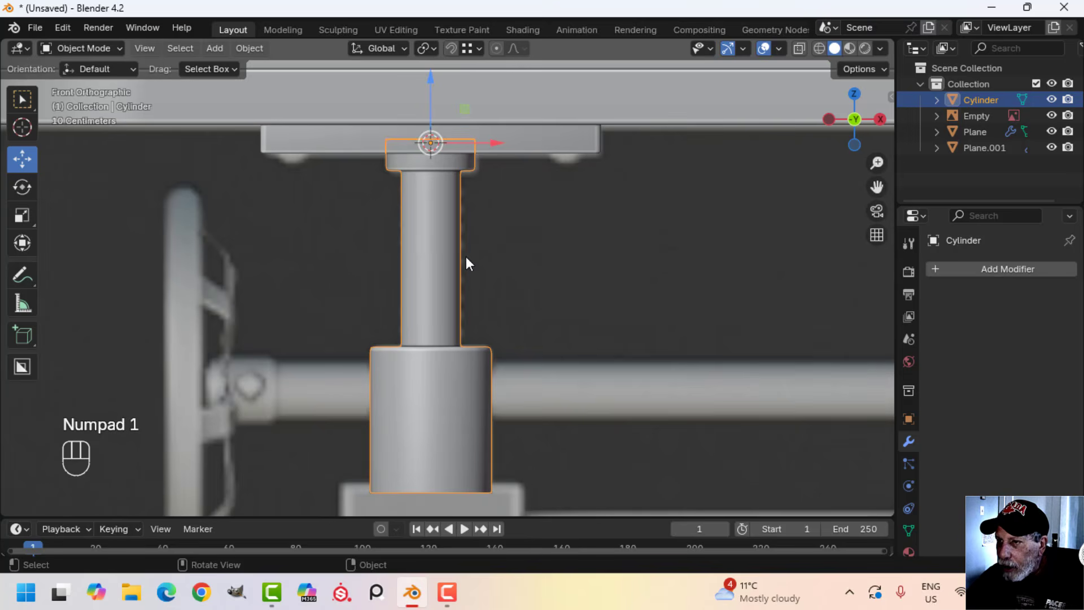
key(Tab)
key(alt+a)
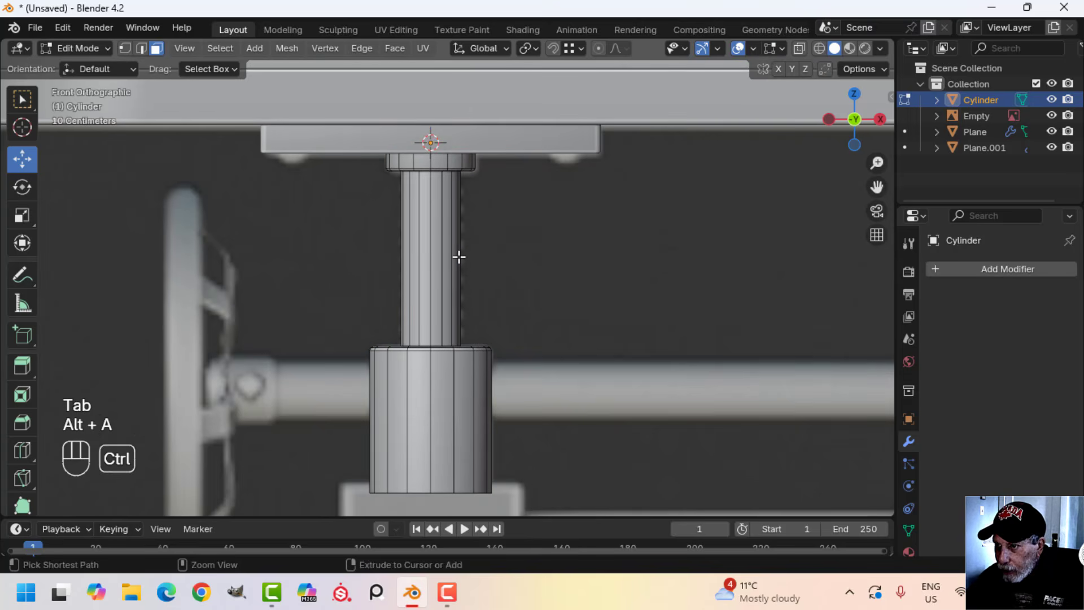
key(ctrl+r)
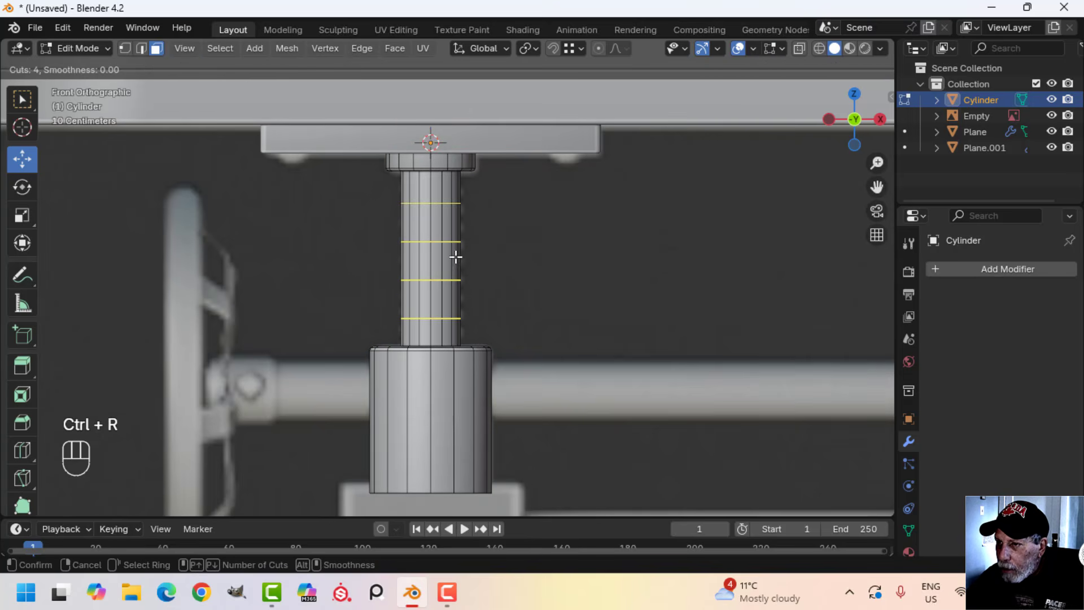
scroll(456, 257, up, 5)
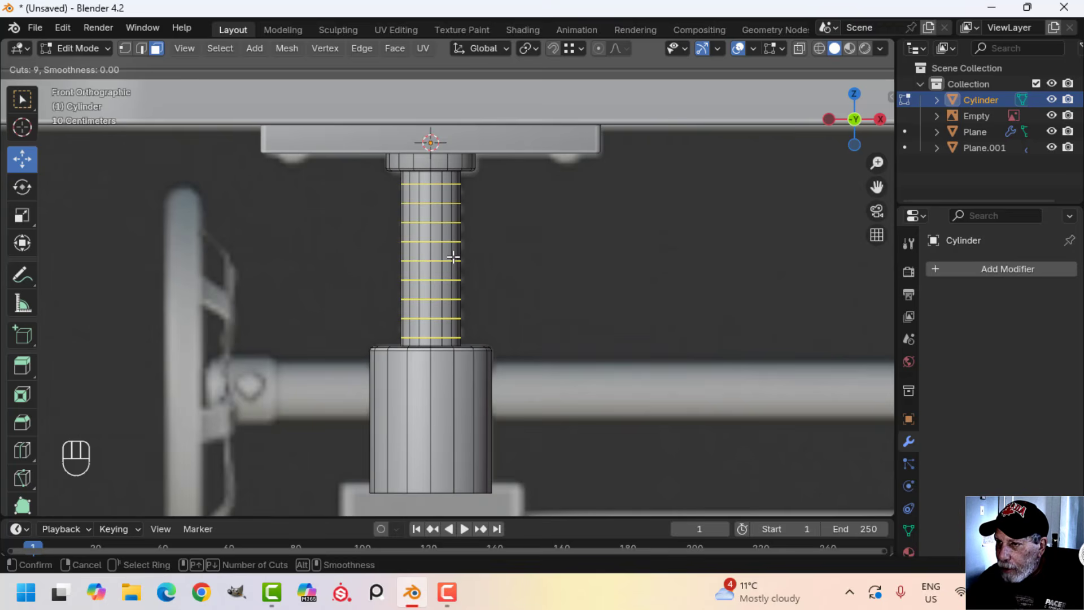
click(454, 257)
right_click(453, 258)
Bevel the nine rod loops by 0.0187 m with 2 segments to form wide bands separated by narrow gaps
scroll(529, 259, up, 4)
shift+middle_drag(537, 231, 545, 320)
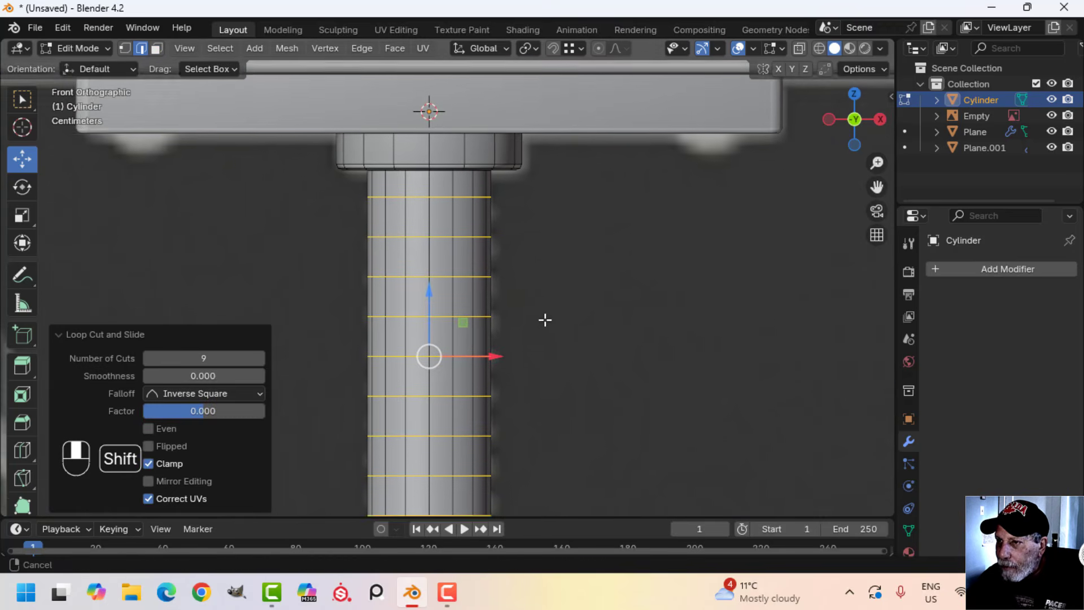
key(ctrl+b)
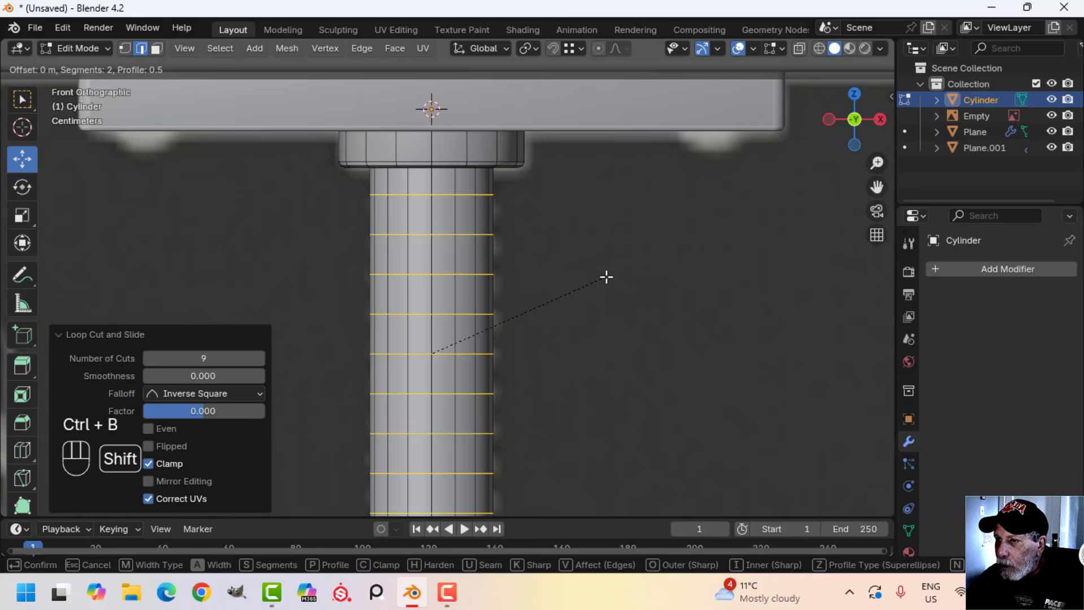
click(797, 321)
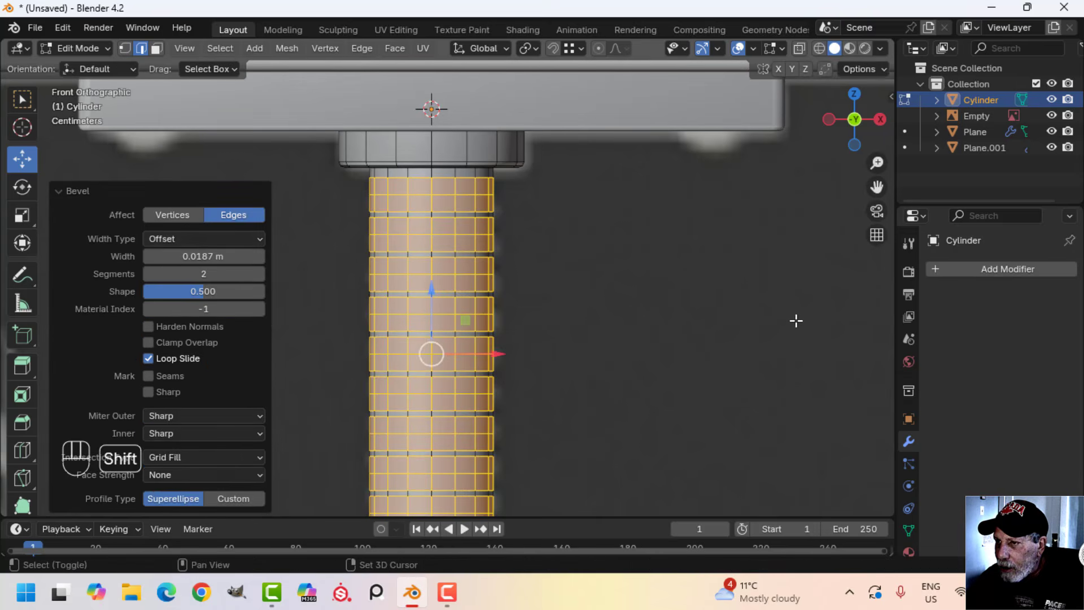
Extrude the beveled bands in place and fatten them slightly outward along their normals to form raised thread rings
key(e)
click(686, 318)
key(alt+s)
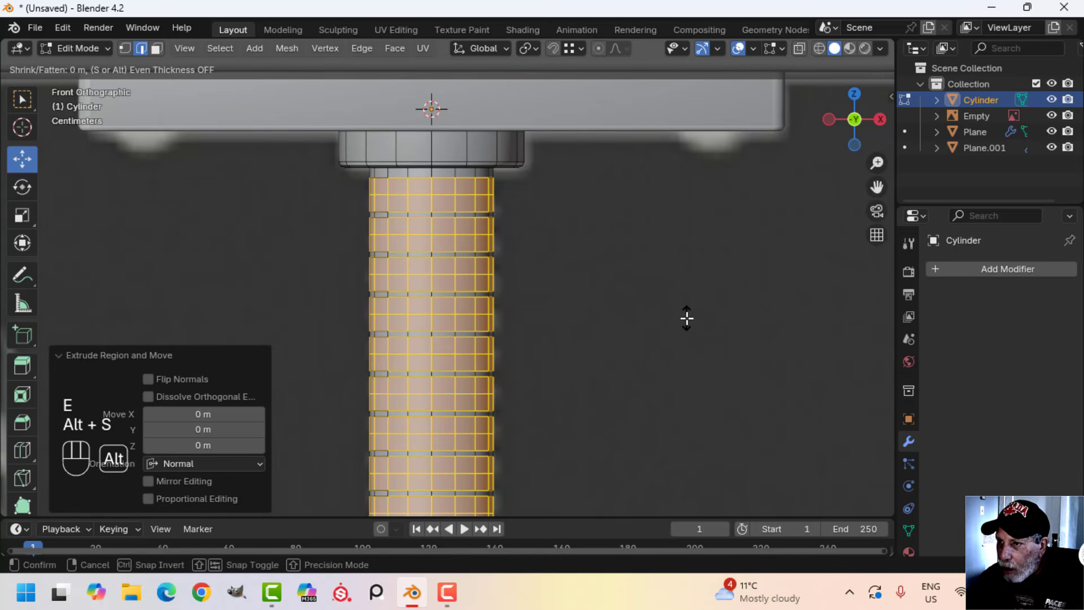
click(712, 348)
key(alt+a)
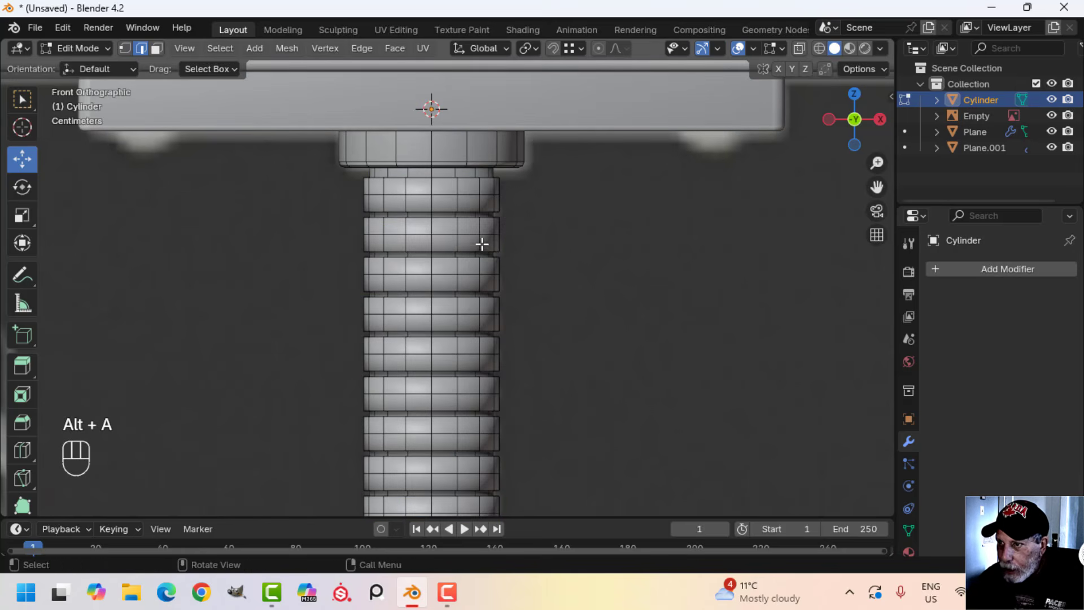
Select the middle edge loop of all nine thread rings and fatten them outward by about 0.005 m
alt+shift+click(449, 198)
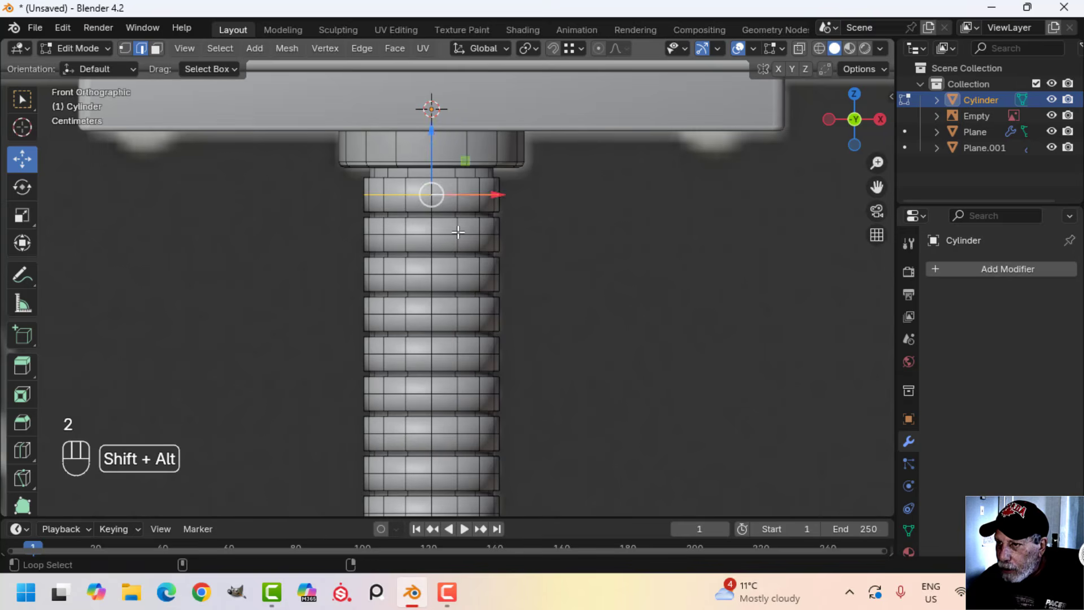
alt+shift+click(446, 275)
shift+scroll(446, 275, down, 5)
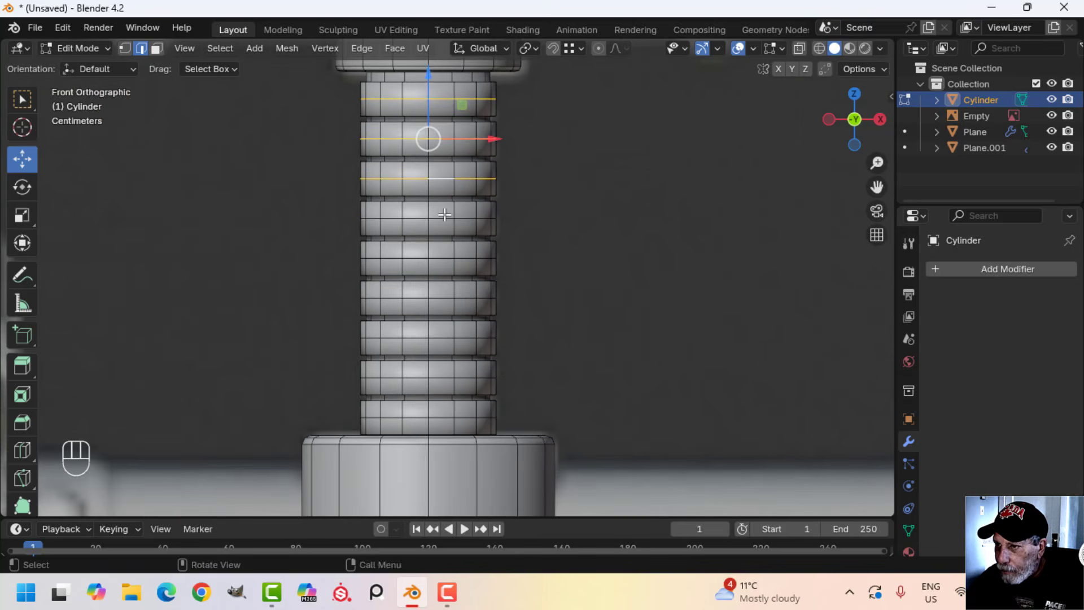
alt+shift+click(440, 218)
alt+shift+click(440, 258)
alt+shift+click(440, 298)
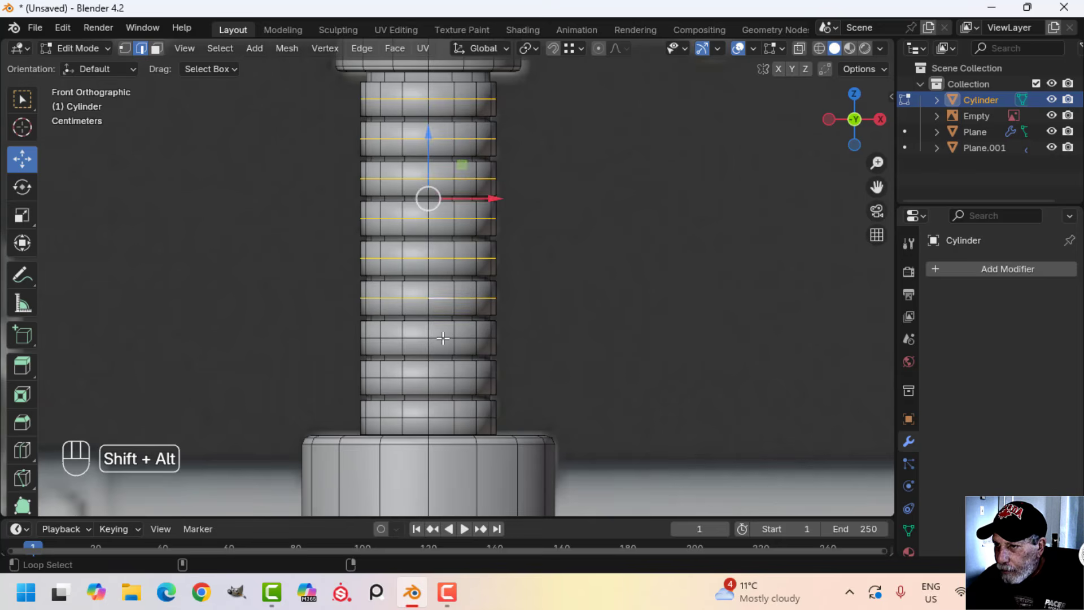
alt+shift+click(444, 381)
alt+shift+click(443, 418)
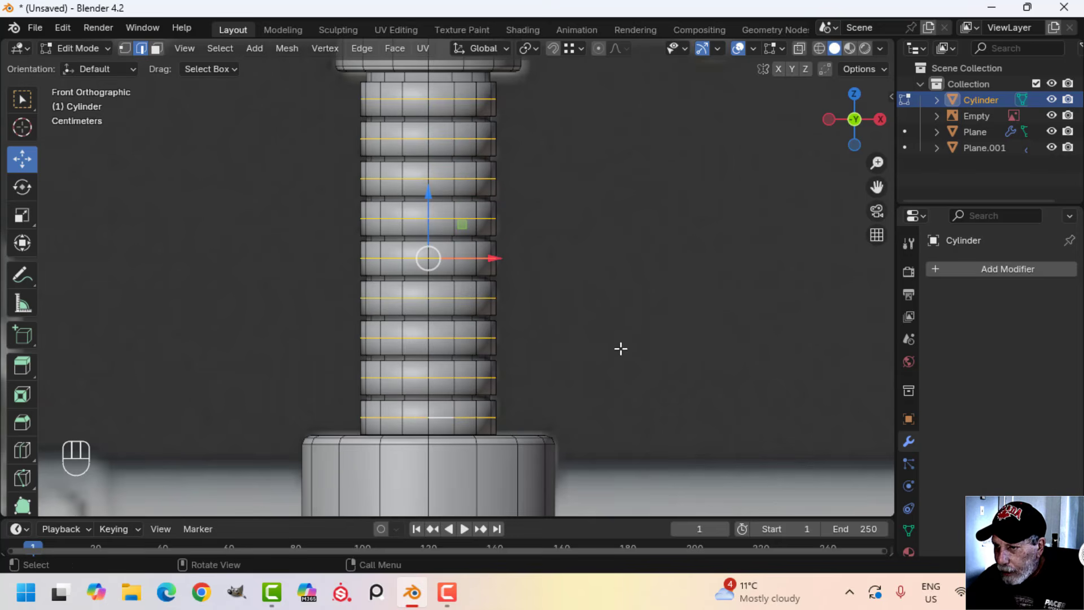
key(alt+s)
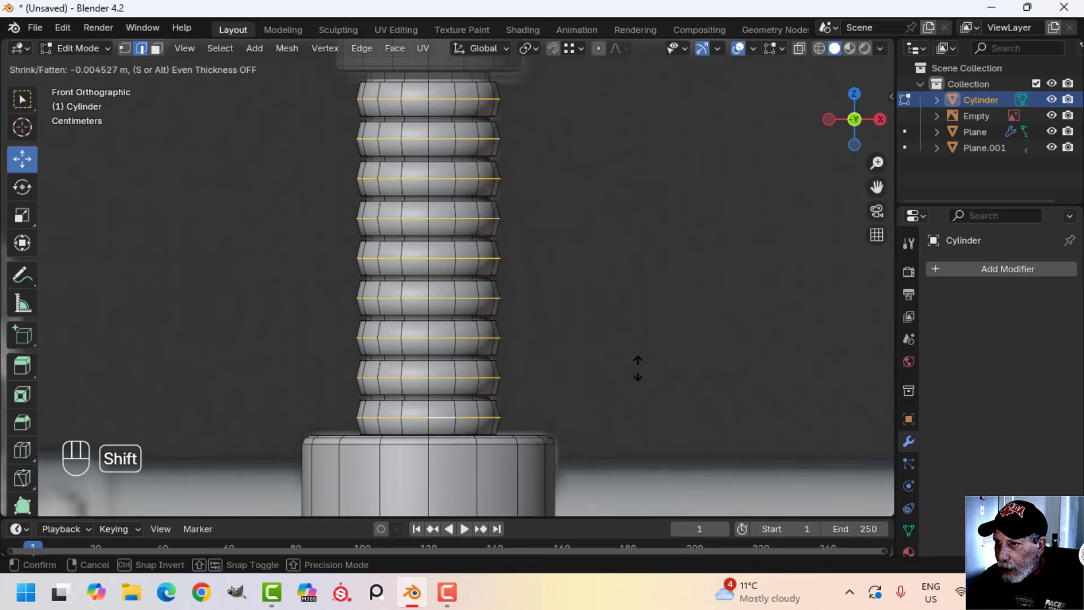
click(641, 375)
Return to Object Mode and shade the threaded leg column smooth
key(Tab)
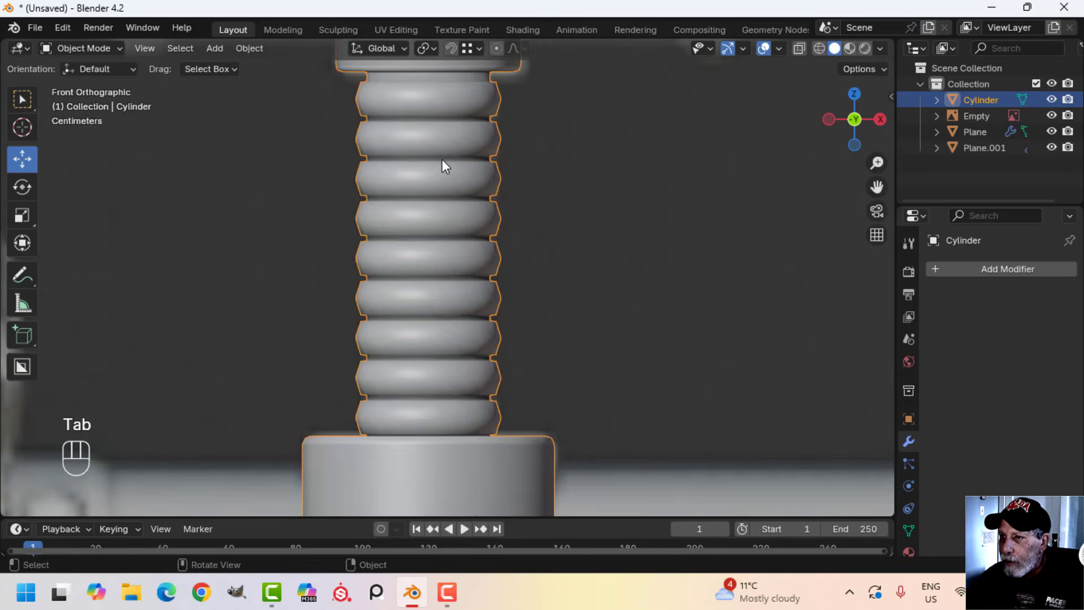
right_click(441, 159)
click(442, 159)
Join the threaded leg column to the mounting plate, keeping the plate active so its Mirror modifier applies, and deselect everything
scroll(456, 199, down, 2)
key(alt+a)
middle_drag(457, 199, 492, 201)
click(447, 204)
shift+click(502, 153)
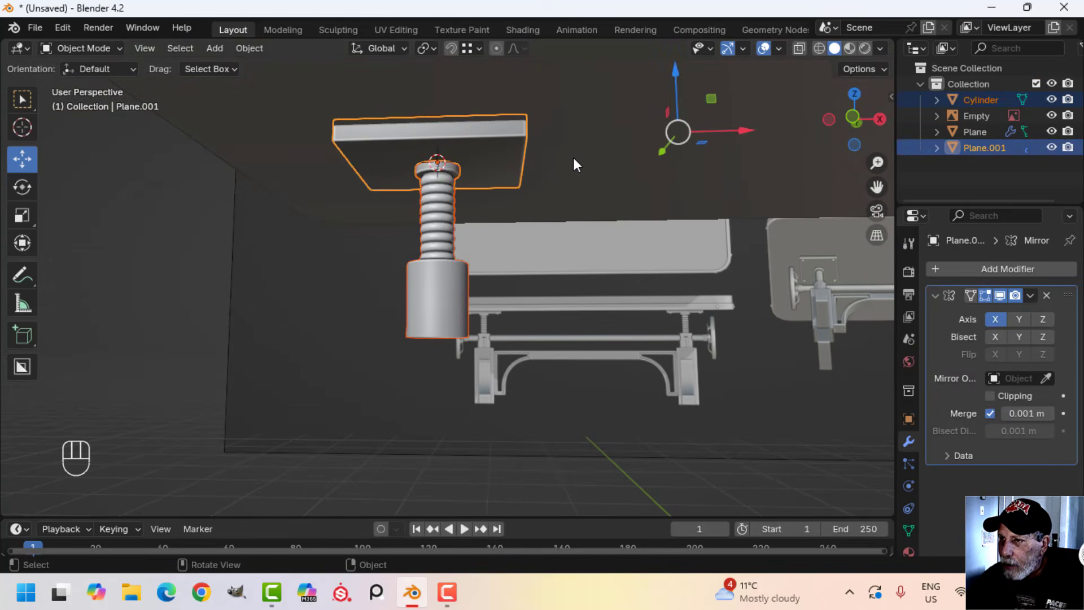
scroll(589, 161, down, 5)
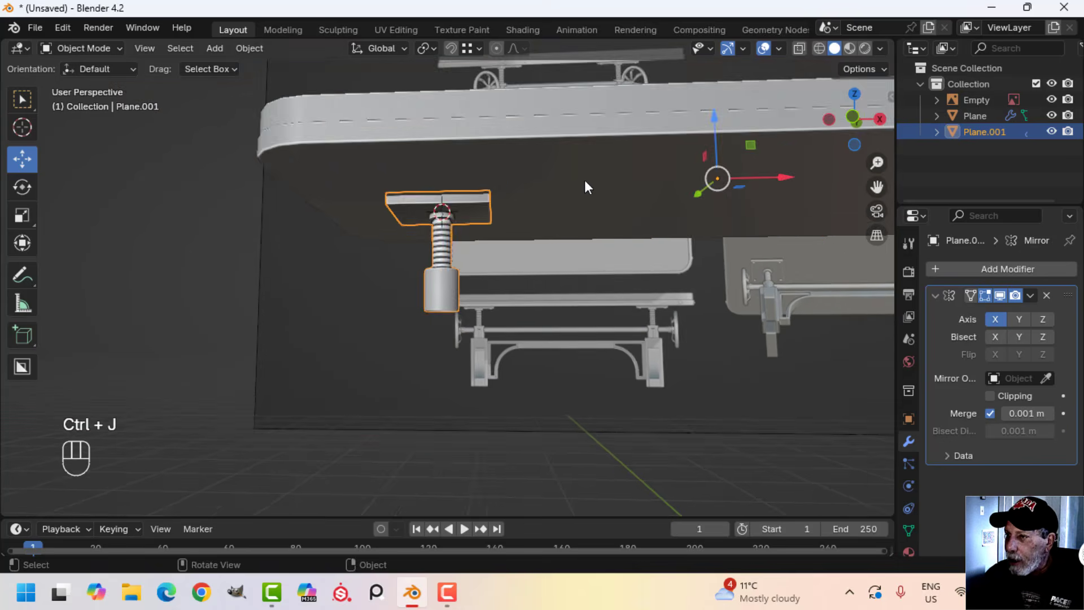
key(alt+a)
Inspect both mirrored legs beneath the tabletop and frame the left leg's lower block in front view
shift+middle_drag(706, 208, 638, 195)
shift+middle_drag(542, 214, 589, 184)
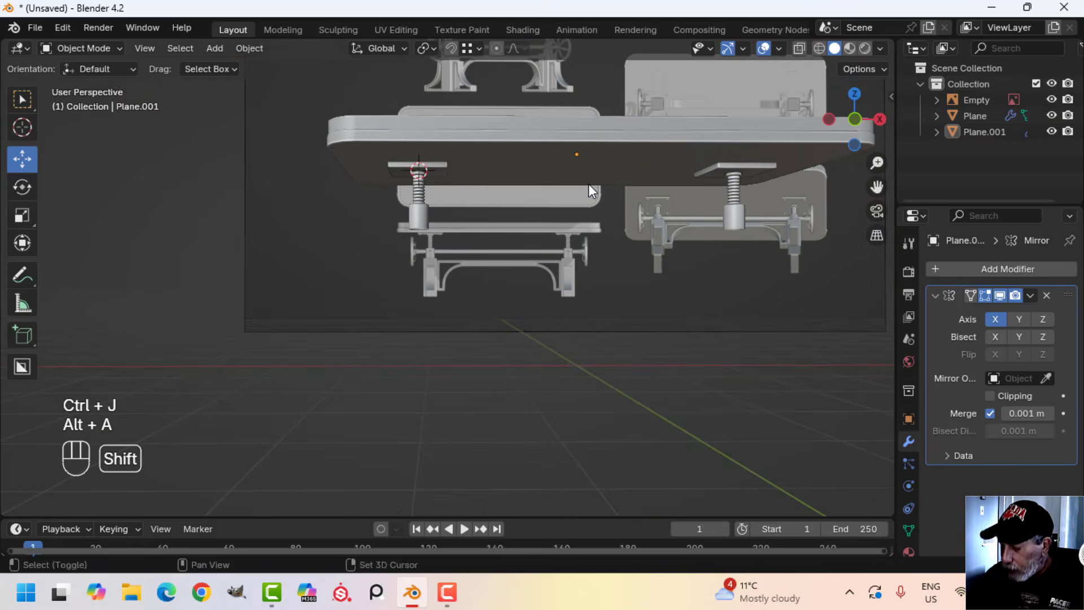
key(KP_1)
scroll(589, 184, up, 5)
shift+middle_drag(411, 168, 463, 289)
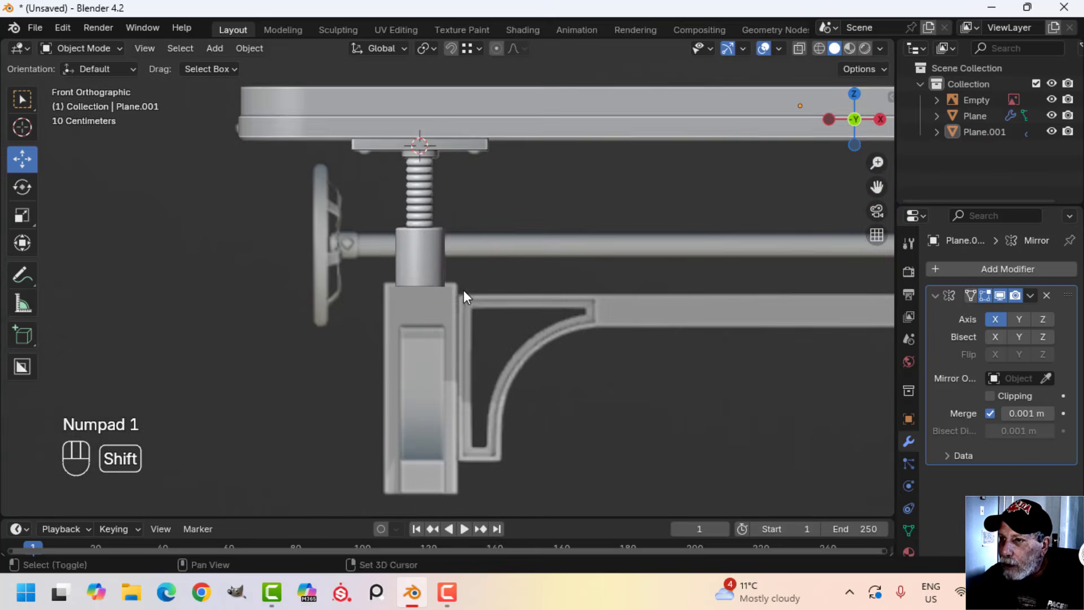
Select the top edge loop of the left leg's cylindrical housing, duplicate it and move the copy about 0.608 m along X
scroll(459, 270, up, 2)
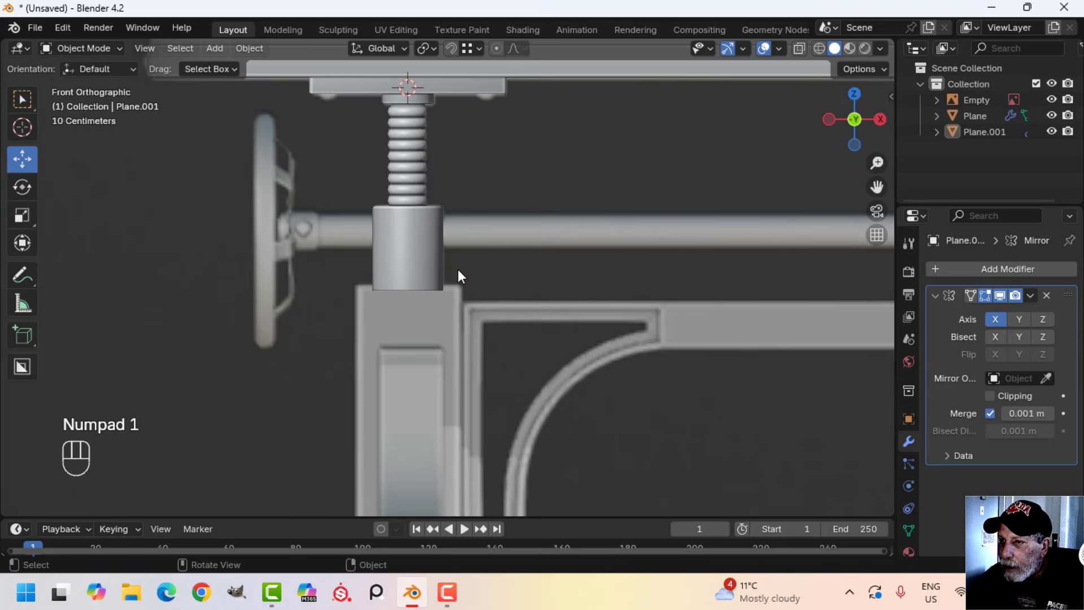
click(400, 242)
key(Tab)
mouse_move(400, 242)
middle_down()
mouse_move(452, 273)
mouse_move(392, 252)
middle_up()
key(alt+a)
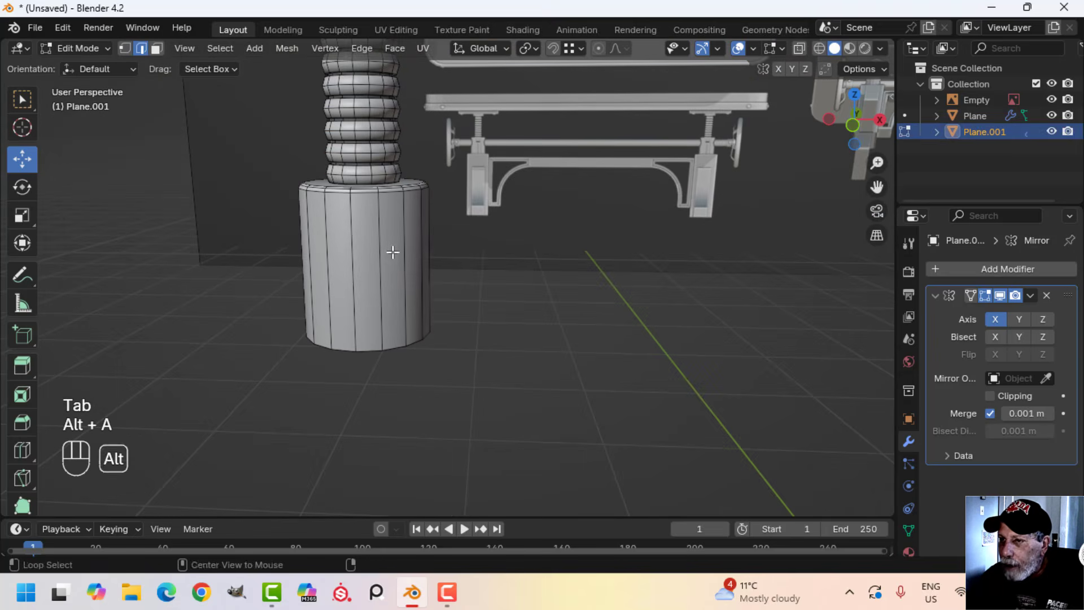
alt+shift+click(376, 195)
key(KP_1)
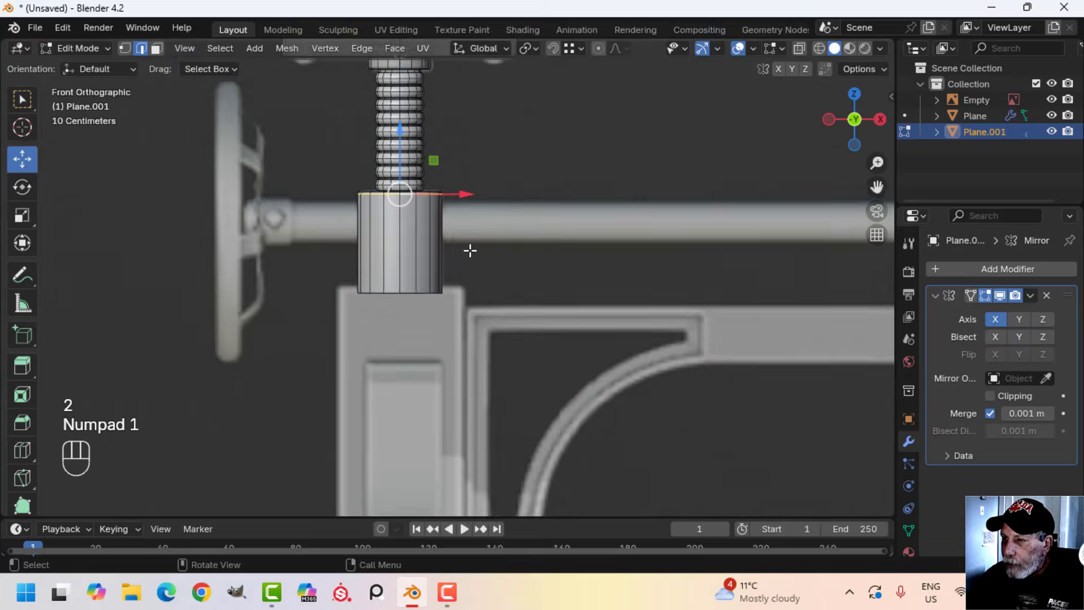
scroll(470, 250, down, 1)
shift+middle_drag(478, 243, 459, 254)
key(shift+d)
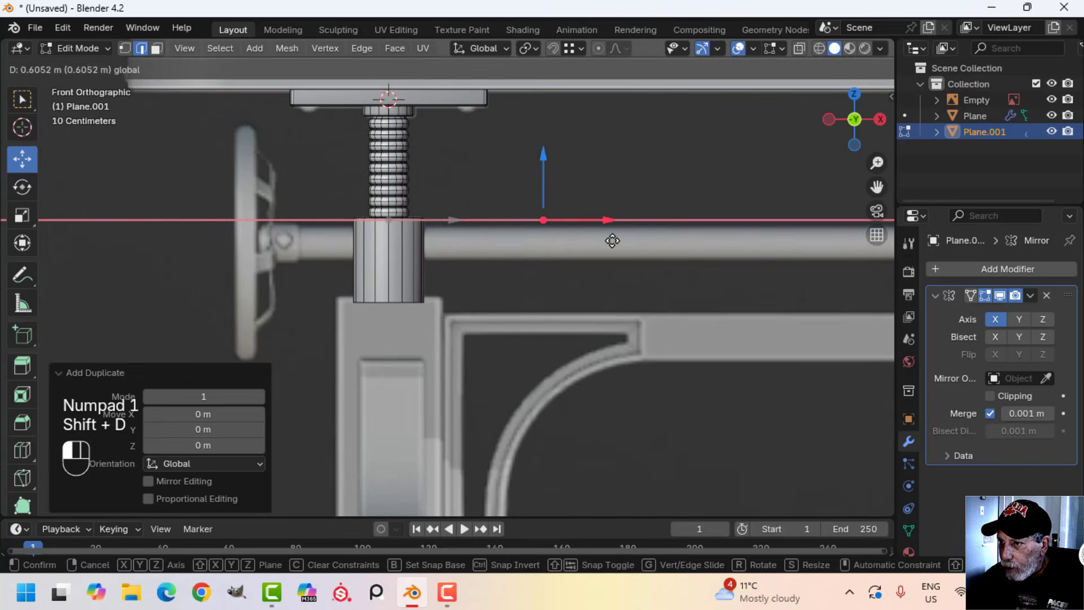
click(614, 241)
Rotate the duplicated loop 90°, then shrink and reposition it to match the horizontal crossbar's diameter and height in the reference
text(r90)
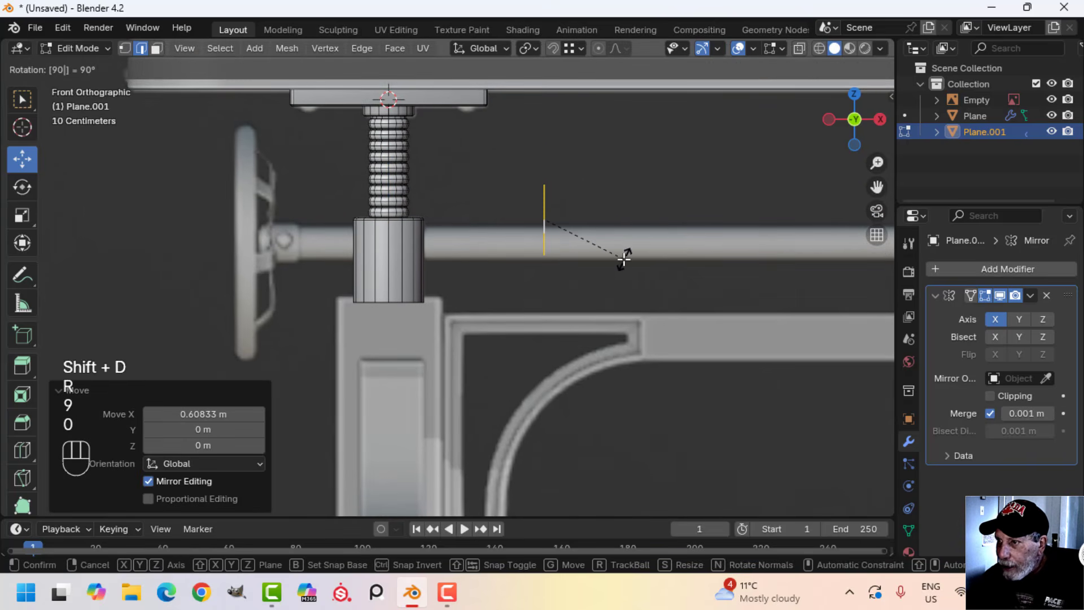
key(Return)
scroll(624, 260, up, 2)
shift+middle_drag(624, 259, 527, 281)
key(s)
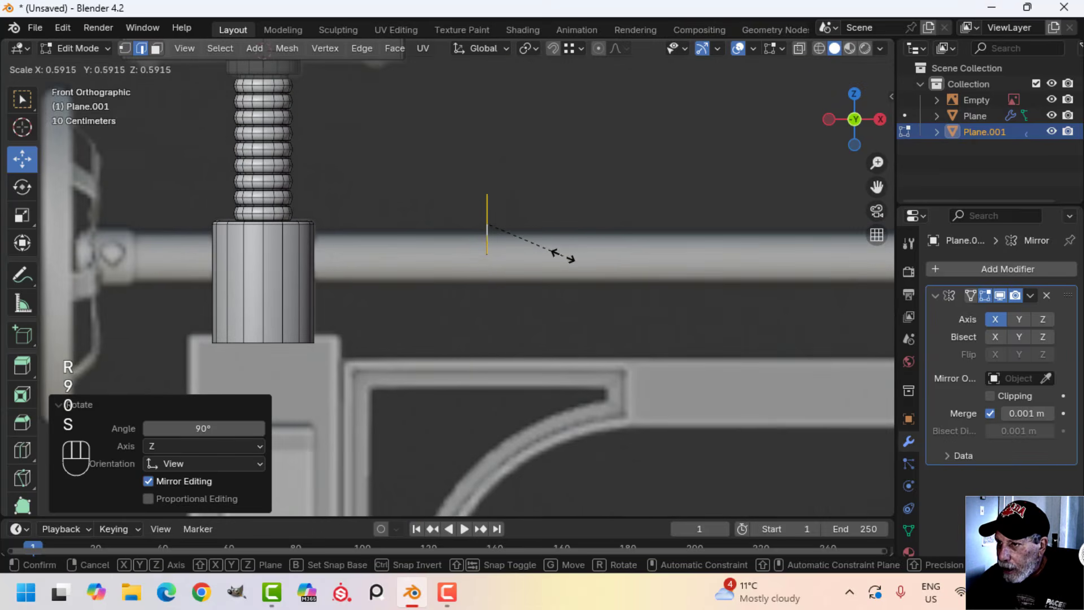
click(561, 256)
key(g)
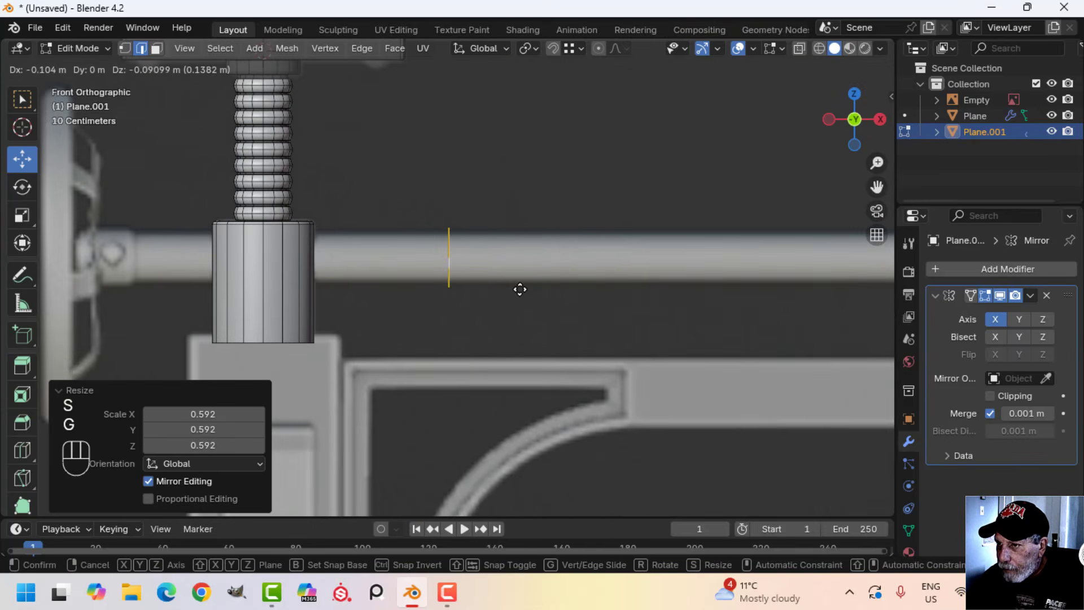
click(519, 288)
key(s)
click(566, 260)
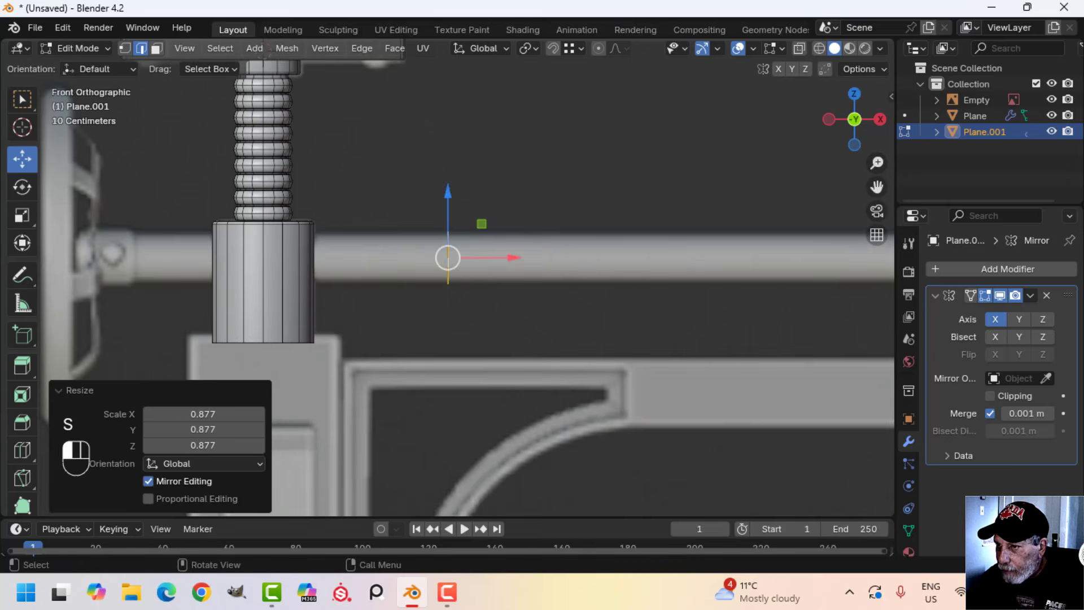
Move the loop about -0.851 m along X to the crossbar's outer end beside the handwheel hub
shift+middle_drag(511, 281, 673, 281)
drag(667, 247, 362, 253)
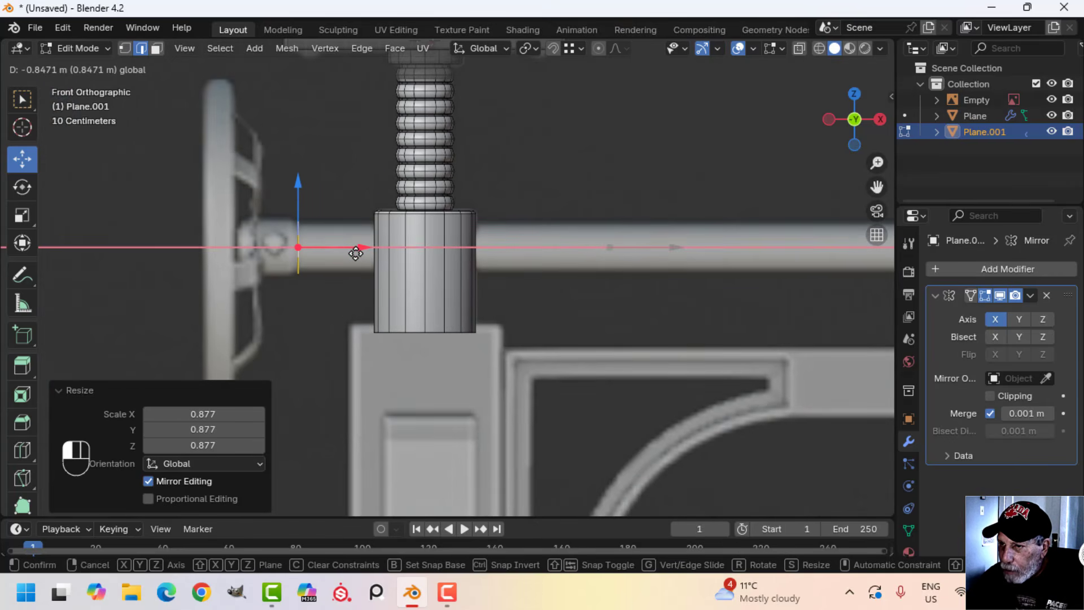
drag(354, 254, 354, 254)
scroll(407, 259, down, 3)
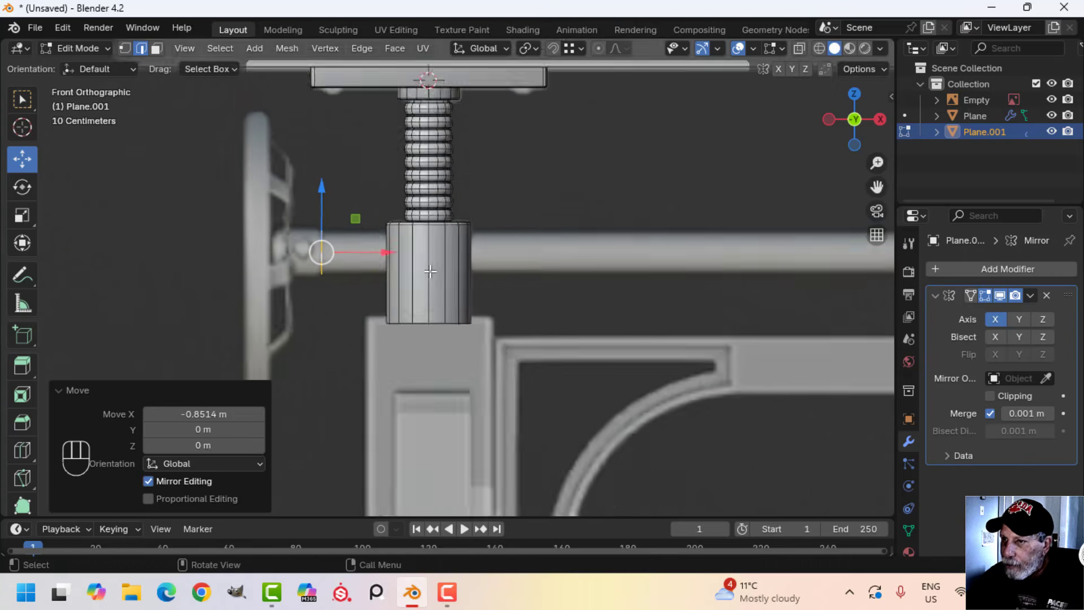
Extrude the loop into a crossbar, moving its inner end about 1.479 m and another 0.433 m along X
shift+middle_drag(495, 271, 426, 272)
key(e)
click(425, 273)
drag(353, 260, 667, 268)
scroll(706, 284, down, 3)
shift+middle_drag(717, 287, 517, 284)
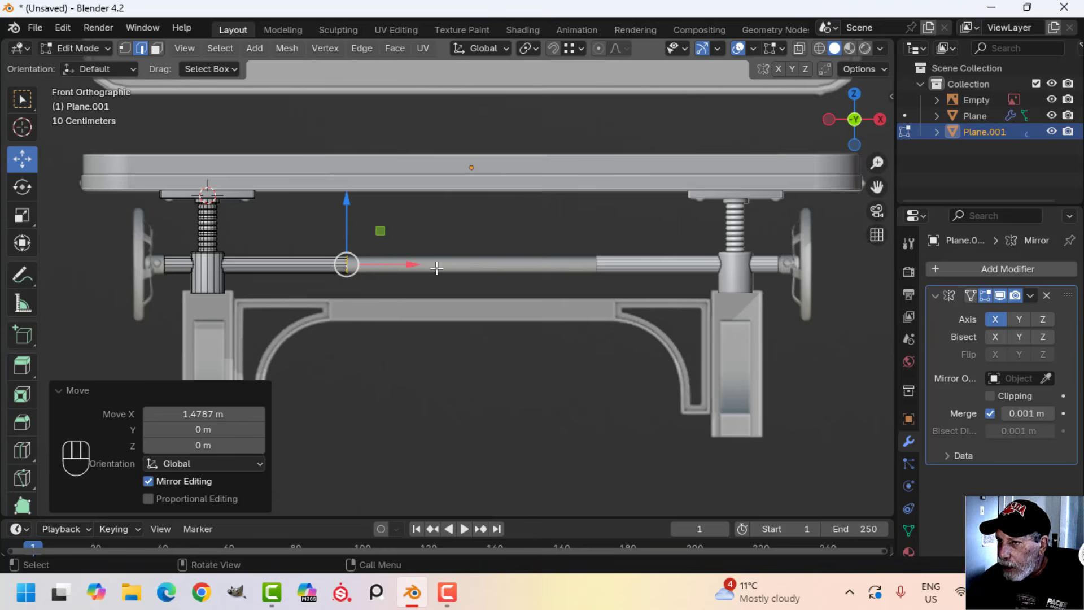
drag(437, 268, 491, 268)
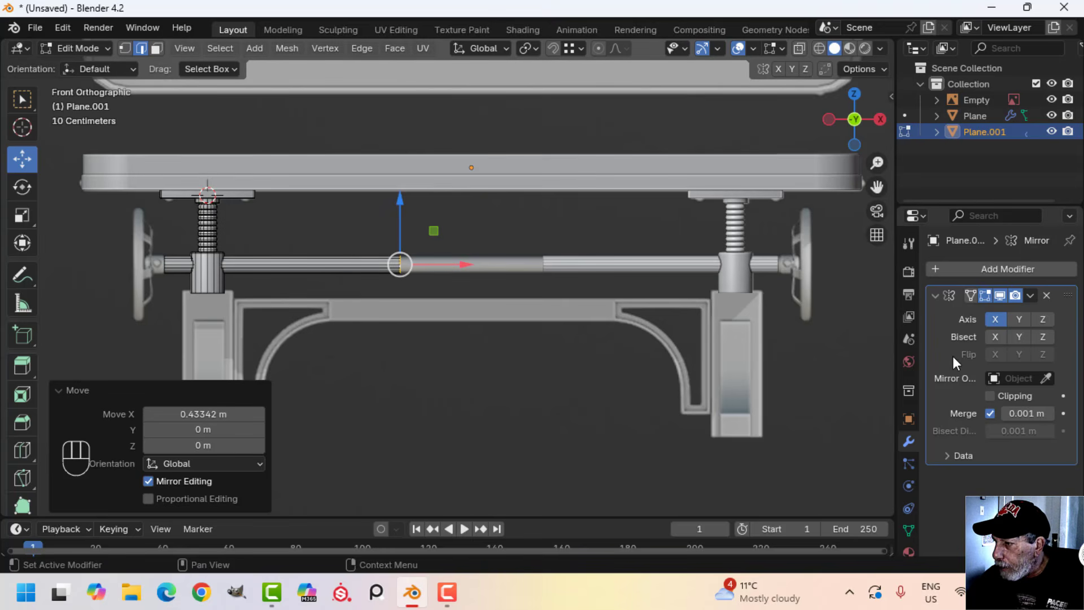
Enable Clipping on the Mirror modifier, move the crossbar's inner end to the mirror centre and return to Object Mode
click(990, 396)
scroll(586, 307, up, 4)
drag(416, 251, 641, 258)
key(Tab)
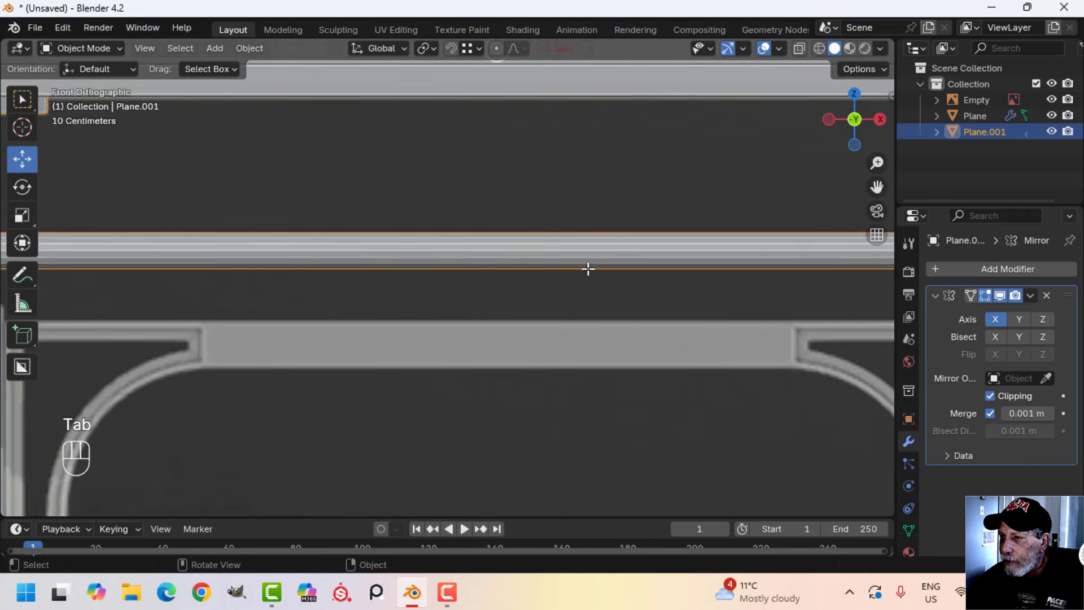
Select the crossbar's outer end loop, extrude it in place and scale it up to about 1.18 for the crank collar
scroll(588, 269, down, 3)
scroll(528, 284, up, 6)
shift+middle_drag(186, 282, 448, 292)
scroll(451, 285, up, 2)
key(Tab)
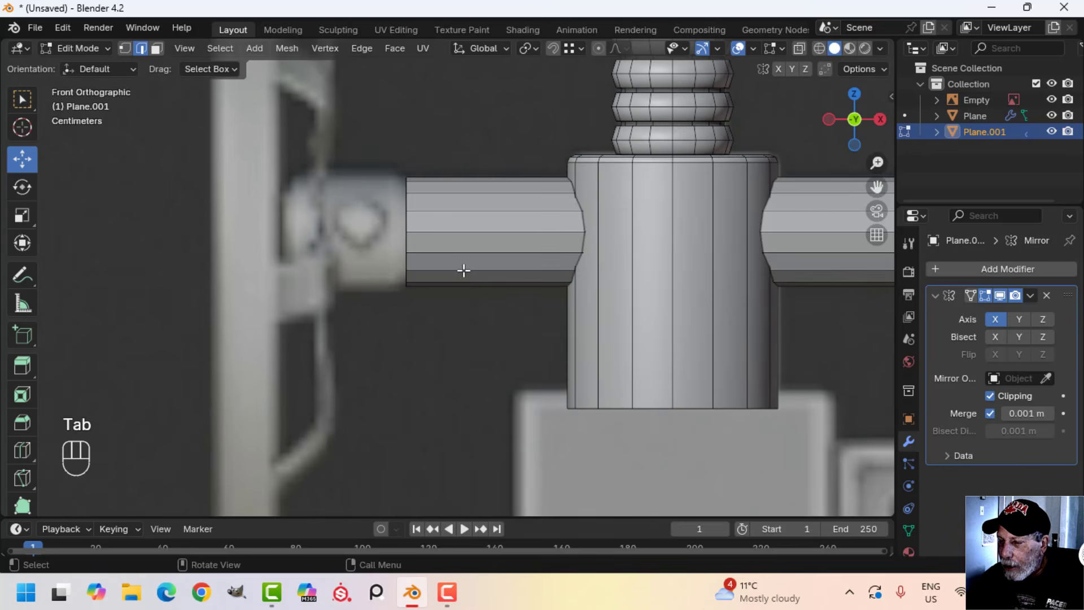
key(alt+a)
alt+click(411, 226)
middle_drag(407, 230, 494, 257)
key(KP_1)
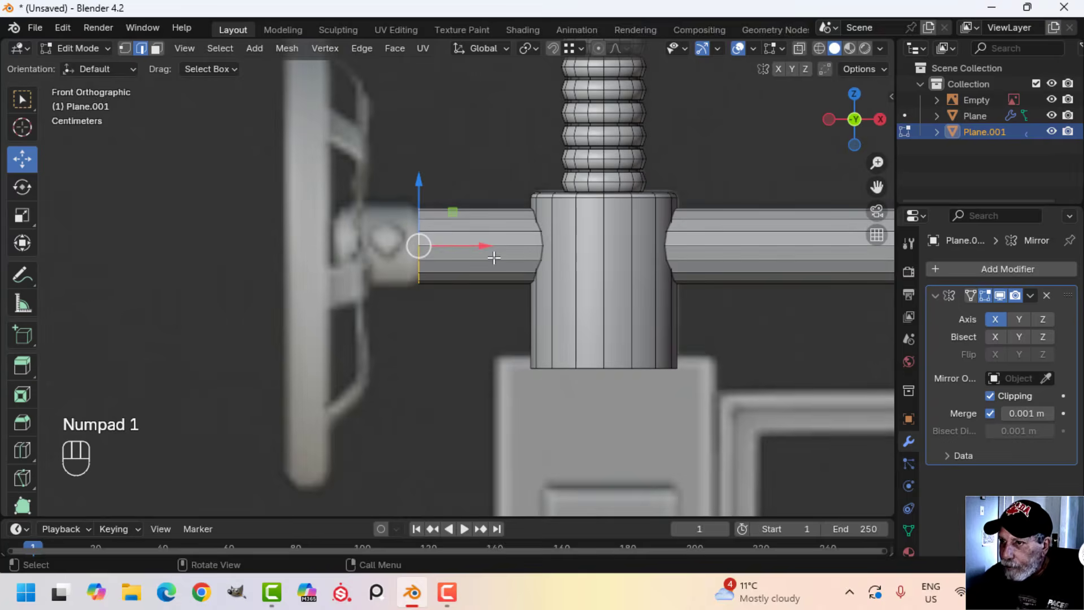
scroll(431, 233, up, 2)
shift+middle_drag(431, 232, 512, 266)
key(e)
key(s)
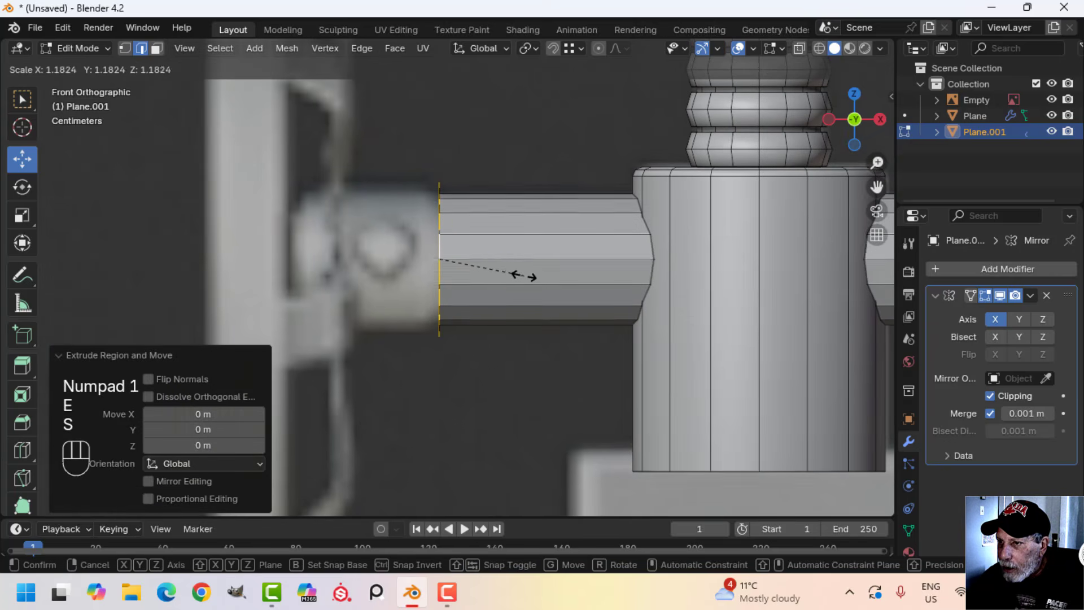
click(528, 280)
Extrude the enlarged loop about 0.165 m outward along X and fill the collar's open end with a face
key(e)
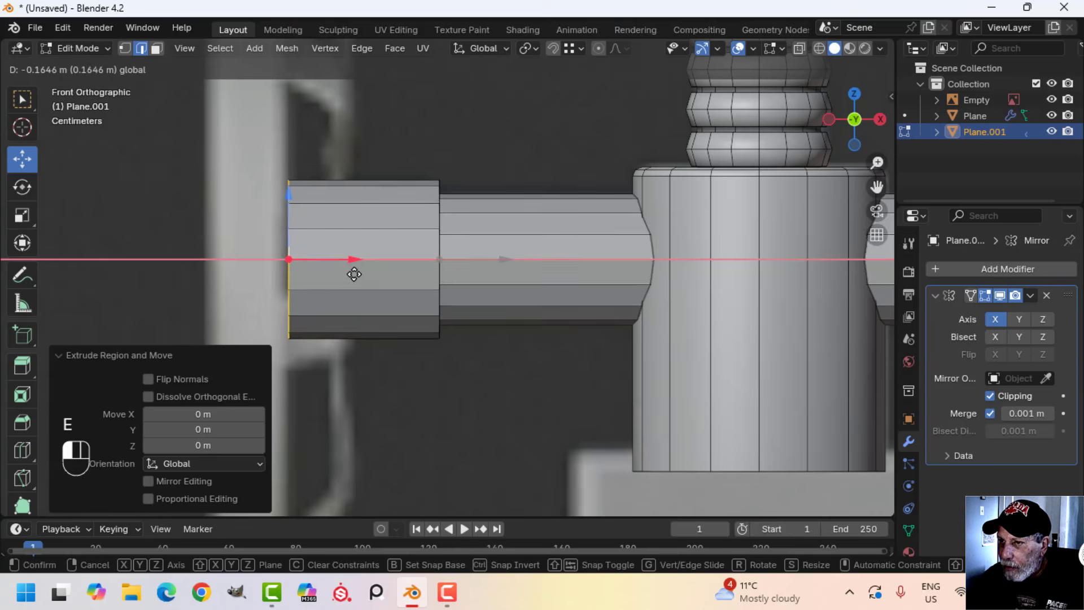
click(349, 273)
middle_drag(349, 272, 465, 259)
key(f)
Bevel the collar's outer end edge by about 0.03 m with 3 segments and return to Object Mode
middle_drag(588, 260, 532, 268)
key(ctrl+b)
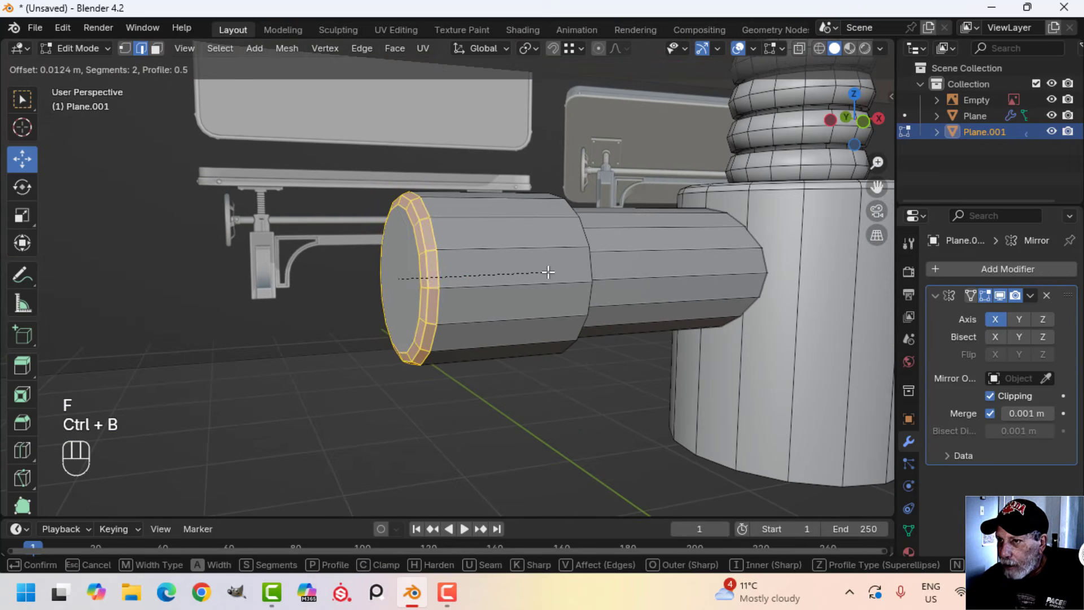
scroll(562, 277, up, 2)
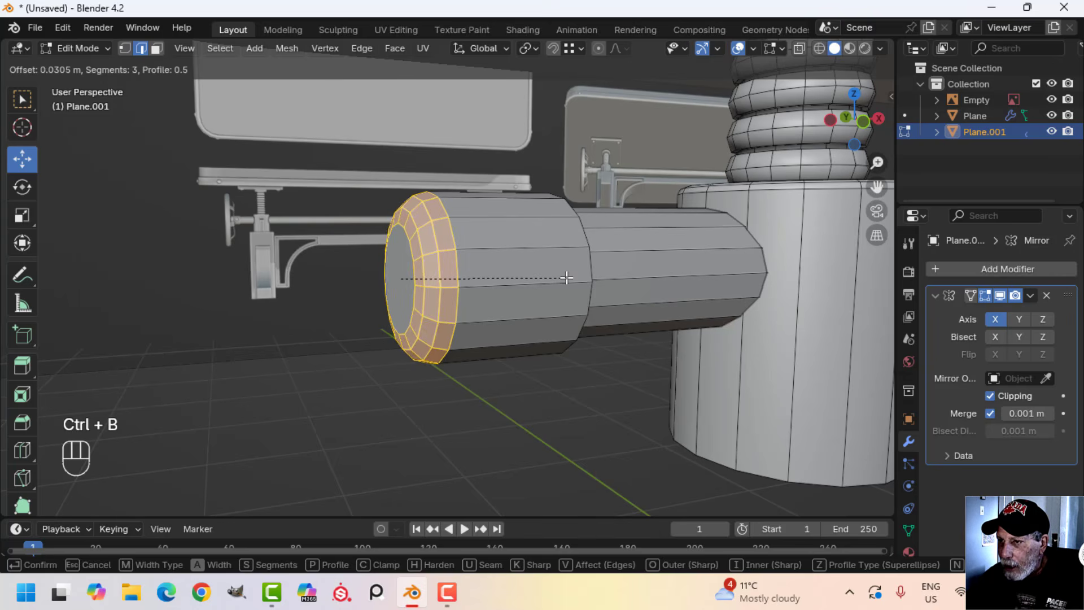
click(564, 277)
key(Tab)
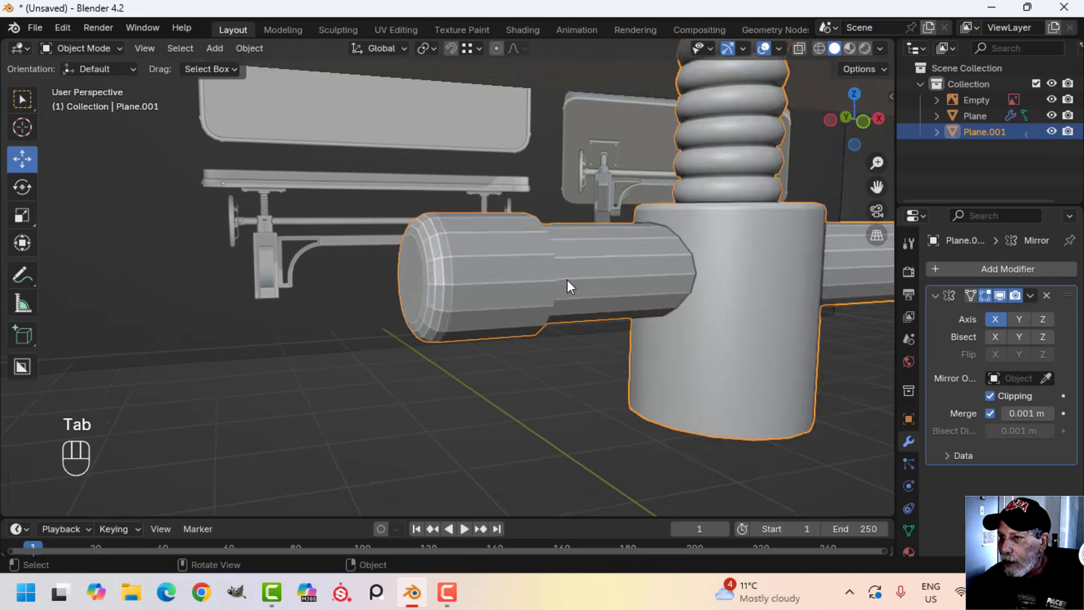
Select the collar's inner-side rim loops where it meets the crossbar, bevel them and return to Object Mode
mouse_move(567, 280)
middle_down()
mouse_move(816, 293)
mouse_move(617, 307)
mouse_move(702, 278)
mouse_move(472, 300)
mouse_move(602, 299)
mouse_move(574, 268)
mouse_move(581, 279)
middle_up()
scroll(472, 299, up, 3)
scroll(599, 294, up, 4)
scroll(581, 279, up, 3)
shift+middle_drag(503, 282, 612, 264)
key(Tab)
key(alt+a)
key(2)
alt+shift+click(443, 190)
middle_drag(542, 189, 579, 196)
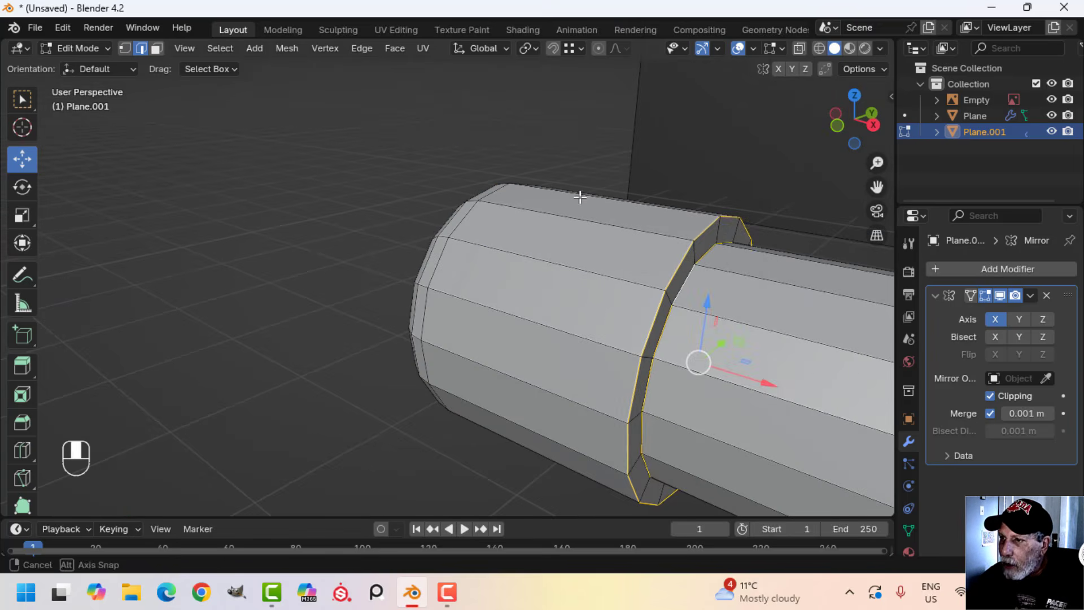
shift+middle_drag(659, 226, 629, 215)
key(ctrl+b)
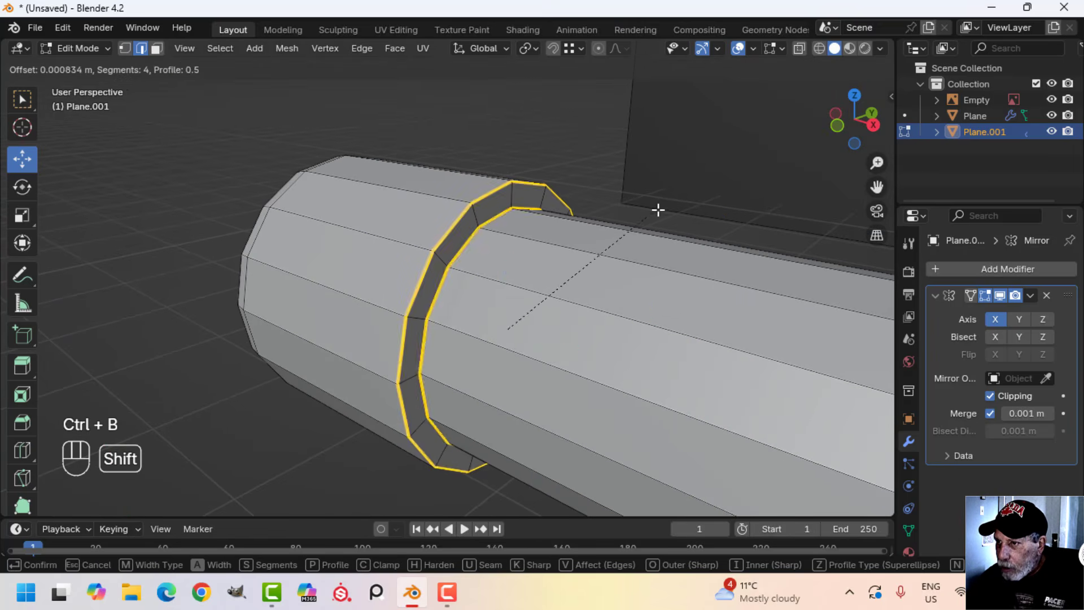
shift+scroll(701, 201, up, 1)
shift+click(700, 201)
scroll(600, 241, down, 5)
key(Tab)
Shade the leg and crossbar object smooth and deselect everything
scroll(571, 296, down, 5)
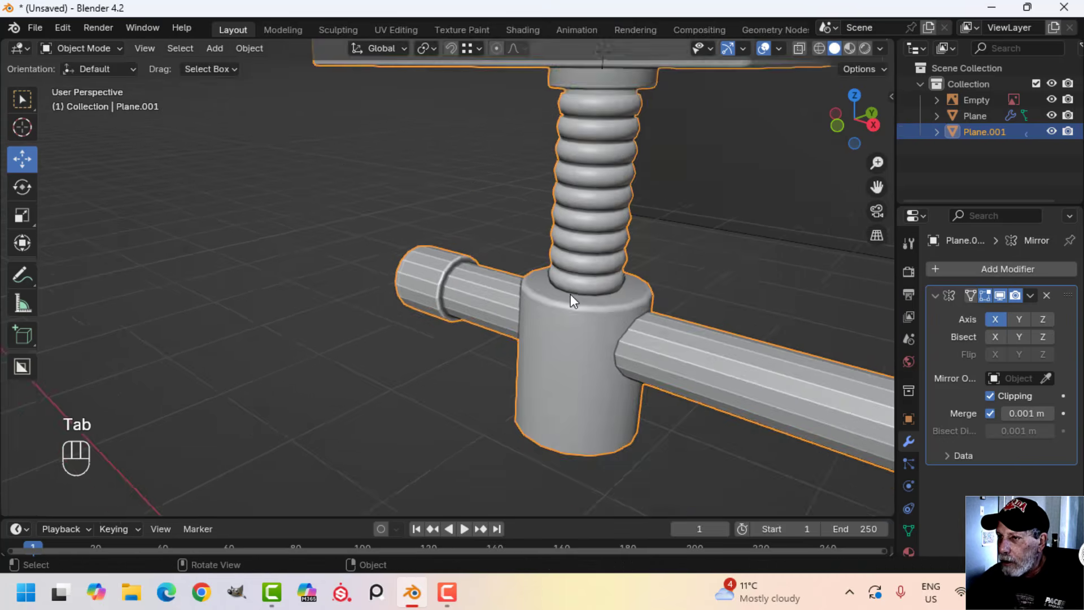
scroll(493, 291, up, 3)
right_click(483, 290)
click(451, 262)
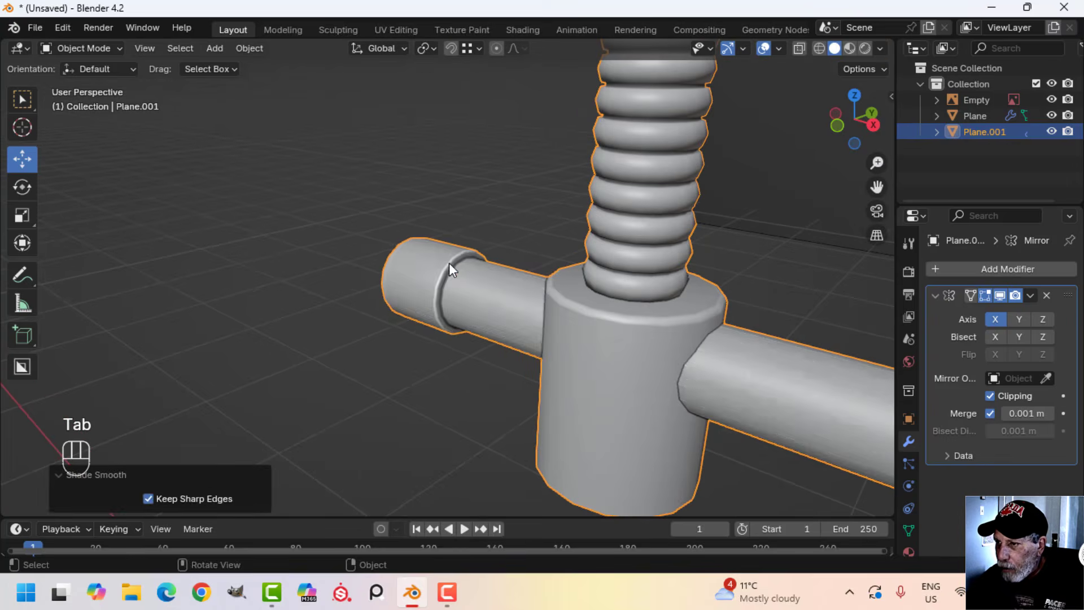
scroll(509, 286, down, 4)
key(alt+a)
Turn on the Face Orientation overlay and recalculate the tabletop's normals to the outside
scroll(609, 324, down, 3)
shift+middle_drag(542, 309, 454, 286)
middle_drag(454, 285, 475, 273)
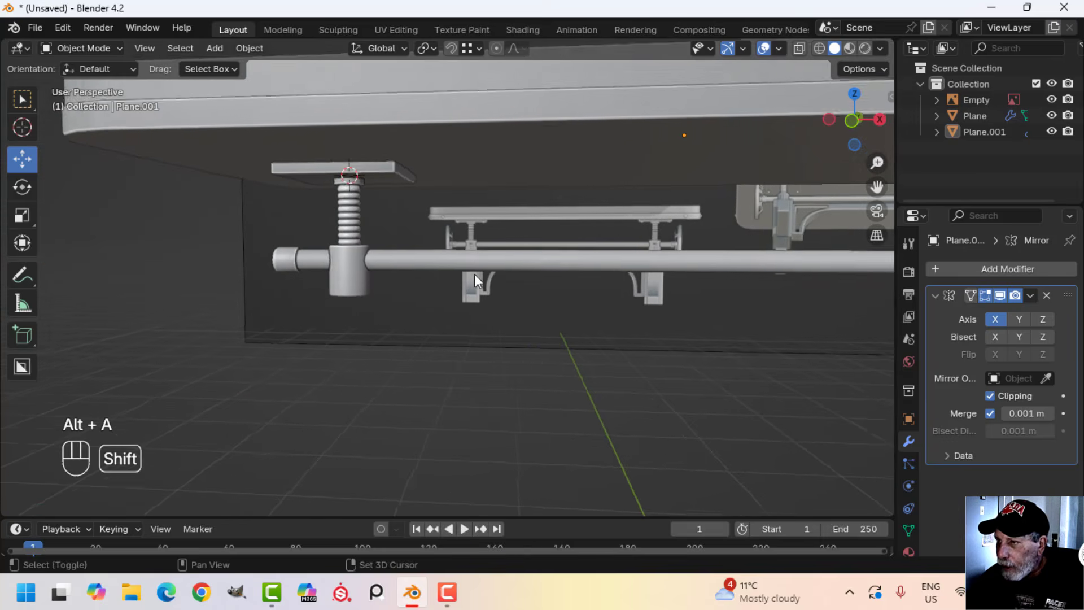
click(780, 48)
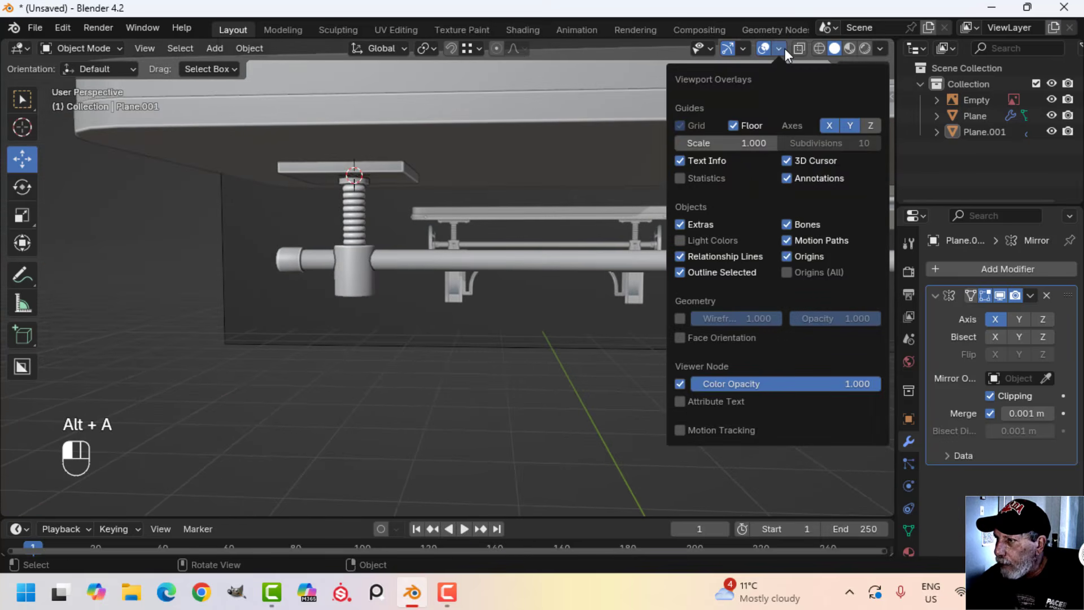
click(692, 338)
click(473, 151)
key(Tab)
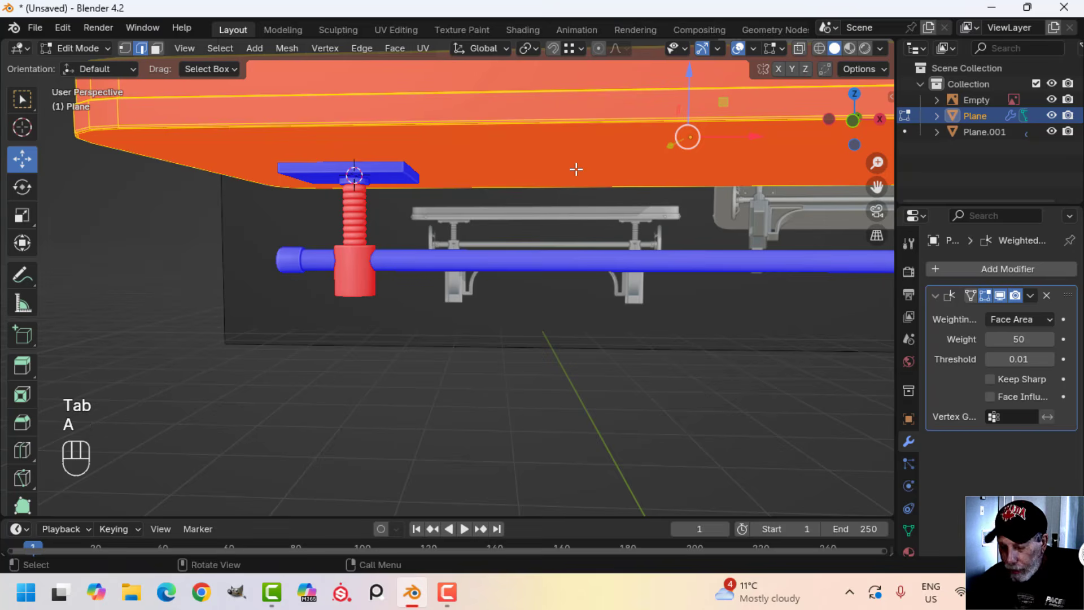
key(alt+n)
click(576, 170)
key(Tab)
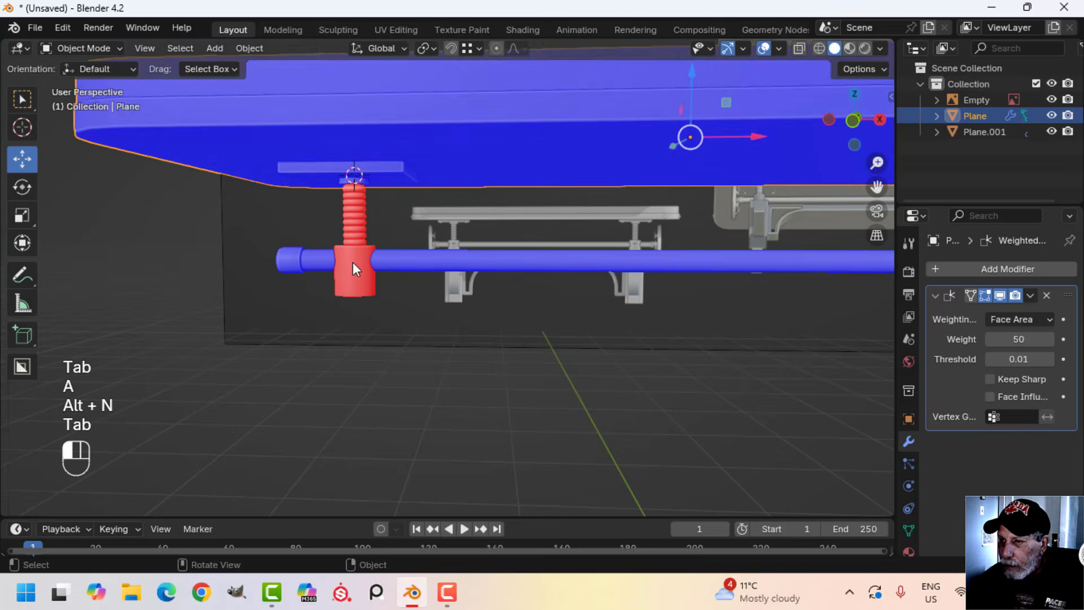
Recalculate all normals of the leg and crossbar object to the outside, deselect it and turn off the Face Orientation overlay
click(353, 263)
key(Tab)
key(a)
key(alt+n)
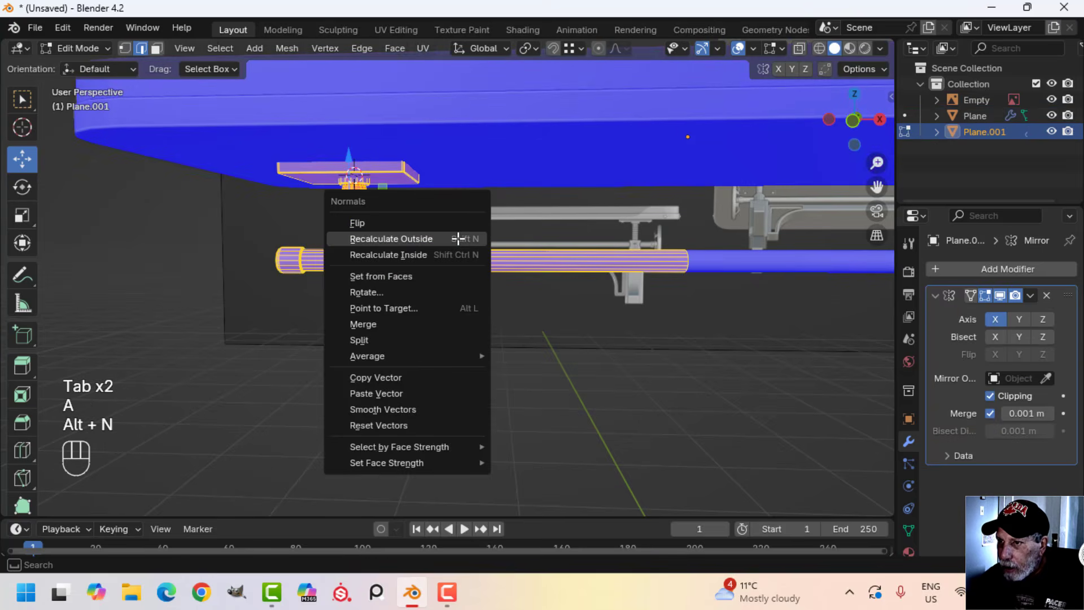
click(458, 239)
key(Tab)
scroll(542, 229, down, 3)
key(alt+a)
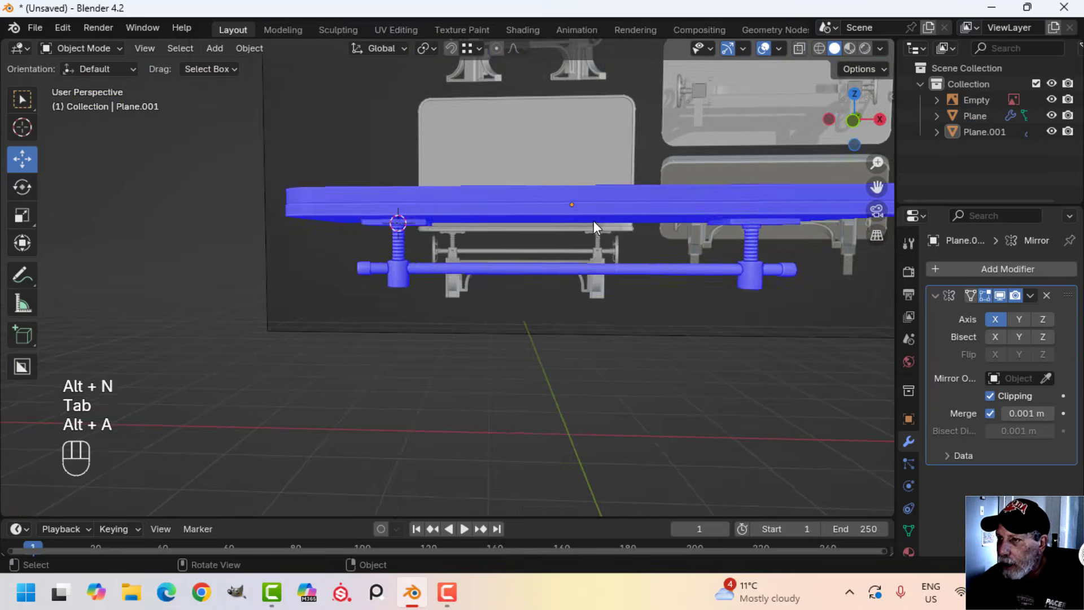
click(778, 48)
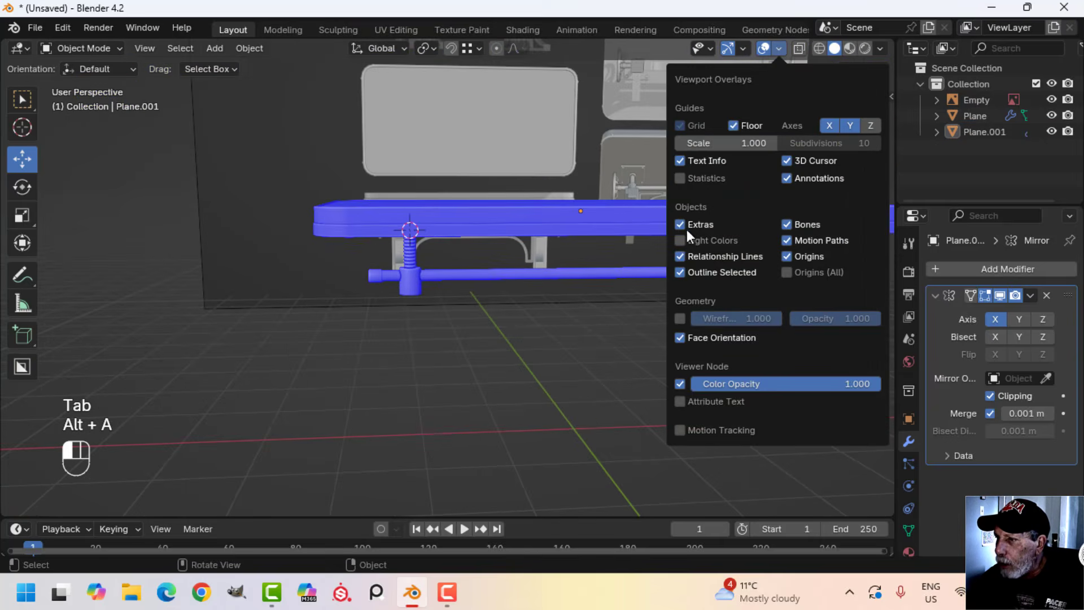
click(706, 338)
In front view, select the leg and crossbar object at the crank hub beside the reference handwheel
middle_drag(523, 277, 449, 223)
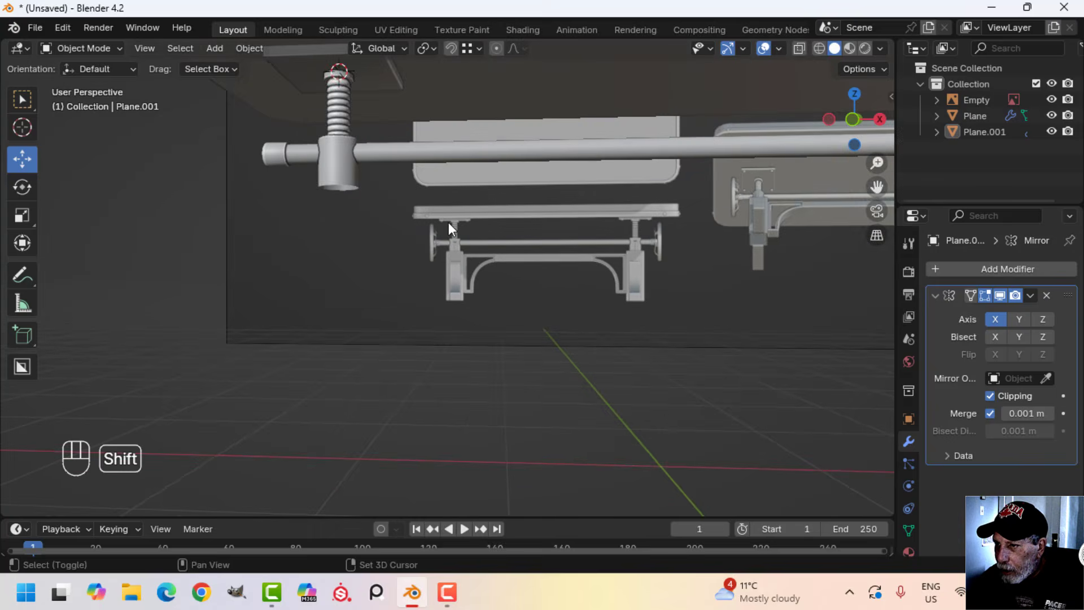
scroll(434, 242, up, 4)
scroll(432, 239, down, 4)
key(KP_1)
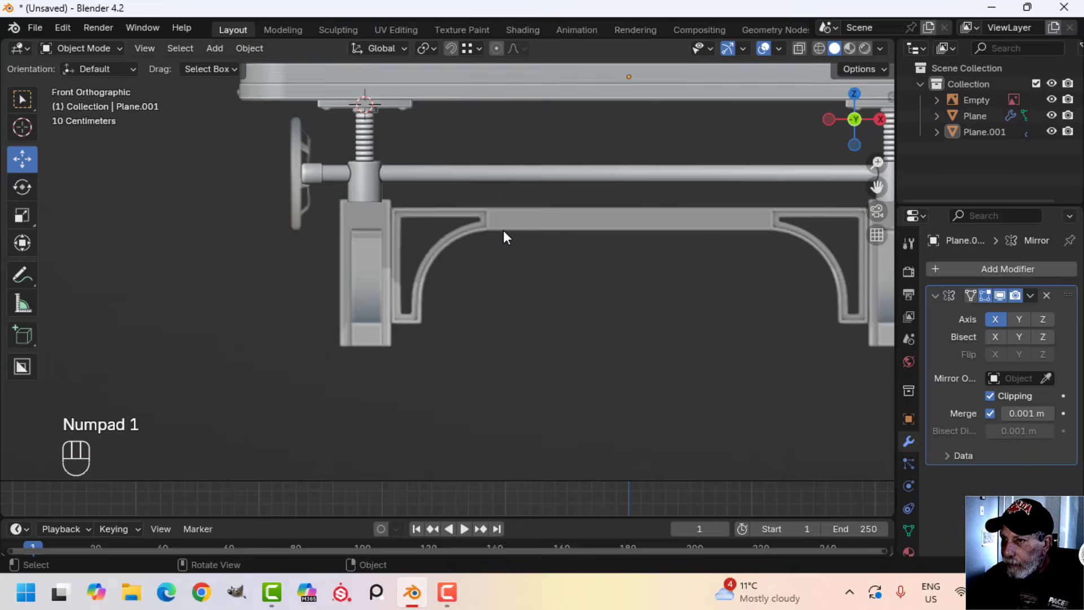
scroll(504, 229, up, 4)
shift+middle_drag(398, 215, 553, 338)
scroll(339, 262, up, 2)
shift+middle_drag(247, 202, 358, 271)
click(377, 218)
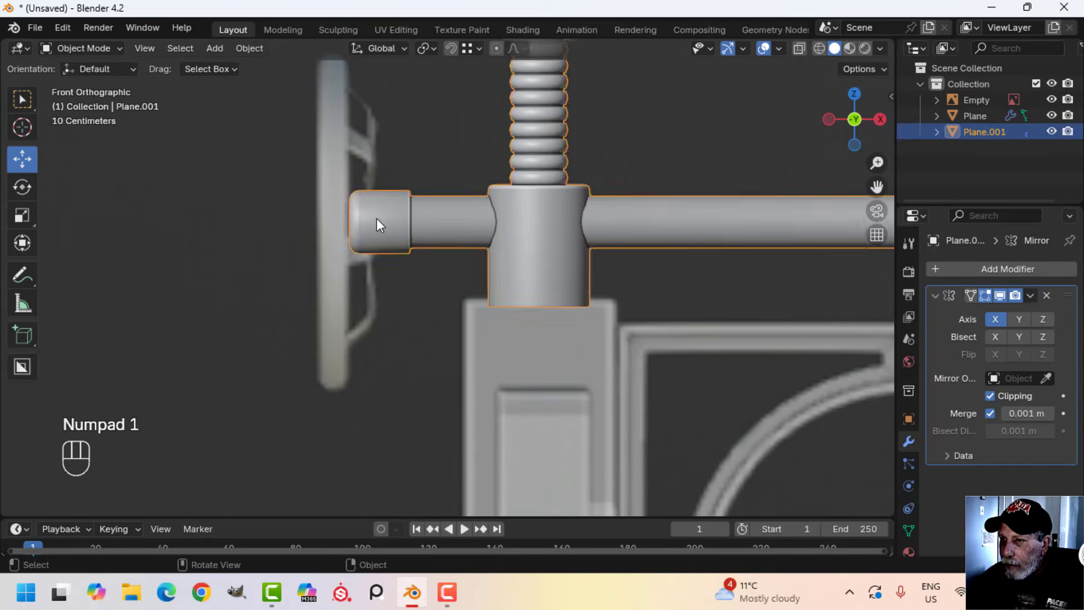
Duplicate the crank hub's inner edge loop in Edit Mode and move the copy about -0.208 m along X onto the reference handwheel rim
key(Tab)
scroll(377, 218, up, 2)
key(alt+a)
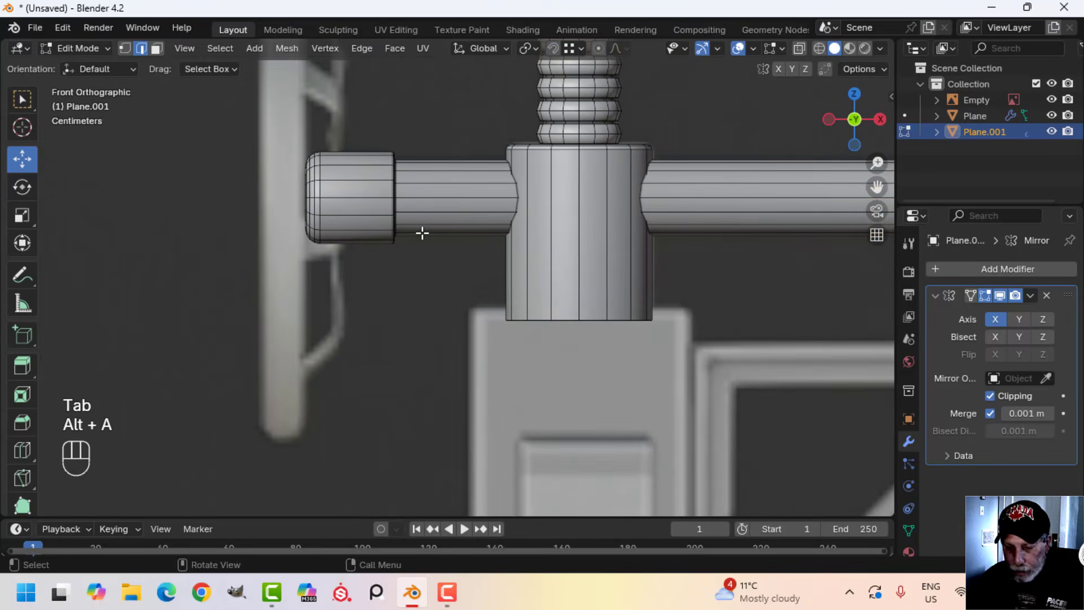
alt+shift+click(393, 188)
scroll(396, 192, down, 3)
shift+middle_drag(478, 219, 493, 227)
key(shift+d)
right_click(492, 227)
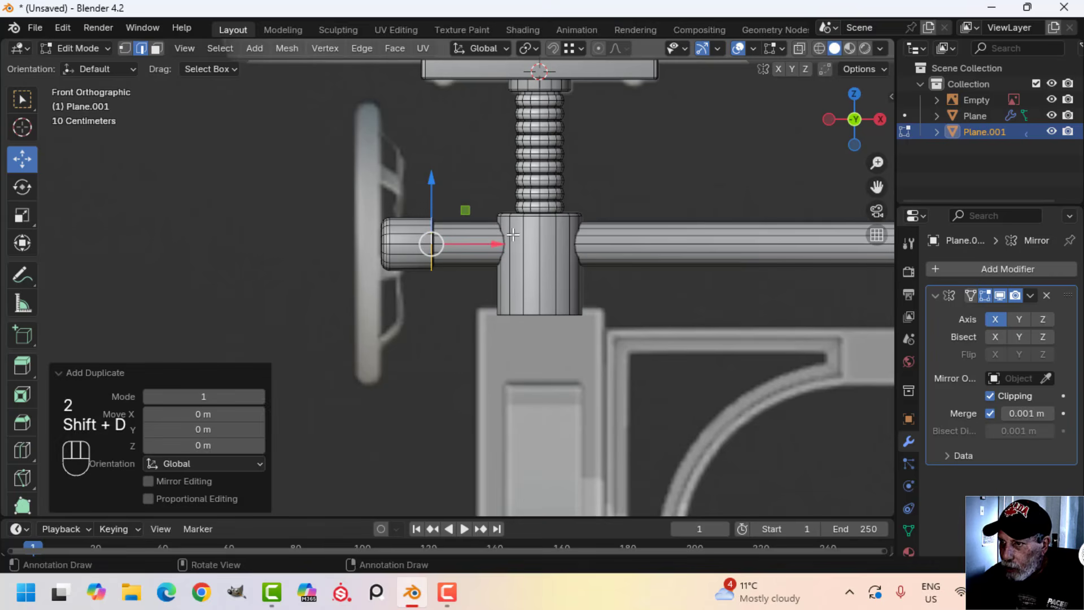
drag(488, 245, 459, 247)
click(428, 247)
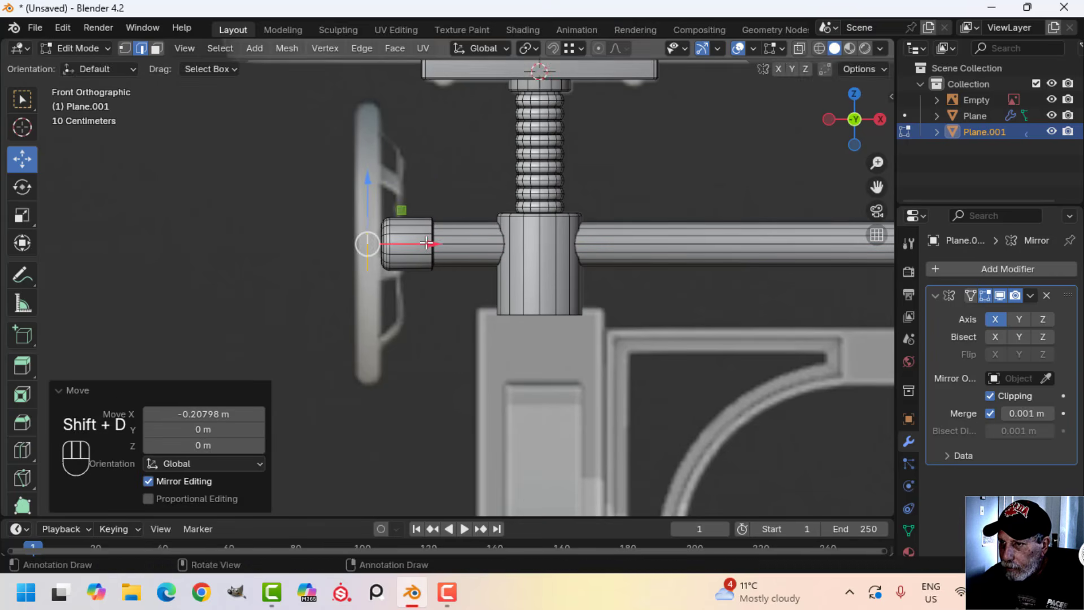
Scale the duplicated loop by about 5.183 to match the handwheel's diameter and separate it into its own object
key(s)
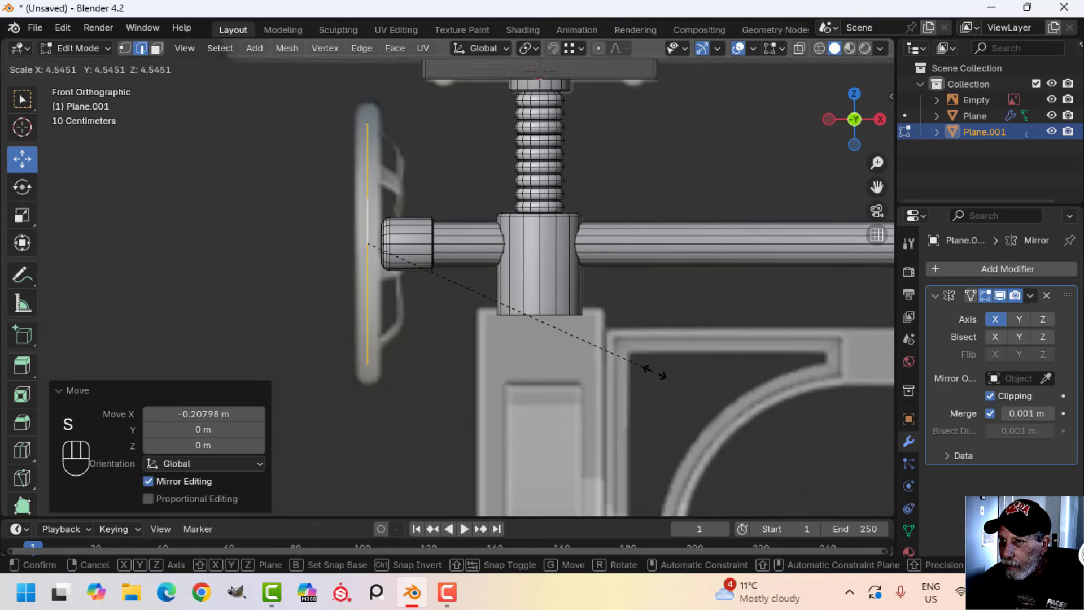
click(697, 386)
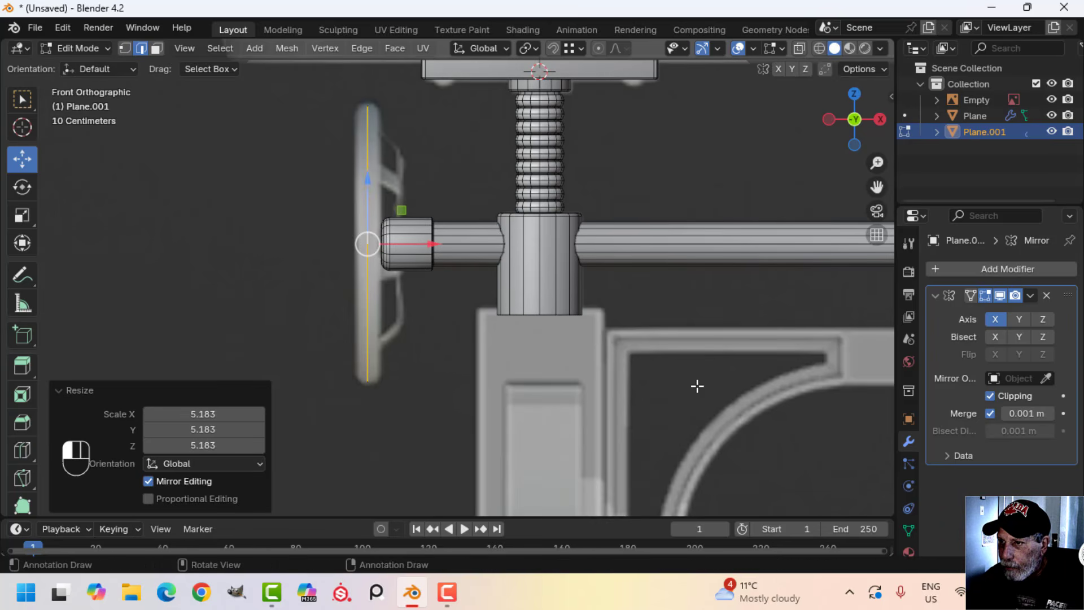
key(p)
click(545, 277)
key(Tab)
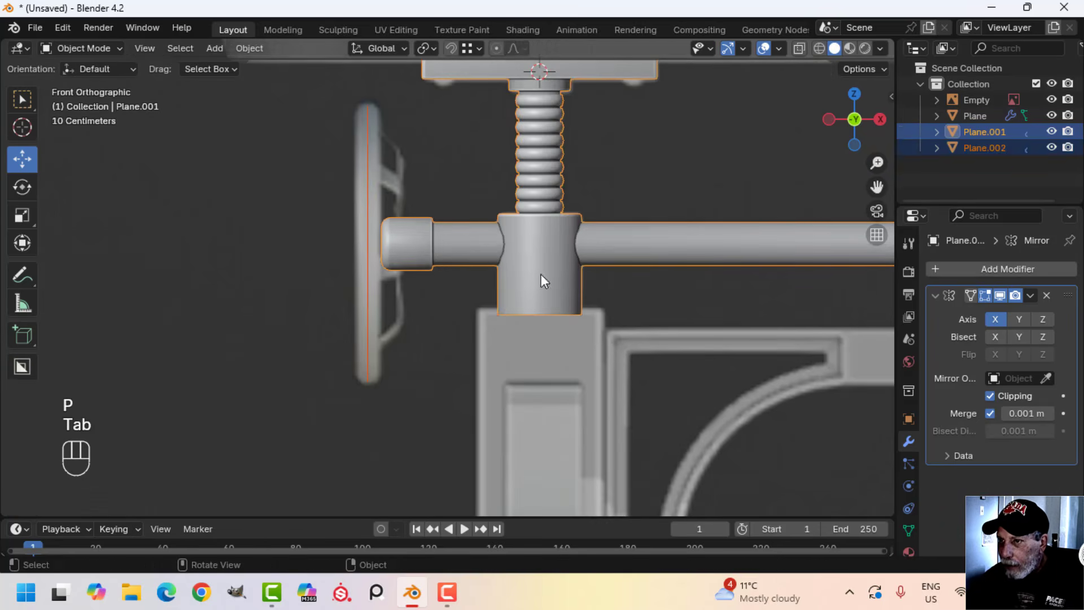
Select only the separated handwheel circle and remove its Mirror modifier
click(368, 199)
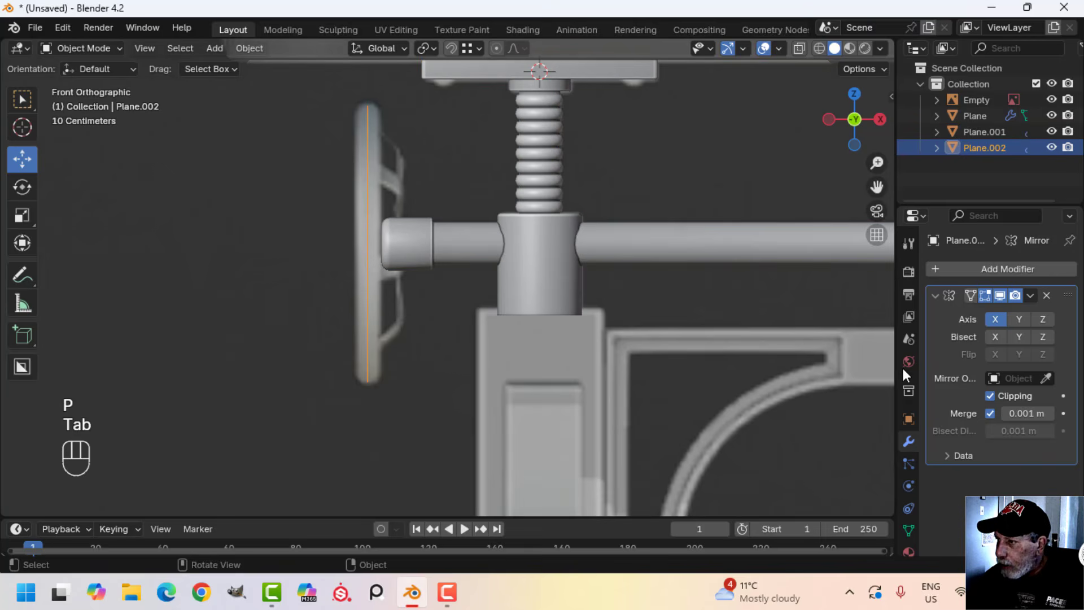
click(1047, 294)
scroll(554, 265, down, 3)
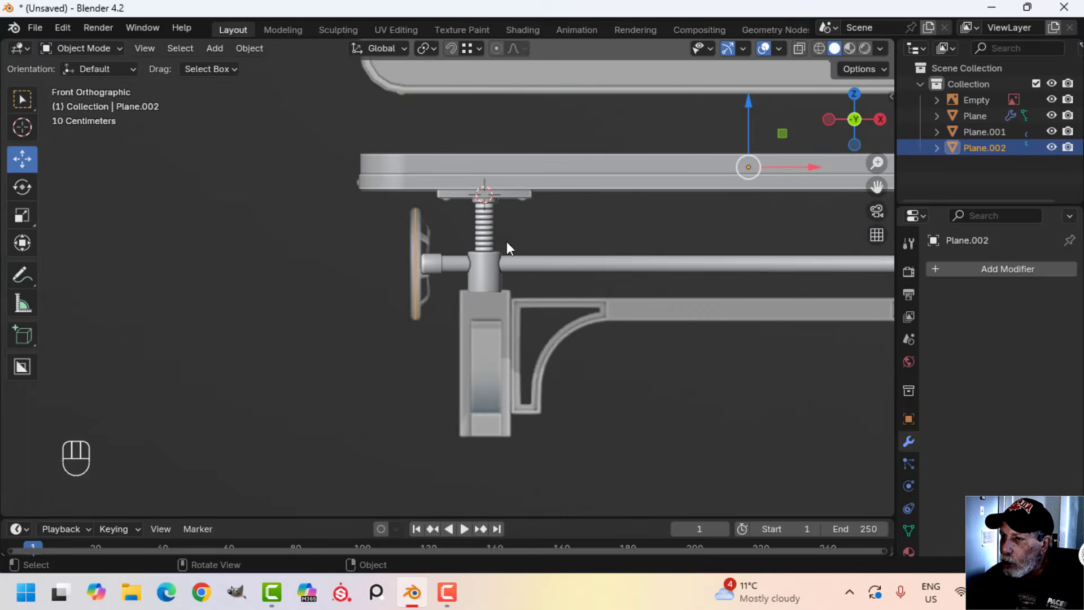
scroll(538, 289, down, 3)
shift+middle_drag(669, 320, 464, 320)
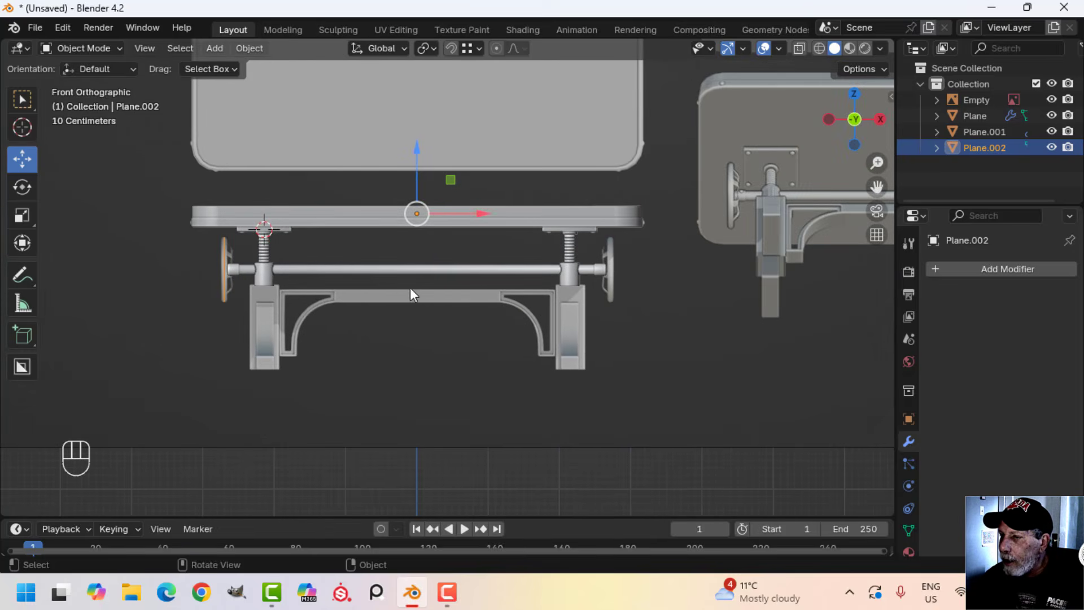
shift+middle_drag(410, 287, 462, 297)
scroll(542, 297, up, 4)
scroll(538, 292, up, 3)
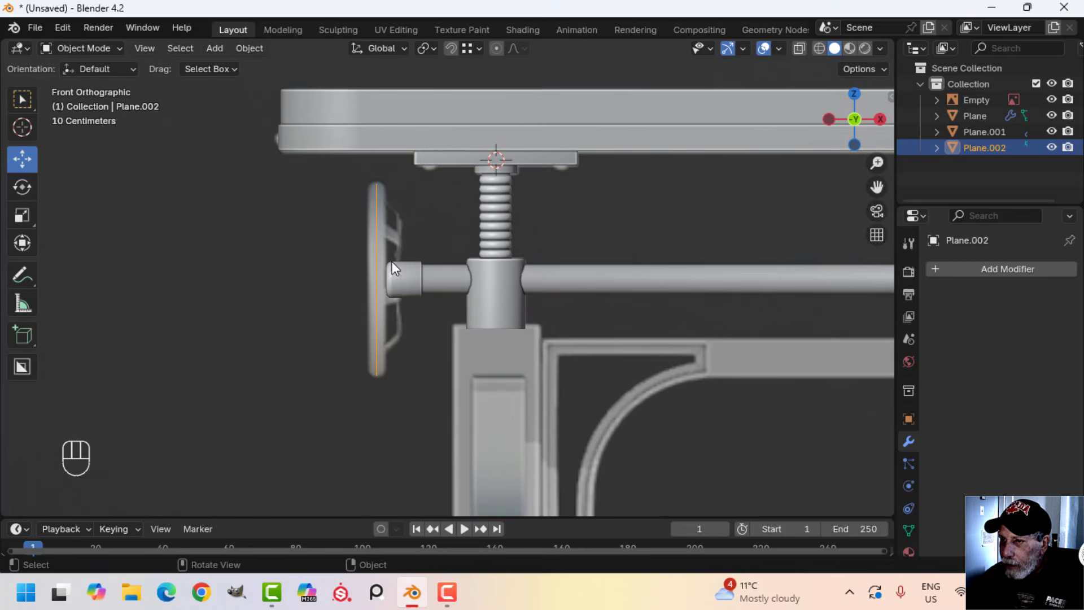
Convert the handwheel circle to a curve and give it a round bevel with a depth of 0.045 m
right_click(378, 246)
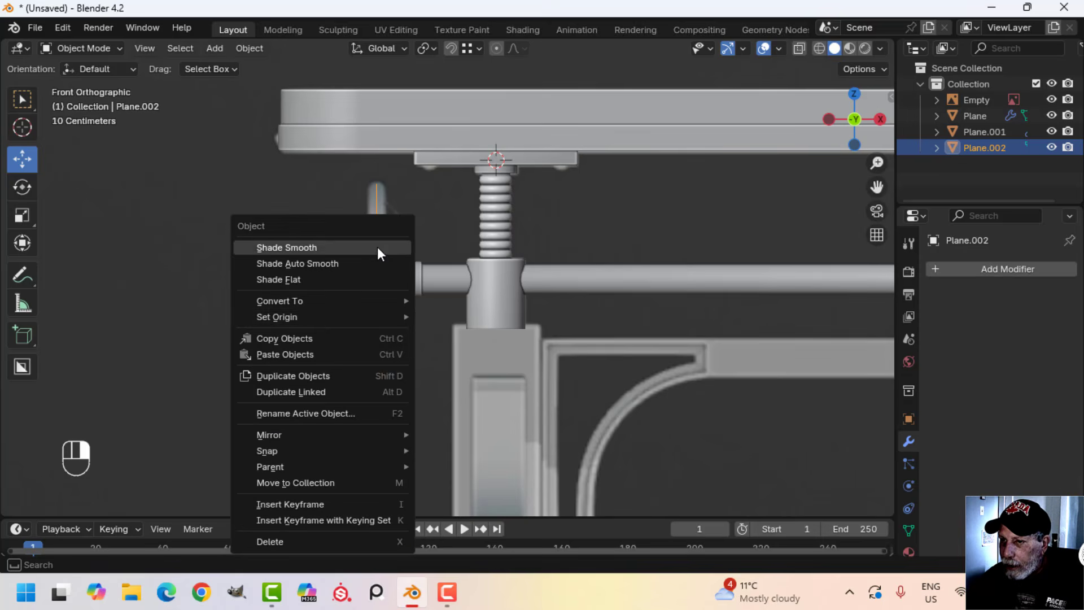
mouse_move(308, 300)
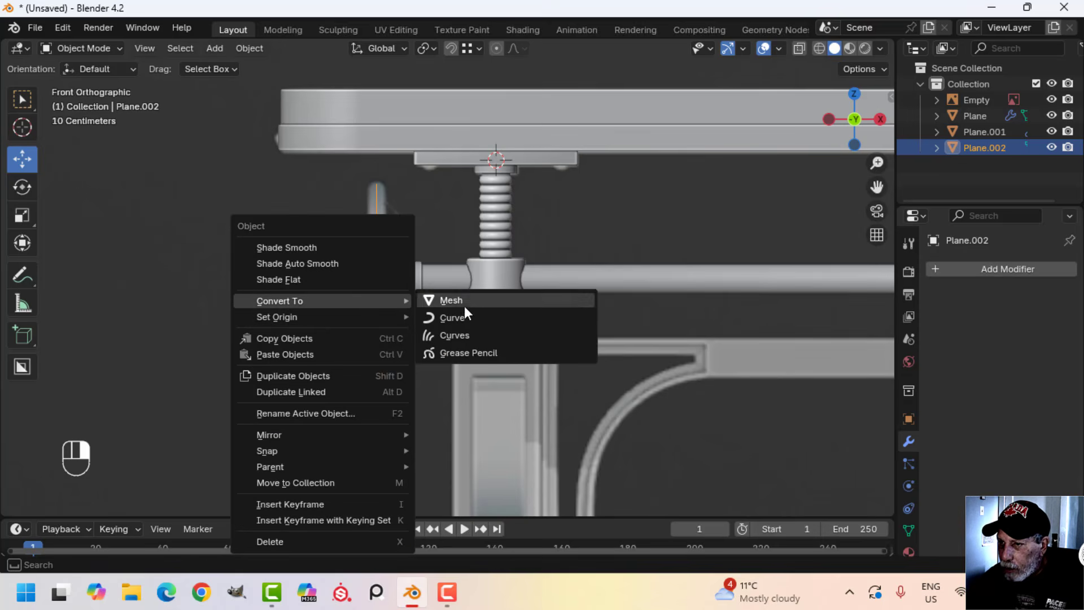
click(486, 318)
click(909, 508)
scroll(954, 455, down, 5)
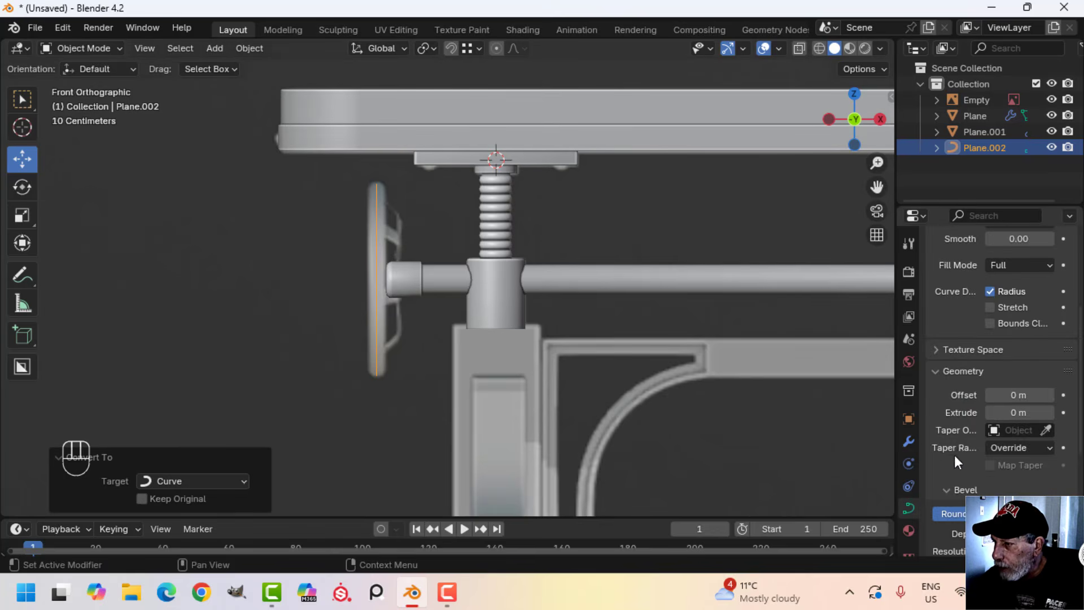
scroll(960, 406, down, 4)
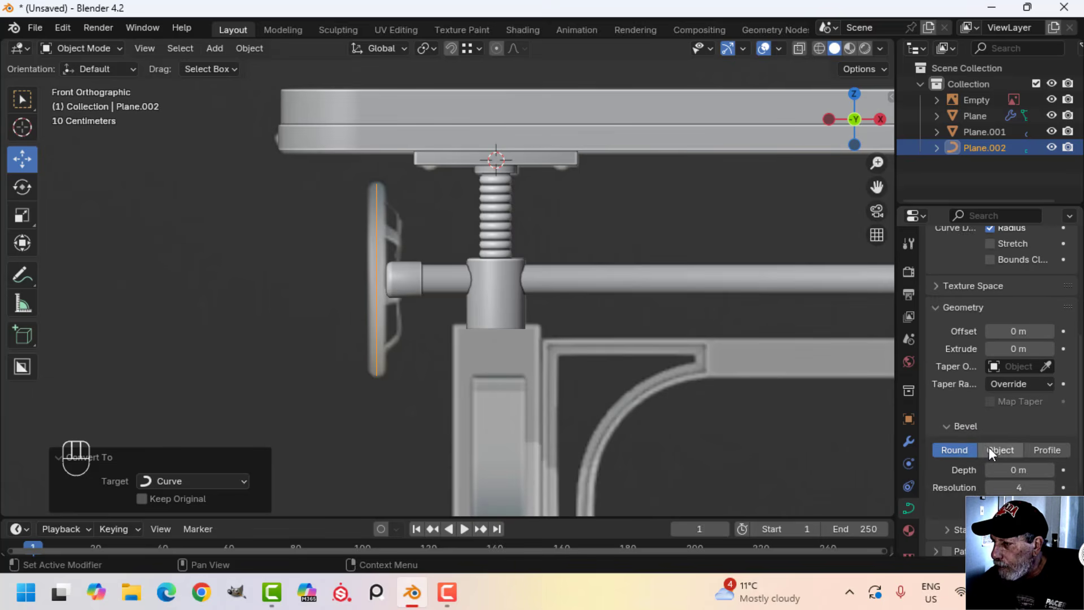
shift+drag(1012, 439, 1029, 438)
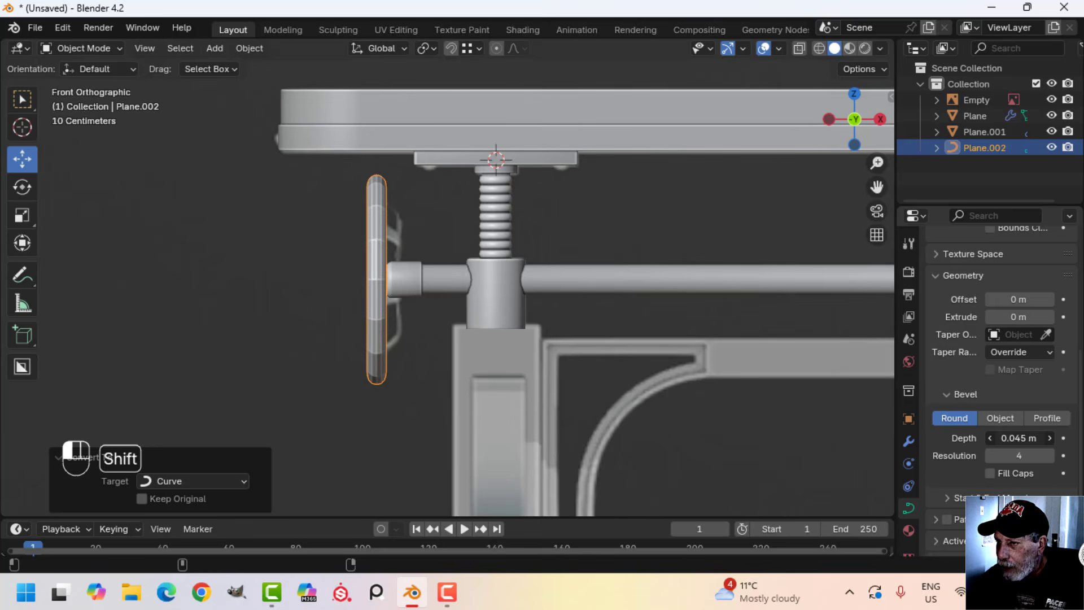
Scale all the handwheel curve's points to about 0.93 against the reference in wireframe, and return to solid shading and Object Mode
key(z)
click(415, 300)
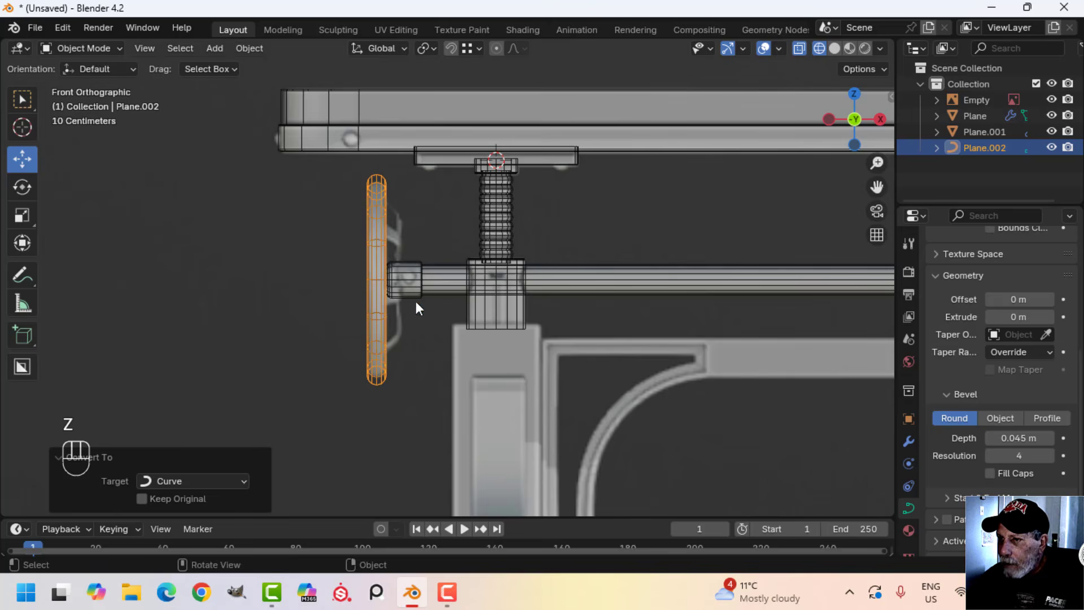
key(Tab)
key(a)
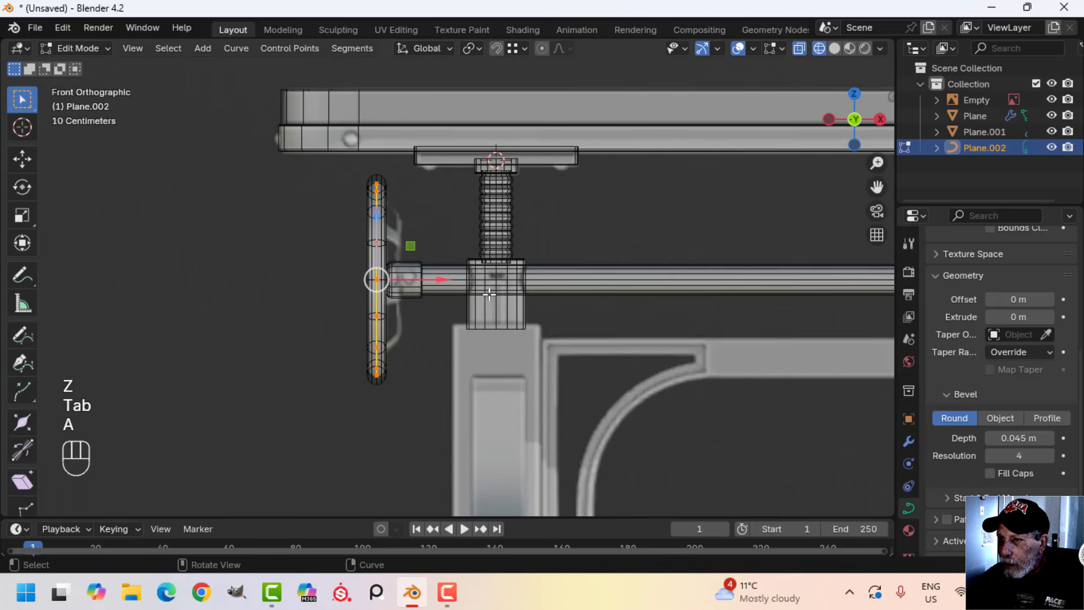
scroll(595, 325, up, 2)
key(s)
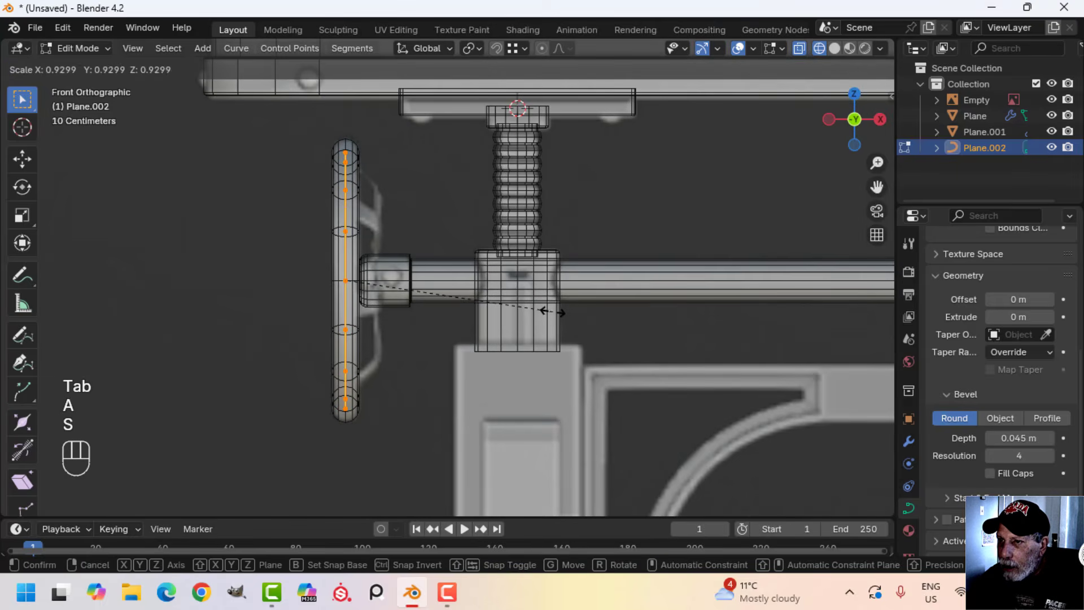
click(552, 312)
key(z)
click(659, 314)
middle_drag(659, 314, 459, 317)
scroll(538, 316, down, 3)
key(Tab)
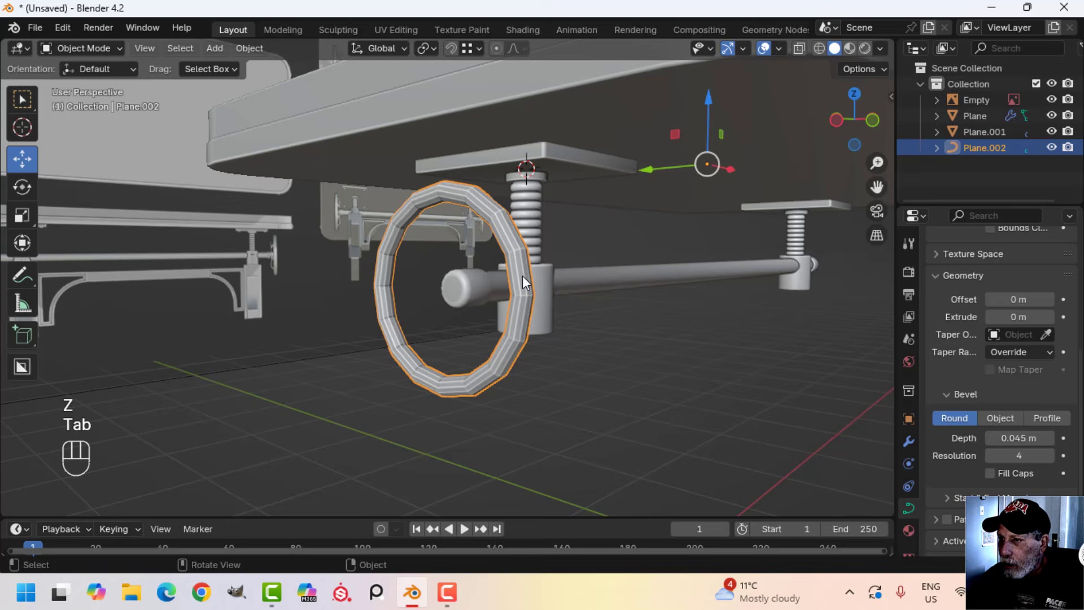
Shade the handwheel rim smooth and deselect it
right_click(517, 246)
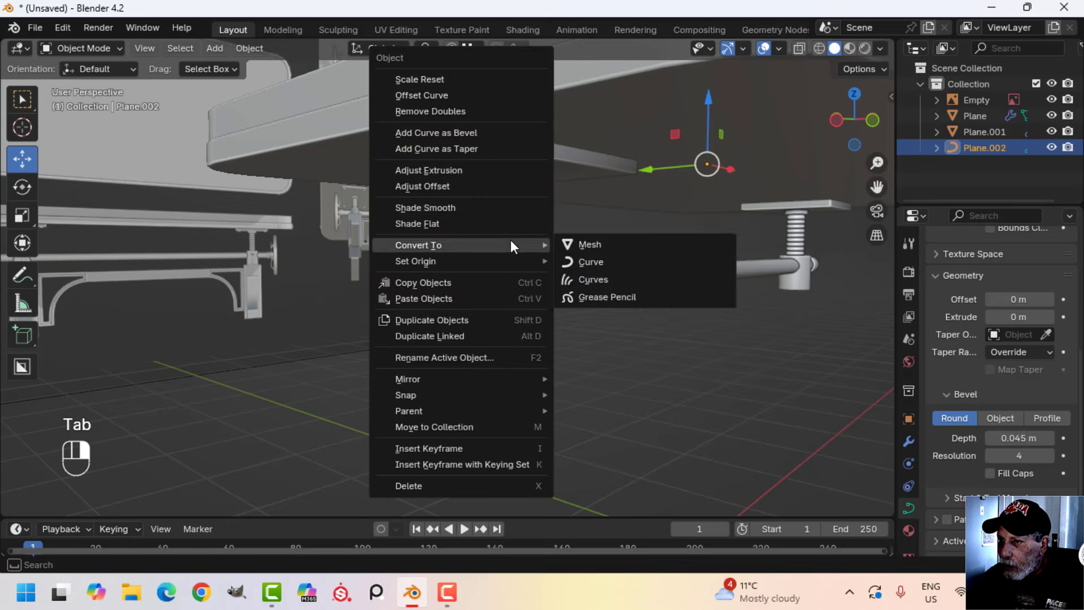
click(468, 213)
scroll(529, 235, up, 1)
scroll(529, 235, up, 1)
key(alt+a)
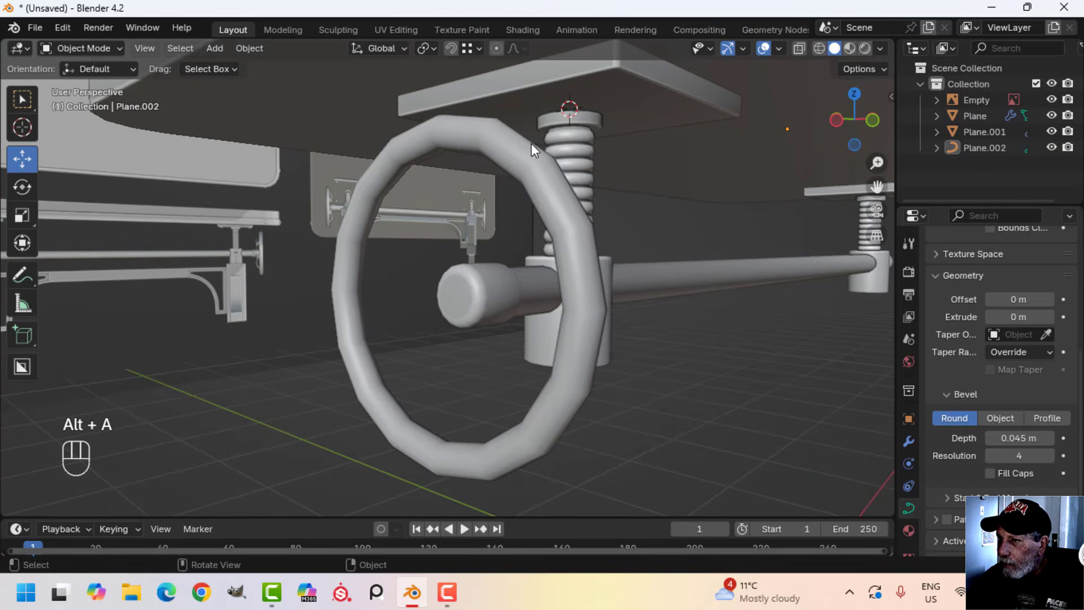
Select the handwheel rim curve and convert it to a mesh
scroll(556, 216, down, 4)
middle_drag(547, 253, 502, 264)
click(434, 280)
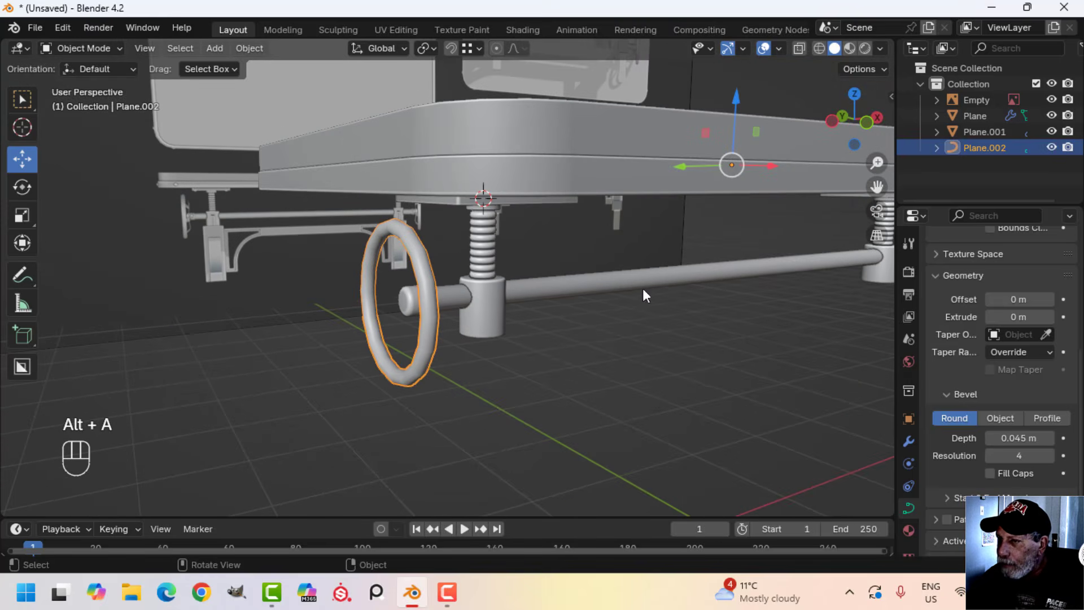
scroll(990, 334, up, 10)
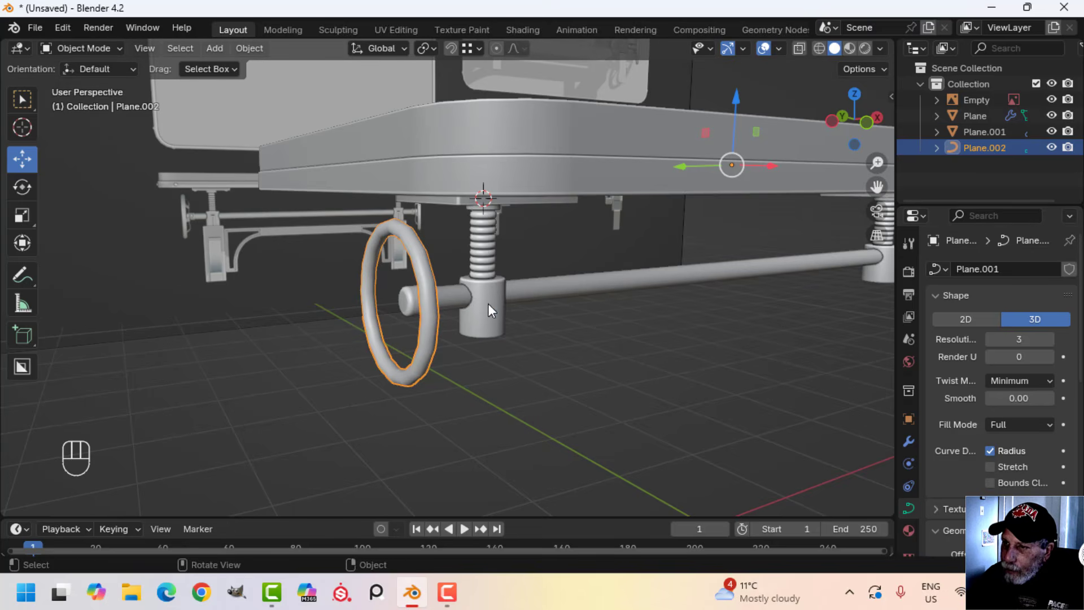
right_click(427, 271)
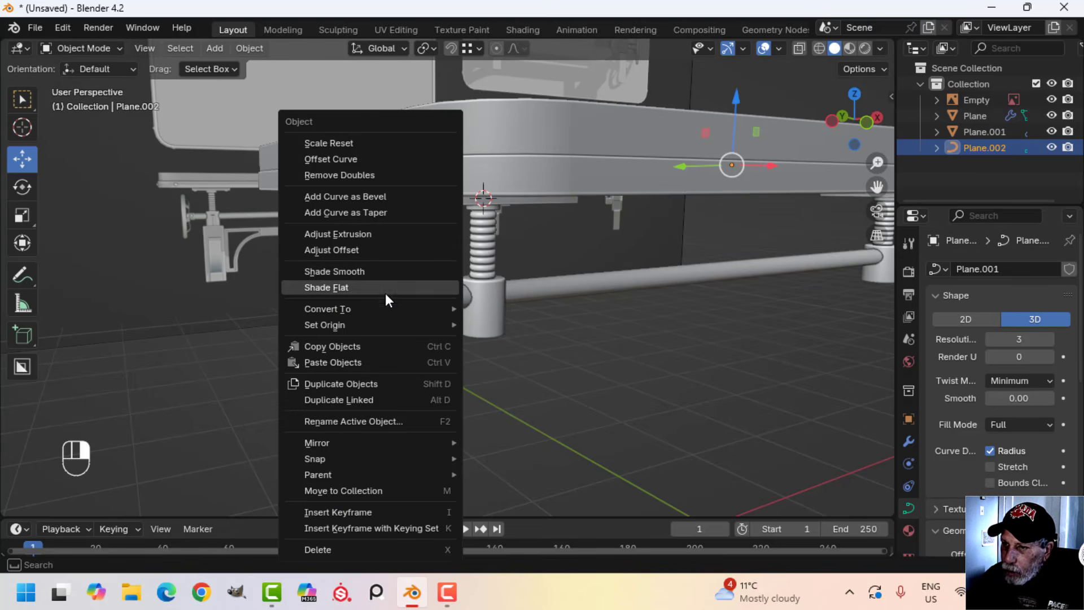
mouse_move(390, 309)
click(507, 308)
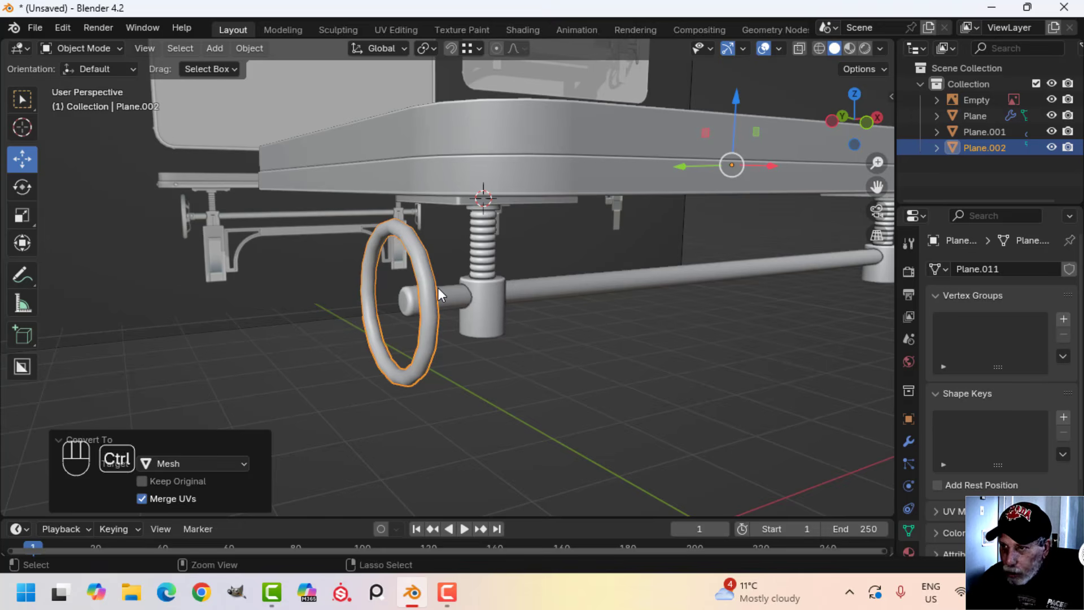
Add a level 1 Subdivision Surface modifier to the handwheel rim and deselect it
key(ctrl+1)
scroll(438, 287, up, 3)
key(alt+a)
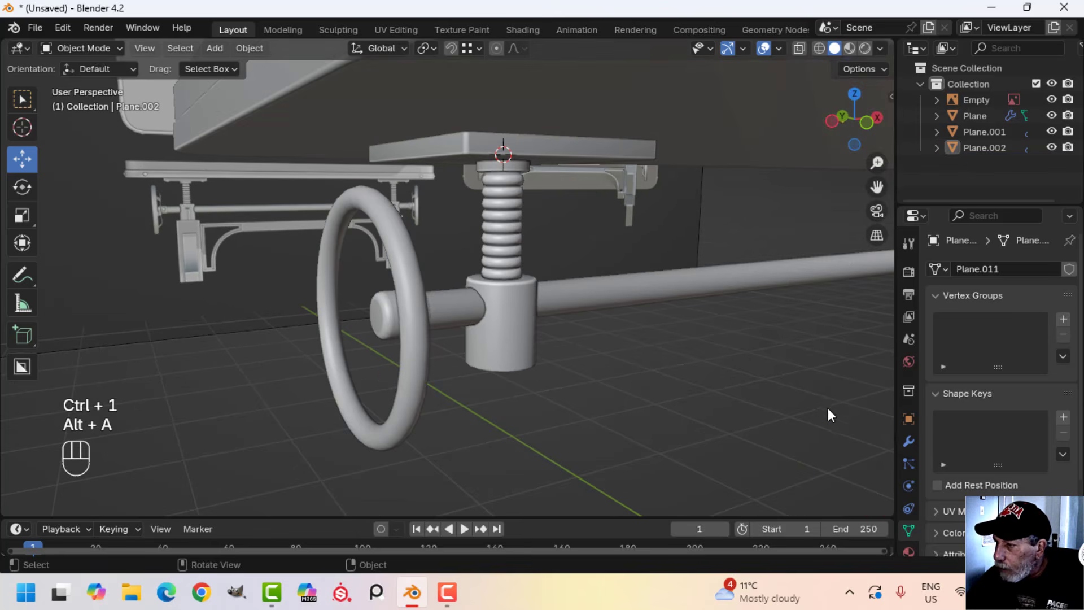
Apply the handwheel rim's Subdivision Surface modifier and check its mesh in Edit Mode
click(908, 444)
middle_drag(527, 317, 540, 321)
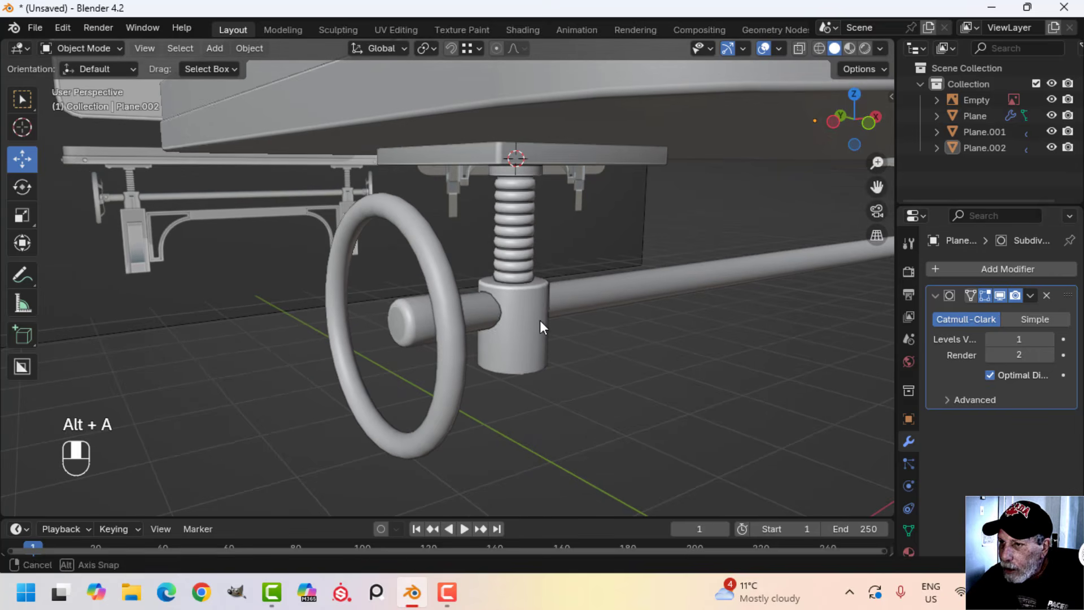
click(1032, 295)
click(1014, 314)
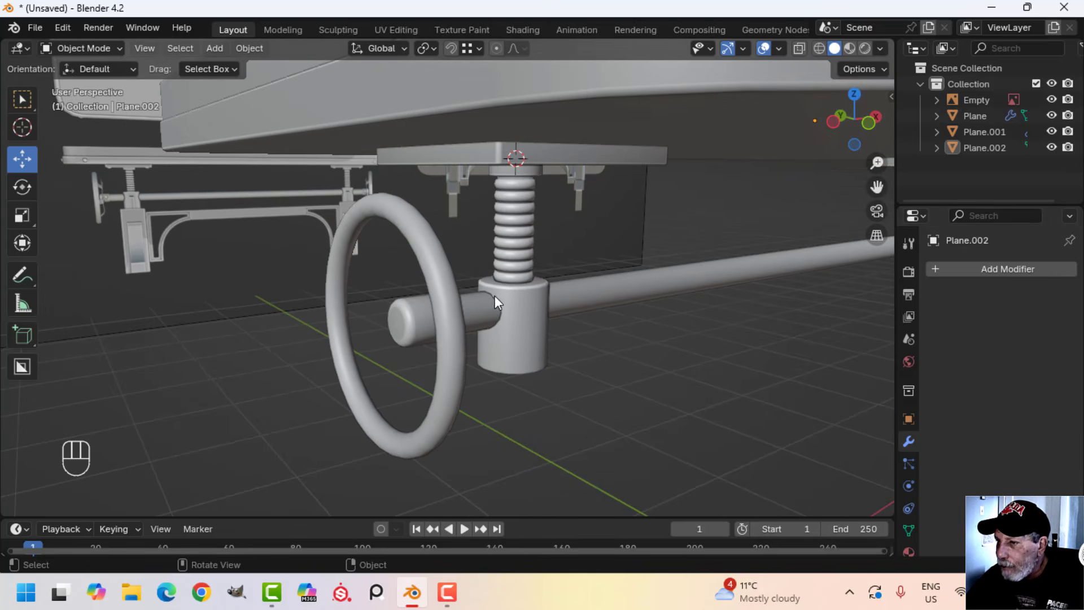
key(Tab)
scroll(446, 292, up, 3)
scroll(370, 272, down, 3)
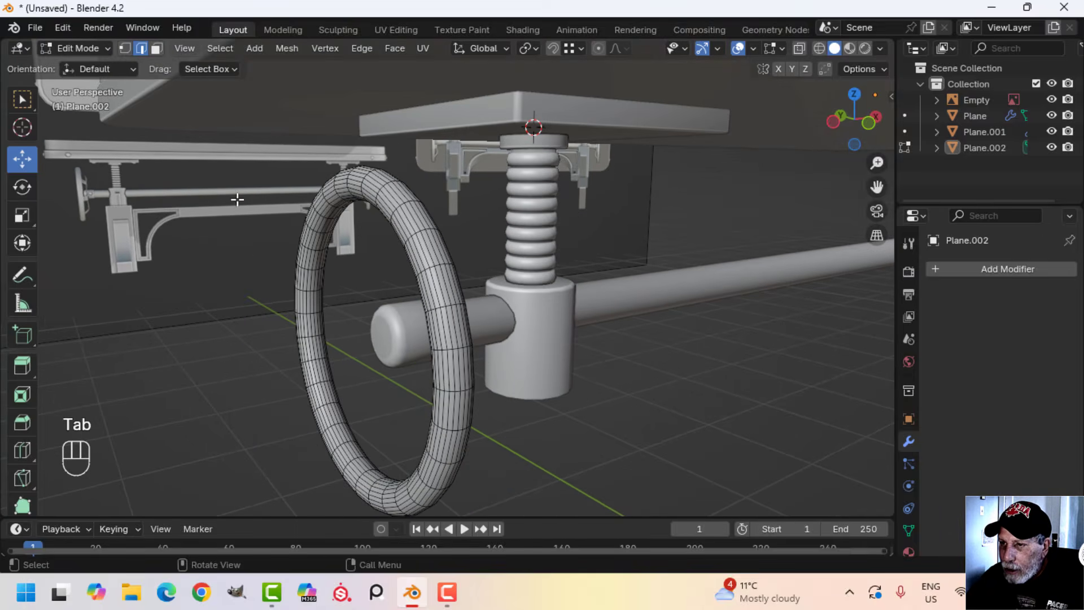
scroll(395, 316, down, 3)
middle_drag(446, 333, 522, 301)
key(Tab)
Select the crank hub's outer end face, snap the 3D cursor to it and return to Object Mode
scroll(503, 323, up, 3)
key(alt+a)
click(565, 289)
key(Tab)
scroll(576, 310, up, 2)
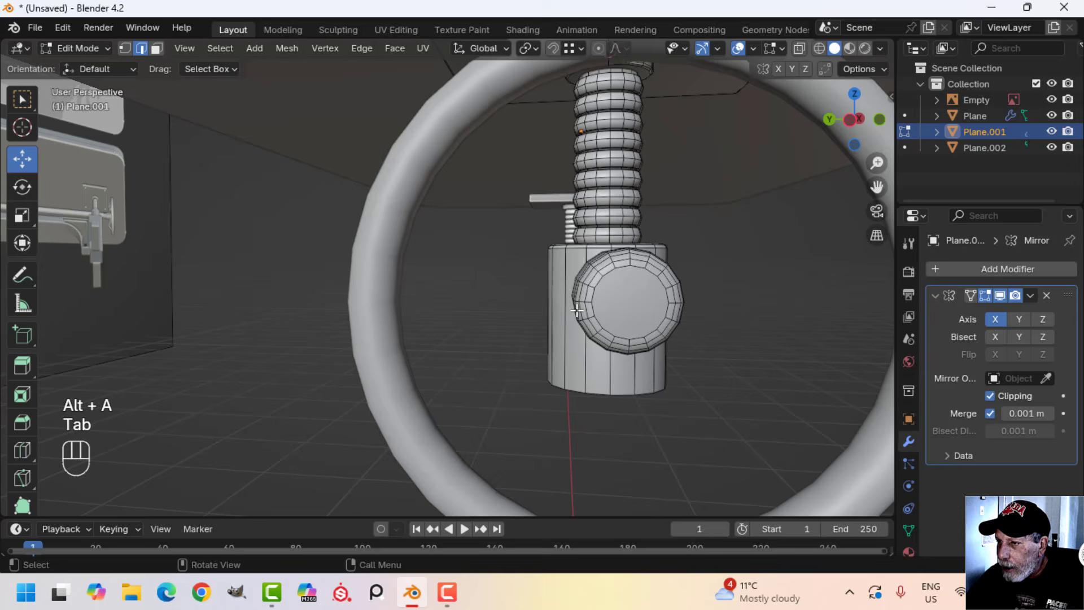
key(3)
click(648, 306)
scroll(650, 308, down, 4)
middle_drag(652, 310, 618, 315)
key(shift+s)
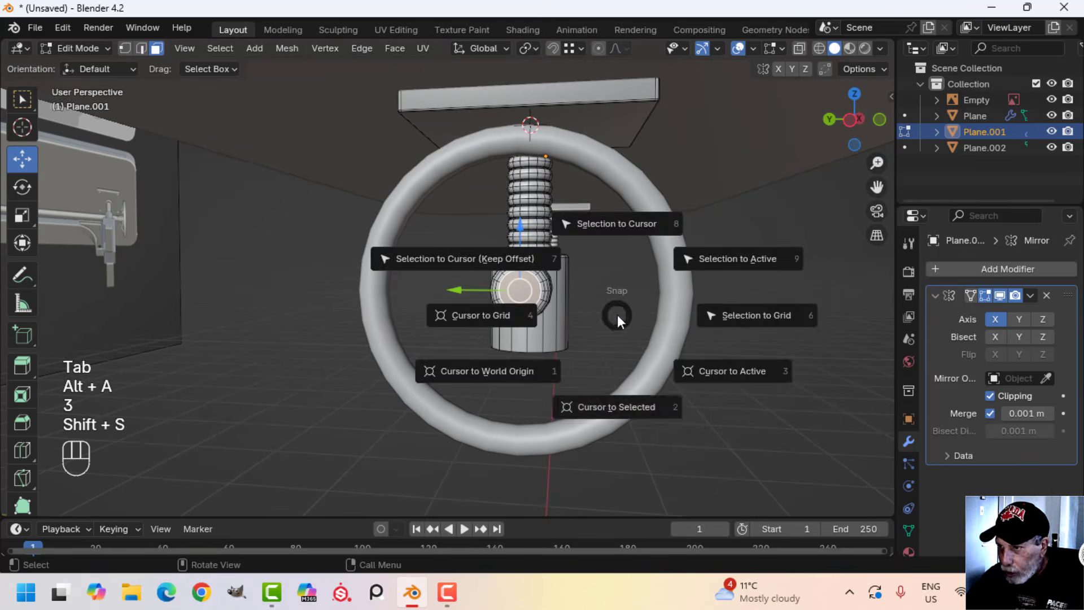
click(626, 411)
key(Tab)
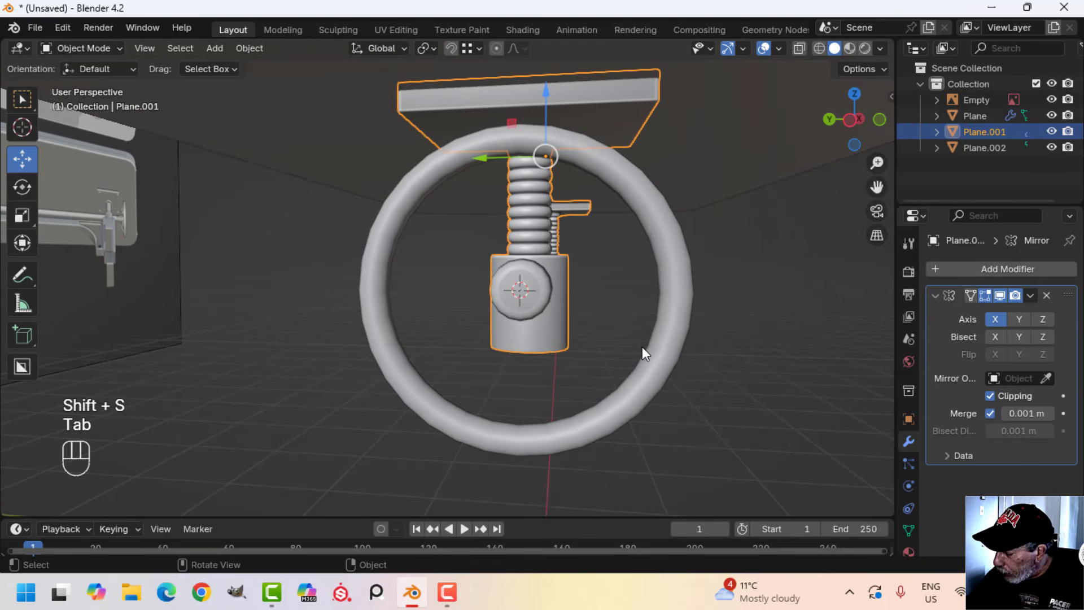
Add a plane at the 3D cursor on the crank hub and scale its mesh to about 0.062
key(ctrl+KP_3)
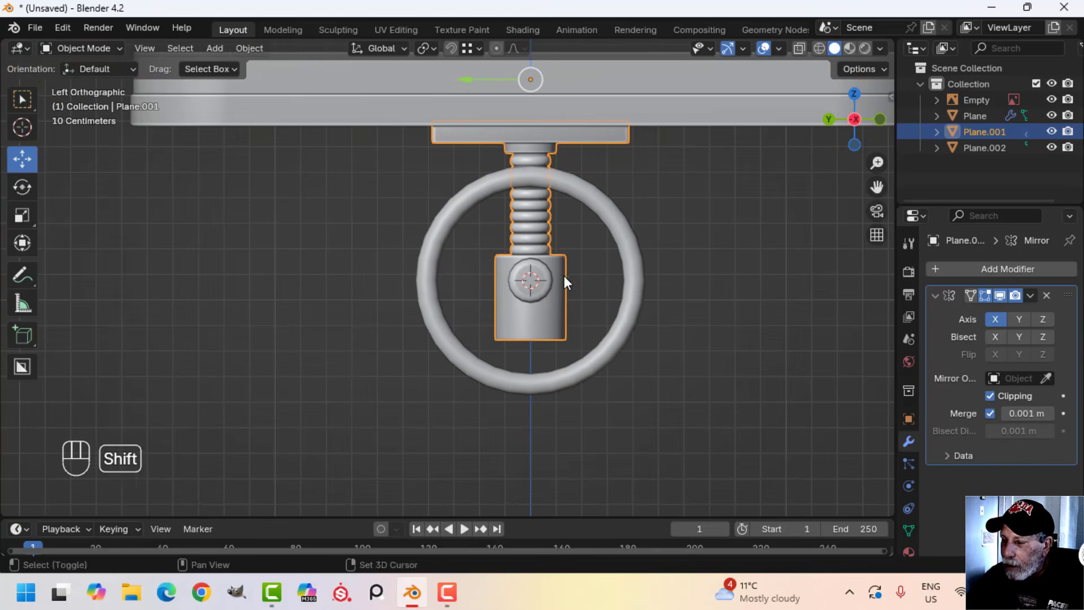
shift+middle_drag(564, 276, 504, 271)
scroll(499, 274, up, 1)
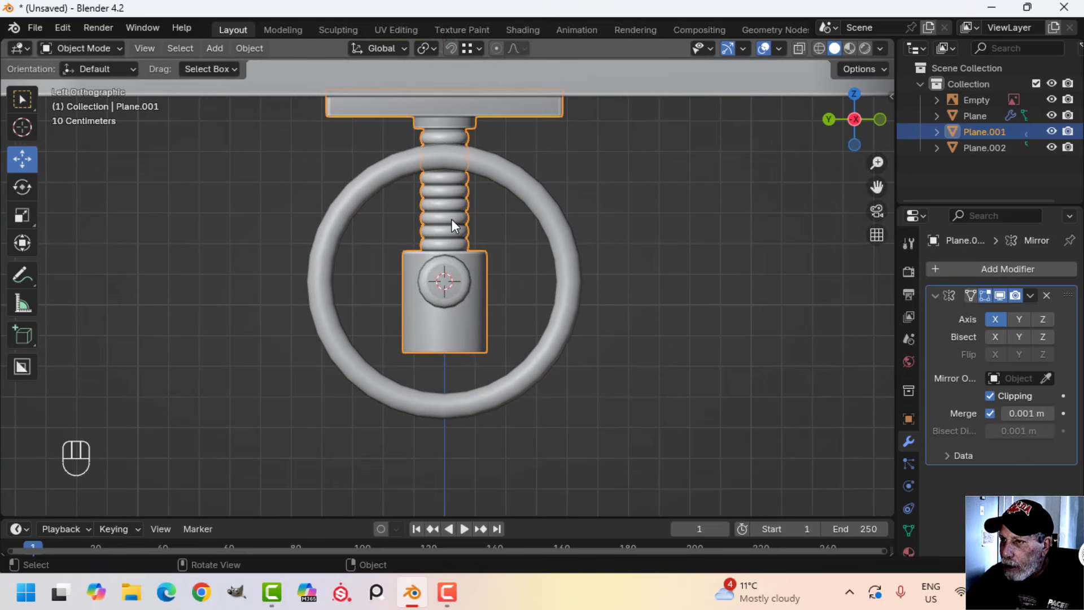
key(shift+a)
mouse_move(482, 234)
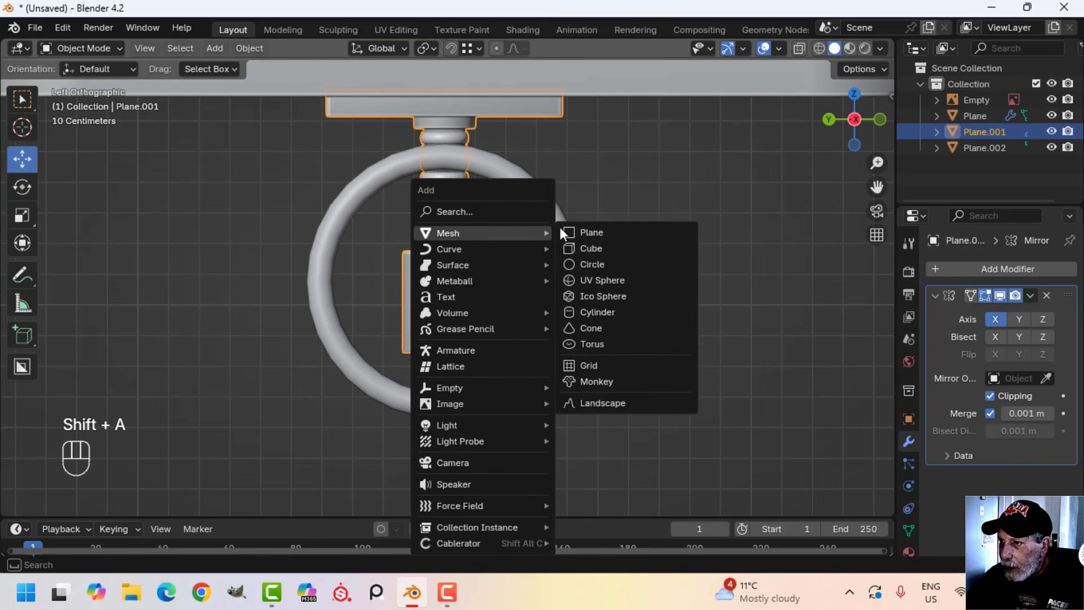
click(592, 229)
key(Tab)
key(s)
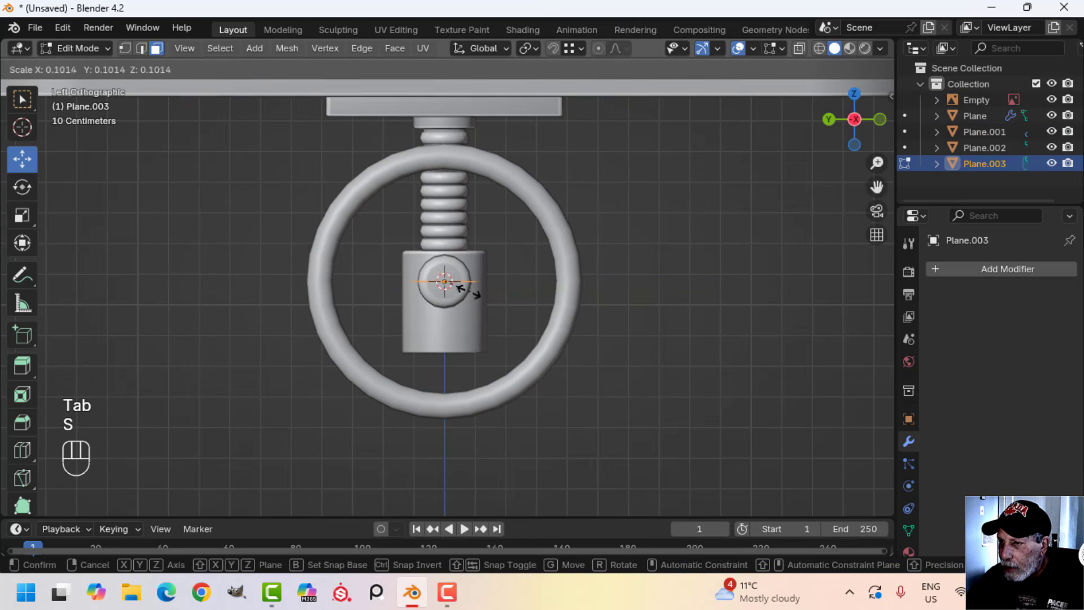
click(451, 285)
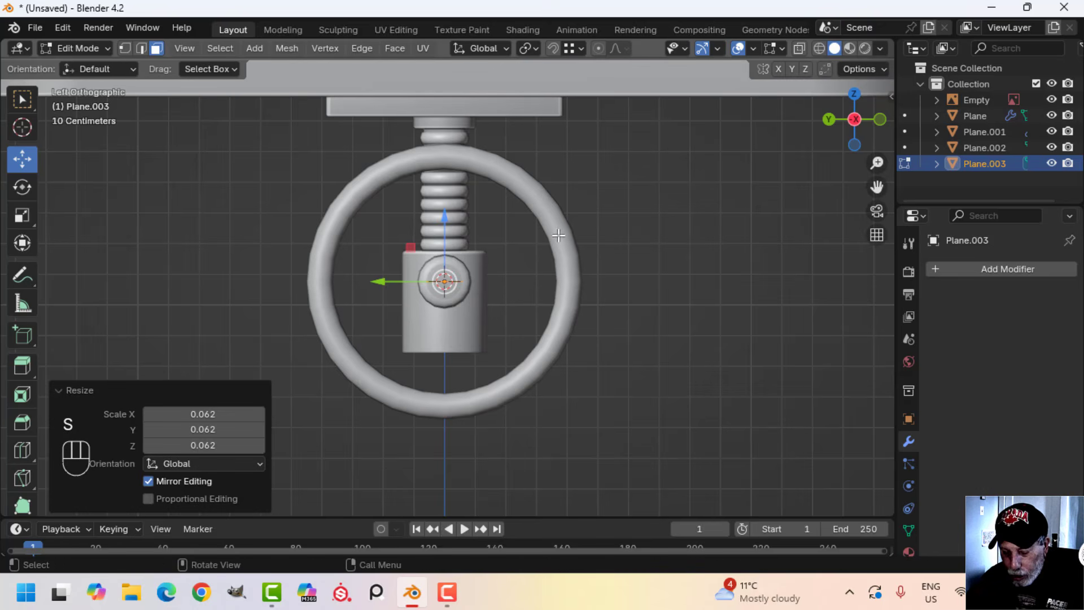
Rotate the small plane 90° about Y and raise it to just above the hub's centre
text(ry9)
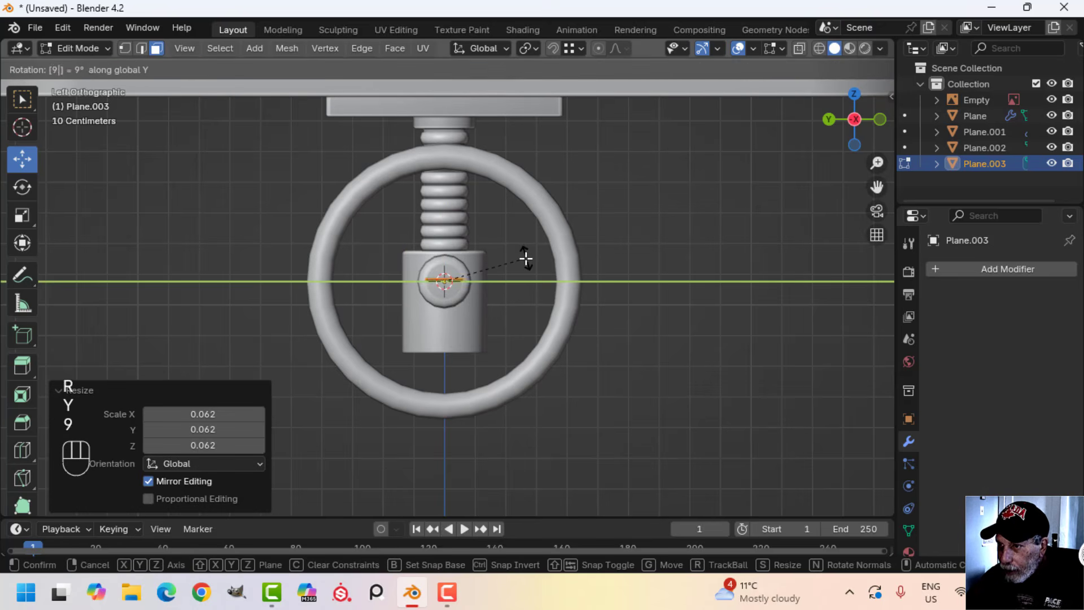
text(0)
key(Return)
drag(450, 240, 450, 206)
scroll(475, 284, up, 2)
click(591, 259)
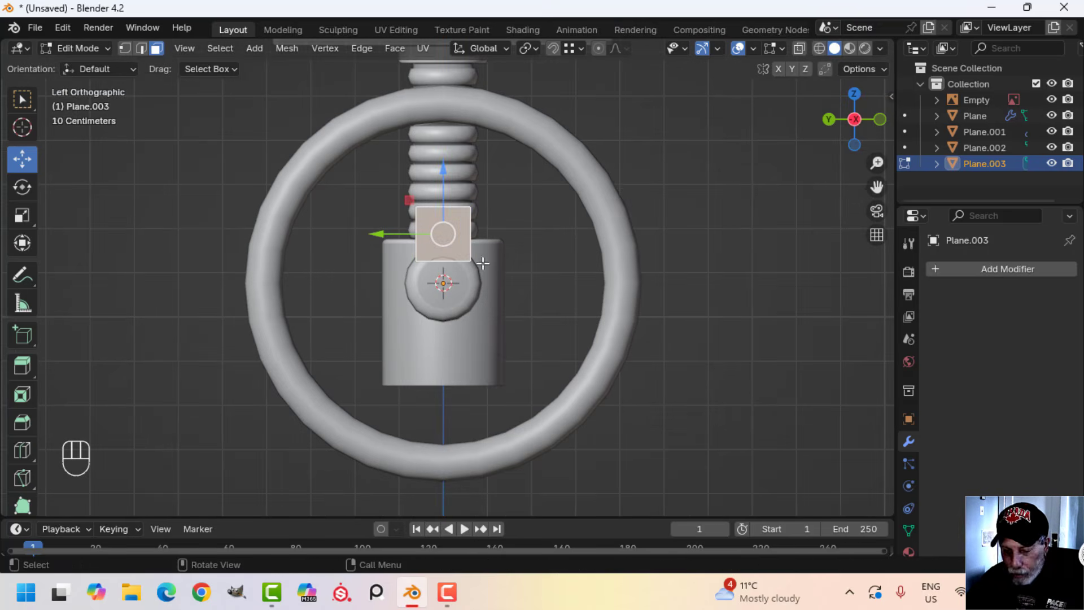
Taper the plane by narrowing its lower edge, and raise its upper edge about 0.213 m to the handwheel rim
key(2)
click(443, 261)
key(s)
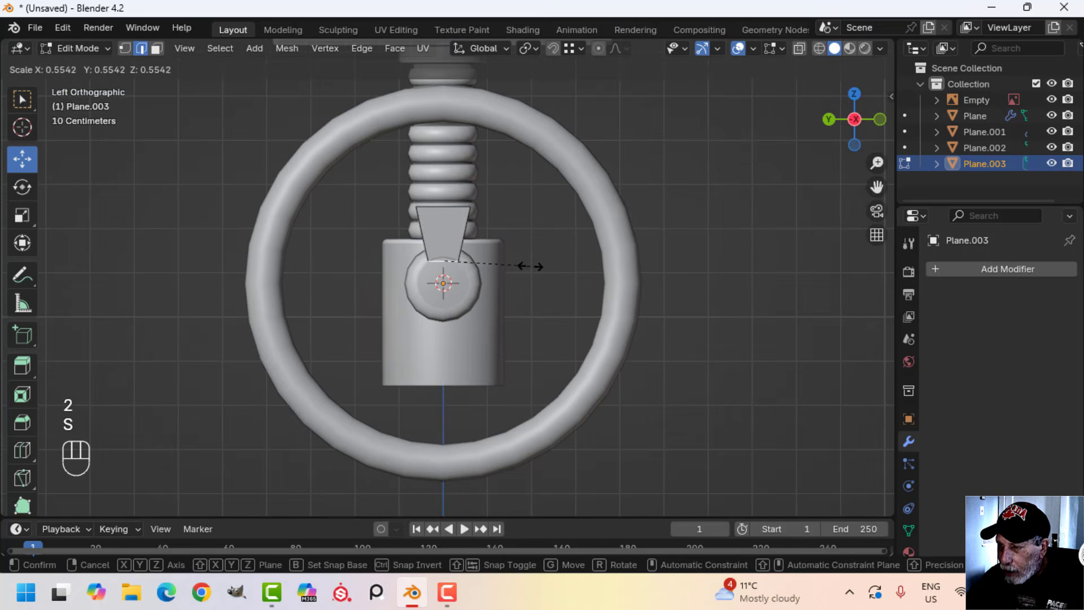
click(530, 267)
drag(455, 208, 449, 69)
Select the whole spoke strip and move it along X so its lower end sits on the crank hub
middle_drag(589, 164, 397, 204)
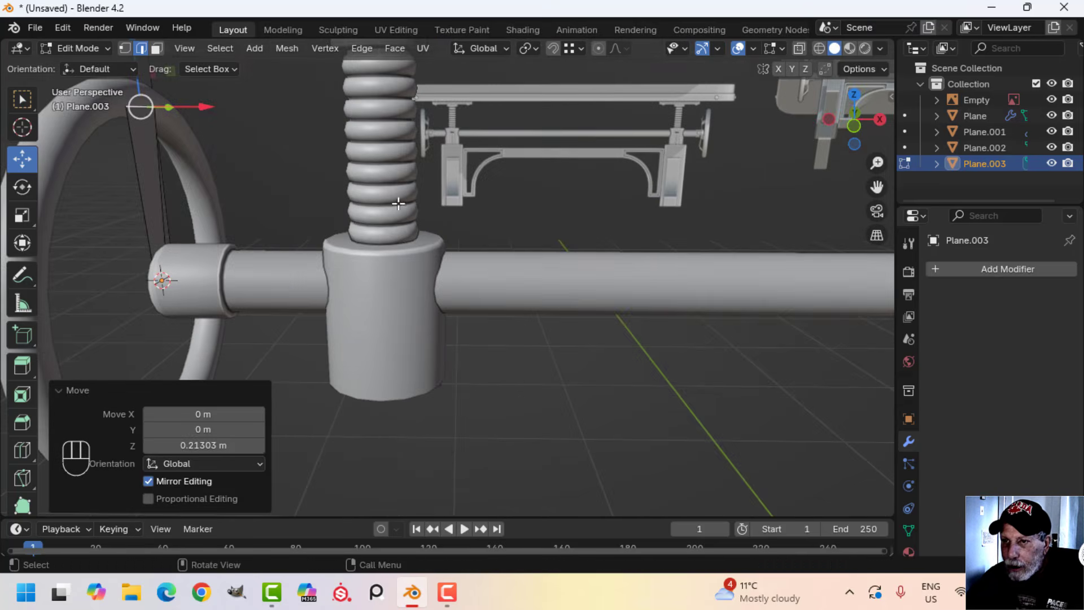
shift+middle_drag(297, 223, 419, 243)
scroll(418, 243, up, 1)
key(a)
drag(484, 191, 520, 177)
key(KP_1)
middle_drag(520, 178, 456, 203)
Add one centred loop cut across the spoke and move its upper edge about -0.1 m along X to the rim
key(ctrl+r)
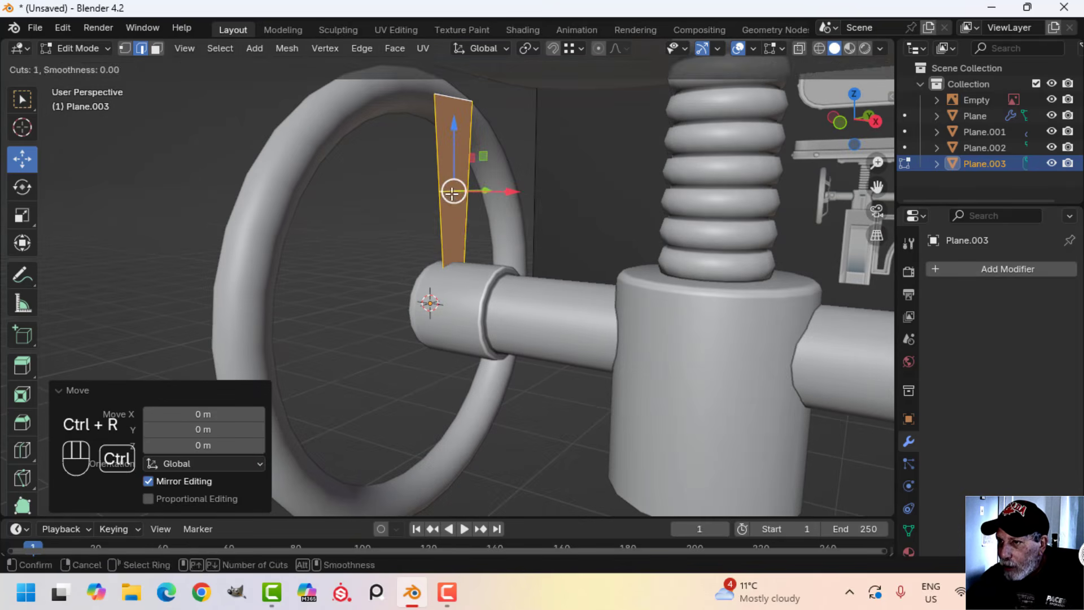
click(452, 185)
right_click(452, 183)
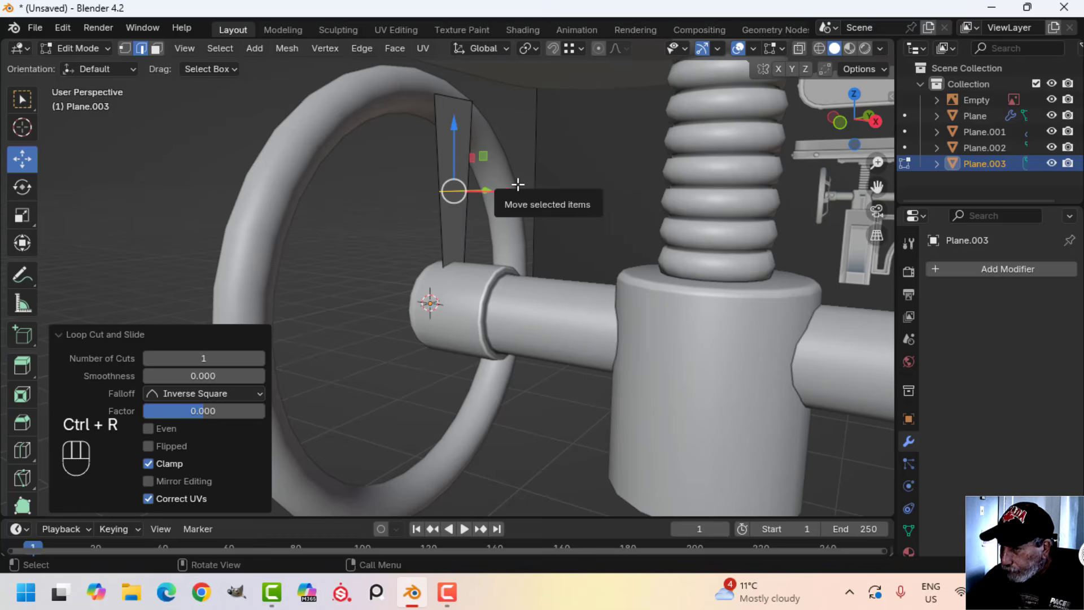
middle_drag(460, 101, 517, 127)
drag(516, 128, 462, 133)
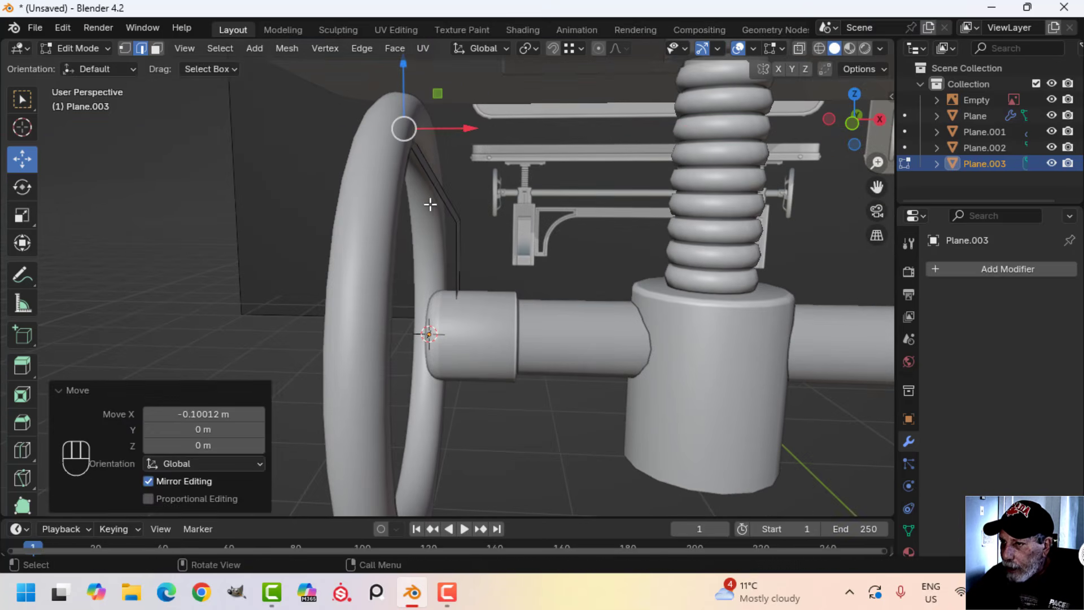
Add a centred loop cut across the spoke's slanted upper section and shift that edge outward along X
middle_drag(431, 203, 503, 185)
scroll(453, 166, up, 2)
key(alt+a)
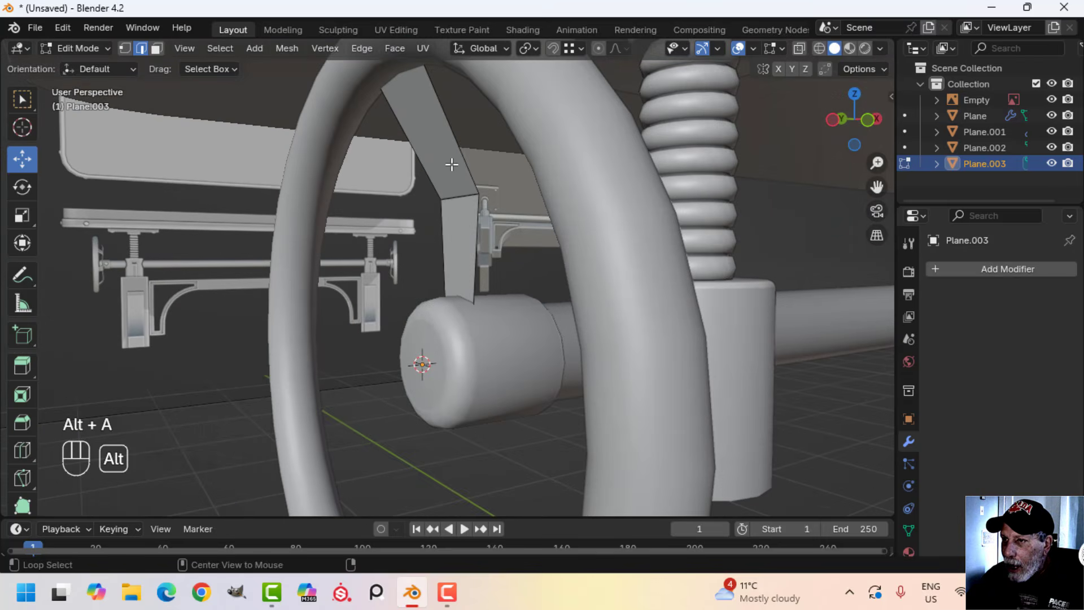
key(ctrl+r)
click(442, 119)
right_click(590, 180)
middle_drag(590, 181, 509, 140)
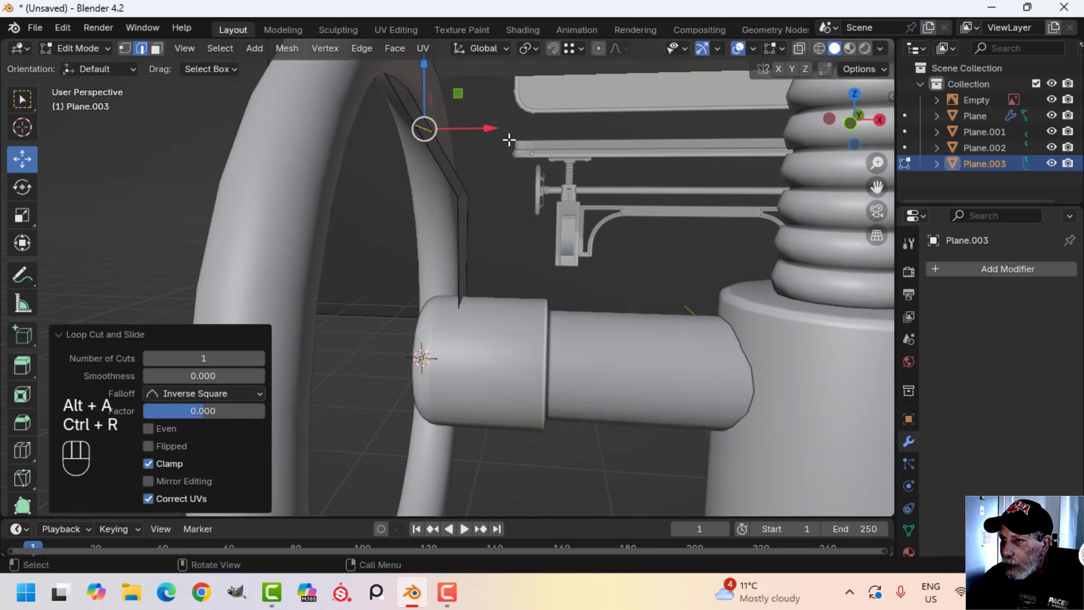
drag(493, 128, 466, 126)
middle_drag(466, 126, 605, 178)
Narrow the entire spoke along Y to about 0.78, return to Object Mode and deselect it
key(a)
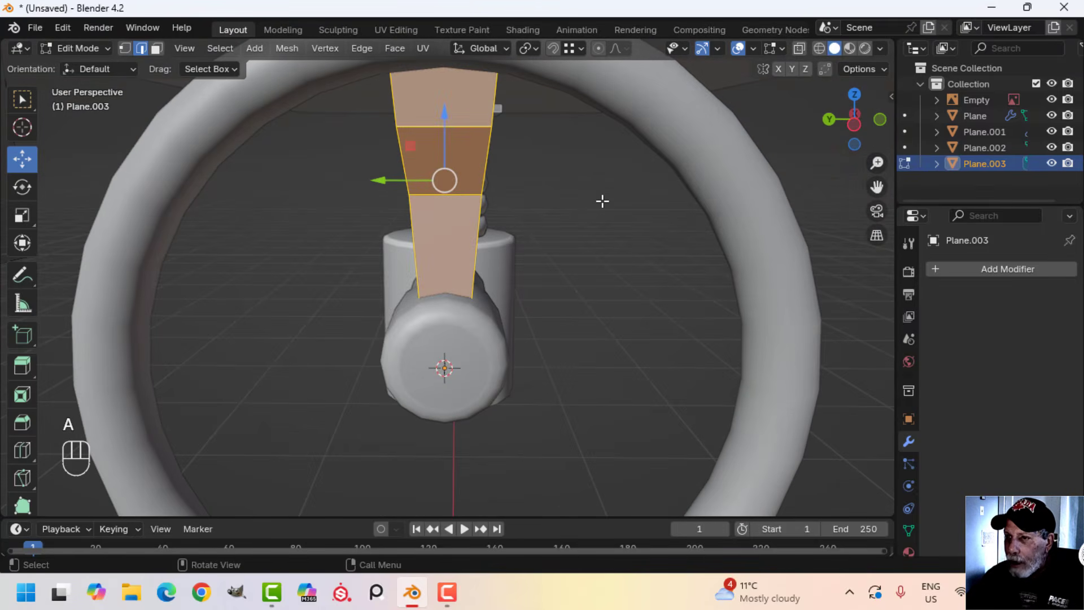
key(s)
key(y)
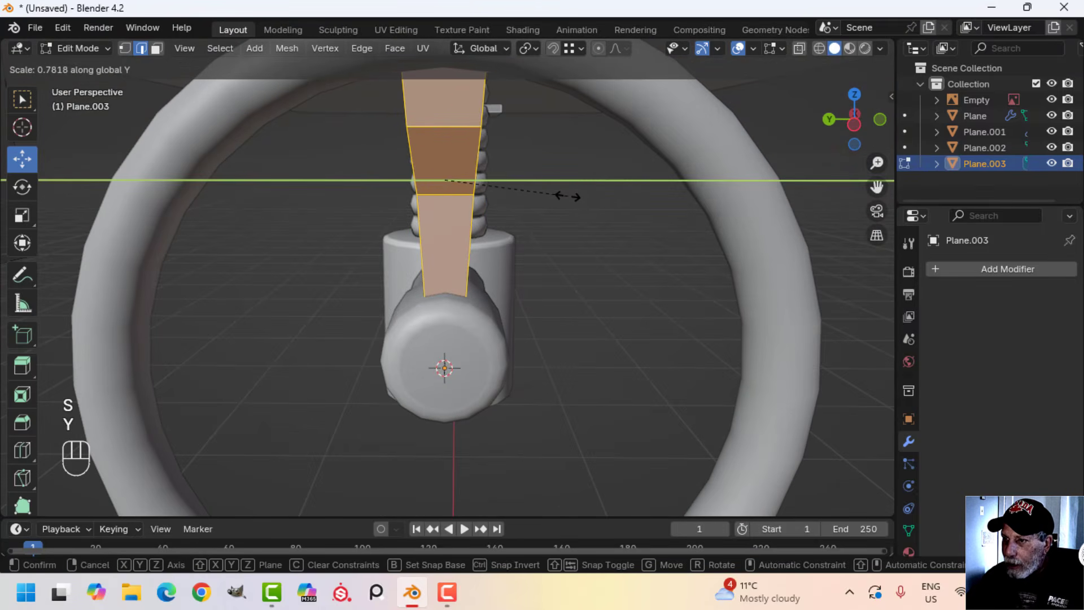
click(567, 196)
middle_drag(576, 228, 494, 237)
key(Tab)
key(alt+a)
scroll(426, 161, up, 3)
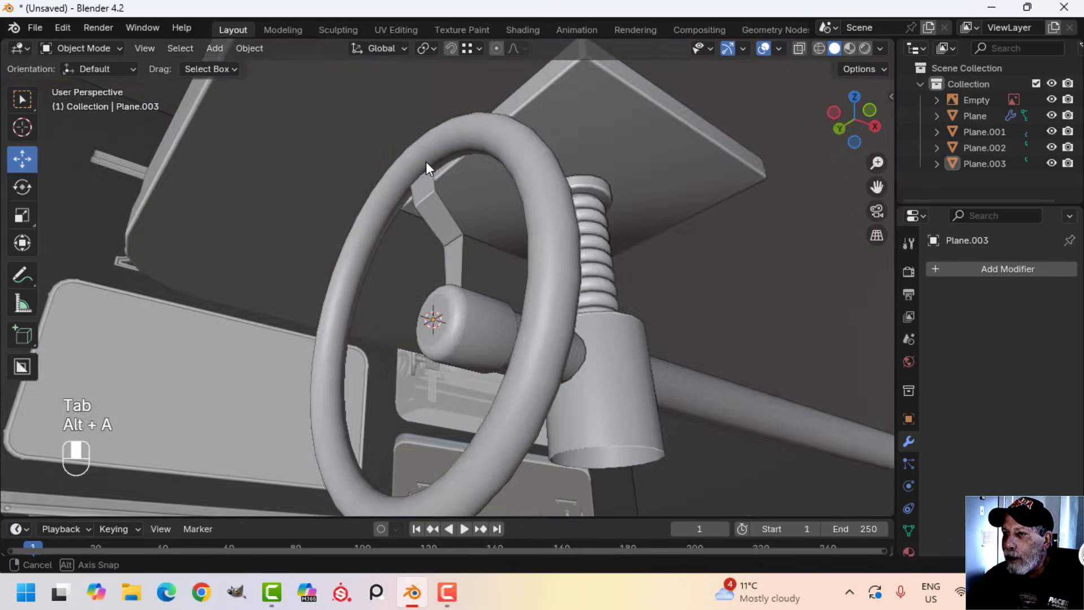
Bevel the spoke's two bend edges with 4 segments and an offset of about 0.029 m, and return to Object Mode
middle_drag(426, 161, 469, 270)
scroll(496, 235, up, 2)
click(405, 228)
key(Tab)
scroll(410, 232, up, 3)
key(alt+a)
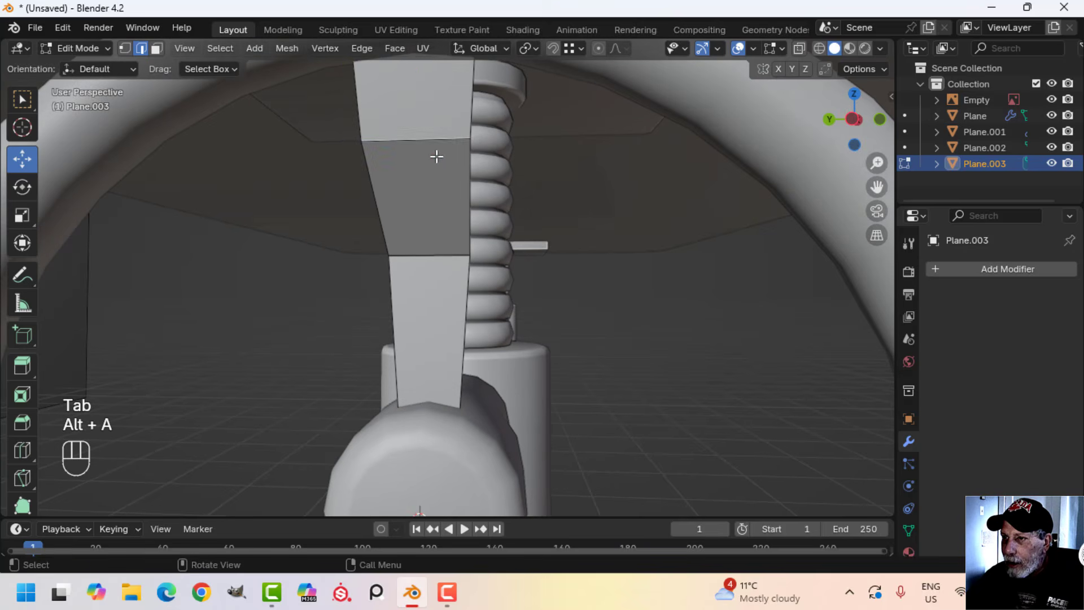
shift+click(425, 258)
middle_drag(590, 261, 574, 261)
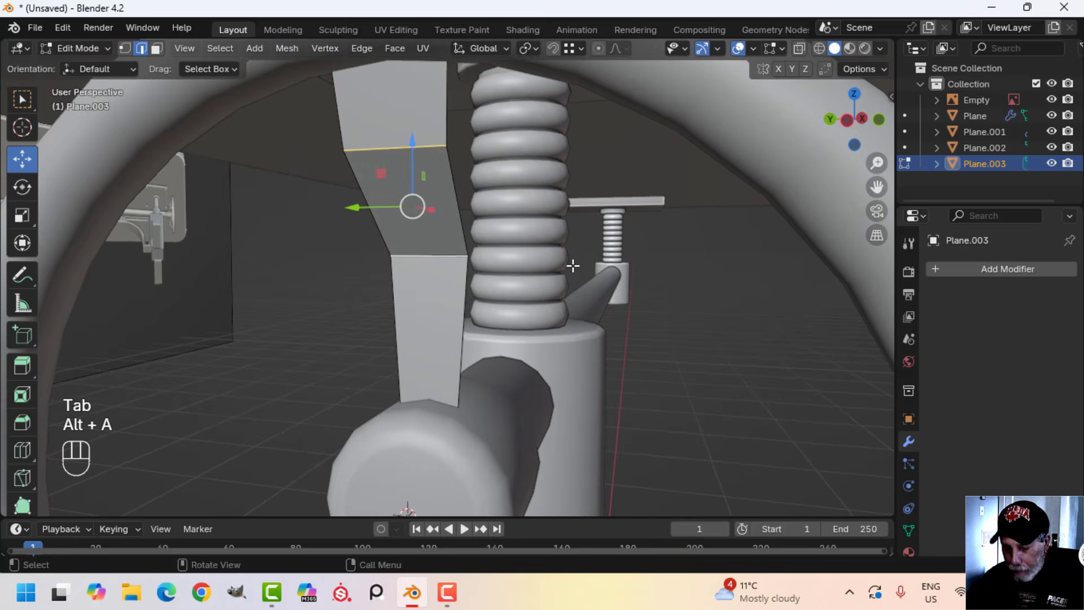
key(ctrl+b)
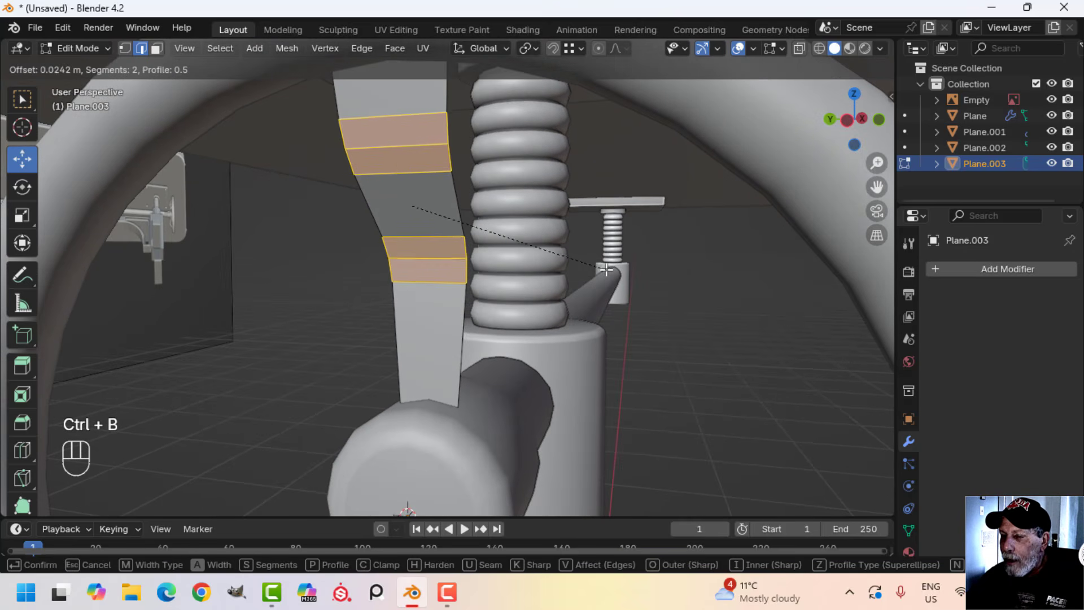
scroll(607, 270, up, 2)
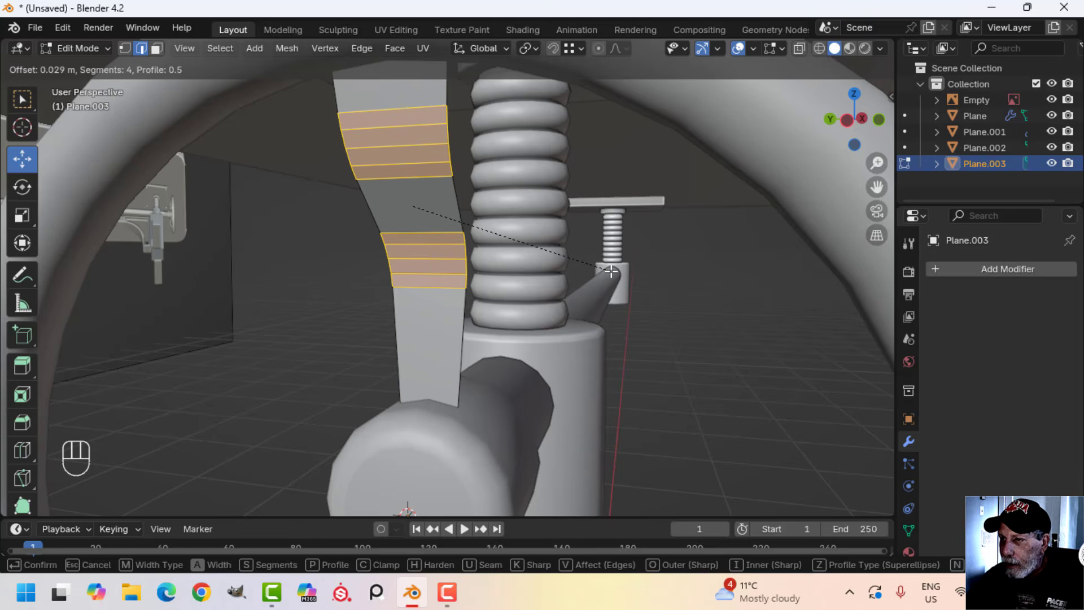
click(611, 271)
key(Tab)
Add a Solidify modifier to the spoke and set its thickness to 0.019 m
middle_drag(615, 262, 418, 273)
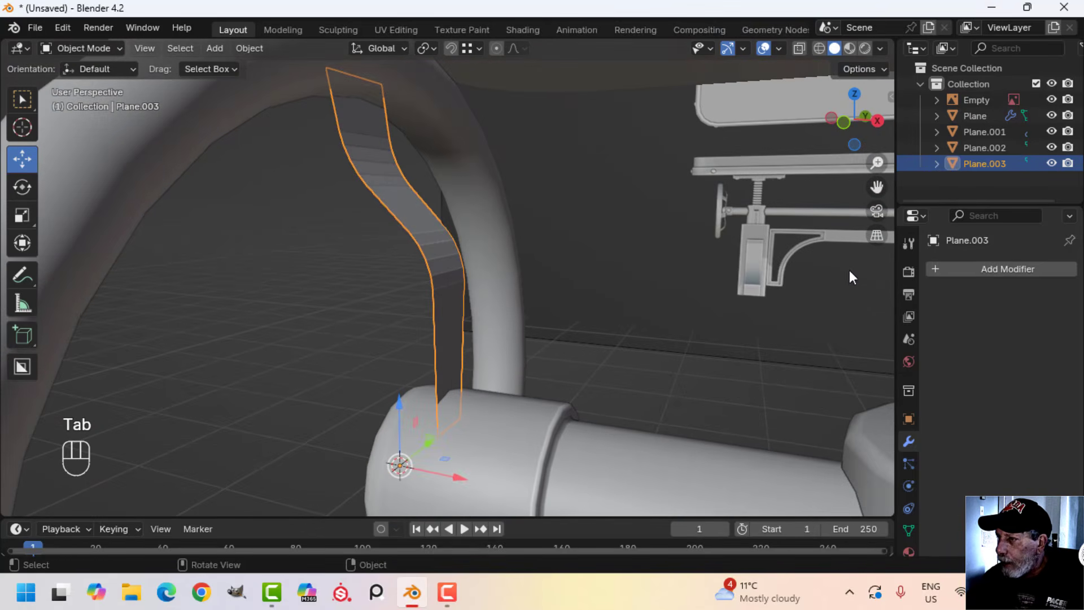
click(984, 270)
mouse_move(975, 271)
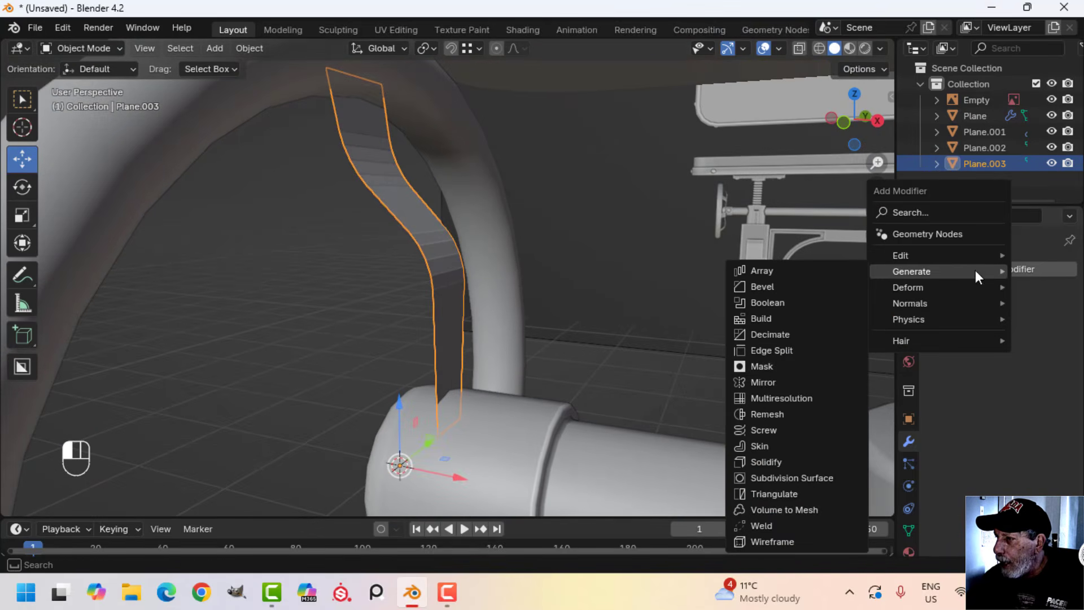
click(778, 462)
middle_drag(503, 281, 849, 324)
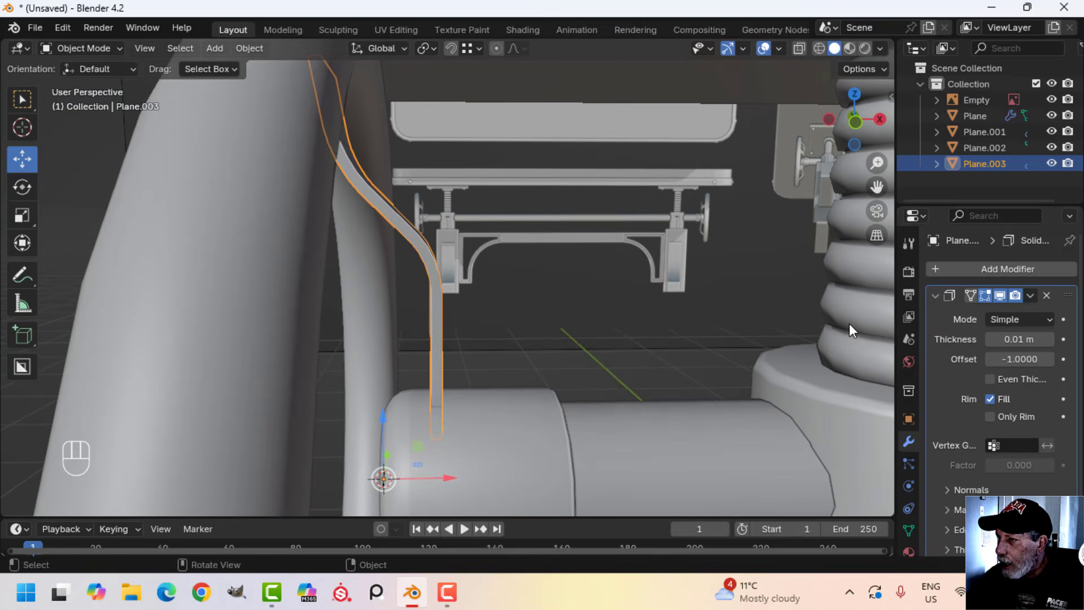
drag(1020, 338, 1043, 339)
Check the spoke's thickness unselected, reselect it and apply its Solidify modifier
key(alt+a)
middle_drag(547, 291, 592, 288)
click(424, 221)
scroll(571, 285, down, 3)
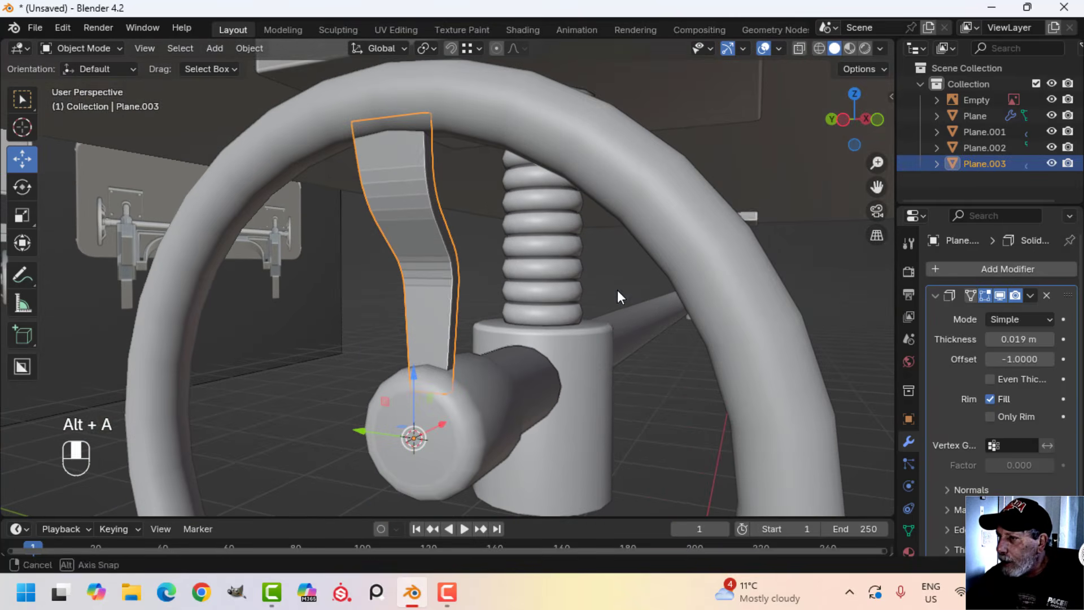
click(1030, 295)
click(960, 313)
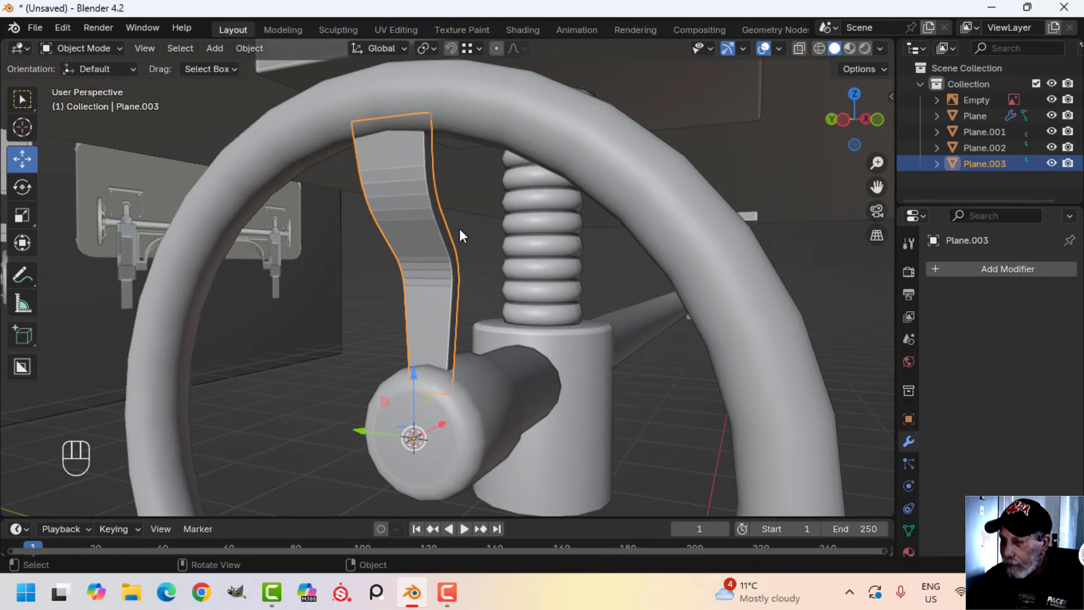
Isolate the spoke in local view and delete the faces at its upper and lower ends
key(slash)
key(Tab)
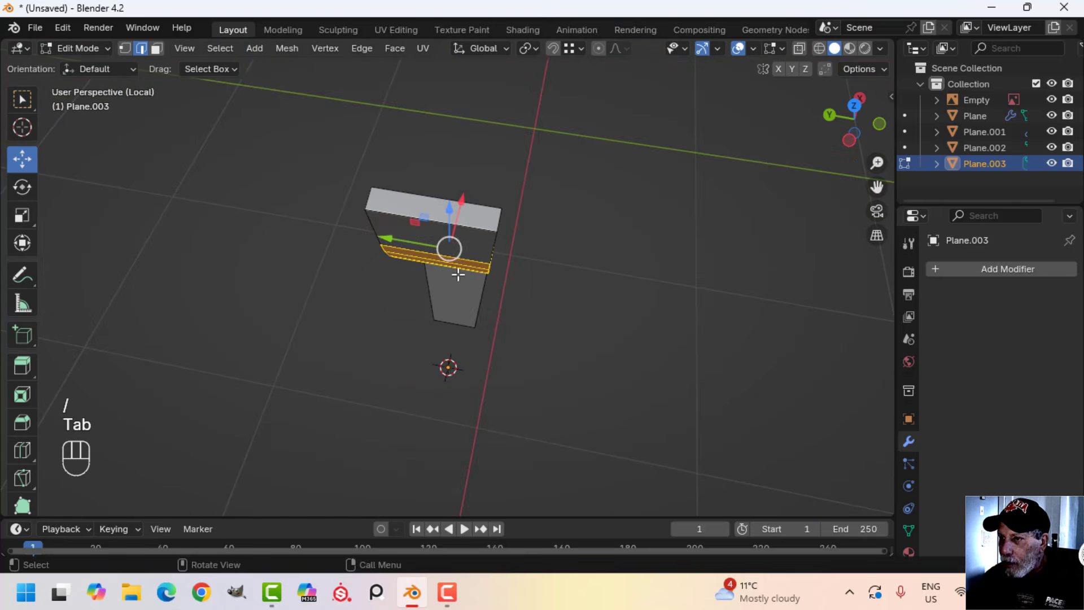
mouse_move(448, 232)
middle_down()
mouse_move(533, 324)
mouse_move(497, 167)
mouse_move(468, 236)
middle_up()
shift+click(497, 408)
key(x)
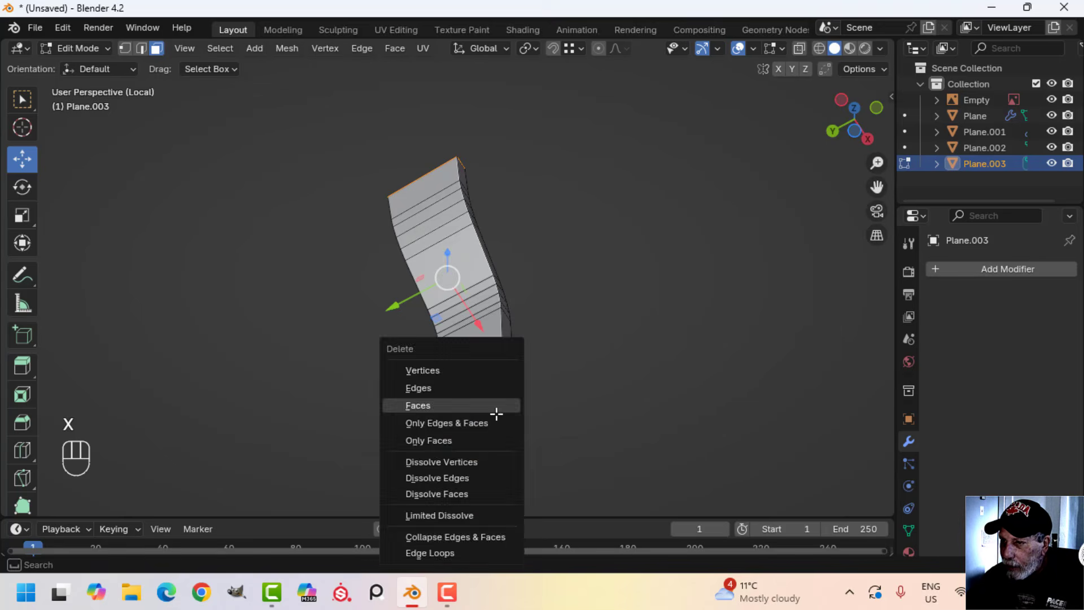
click(497, 408)
Bevel the spoke's long corner edges with 2 segments and a width of about 0.003 m
middle_drag(549, 363, 515, 421)
scroll(515, 420, up, 2)
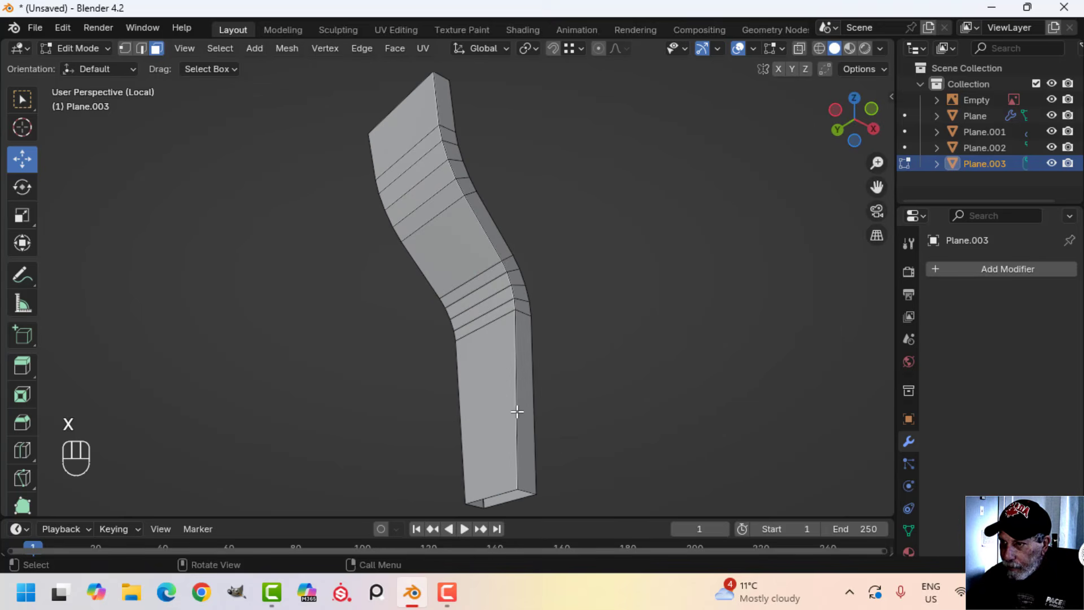
alt+shift+click(518, 380)
alt+shift+click(466, 371)
mouse_move(533, 361)
middle_down()
mouse_move(460, 404)
mouse_move(445, 431)
mouse_move(524, 344)
mouse_move(549, 360)
middle_up()
key(ctrl+b)
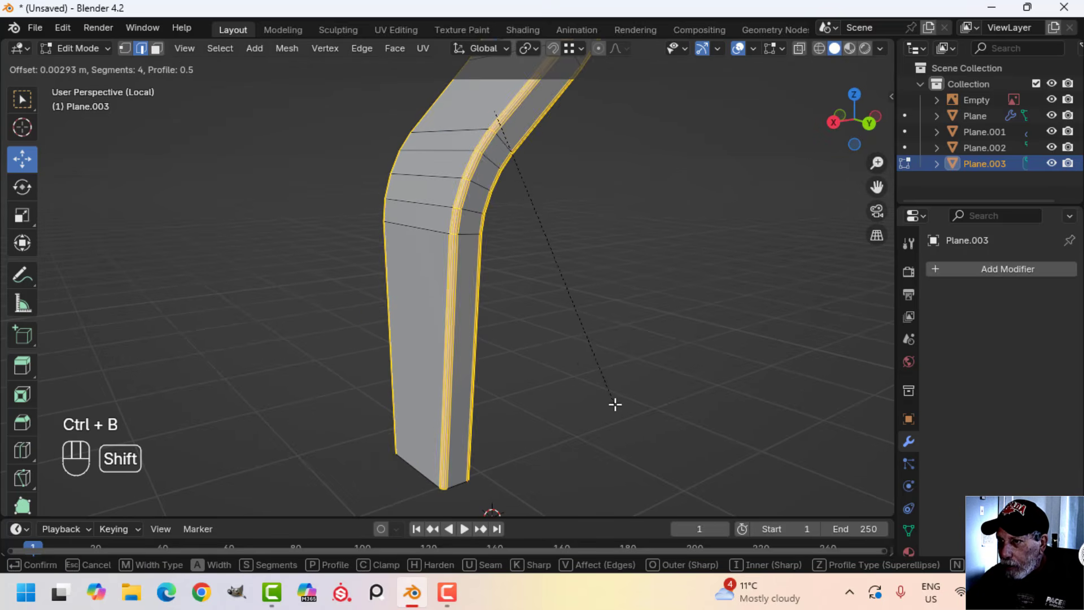
scroll(614, 406, down, 2)
click(613, 406)
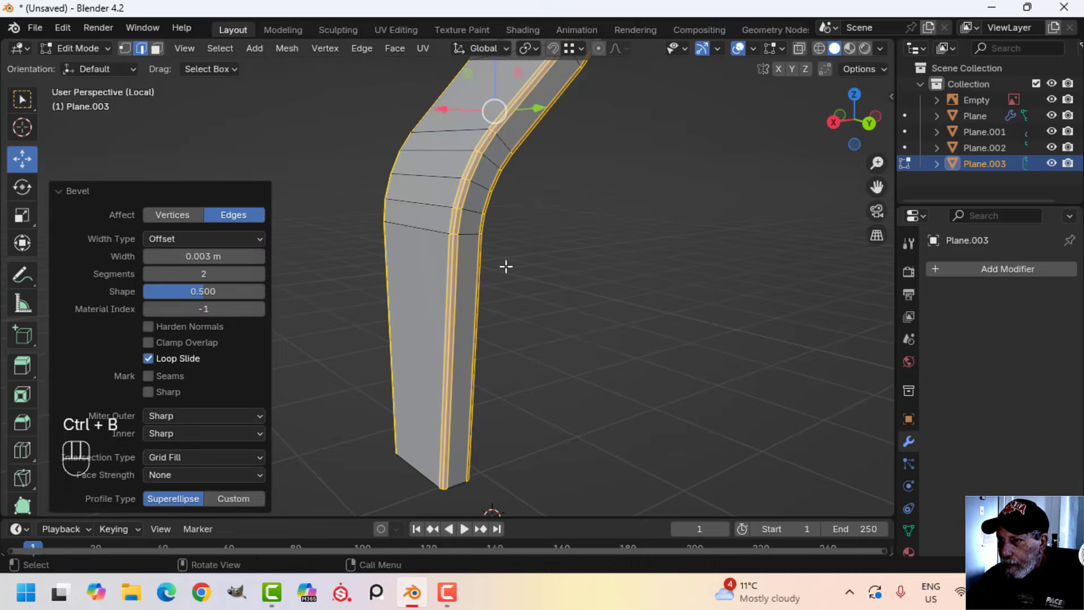
Apply smooth shading to the spoke, deselect it and leave local view
key(Tab)
right_click(460, 158)
click(356, 101)
key(alt+a)
middle_drag(480, 139, 642, 291)
key(slash)
middle_drag(535, 305, 533, 268)
scroll(541, 323, down, 2)
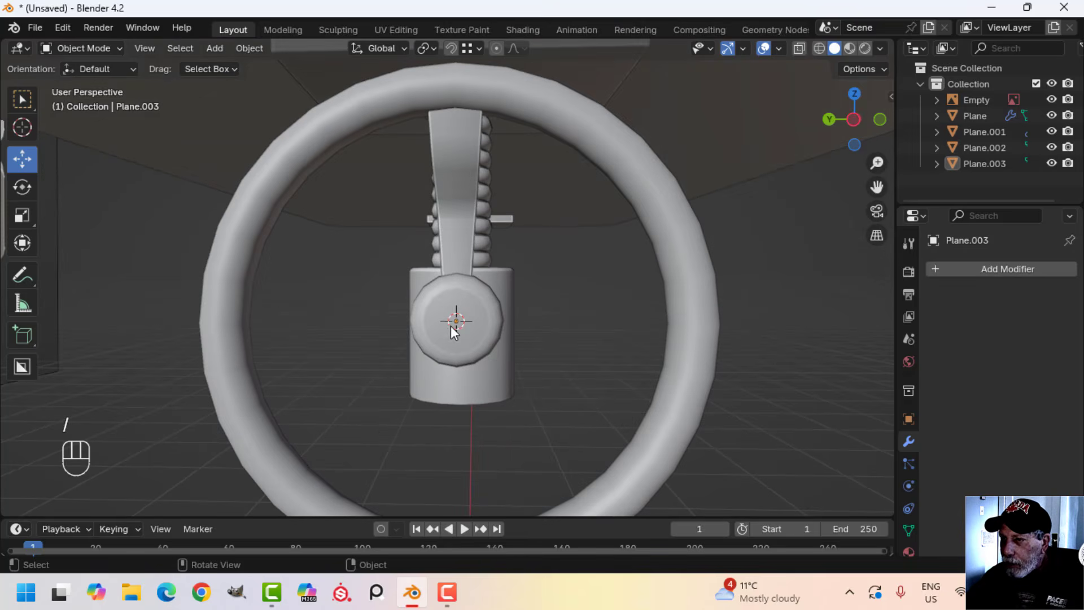
In left view, select all of the spoke's geometry in Edit Mode and set the pivot point to the 3D cursor
key(ctrl+KP_3)
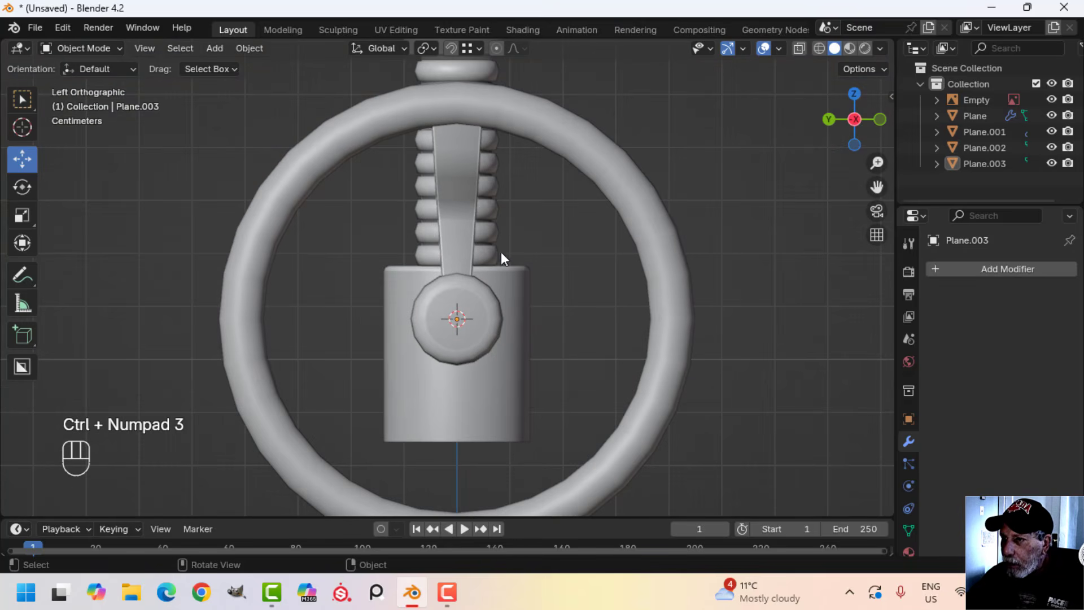
click(455, 181)
key(Tab)
key(a)
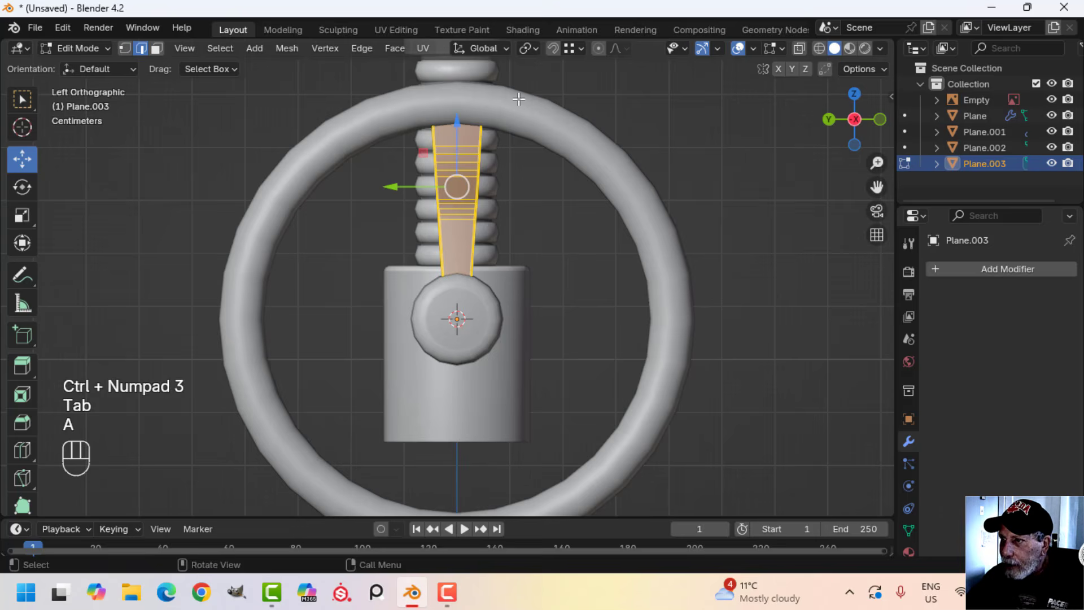
click(526, 45)
click(550, 104)
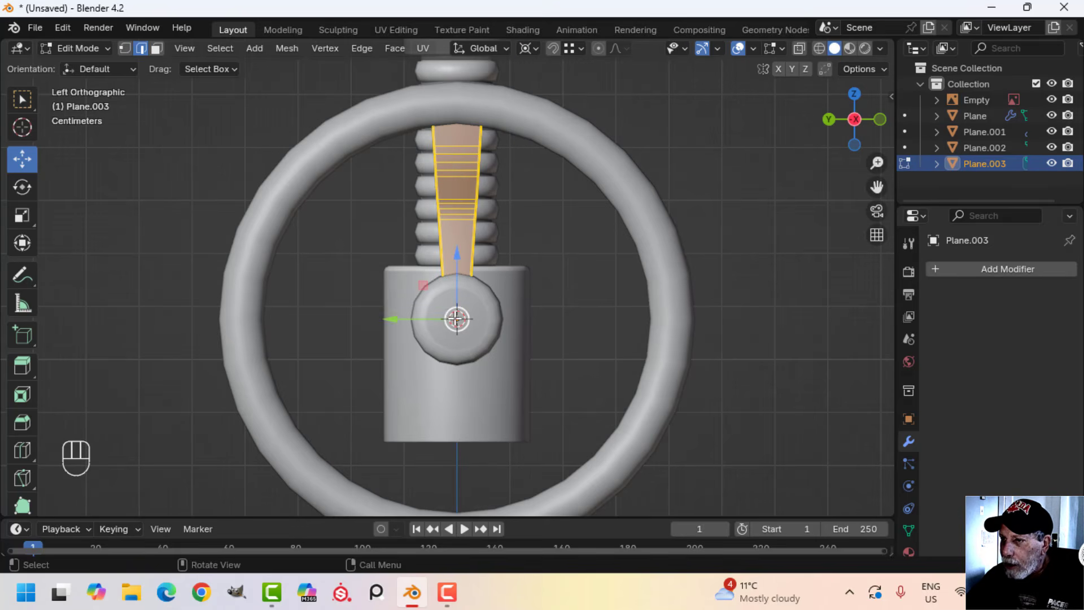
Spin the selected spoke about the X axis around the hub centre through about 163°
scroll(22, 201, down, 3)
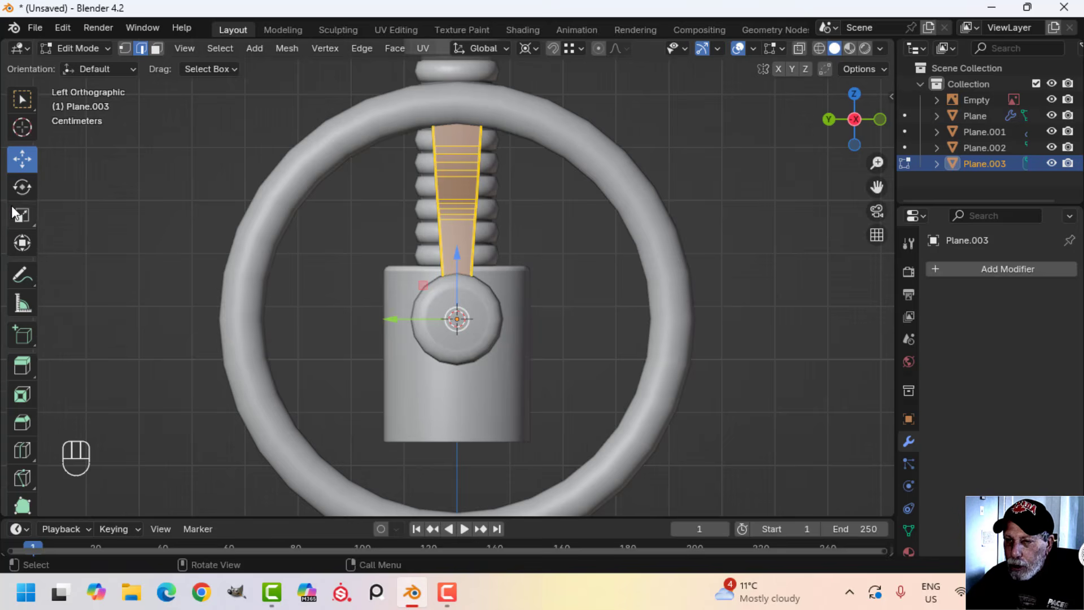
scroll(10, 218, down, 5)
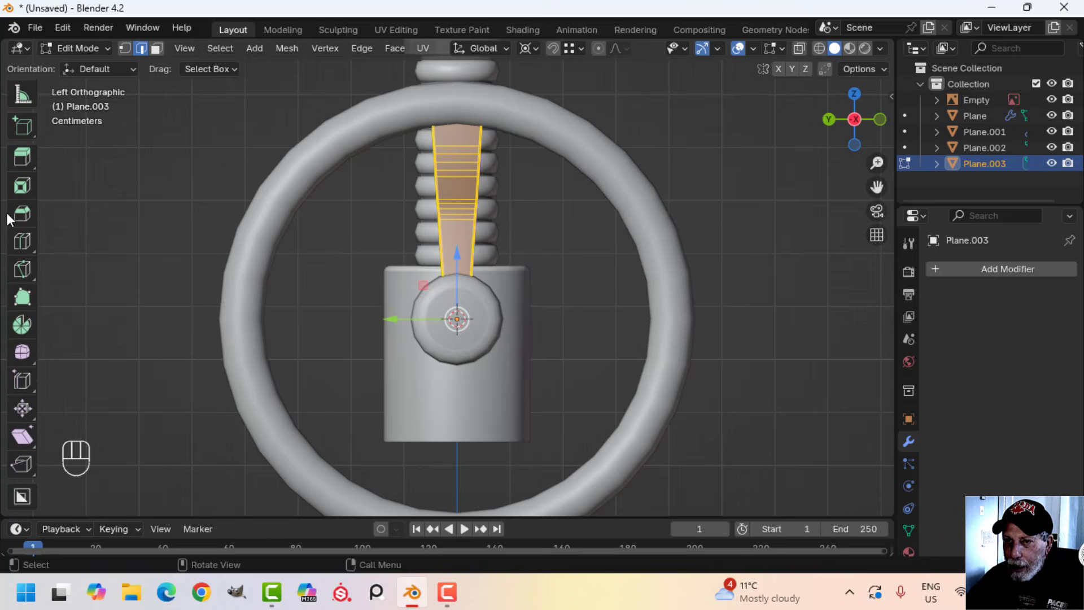
click(20, 327)
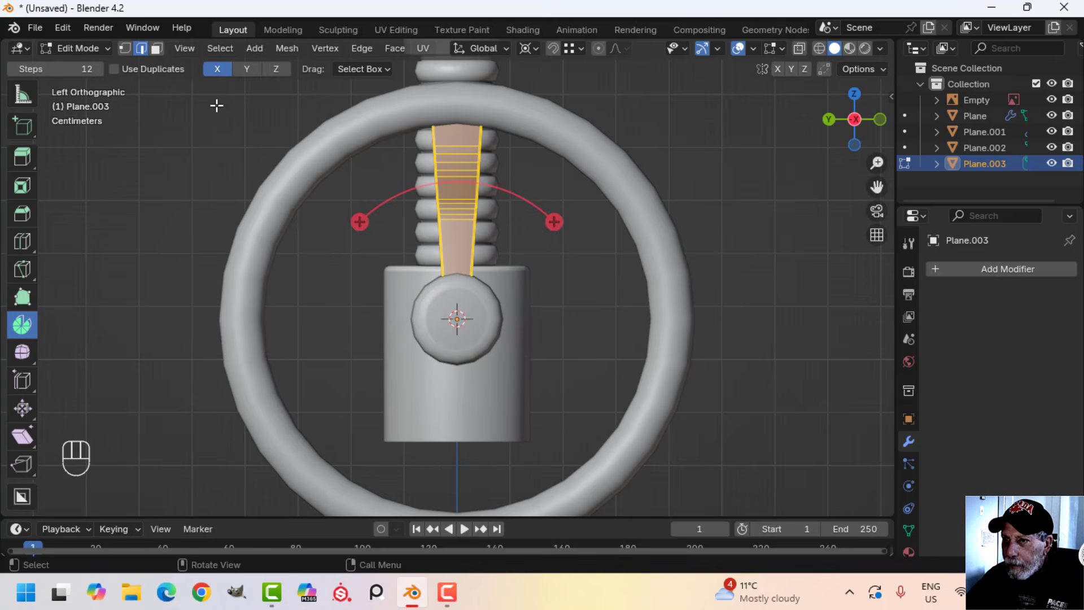
click(242, 69)
click(279, 69)
click(218, 69)
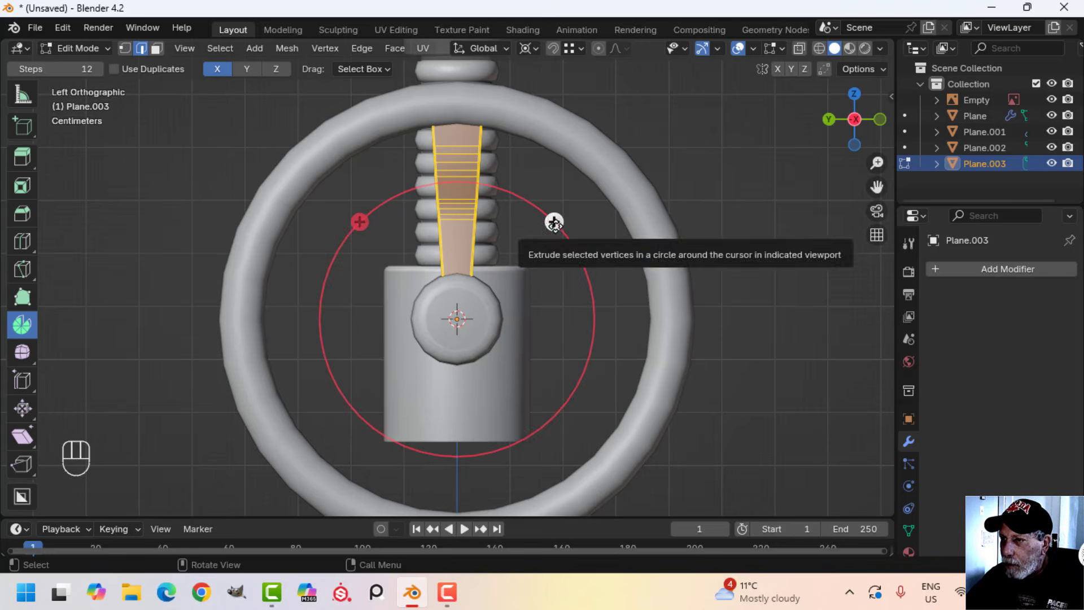
drag(555, 221, 385, 407)
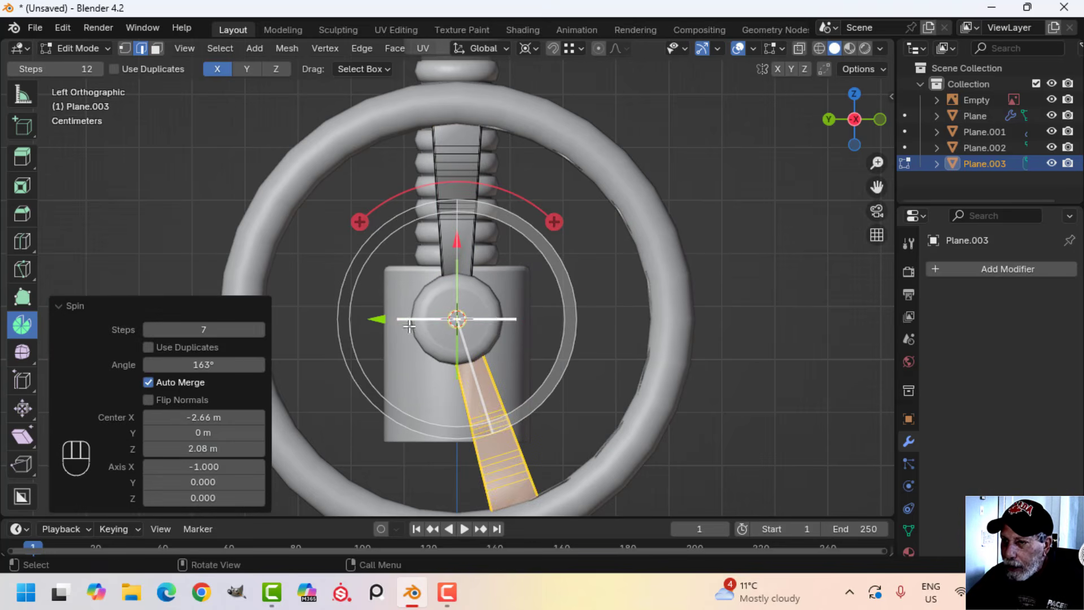
Set the spin to 7 steps, enable duplicates and set the angle to 360° to distribute the spokes around the hub
click(189, 333)
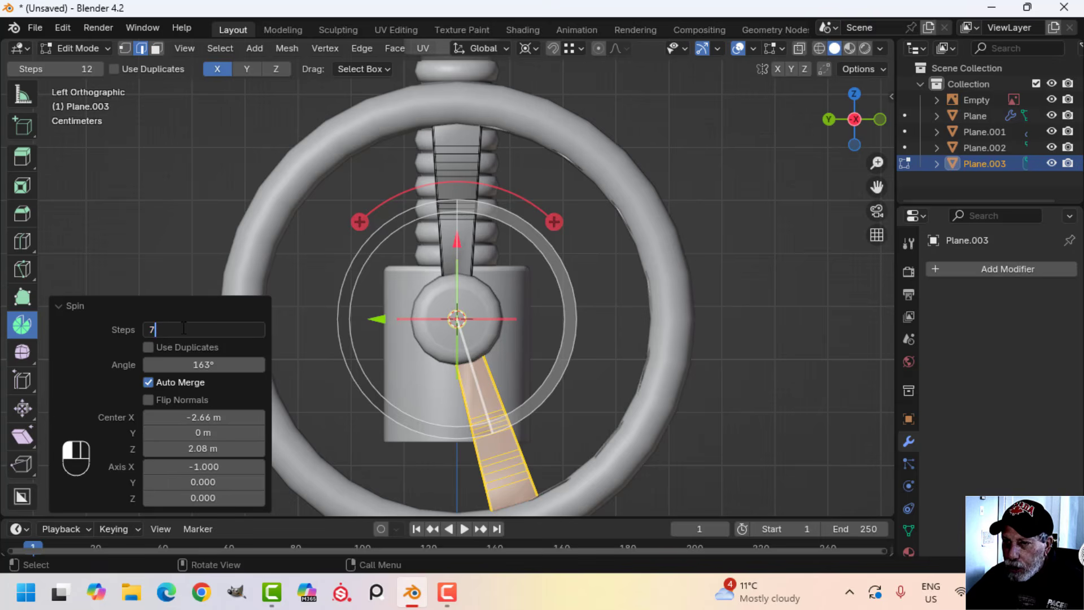
key(Return)
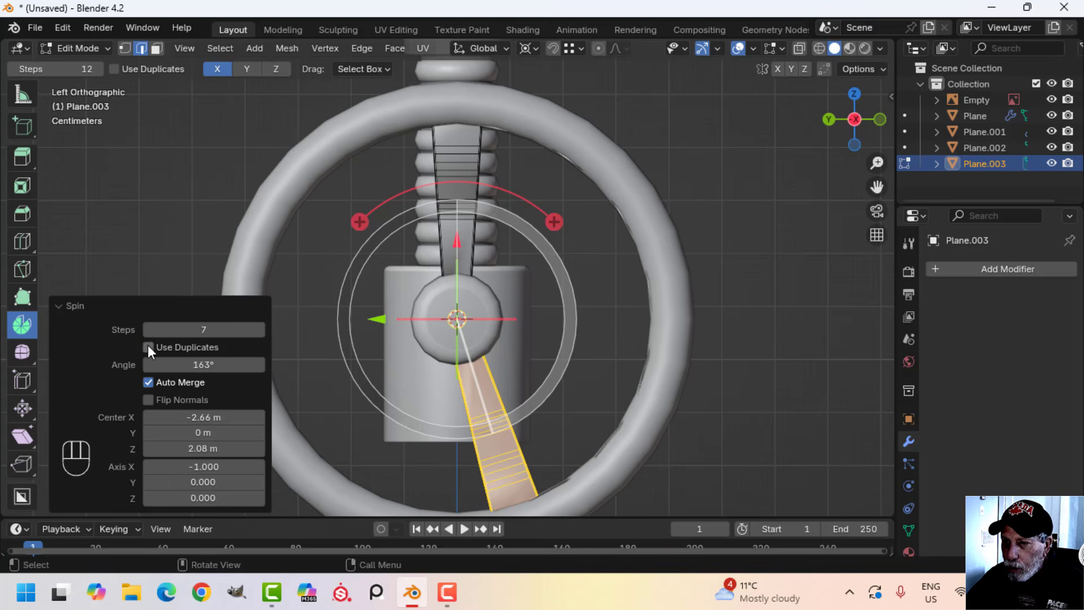
click(148, 347)
click(187, 399)
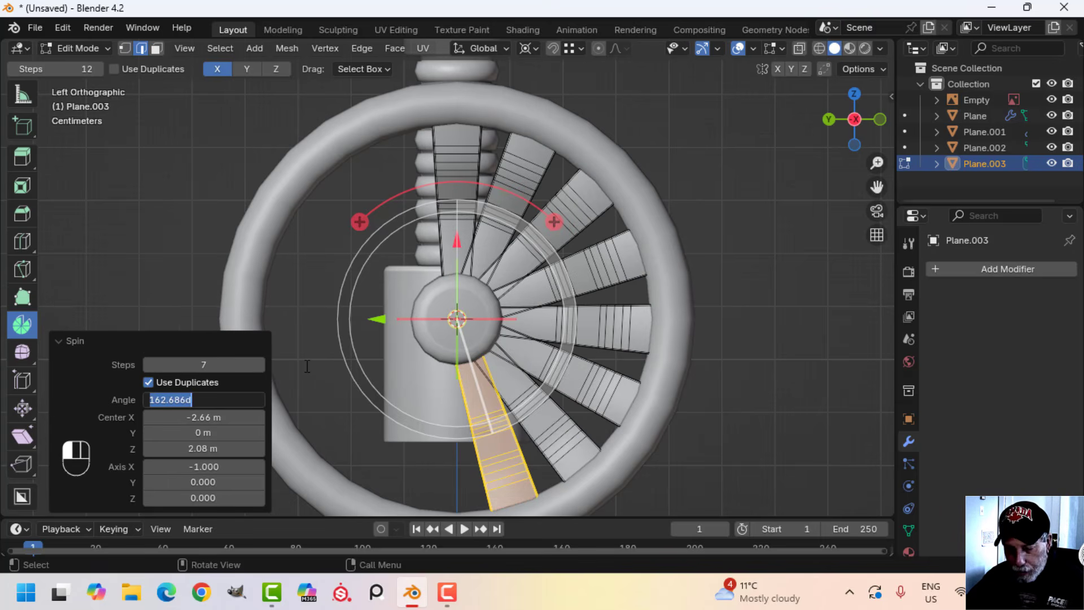
key(Return)
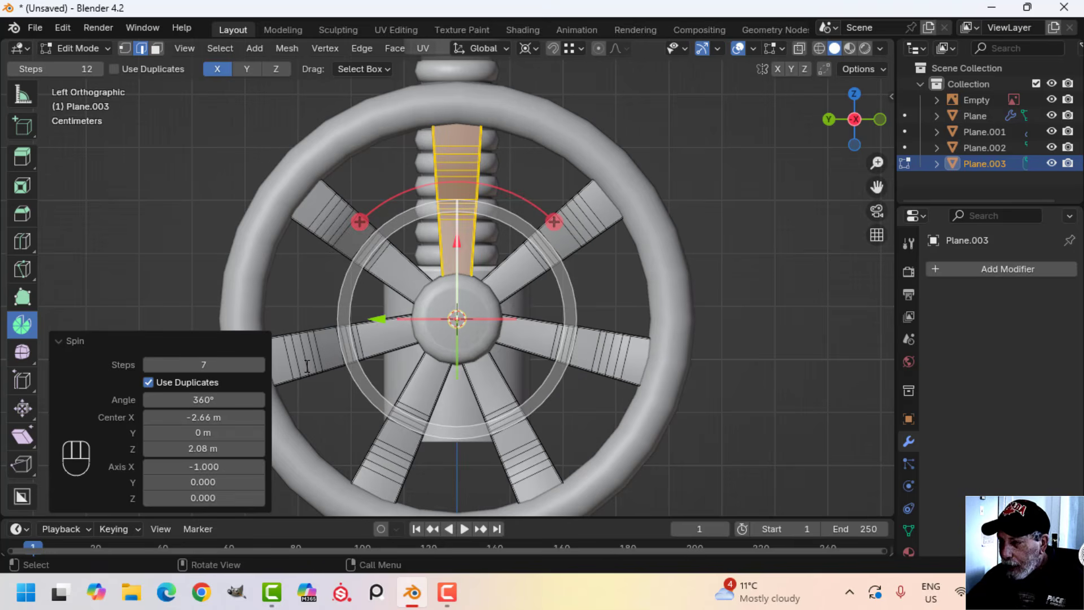
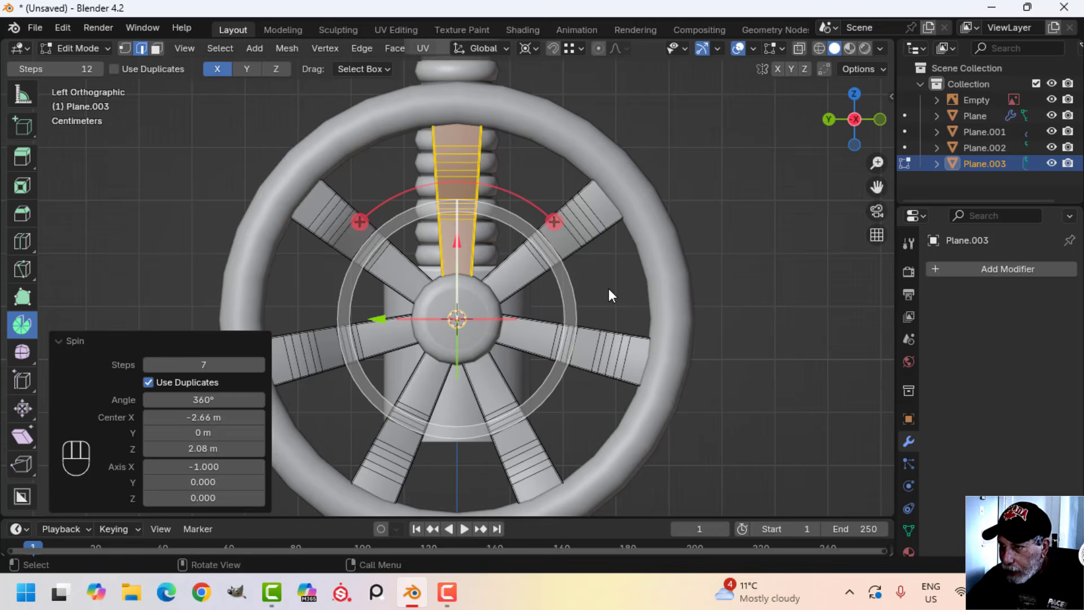
Merge all the spokes' vertices by distance, switch to the Move tool, leave Edit Mode and deselect everything
key(a)
key(m)
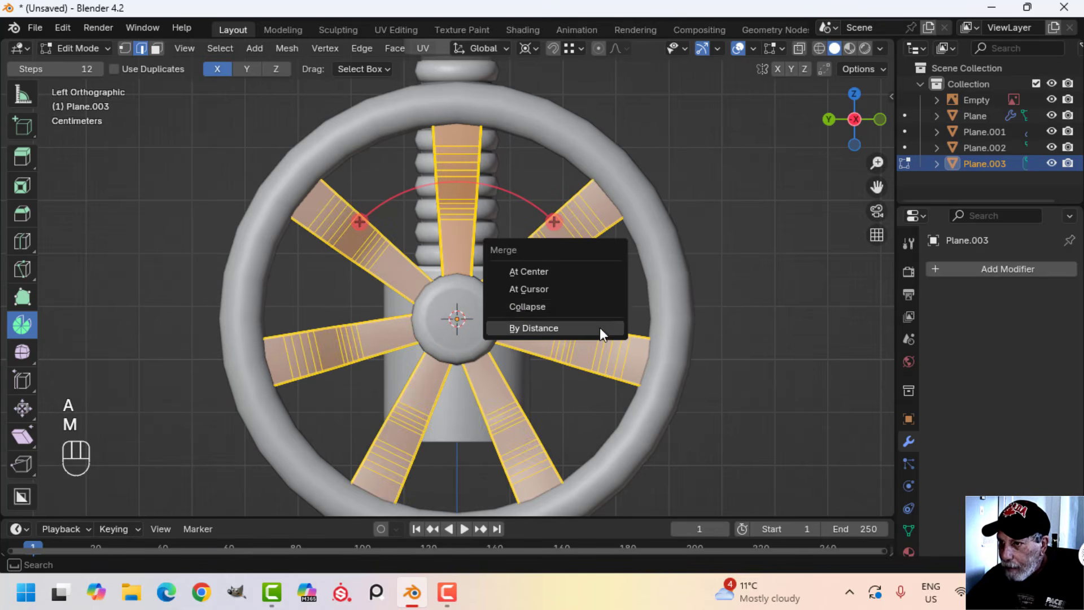
click(541, 328)
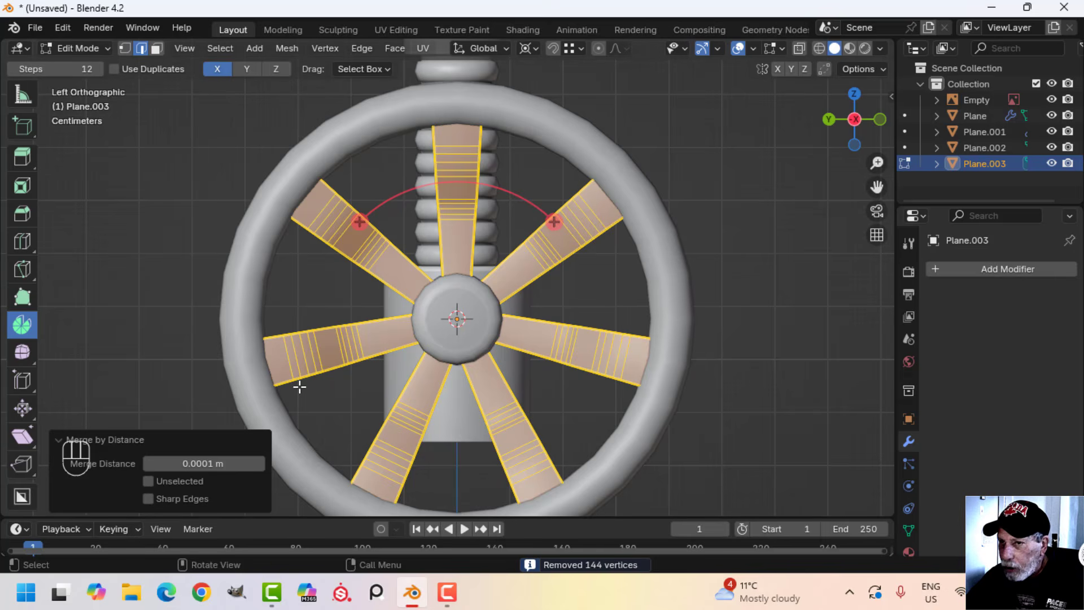
scroll(21, 184, up, 6)
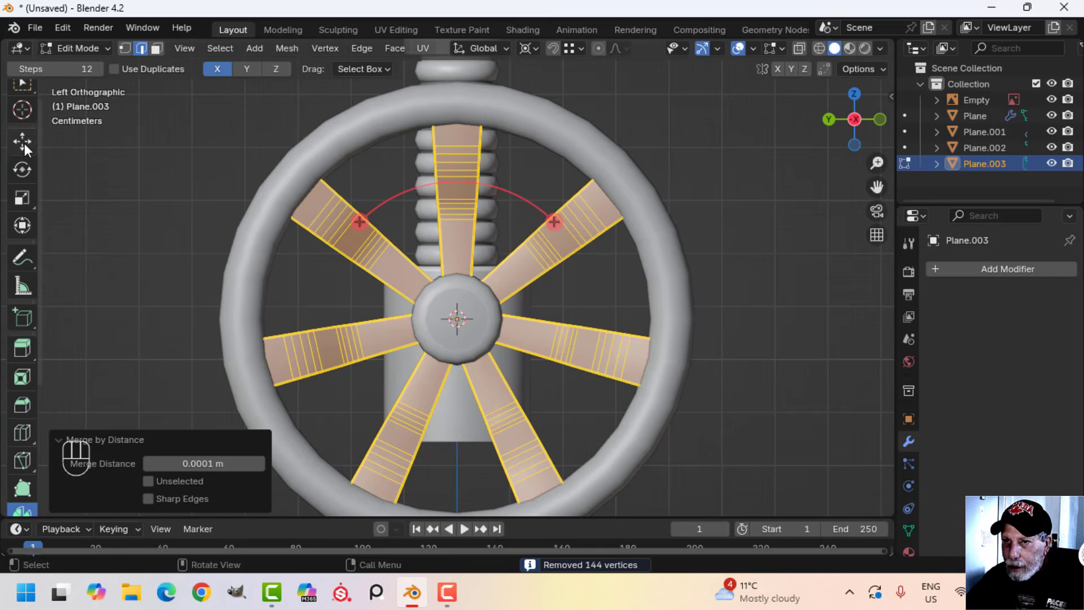
click(25, 143)
key(alt+a)
key(Tab)
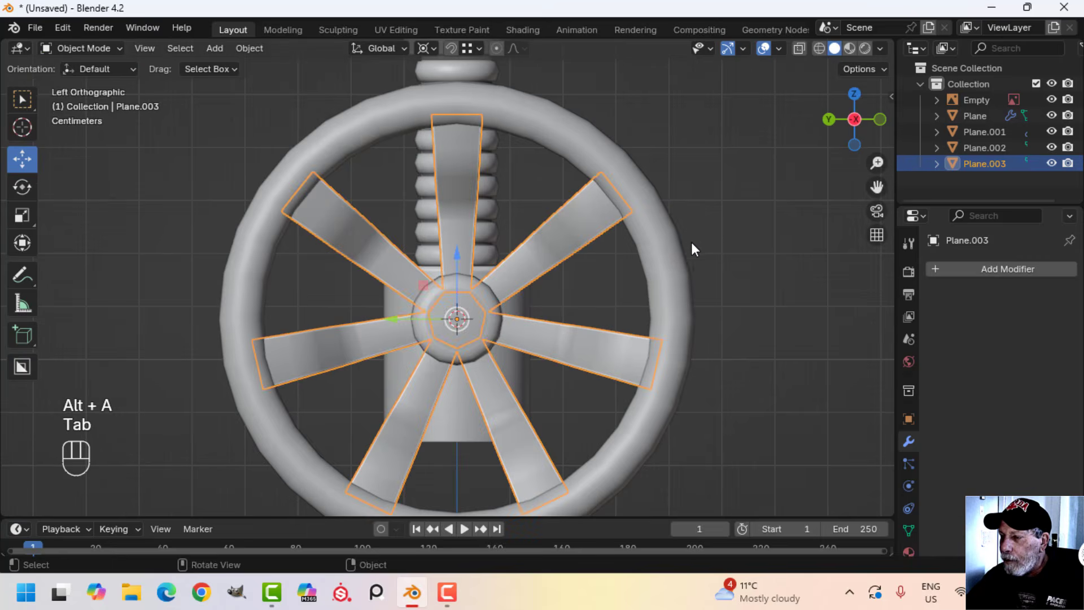
key(alt+a)
Join the spokes and the handwheel rim into the crank shaft object so its X mirror applies to them, and deselect it
middle_drag(692, 241, 502, 270)
scroll(474, 296, up, 2)
scroll(456, 281, down, 2)
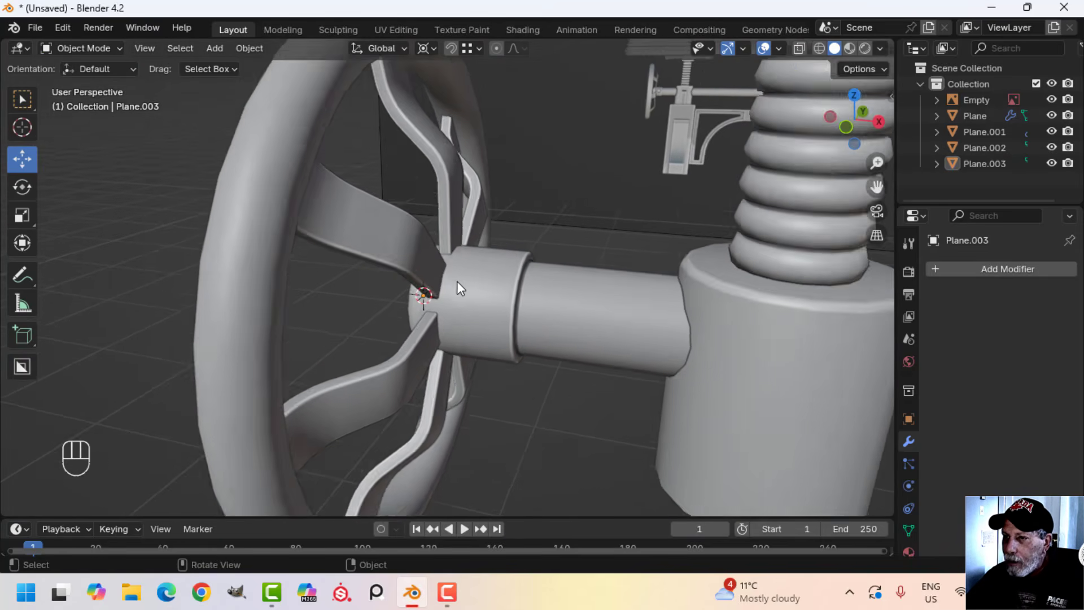
click(334, 207)
shift+click(405, 239)
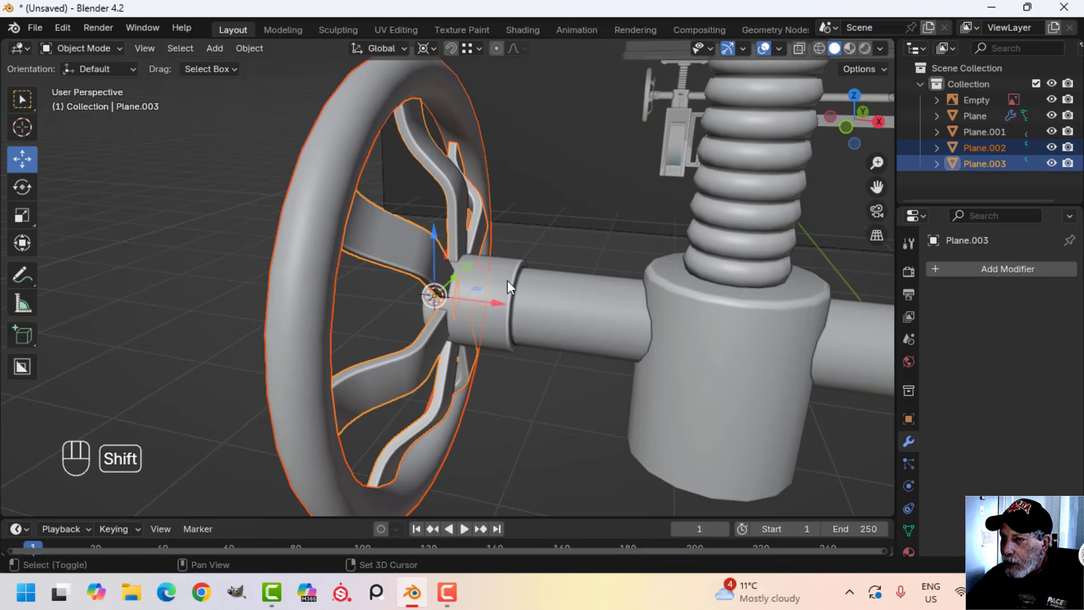
shift+click(497, 277)
middle_drag(535, 246, 365, 234)
key(ctrl+j)
scroll(548, 258, down, 5)
scroll(555, 268, up, 4)
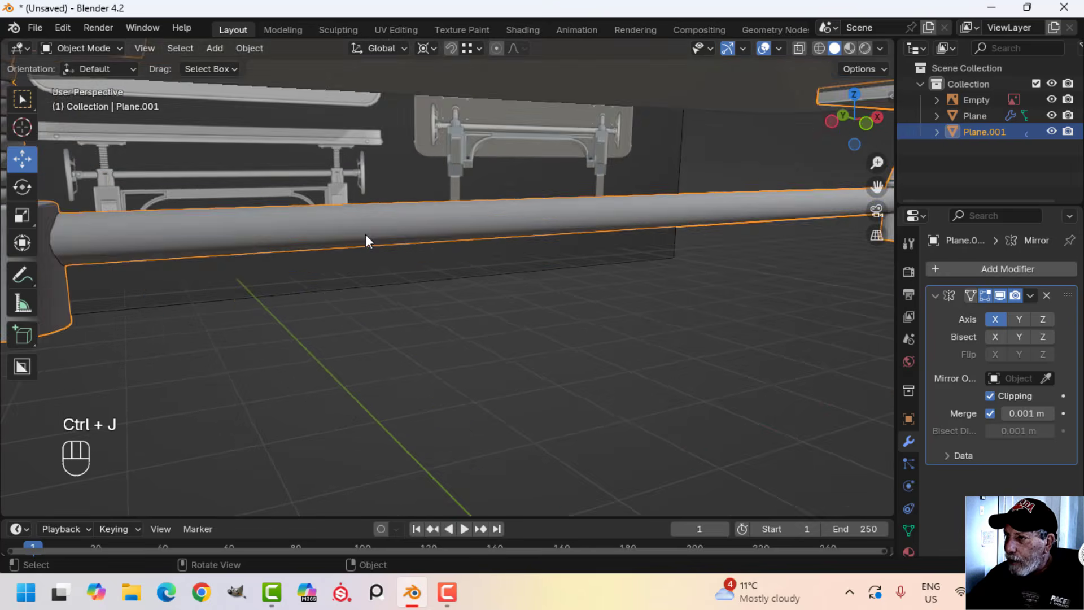
scroll(442, 238, down, 4)
key(alt+a)
middle_drag(483, 243, 508, 231)
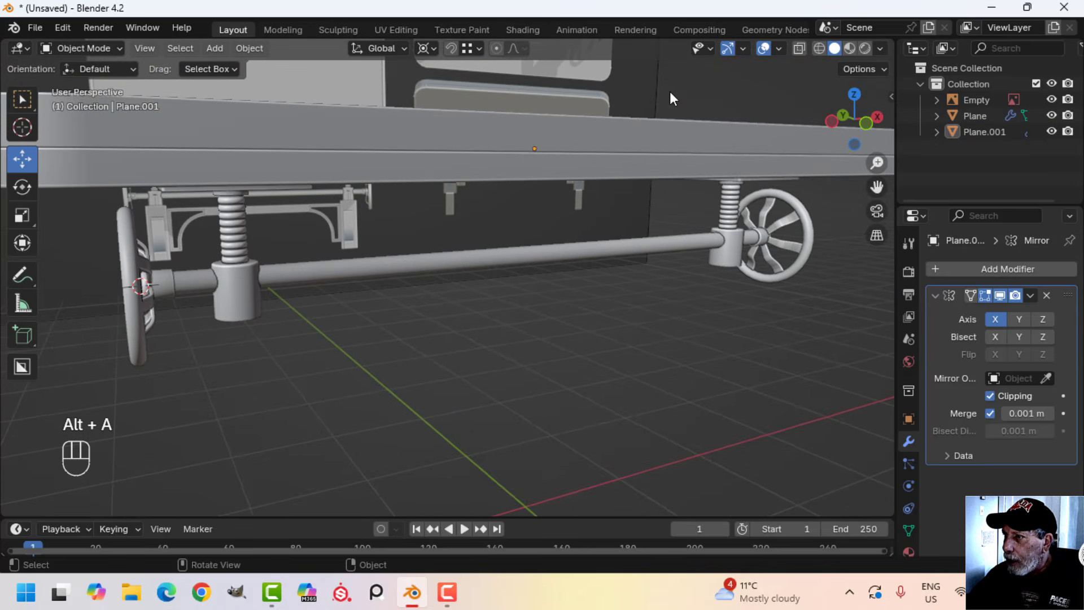
Compare the handwheel, screw and hub with the reference in front view, using wireframe and solid shading
click(779, 49)
click(720, 337)
click(719, 337)
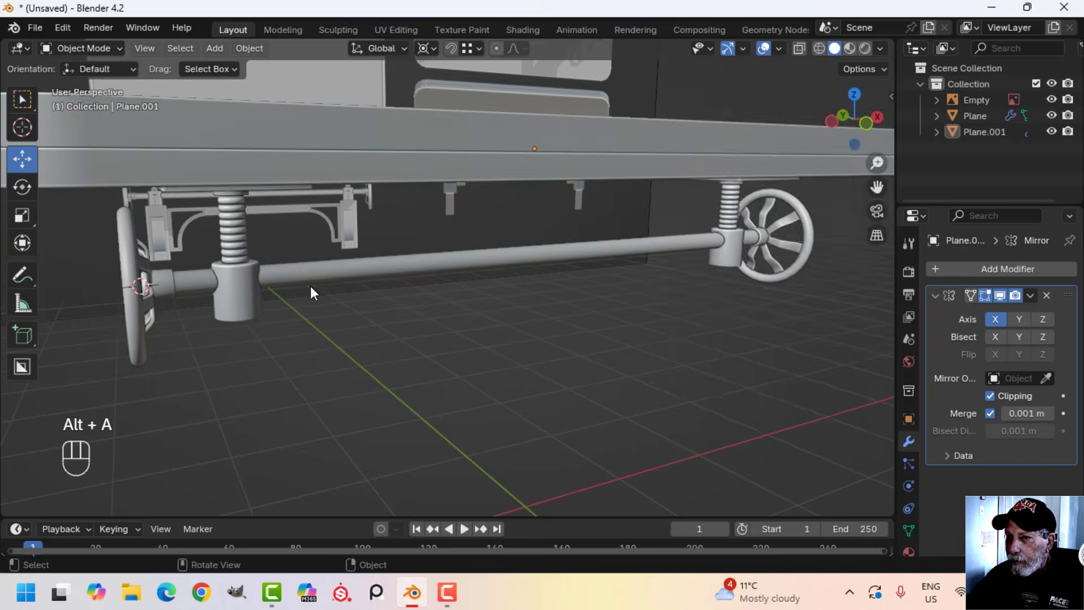
middle_drag(310, 284, 408, 273)
key(KP_1)
scroll(513, 298, up, 4)
shift+middle_drag(513, 298, 429, 380)
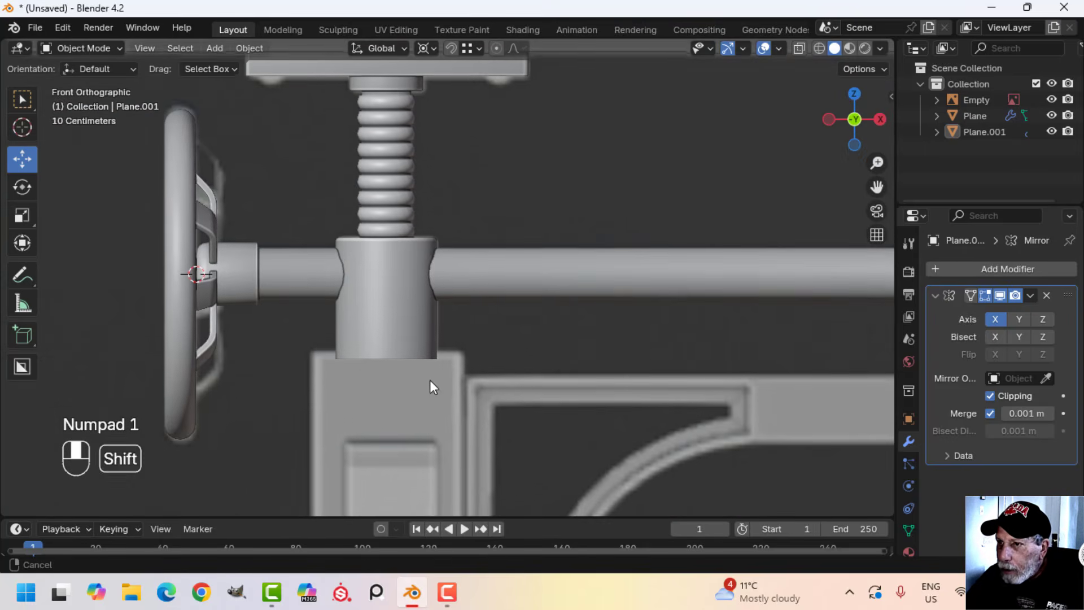
scroll(275, 183, up, 2)
shift+middle_drag(276, 184, 357, 206)
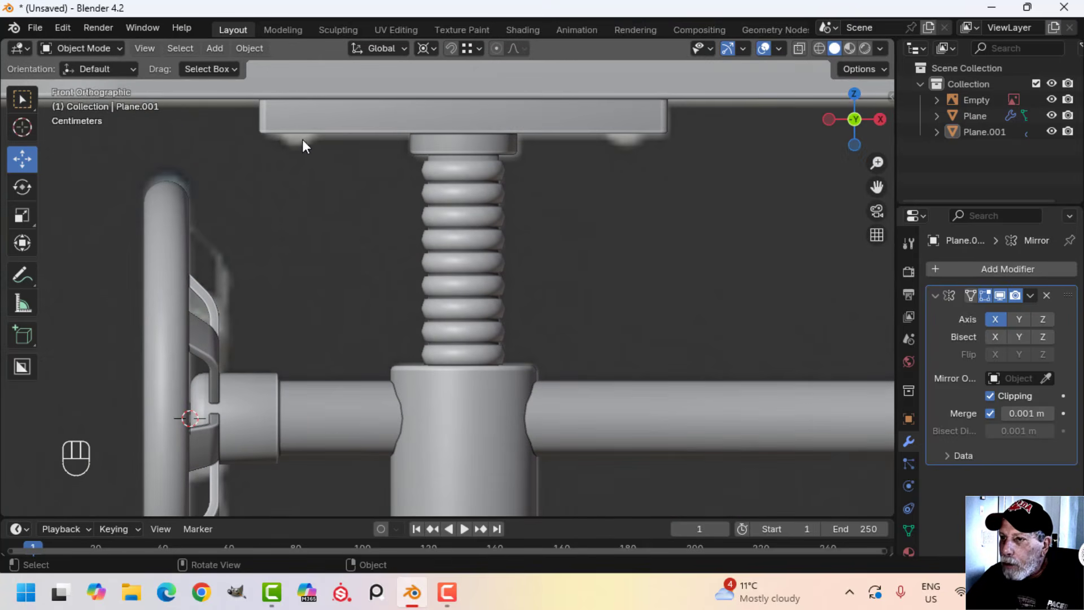
scroll(236, 421, down, 2)
shift+middle_drag(342, 436, 335, 360)
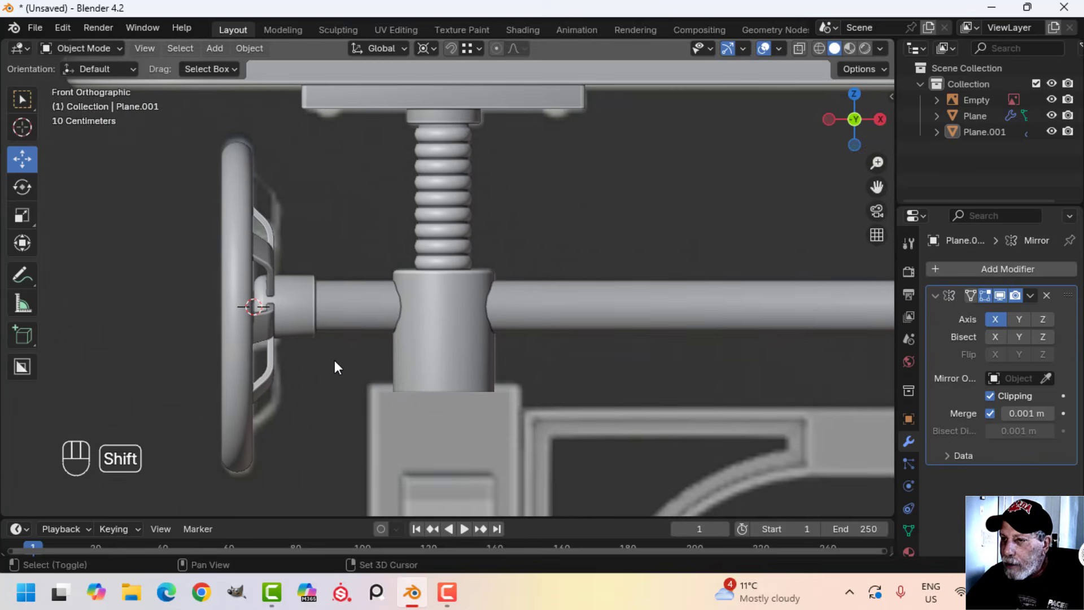
key(z)
click(236, 359)
scroll(287, 354, up, 2)
scroll(172, 313, up, 1)
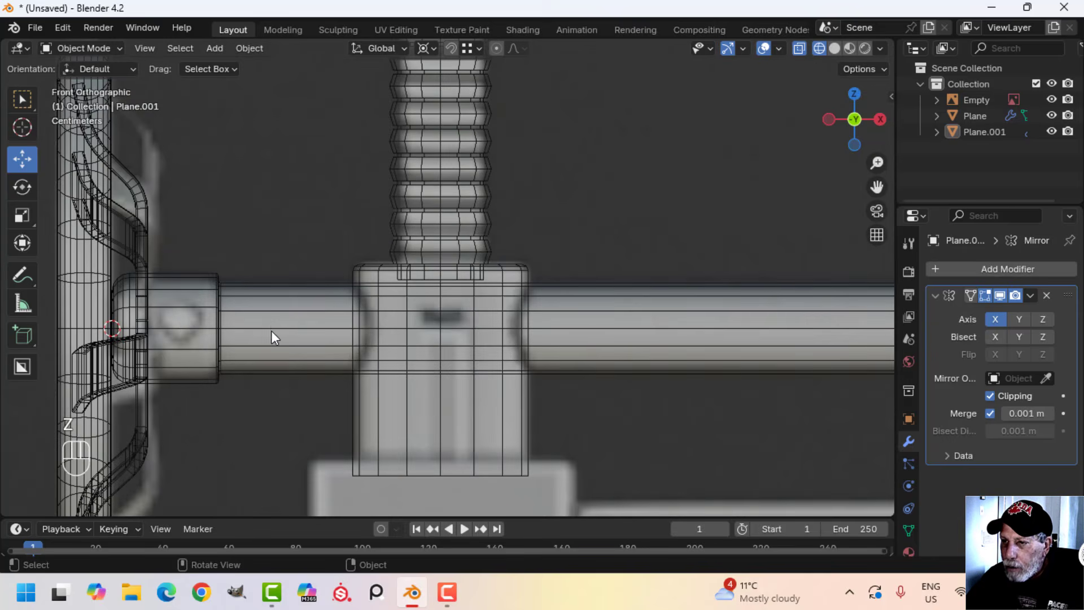
key(z)
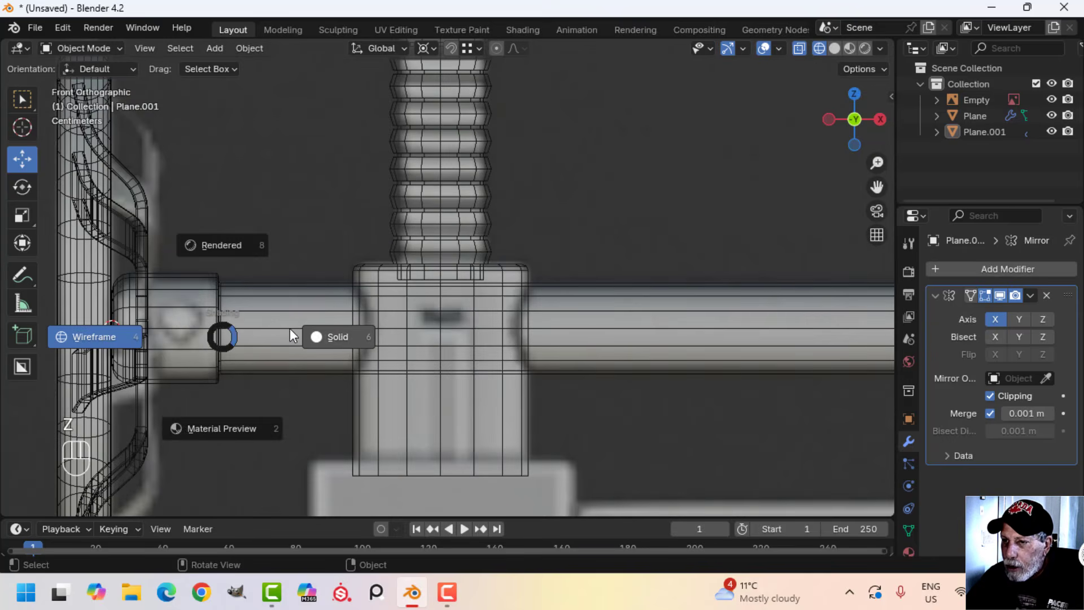
click(320, 335)
scroll(402, 368, down, 5)
shift+middle_drag(401, 367, 361, 315)
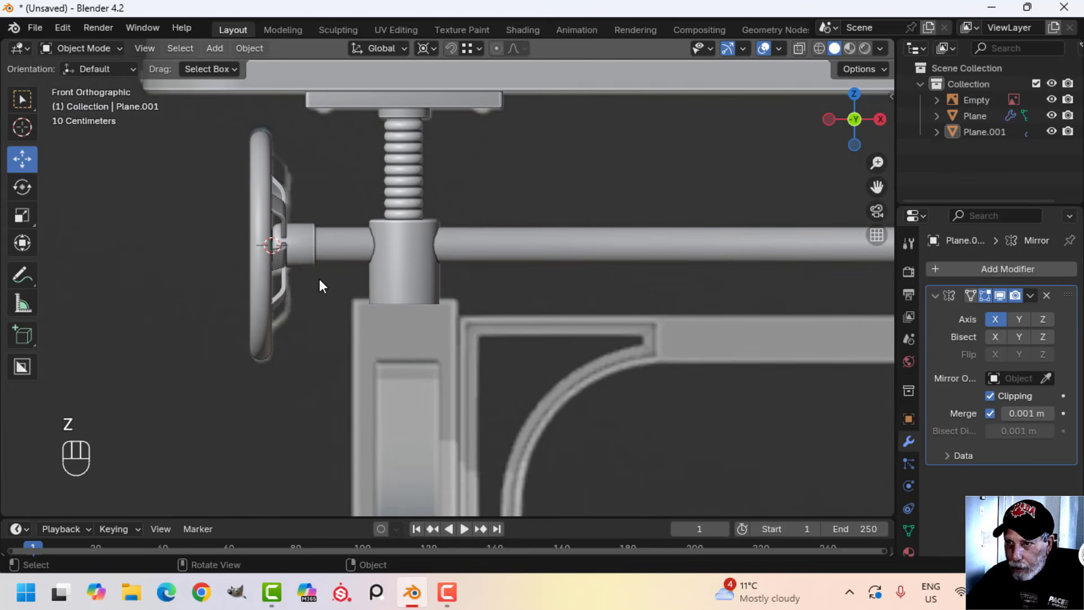
Add a UV sphere with 12 segments and 12 rings at the 3D cursor in the handwheel hub
key(shift+a)
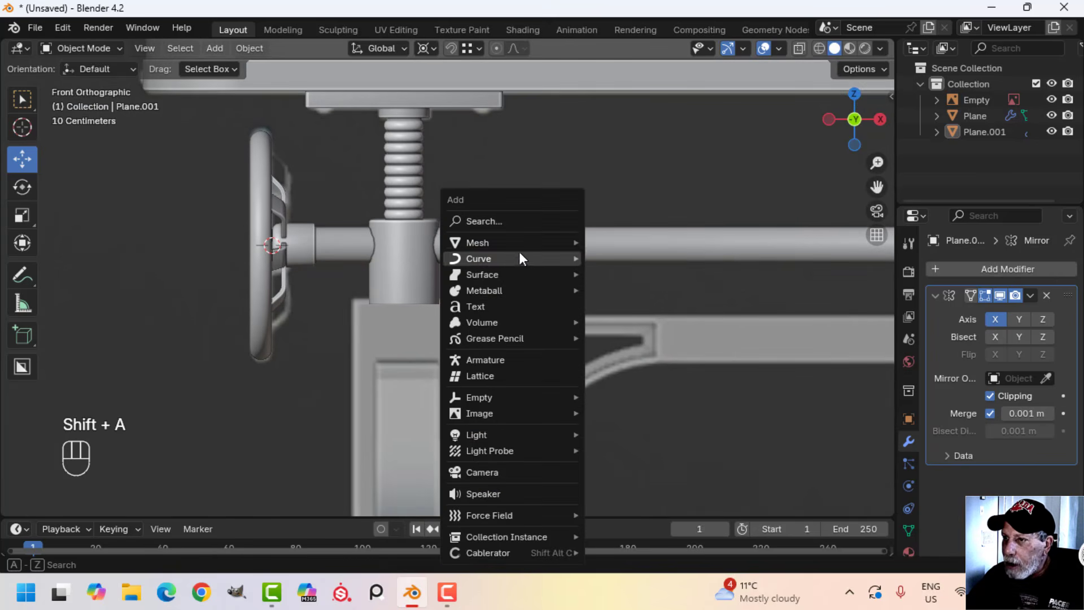
mouse_move(576, 241)
click(647, 289)
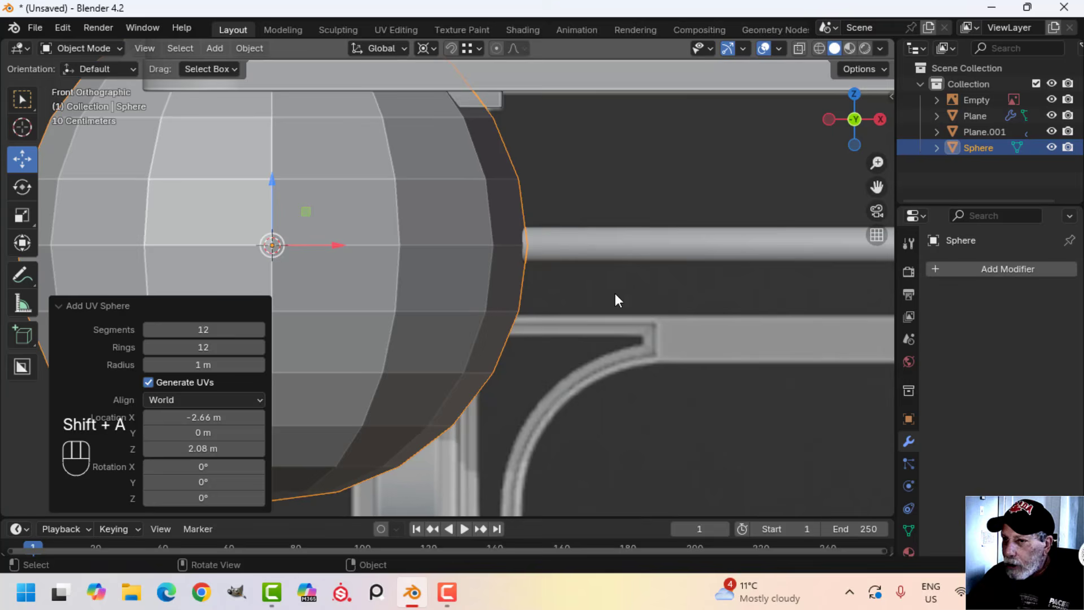
click(226, 331)
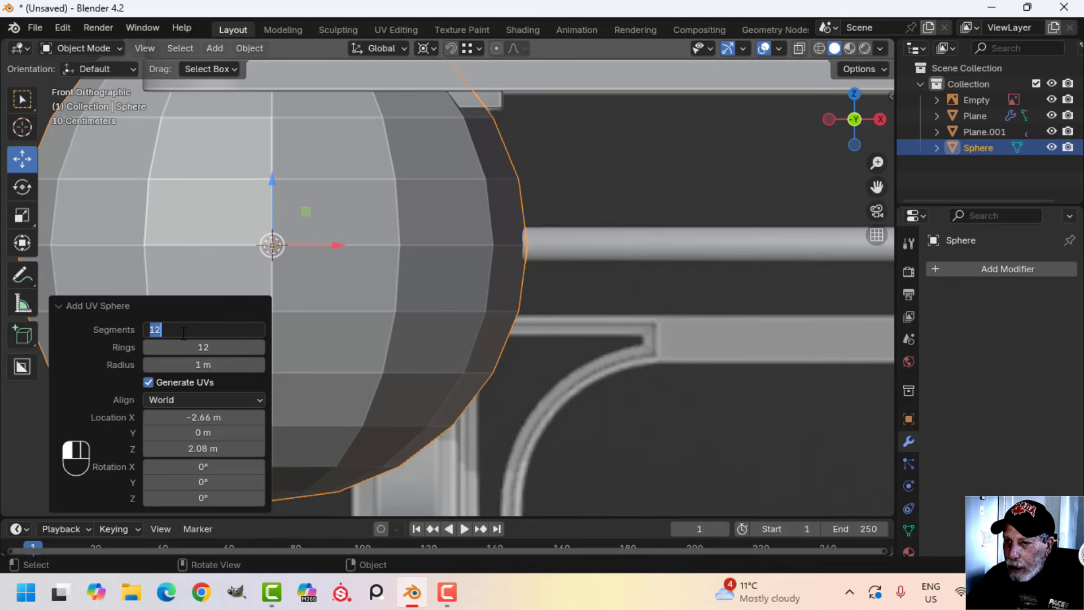
key(Escape)
scroll(413, 340, down, 4)
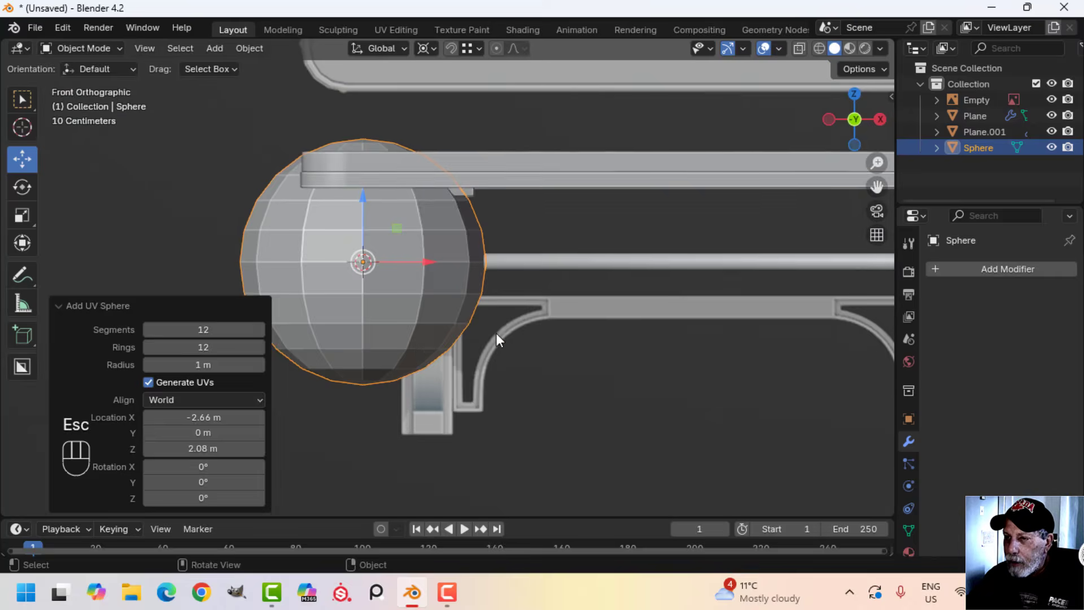
In Edit Mode with wireframe shading, scale the sphere's geometry down around the handwheel hub
key(Tab)
key(z)
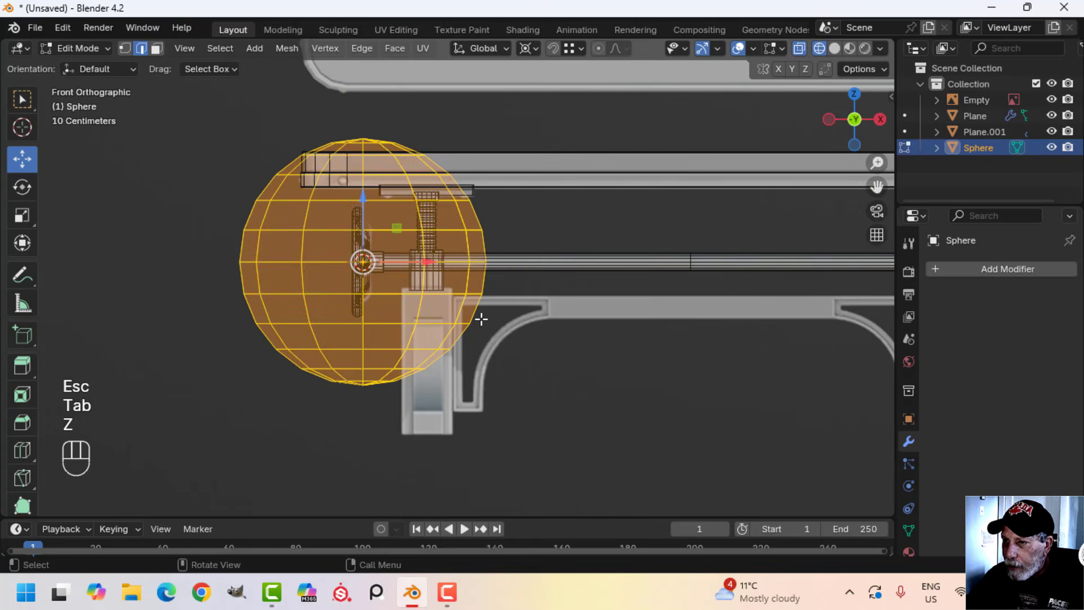
scroll(546, 309, up, 2)
key(s)
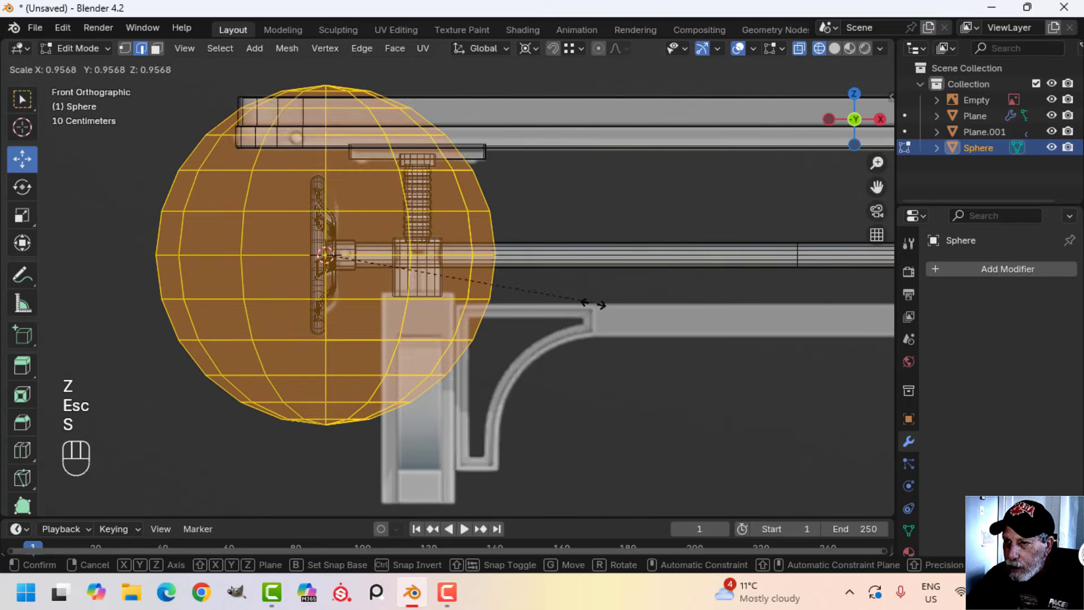
click(357, 293)
scroll(342, 298, up, 2)
shift+middle_drag(341, 298, 490, 333)
Select the lower vertices of the sphere and delete them to leave its upper half
key(1)
scroll(477, 329, up, 2)
key(alt+a)
key(b)
drag(509, 363, 213, 266)
key(x)
click(184, 232)
Flatten the whole half sphere to about 0.7 along Z and scale it uniformly by 0.571
key(a)
scroll(462, 308, up, 2)
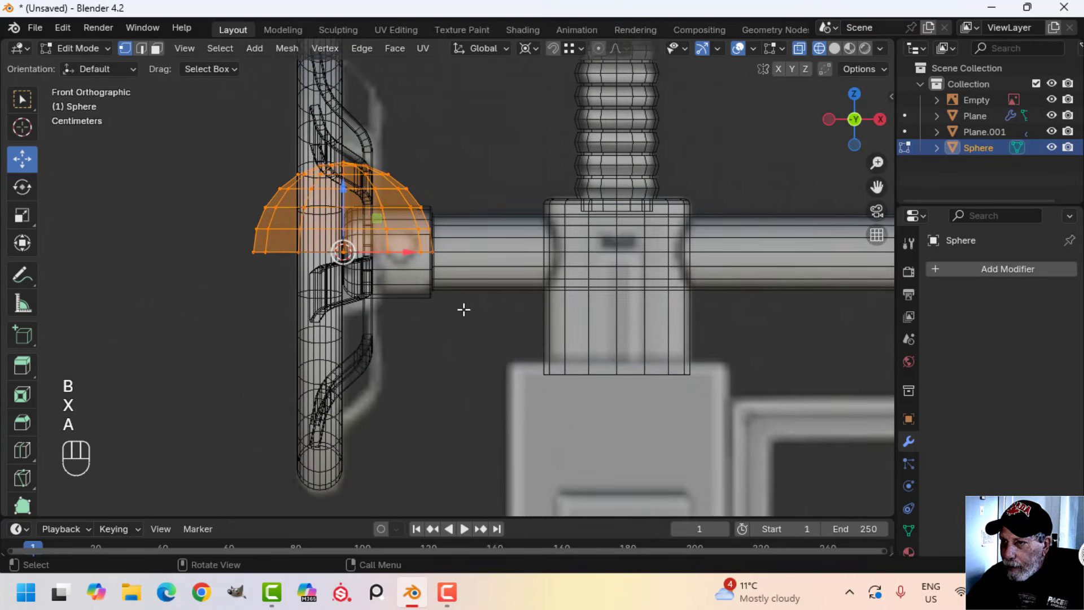
scroll(537, 343, up, 1)
key(s)
key(z)
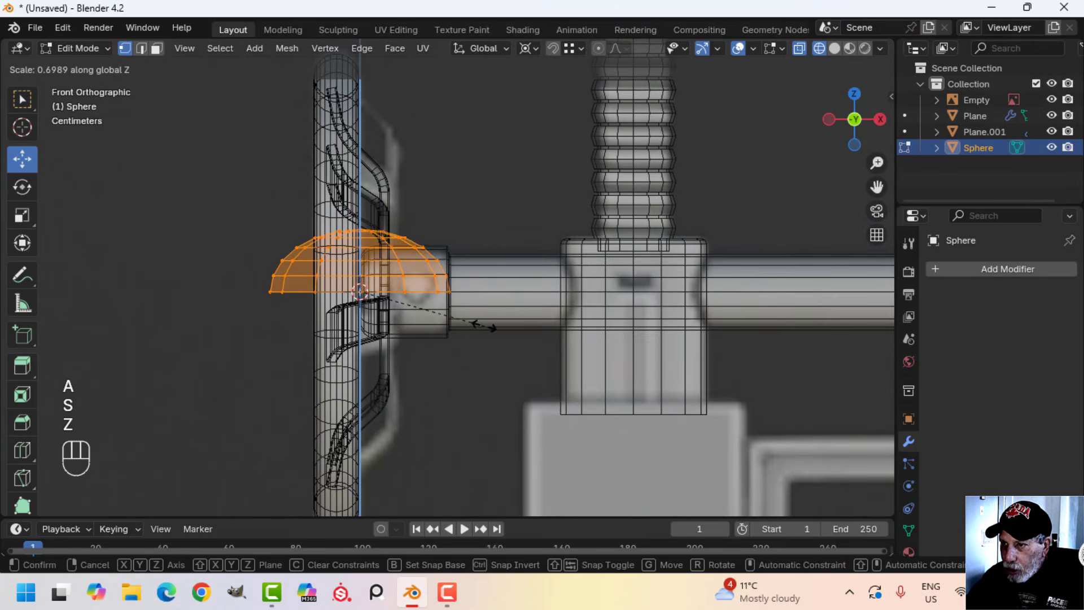
click(478, 323)
key(s)
click(466, 296)
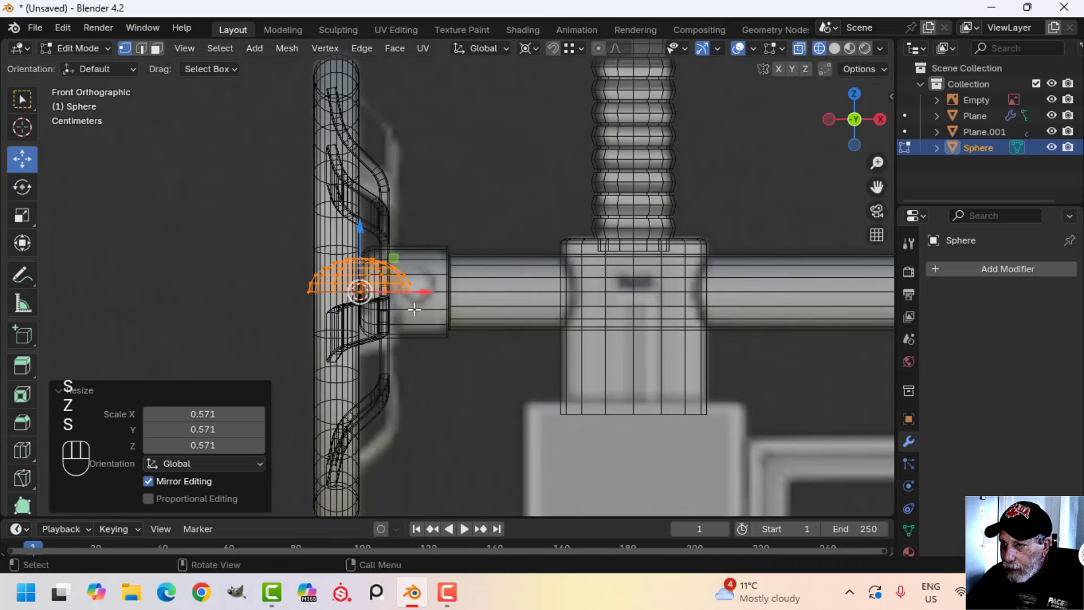
Move the half sphere about 0.105 m along X onto the hub collar and scale it by 0.799
drag(443, 295, 494, 303)
scroll(526, 299, up, 2)
key(s)
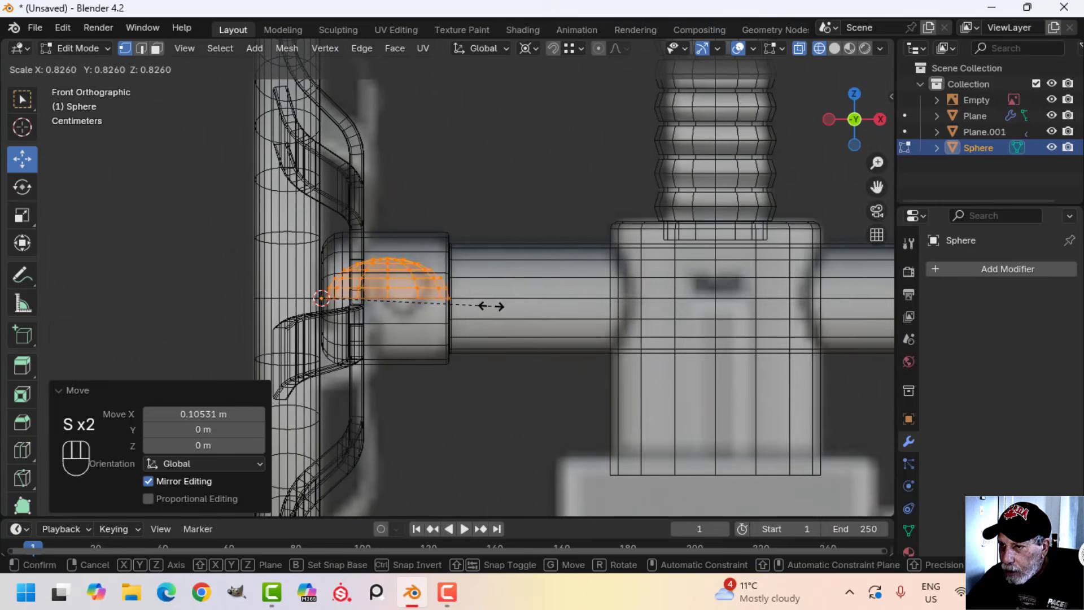
click(485, 306)
Set the pivot point to Median Point and rotate the half sphere 90° about X
click(525, 48)
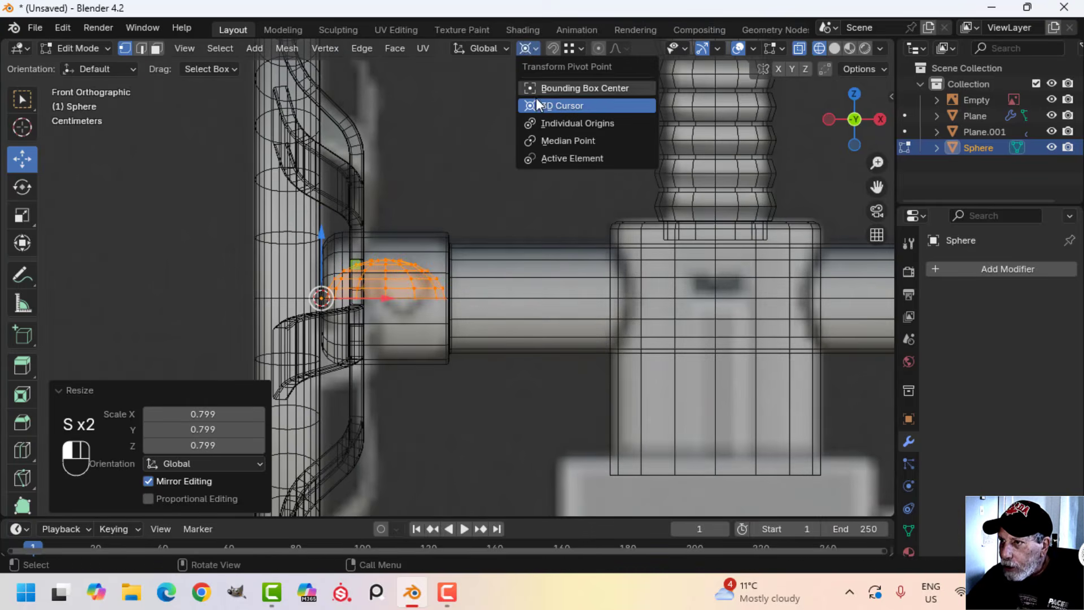
click(551, 140)
scroll(473, 265, up, 1)
shift+middle_drag(473, 265, 473, 240)
text(r)
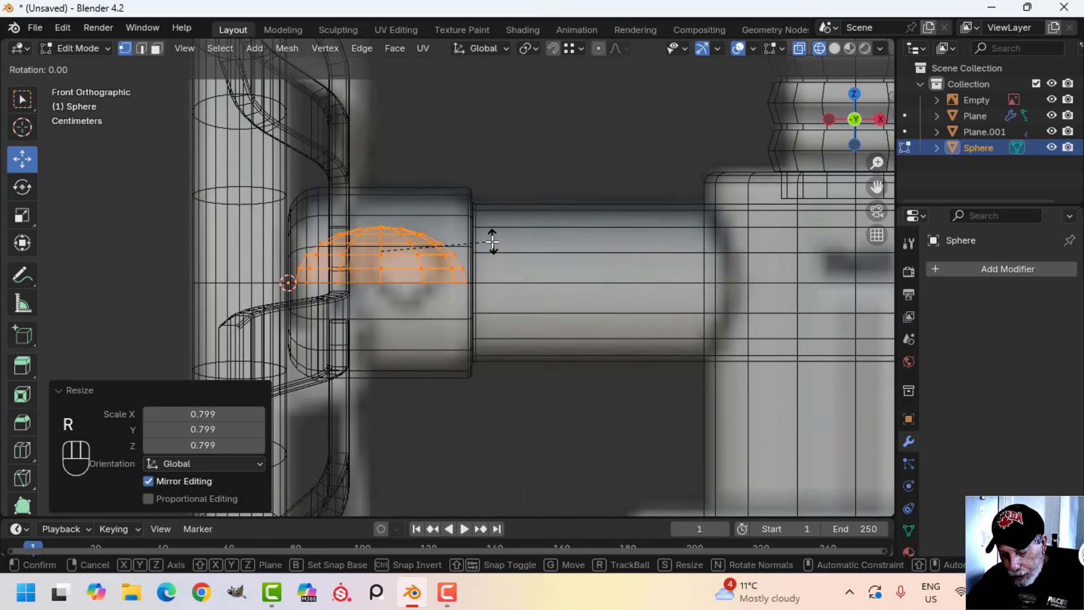
text(x90)
click(493, 241)
Return to solid shading and move the half sphere about -0.186 m along Y, out in front of the hub
key(z)
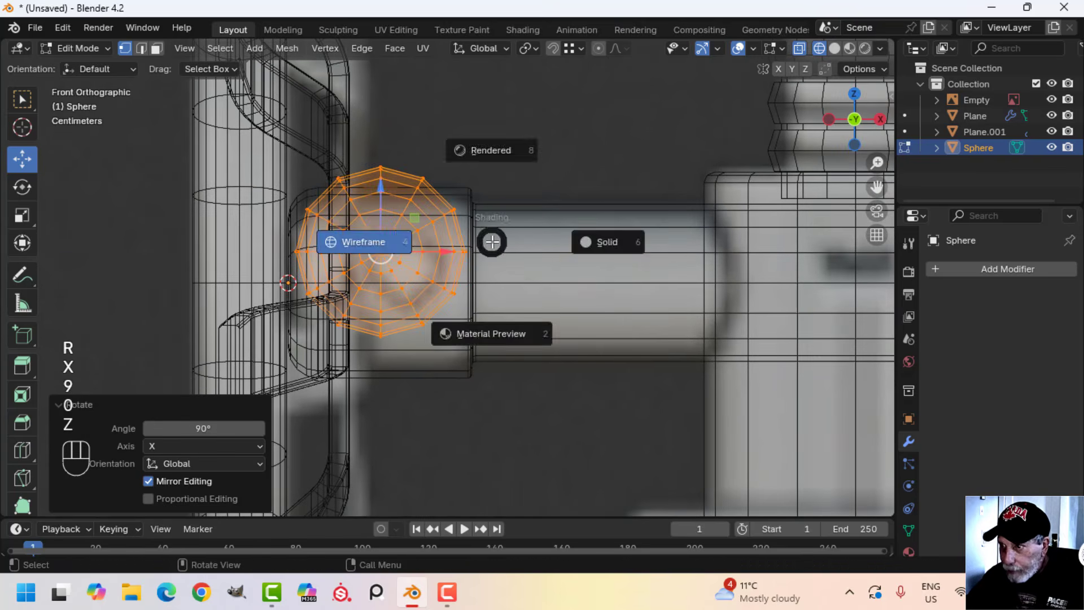
click(577, 243)
scroll(541, 260, down, 15)
mouse_move(476, 285)
middle_down()
mouse_move(524, 306)
mouse_move(390, 315)
mouse_move(409, 320)
middle_up()
scroll(476, 310, down, 4)
drag(409, 321, 482, 325)
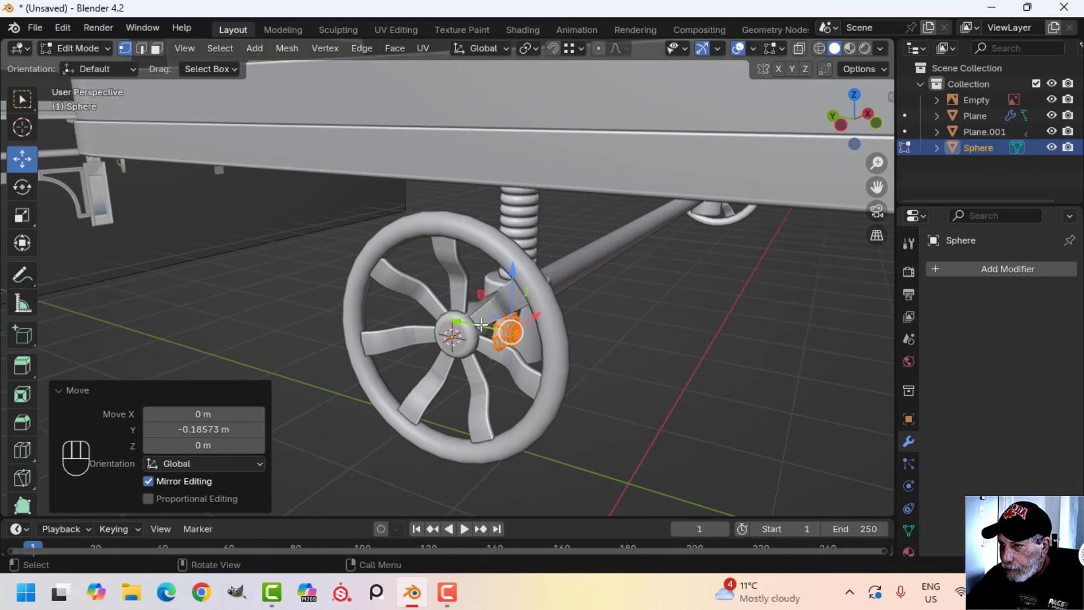
In front view, scale the half sphere by 0.511 and move it about 0.03 m in X and -0.01 m in Z
key(KP_1)
scroll(361, 266, up, 5)
shift+middle_drag(290, 265, 493, 269)
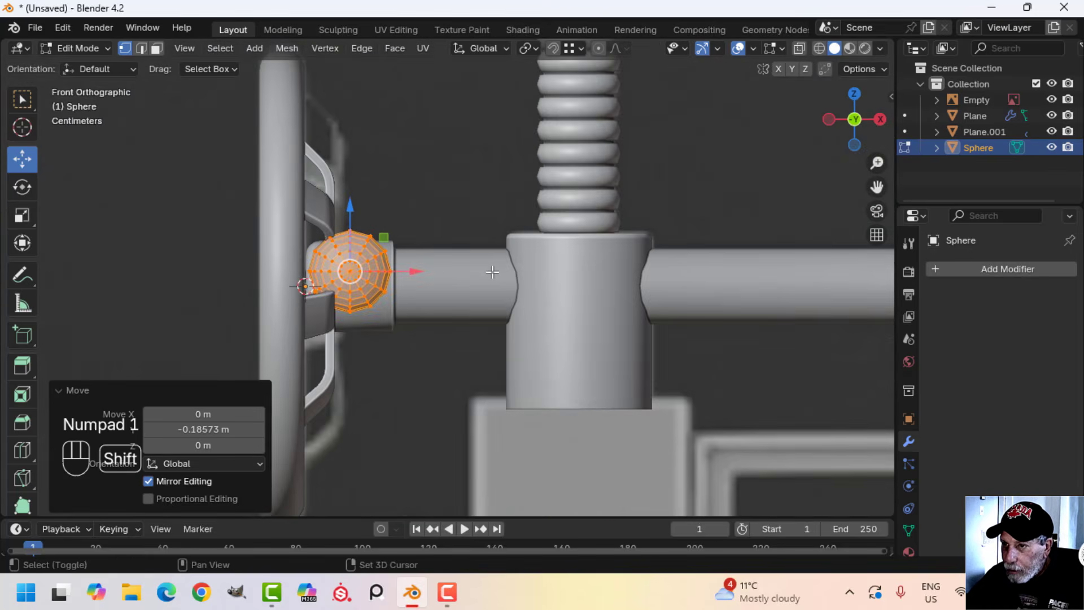
scroll(486, 270, up, 3)
key(s)
click(388, 259)
key(g)
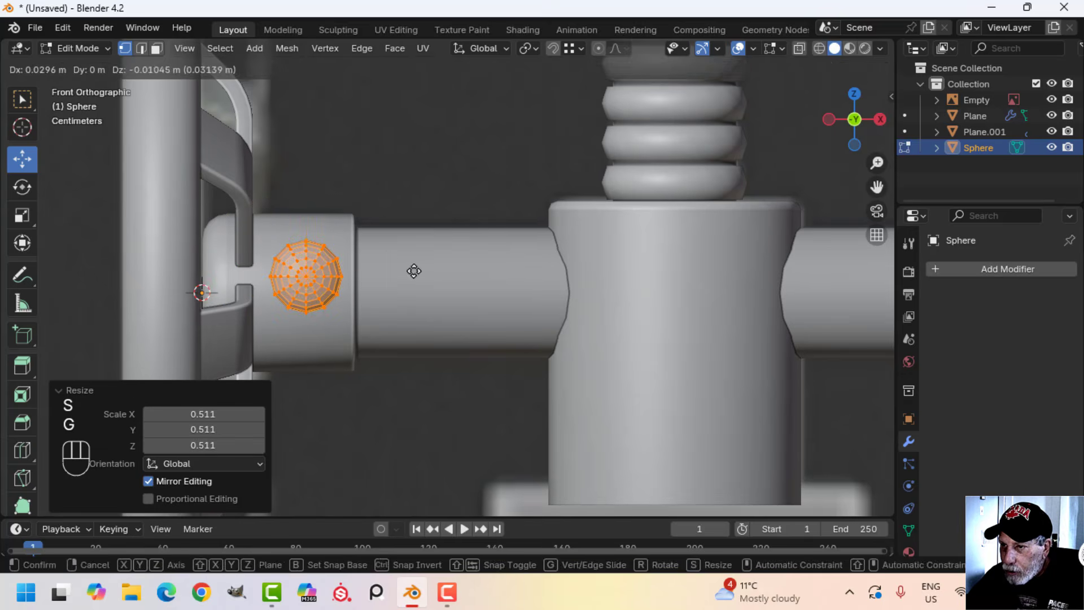
click(415, 271)
In wireframe shading, scale the half sphere by about 0.84 and shift it -0.003 m in X and Z over the reference bolt head
key(z)
click(548, 269)
key(z)
shift+middle_drag(345, 277, 472, 274)
click(424, 285)
scroll(431, 286, up, 3)
key(s)
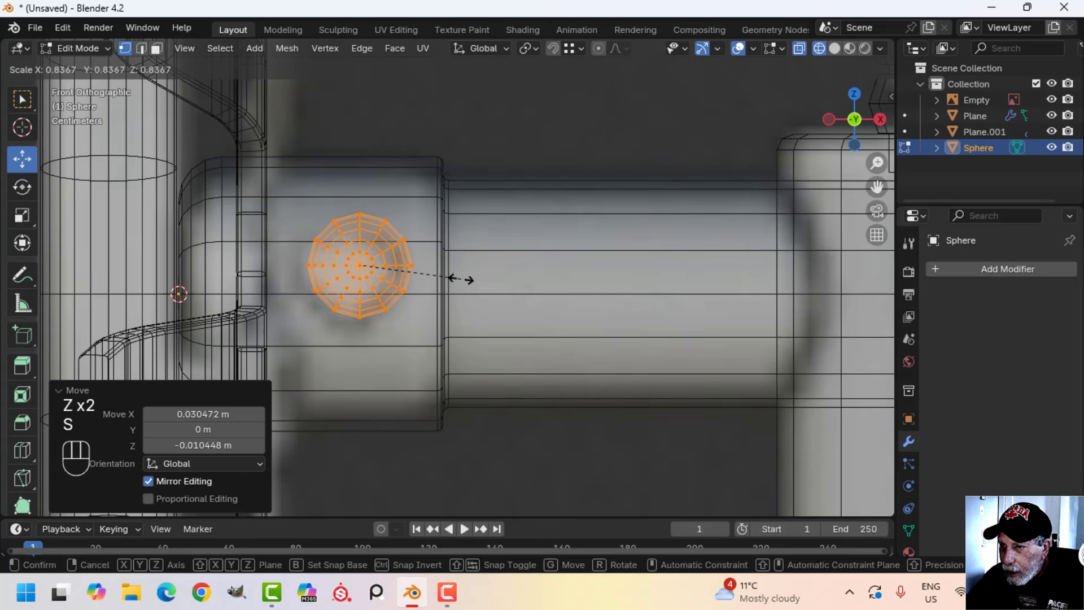
click(458, 281)
key(g)
click(452, 285)
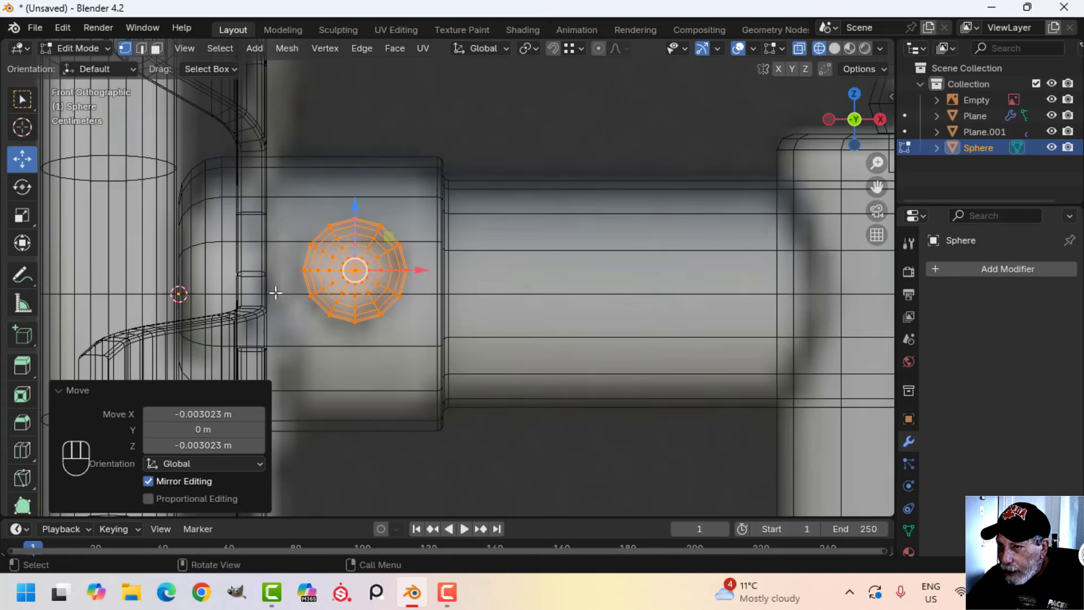
Return to solid shading and move the half sphere about 0.096 m along Y against the hub collar
key(z)
click(542, 290)
middle_drag(542, 290, 600, 284)
scroll(422, 315, down, 4)
shift+middle_drag(422, 314, 600, 203)
scroll(574, 237, down, 4)
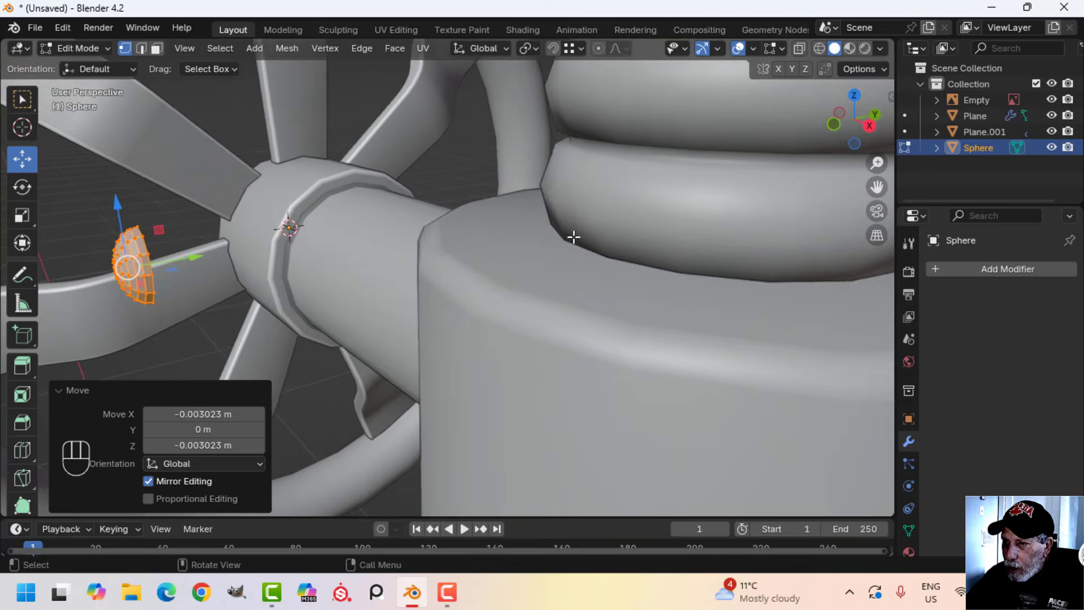
shift+middle_drag(395, 256, 517, 258)
scroll(435, 263, up, 3)
middle_drag(432, 262, 418, 272)
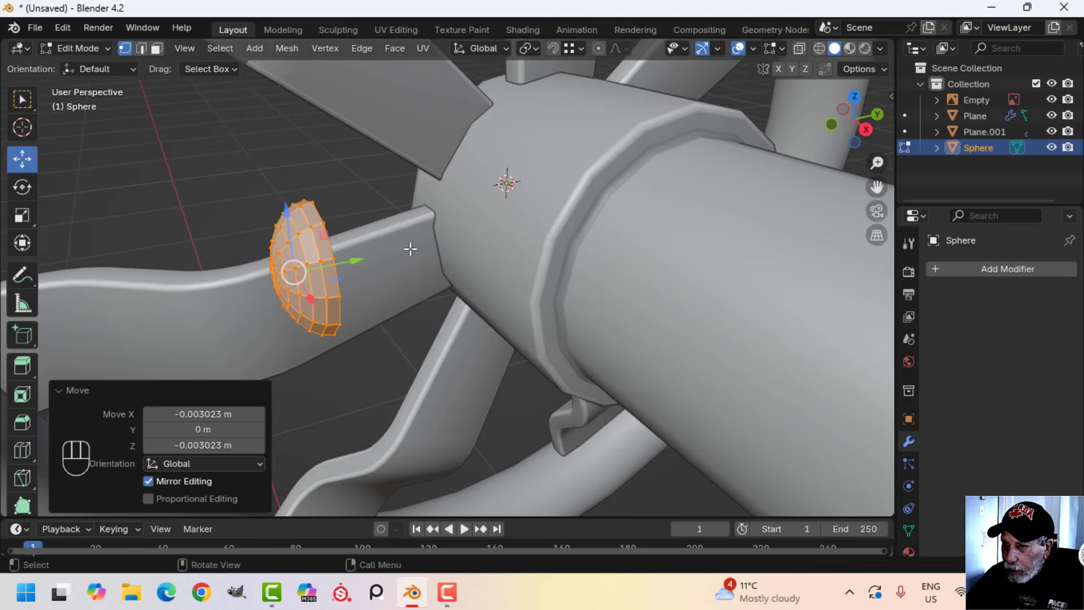
drag(344, 259, 511, 215)
middle_drag(511, 215, 520, 261)
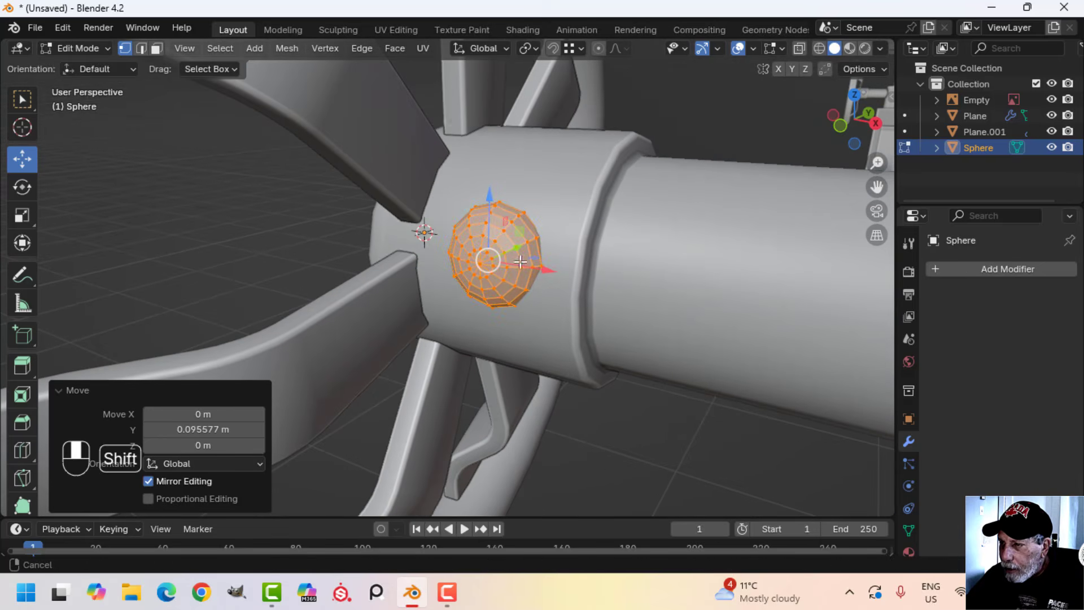
Lower the half sphere about 0.014 m along Z, seat it on the hub collar and apply Shade Smooth
mouse_move(490, 200)
mouse_down()
mouse_move(494, 186)
mouse_move(490, 220)
mouse_up()
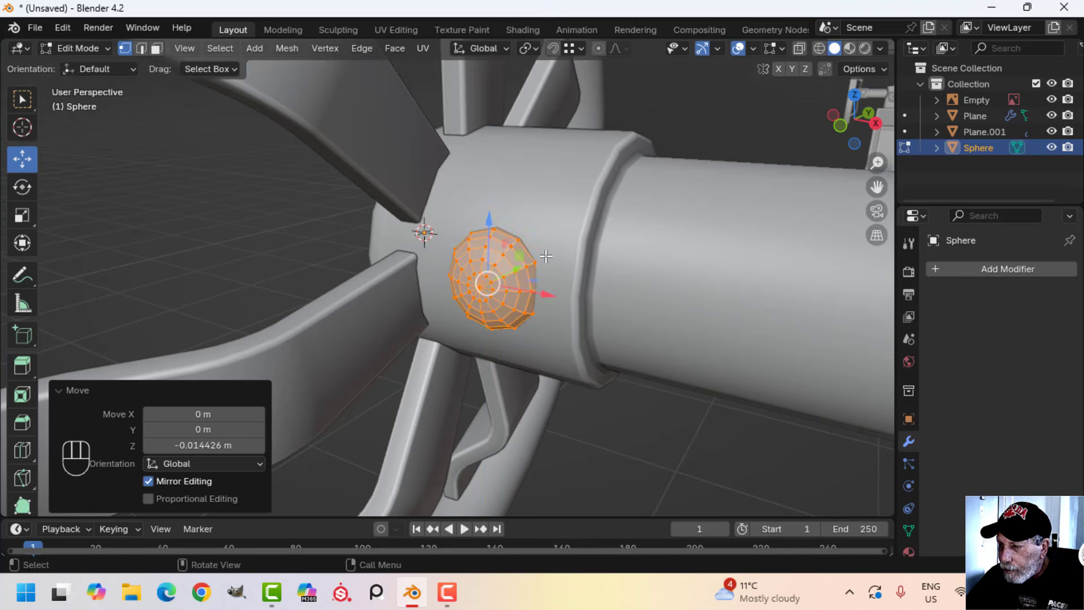
middle_drag(490, 221, 375, 286)
drag(375, 287, 347, 284)
key(Tab)
right_click(300, 273)
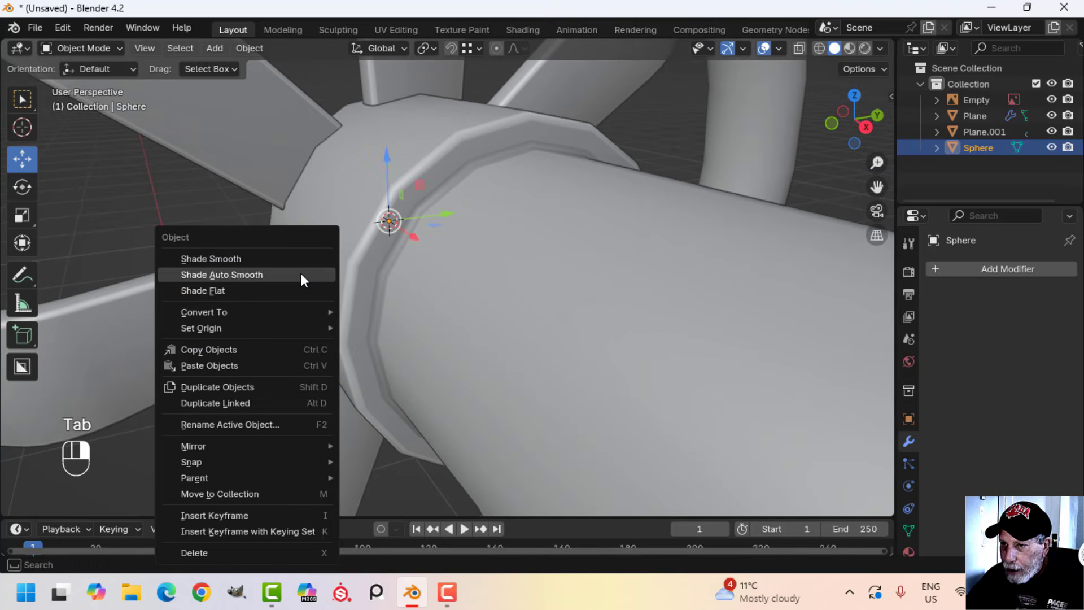
click(252, 255)
scroll(326, 301, down, 4)
key(alt+a)
In front view, scale the whole bolt head by 0.881 and shift it along Y into the collar's surface
middle_drag(326, 300, 449, 303)
key(KP_1)
key(Tab)
key(a)
key(s)
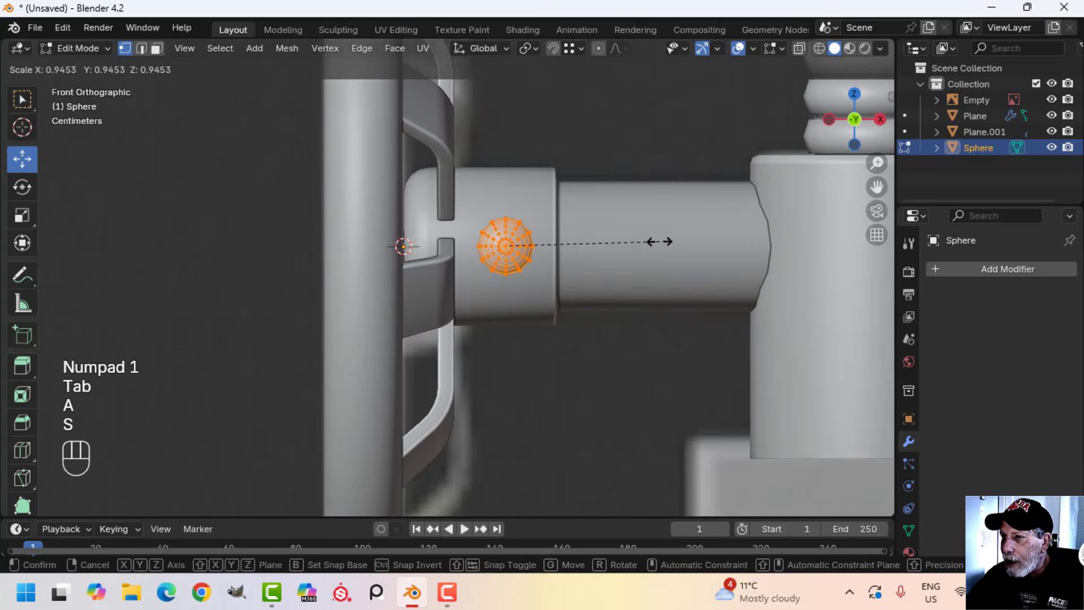
click(655, 248)
middle_drag(655, 249, 466, 307)
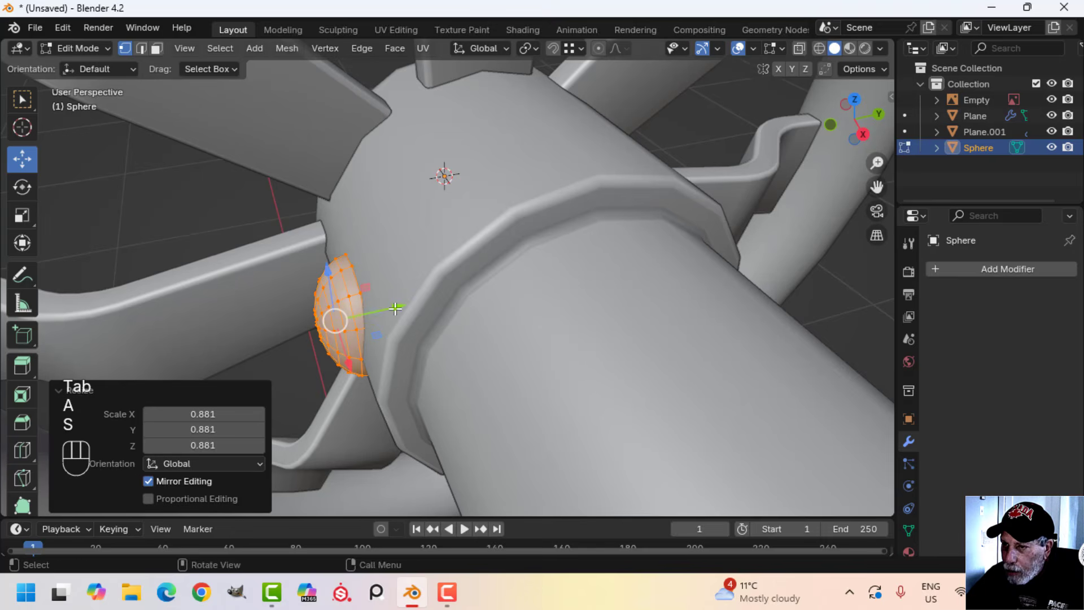
drag(395, 308, 401, 307)
key(Tab)
key(alt+a)
scroll(371, 330, down, 5)
middle_drag(378, 327, 416, 281)
scroll(496, 274, down, 3)
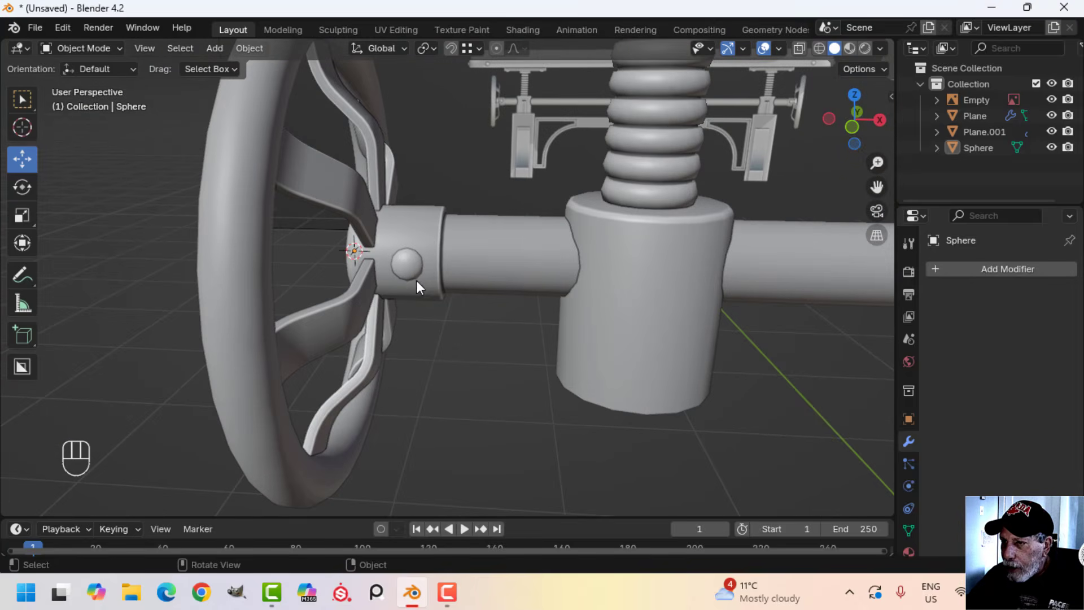
Add a Mirror modifier on the Y axis only to the bolt head and apply it
click(435, 290)
click(985, 270)
mouse_move(985, 270)
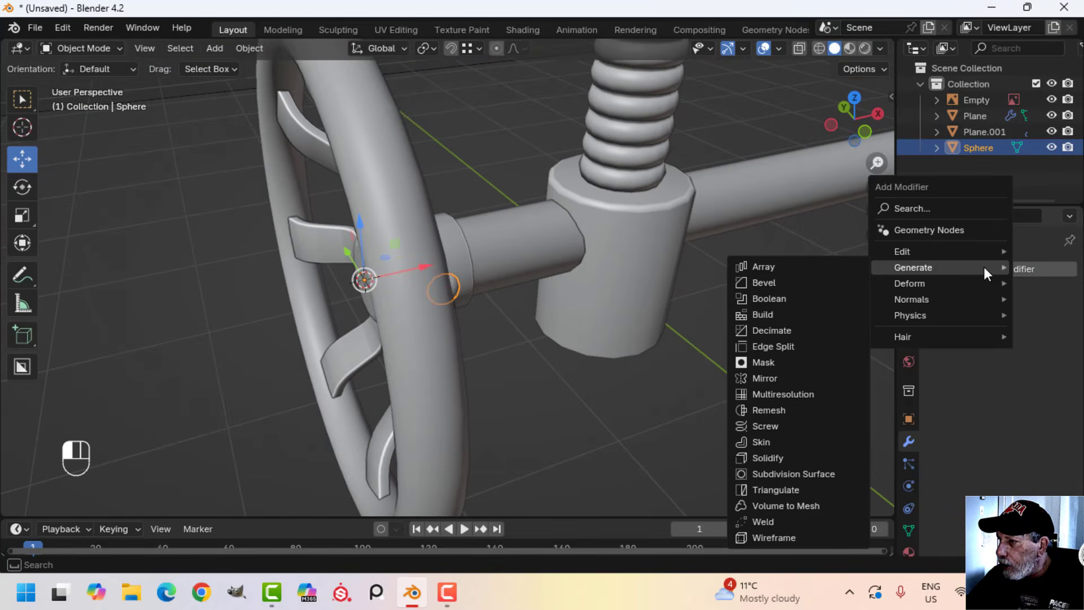
click(798, 377)
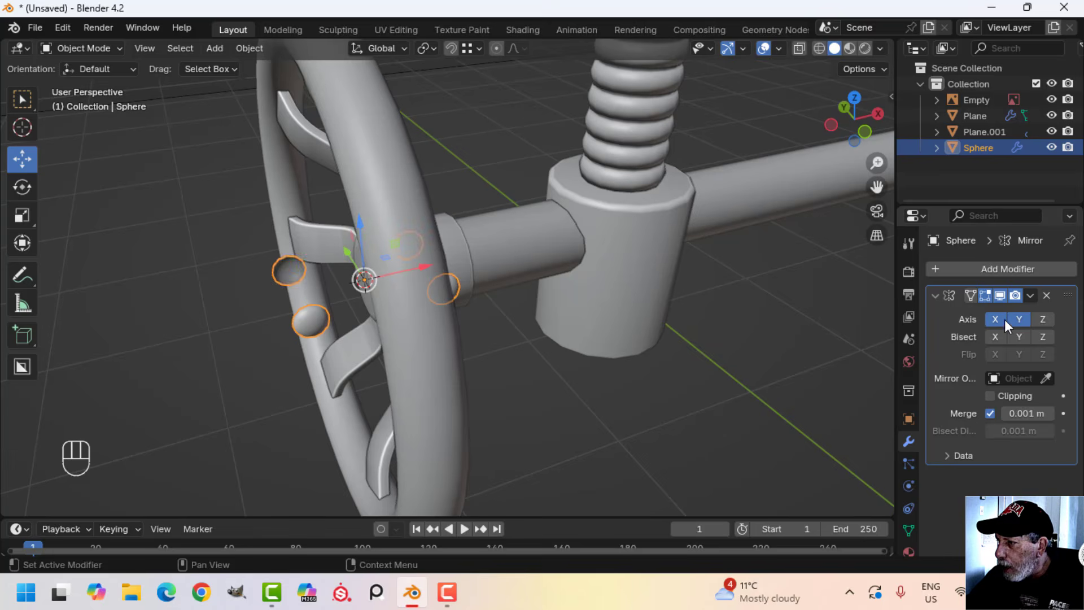
middle_drag(429, 257, 333, 233)
key(alt+a)
click(332, 232)
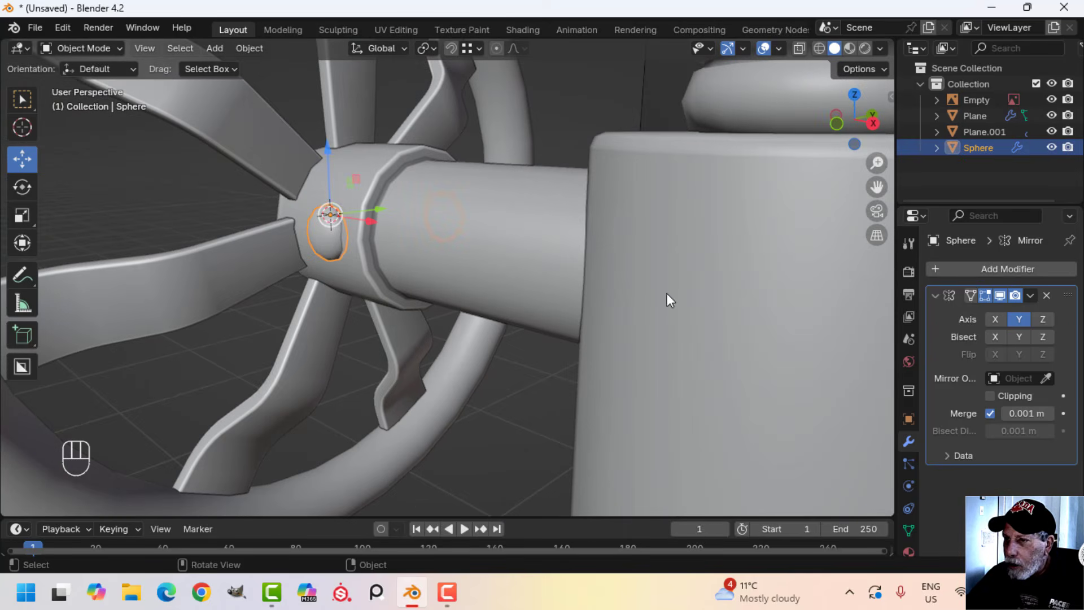
click(1030, 296)
click(989, 310)
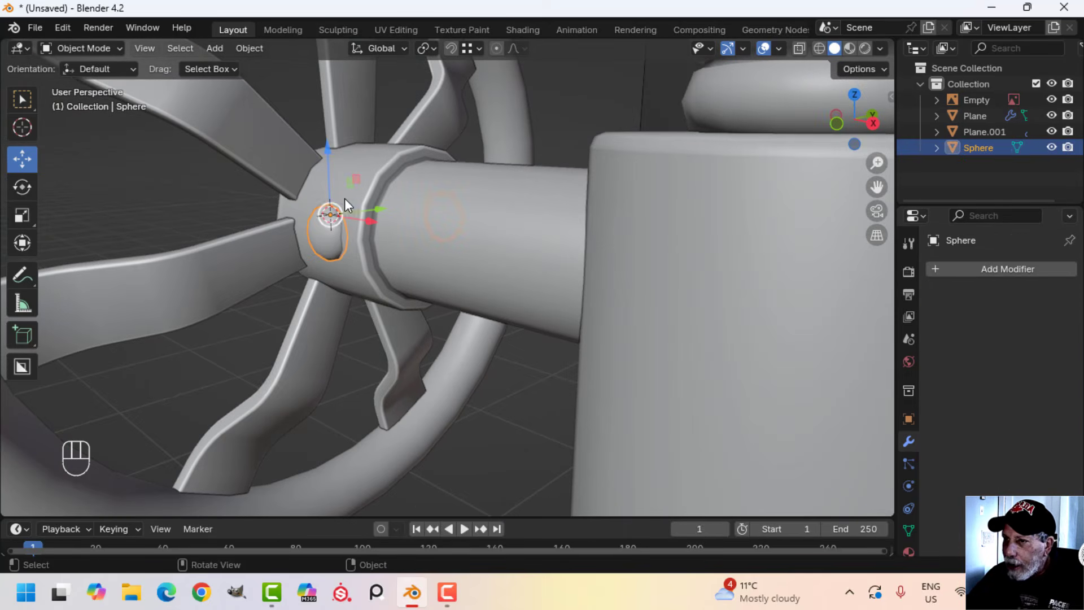
Join the bolt heads to the crank assembly mesh and deselect everything
shift+click(356, 179)
key(ctrl+j)
scroll(362, 183, down, 10)
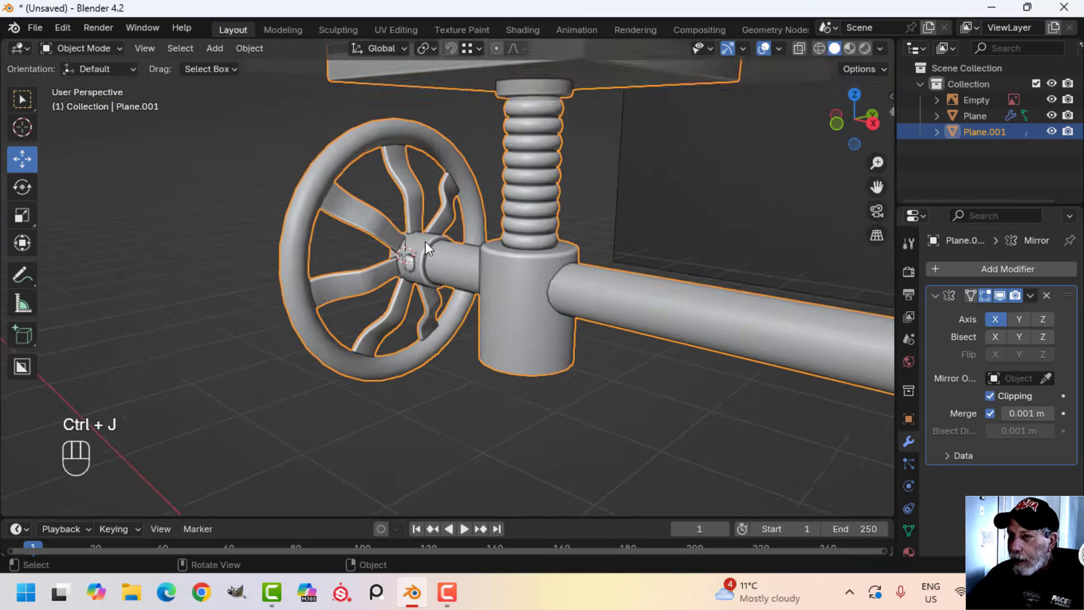
key(alt+a)
Examine the bolt heads on both handwheels' hub collars and the mounting plates under the tabletop
shift+middle_drag(559, 296, 330, 243)
scroll(330, 243, down, 4)
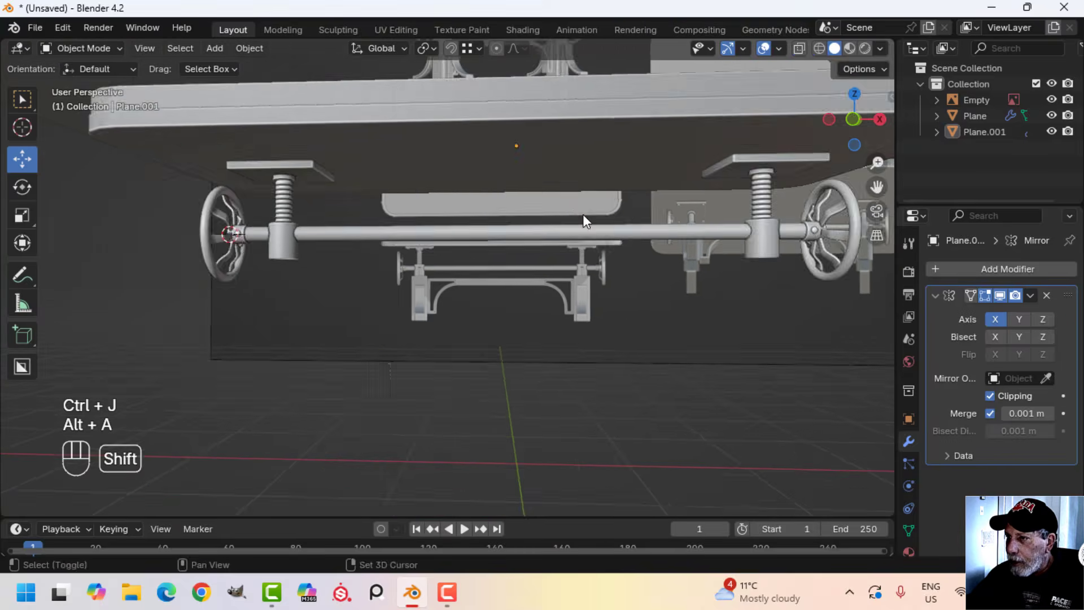
shift+middle_drag(581, 218, 353, 238)
scroll(354, 238, up, 4)
shift+middle_drag(412, 253, 570, 244)
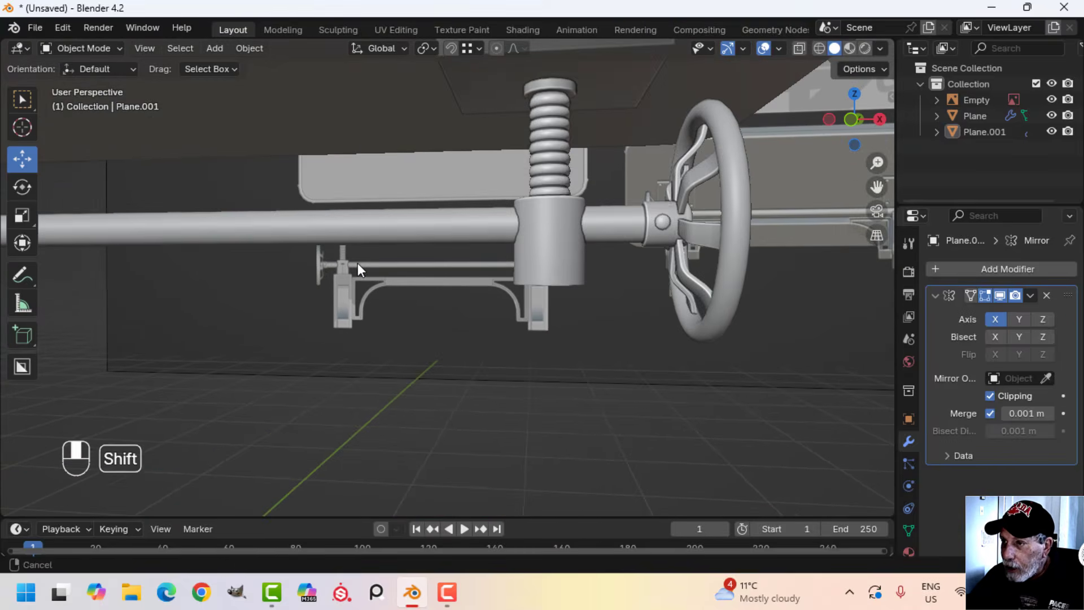
shift+middle_drag(358, 263, 463, 266)
scroll(463, 266, up, 1)
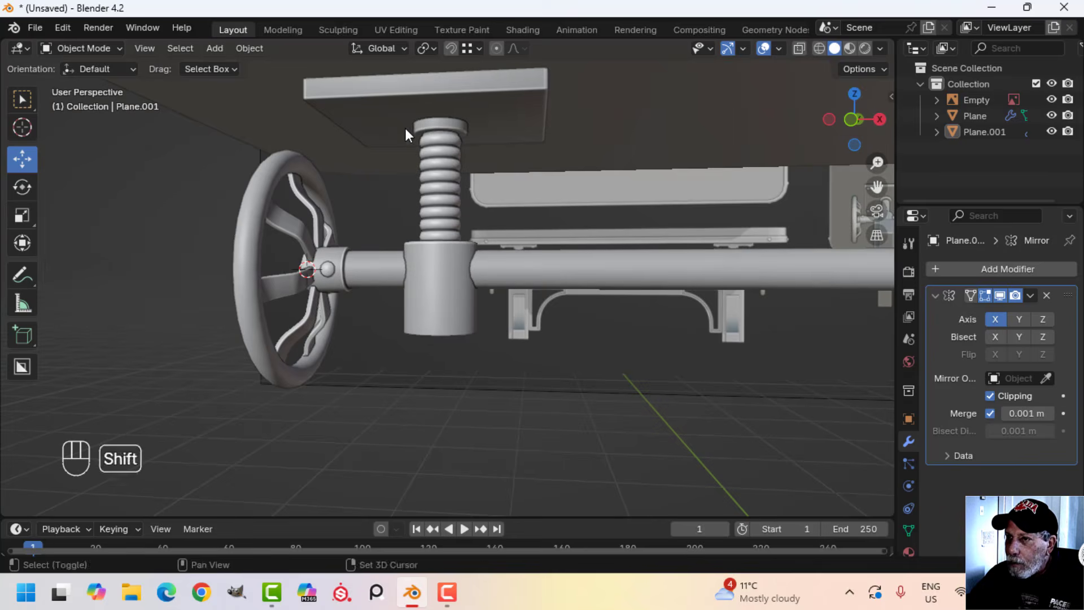
shift+middle_drag(409, 173, 419, 249)
middle_drag(419, 249, 476, 291)
Select the hub collar's linked bolt head geometry, duplicate it and move the copy up along Z, clear of the shaft
scroll(421, 240, up, 1)
click(324, 230)
key(Tab)
key(ctrl+l)
scroll(407, 265, down, 3)
scroll(469, 334, up, 4)
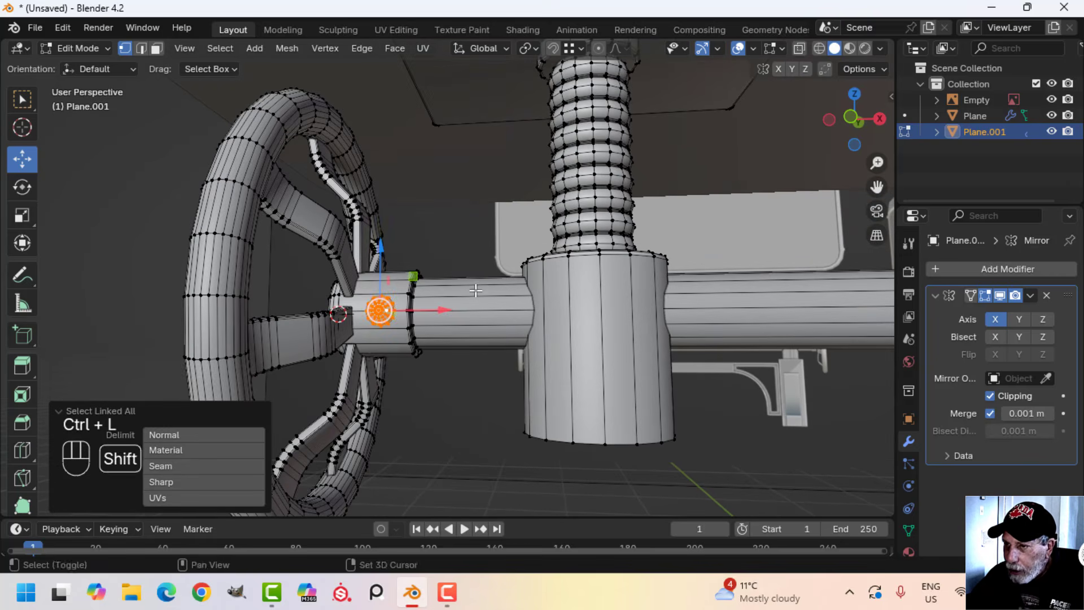
key(shift+d)
drag(384, 255, 383, 95)
Separate the duplicated bolt head into its own object and select only that object
key(p)
click(519, 224)
key(Tab)
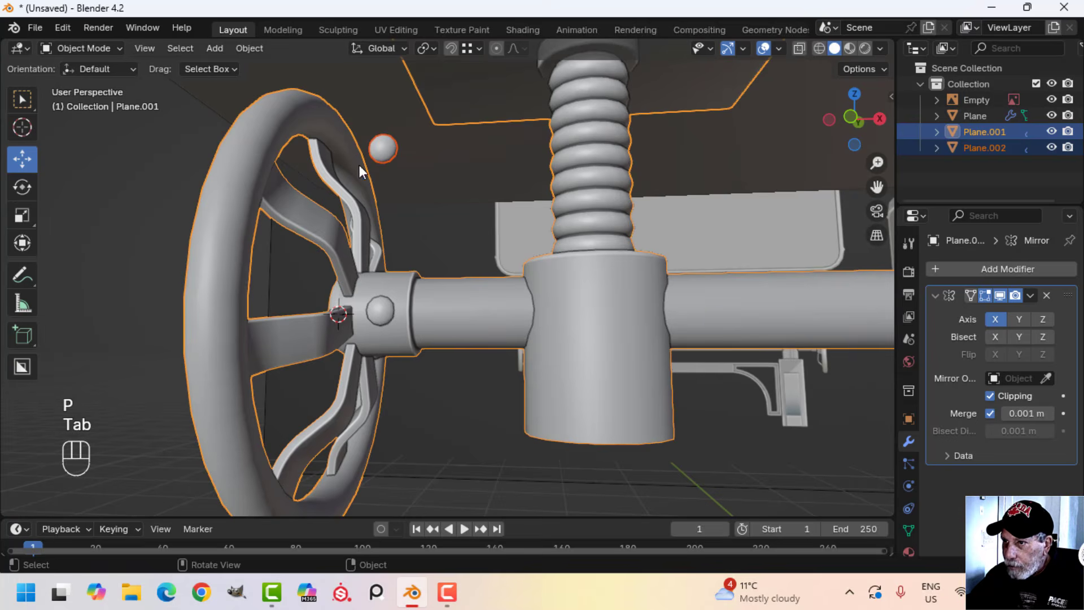
click(378, 147)
scroll(388, 162, down, 3)
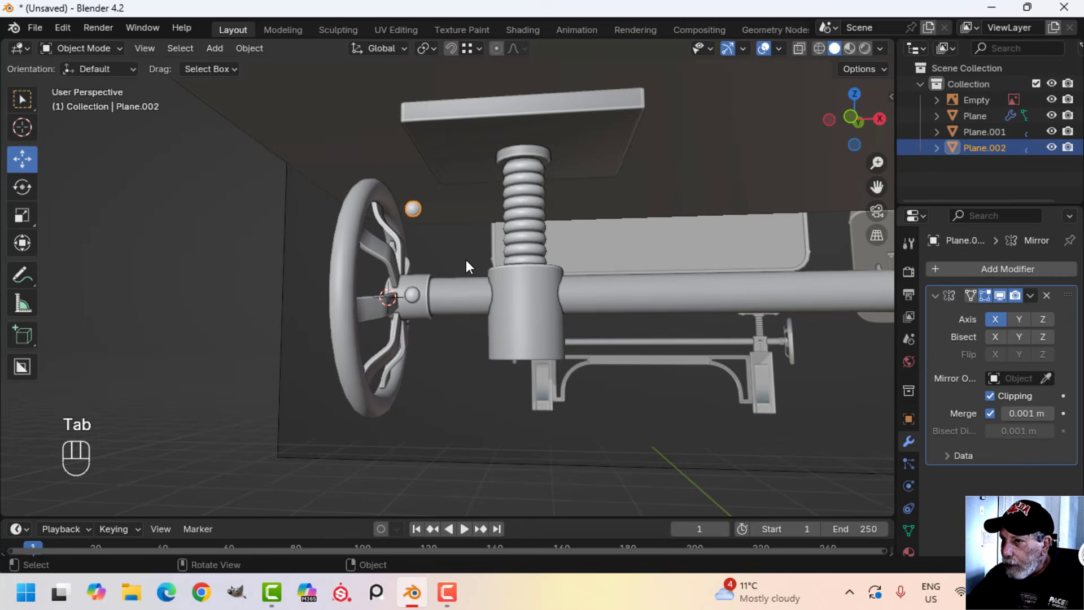
Select all of the separated bolt head's geometry and rotate it 90° about X so the dome faces down
middle_drag(466, 263, 610, 318)
key(Tab)
key(a)
scroll(610, 318, up, 3)
shift+middle_drag(610, 319, 531, 274)
middle_drag(531, 274, 461, 291)
scroll(505, 283, up, 2)
text(r)
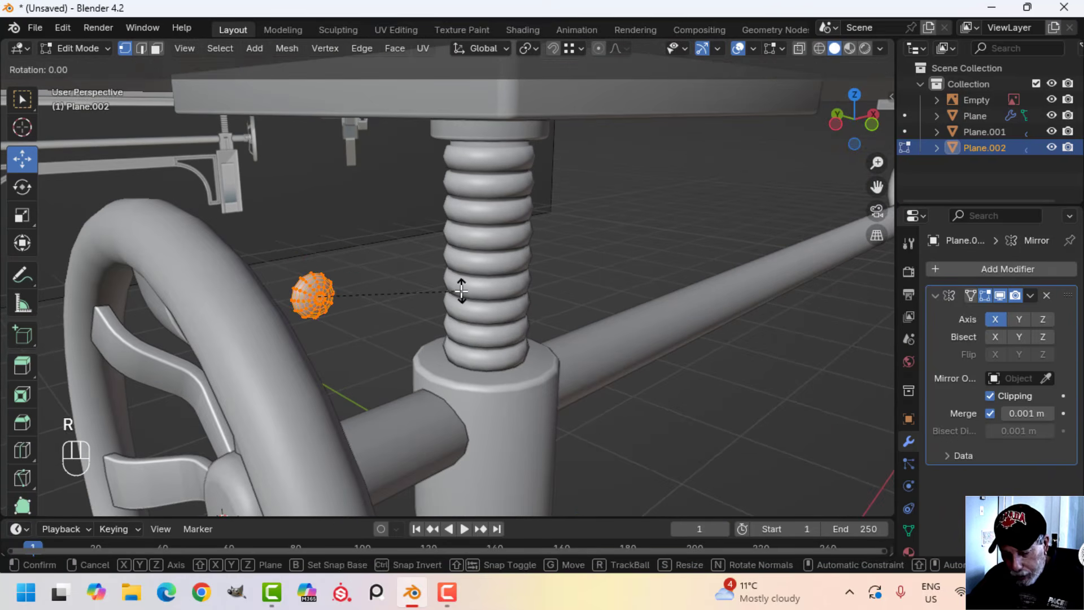
text(x)
text(90)
click(462, 291)
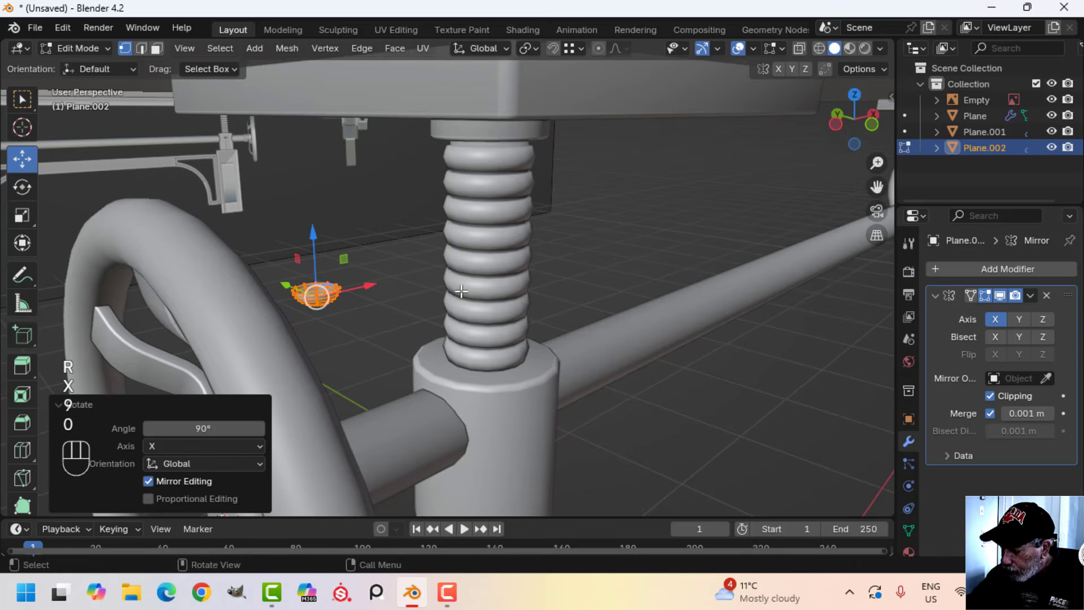
In bottom view, move the bolt head about 0.083 m in X and -0.231 m in Y to the mounting plate's corner
key(ctrl+KP_7)
scroll(438, 283, down, 5)
shift+middle_drag(403, 297, 412, 354)
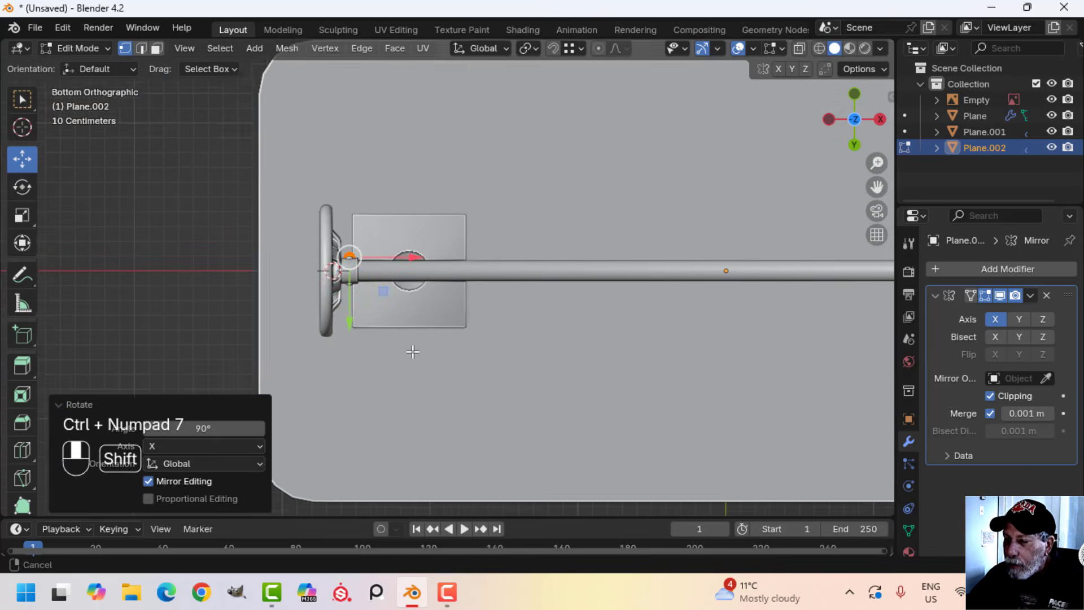
scroll(402, 348, up, 4)
key(g)
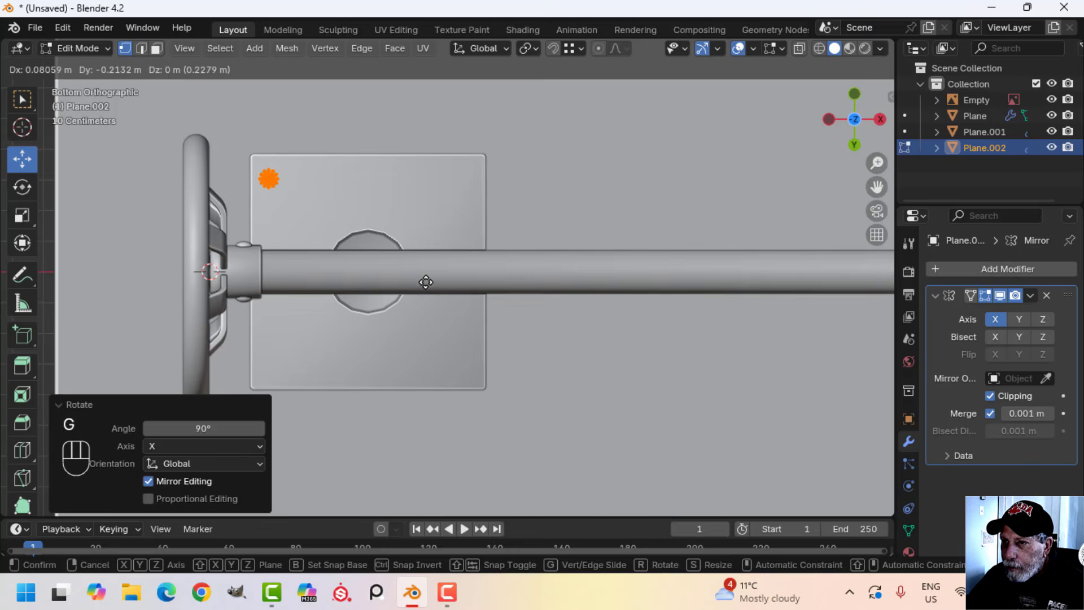
click(426, 277)
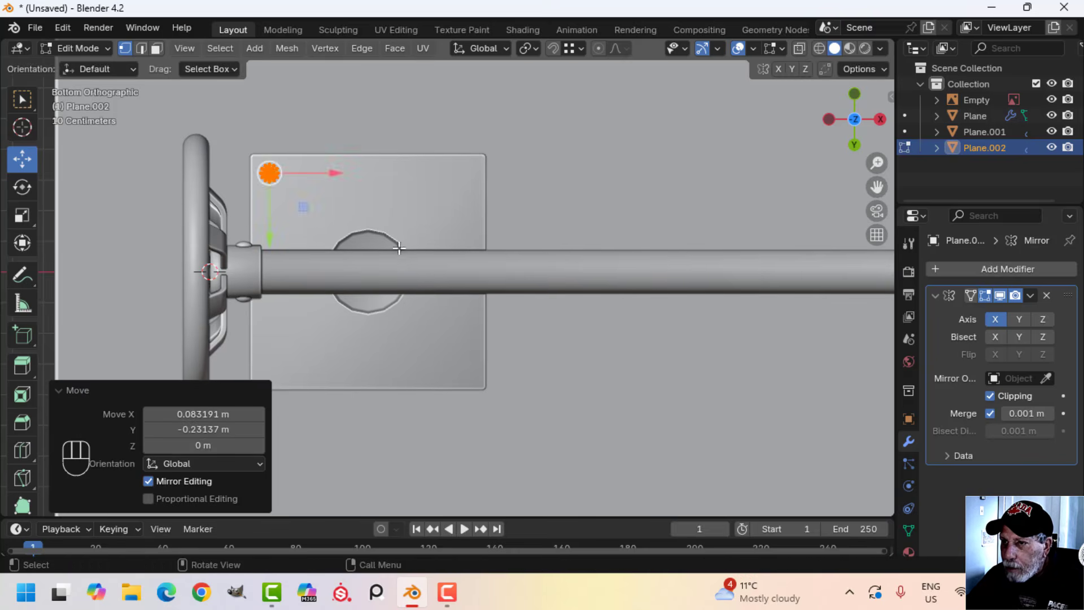
middle_drag(427, 277, 418, 271)
In front view, raise the bolt head about 0.199 m along Z to the underside of the mounting plate
key(KP_1)
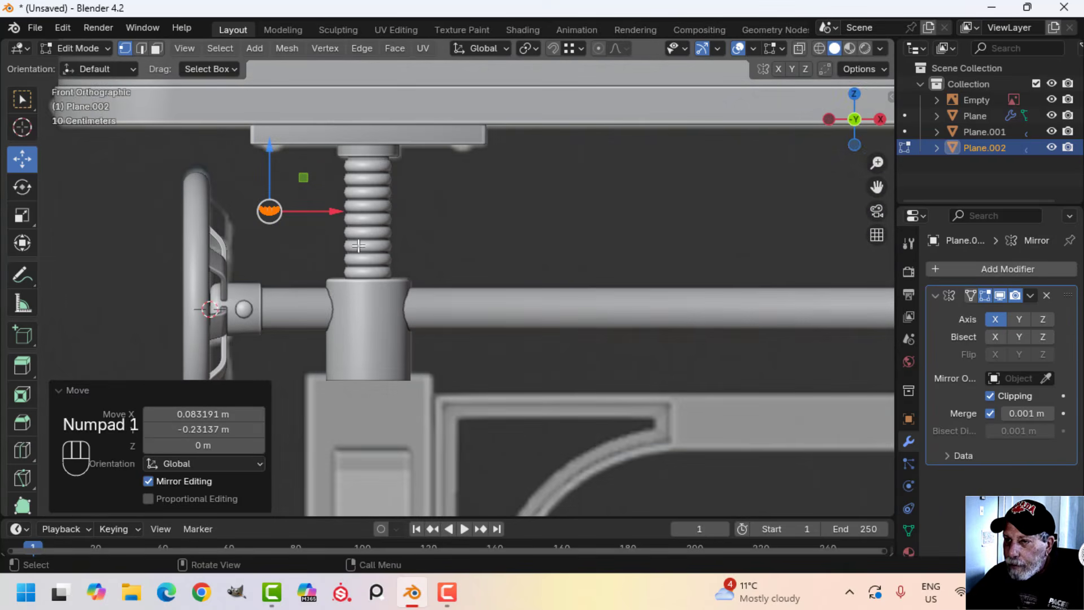
shift+middle_drag(359, 246, 435, 311)
scroll(325, 222, up, 3)
drag(269, 213, 298, 101)
Scale the bolt head by about 1.14 and shift it about 0.0075 m in X and 0.0045 m in Z
key(s)
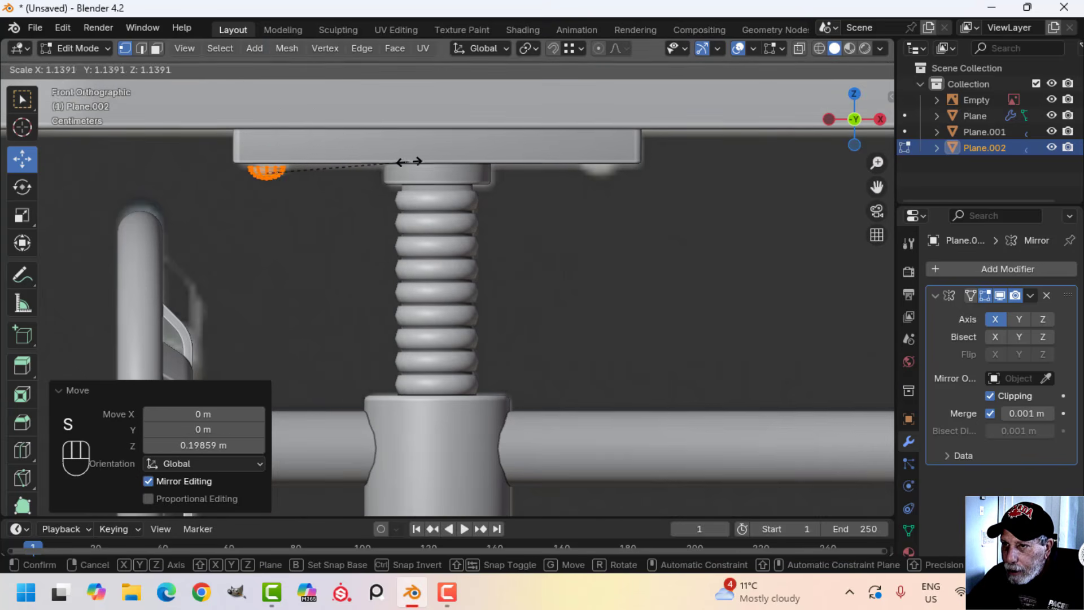
click(411, 162)
drag(333, 175, 337, 175)
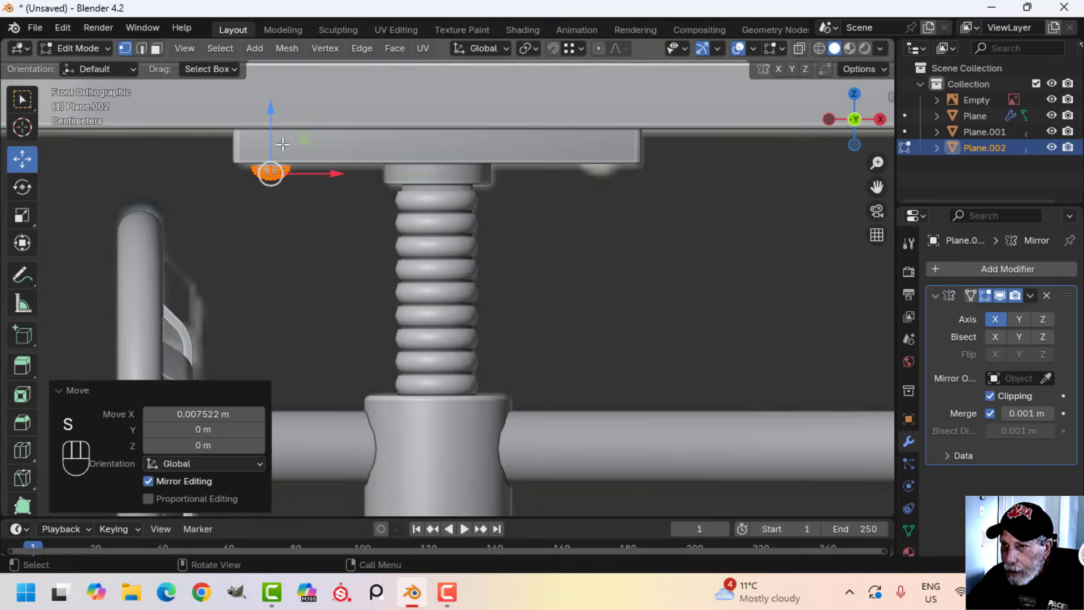
drag(280, 141, 281, 138)
In bottom view, duplicate the bolt head and move the copy about 0.626 m along X to the plate's adjacent corner
middle_drag(352, 216, 353, 252)
key(ctrl+KP_7)
scroll(372, 168, up, 2)
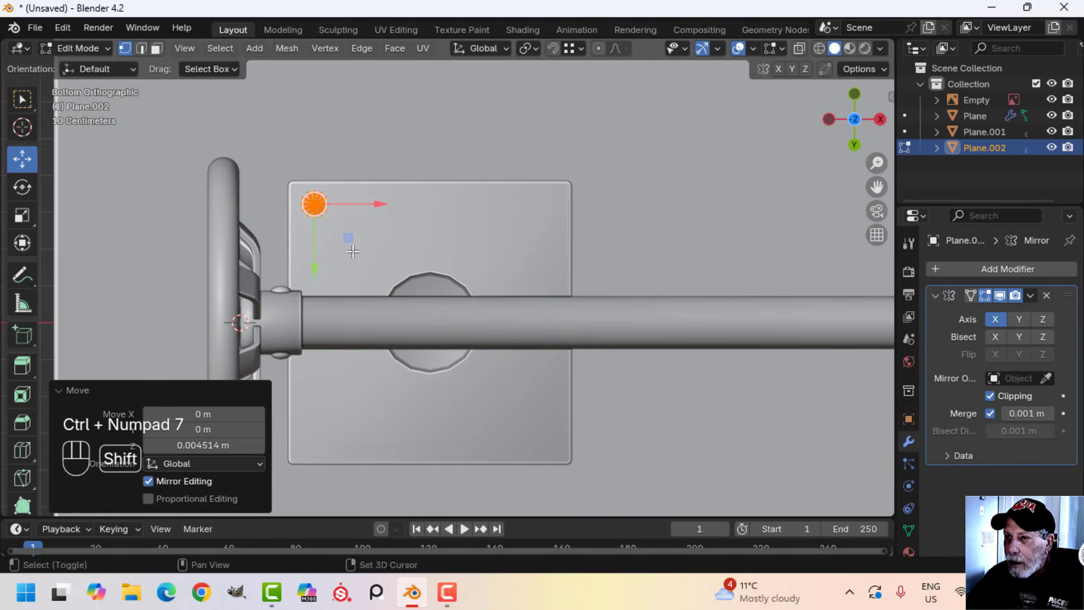
key(shift+d)
drag(369, 202, 605, 202)
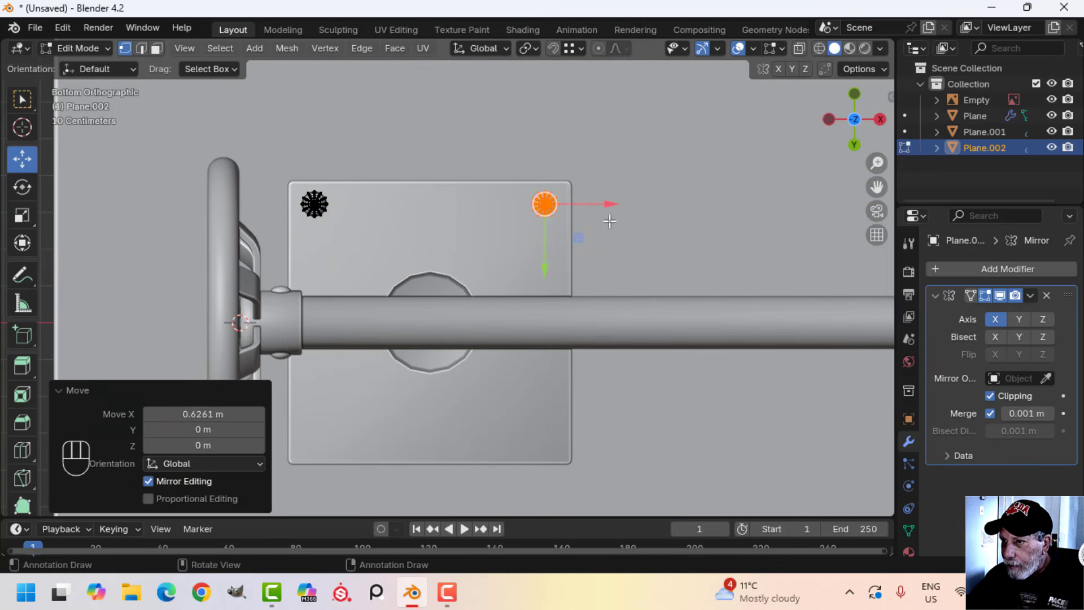
Duplicate both bolt heads along Y to the plate's opposite two corners and return to Object Mode
key(a)
scroll(508, 249, down, 5)
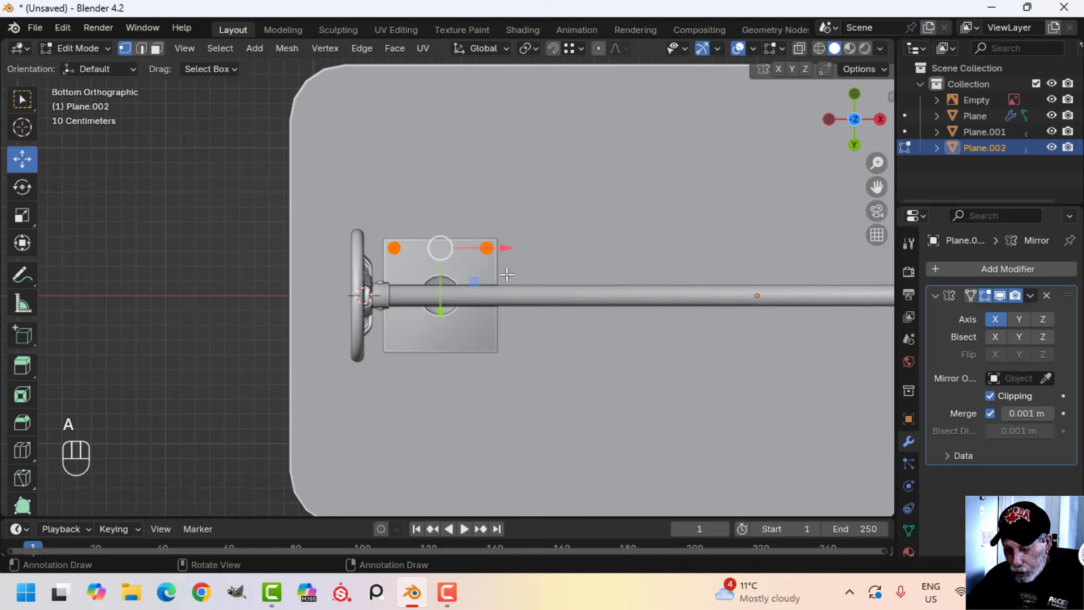
key(shift+d)
drag(441, 285, 433, 384)
middle_drag(438, 376, 452, 440)
scroll(455, 361, up, 4)
shift+middle_drag(455, 338, 459, 370)
middle_drag(460, 361, 498, 344)
key(Tab)
middle_drag(545, 314, 531, 268)
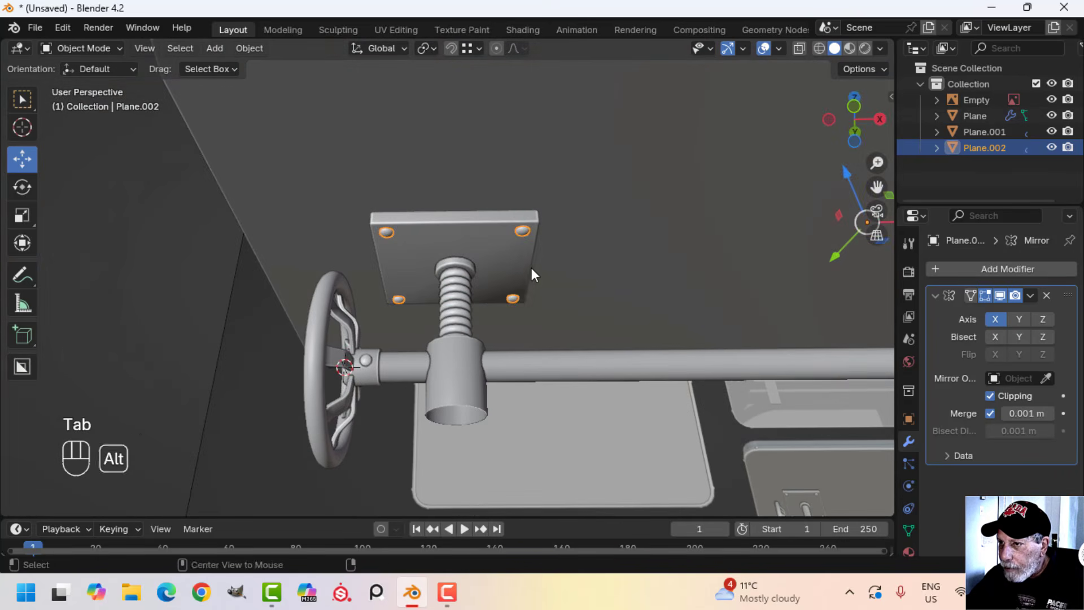
Select the four plate bolt heads and remove their Mirror modifier
key(alt+a)
click(523, 231)
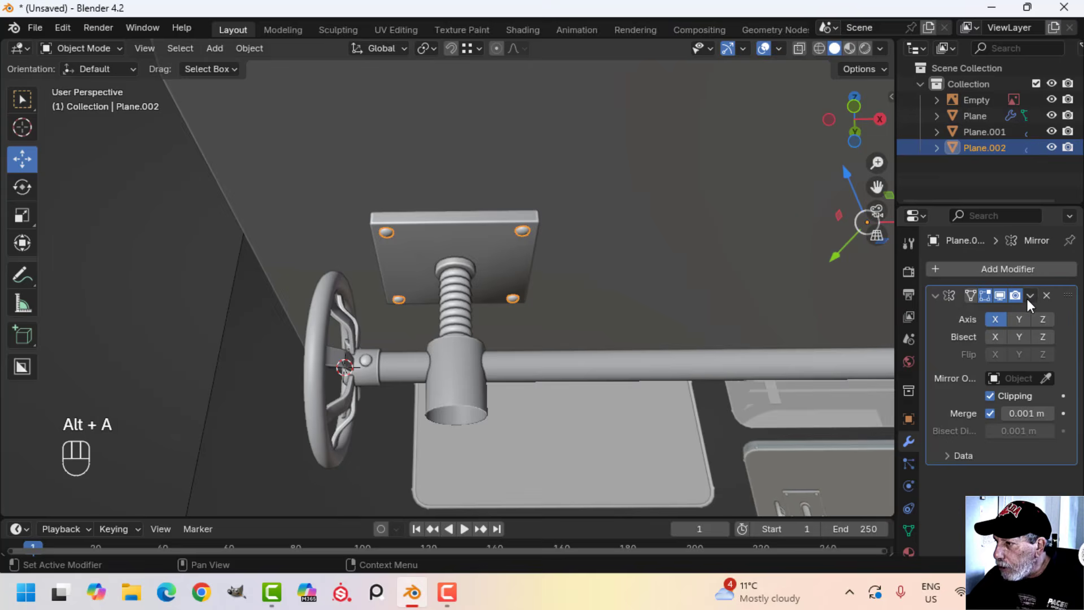
scroll(659, 329, down, 5)
shift+middle_drag(660, 329, 484, 302)
click(1047, 296)
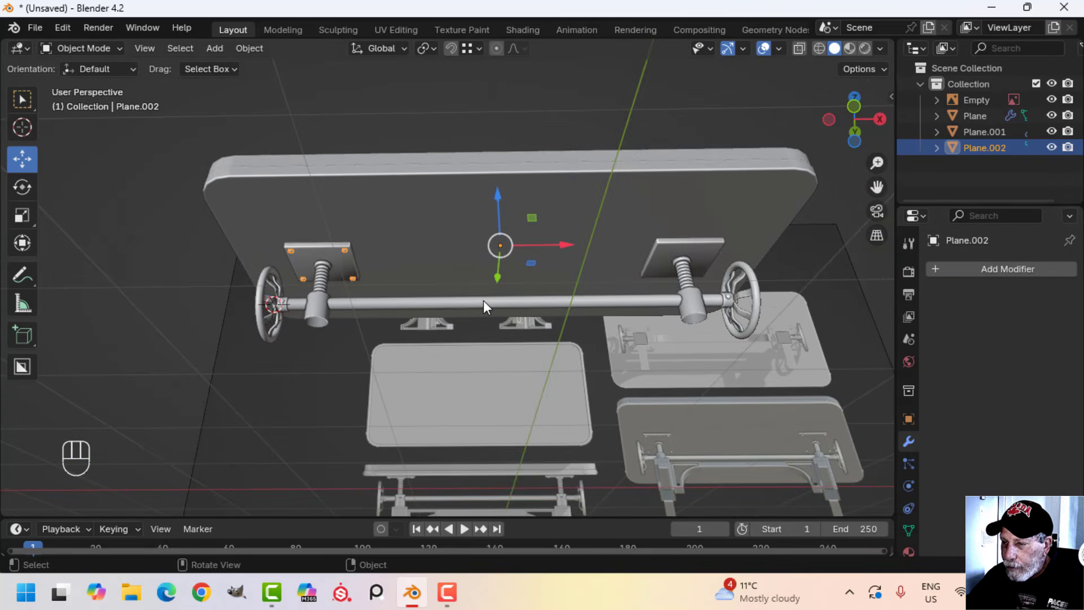
Join the four plate bolt heads to the mirrored crank assembly mesh
scroll(484, 301, up, 2)
shift+middle_drag(395, 302, 517, 354)
scroll(429, 307, down, 2)
scroll(453, 321, up, 3)
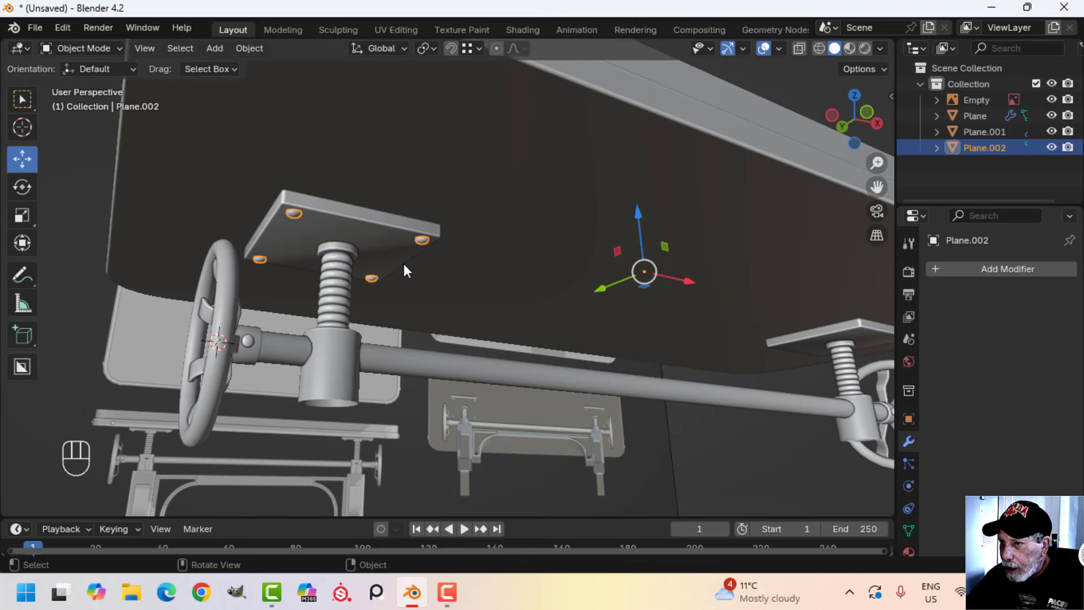
shift+click(389, 233)
key(ctrl+j)
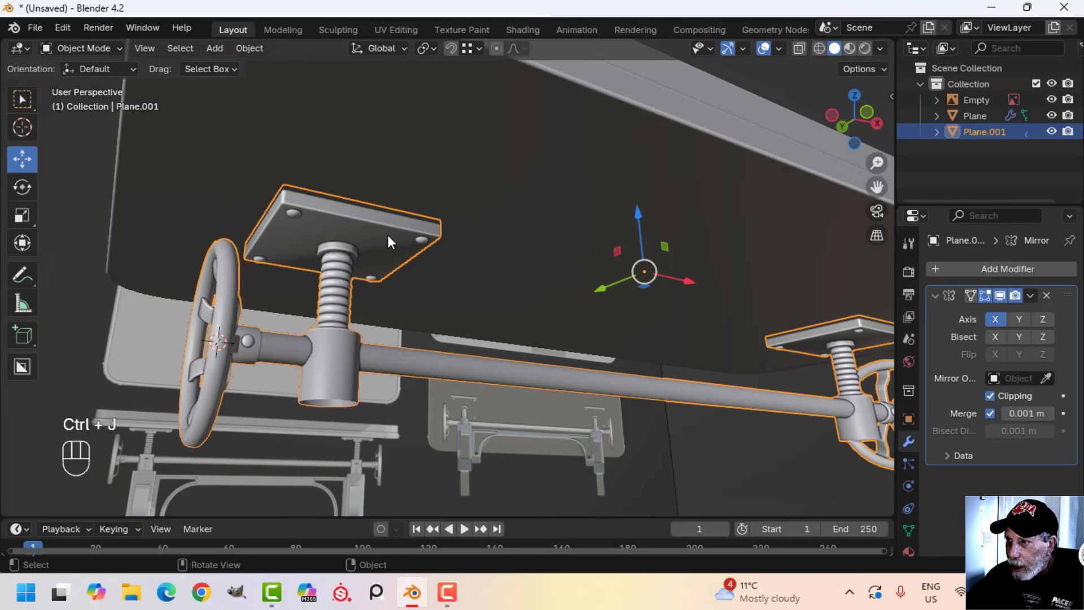
Deselect everything and examine the tabletop's underside, the mounting plates with their bolt heads, and the crank assembly
middle_drag(387, 235, 509, 309)
key(alt+a)
scroll(559, 300, up, 3)
shift+middle_drag(579, 292, 394, 385)
scroll(395, 385, down, 6)
middle_drag(433, 354, 700, 83)
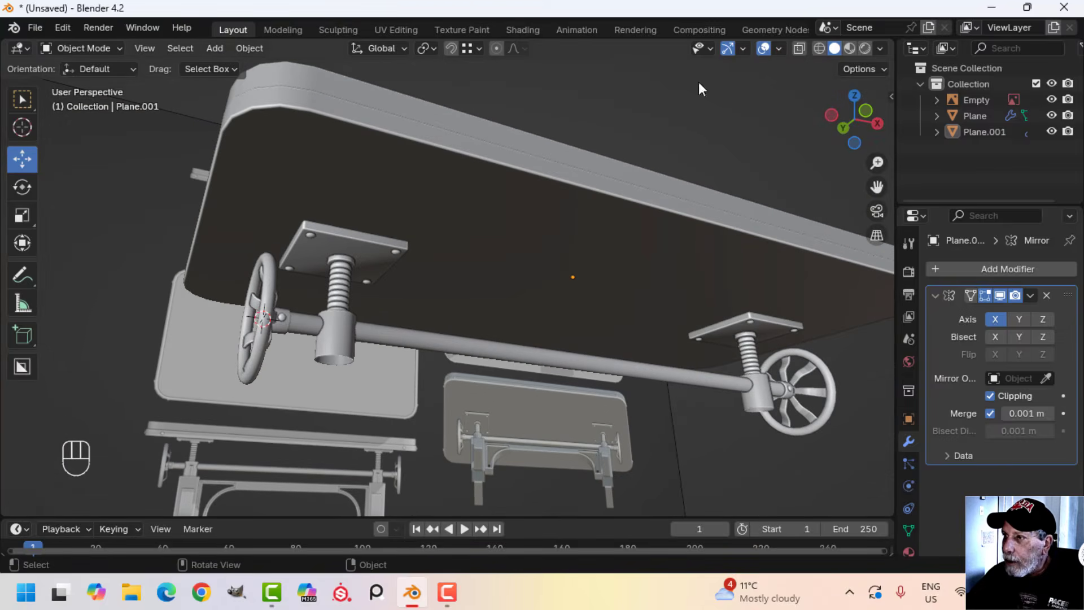
click(770, 50)
click(771, 48)
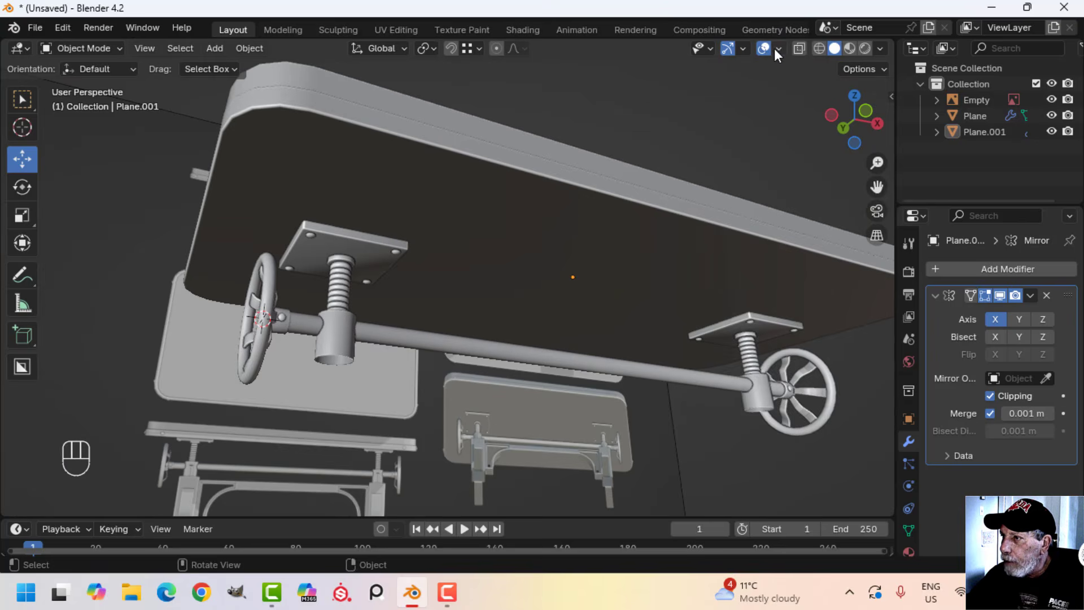
click(779, 48)
click(710, 339)
click(710, 339)
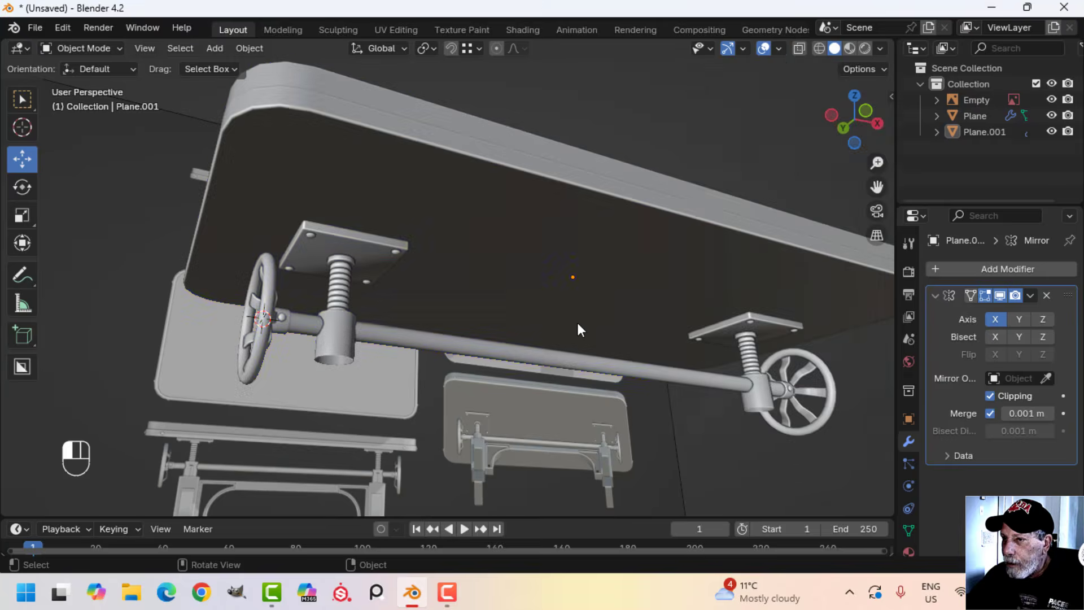
In front view, duplicate the hub collar's linked bolt head in the crank assembly mesh and raise the copy about 0.694 m along Z
scroll(574, 311, down, 4)
shift+middle_drag(509, 169, 451, 269)
key(KP_1)
scroll(460, 239, up, 3)
scroll(460, 239, down, 3)
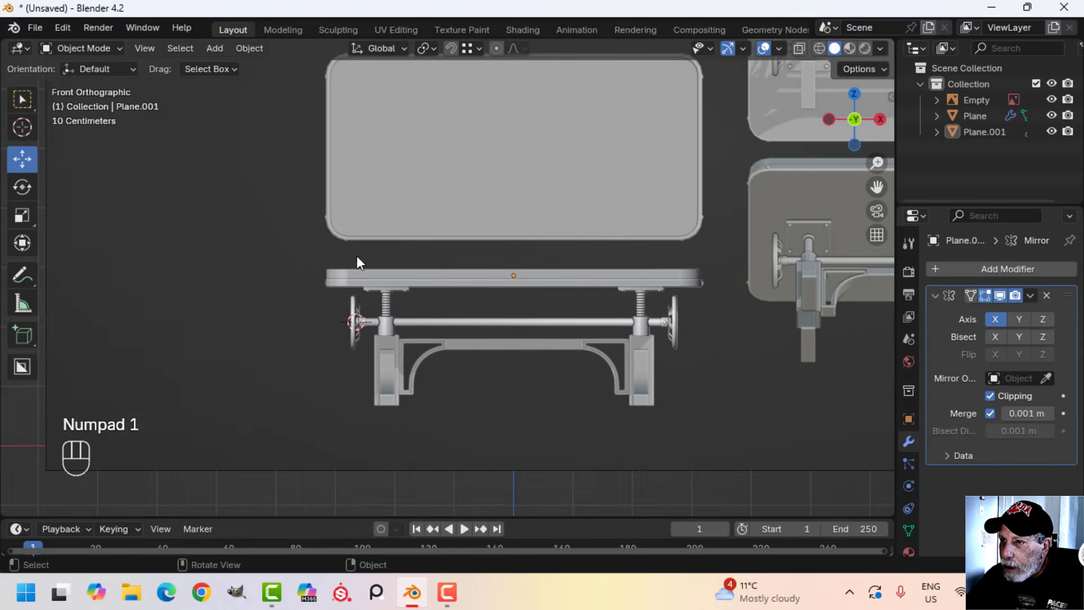
scroll(357, 255, up, 3)
scroll(420, 321, up, 3)
shift+middle_drag(390, 304, 458, 233)
scroll(441, 296, up, 3)
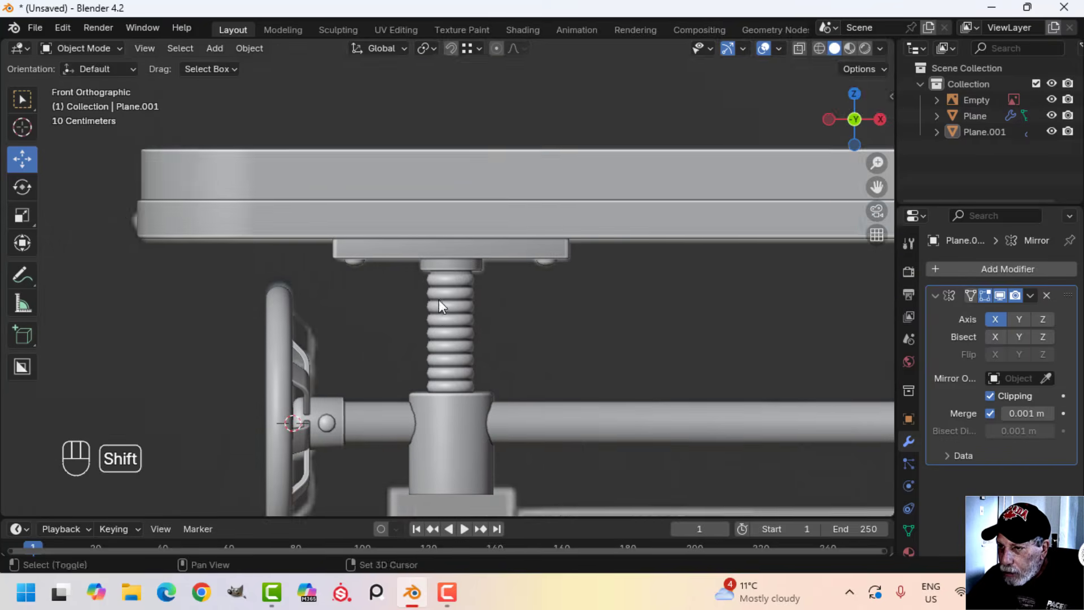
shift+middle_drag(439, 300, 472, 193)
click(359, 316)
key(Tab)
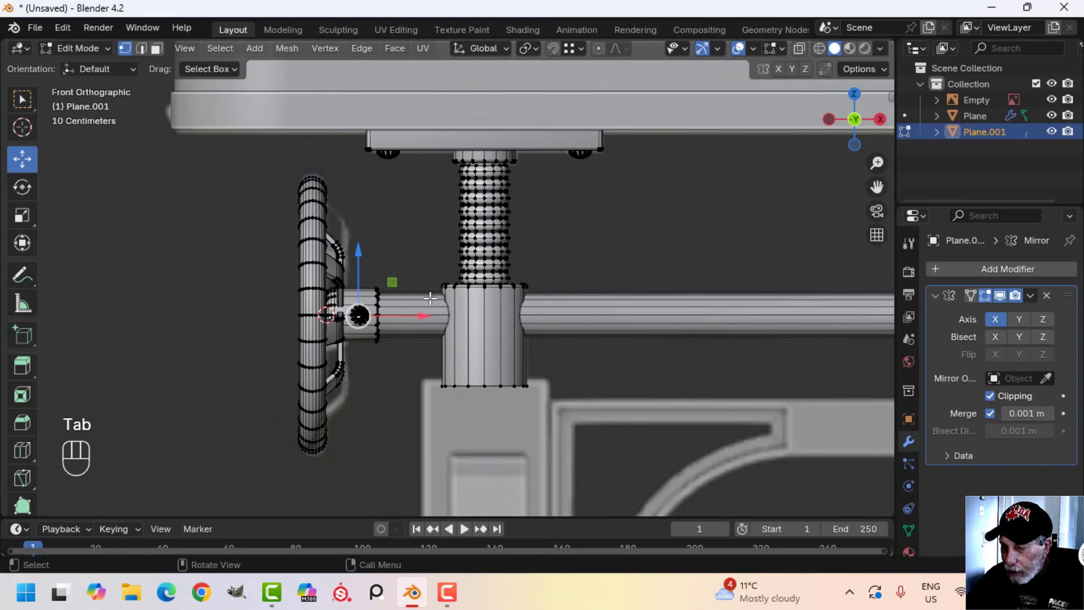
key(ctrl+l)
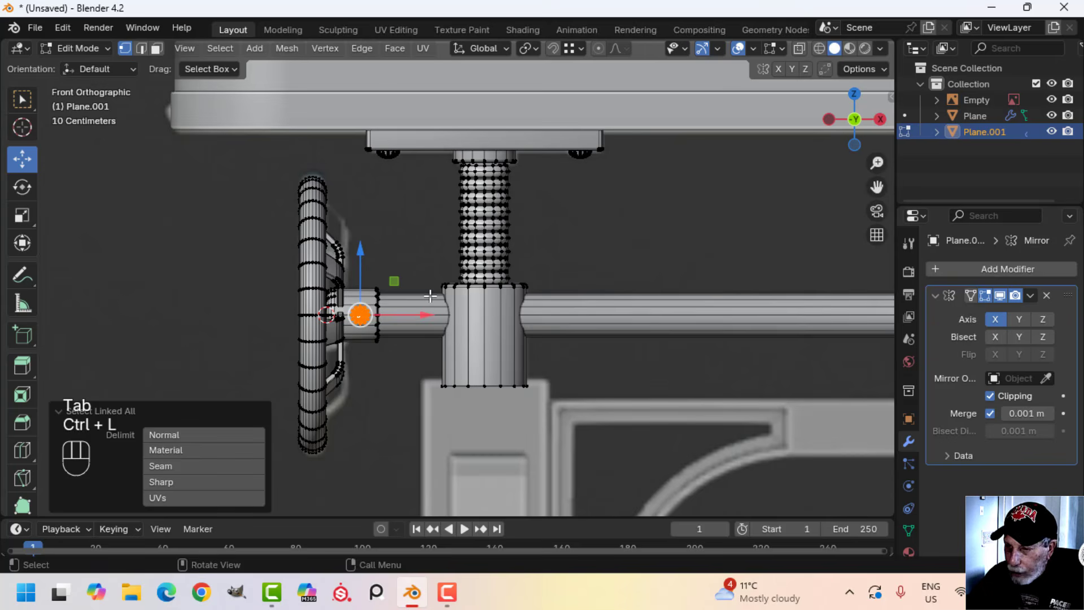
key(shift+d)
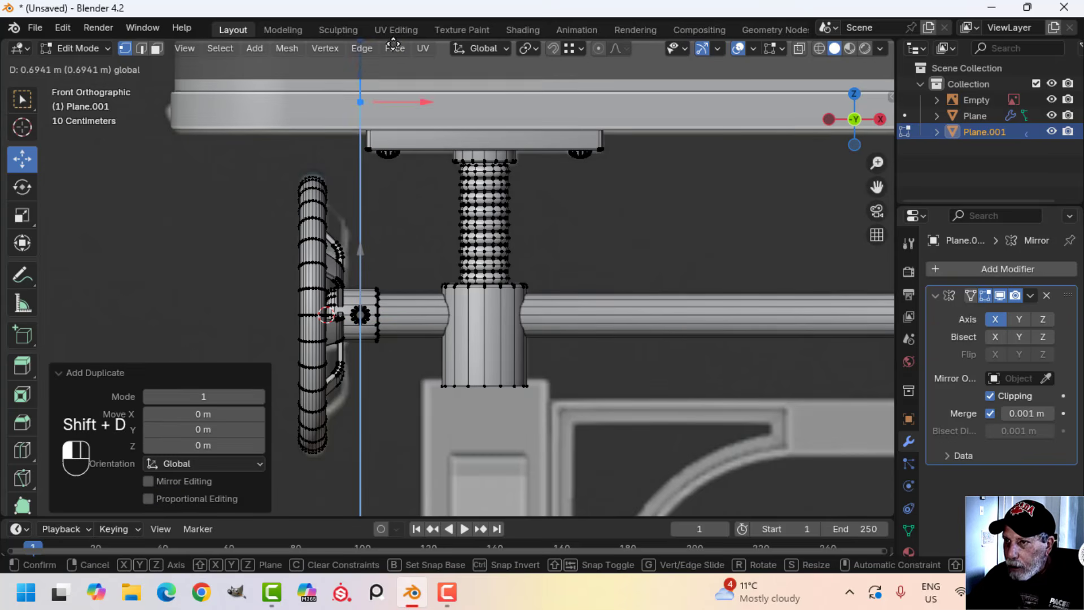
drag(393, 44, 393, 44)
Separate the duplicated bolt head into its own object and return to Object Mode
middle_drag(457, 153, 605, 199)
shift+middle_drag(604, 198, 371, 243)
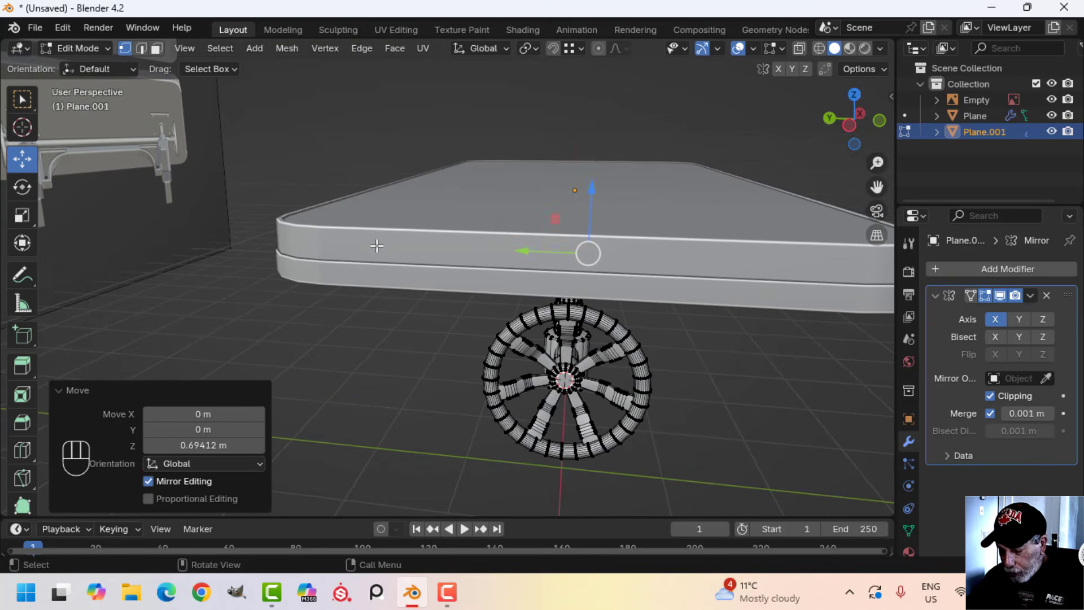
key(p)
click(375, 245)
key(Tab)
middle_drag(480, 249, 444, 246)
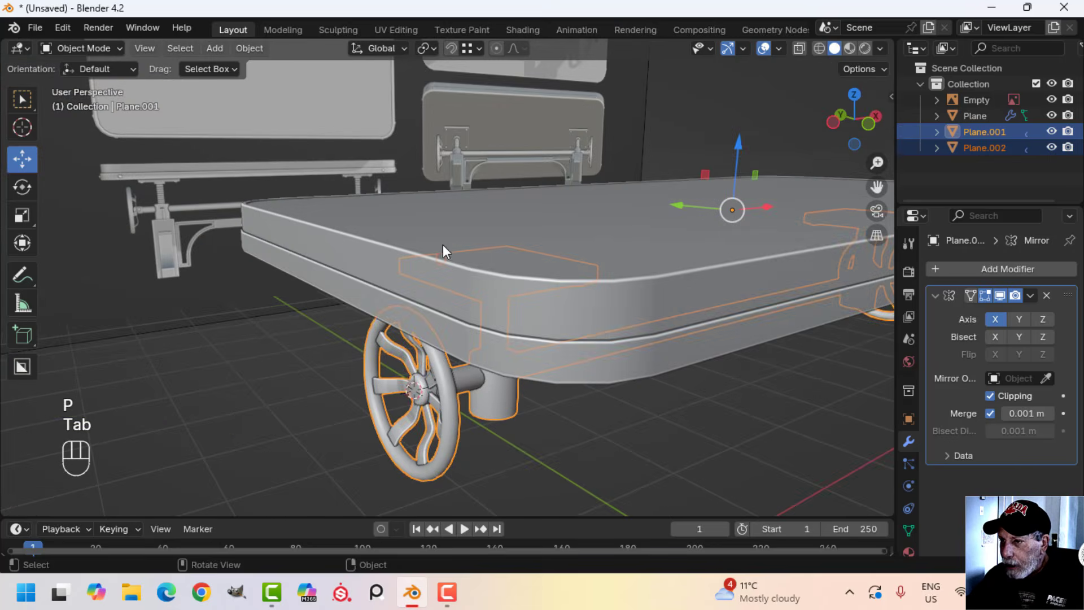
Temporarily hide the tabletop to select the separated bolt head's whole mesh in Edit Mode, then return to Object Mode and unhide the tabletop
click(544, 285)
key(h)
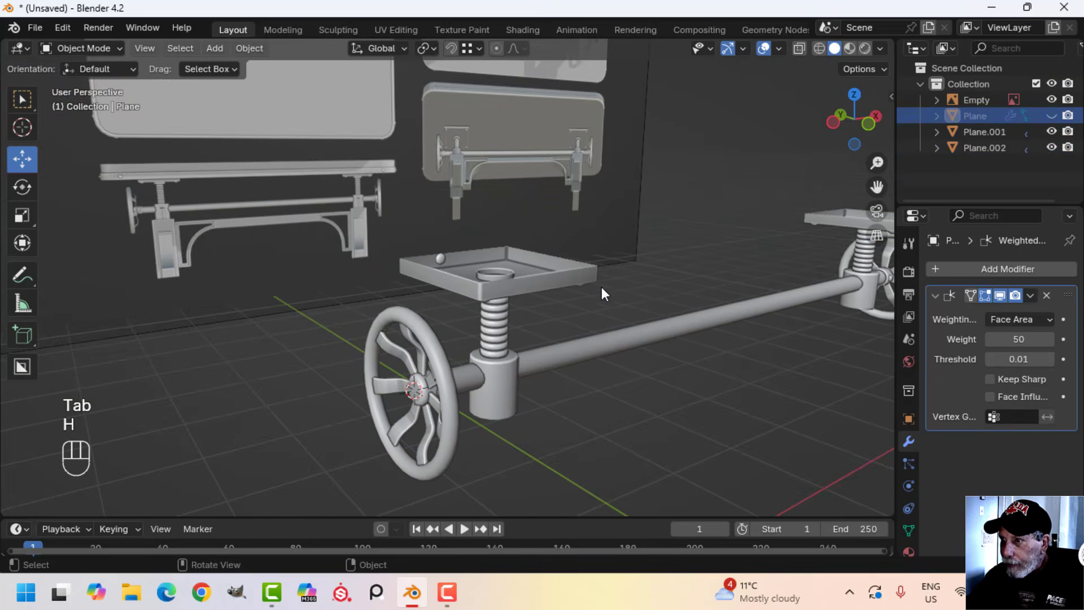
click(456, 263)
key(Tab)
key(a)
middle_drag(463, 262, 526, 299)
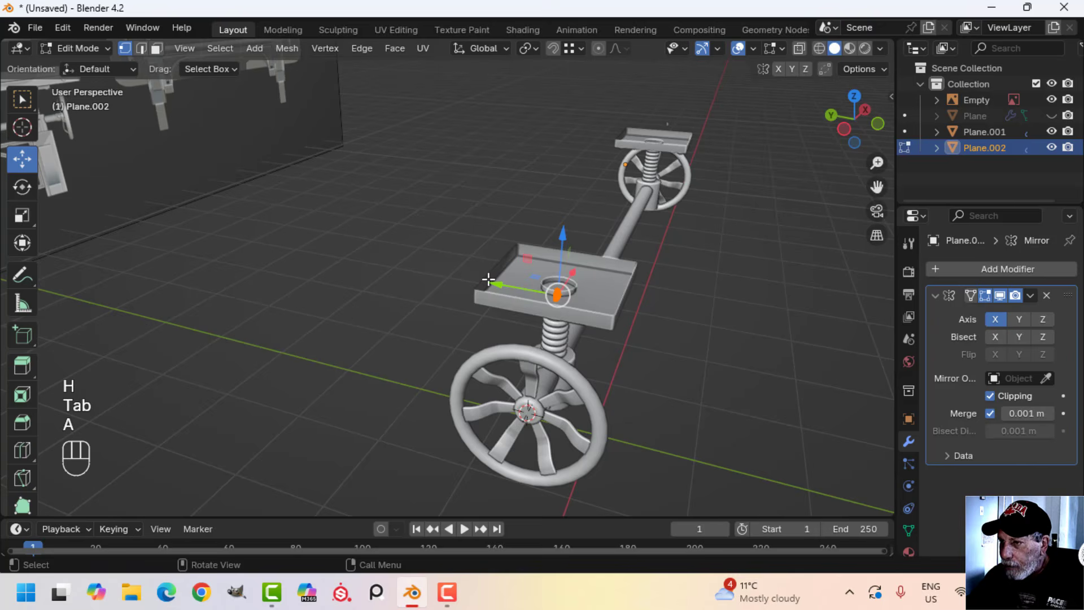
drag(489, 279, 740, 314)
key(Tab)
key(alt+h)
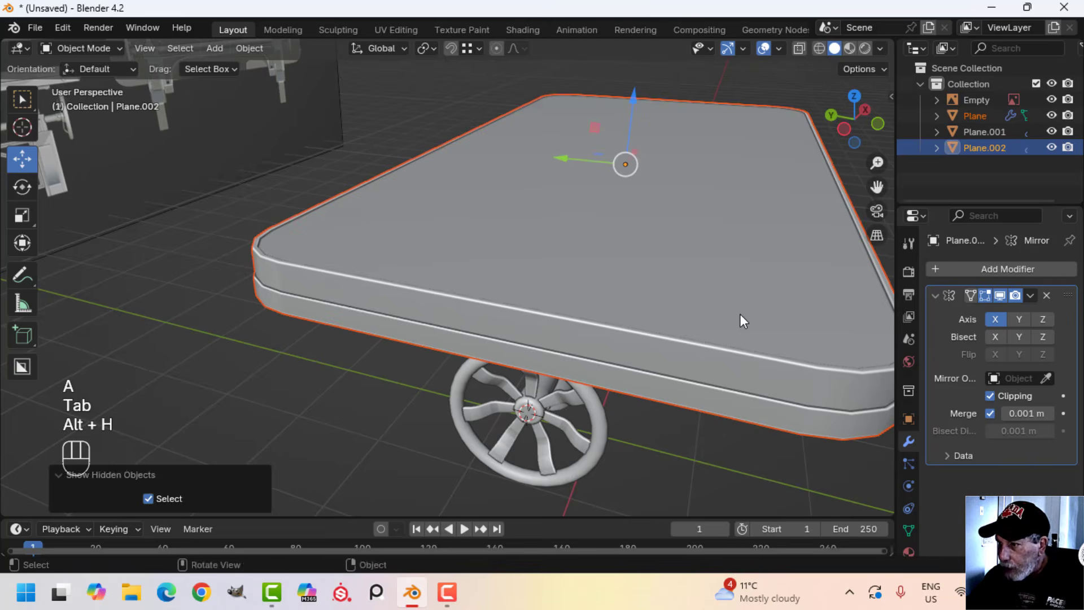
Lower the separated bolt head's mesh along Z and shift it about -0.208 m along Y, placing it in front of the tabletop's long edge
key(alt+a)
middle_drag(740, 314, 689, 297)
drag(494, 103, 488, 193)
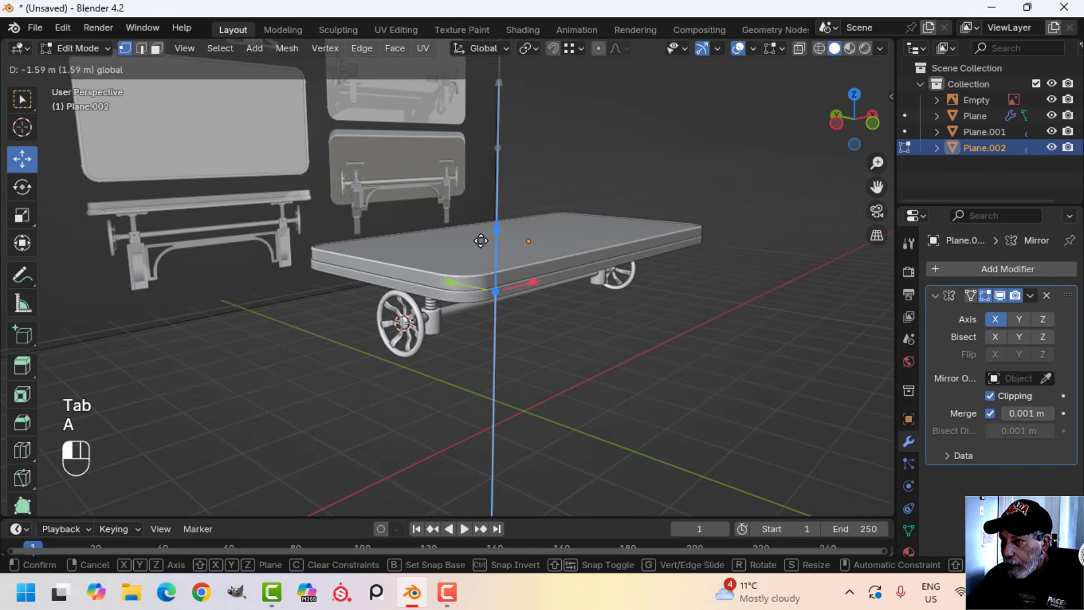
drag(481, 240, 482, 244)
middle_drag(496, 290, 556, 305)
drag(478, 304, 496, 303)
scroll(684, 322, up, 2)
key(KP_Decimal)
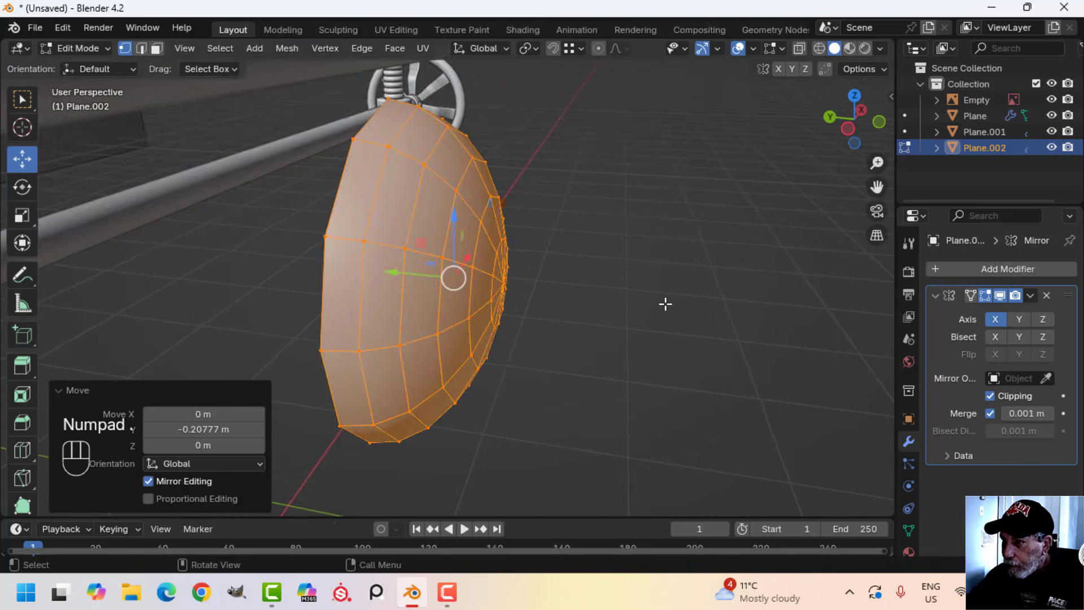
Move the bolt head about 0.109 m along Y toward the tabletop's lower rim and raise it about 0.074 m along Z
scroll(501, 330, down, 3)
shift+middle_drag(501, 330, 603, 350)
drag(537, 286, 398, 279)
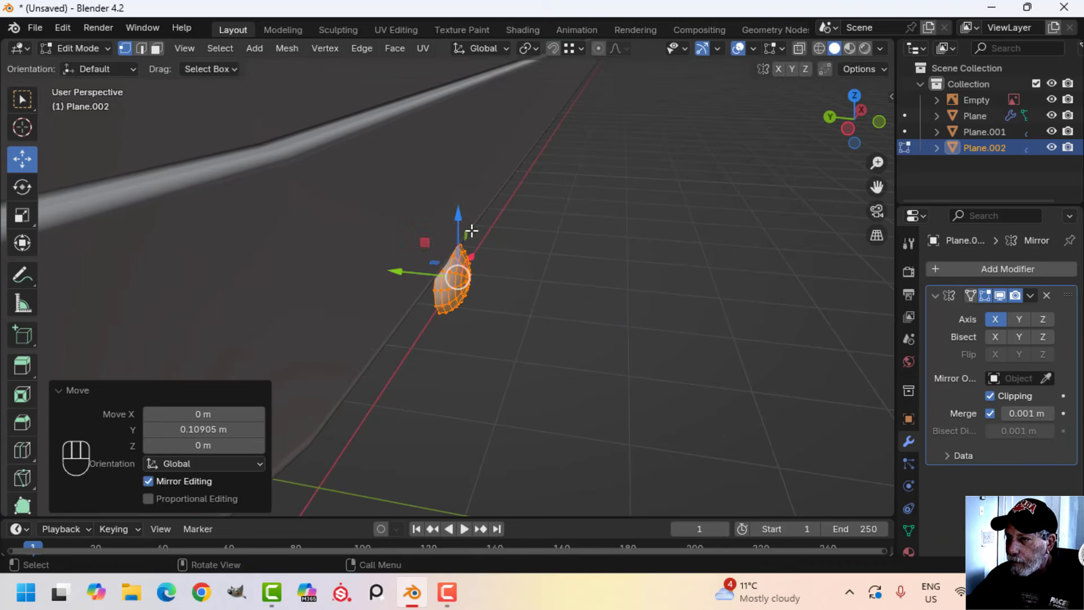
drag(459, 215, 461, 128)
In wireframe front view, move the bolt head about -0.274 m along X onto the reference bolt and scale it by about 1.31
key(KP_1)
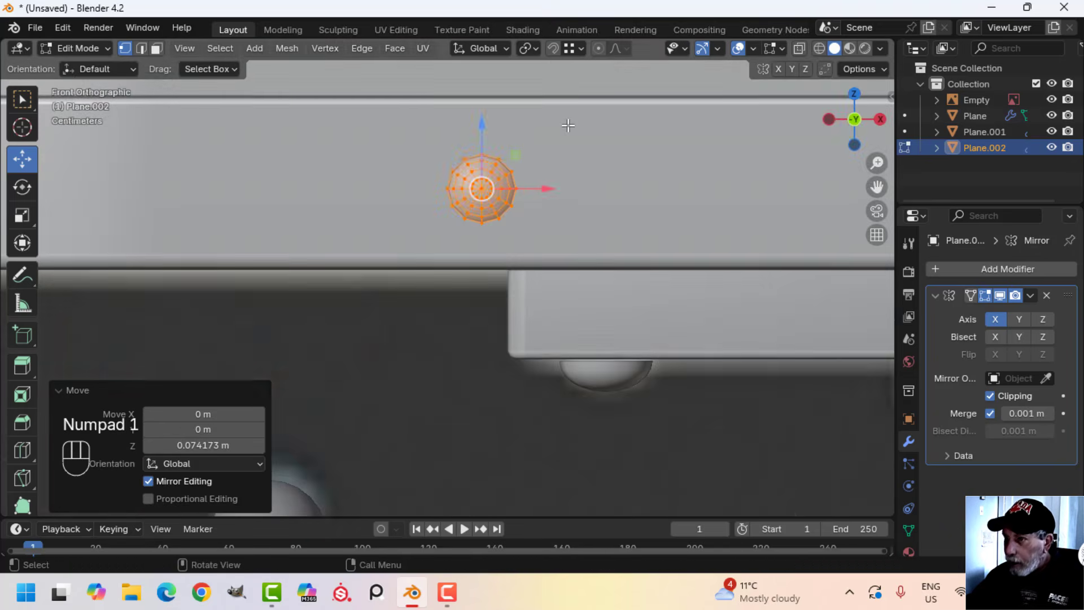
key(z)
click(423, 138)
scroll(542, 174, down, 4)
shift+middle_drag(574, 218, 646, 220)
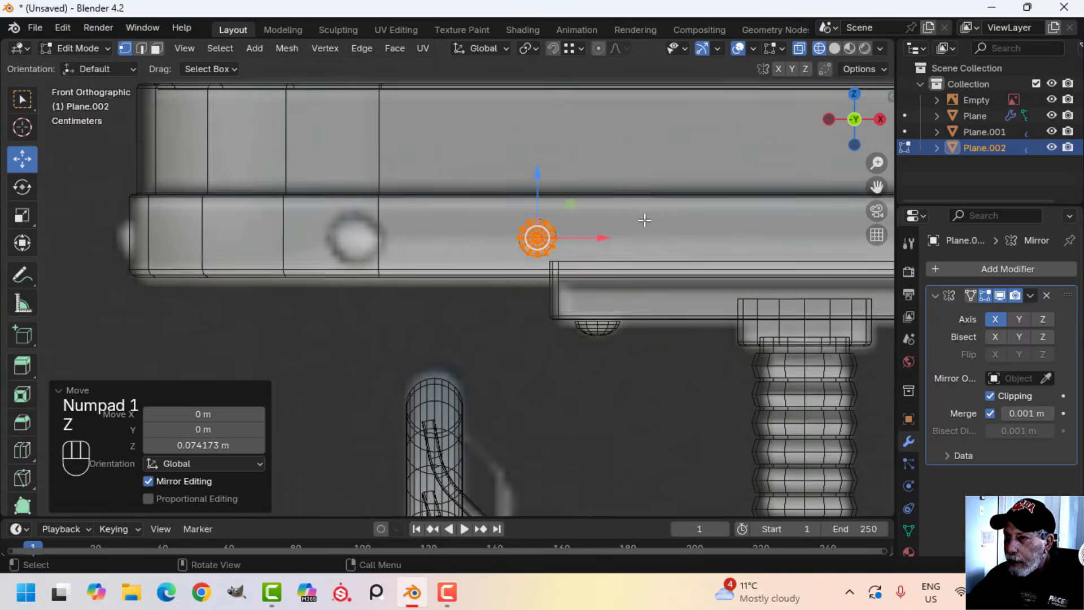
scroll(648, 220, up, 2)
key(g)
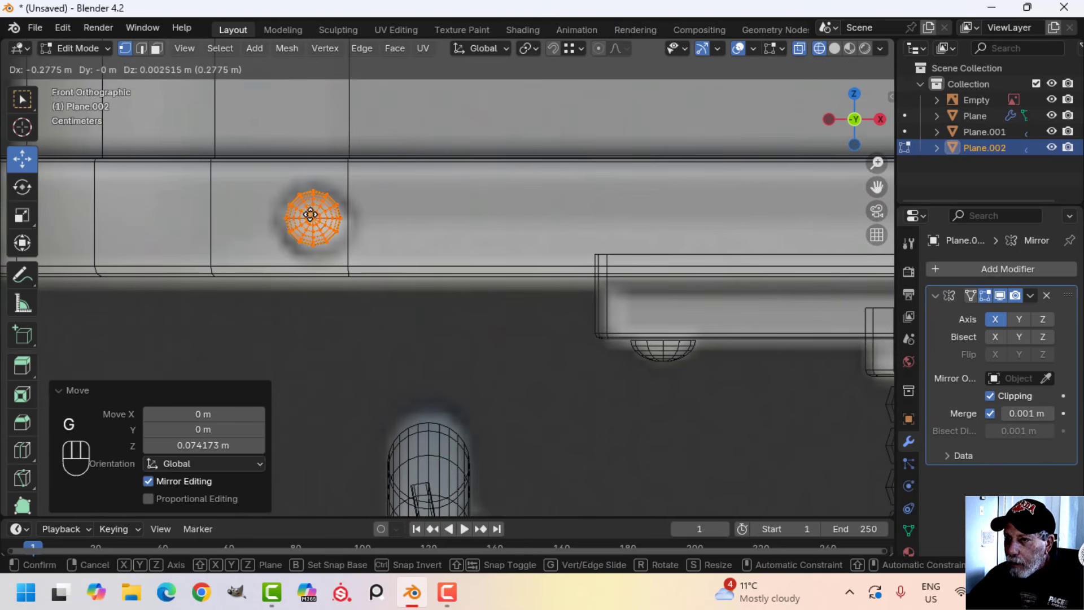
click(314, 214)
key(s)
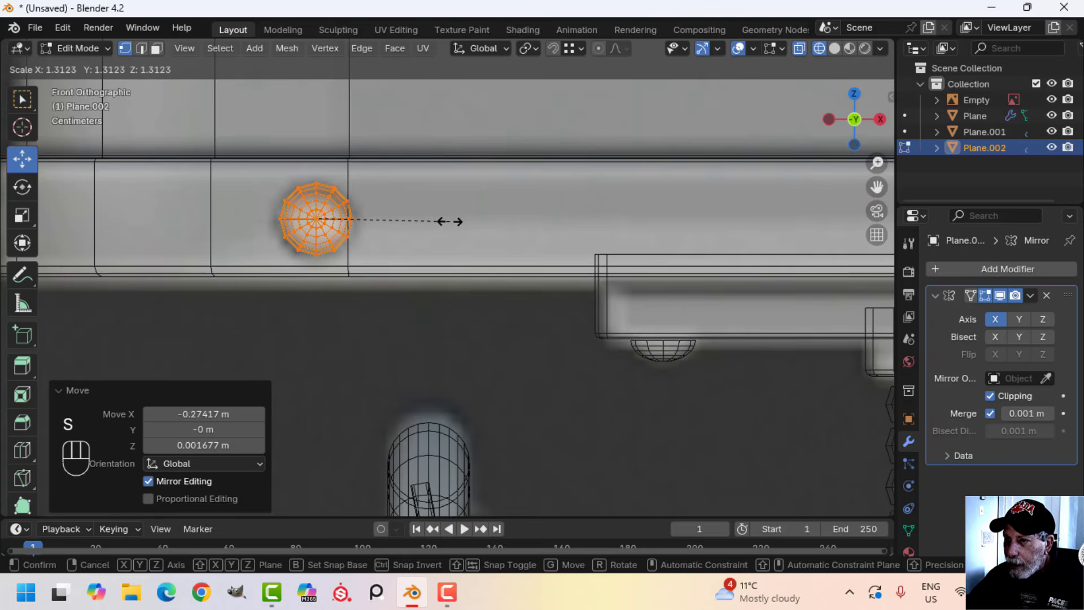
click(451, 222)
Return to solid shading and nudge the bolt head about 0.001 m along Y against the tabletop's lower rim
mouse_move(451, 222)
middle_down()
mouse_move(451, 244)
mouse_move(612, 274)
mouse_move(557, 237)
middle_up()
scroll(565, 271, up, 2)
key(z)
click(639, 266)
drag(380, 213, 371, 213)
Examine the bolt head's seating on the tabletop rim and its mirrored copy at the opposite end
scroll(560, 226, down, 4)
shift+middle_drag(584, 213, 556, 221)
middle_drag(556, 222, 496, 238)
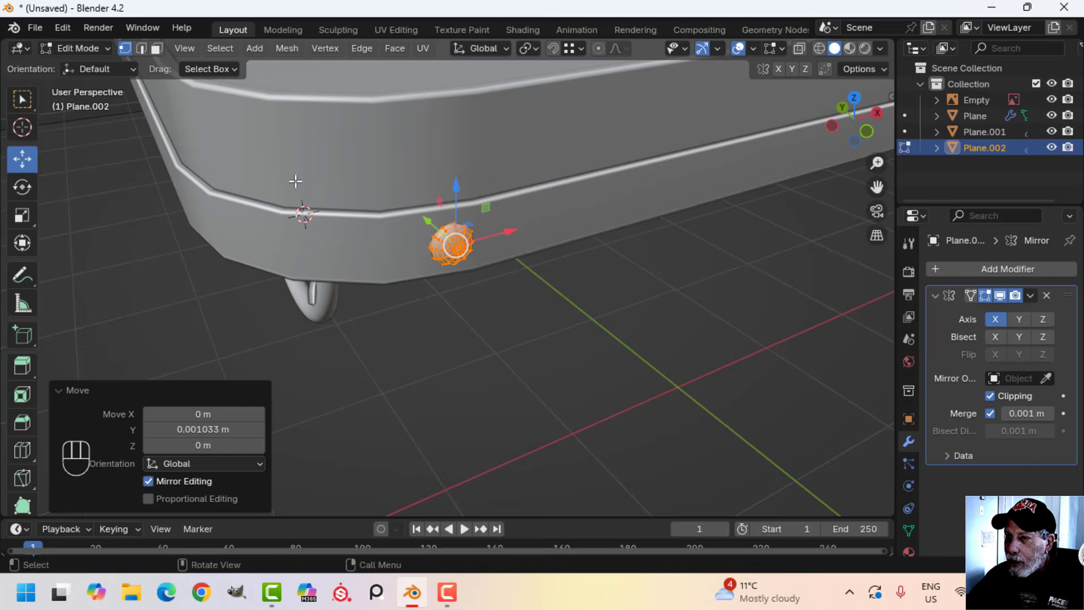
middle_drag(492, 262, 386, 214)
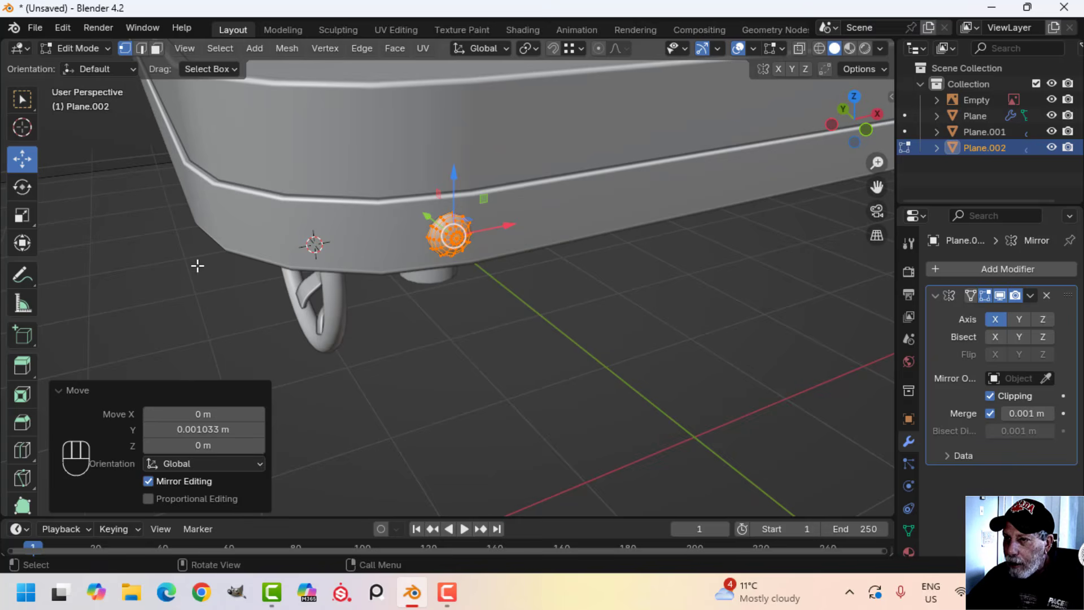
middle_drag(517, 268, 454, 301)
scroll(473, 271, down, 3)
middle_drag(454, 300, 672, 265)
shift+middle_drag(672, 265, 324, 252)
scroll(593, 189, down, 4)
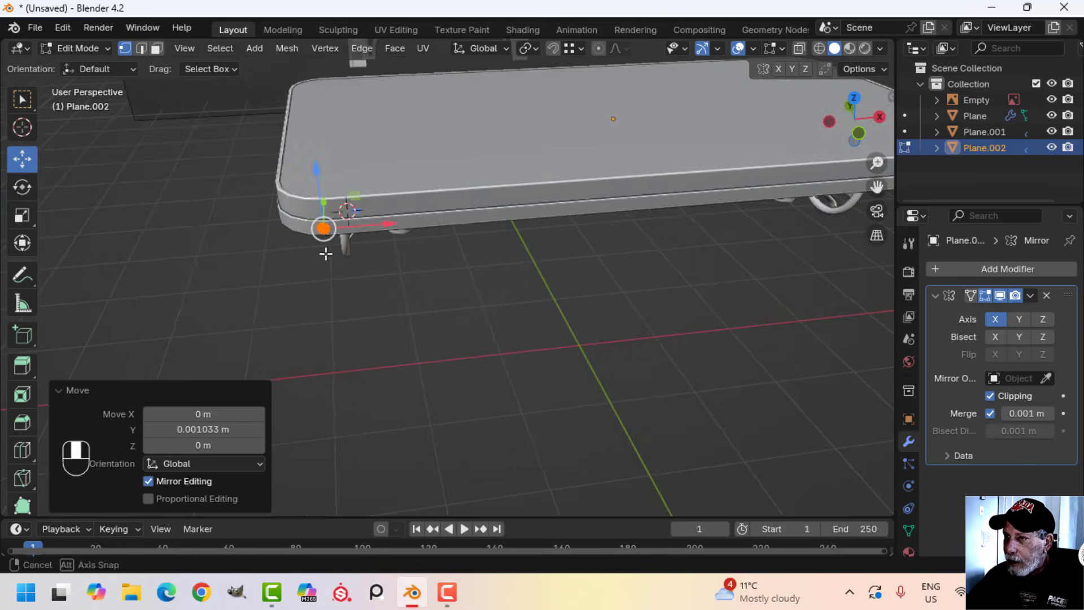
shift+middle_drag(757, 224, 452, 246)
scroll(666, 266, up, 4)
shift+middle_drag(667, 265, 402, 203)
scroll(344, 225, up, 2)
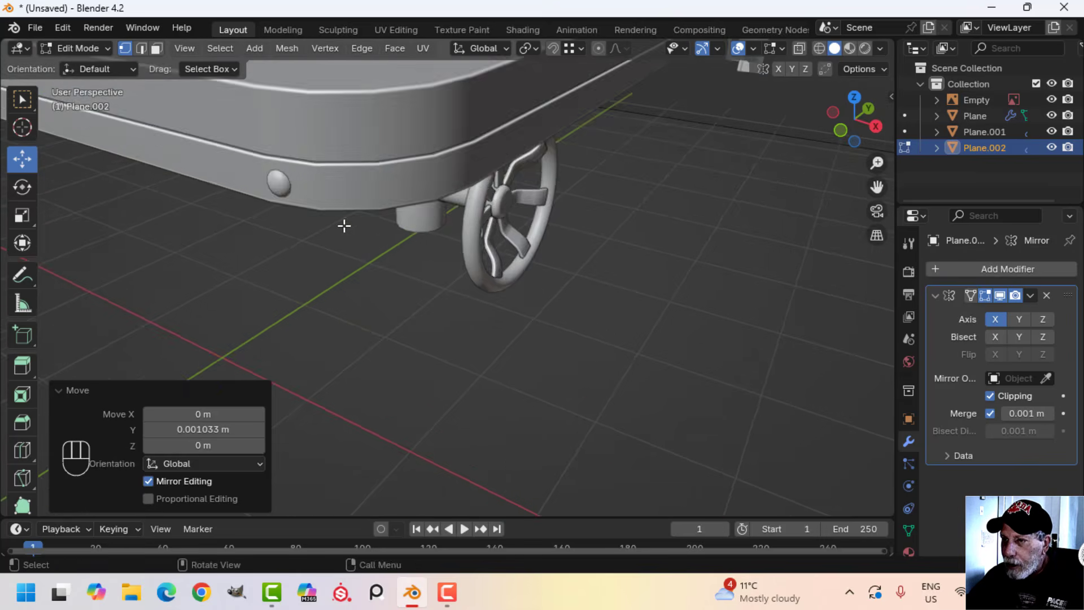
scroll(344, 225, down, 4)
shift+middle_drag(344, 226, 513, 242)
Select the tabletop's whole mesh in Edit Mode, snap the 3D cursor to its center, and return to Object Mode
key(Tab)
middle_drag(353, 254, 553, 262)
click(409, 198)
key(Tab)
key(shift+s)
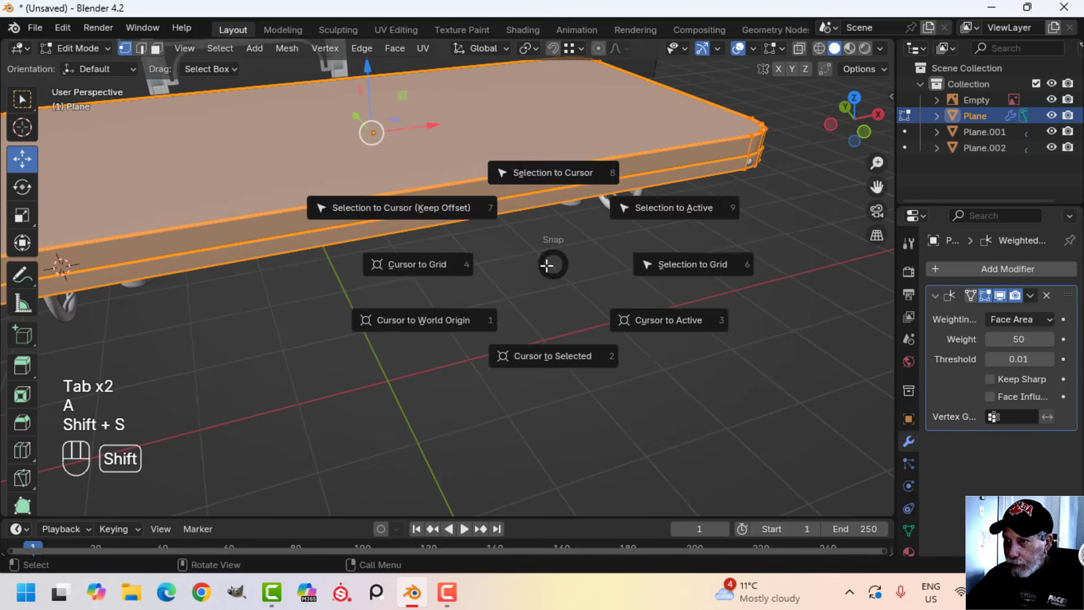
click(543, 350)
key(shift+s)
click(549, 395)
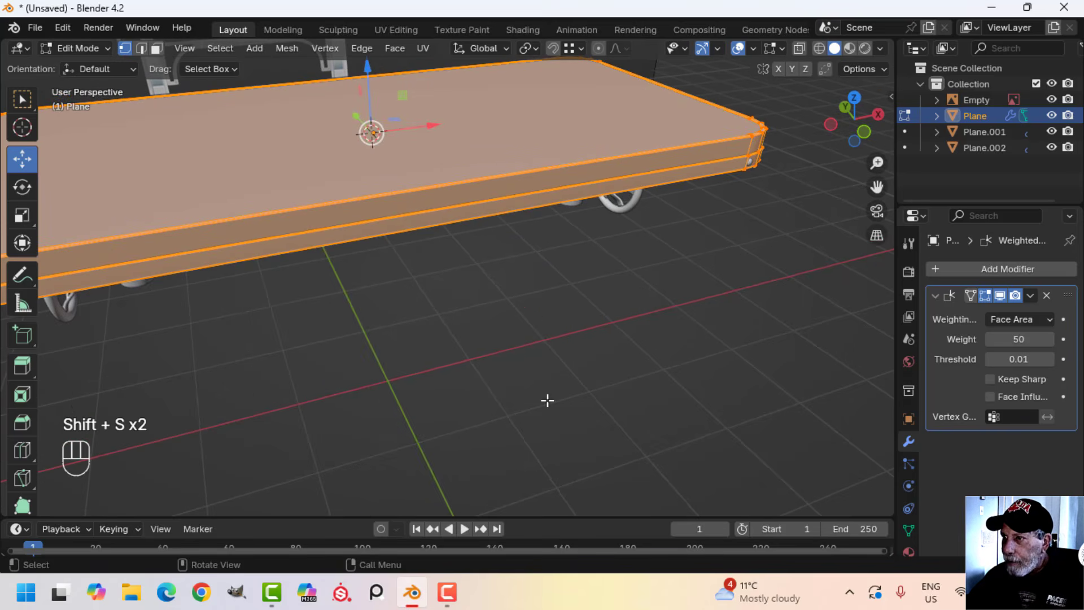
key(Tab)
Enable the Y axis on the rim bolt head's Mirror modifier and deselect it
shift+middle_drag(184, 273, 355, 259)
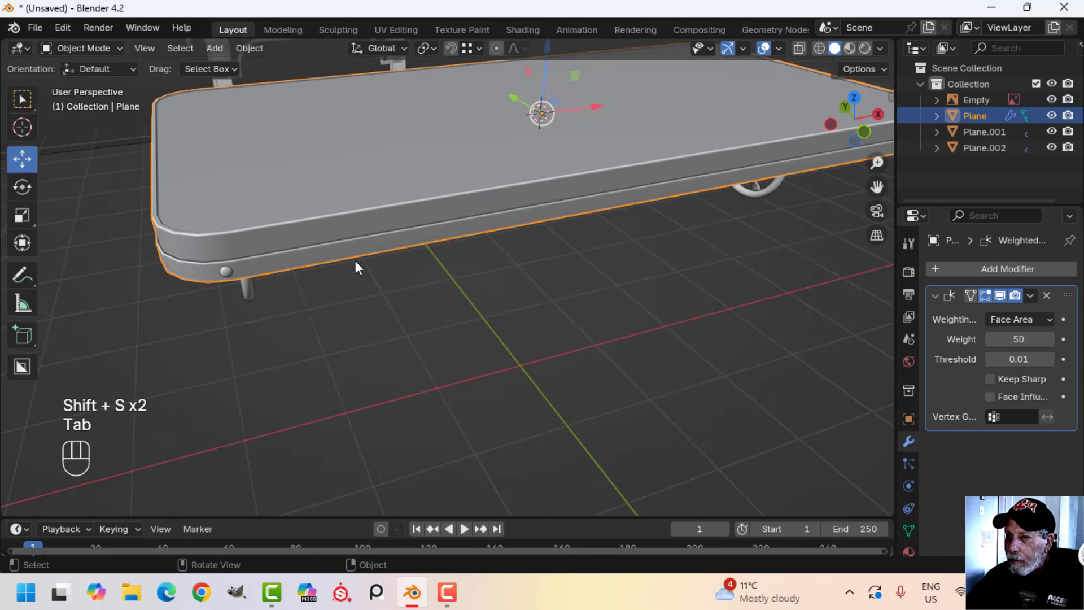
click(228, 272)
click(1019, 319)
scroll(313, 260, down, 3)
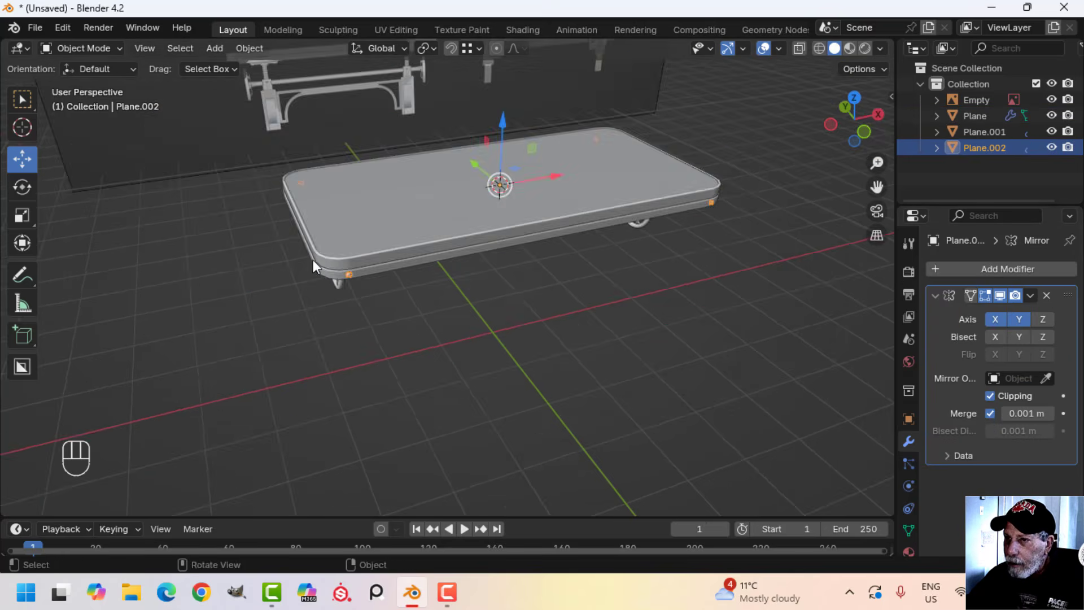
middle_drag(312, 260, 398, 272)
key(alt+a)
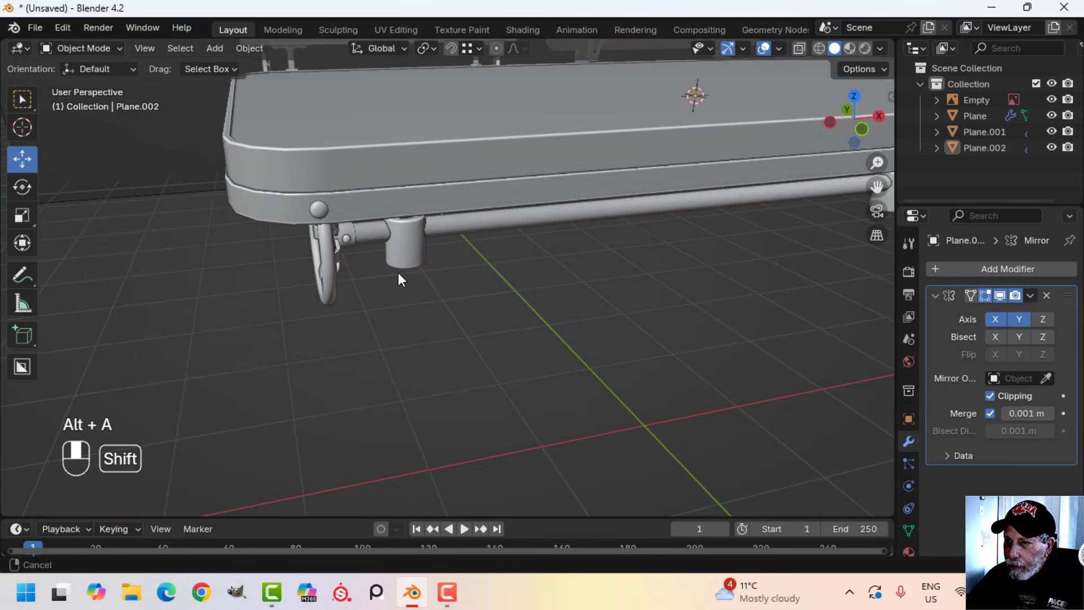
In Edit Mode, duplicate the rim bolt head and move the copy about -0.811 m along X beyond the tabletop's corner
click(320, 212)
key(Tab)
key(a)
middle_drag(391, 235, 477, 280)
key(shift+d)
right_click(477, 279)
click(339, 280)
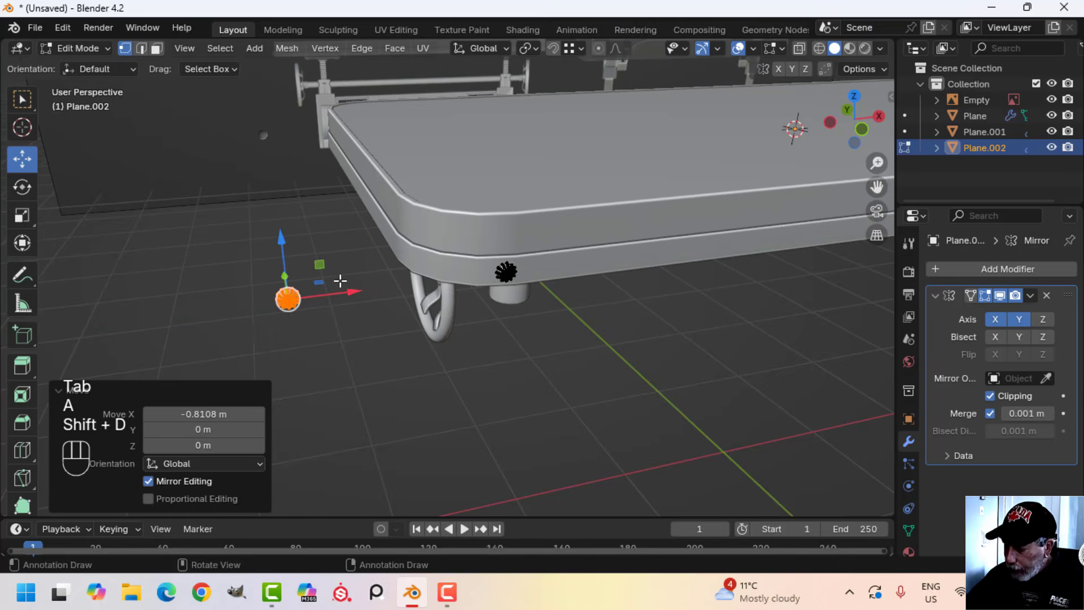
In top view, rotate the duplicated bolt head 90° about Z
key(KP_7)
shift+middle_drag(334, 168, 352, 88)
scroll(360, 288, up, 4)
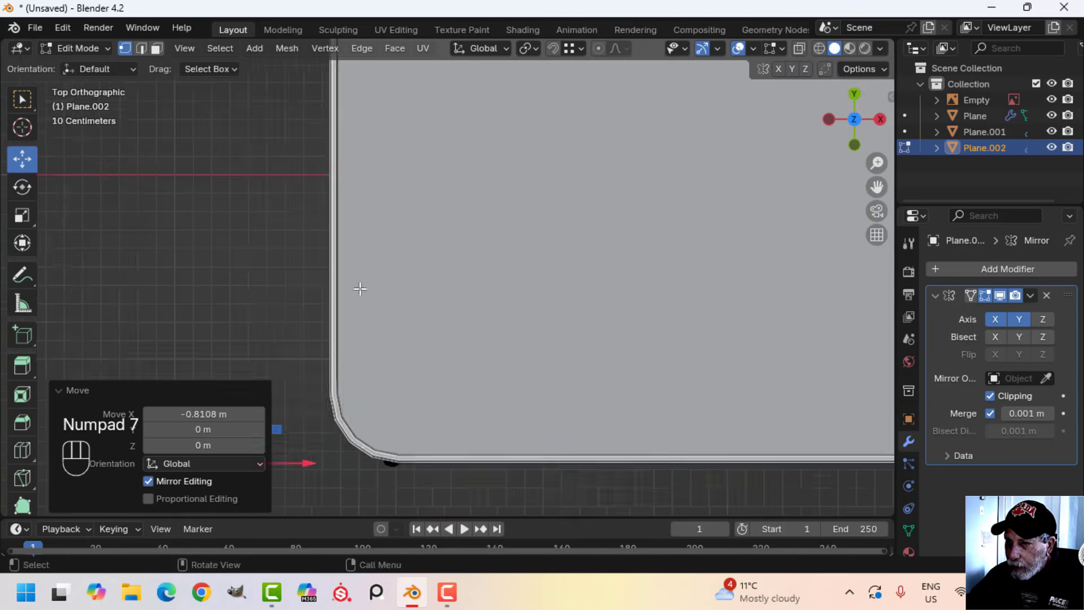
shift+middle_drag(326, 288, 443, 104)
scroll(435, 118, up, 3)
shift+middle_drag(347, 260, 583, 176)
scroll(424, 261, up, 2)
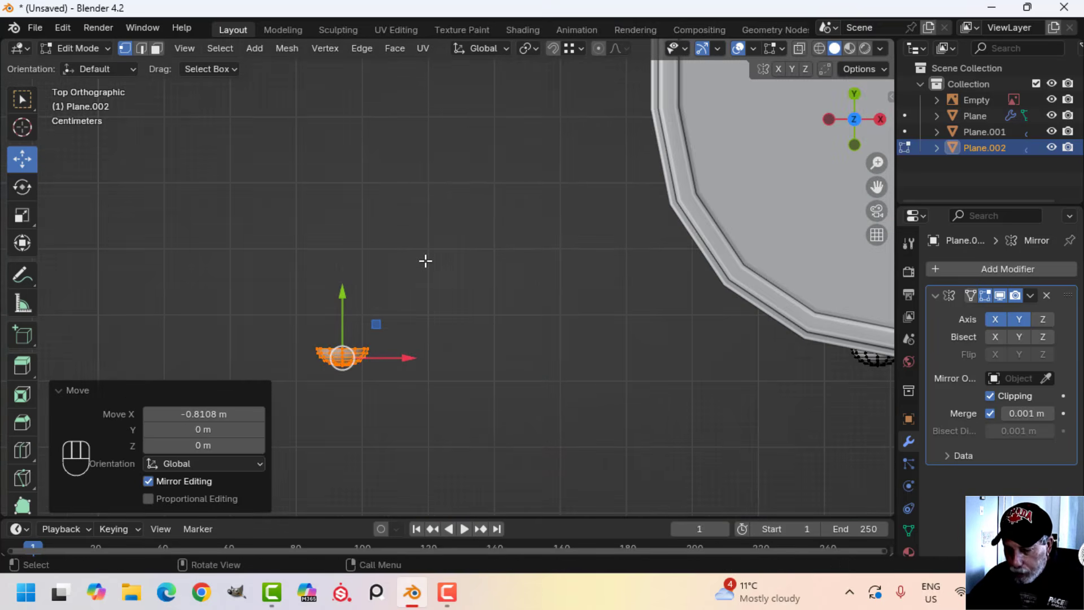
key(r)
click(424, 261)
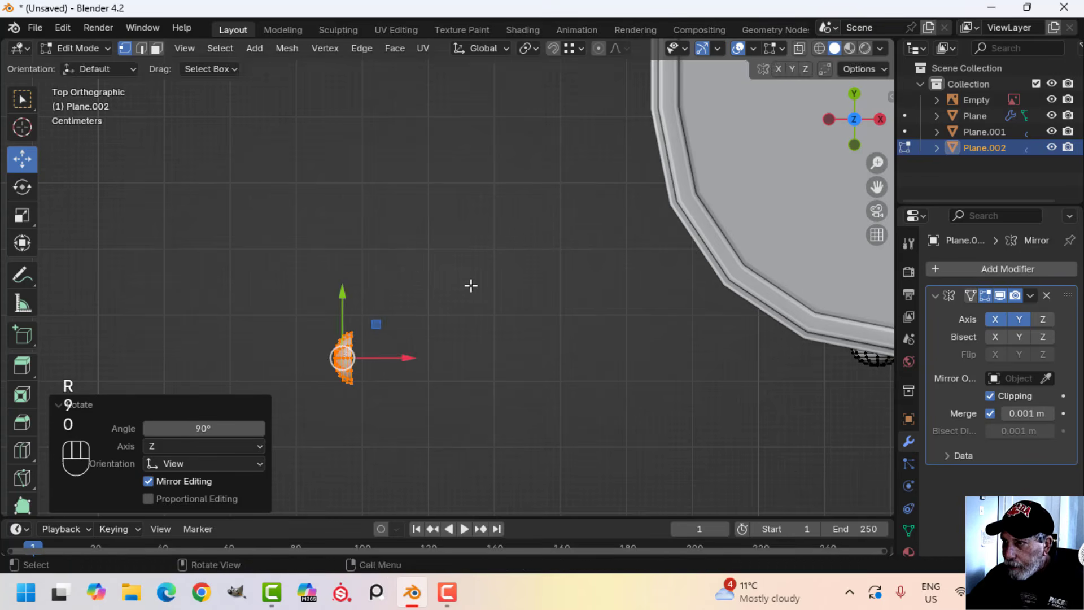
Move the rotated bolt head about 0.46 m along X and 0.45 m along Y, beside the tabletop's short side near the corner
key(g)
click(770, 91)
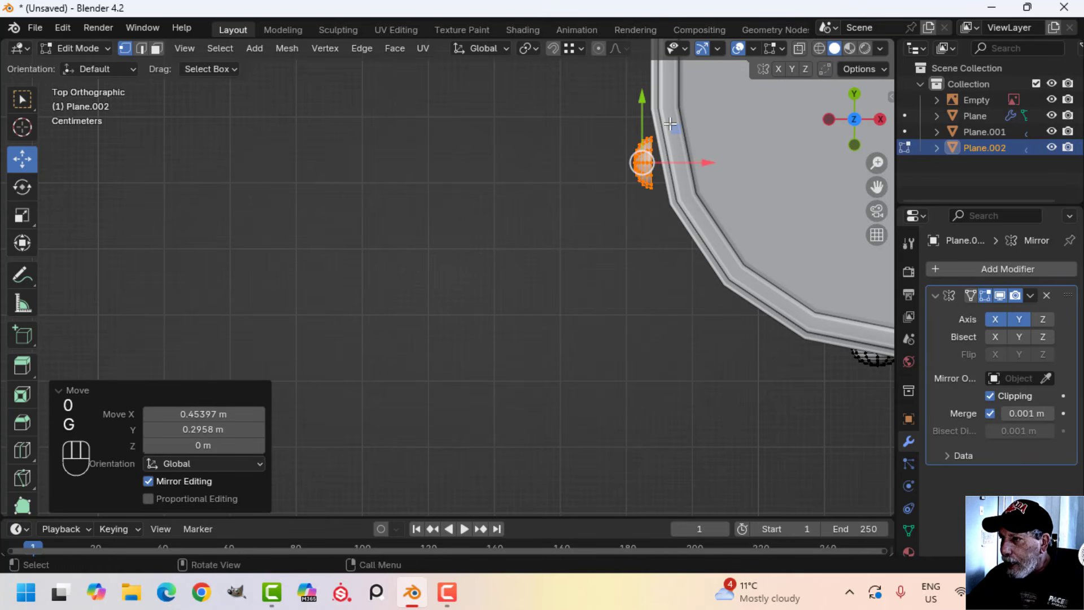
shift+middle_drag(690, 213, 622, 292)
key(g)
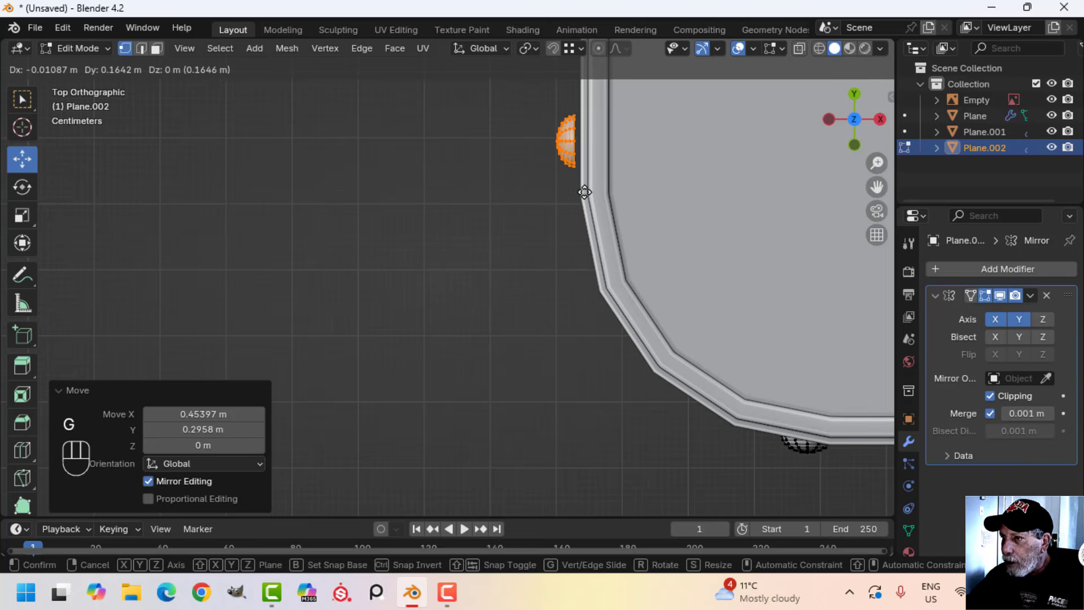
click(594, 198)
Nudge the bolt head along X until its flat back meets the tabletop rim, and deselect it in Object Mode
middle_drag(560, 252, 517, 251)
scroll(470, 273, up, 3)
shift+middle_drag(410, 307, 442, 384)
scroll(450, 293, up, 3)
scroll(408, 287, up, 4)
scroll(474, 290, up, 4)
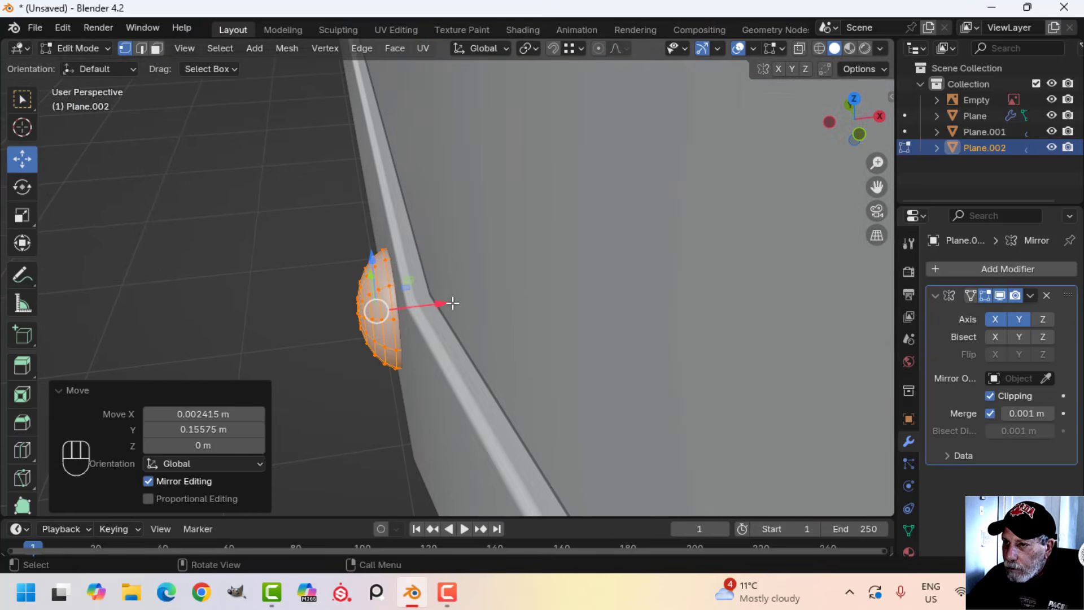
drag(447, 301, 443, 298)
key(Tab)
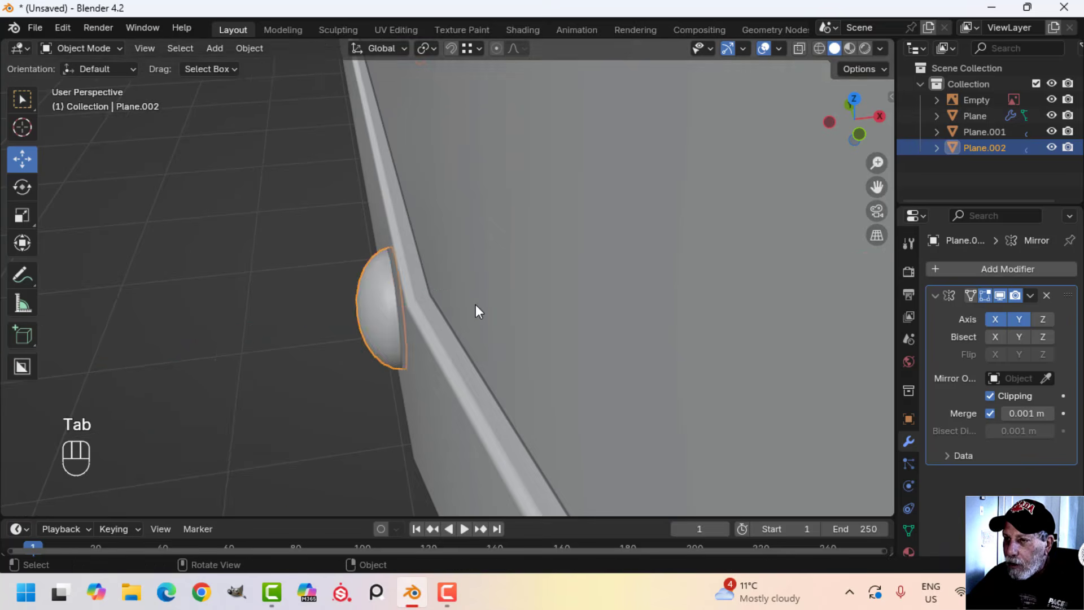
scroll(475, 304, down, 8)
key(alt+a)
Apply the rim bolt heads' Mirror modifier and join them to the tabletop
middle_drag(474, 300, 409, 294)
scroll(587, 314, up, 3)
scroll(409, 293, up, 3)
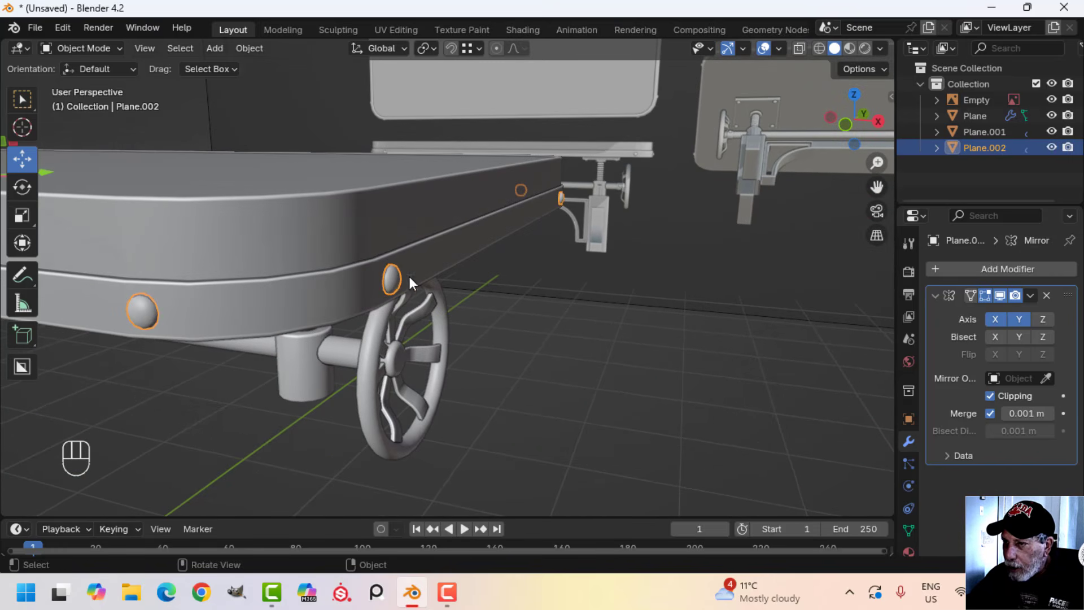
click(1031, 295)
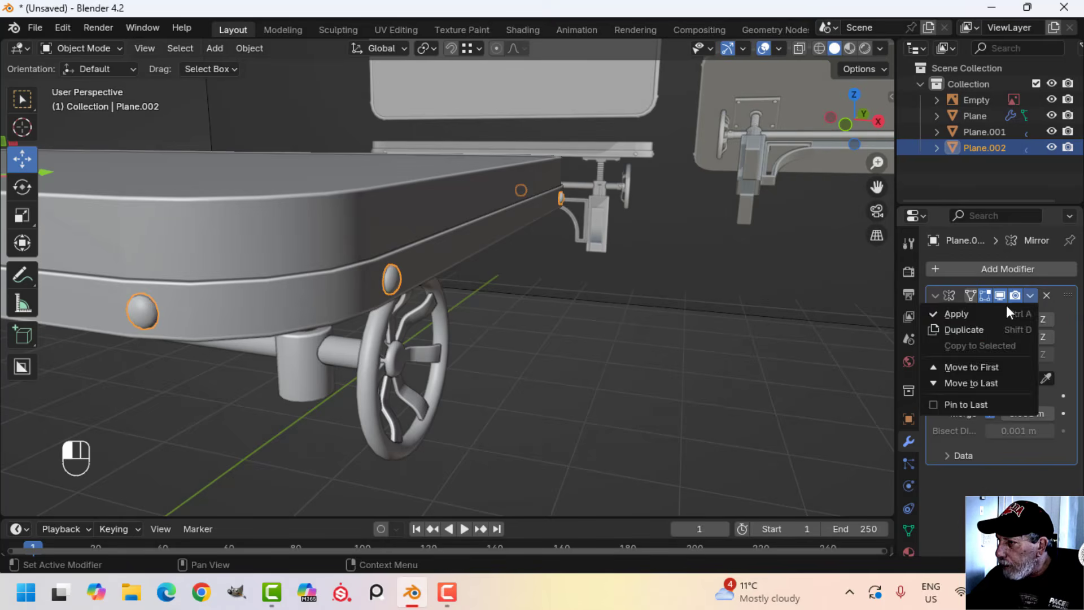
click(954, 314)
shift+click(451, 256)
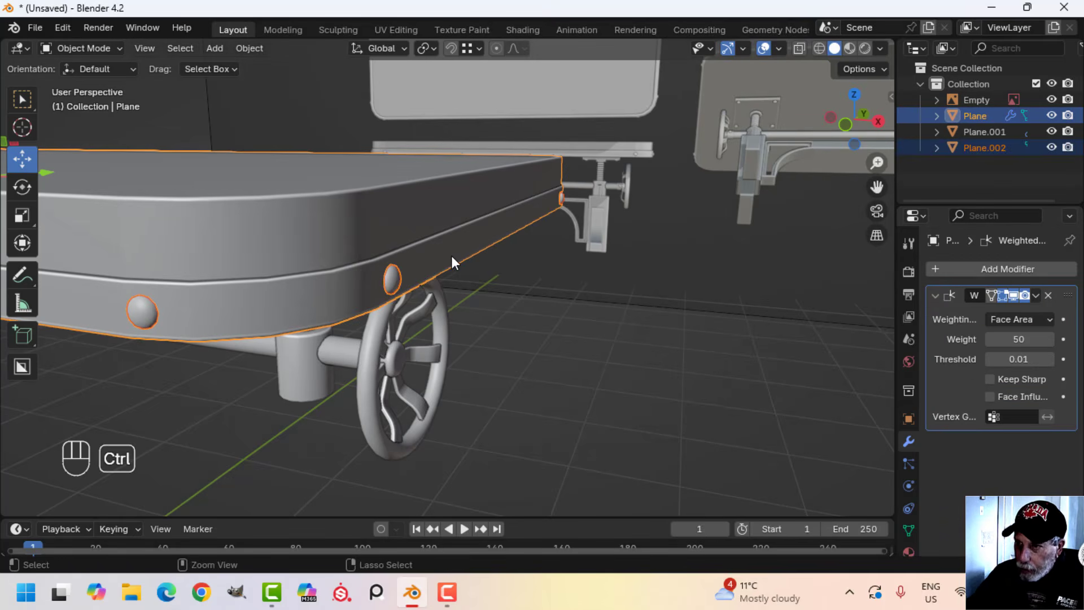
key(ctrl+j)
scroll(409, 288, down, 2)
key(alt+a)
shift+middle_drag(277, 351, 421, 300)
scroll(396, 283, down, 3)
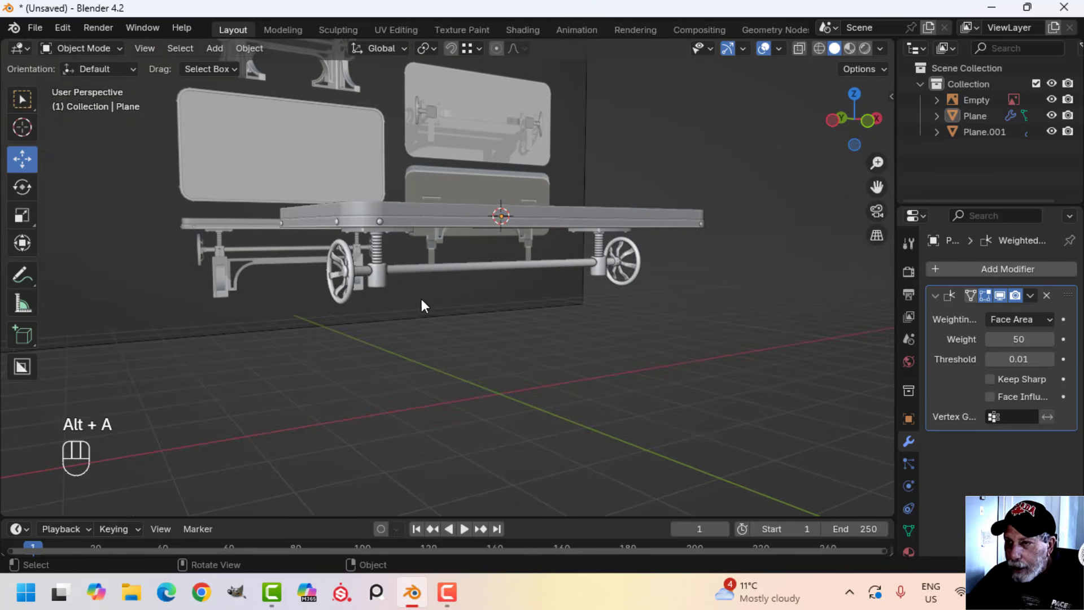
Select the bottom edge loop of the crank collar, snap the 3D cursor to it, and return to Object Mode
middle_drag(450, 266, 419, 269)
key(KP_1)
scroll(384, 240, up, 2)
click(338, 171)
key(Tab)
scroll(363, 218, up, 4)
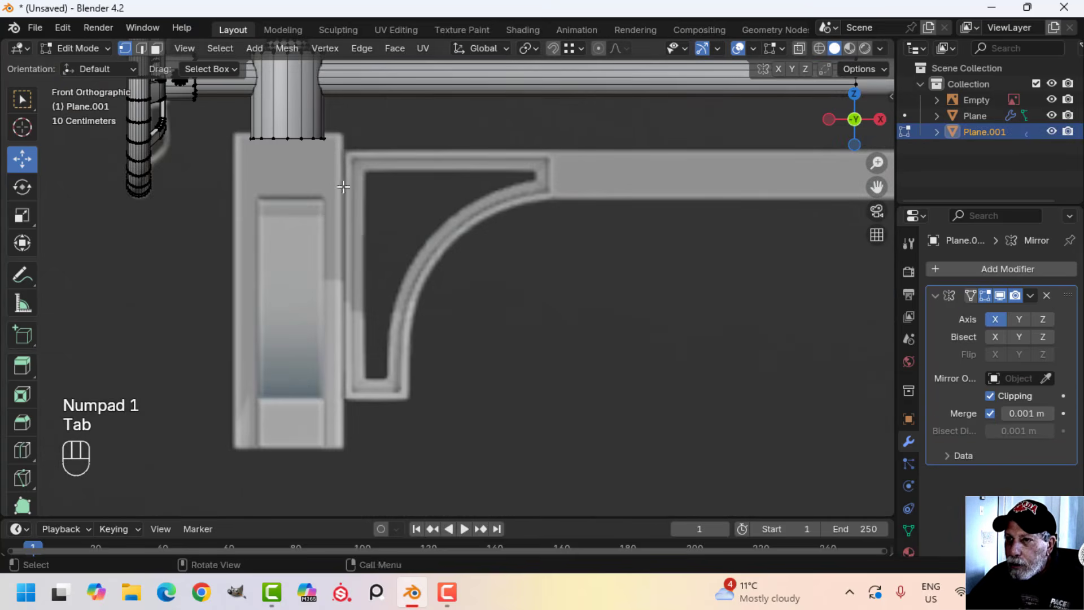
alt+shift+click(295, 136)
middle_drag(322, 189, 381, 294)
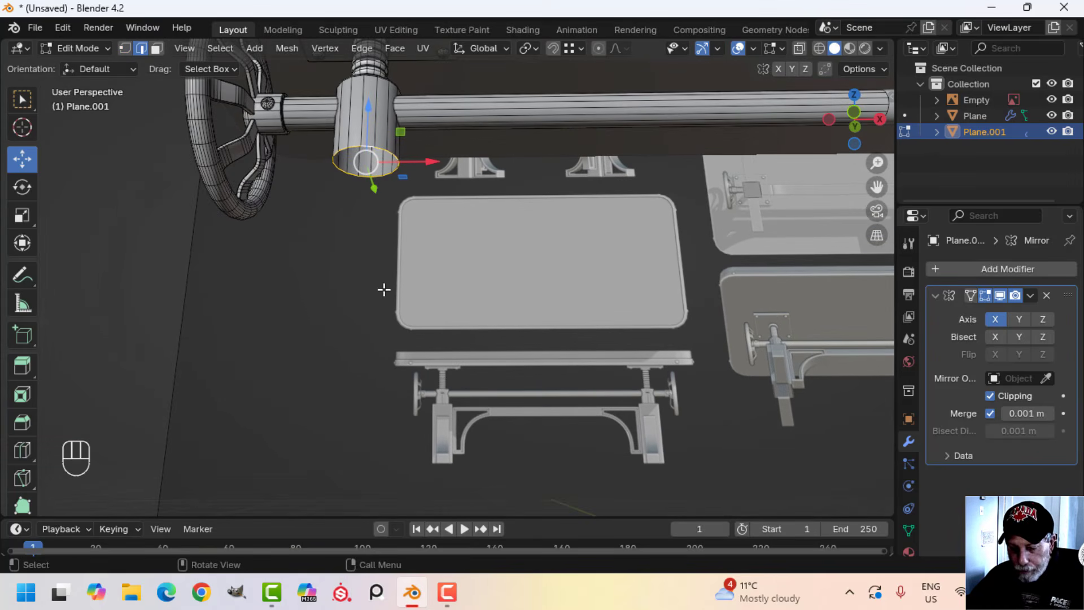
key(shift+s)
click(388, 379)
key(Tab)
key(KP_1)
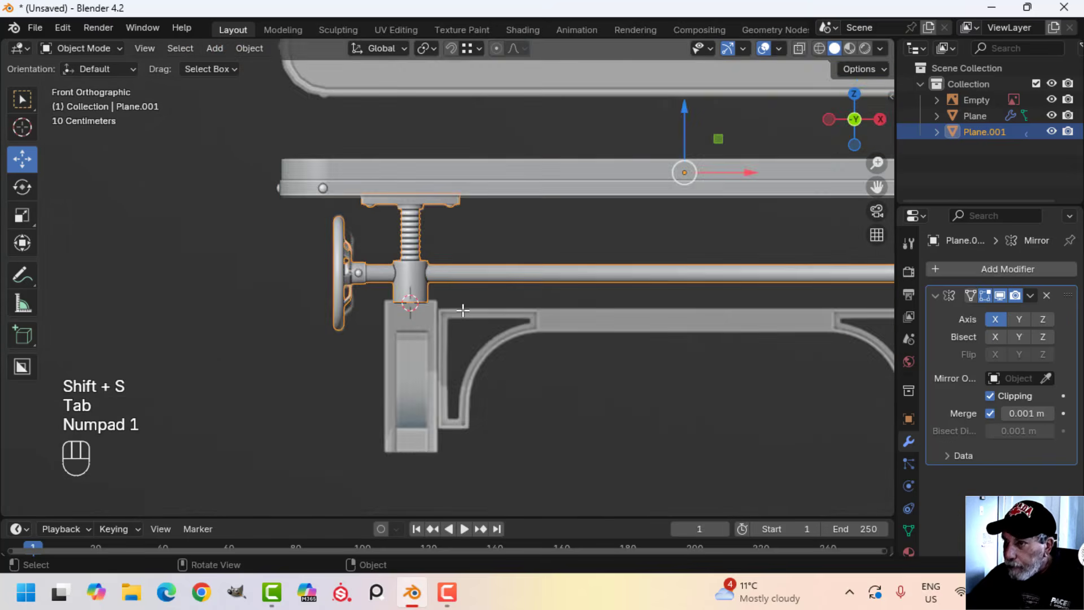
Add a cube at the cursor, scale it to 0.206, and lower it so its top meets the collar's underside
scroll(464, 310, up, 2)
shift+middle_drag(438, 336, 436, 279)
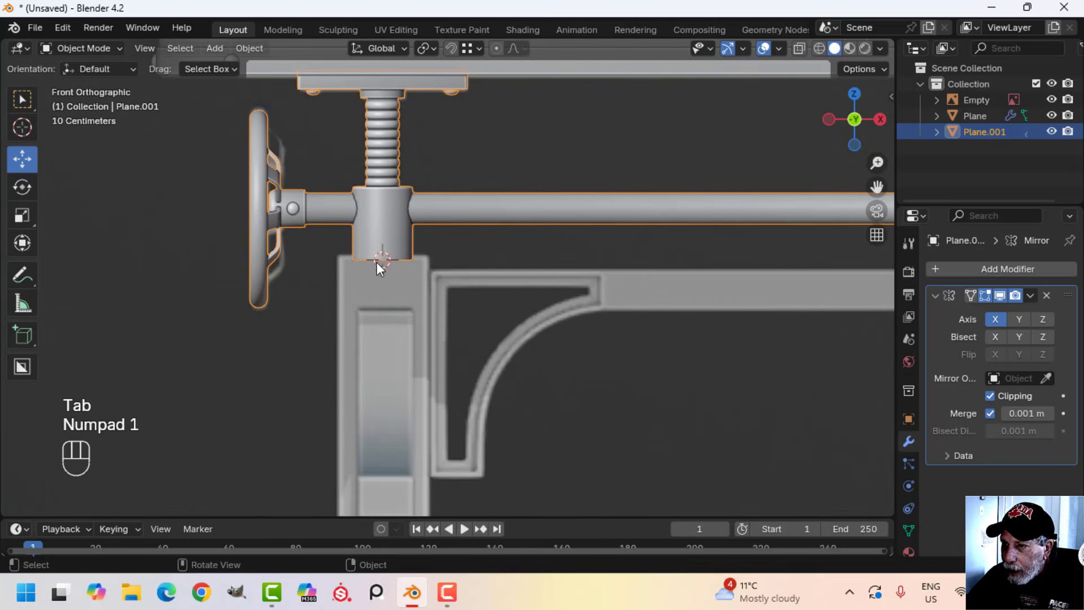
key(shift+a)
mouse_move(399, 247)
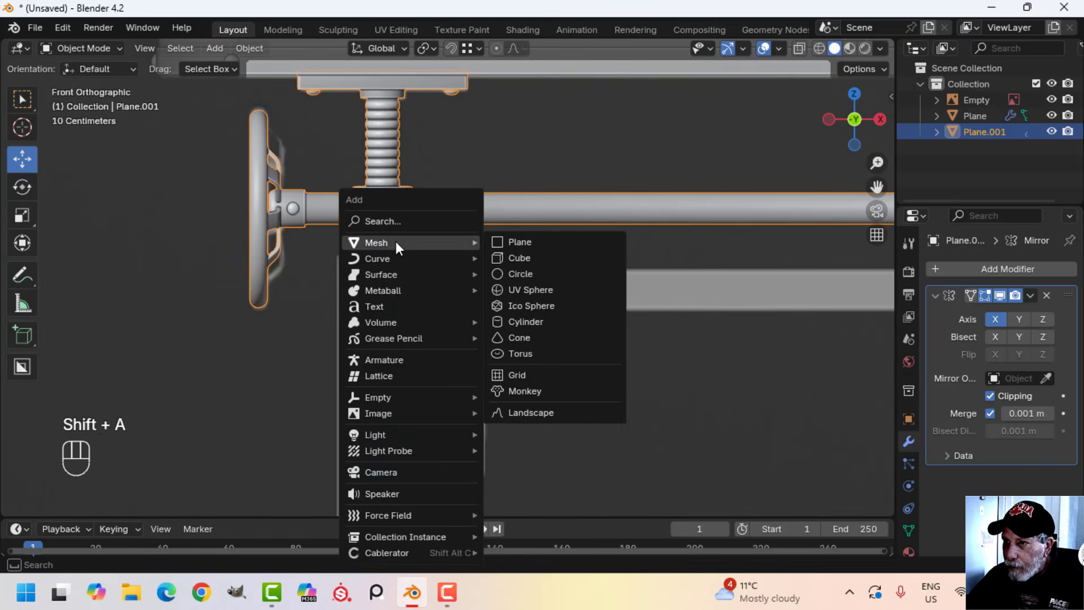
click(532, 262)
key(Tab)
key(s)
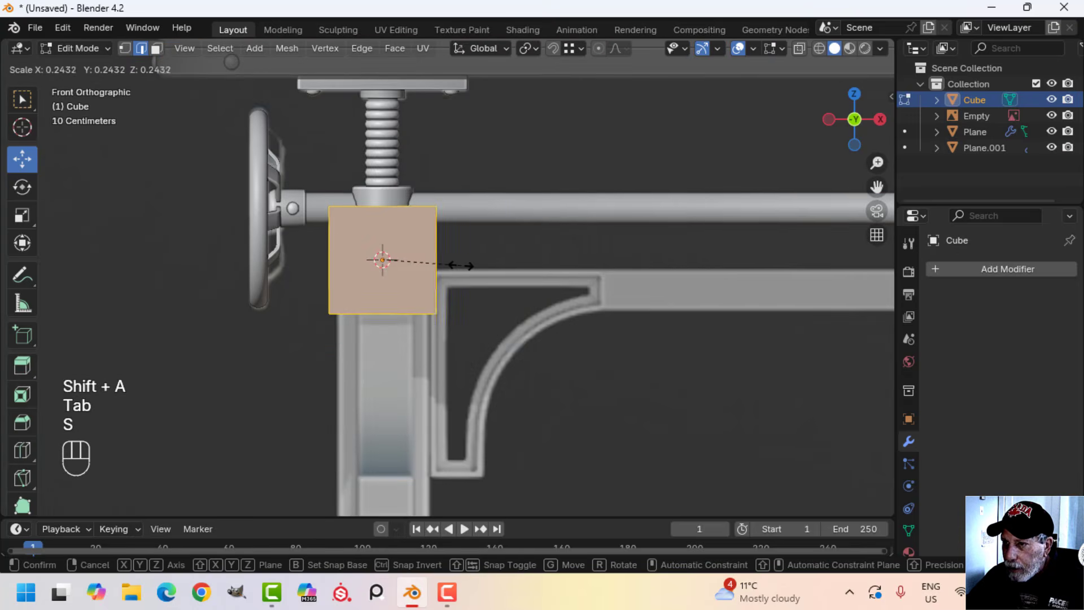
click(449, 266)
key(z)
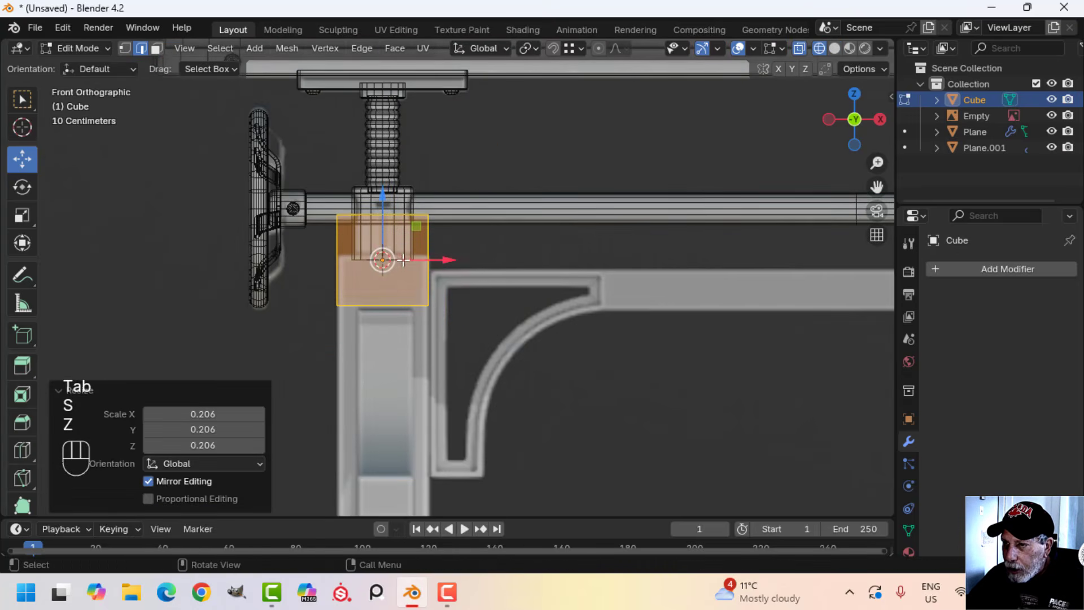
drag(384, 197, 392, 246)
Lower the cube's bottom about 0.768 m to the foot of the reference leg and delete the bottom face
key(alt+a)
key(b)
drag(273, 320, 527, 387)
shift+middle_drag(483, 367, 507, 274)
drag(406, 193, 406, 326)
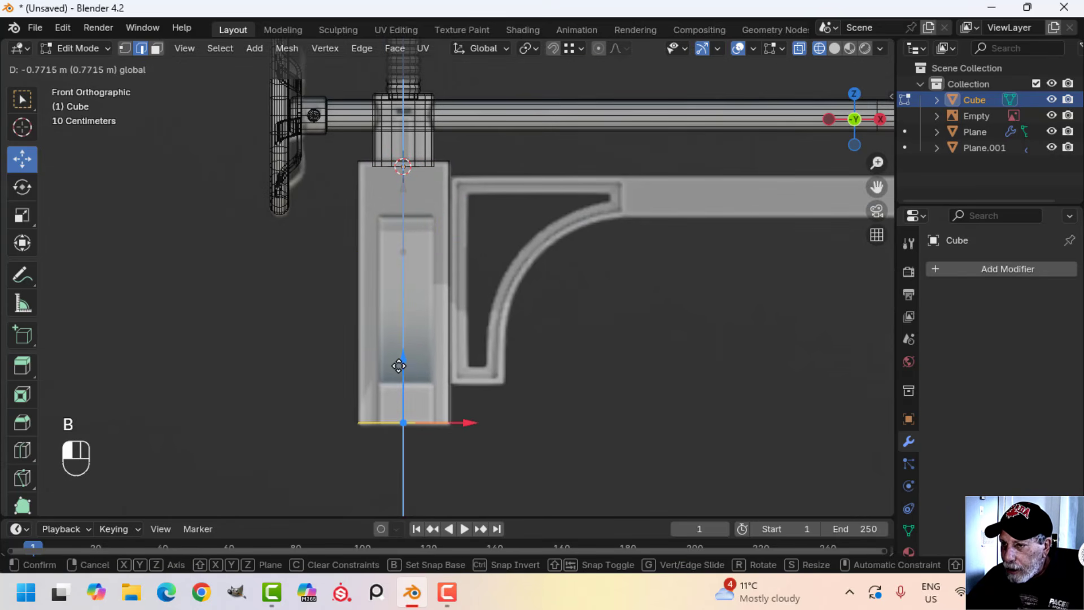
drag(398, 368, 399, 366)
key(x)
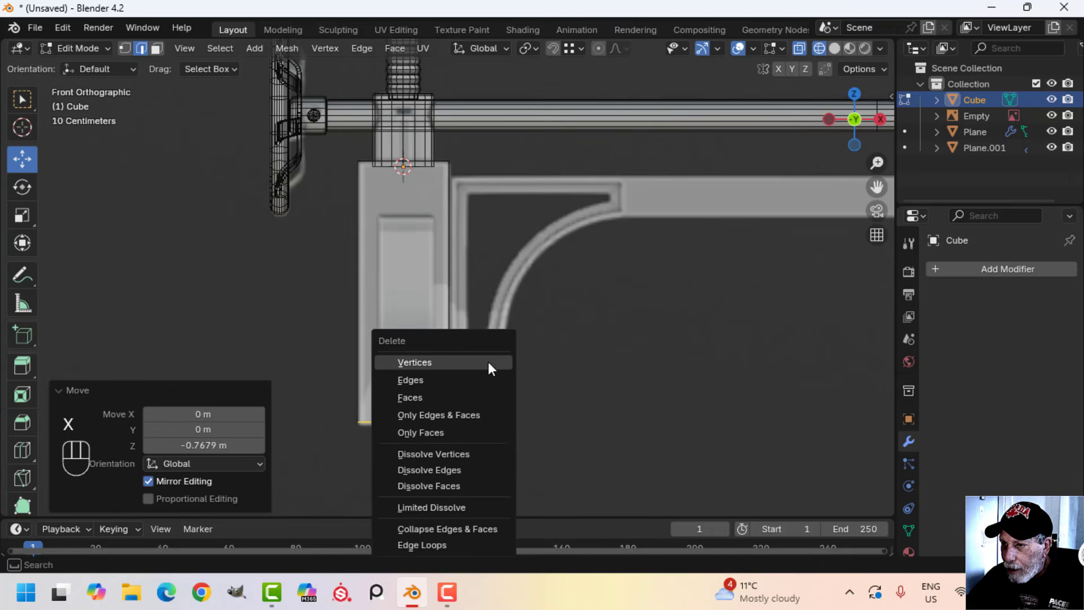
click(463, 399)
Bevel the leg block's vertical edges by 0.0164 m with 2 segments
middle_drag(531, 355, 271, 308)
scroll(507, 327, down, 4)
scroll(271, 312, up, 3)
middle_drag(397, 310, 478, 283)
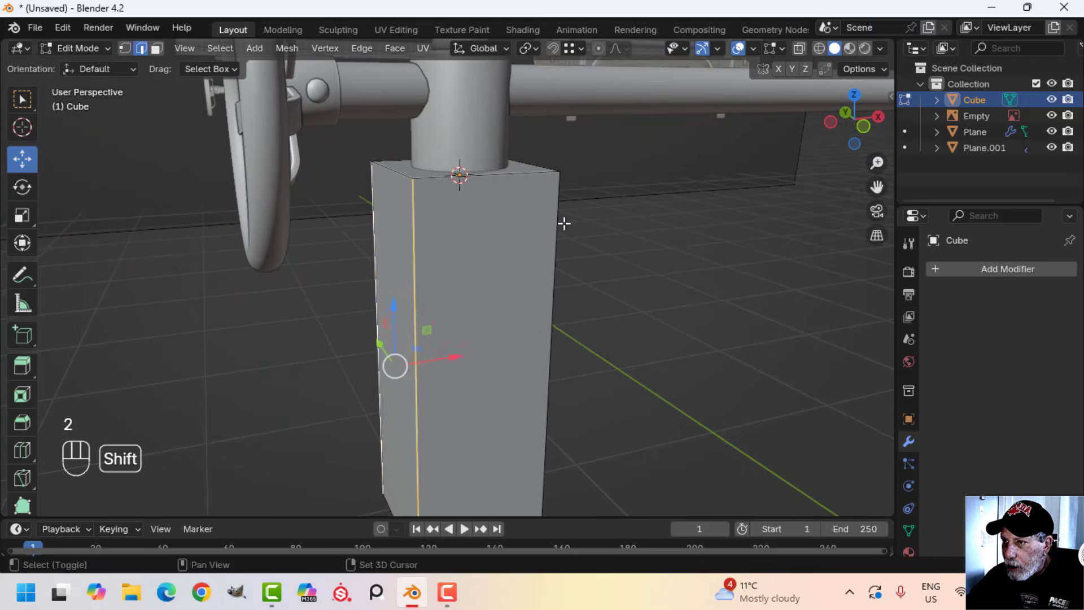
middle_drag(602, 236, 393, 295)
key(ctrl+b)
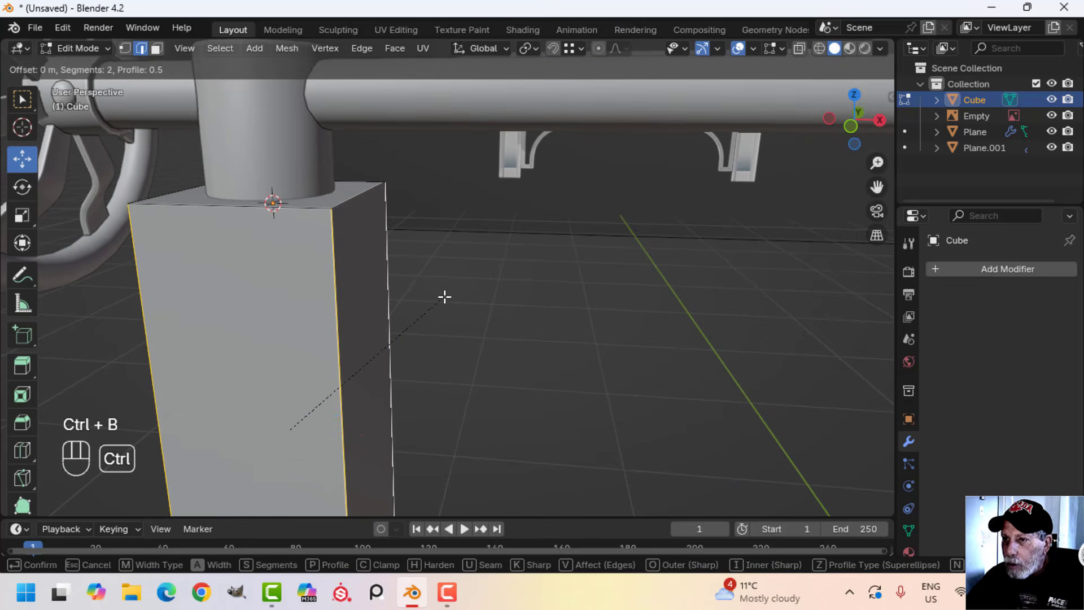
click(516, 275)
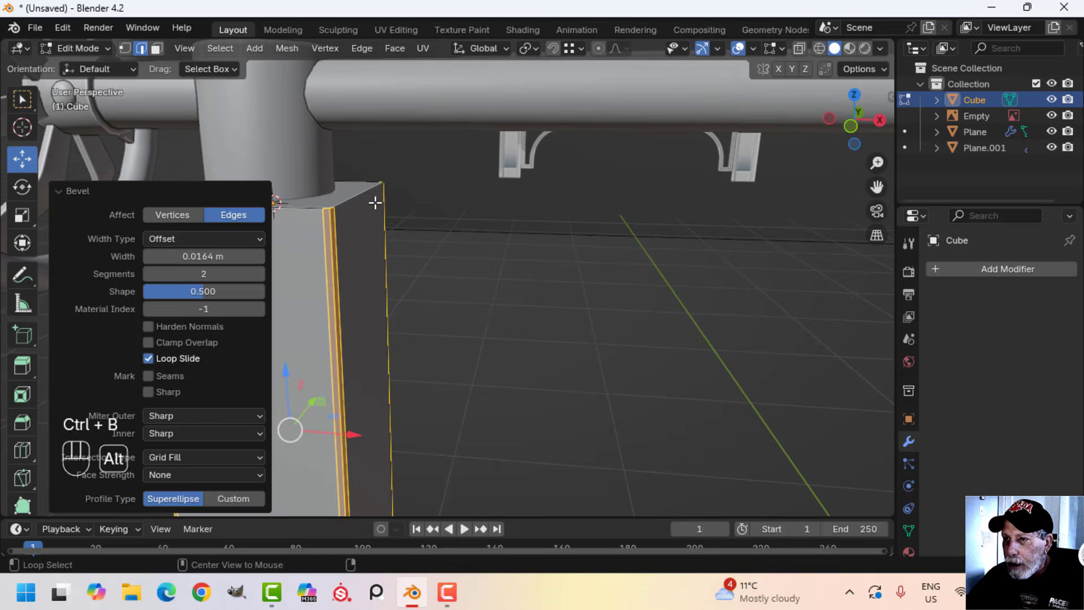
Bevel the leg block's top edge loop with 2 segments and deselect the block in Object Mode
key(alt+a)
key(ctrl+b)
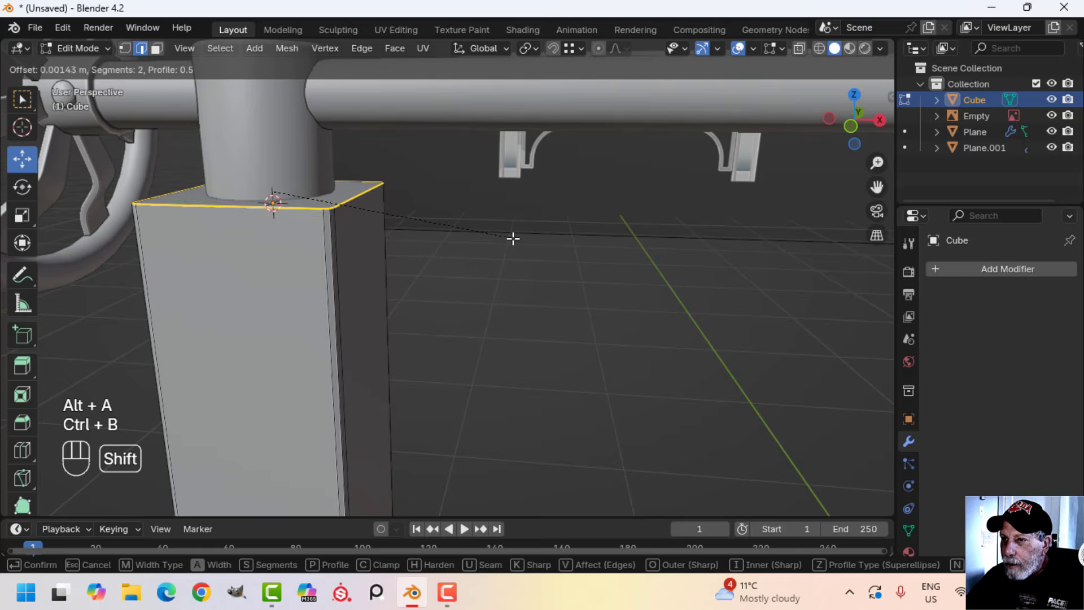
click(552, 254)
key(Tab)
scroll(431, 255, down, 4)
key(alt+a)
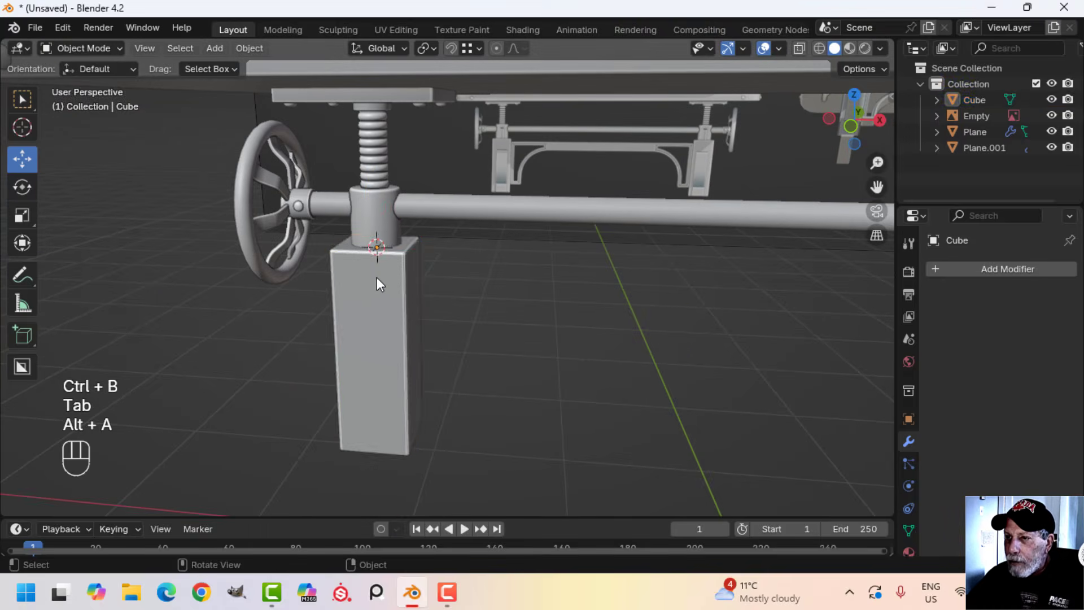
Apply smooth shading to the leg block
click(375, 277)
right_click(376, 277)
click(344, 262)
key(alt+a)
Join the leg block to the mirrored crank mechanism
middle_drag(359, 279, 453, 278)
click(452, 277)
shift+middle_drag(422, 223, 479, 273)
shift+click(582, 229)
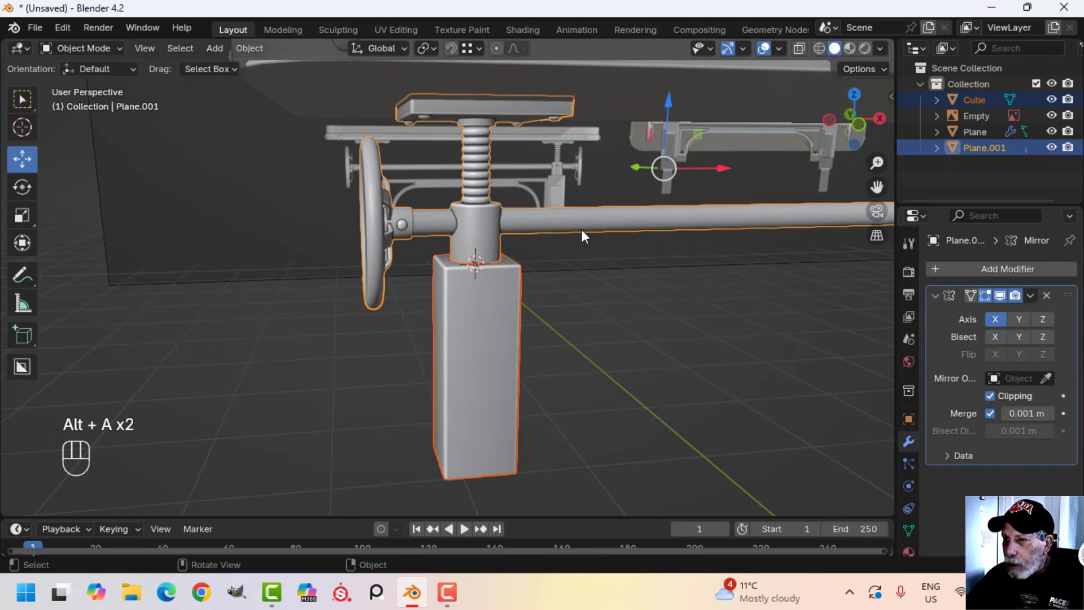
key(ctrl+j)
scroll(642, 284, down, 3)
shift+middle_drag(643, 283, 536, 317)
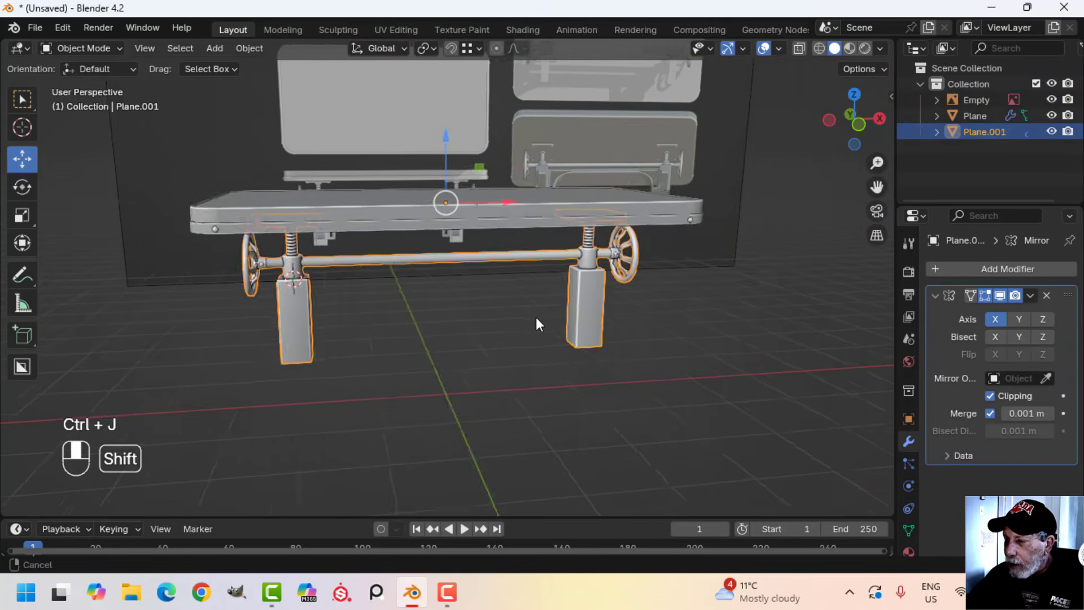
Examine the collar and leg details in the reference and compare them with the modelled leg
key(alt+a)
scroll(273, 308, up, 4)
shift+middle_drag(273, 308, 588, 342)
scroll(445, 301, up, 3)
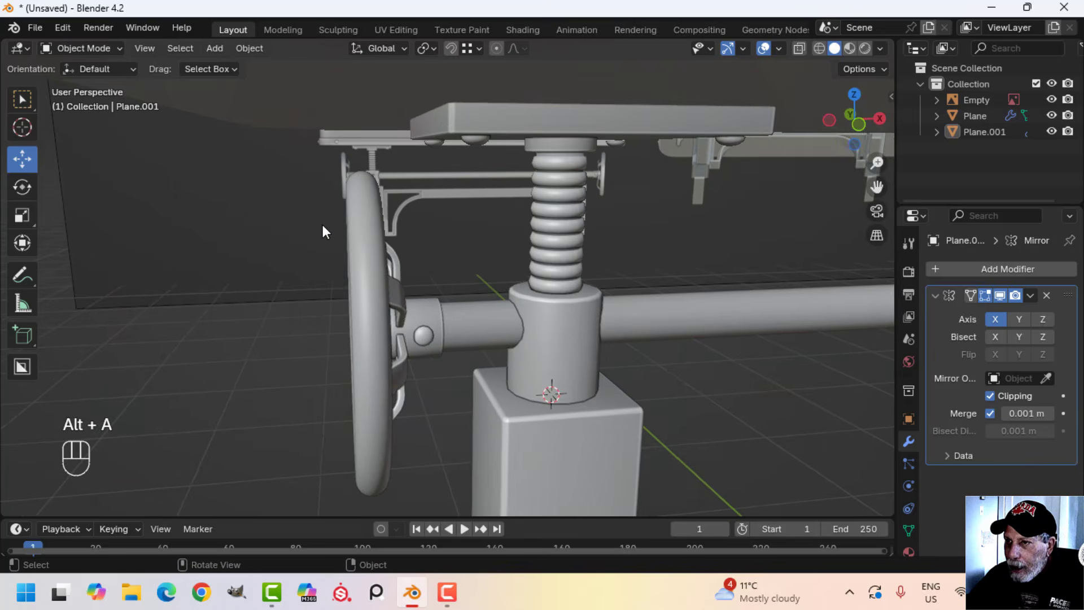
scroll(323, 225, up, 3)
shift+middle_drag(323, 225, 464, 320)
scroll(367, 218, up, 1)
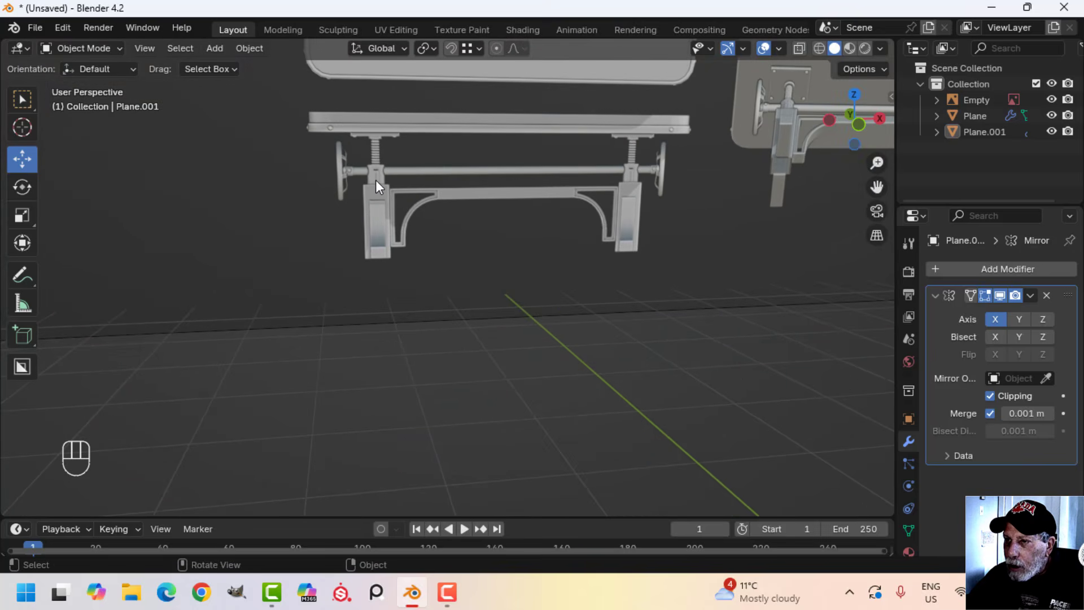
scroll(628, 253, down, 2)
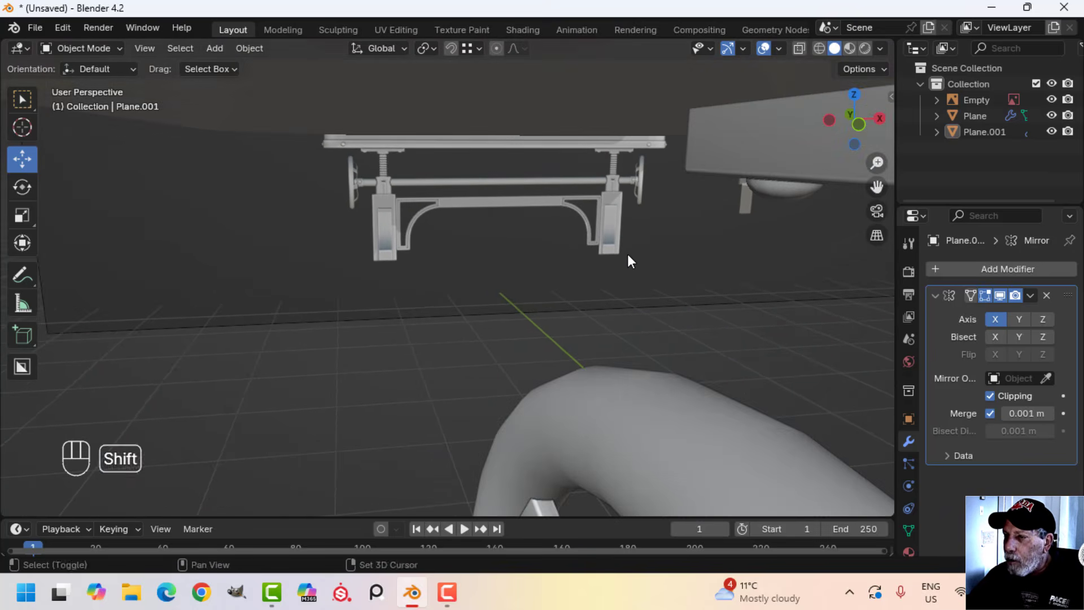
shift+middle_drag(628, 253, 350, 113)
scroll(350, 114, down, 5)
shift+middle_drag(333, 226, 357, 90)
In Edit Mode, duplicate the leg block's front face, raise the copy about 0.99 m along Z, and scale it to 0.259
key(Tab)
middle_drag(447, 268, 427, 263)
key(alt+a)
key(3)
click(373, 294)
scroll(373, 294, down, 2)
shift+middle_drag(373, 294, 403, 283)
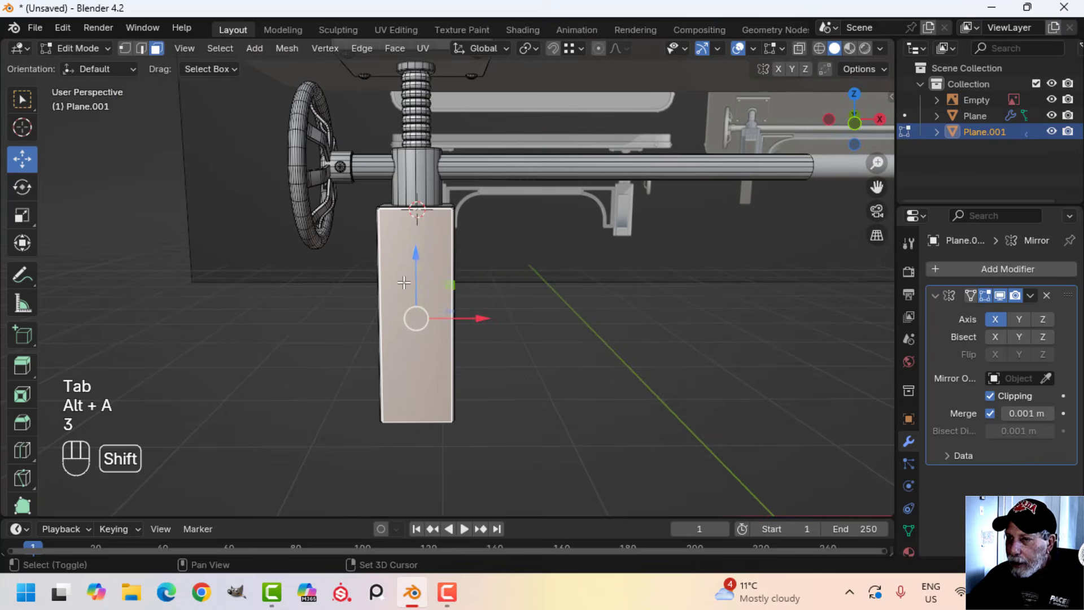
key(shift+d)
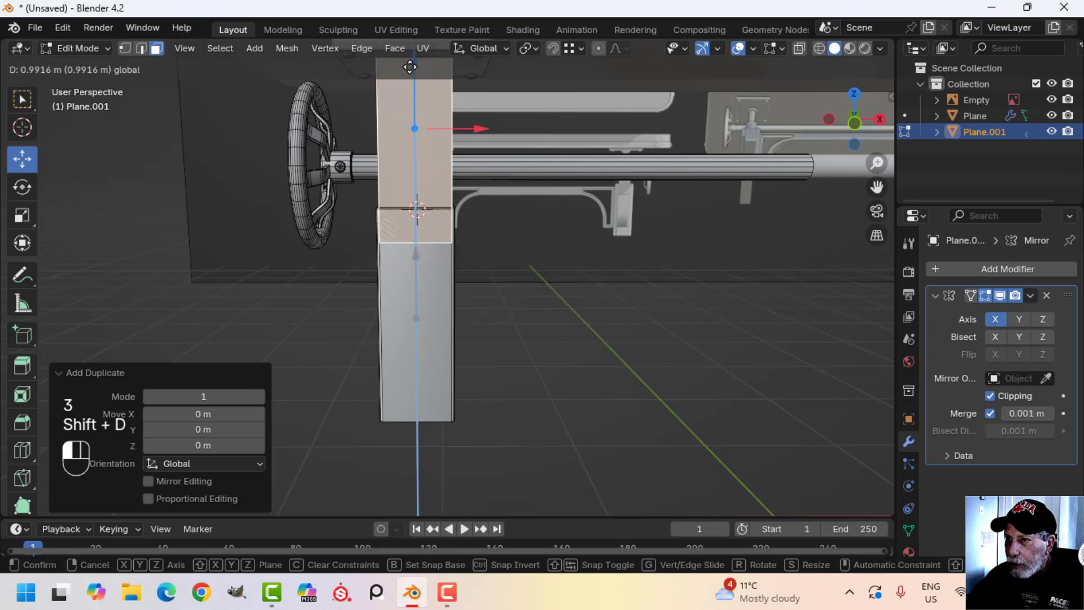
click(410, 67)
key(s)
click(429, 141)
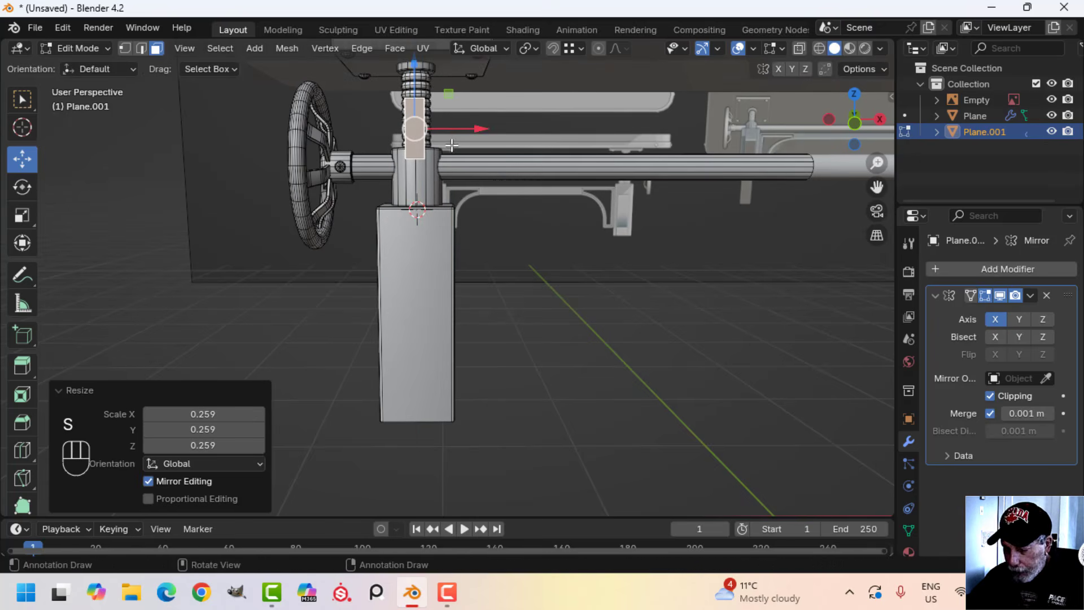
Separate the small duplicated face into its own object and remove its Mirror modifier
key(p)
click(450, 145)
key(Tab)
click(408, 136)
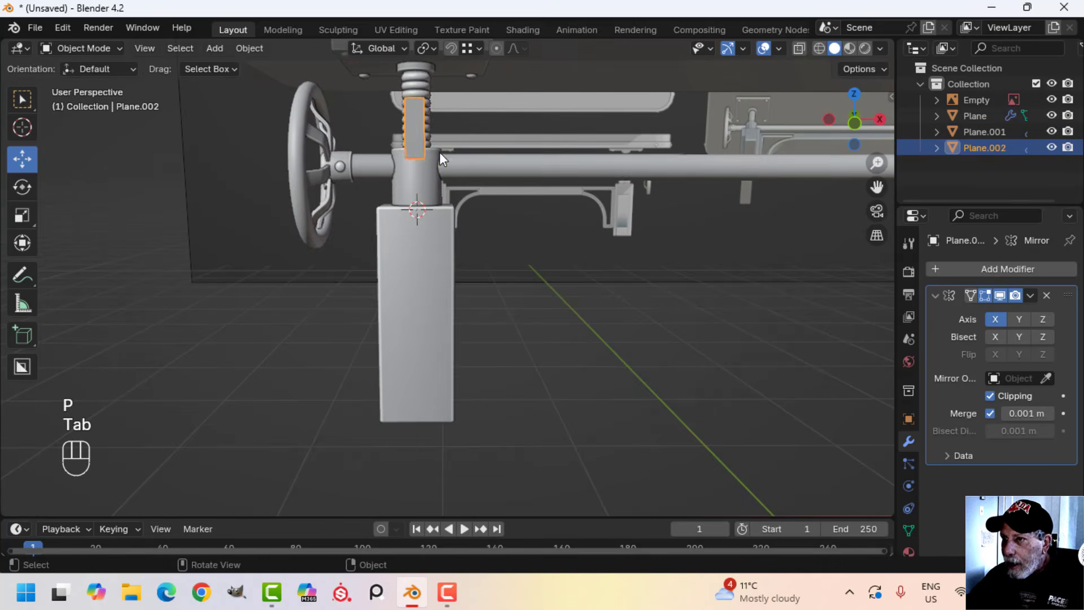
scroll(439, 151, down, 4)
click(1047, 295)
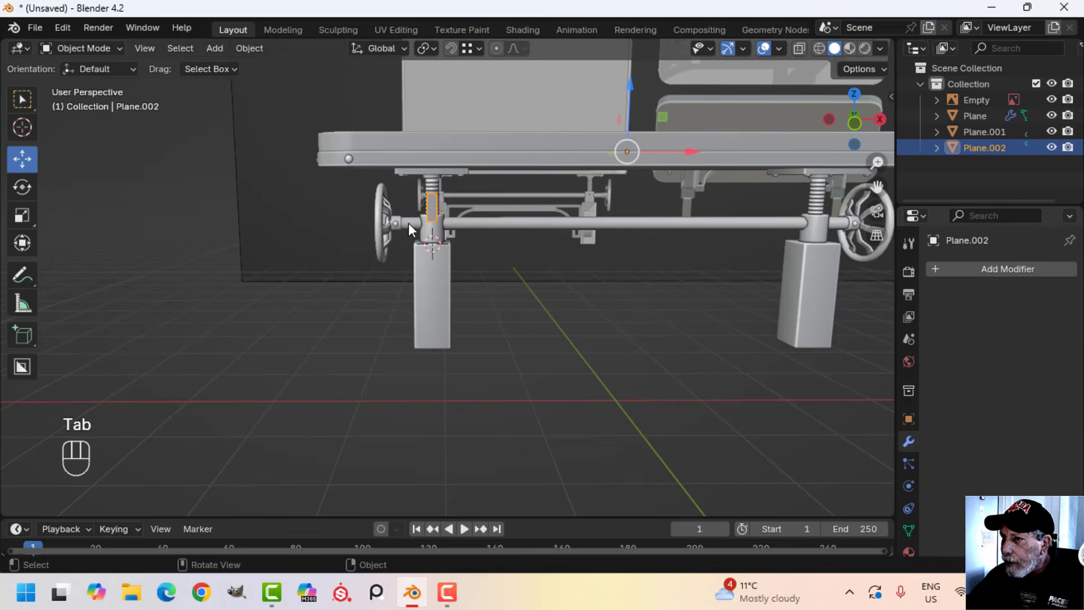
Position the small plate in front of the collar above the leg block, shifting it about 0.031 m along Y toward the collar
key(Tab)
scroll(467, 206, up, 3)
shift+middle_drag(448, 215, 429, 339)
drag(382, 189, 381, 179)
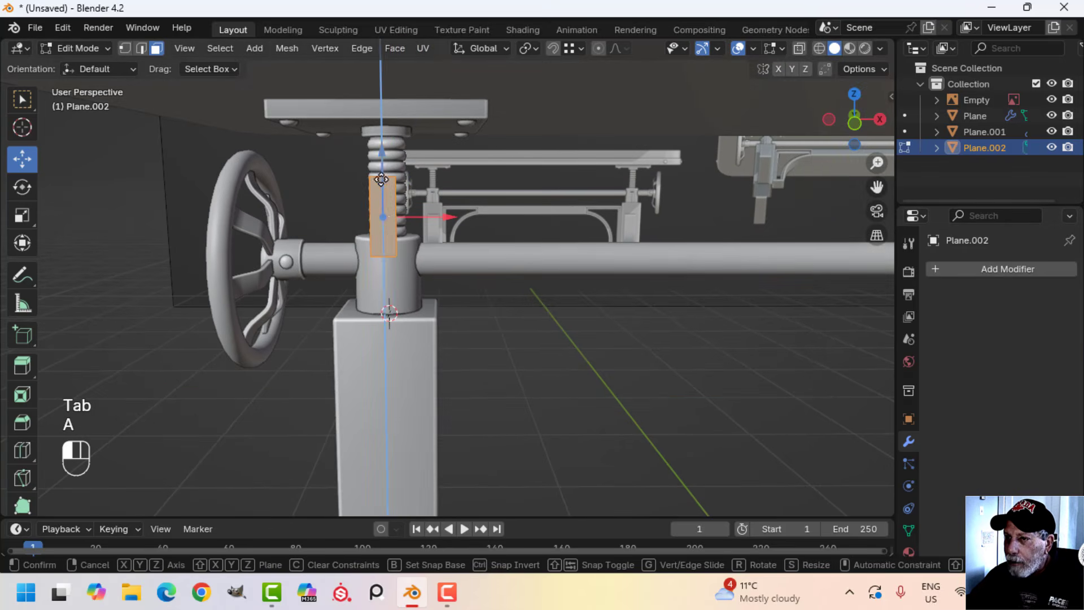
drag(381, 234, 381, 234)
middle_drag(389, 260, 472, 313)
shift+middle_drag(570, 345, 520, 296)
scroll(525, 297, up, 3)
shift+middle_drag(587, 265, 564, 313)
drag(557, 288, 545, 287)
shift+middle_drag(622, 307, 508, 329)
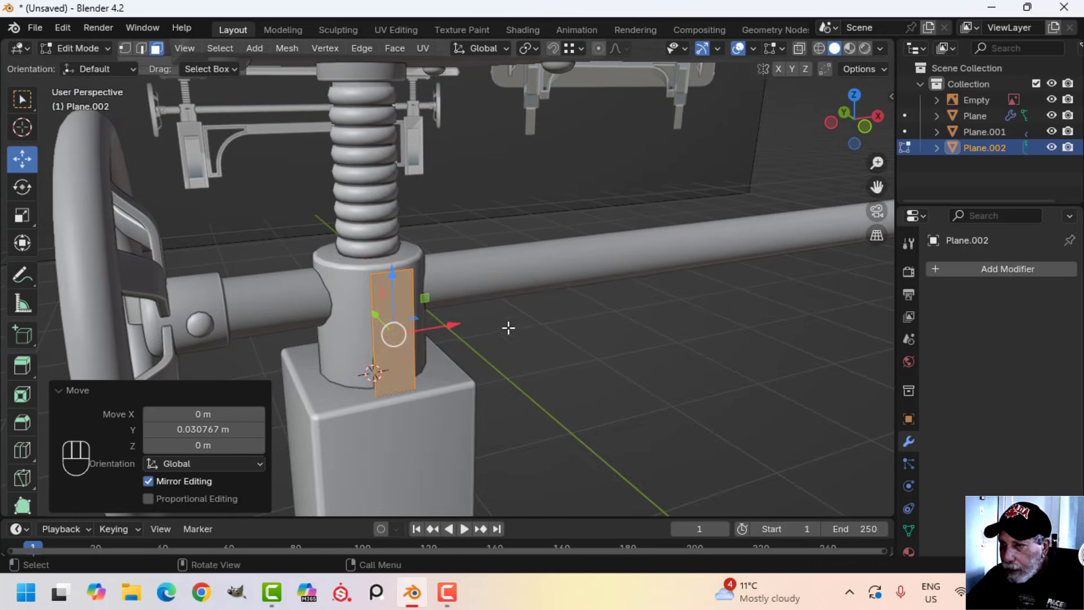
Lower the plate's top edge slightly, extrude the whole plate back into the collar, and delete its rear face
key(2)
drag(393, 238, 394, 257)
key(a)
middle_drag(394, 257, 485, 377)
key(e)
click(495, 392)
drag(527, 377, 498, 362)
key(x)
click(556, 353)
Lower the top front edge of the small collar plate by about 0.045 m along Z to slope its top
middle_drag(588, 359, 523, 335)
shift+middle_drag(346, 287, 389, 322)
scroll(325, 278, up, 4)
key(2)
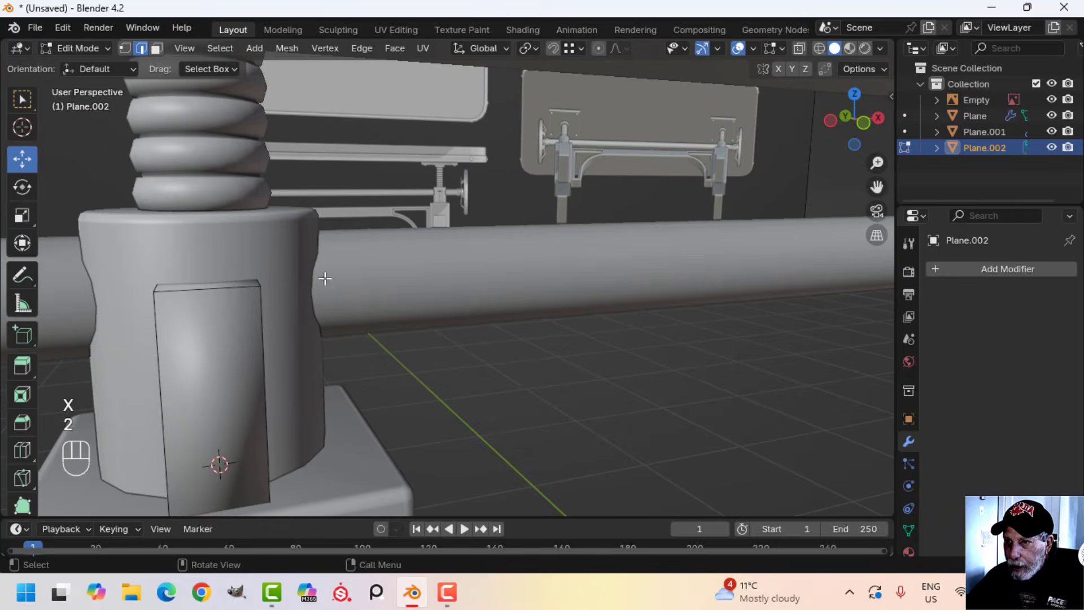
click(216, 294)
shift+middle_drag(215, 294, 286, 312)
drag(371, 240, 375, 282)
Narrow the whole plate to 0.745 along X in front wireframe view, then return to solid shading
key(KP_1)
key(z)
click(262, 282)
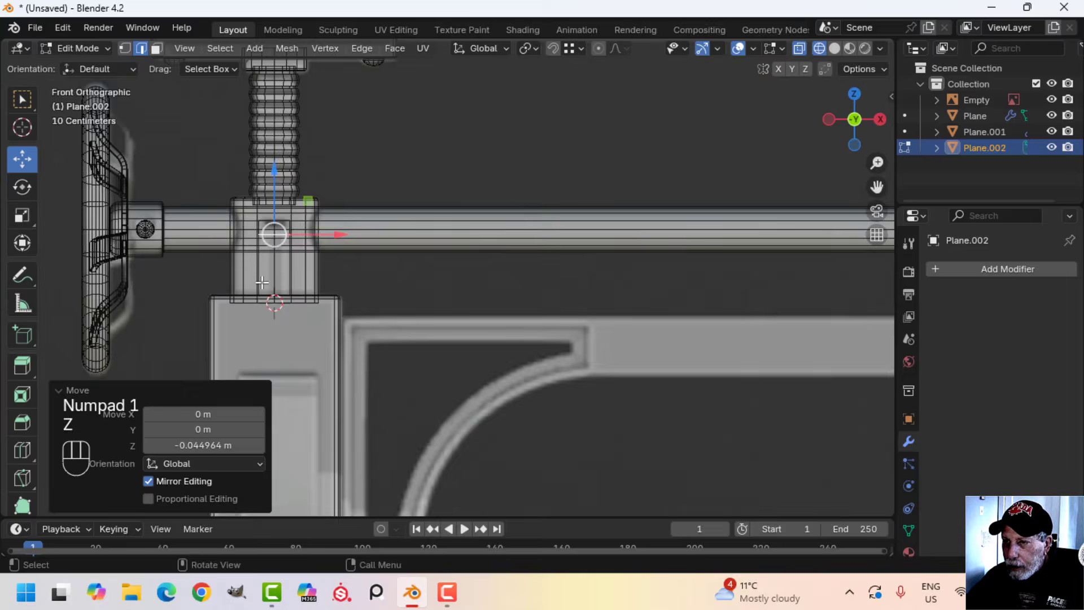
scroll(262, 282, up, 3)
shift+middle_drag(305, 276, 458, 295)
scroll(458, 295, up, 1)
key(a)
shift+middle_drag(311, 259, 417, 268)
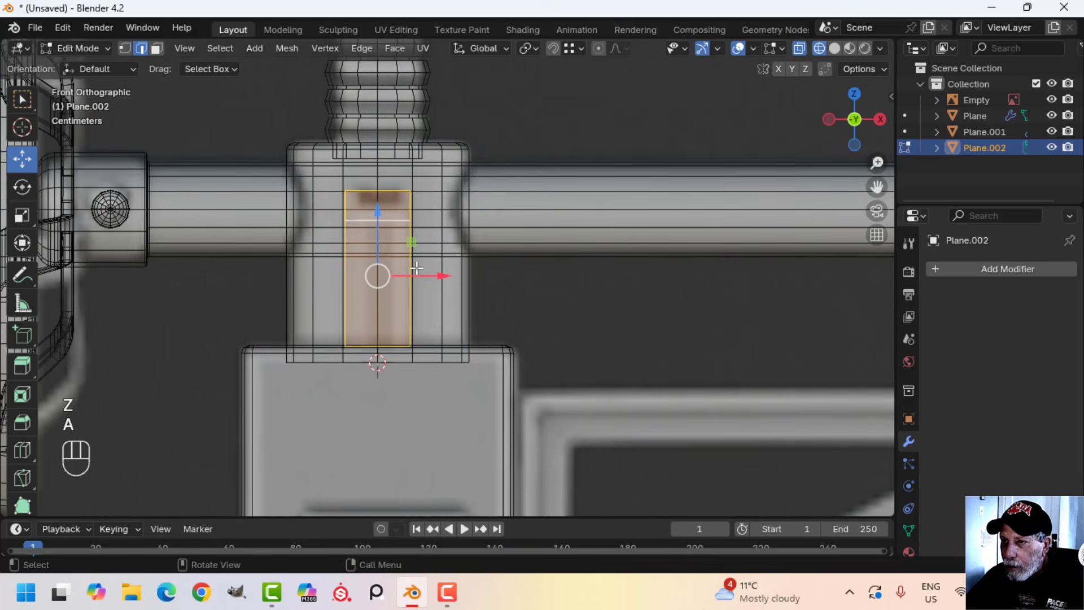
key(s)
key(x)
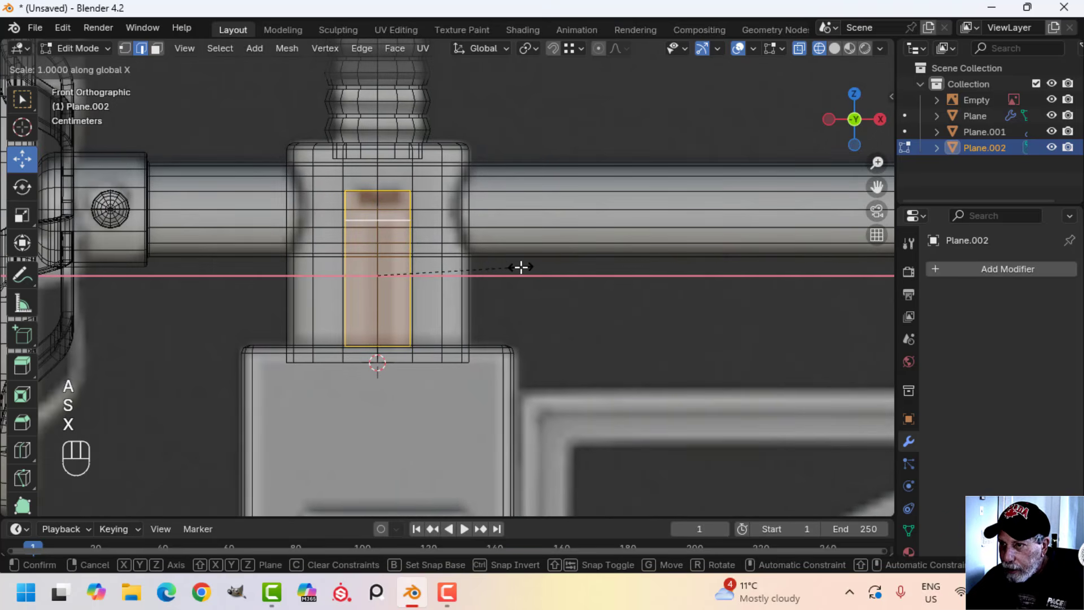
click(484, 264)
key(z)
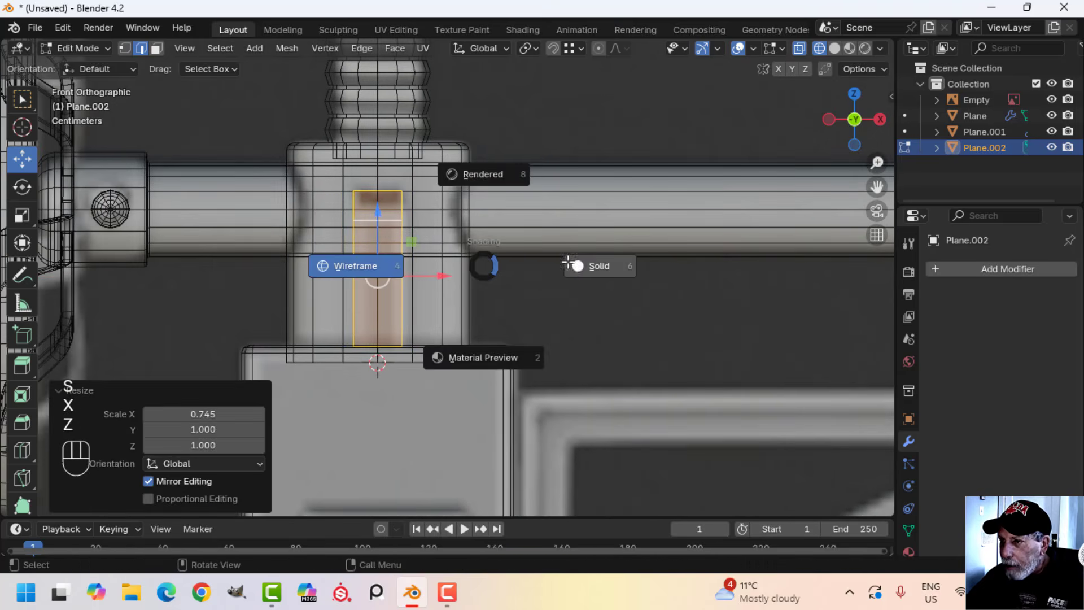
click(593, 266)
mouse_move(593, 266)
middle_down()
mouse_move(568, 283)
mouse_move(637, 278)
mouse_move(435, 147)
mouse_move(560, 239)
middle_up()
Isolate the plate in local view and delete its bottom face in Edit Mode
key(Tab)
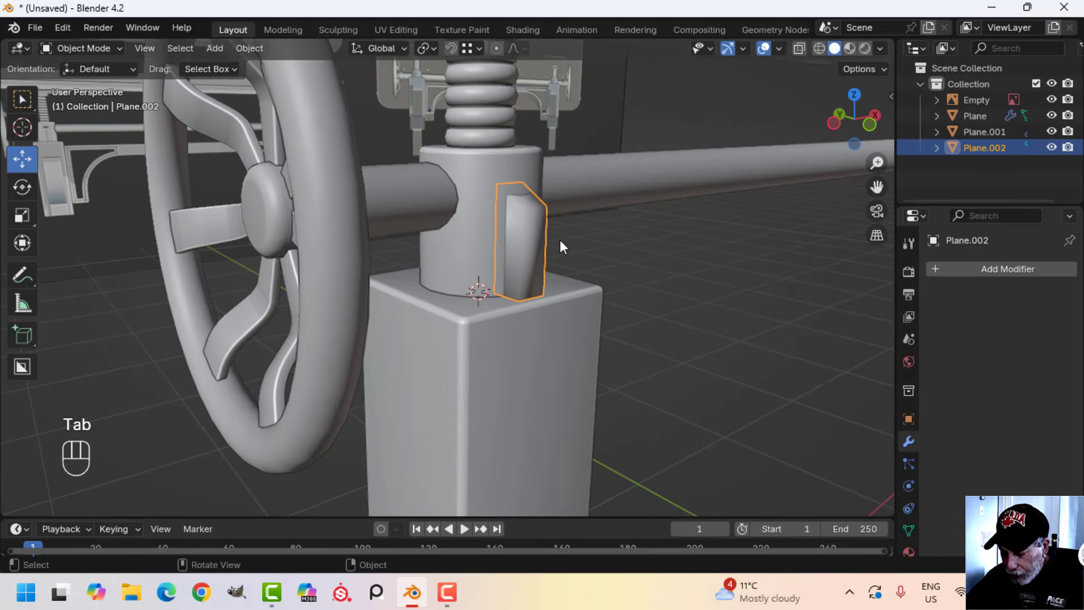
key(KP_Divide)
middle_drag(540, 295, 465, 359)
key(Tab)
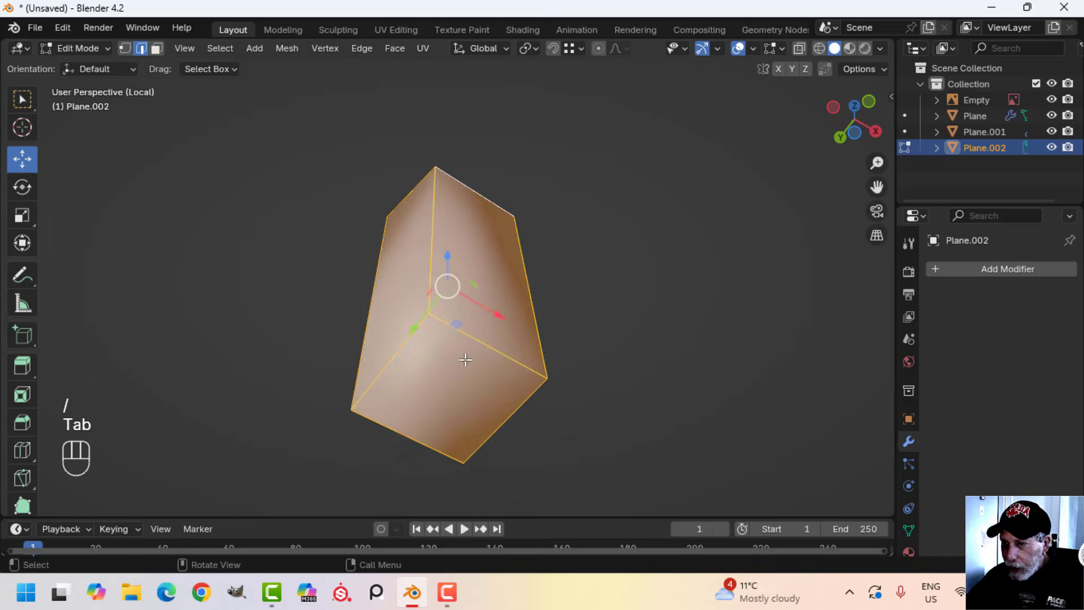
click(451, 387)
key(x)
click(398, 387)
Bevel the plate's two front vertical edges and two sloping top side edges with two segments
middle_drag(399, 389, 512, 337)
click(442, 244)
middle_drag(442, 244, 413, 144)
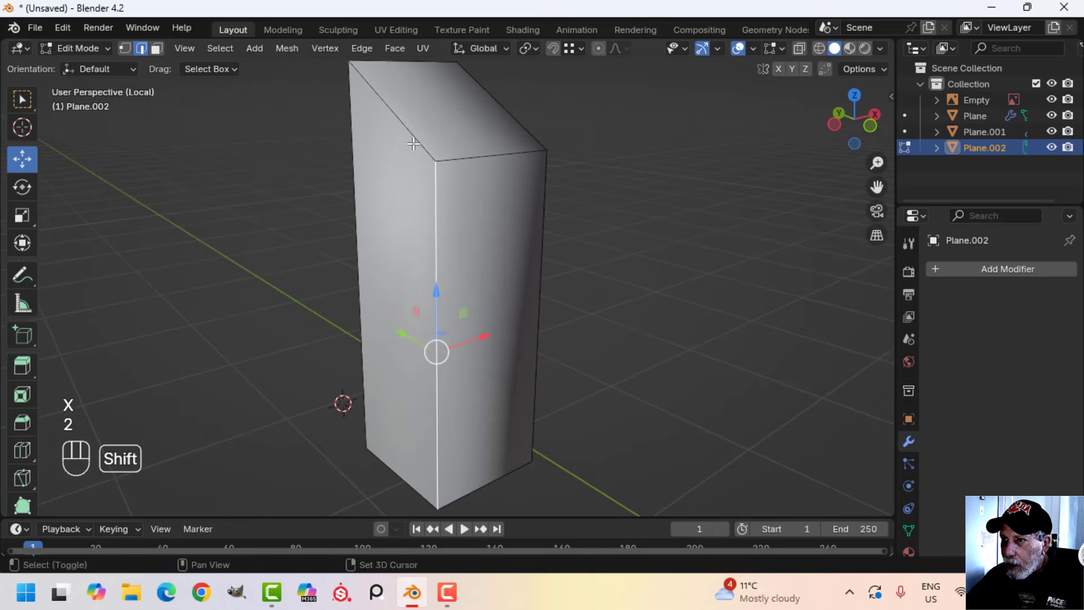
middle_drag(652, 230, 494, 190)
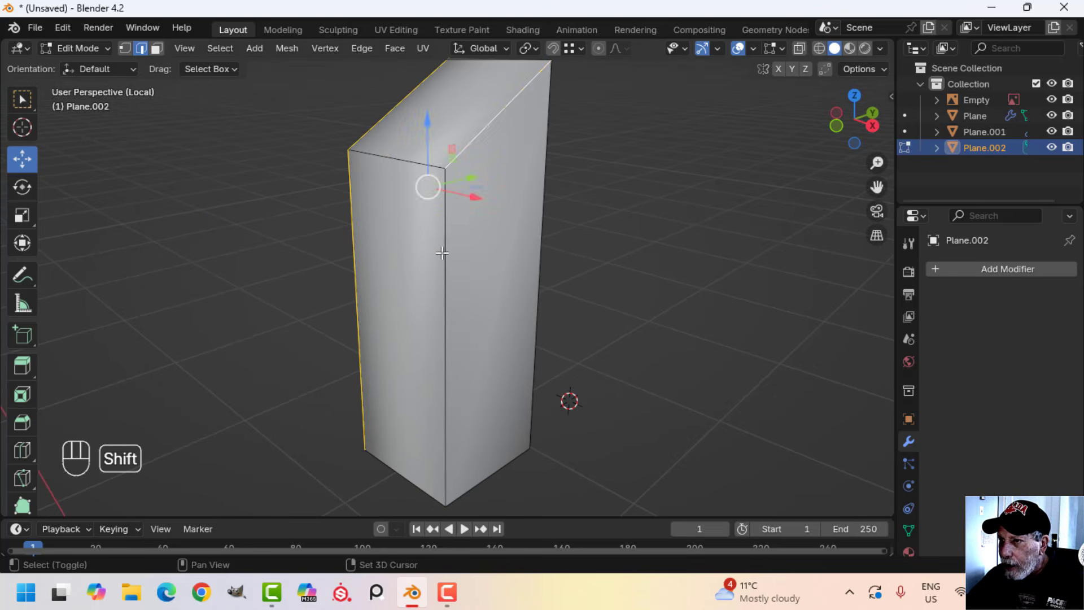
shift+middle_drag(576, 260, 571, 284)
key(ctrl+b)
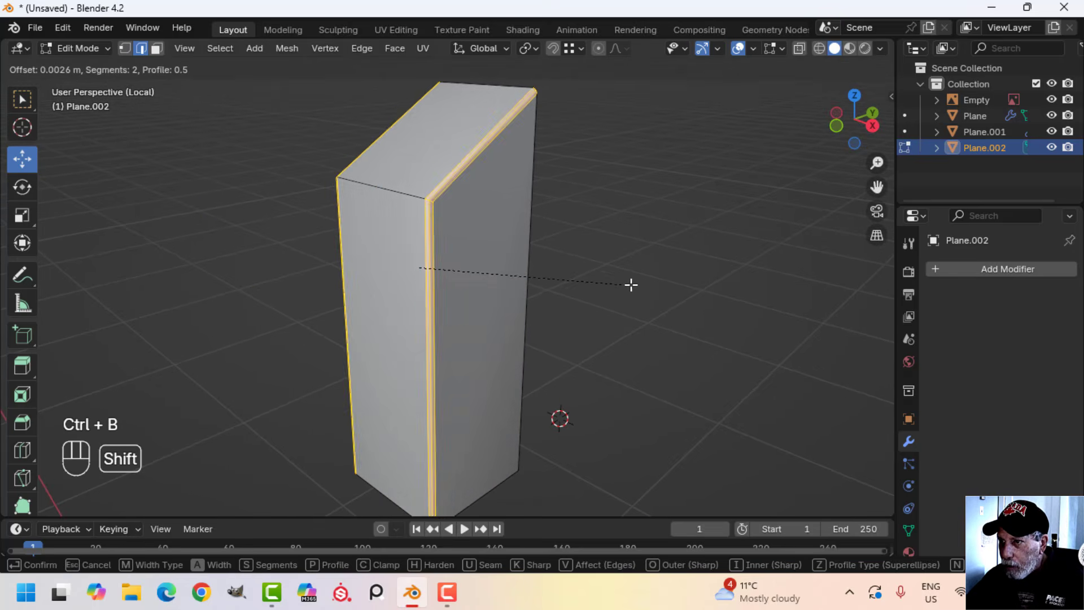
click(666, 286)
Bevel the plate's top front edge with two segments and return to the full scene in Object Mode
key(alt+a)
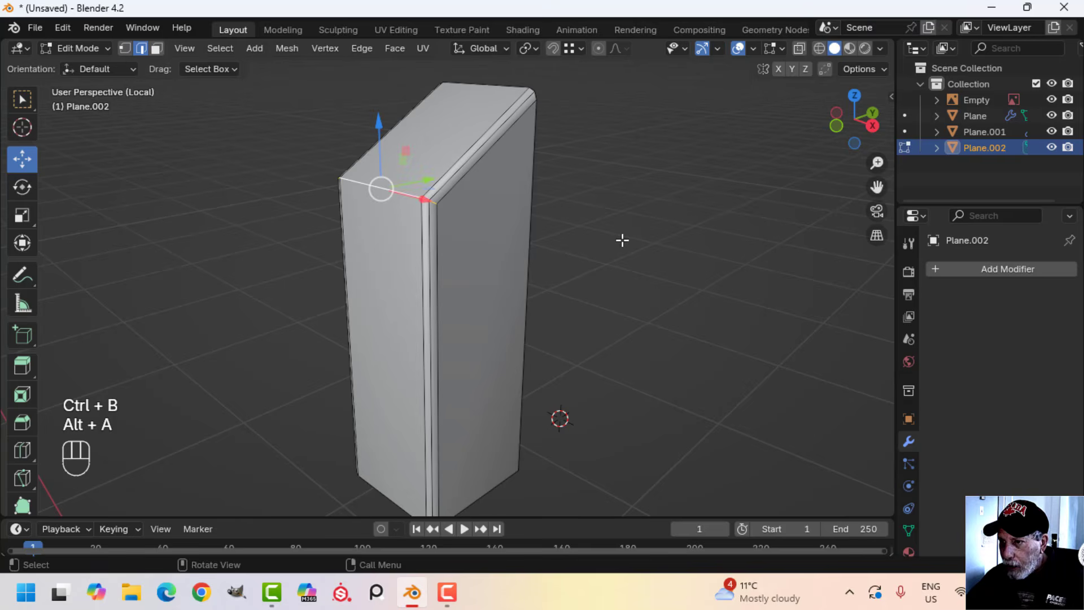
key(ctrl+b)
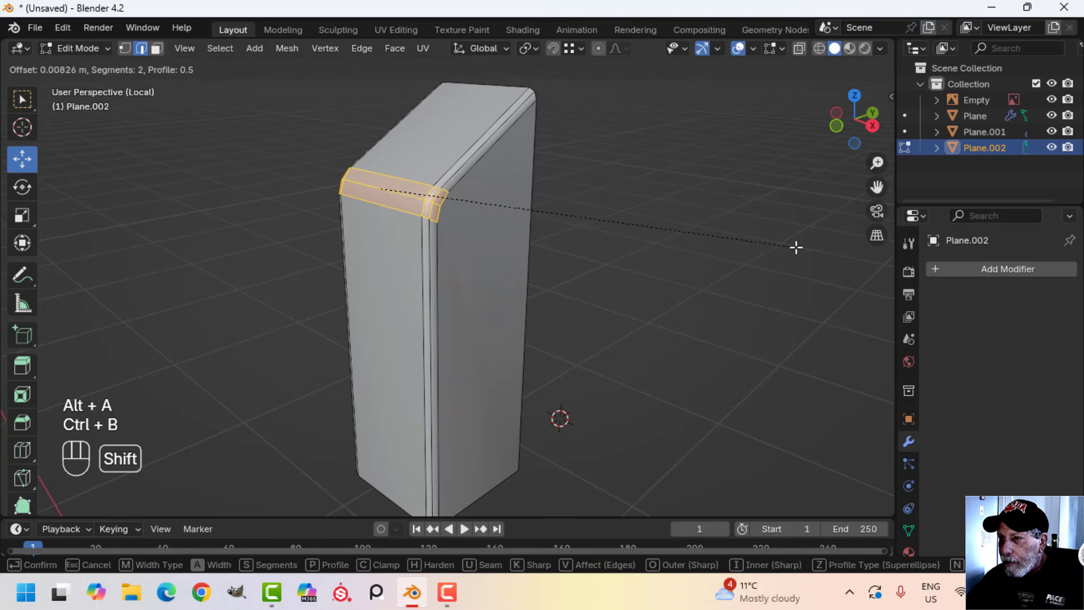
click(629, 259)
key(Tab)
key(slash)
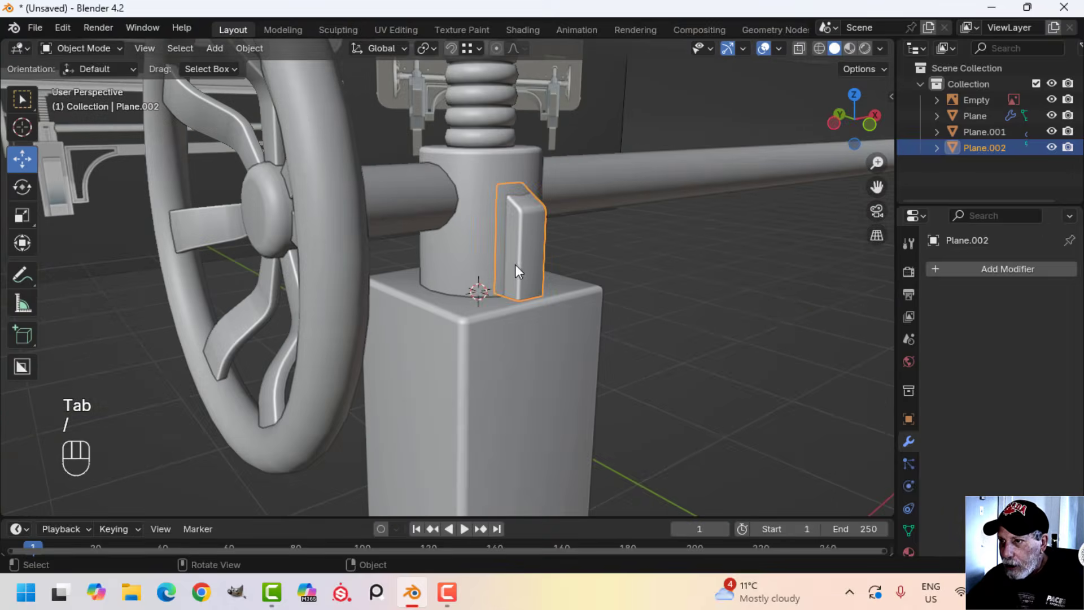
Snap the 3D cursor to the center of the whole tabletop mesh
scroll(526, 267, down, 2)
key(alt+a)
scroll(540, 273, up, 4)
shift+middle_drag(539, 282, 498, 268)
scroll(517, 253, down, 5)
scroll(518, 253, down, 3)
scroll(502, 250, down, 1)
shift+middle_drag(498, 268, 419, 286)
click(453, 242)
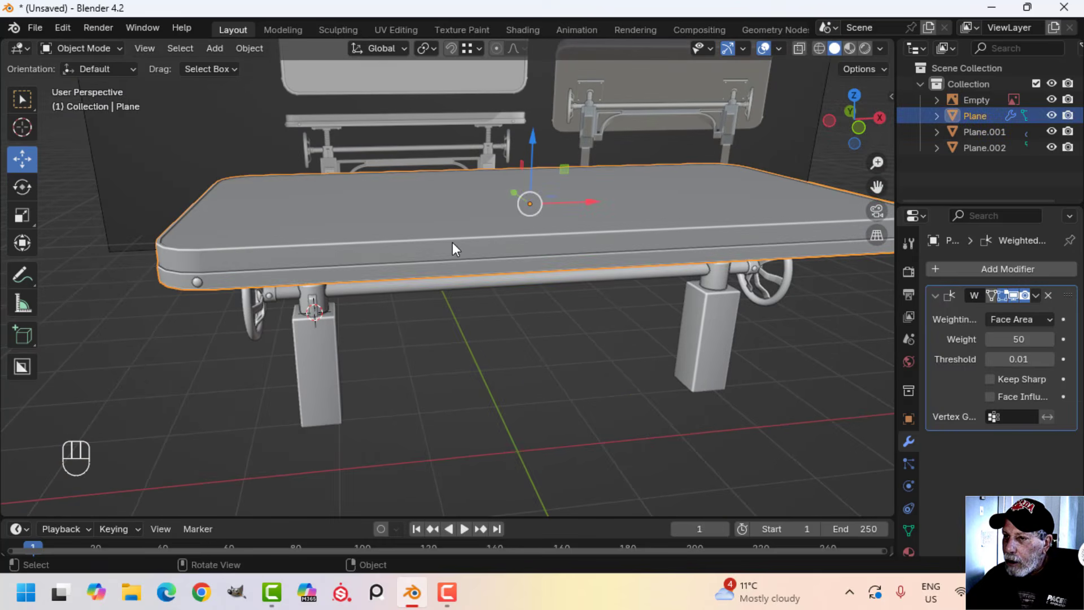
key(Tab)
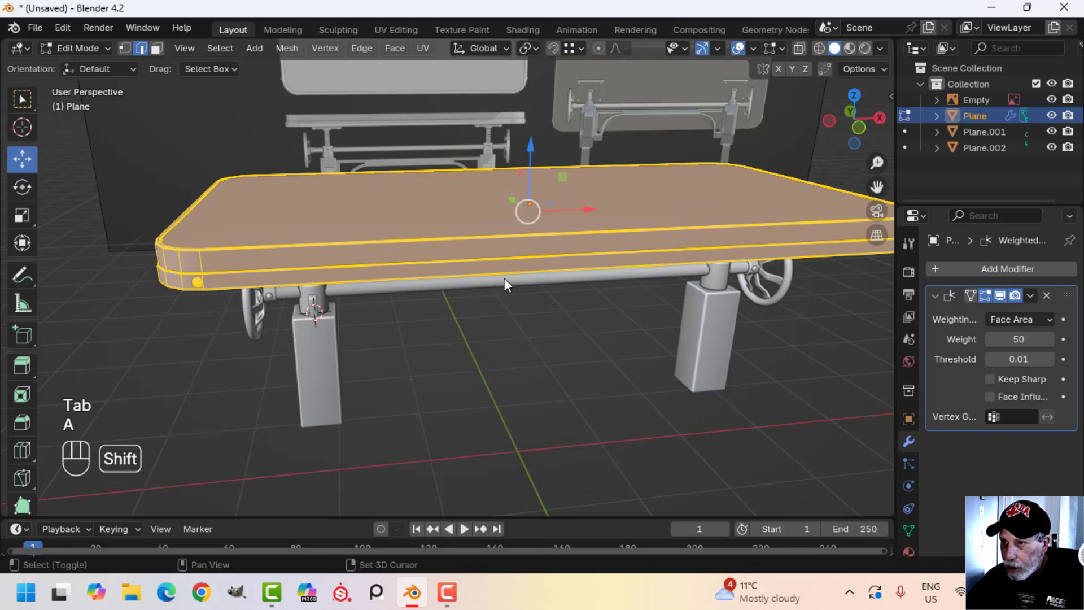
key(shift+s)
click(504, 366)
key(Tab)
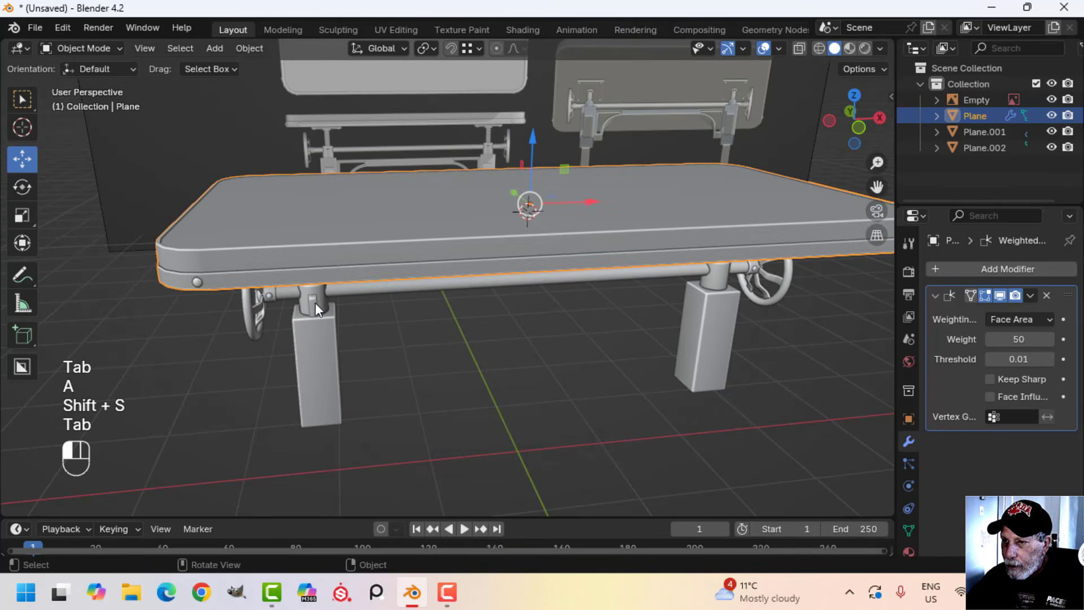
Set the small collar plate's origin to the 3D cursor
click(315, 303)
click(247, 48)
mouse_move(363, 79)
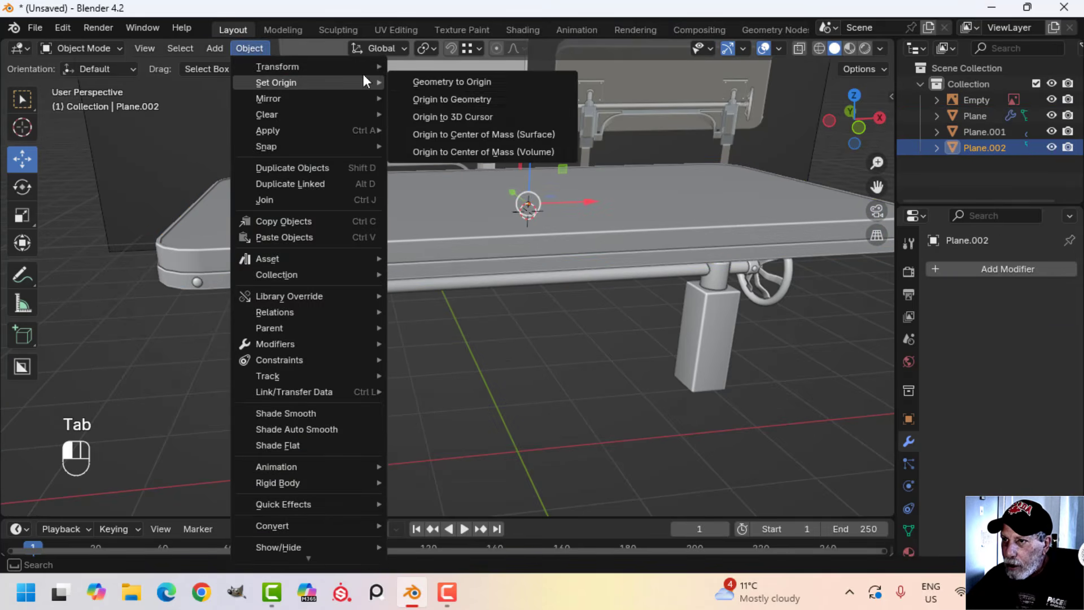
click(457, 117)
Add a Mirror modifier to the collar plate and mirror it across the Y axis only
click(954, 267)
mouse_move(938, 266)
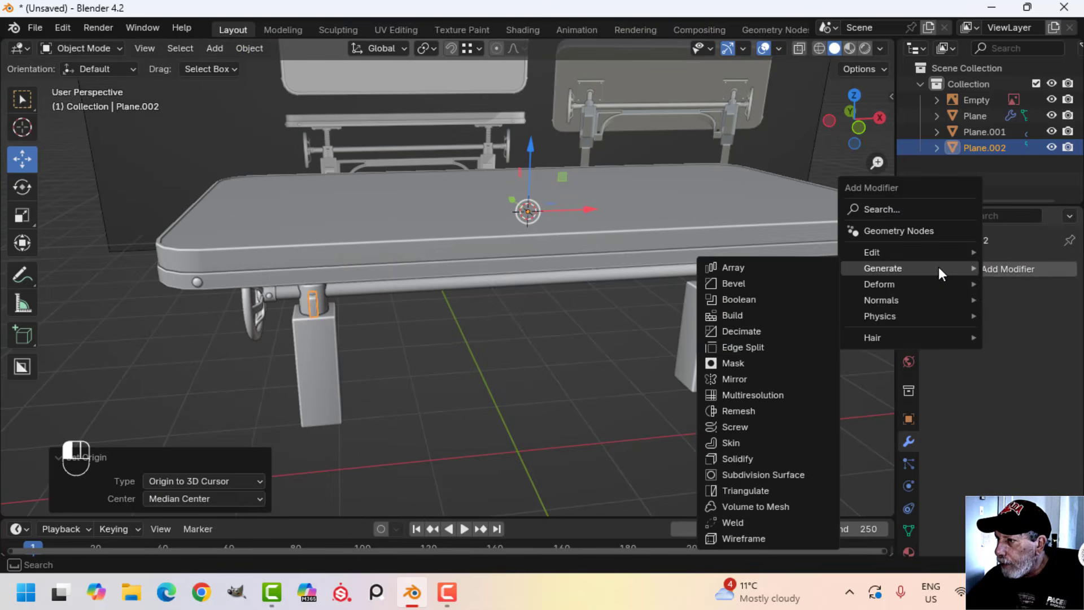
click(754, 378)
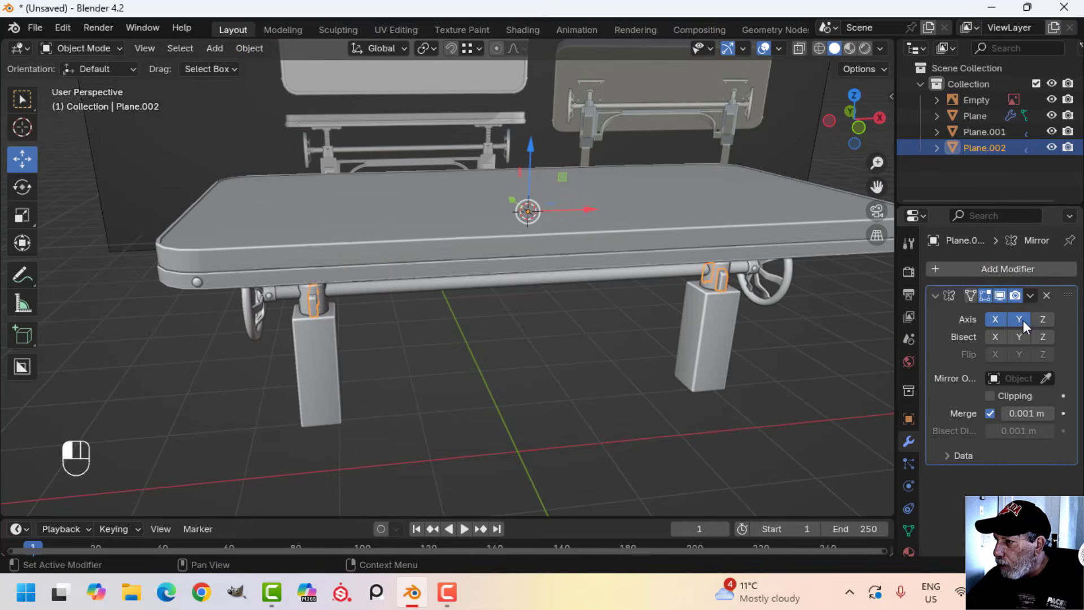
middle_drag(677, 318, 598, 305)
key(alt+a)
scroll(604, 305, up, 3)
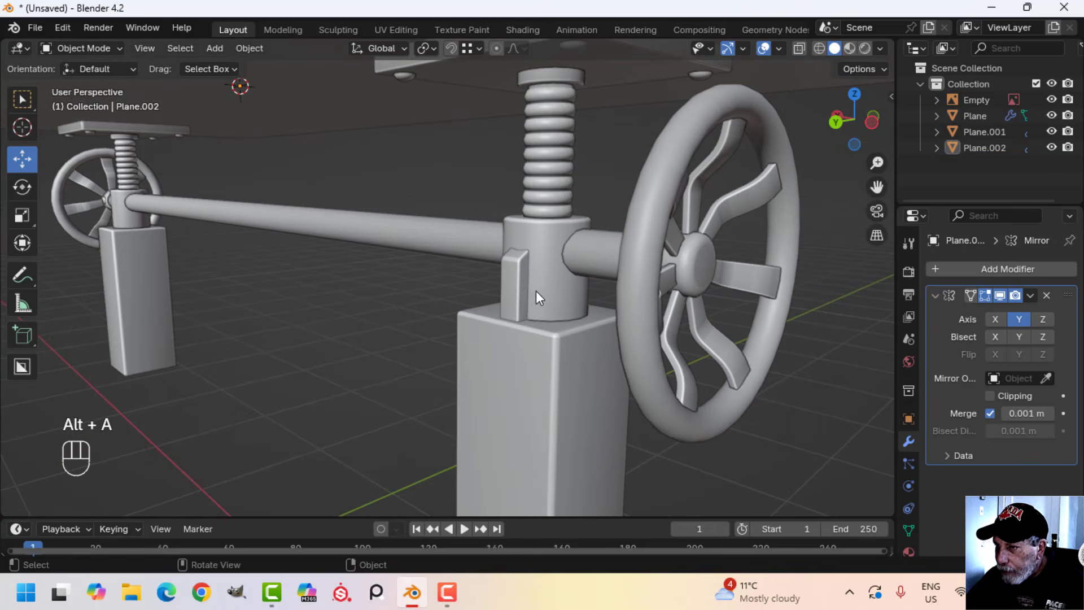
Apply the collar plate's Mirror modifier and join the plates into the leg and crank assembly
click(1029, 294)
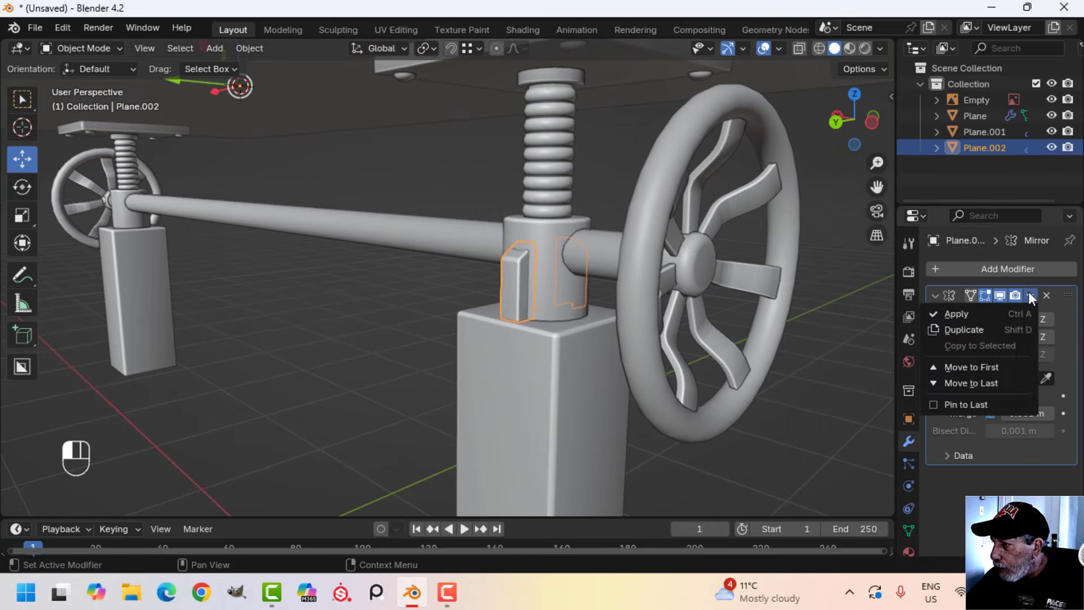
click(985, 309)
shift+click(556, 272)
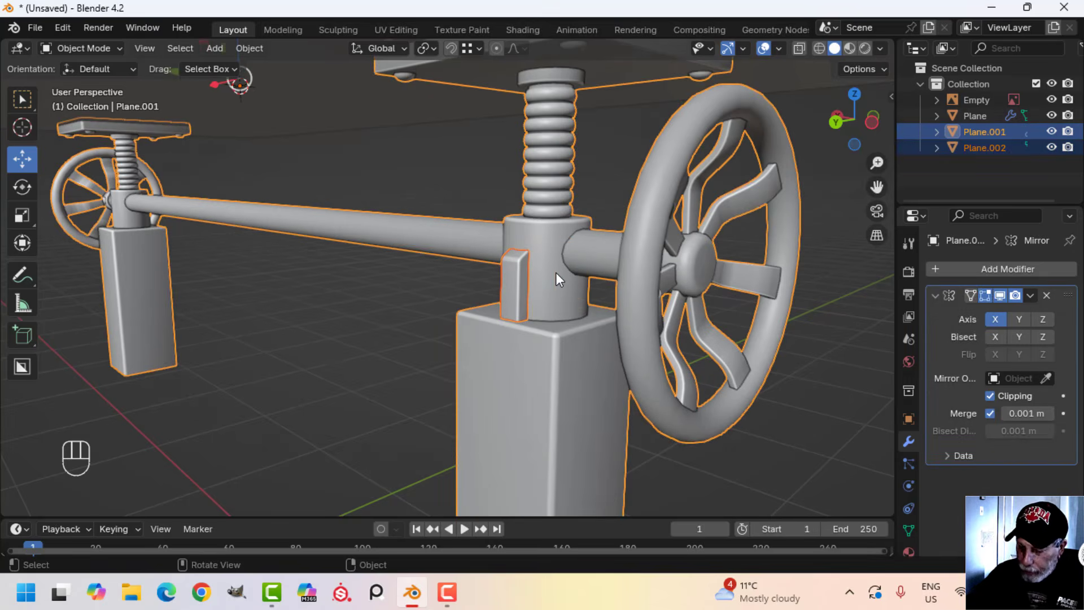
key(ctrl+j)
key(alt+a)
Merge all vertices of the joined leg assembly by distance and return to Object Mode
middle_drag(679, 267, 456, 283)
scroll(492, 264, down, 3)
key(Tab)
key(a)
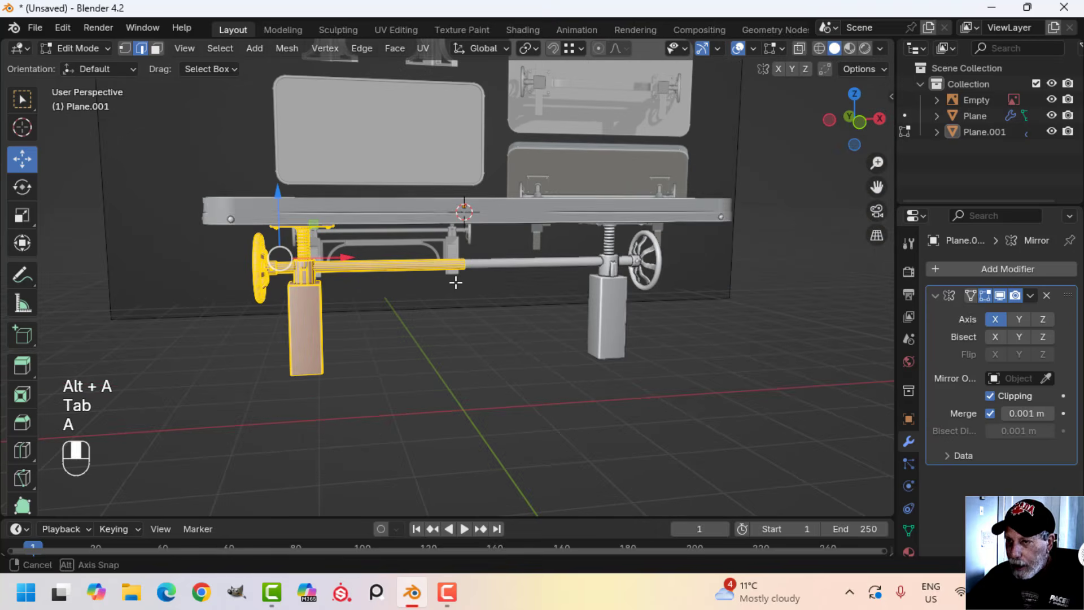
key(m)
click(452, 285)
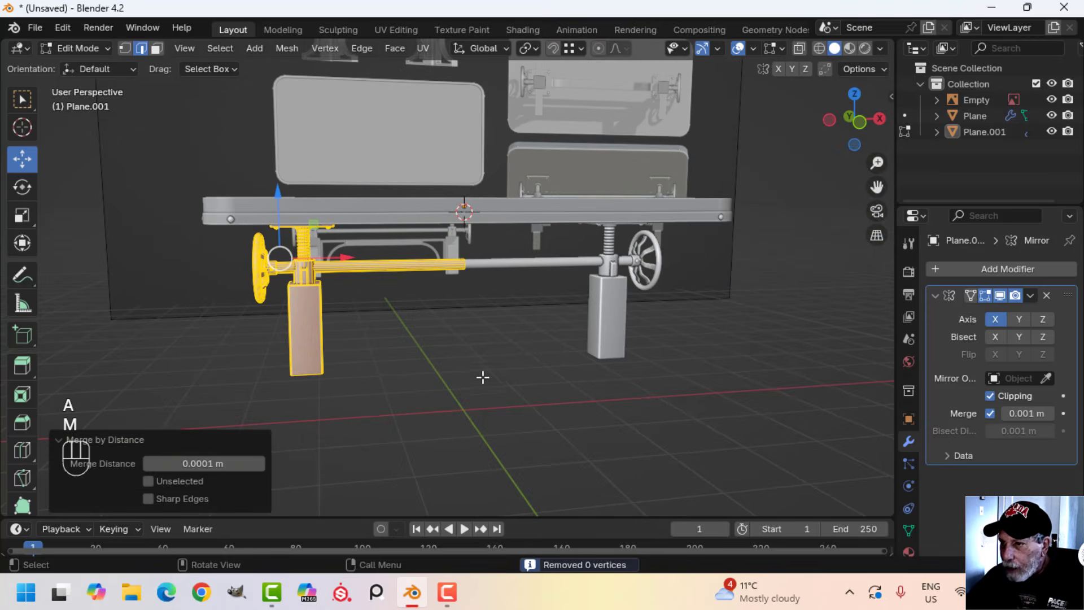
key(Tab)
Show face orientation and recalculate the leg assembly's normals to the outside
click(778, 50)
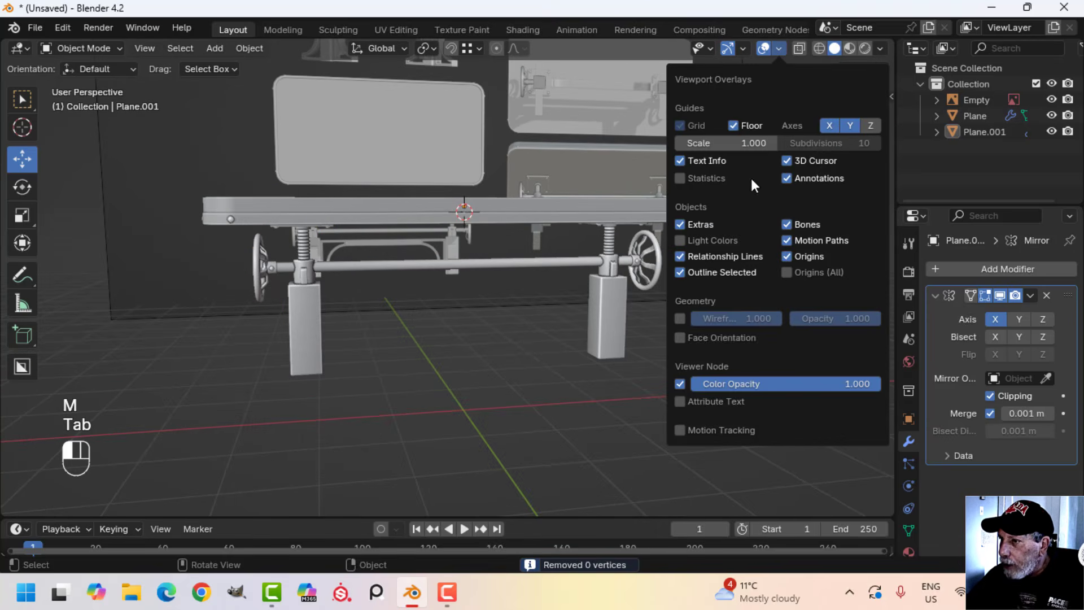
click(705, 340)
scroll(391, 317, up, 8)
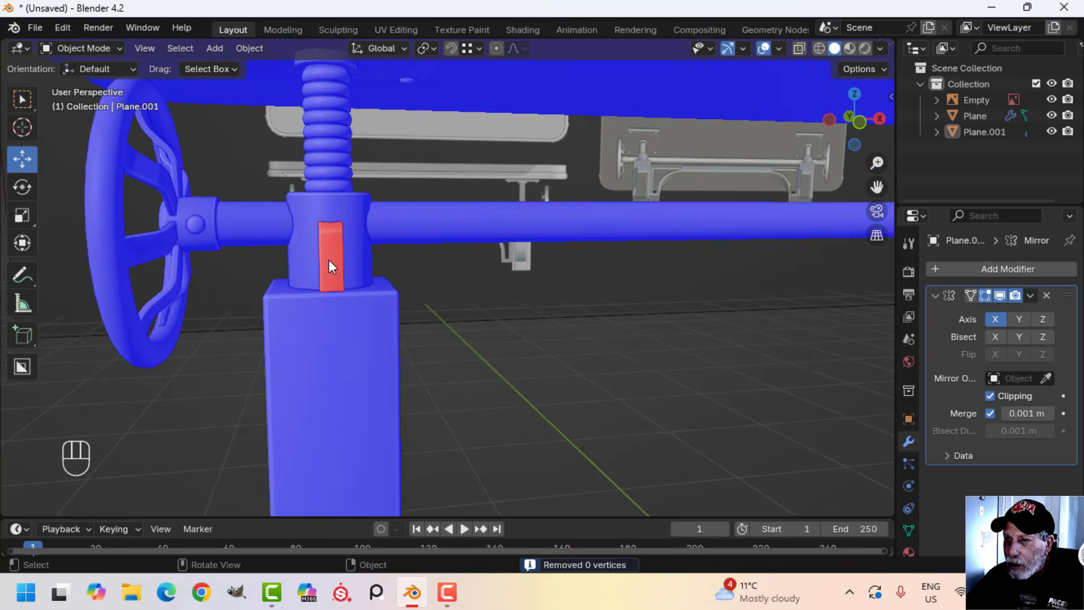
key(Tab)
key(a)
key(alt+n)
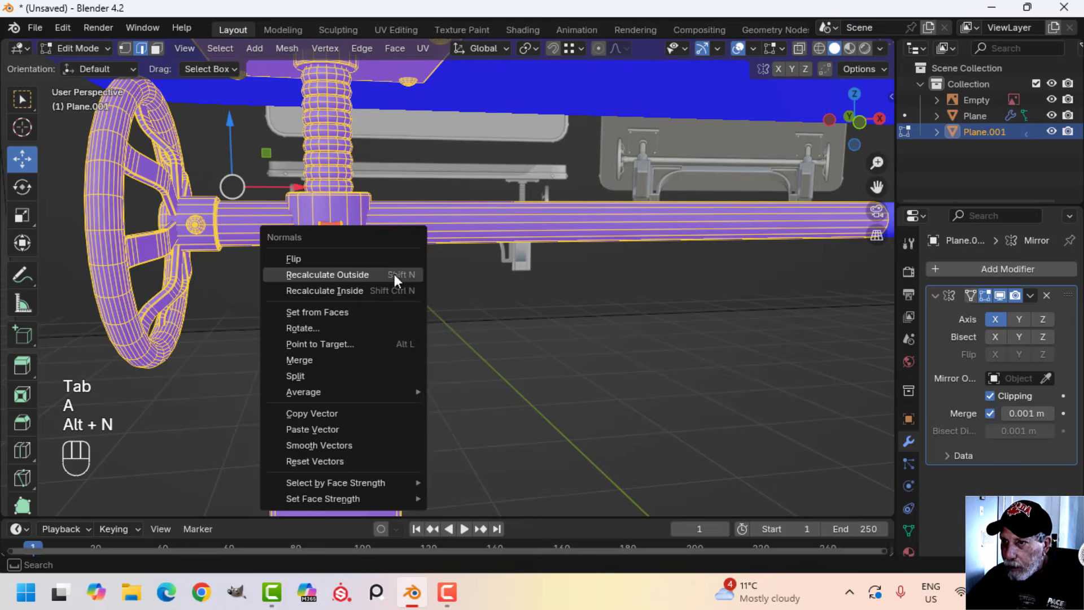
click(396, 277)
key(Tab)
scroll(451, 277, down, 5)
key(alt+a)
Turn off the face orientation overlay
shift+middle_drag(639, 249, 605, 255)
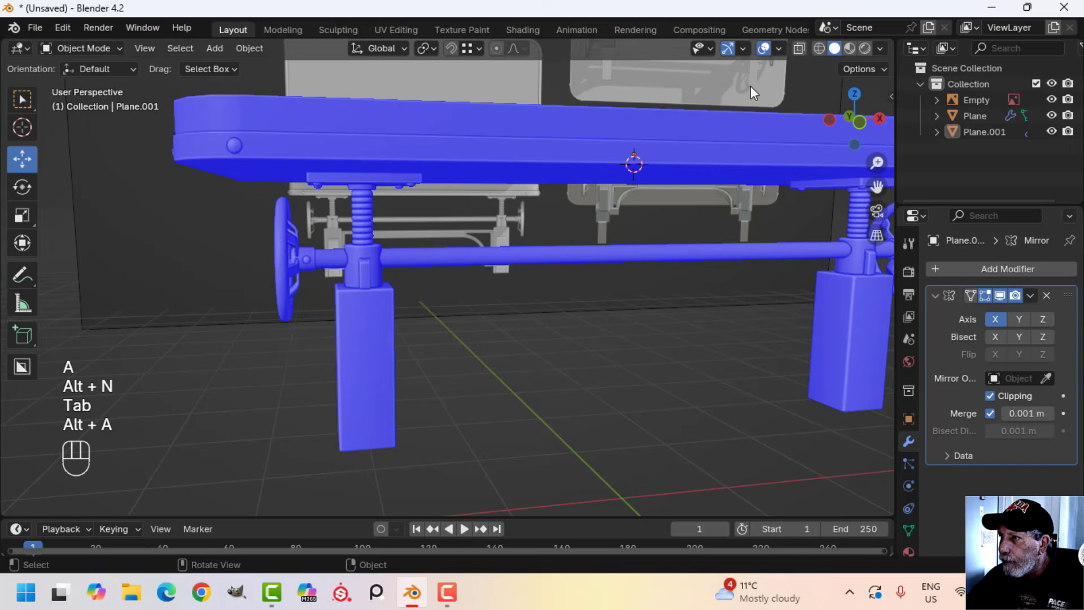
click(781, 48)
click(714, 337)
Examine the table's legs, collars, handwheels and crossbar from several angles, toggling gizmos and overlays for a clean view
mouse_move(550, 324)
middle_down()
mouse_move(510, 300)
mouse_move(550, 317)
mouse_move(561, 307)
middle_up()
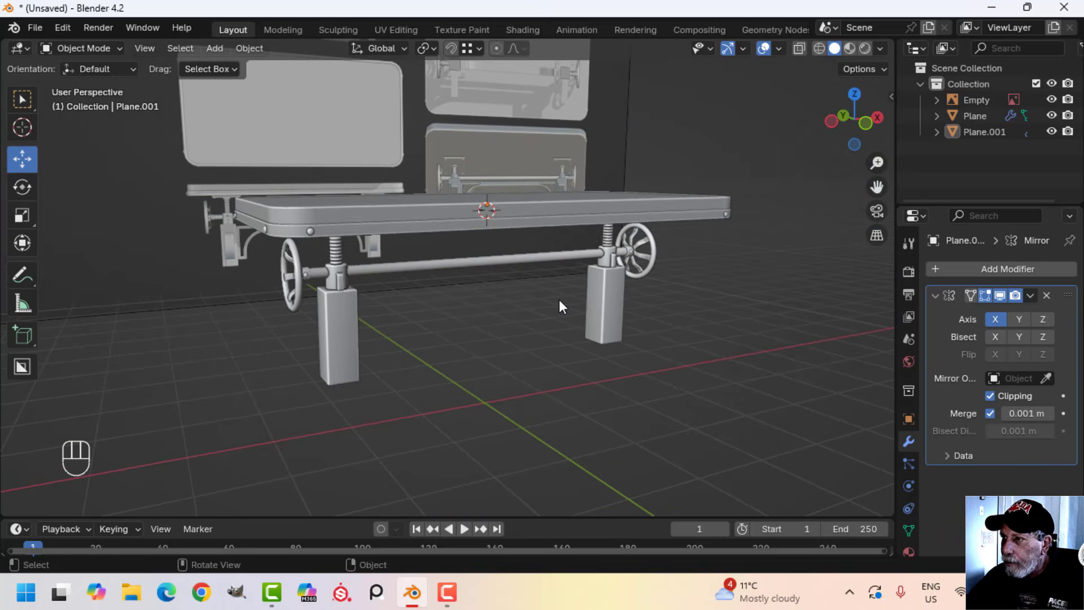
click(727, 51)
click(763, 51)
middle_drag(621, 254, 485, 292)
middle_drag(535, 287, 526, 339)
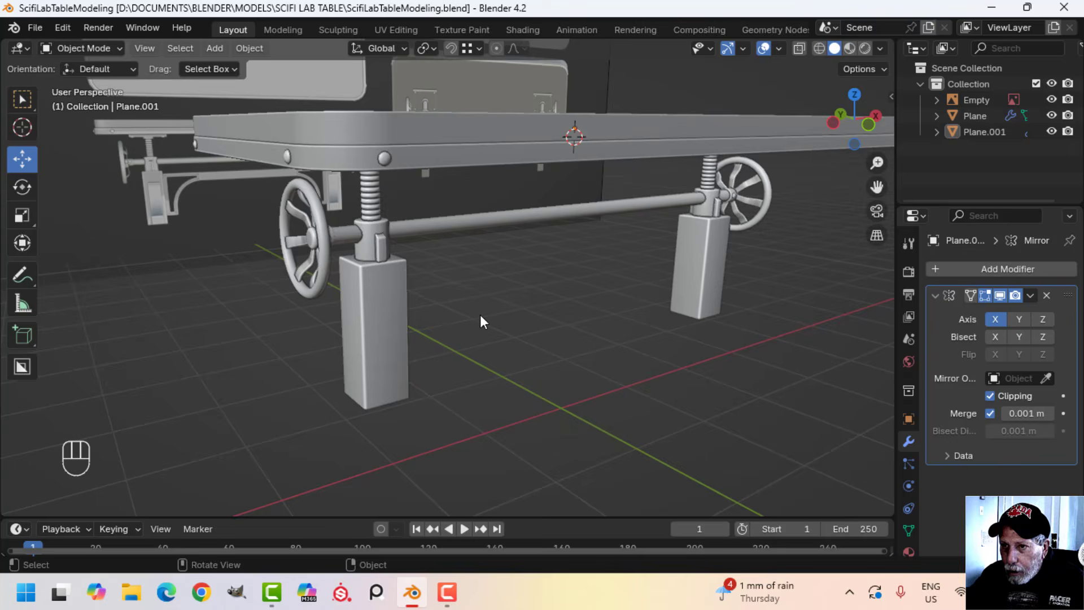
shift+middle_drag(480, 314, 513, 331)
scroll(514, 331, up, 2)
shift+middle_drag(373, 253, 428, 328)
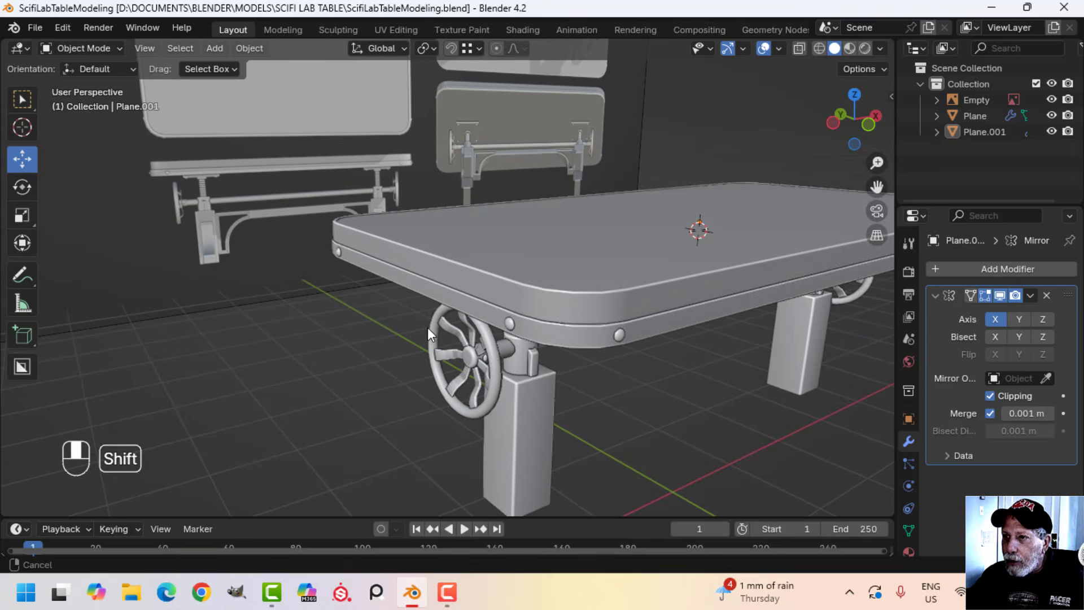
scroll(619, 365, up, 2)
shift+middle_drag(619, 365, 552, 278)
middle_drag(553, 278, 493, 273)
scroll(545, 322, up, 1)
scroll(545, 322, down, 1)
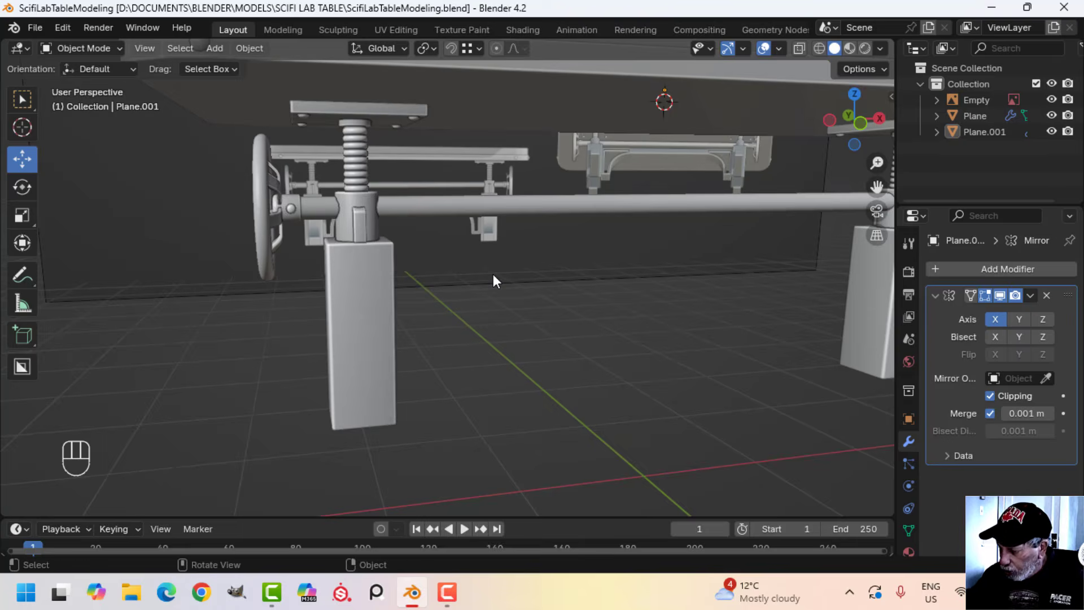
Switch to front view at the curved bracket reference and add a 32-vertex mesh circle with a 1 m radius
key(KP_1)
scroll(493, 273, up, 2)
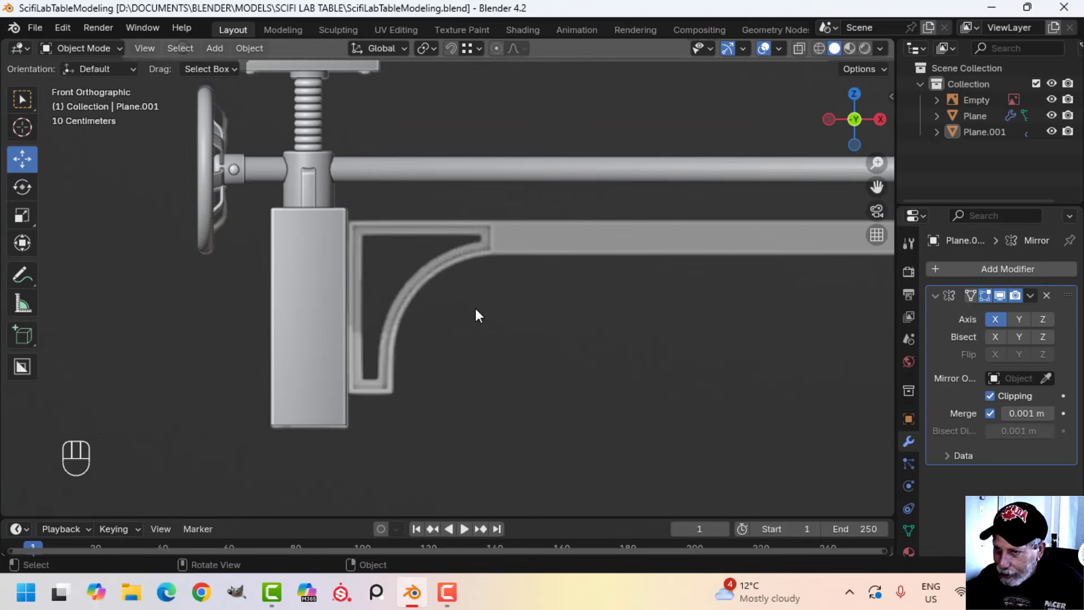
key(shift+a)
mouse_move(427, 238)
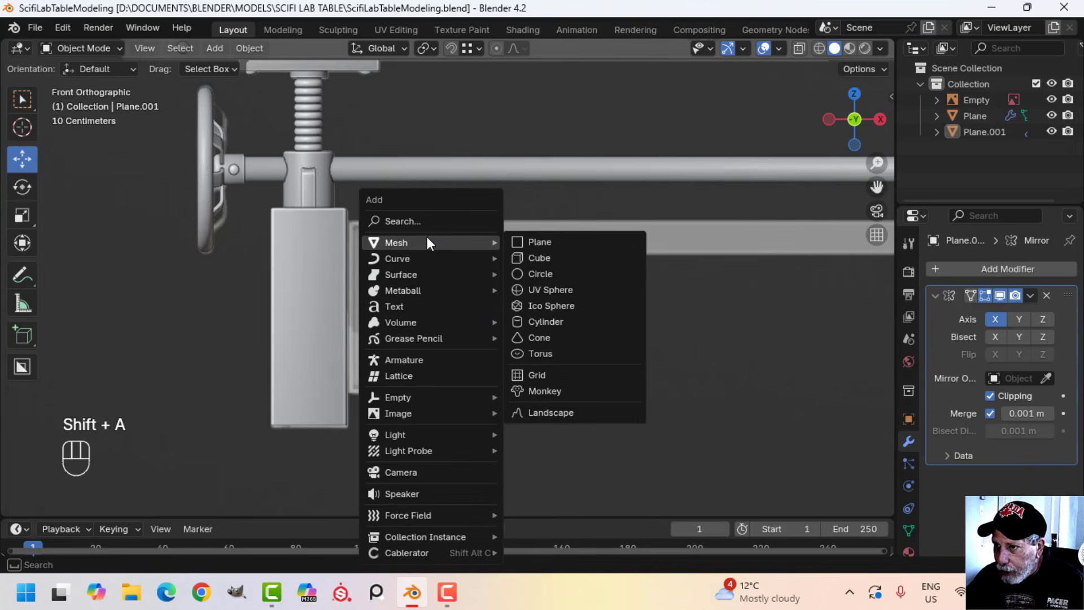
click(554, 272)
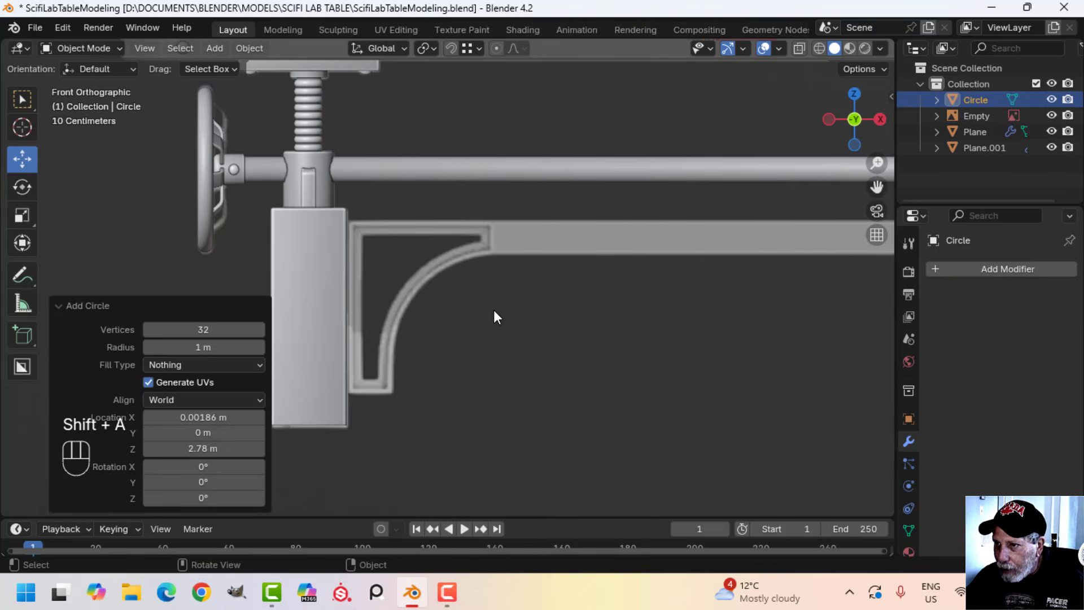
Rotate the new circle 90° about the X axis in Edit Mode and switch to vertex selection
key(Tab)
scroll(497, 308, down, 3)
scroll(501, 308, down, 1)
shift+middle_drag(500, 308, 456, 337)
key(r)
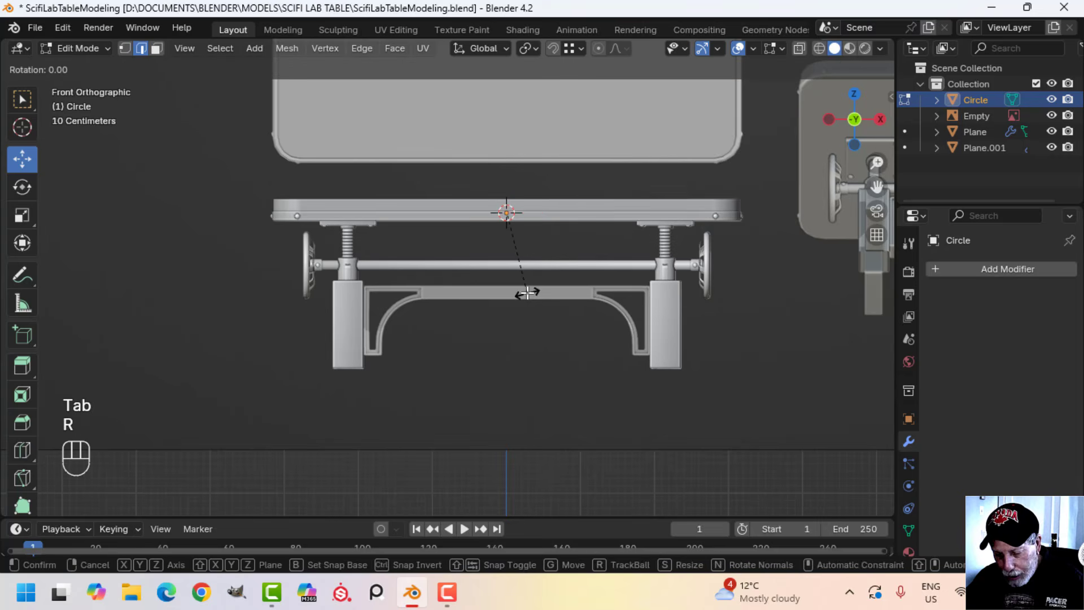
key(x)
key(9)
key(0)
click(527, 292)
key(1)
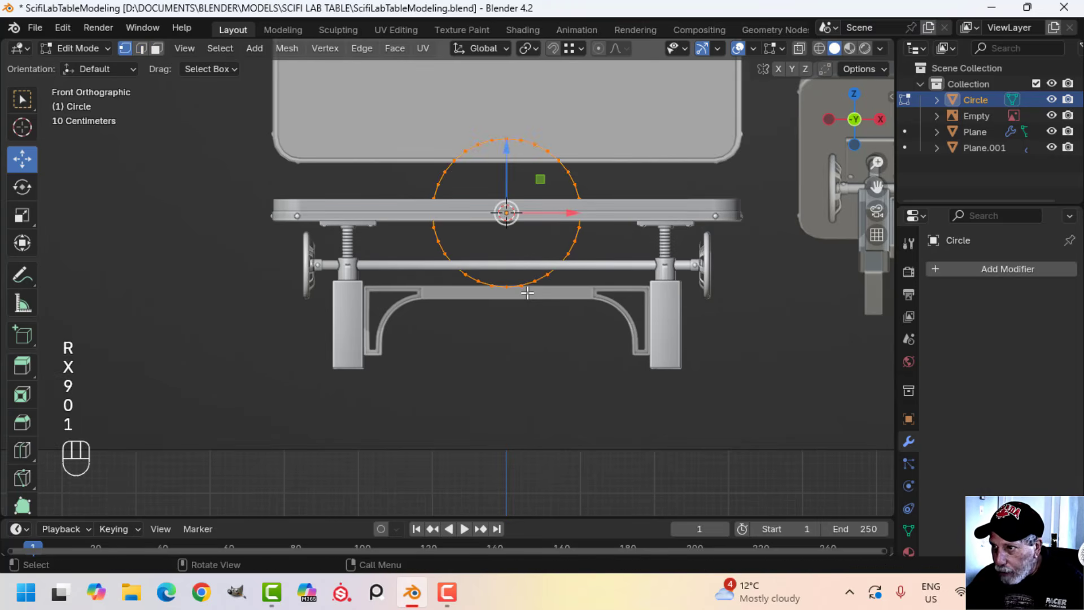
Move the circle down to the left bracket's curve in the reference and scale it to about 0.507
scroll(595, 273, up, 2)
key(g)
click(497, 450)
scroll(472, 399, up, 2)
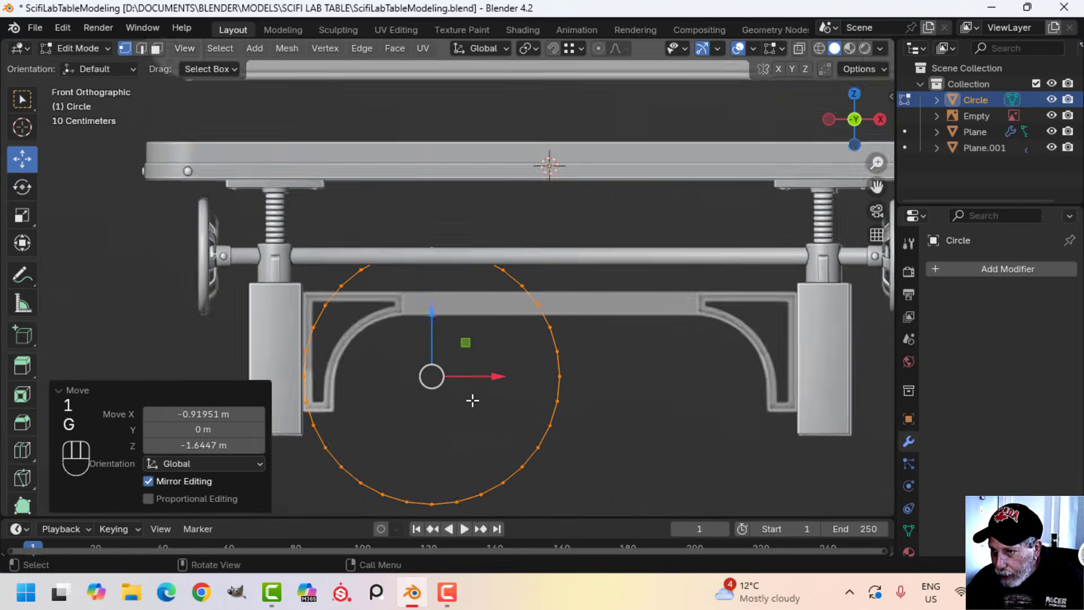
shift+middle_drag(472, 400, 521, 358)
key(s)
click(505, 360)
key(g)
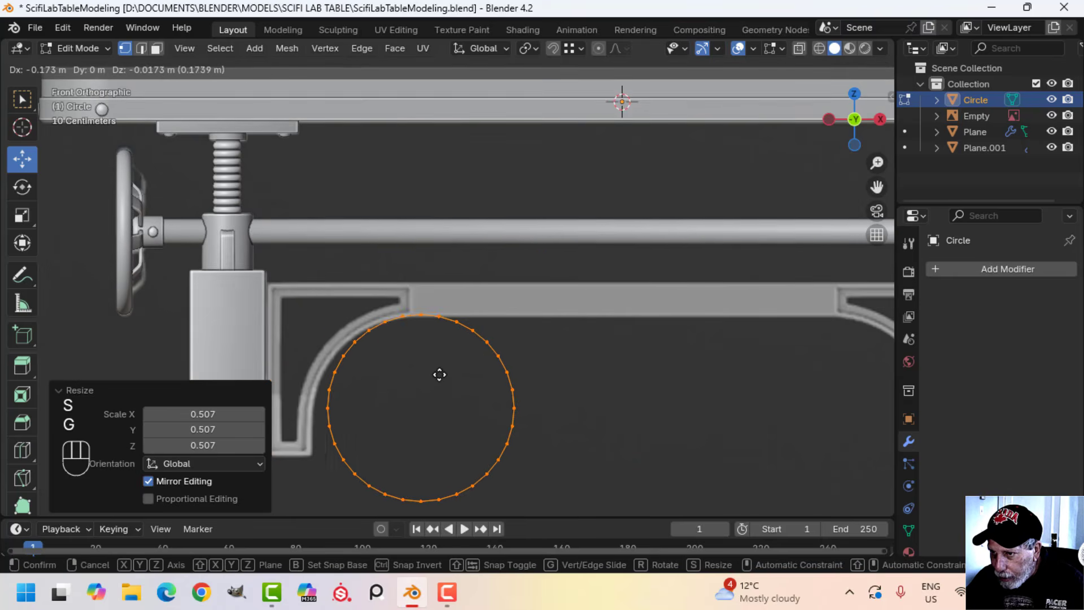
click(423, 375)
Enlarge the circle by about 1.141 and move it so its upper-left arc follows the bracket's curved outer edge
key(s)
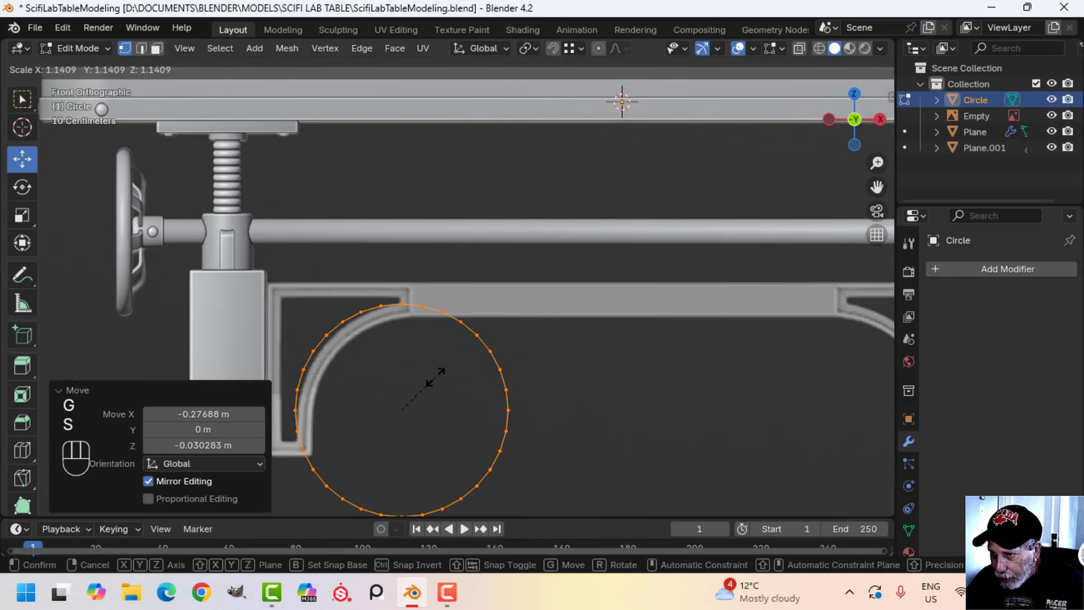
click(435, 377)
key(g)
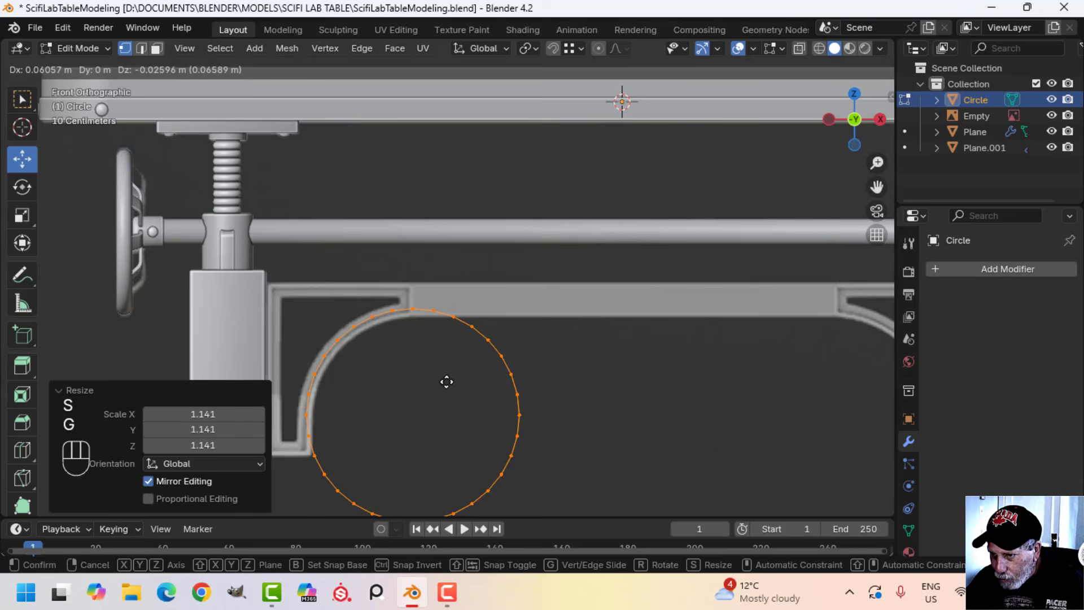
click(447, 381)
shift+middle_drag(447, 382, 453, 309)
key(g)
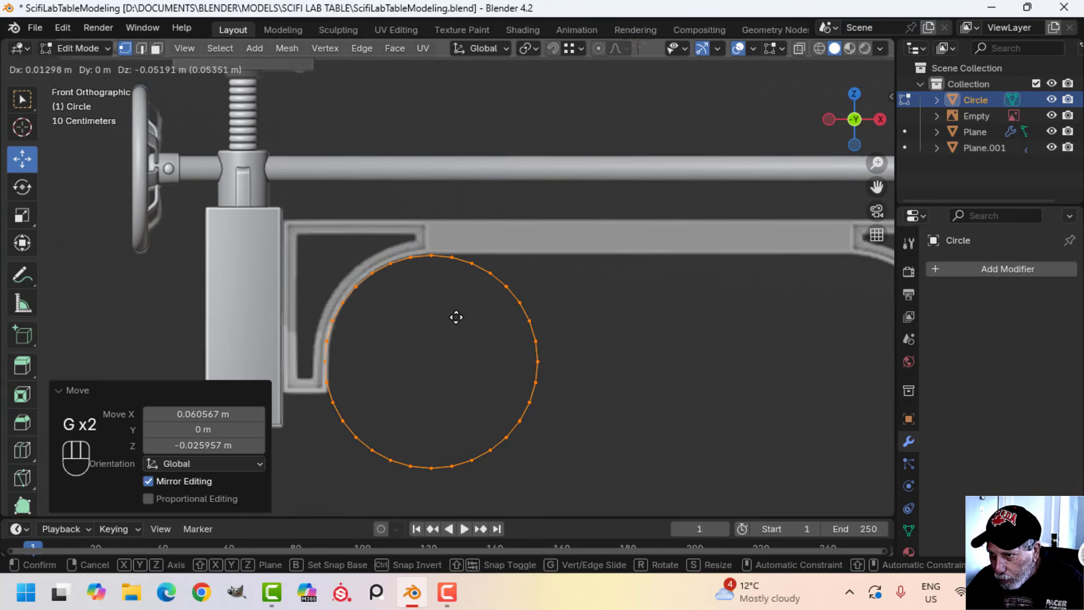
click(456, 314)
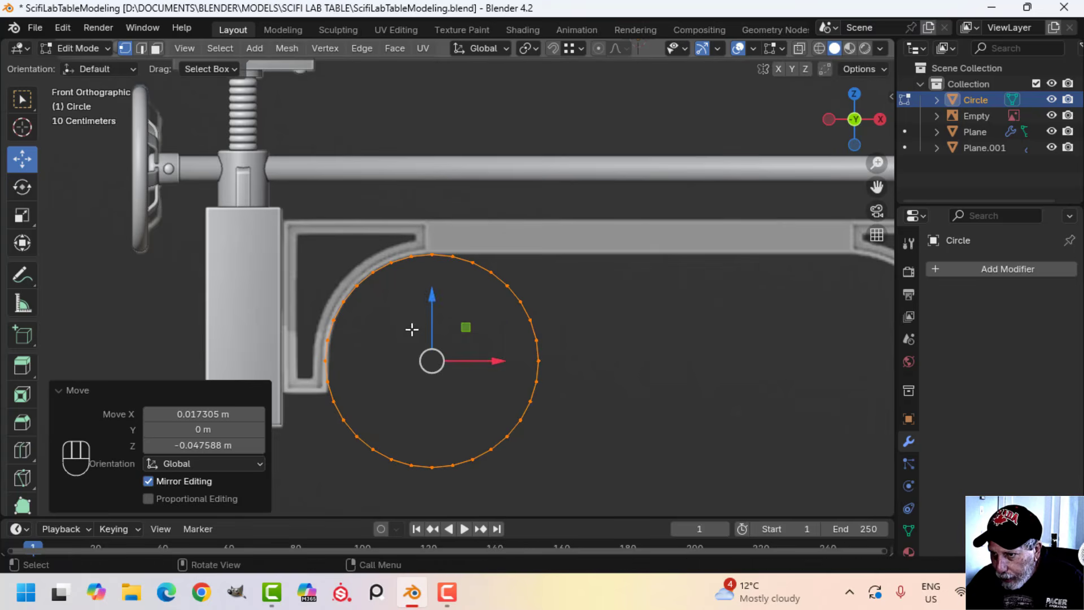
scroll(416, 322, up, 2)
scroll(423, 298, down, 1)
shift+middle_drag(418, 303, 418, 273)
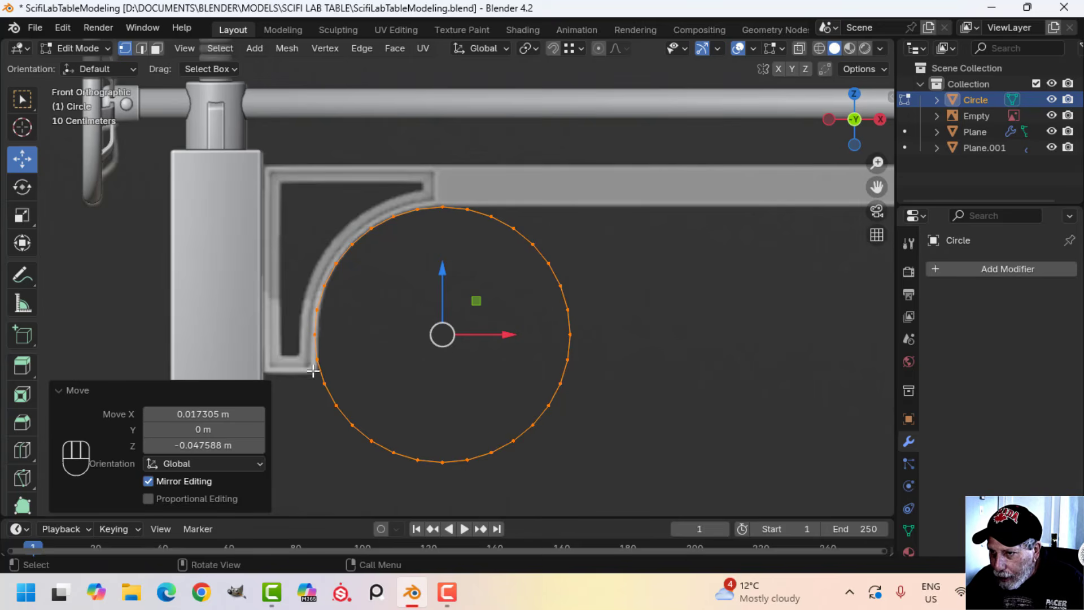
Delete the circle's lower and right-hand vertices, keeping only the upper-left arc along the bracket curve
key(alt+a)
key(b)
drag(303, 370, 634, 466)
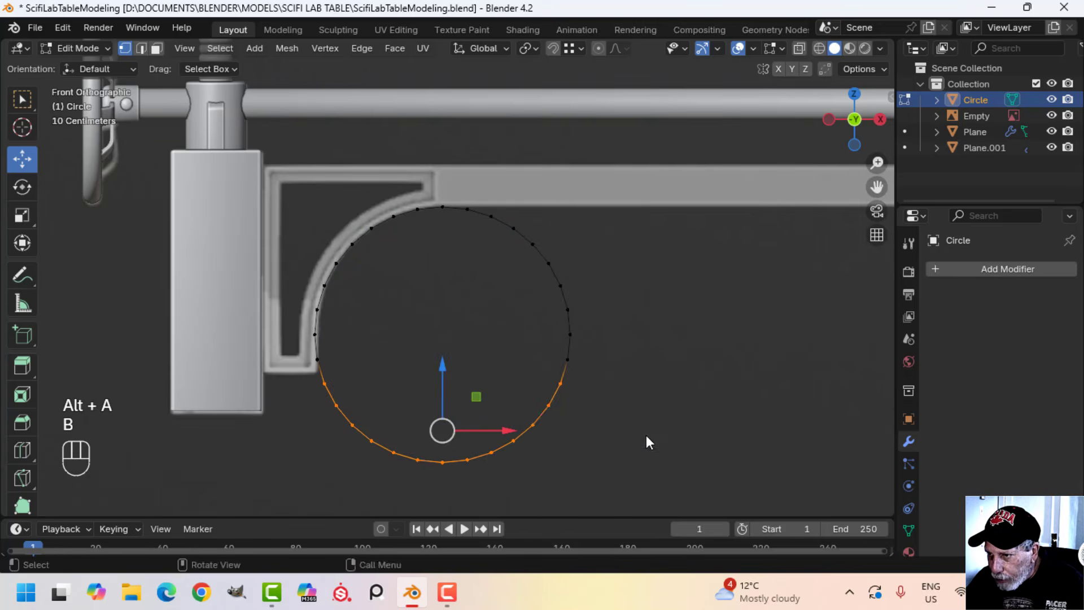
key(x)
click(605, 370)
key(alt+a)
key(b)
drag(637, 407, 464, 167)
key(x)
click(465, 168)
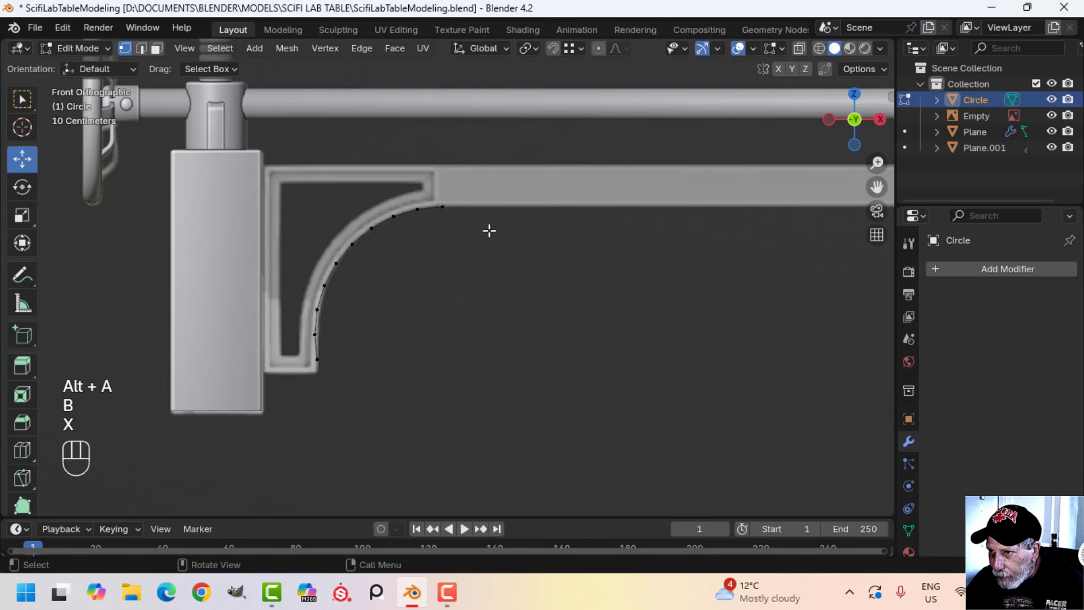
Fine-tune the scale and position of the whole arc to fit the bracket's curved outer edge
key(a)
scroll(367, 326, up, 1)
shift+middle_drag(370, 311, 405, 256)
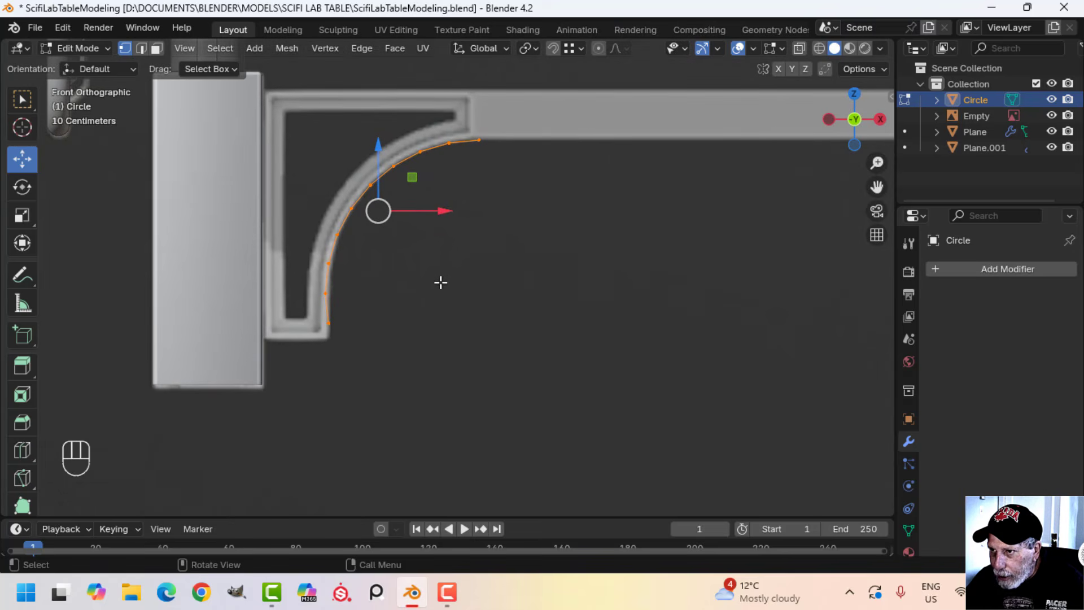
key(s)
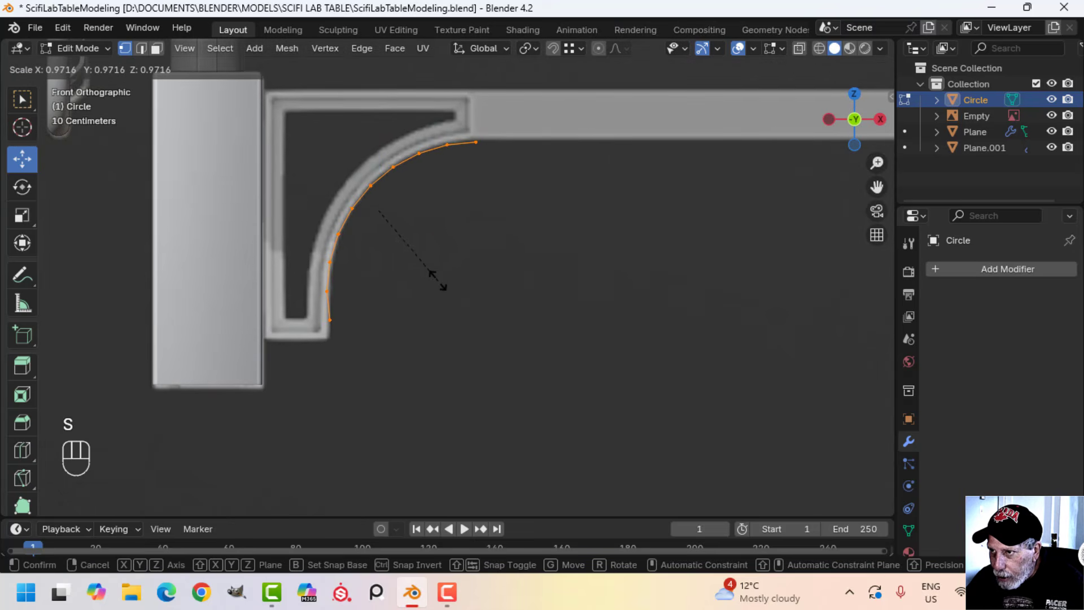
click(443, 285)
key(g)
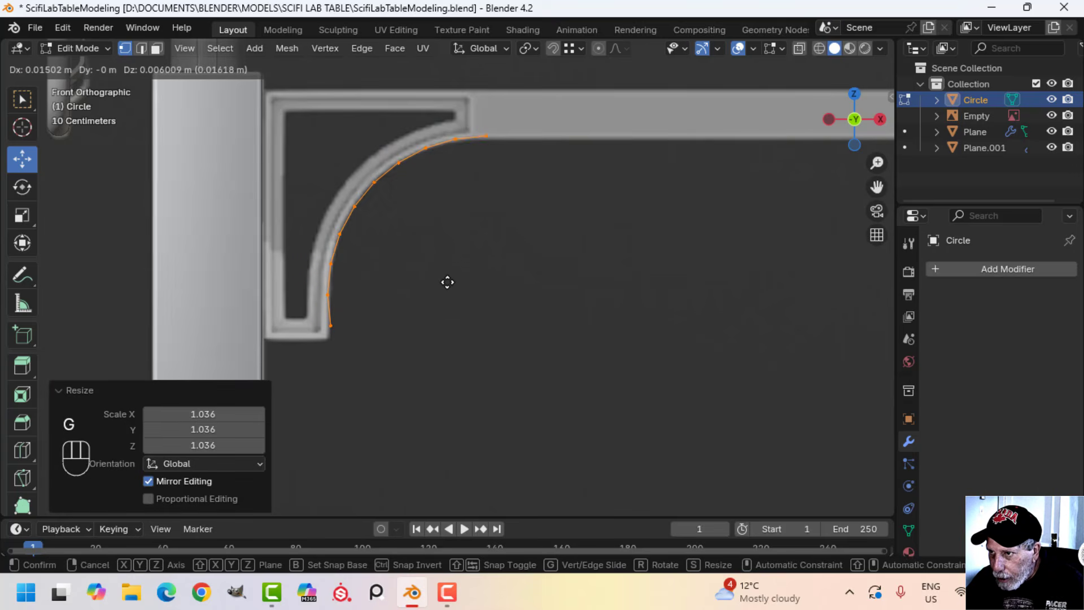
click(477, 266)
key(s)
click(469, 266)
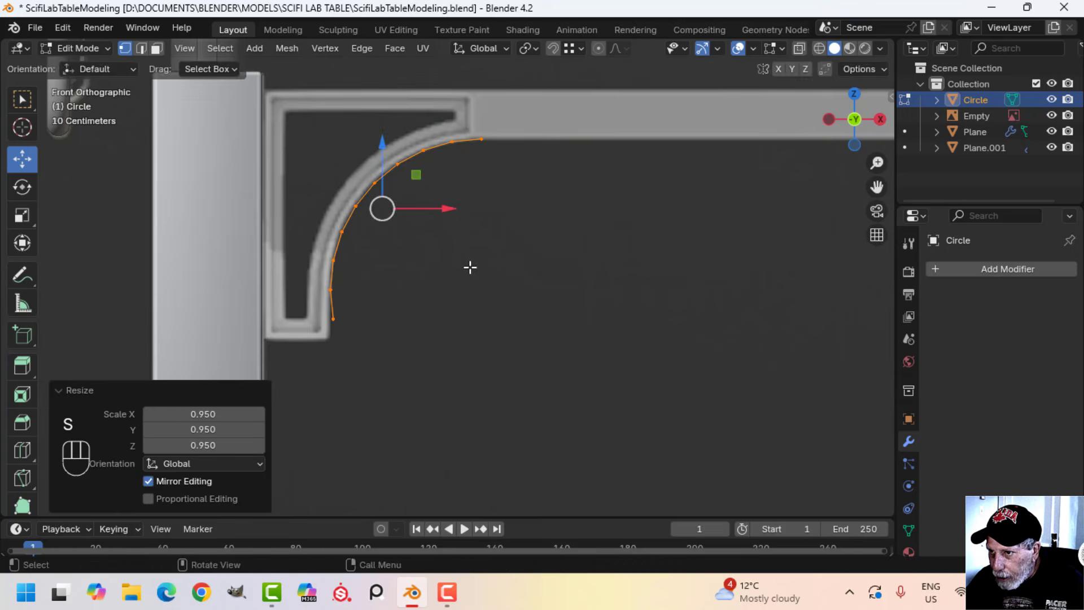
key(g)
click(467, 266)
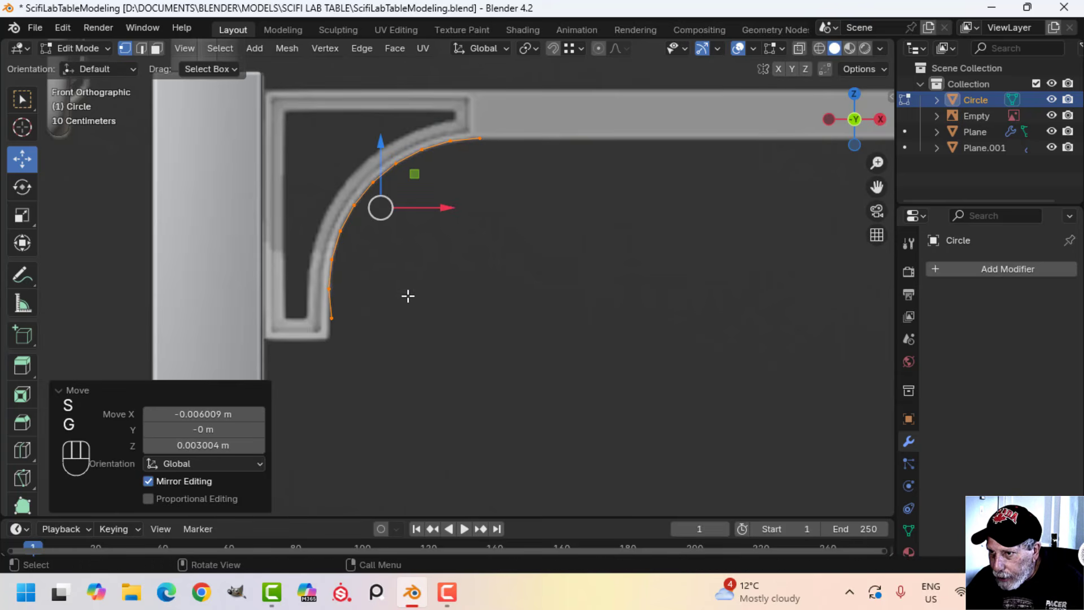
Extrude the arc's lower end vertex straight down to the bracket's bottom edge
click(332, 318)
shift+middle_drag(333, 318, 352, 283)
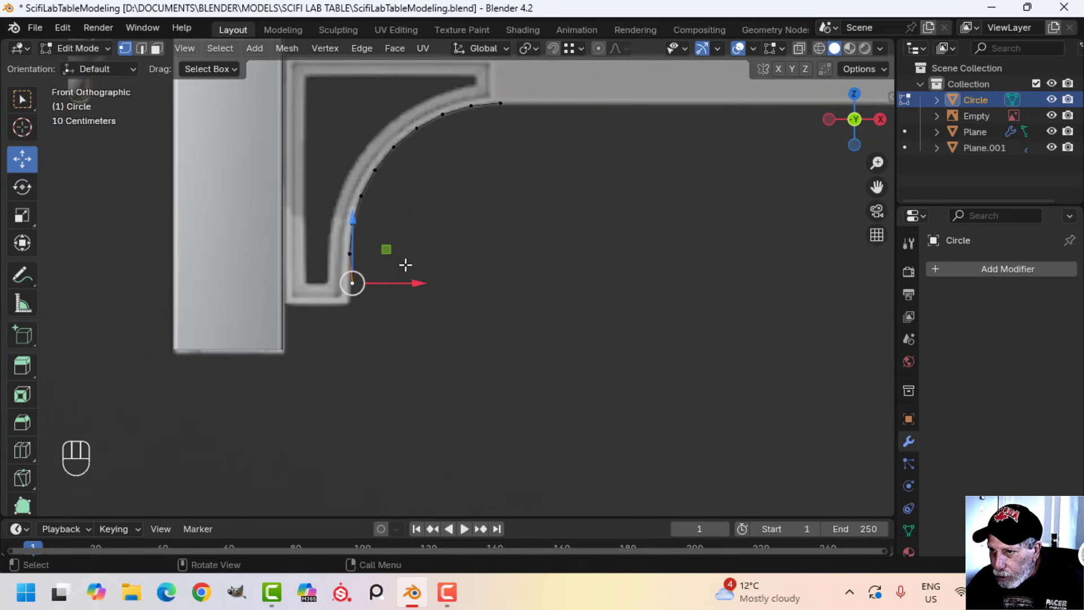
key(e)
right_click(379, 260)
drag(353, 229, 349, 253)
Extrude the arc's upper end vertex straight up to the top edge of the crossbeam
shift+middle_drag(493, 270, 450, 377)
click(462, 213)
shift+middle_drag(484, 248, 467, 296)
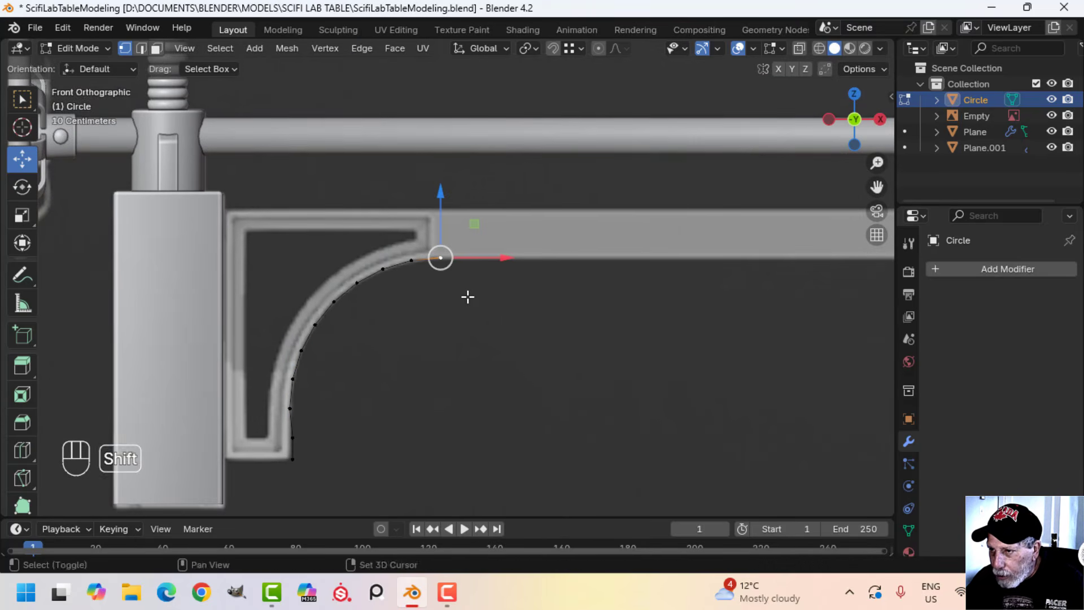
key(e)
click(468, 296)
drag(444, 212, 448, 164)
Shift the two vertices of the bracket's beam-end edge slightly along X toward the leg
key(a)
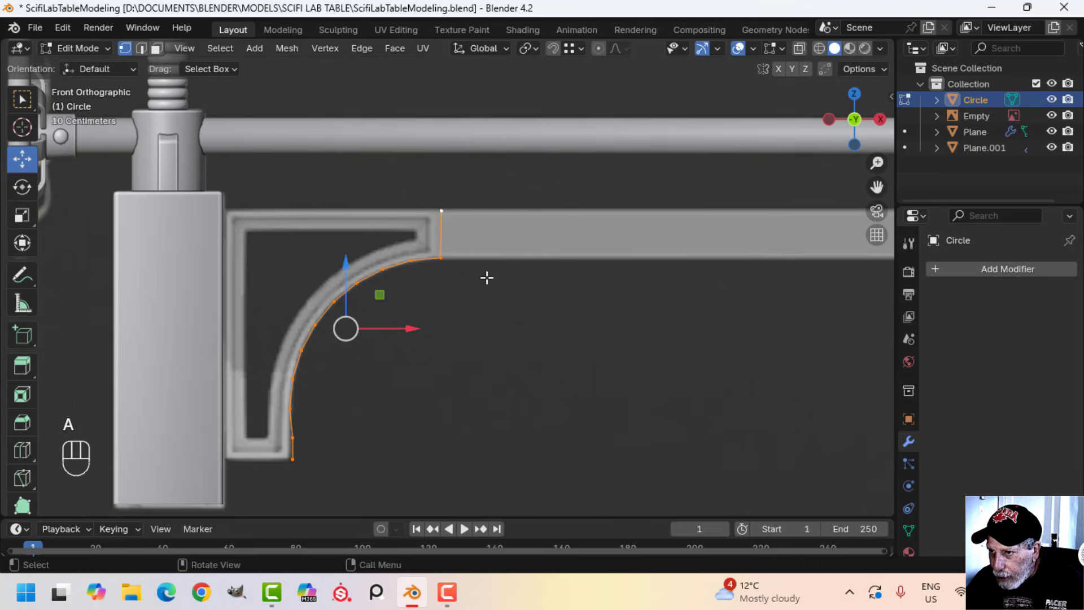
click(443, 219)
shift+click(443, 257)
drag(498, 233, 494, 232)
key(alt+a)
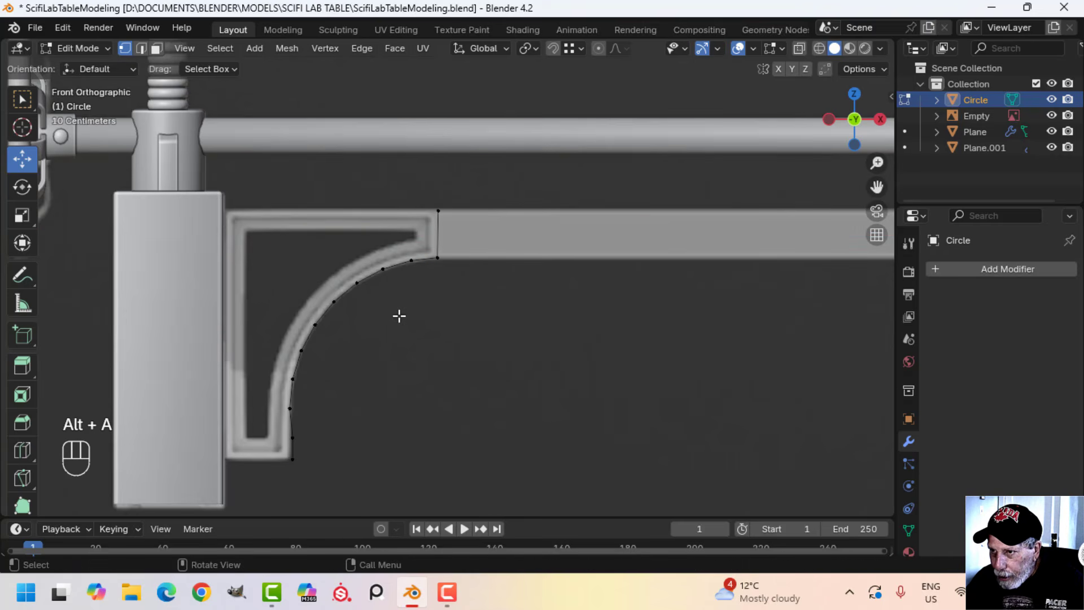
Extrude the outline's top vertex about -0.799 m along X to the side of the left leg
key(a)
click(441, 209)
shift+middle_drag(489, 279, 540, 285)
key(e)
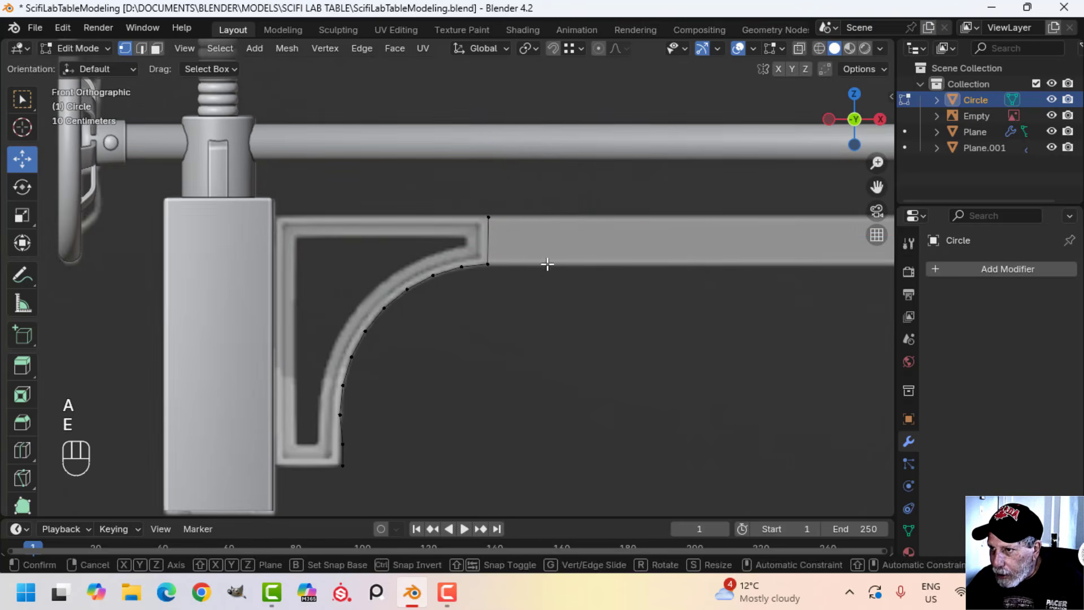
right_click(548, 263)
drag(550, 217, 337, 224)
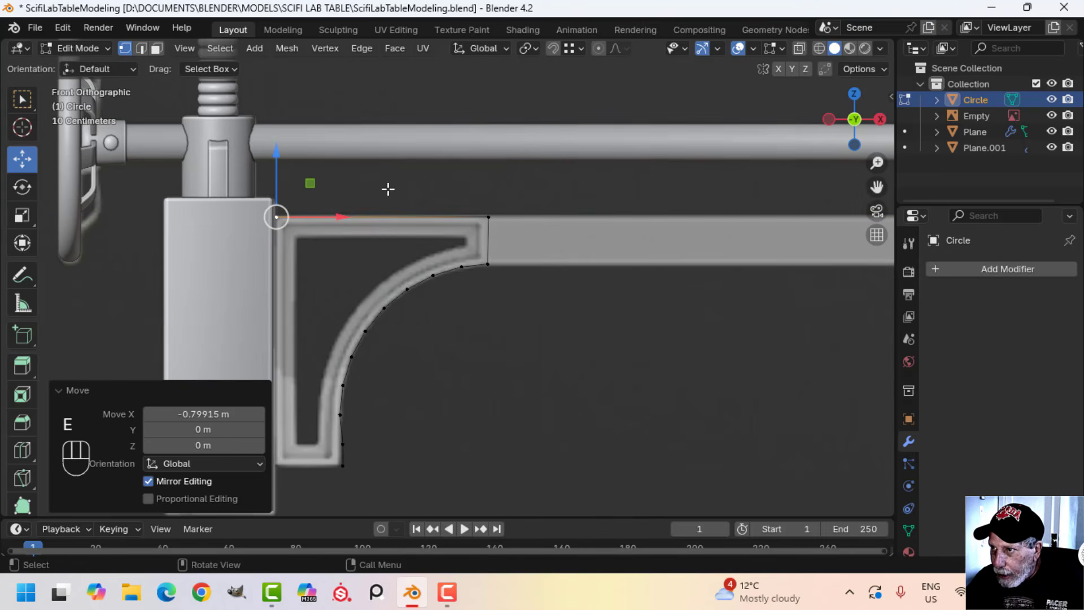
Extrude the outline's bottom vertex about -0.251 m along X, in line with the upper corner vertex beside the leg
click(570, 49)
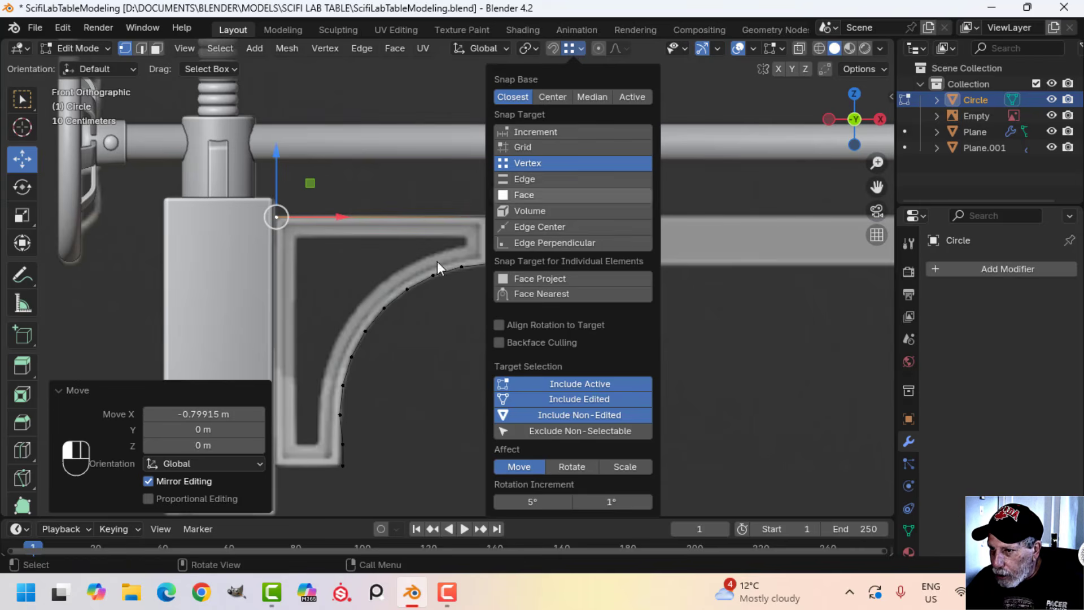
shift+middle_drag(368, 471, 424, 346)
click(399, 343)
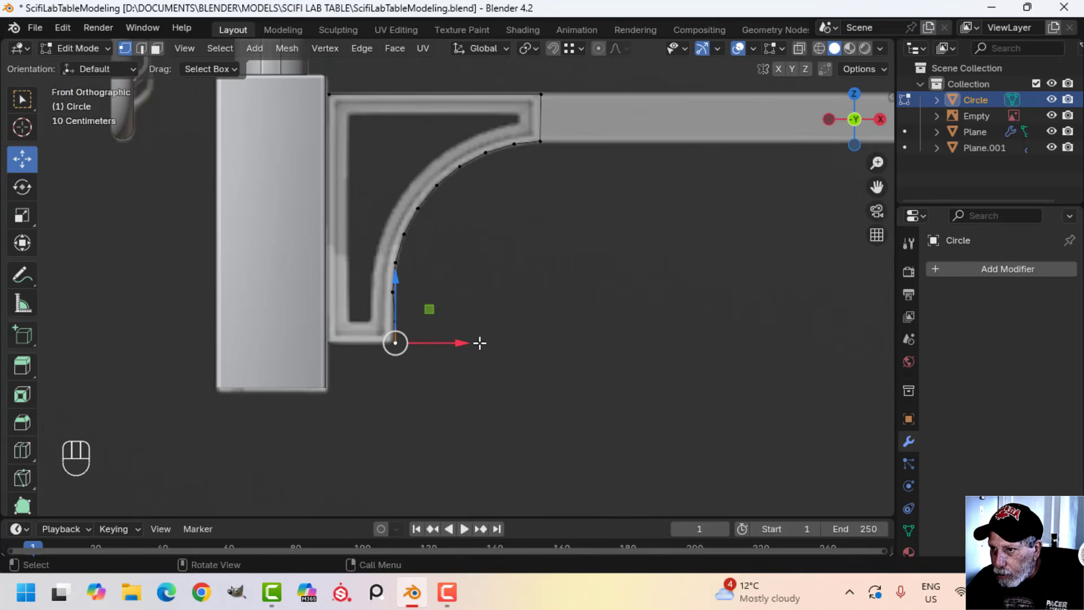
key(e)
right_click(467, 341)
drag(467, 341, 331, 92)
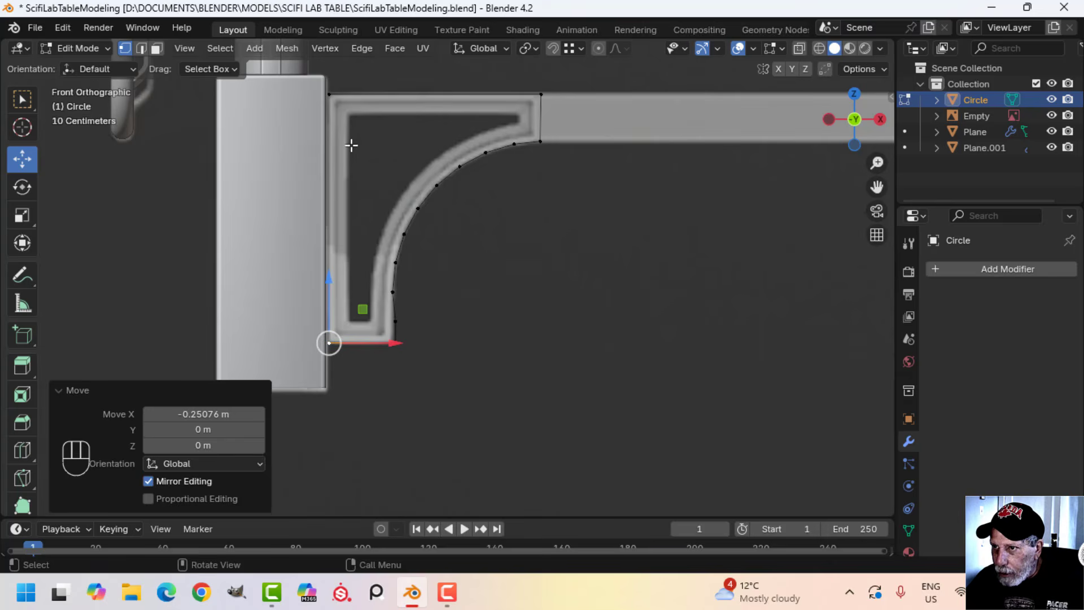
Join the two leg-side corner vertices with an edge and fill the closed bracket outline with a face
shift+click(330, 94)
scroll(484, 216, down, 2)
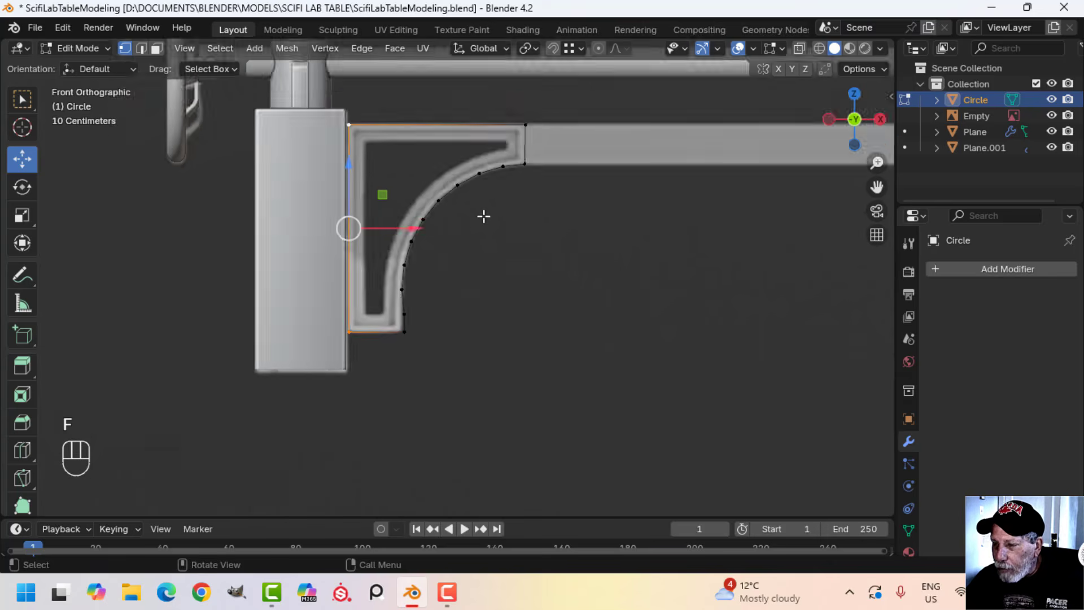
key(a)
shift+middle_drag(544, 255, 461, 283)
key(f)
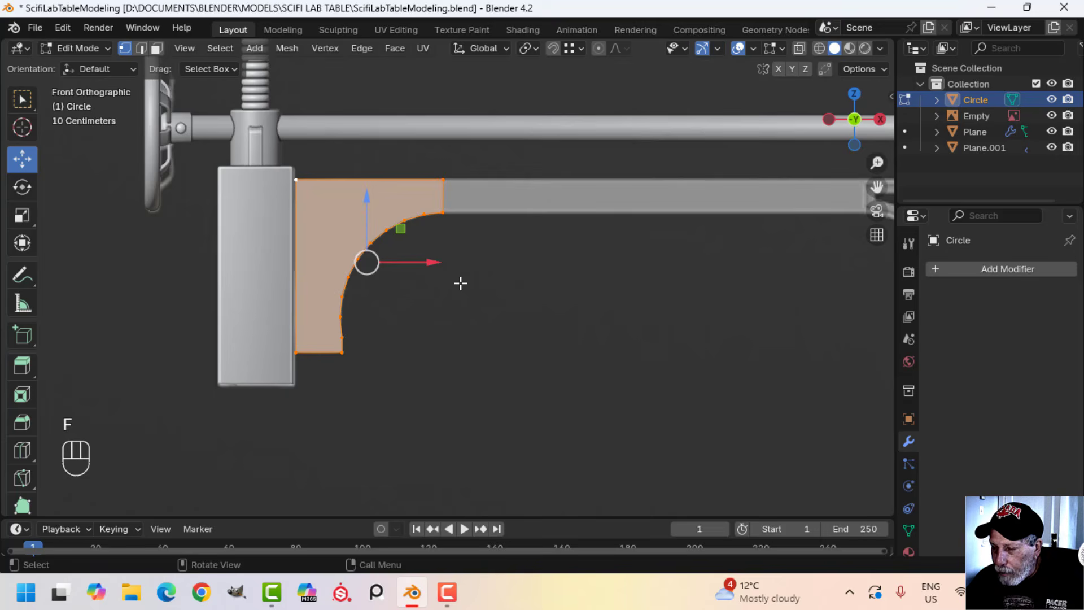
Move the lowest curve vertex above the bracket's bottom corner about -0.006 m along X to smooth the curve
scroll(387, 361, up, 2)
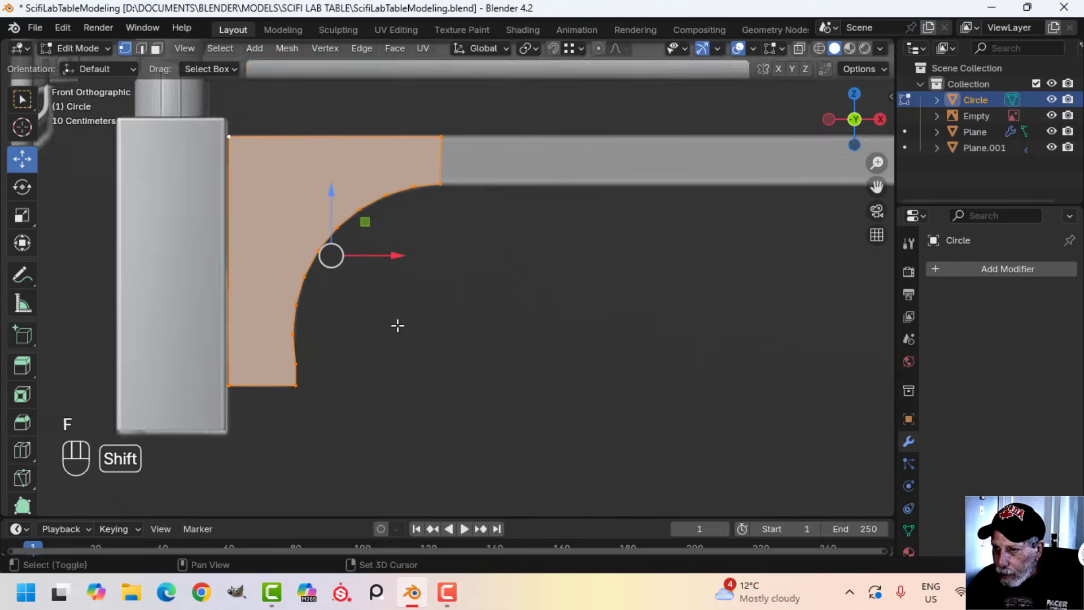
scroll(384, 317, up, 2)
shift+middle_drag(397, 324, 468, 287)
click(346, 290)
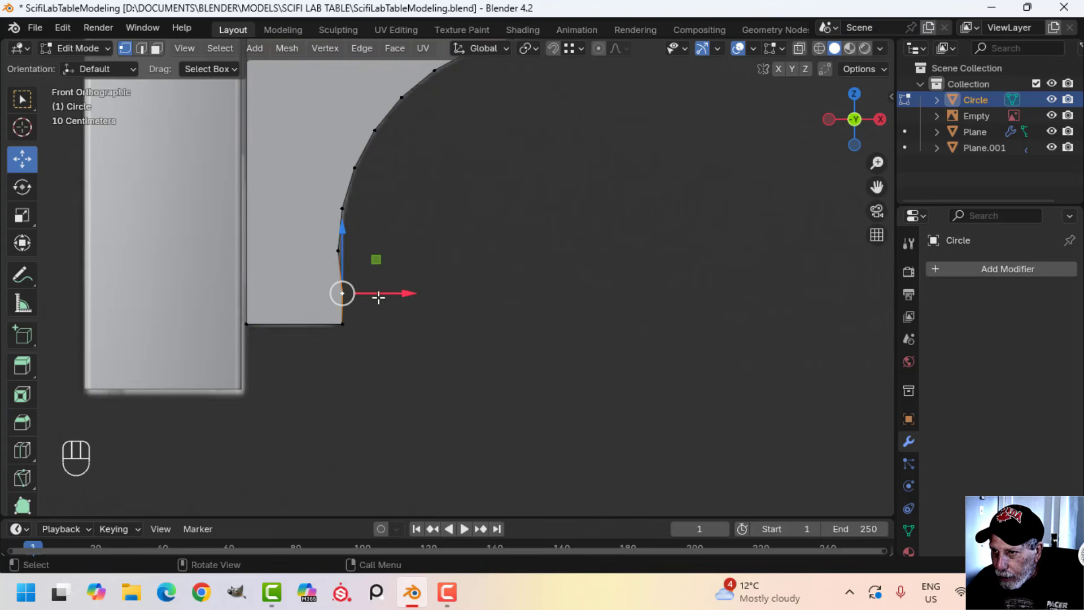
drag(406, 292, 402, 292)
scroll(446, 293, down, 1)
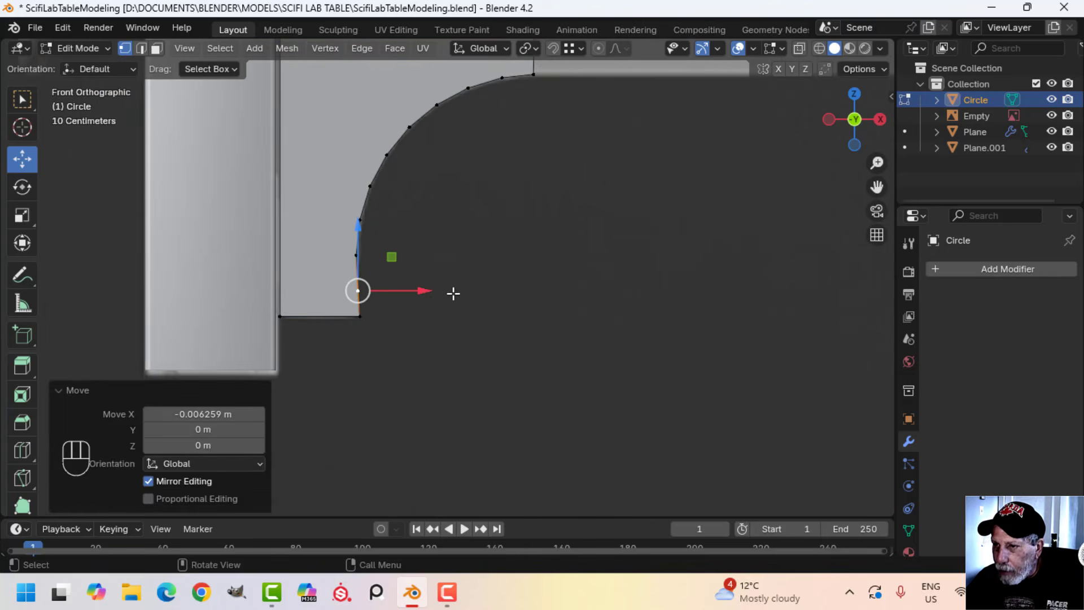
Extrude the short end edge of the curved bracket about 0.718 m along X towards the table's centre
key(alt+a)
scroll(461, 290, down, 1)
shift+middle_drag(462, 290, 430, 335)
key(a)
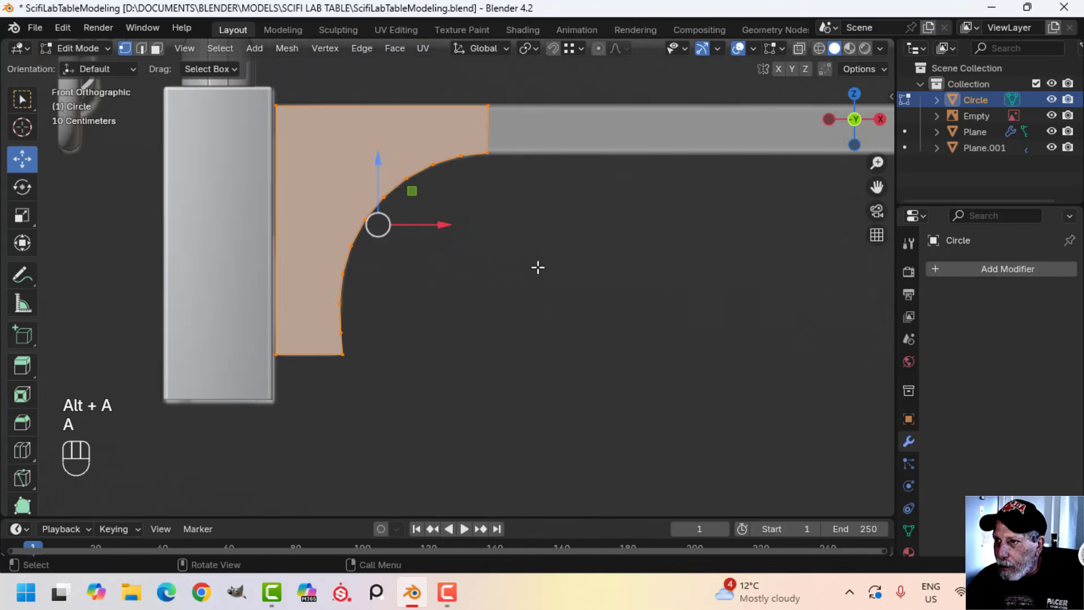
shift+middle_drag(542, 257, 421, 320)
key(alt+a)
drag(359, 139, 414, 277)
scroll(441, 274, down, 1)
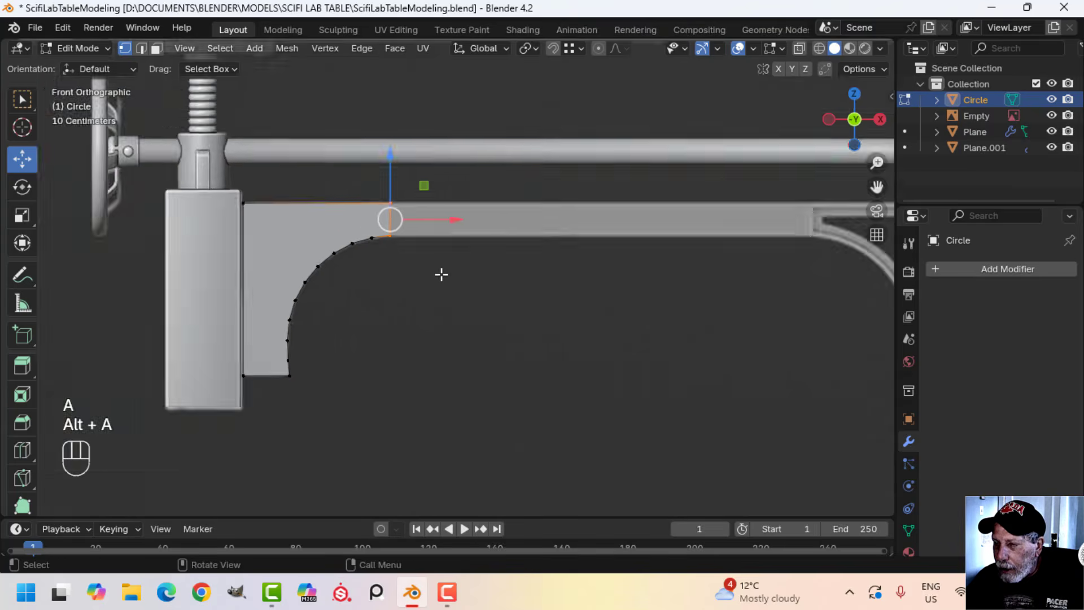
scroll(489, 280, down, 1)
shift+middle_drag(490, 280, 458, 286)
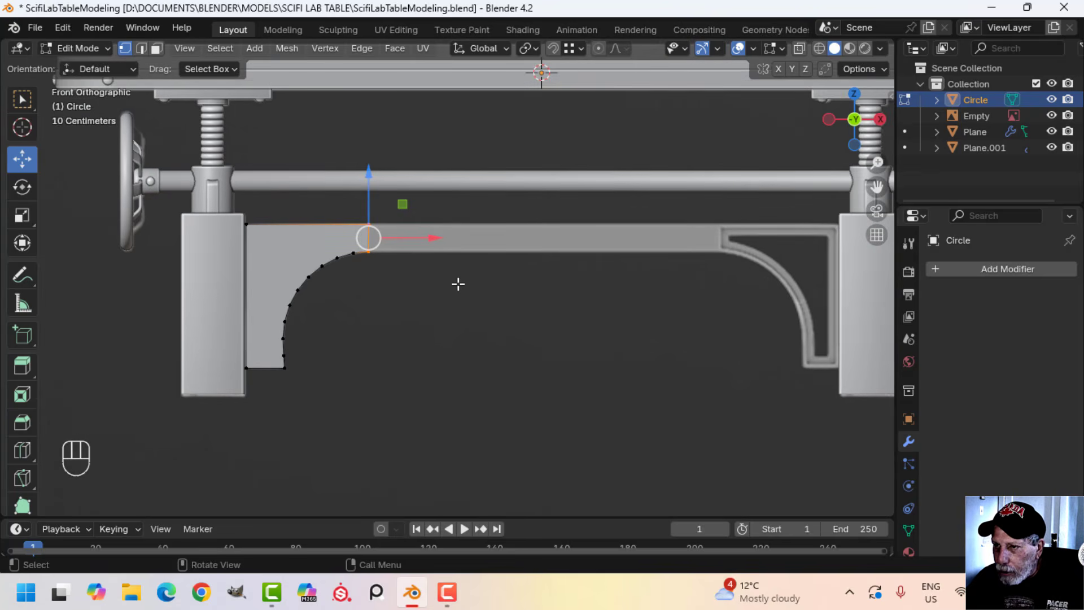
scroll(458, 284, up, 1)
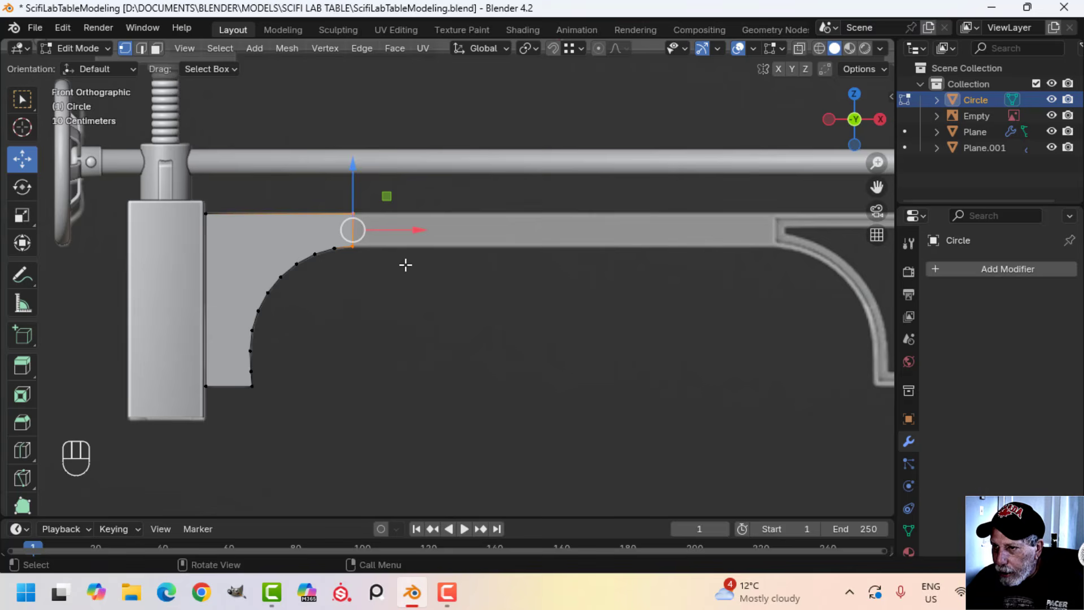
key(e)
right_click(423, 261)
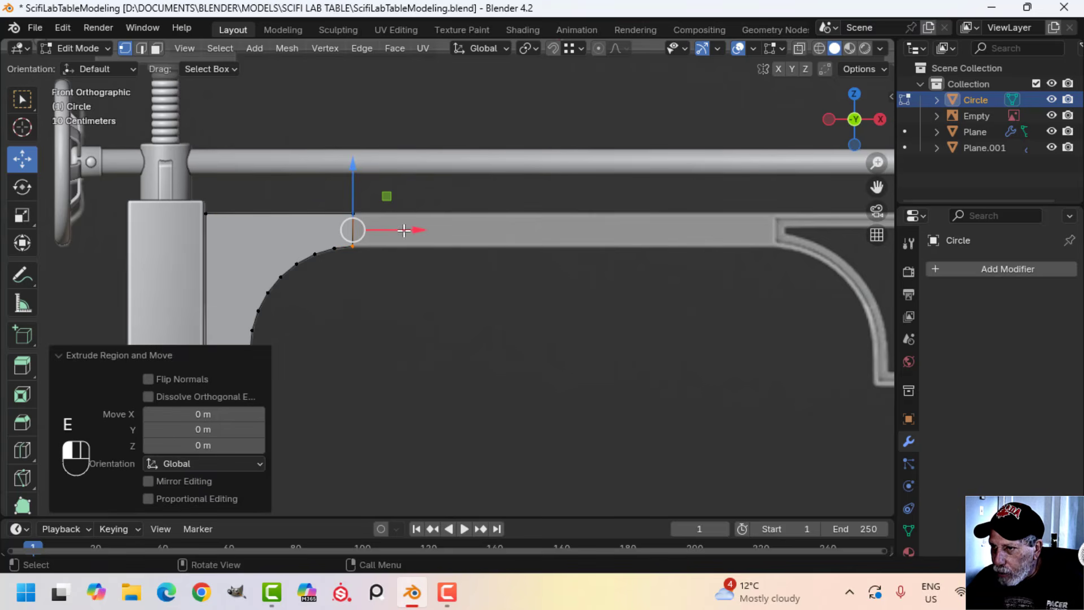
drag(404, 230, 559, 240)
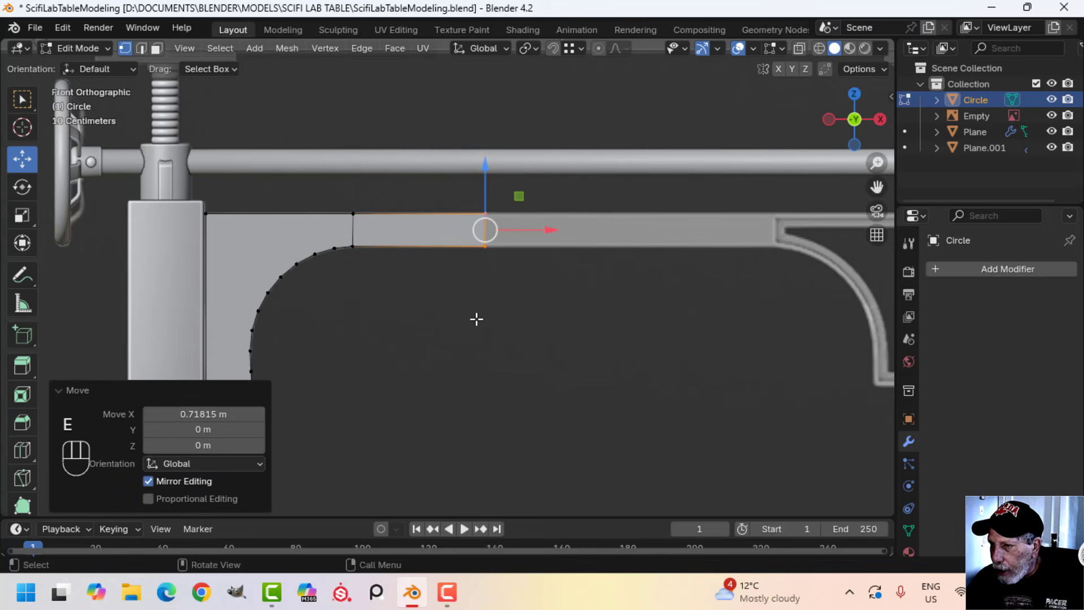
Add a Mirror modifier on the X axis to the bracket object
key(Tab)
click(980, 266)
mouse_move(971, 263)
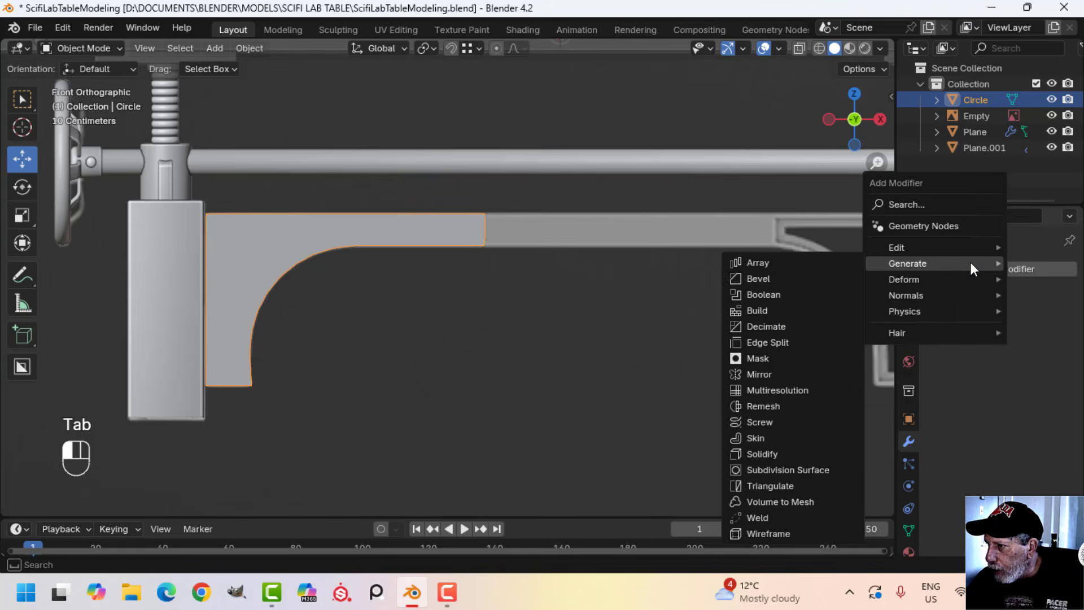
click(784, 373)
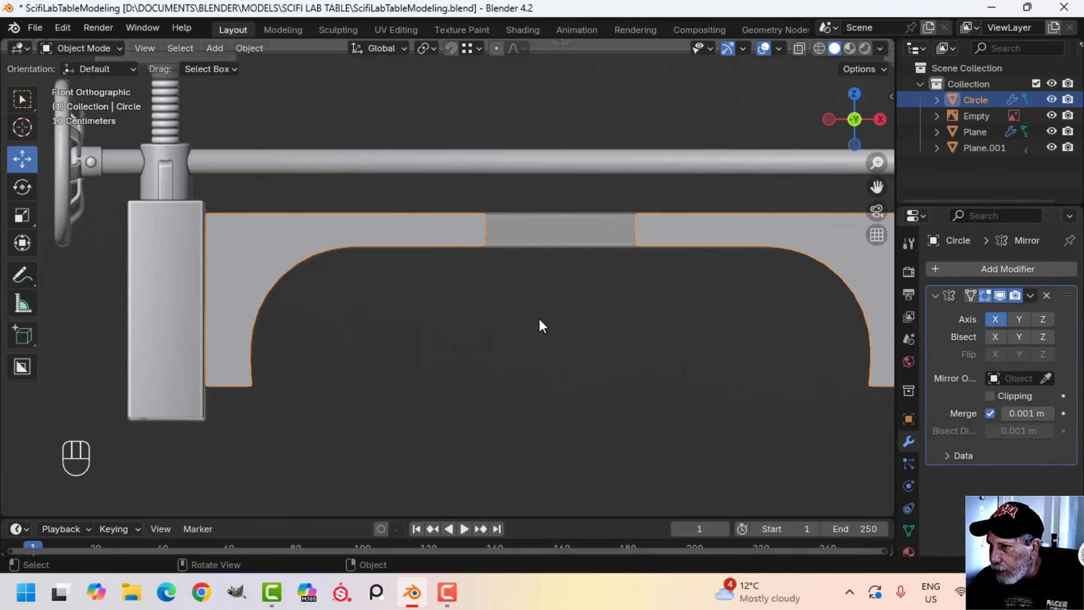
scroll(578, 294, down, 3)
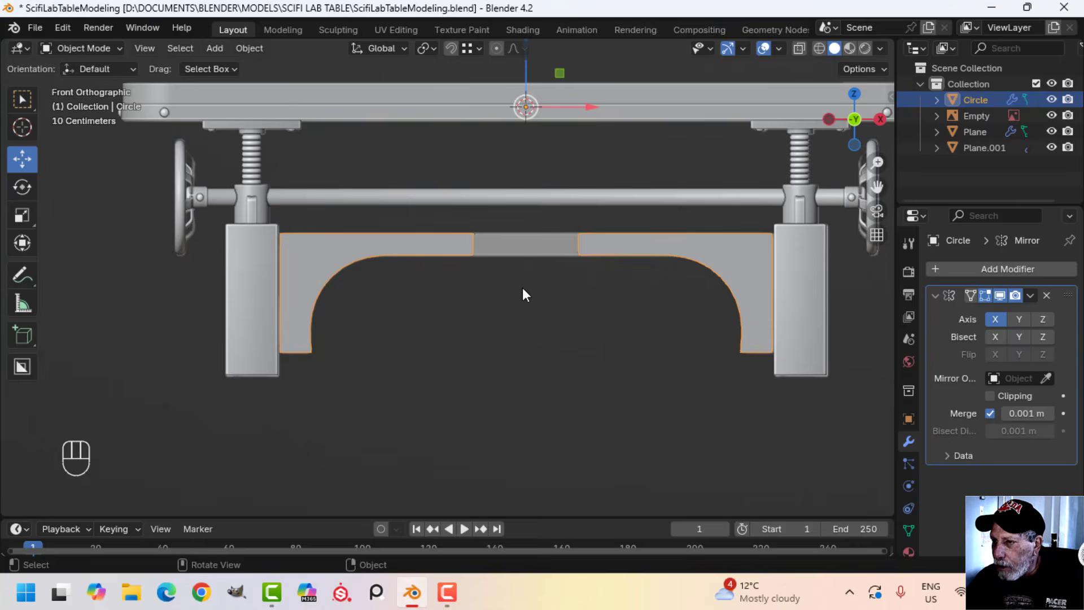
Enable clipping on the Mirror modifier and move the beam's end edge about 0.571 m along X to the centre line
key(Tab)
scroll(518, 288, up, 3)
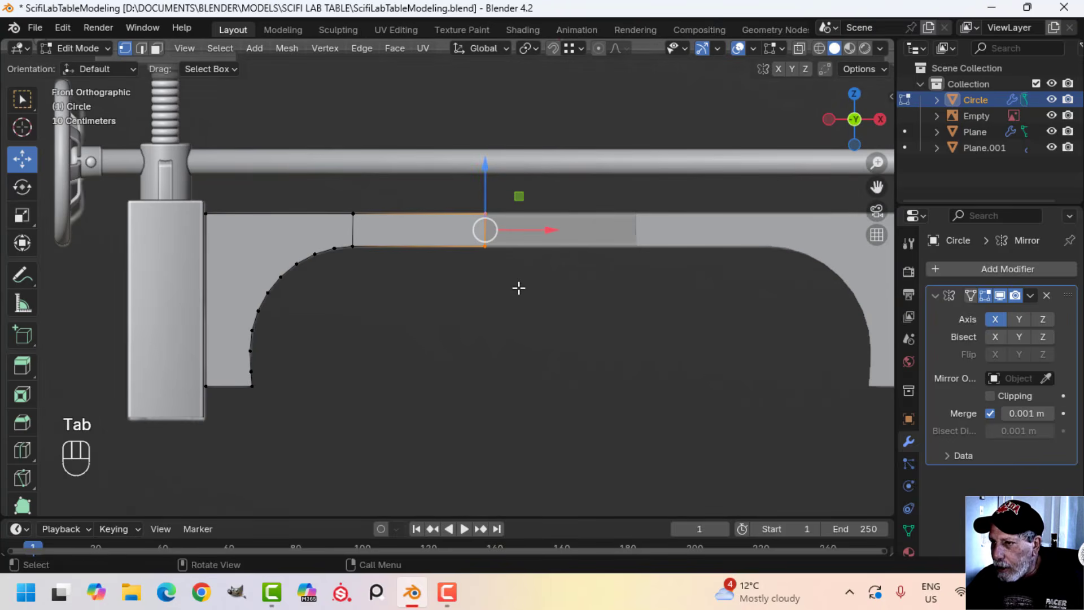
click(990, 396)
drag(561, 242, 641, 242)
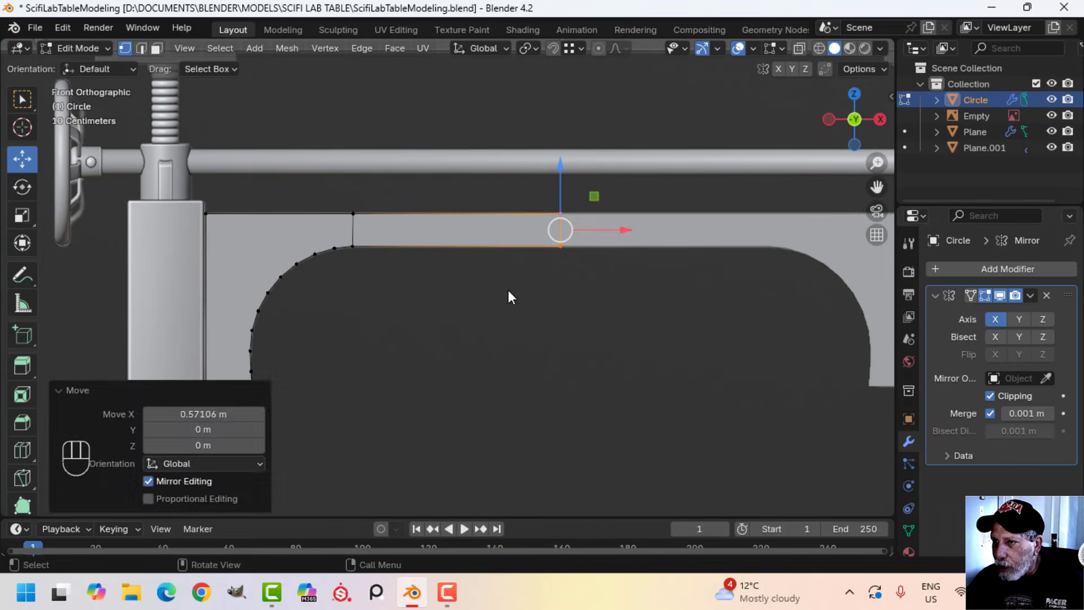
key(Tab)
scroll(505, 295, down, 3)
scroll(504, 292, up, 4)
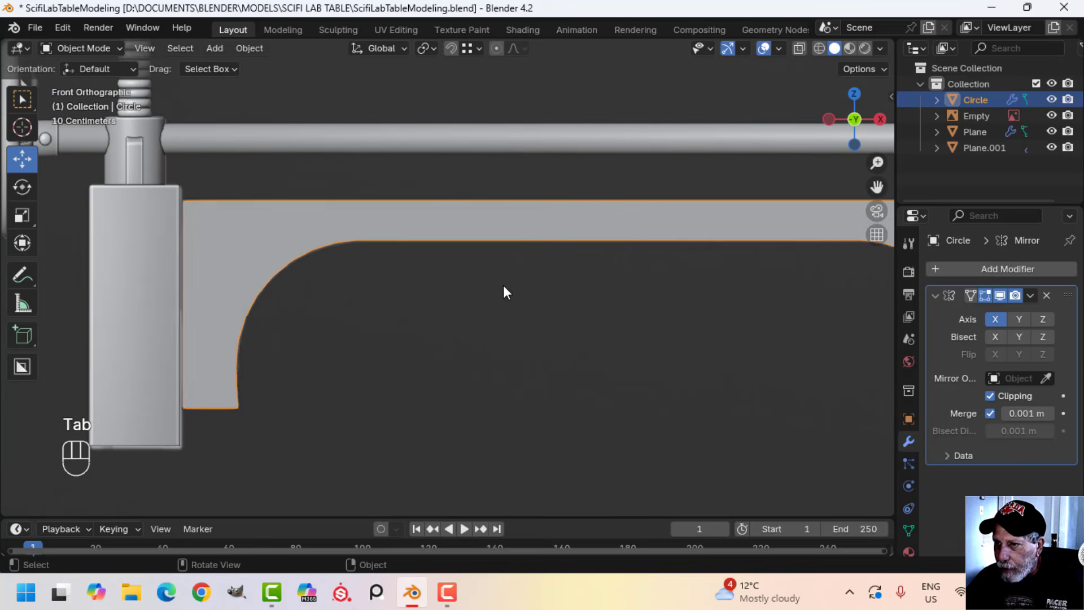
Duplicate the curved bracket face and move the copy about -0.61 m along Y, in front of the leg
key(Tab)
key(a)
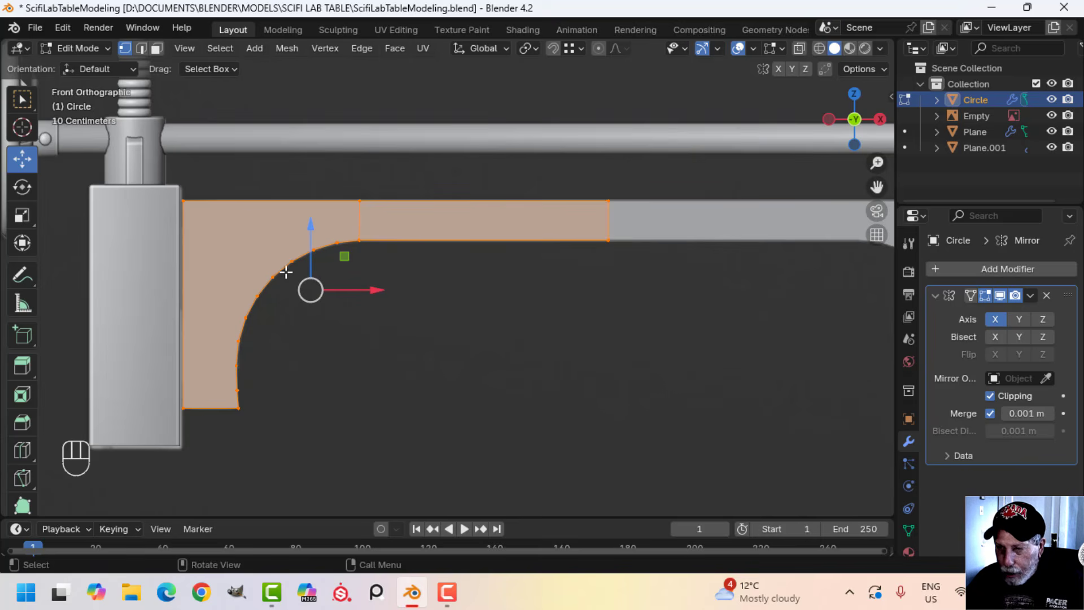
key(3)
click(309, 247)
scroll(310, 251, down, 3)
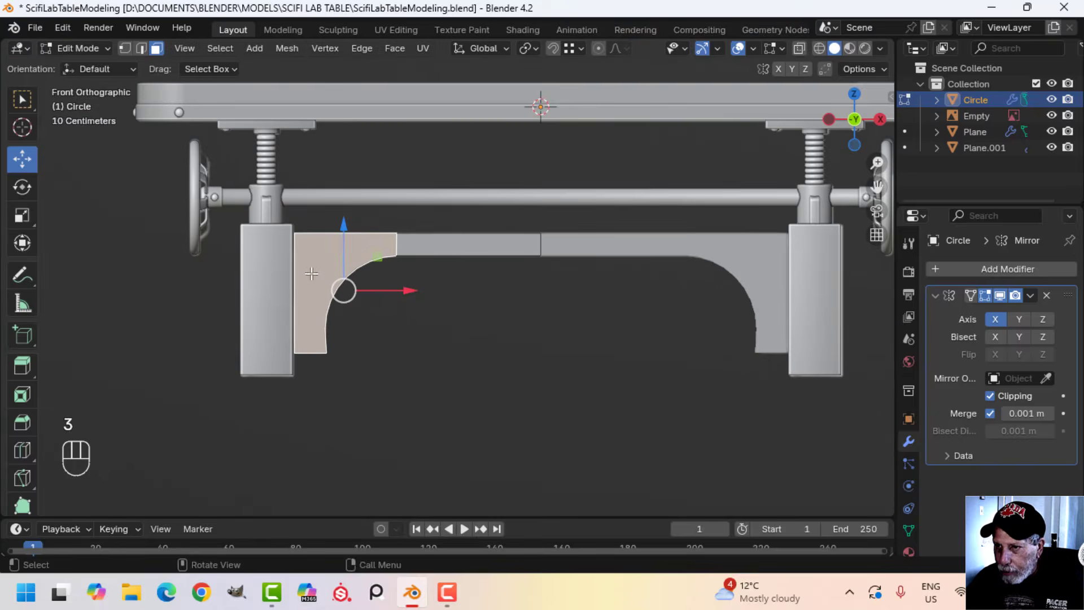
shift+middle_drag(316, 273, 329, 258)
mouse_move(348, 257)
middle_down()
mouse_move(312, 268)
mouse_move(355, 265)
middle_up()
key(shift+d)
key(y)
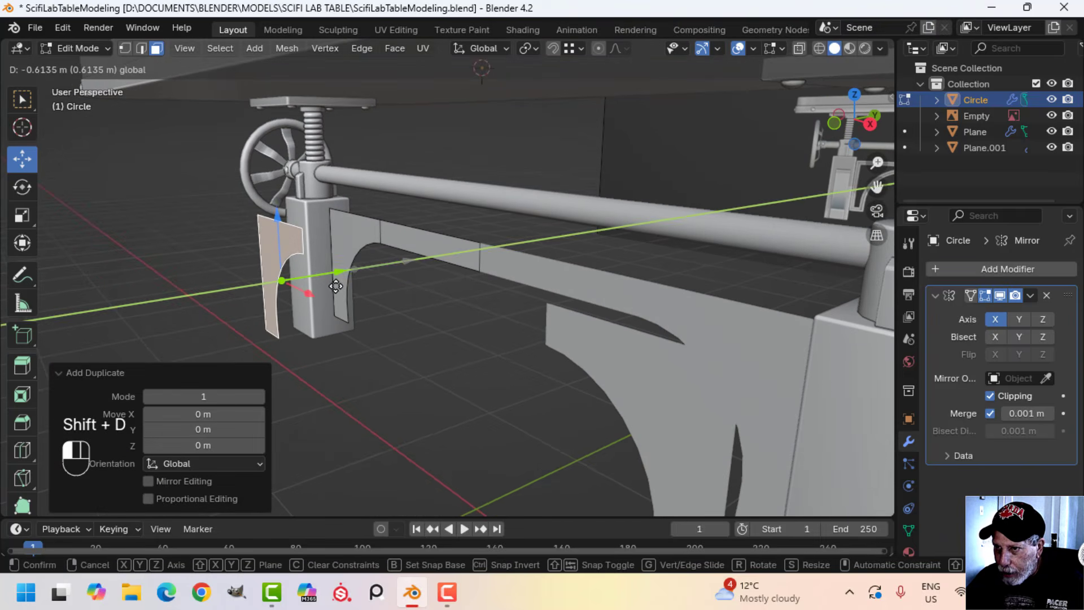
click(395, 282)
Separate the duplicated bracket face into its own object and remove that object's Mirror modifier
key(p)
click(392, 283)
key(Tab)
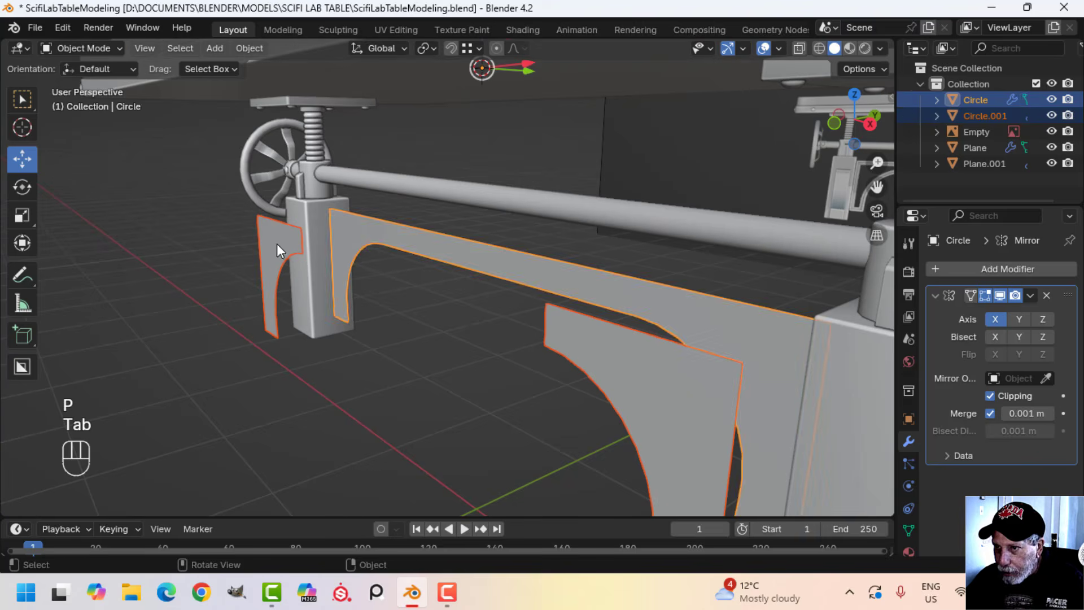
click(278, 243)
click(1046, 296)
Move the separated bracket copy's geometry about -2.105 m along X, out beyond the left leg
middle_drag(762, 314, 479, 317)
key(Tab)
key(a)
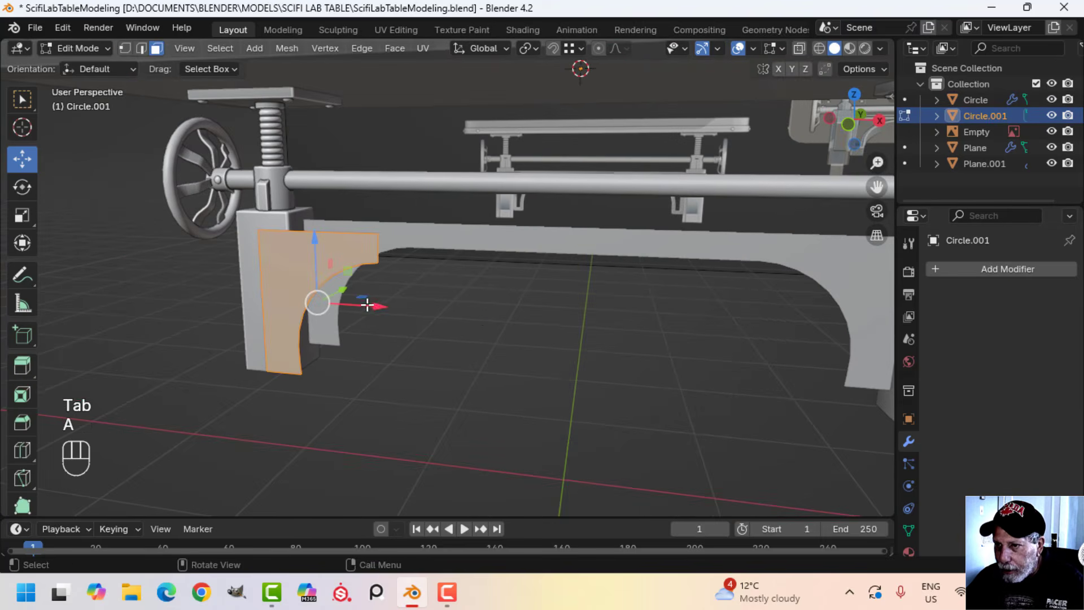
middle_drag(375, 304, 450, 304)
drag(452, 300, 222, 298)
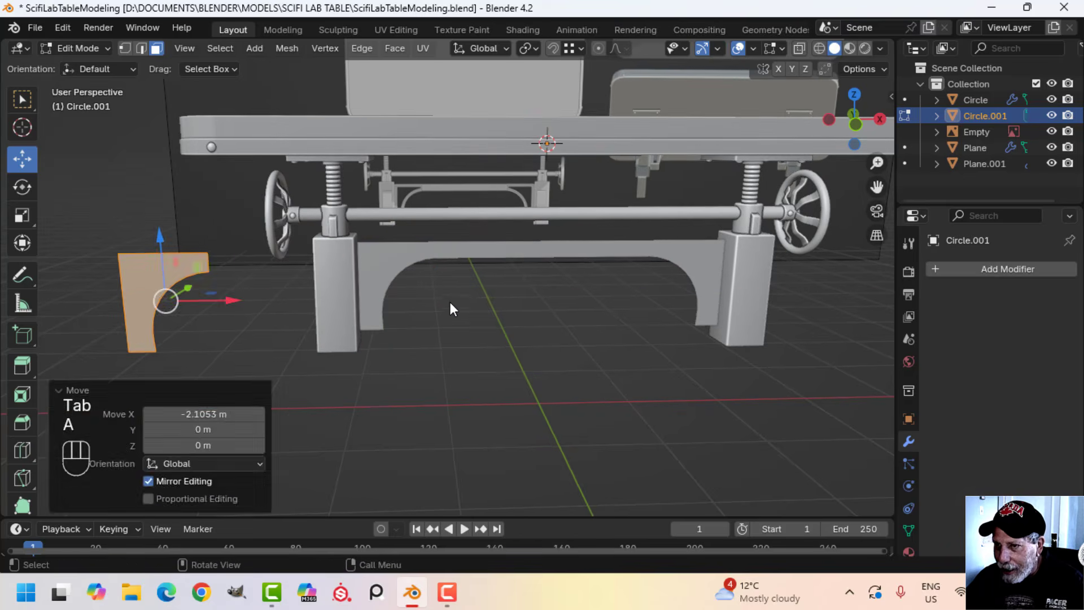
key(Tab)
Dissolve the upper-edge vertex of the crossbeam object where the curved bracket meets the straight beam
scroll(446, 305, up, 2)
click(375, 260)
key(Tab)
scroll(402, 274, up, 3)
key(alt+a)
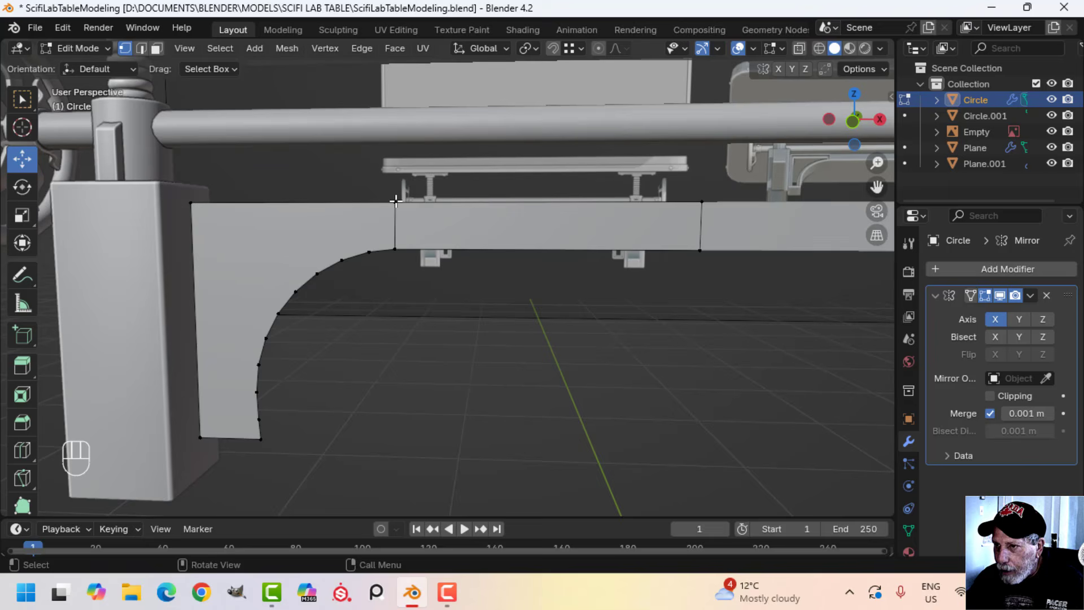
click(395, 200)
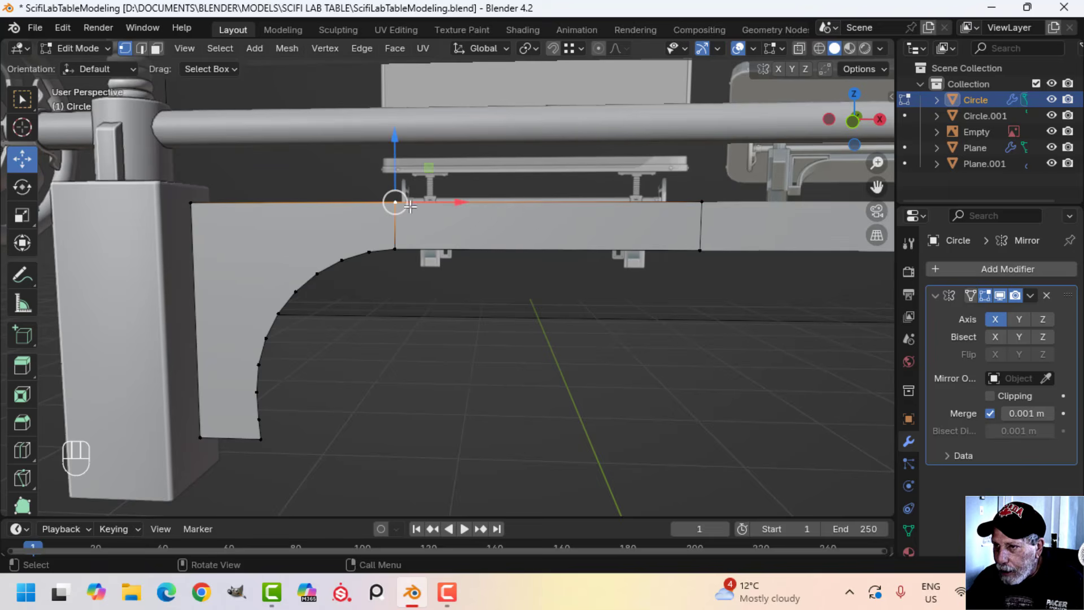
key(x)
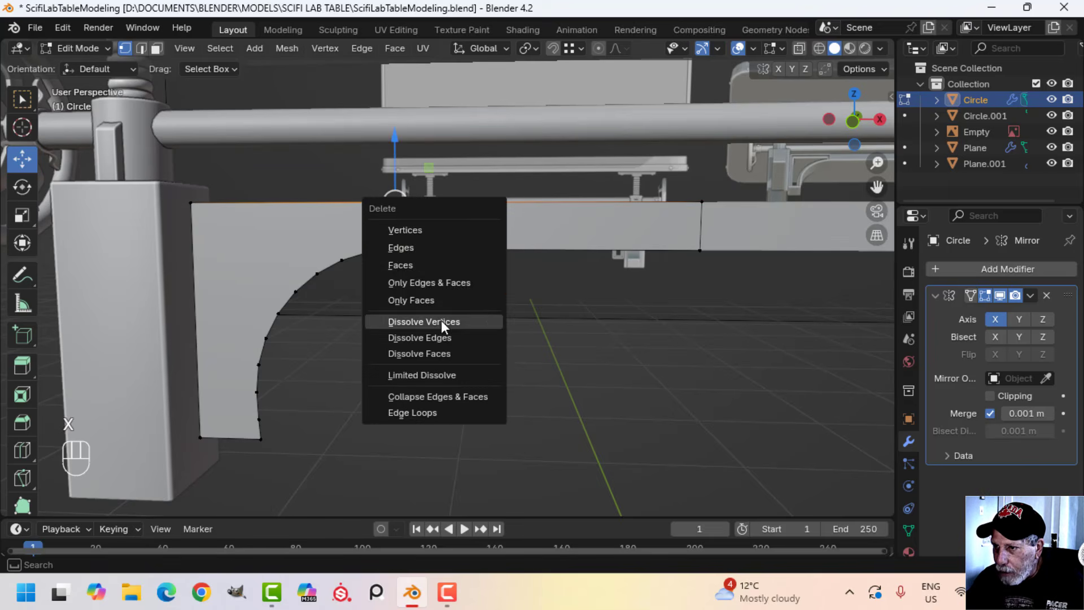
click(442, 320)
key(a)
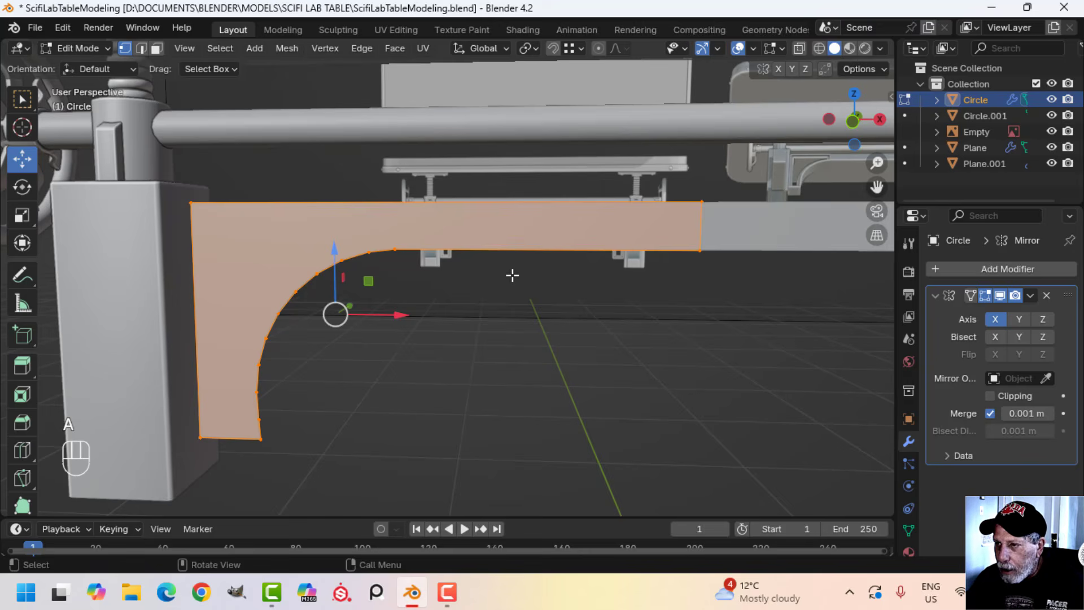
Apply the Mirror modifier on the crossbeam object
scroll(512, 276, down, 1)
shift+middle_drag(513, 276, 497, 278)
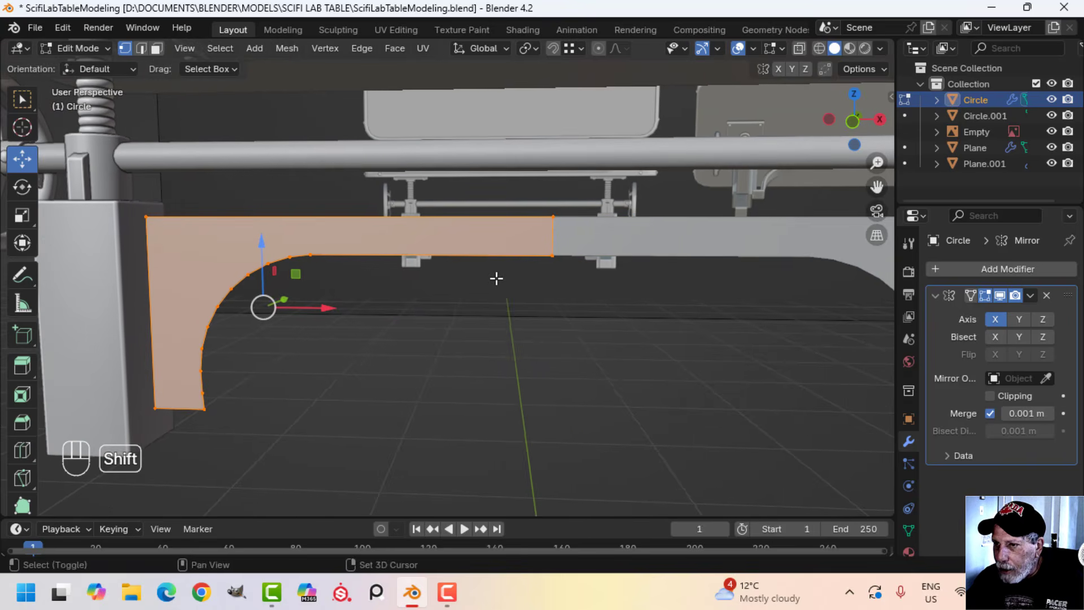
scroll(498, 277, down, 1)
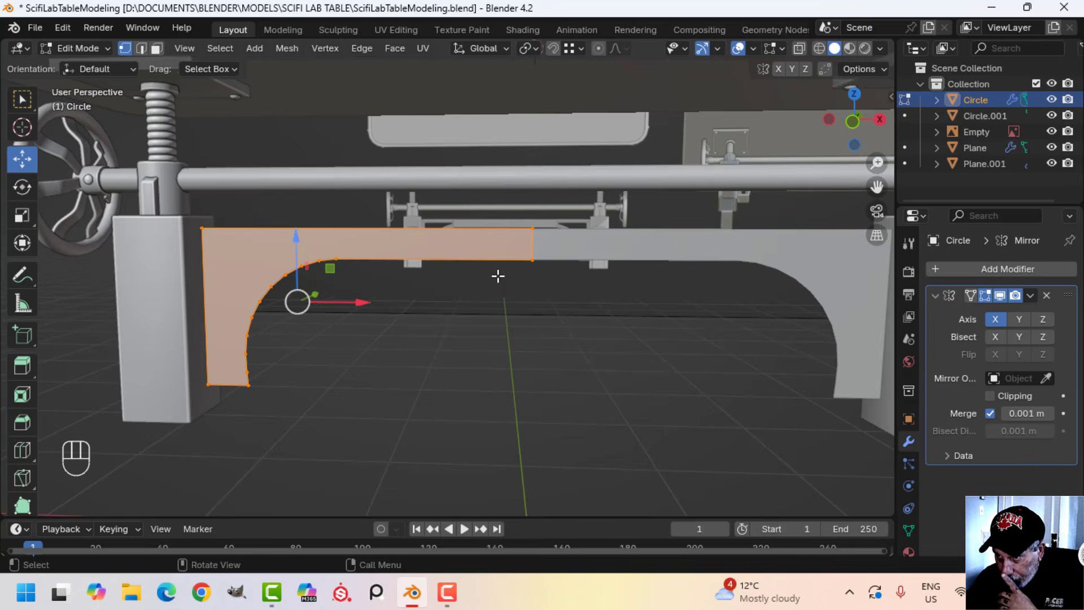
key(Tab)
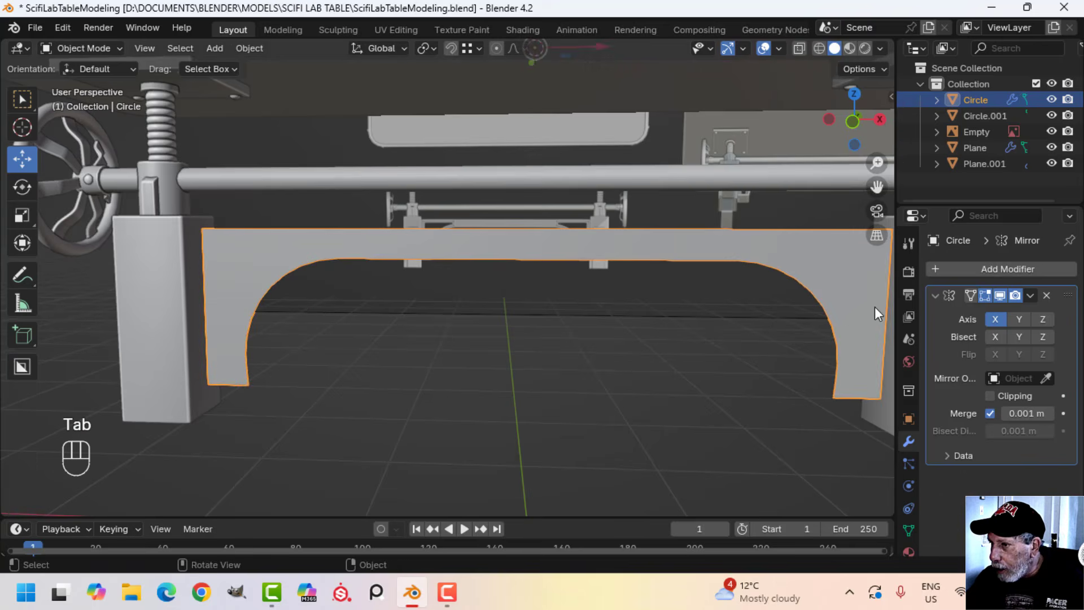
click(1031, 296)
click(977, 314)
Dissolve the vertical centre edge of the crossbeam so both halves form a single face
key(Tab)
scroll(579, 271, up, 2)
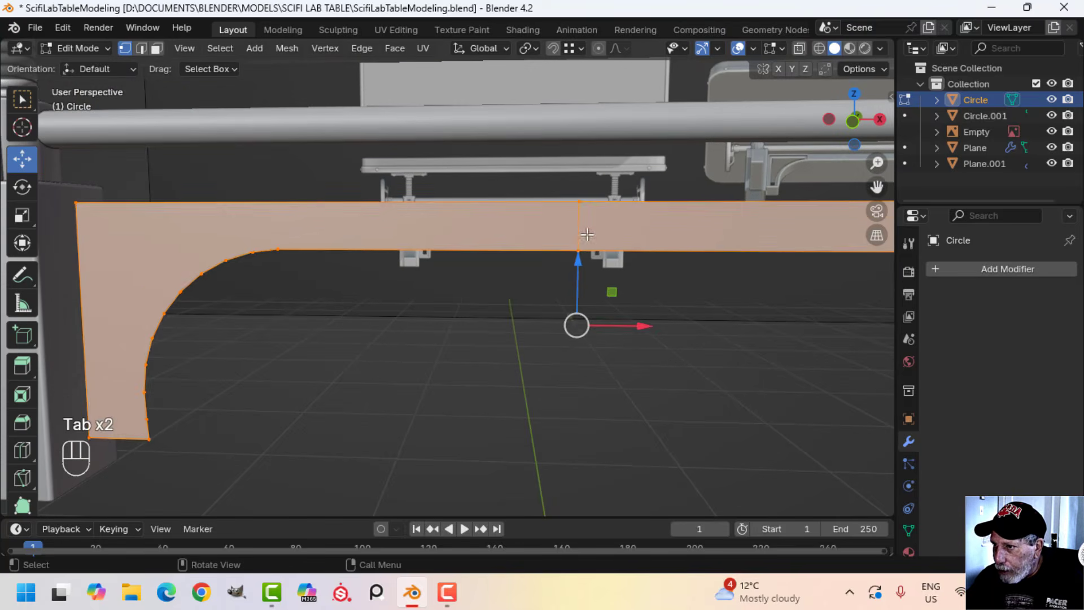
key(alt+a)
key(2)
click(580, 226)
key(x)
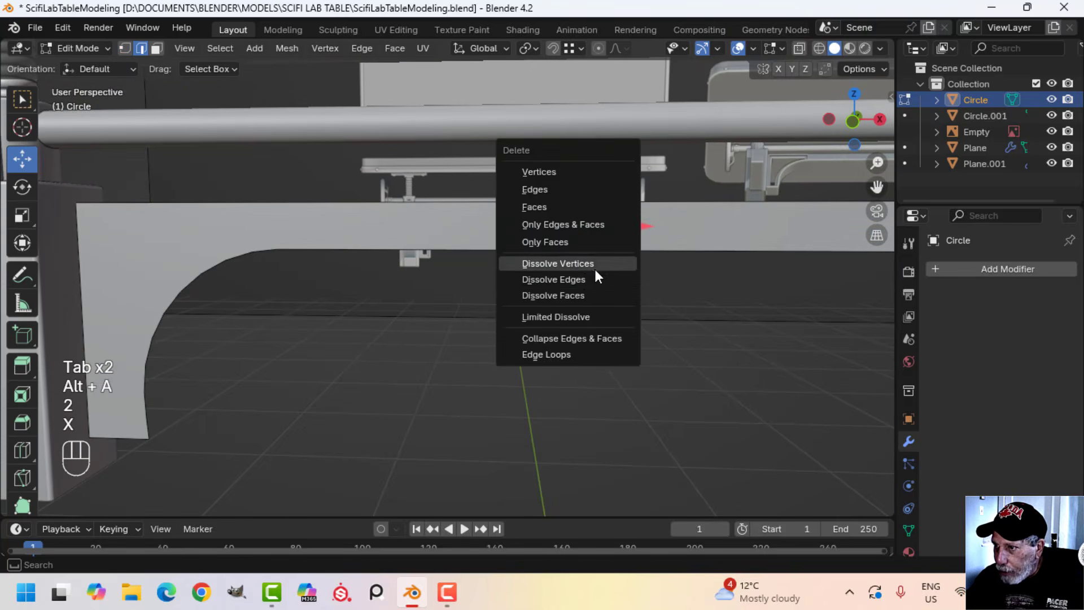
click(584, 276)
scroll(541, 288, down, 3)
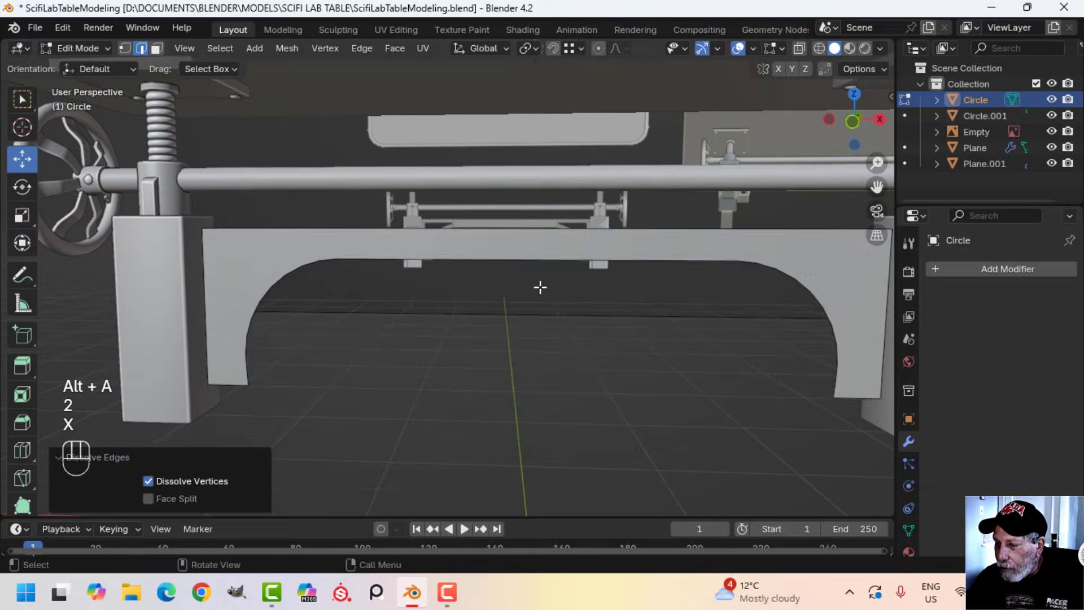
Inset the whole crossbeam face with a thickness of about 0.037 m to form a border around the outline
key(a)
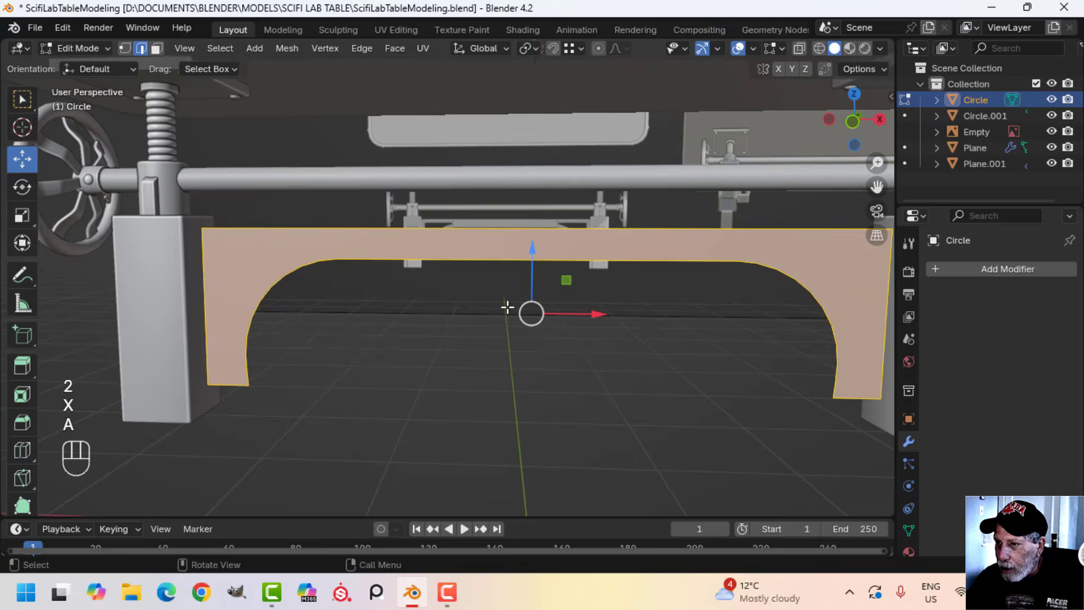
scroll(507, 308, down, 1)
shift+middle_drag(477, 307, 474, 343)
scroll(474, 308, up, 5)
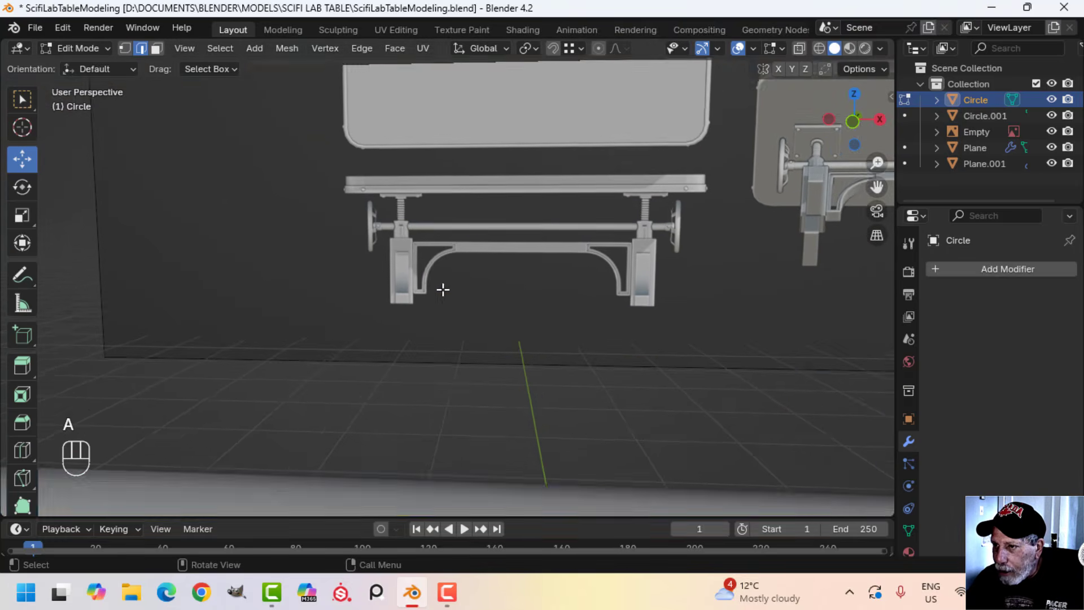
scroll(442, 290, up, 1)
scroll(528, 281, down, 6)
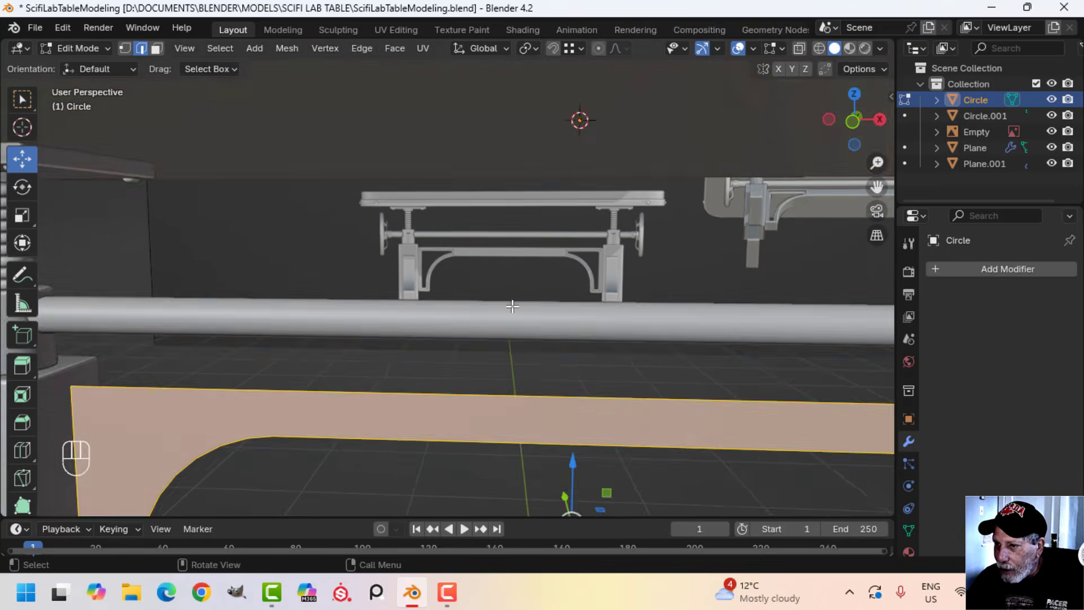
shift+middle_drag(479, 320, 565, 286)
key(KP_1)
scroll(491, 284, up, 3)
key(i)
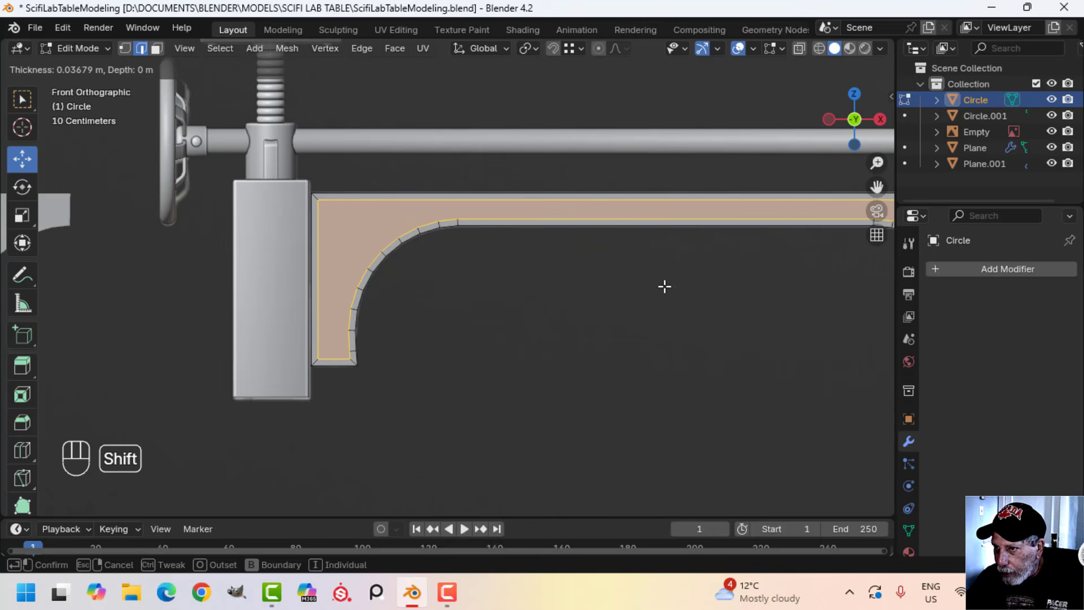
click(664, 287)
scroll(531, 266, up, 1)
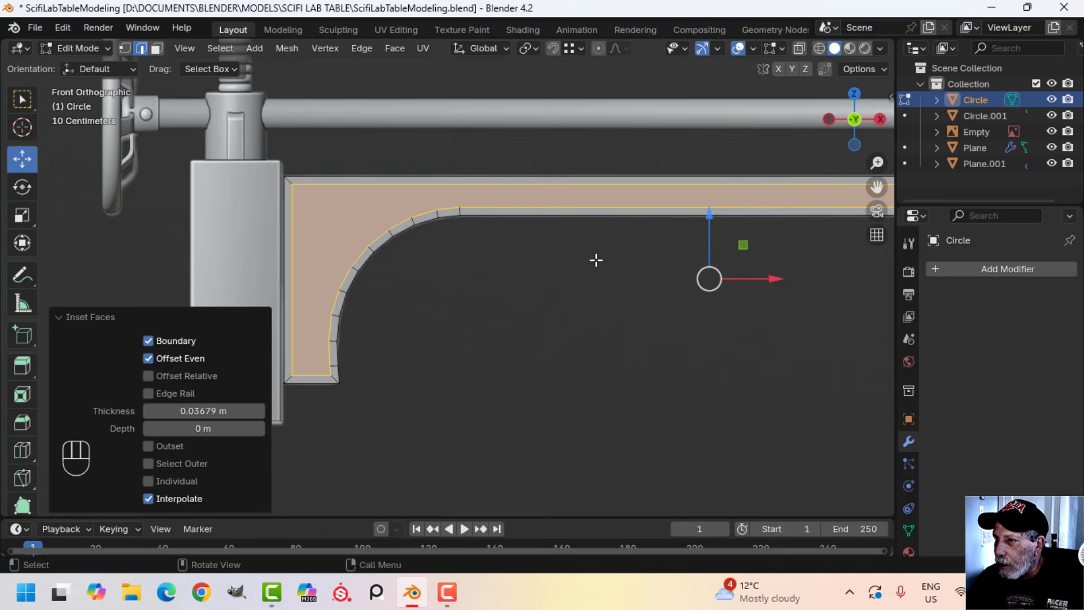
Examine the crossbeam and bracket rims on the reference table and compare them with the inset crossbeam
scroll(596, 259, down, 3)
middle_drag(619, 265, 454, 342)
scroll(570, 273, up, 2)
scroll(588, 258, down, 2)
scroll(418, 302, up, 3)
scroll(403, 288, up, 3)
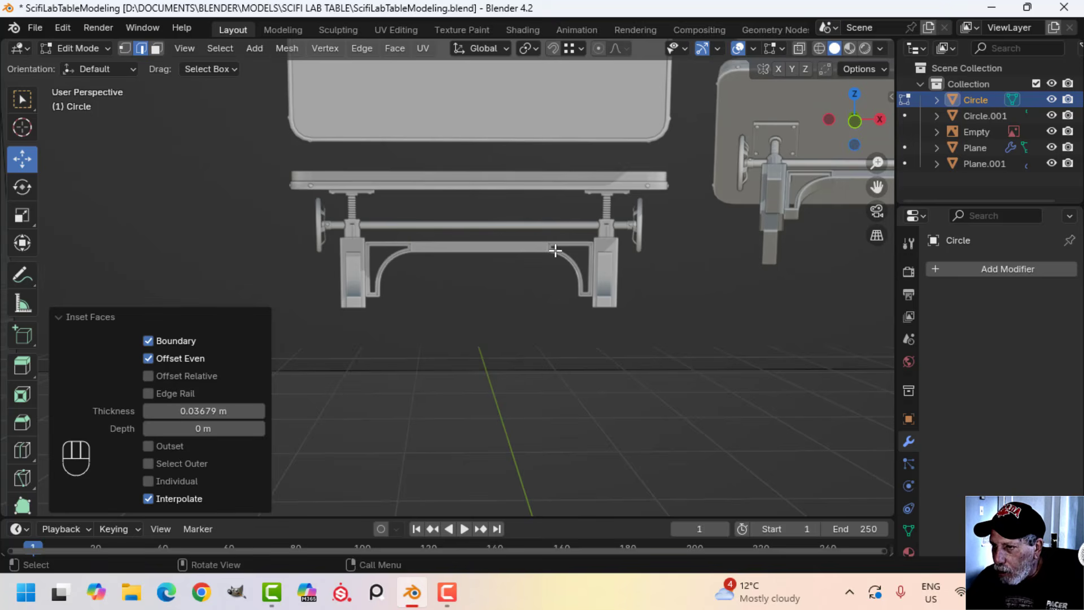
scroll(445, 317, down, 5)
shift+middle_drag(463, 366, 464, 275)
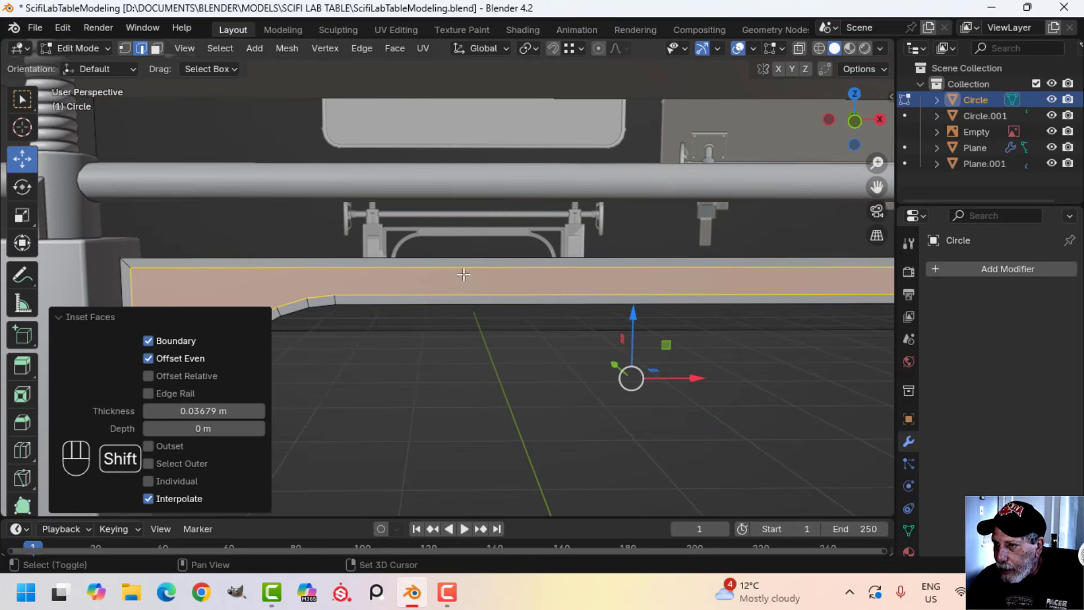
shift+middle_drag(444, 312, 459, 272)
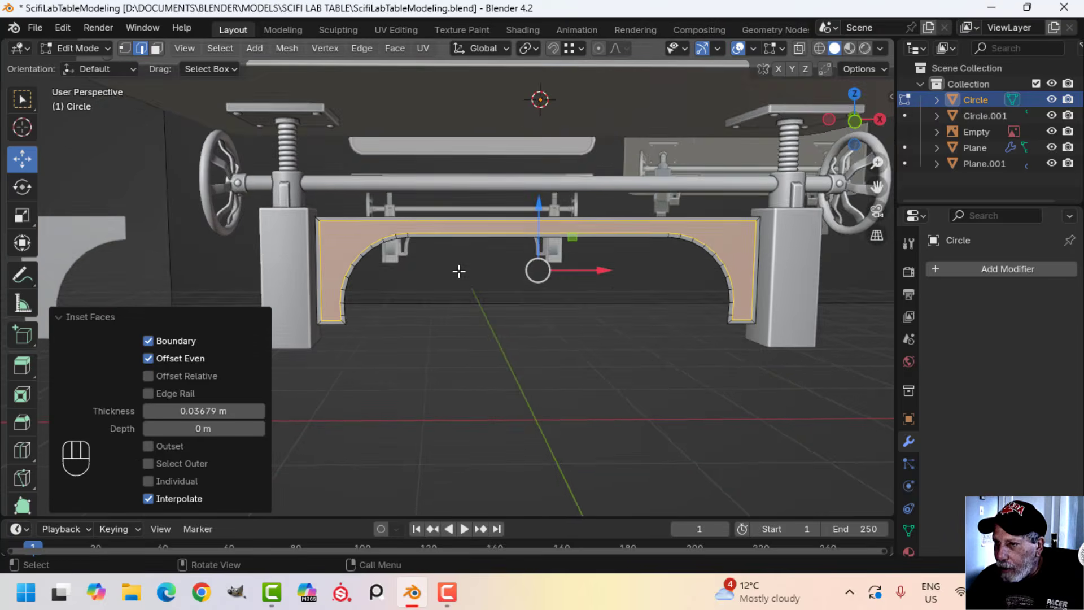
scroll(459, 283, up, 3)
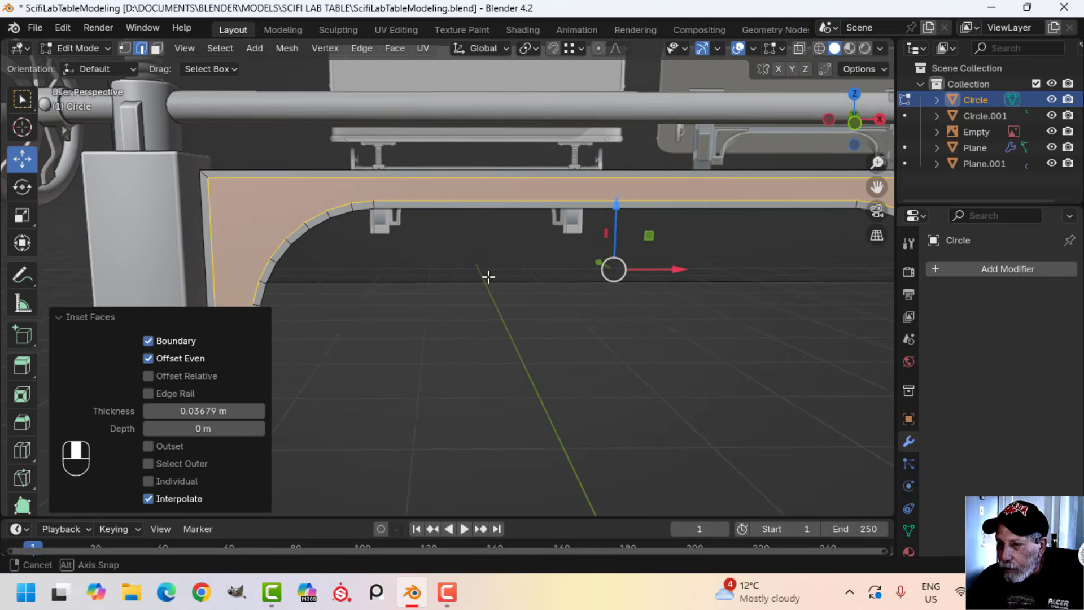
scroll(487, 278, down, 4)
shift+middle_drag(477, 266, 518, 249)
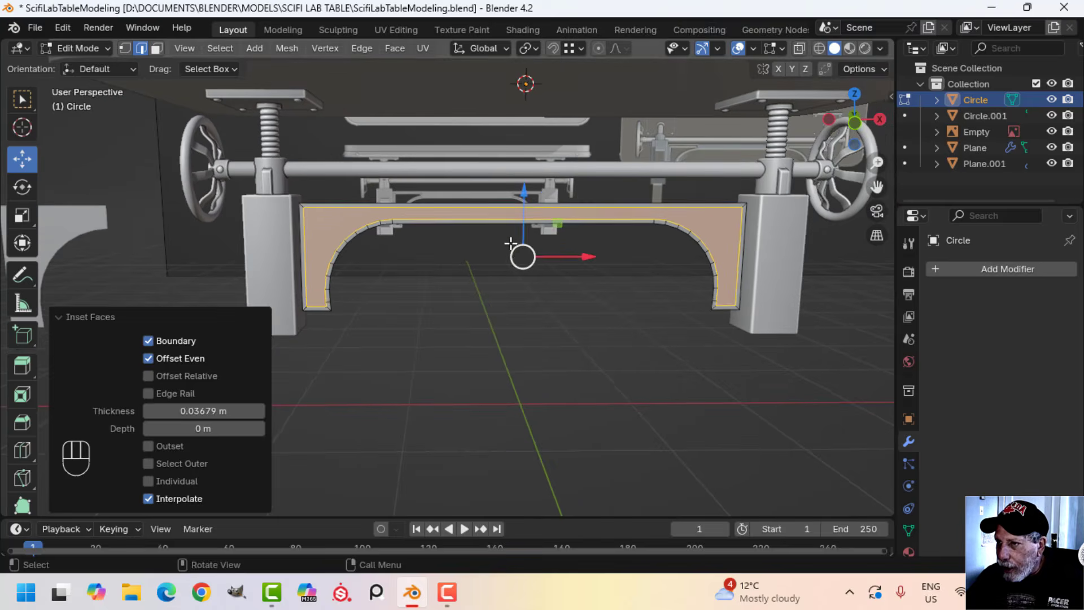
key(alt+a)
key(ctrl+r)
key(Escape)
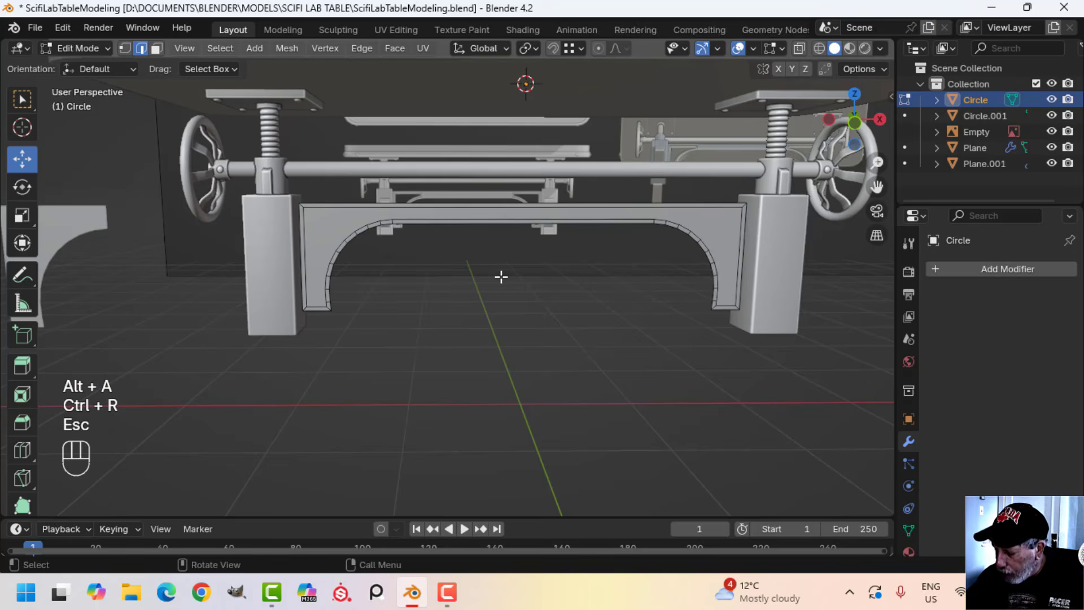
Bisect the whole crossbeam mesh with a near-vertical cut through the straight span, between the left bracket and the centre
key(KP_1)
key(a)
shift+middle_drag(502, 276, 456, 236)
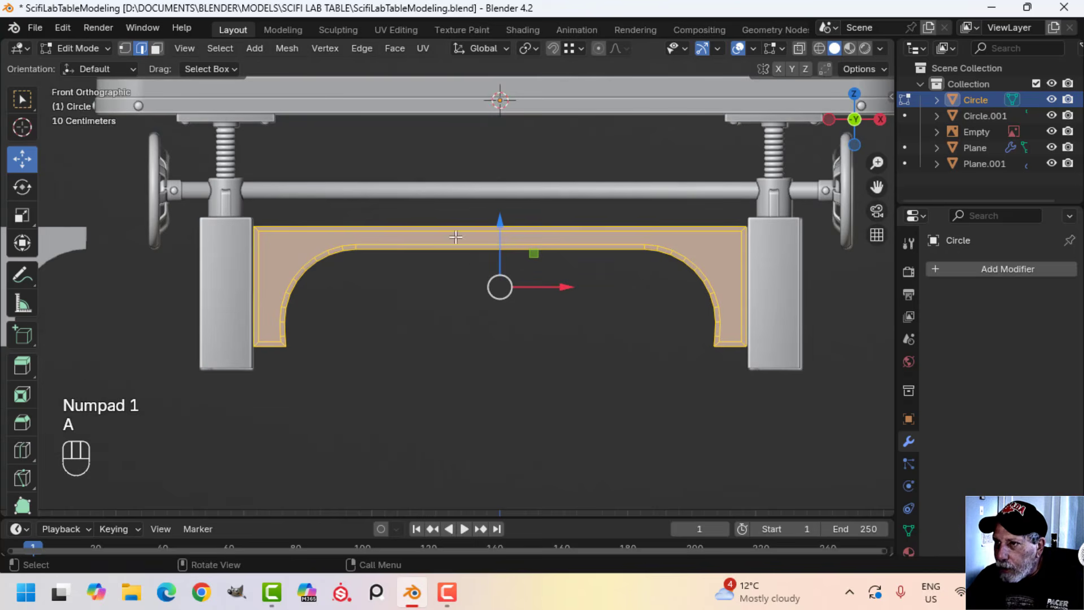
click(289, 48)
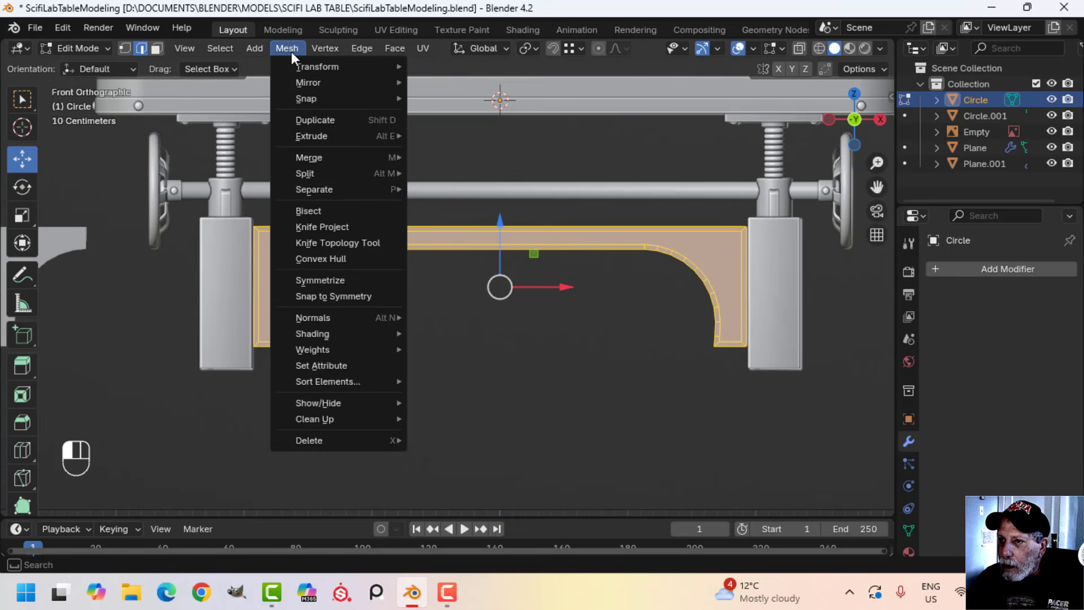
click(314, 211)
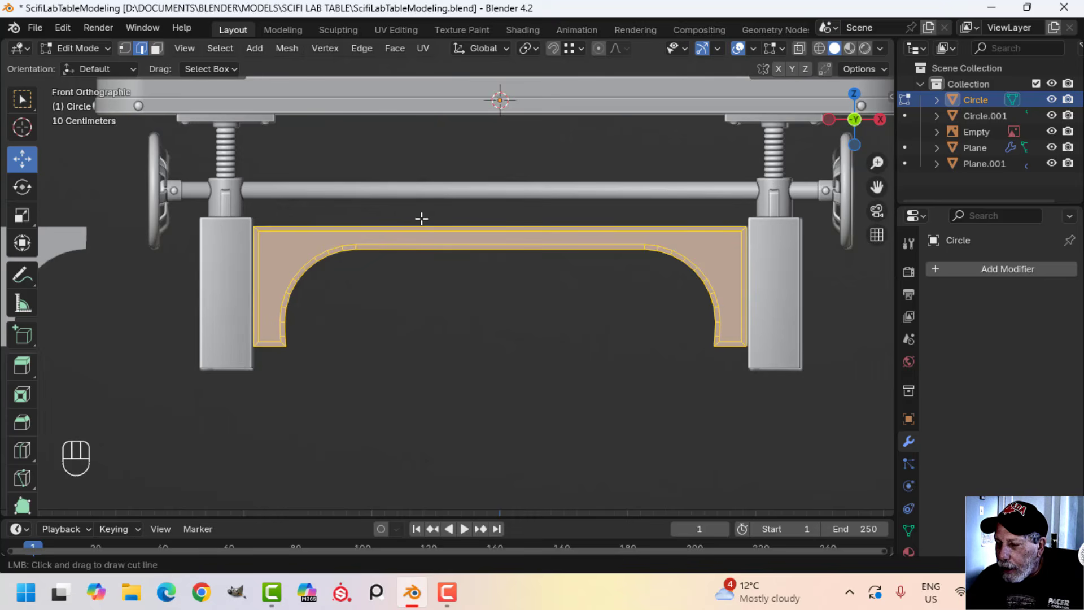
drag(406, 215, 404, 292)
scroll(450, 284, up, 2)
scroll(369, 185, up, 3)
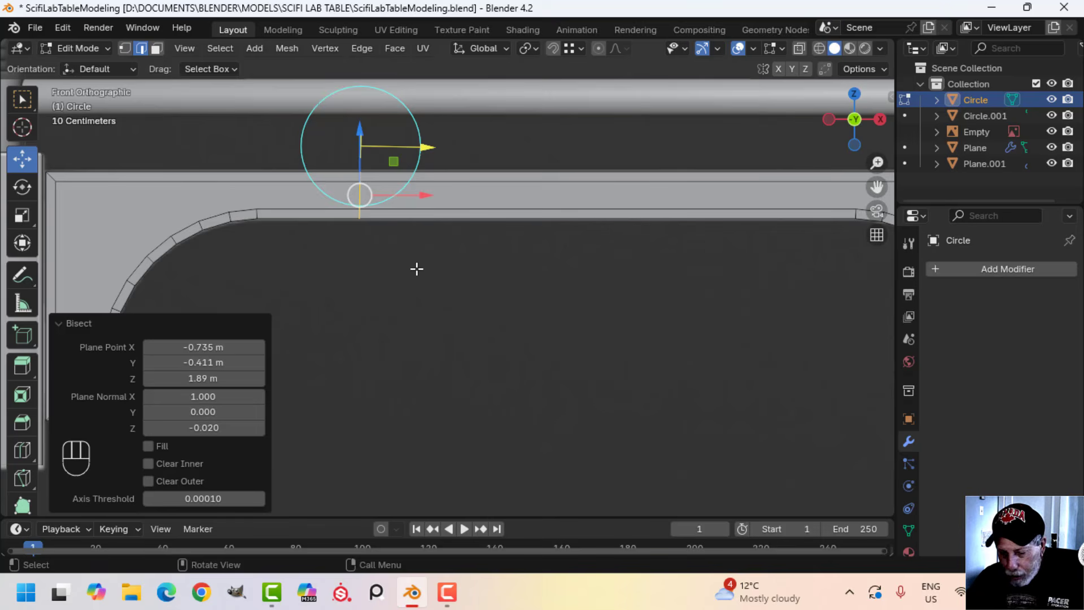
Straighten the new cut into an exactly vertical line by scaling it to 0 along X
text(sx)
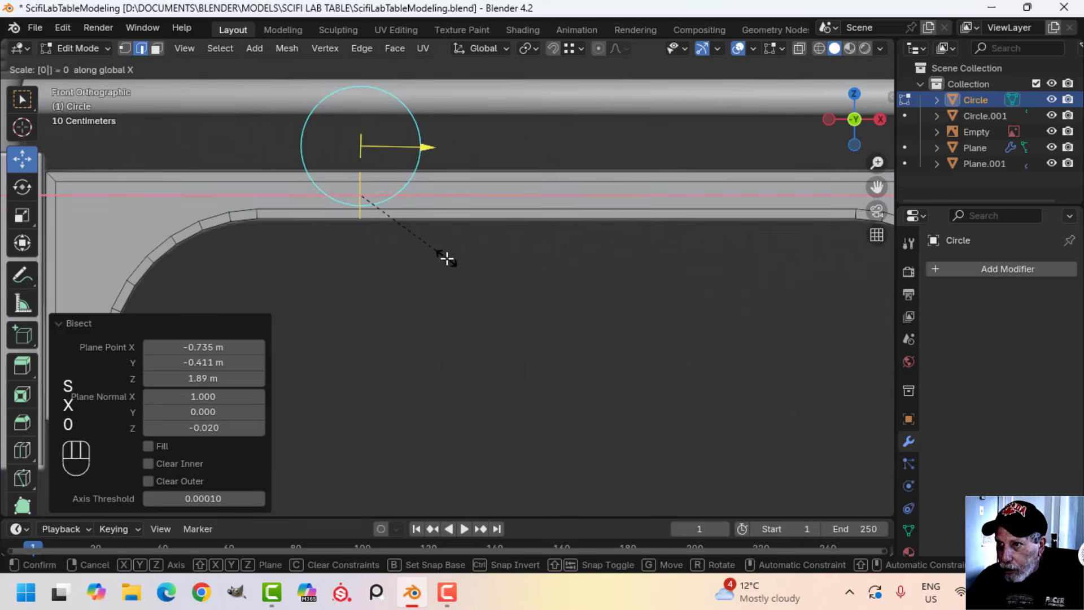
text(0)
click(446, 259)
scroll(481, 245, down, 3)
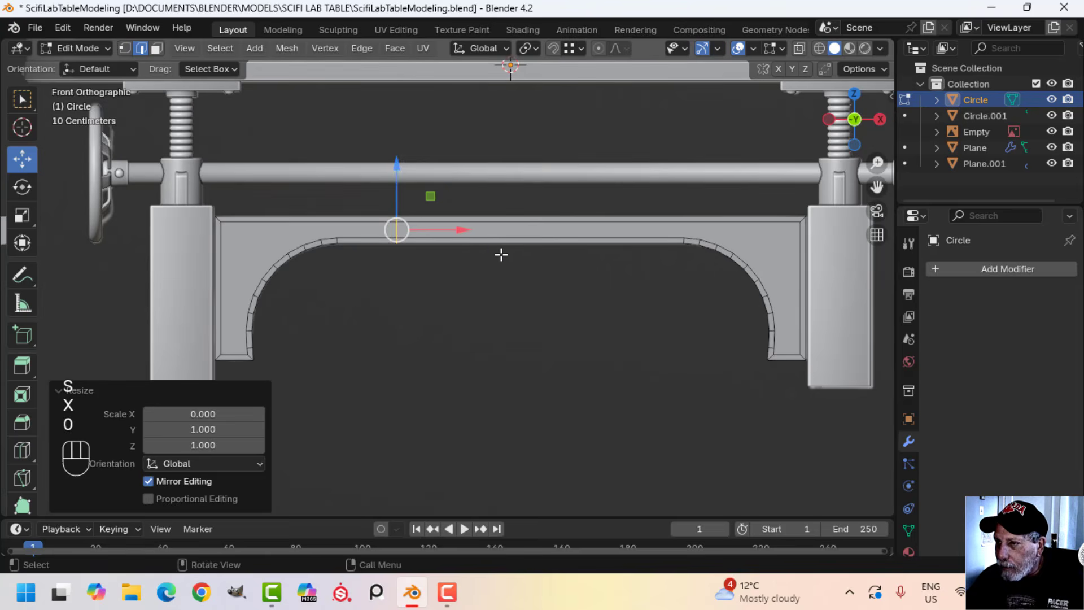
Move the vertical cut about 0.748 m along X to the middle of the crossbeam
scroll(450, 261, up, 2)
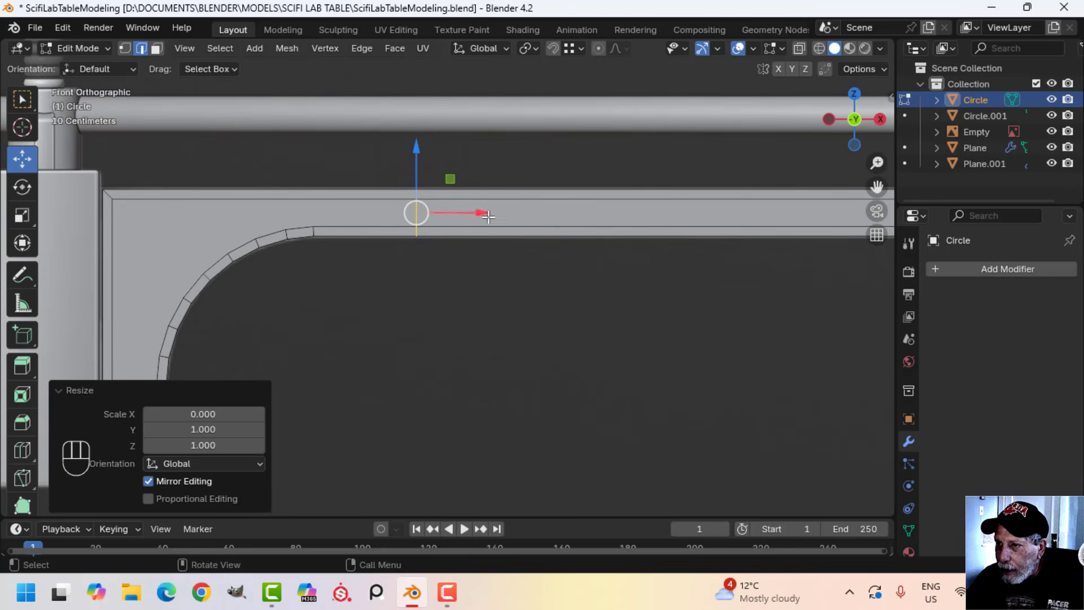
scroll(561, 257, down, 3)
shift+middle_drag(540, 265, 481, 266)
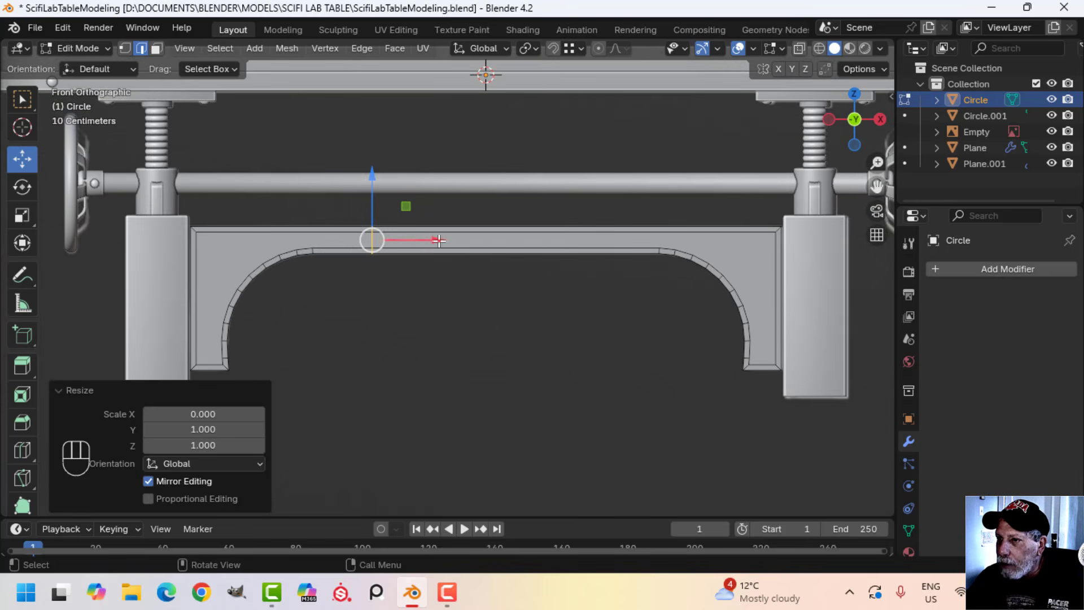
drag(441, 241, 552, 239)
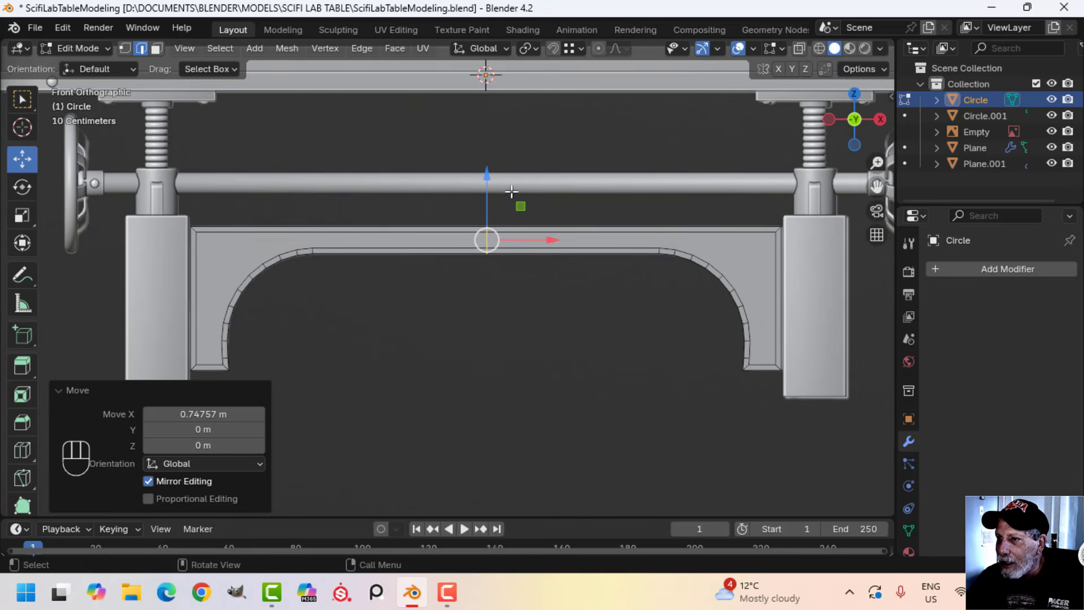
scroll(517, 217, up, 1)
scroll(506, 190, down, 1)
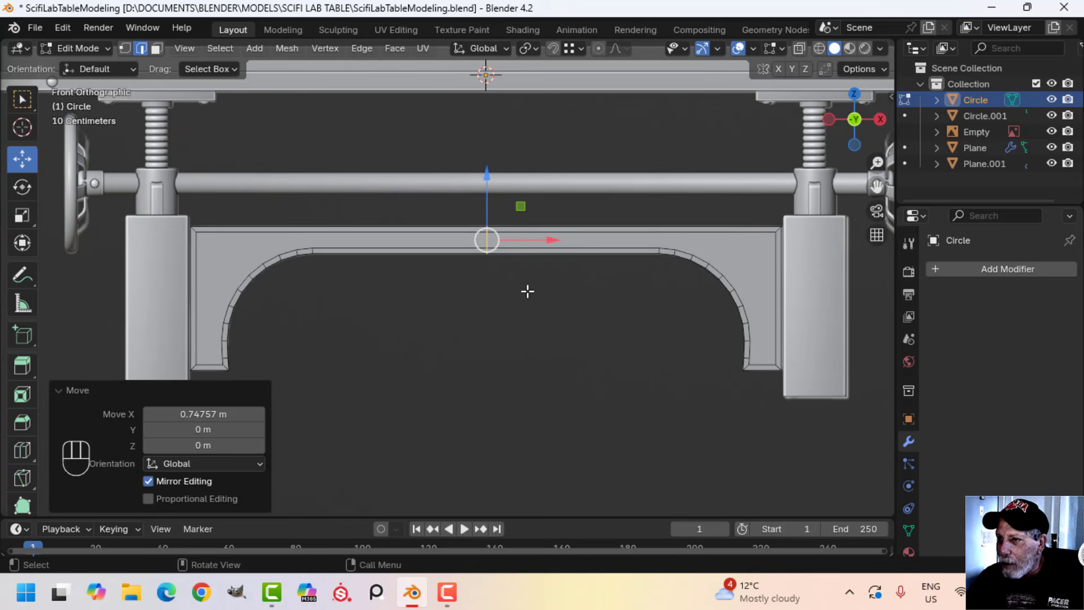
Bevel the centre cut with one segment and a width of about 1.05 m, and shift the resulting section about -0.0096 m along X
key(ctrl+b)
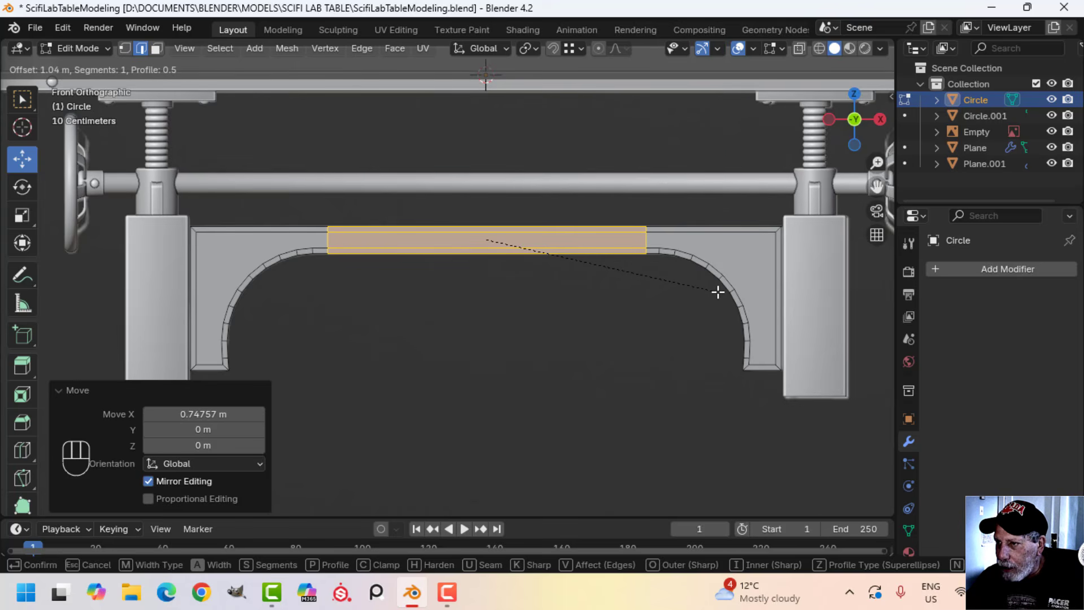
click(719, 292)
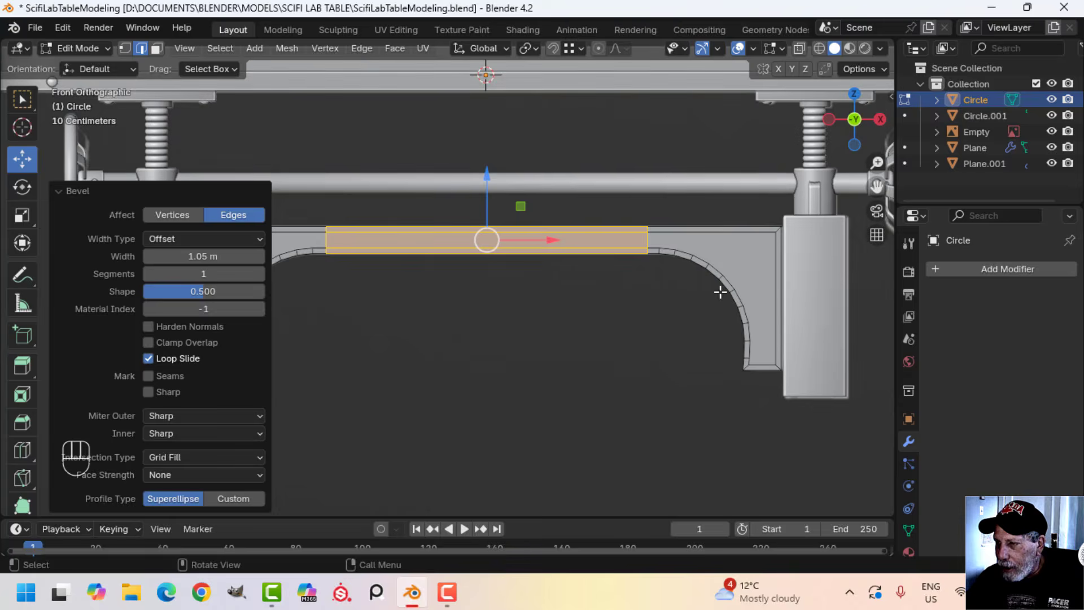
shift+middle_drag(468, 288, 540, 290)
scroll(542, 289, up, 3)
key(g)
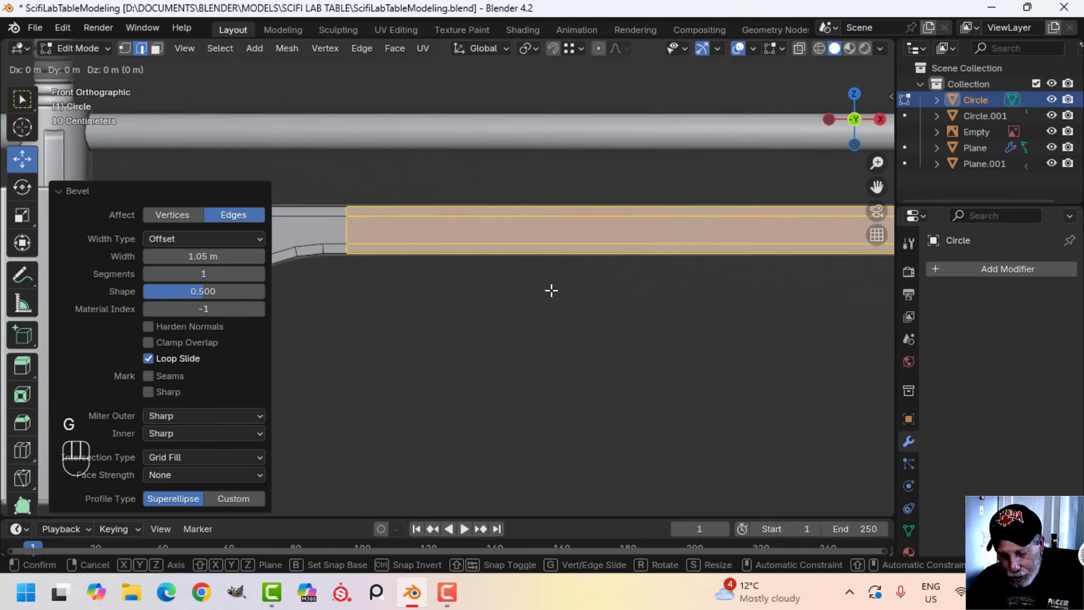
key(x)
click(526, 288)
scroll(525, 289, down, 1)
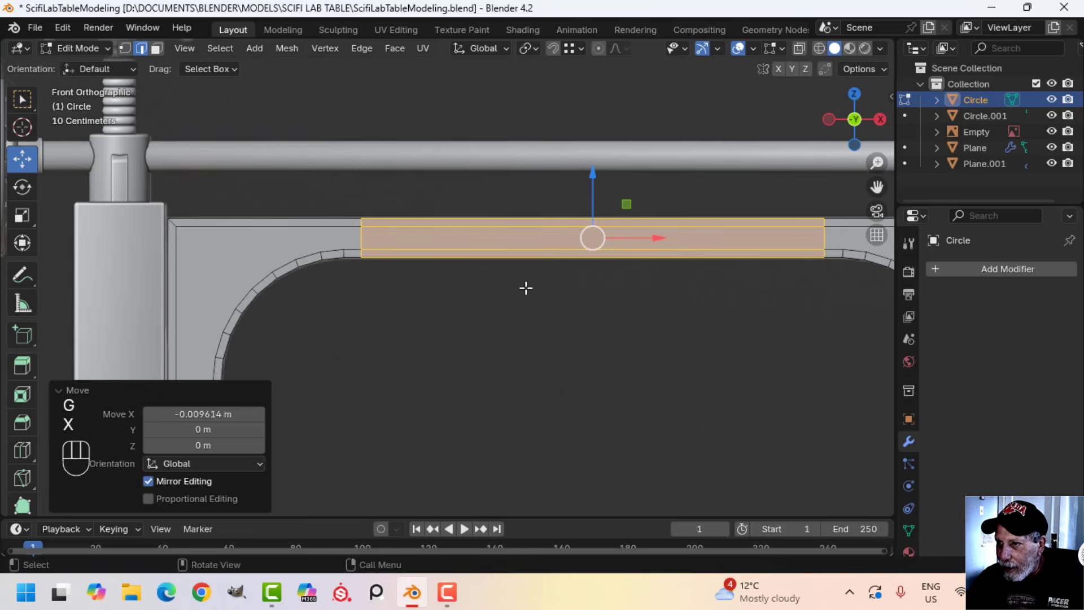
key(alt+a)
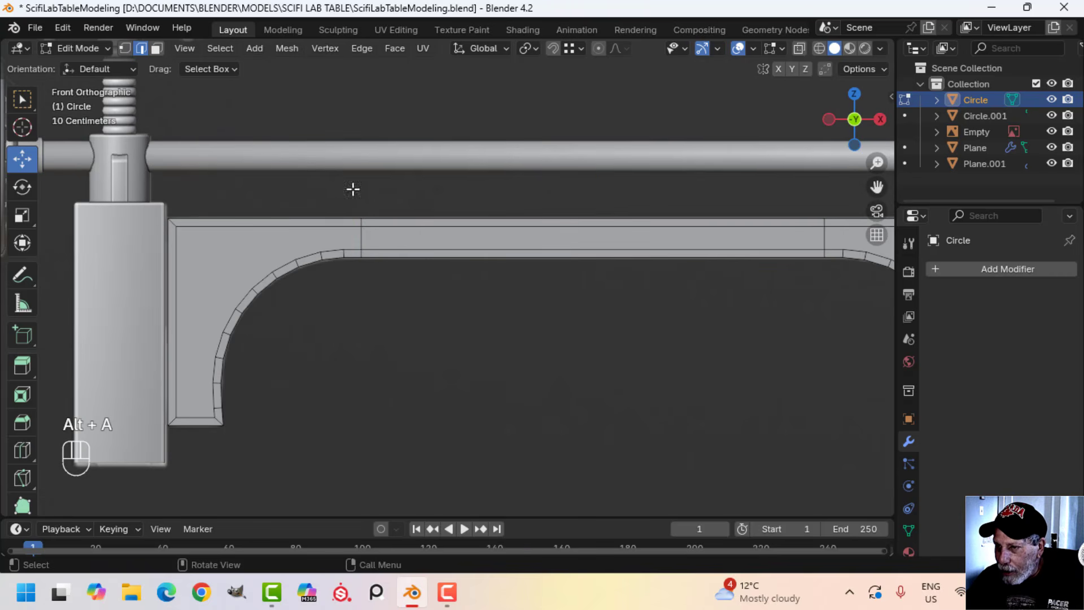
Inset the two inner curved bracket faces at both ends of the crossbeam
scroll(318, 284, down, 2)
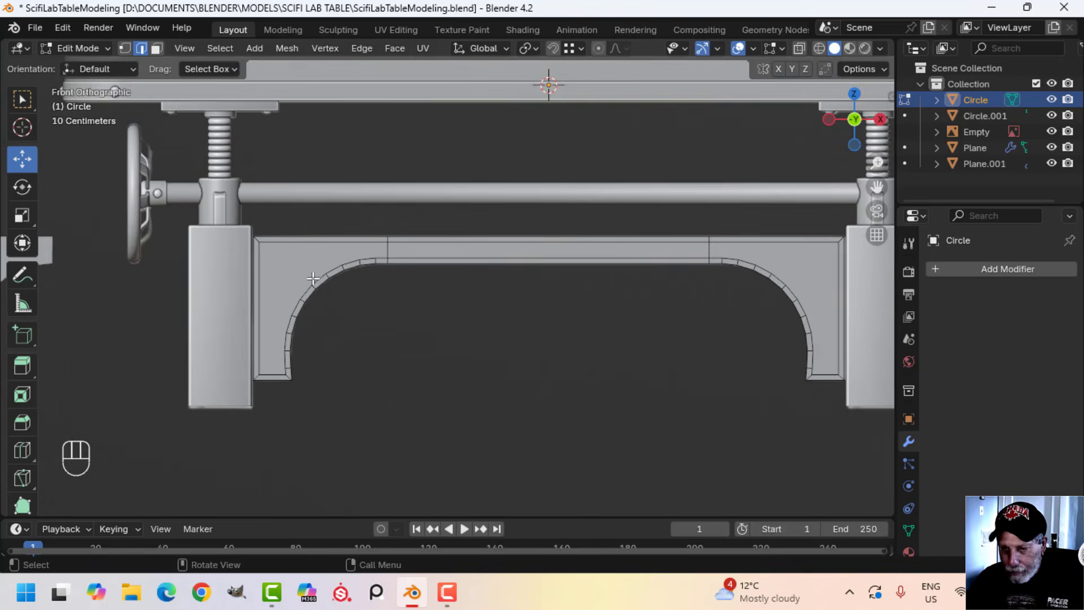
key(3)
click(301, 265)
shift+middle_drag(600, 304, 641, 297)
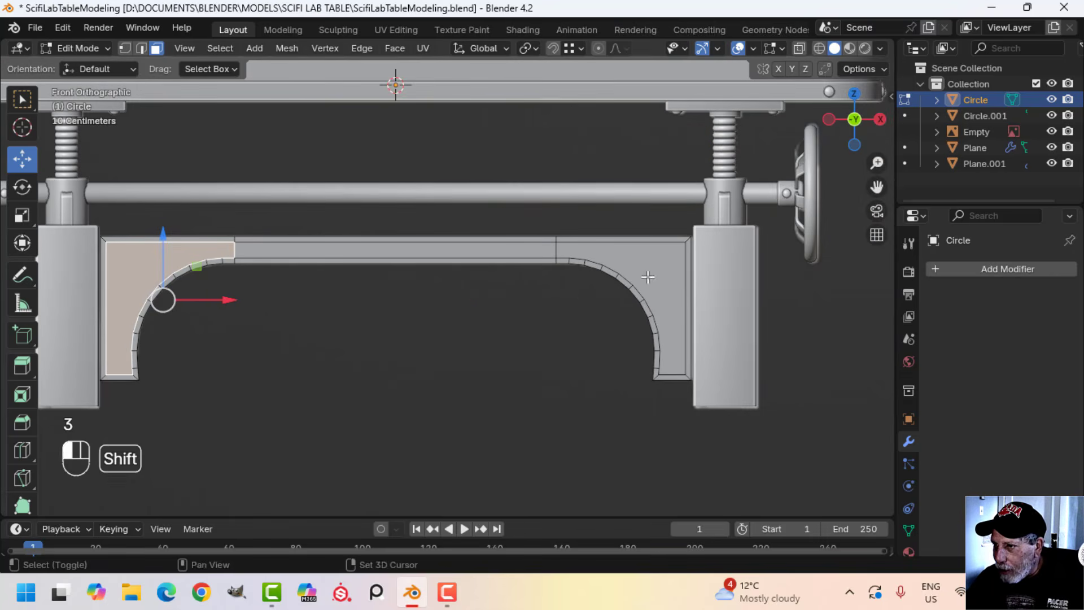
shift+click(647, 277)
shift+middle_drag(287, 324, 515, 361)
scroll(452, 314, up, 2)
scroll(477, 341, up, 1)
shift+middle_drag(581, 344, 613, 338)
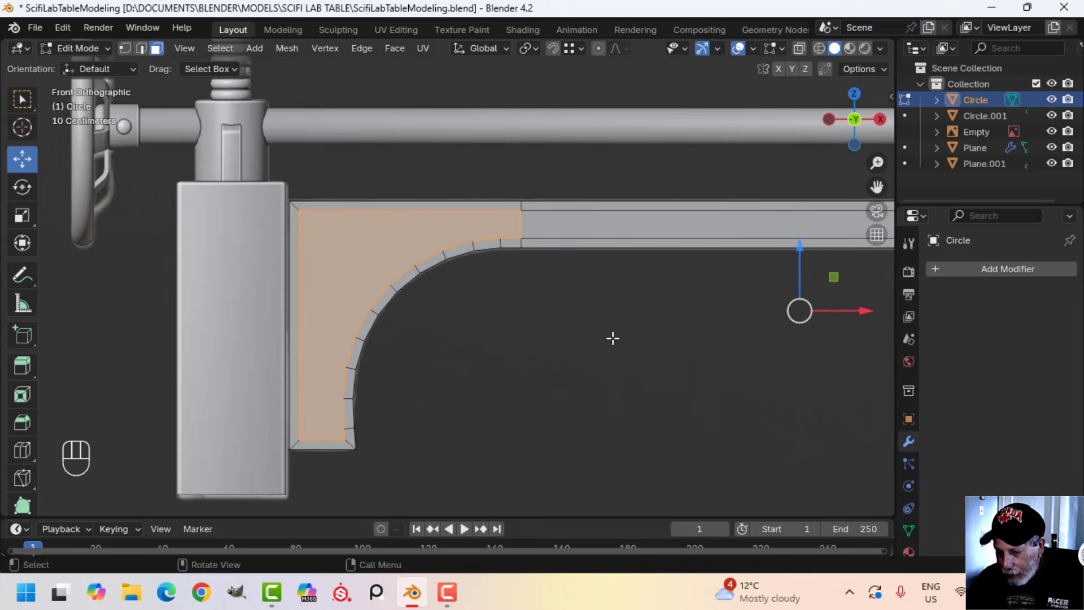
key(i)
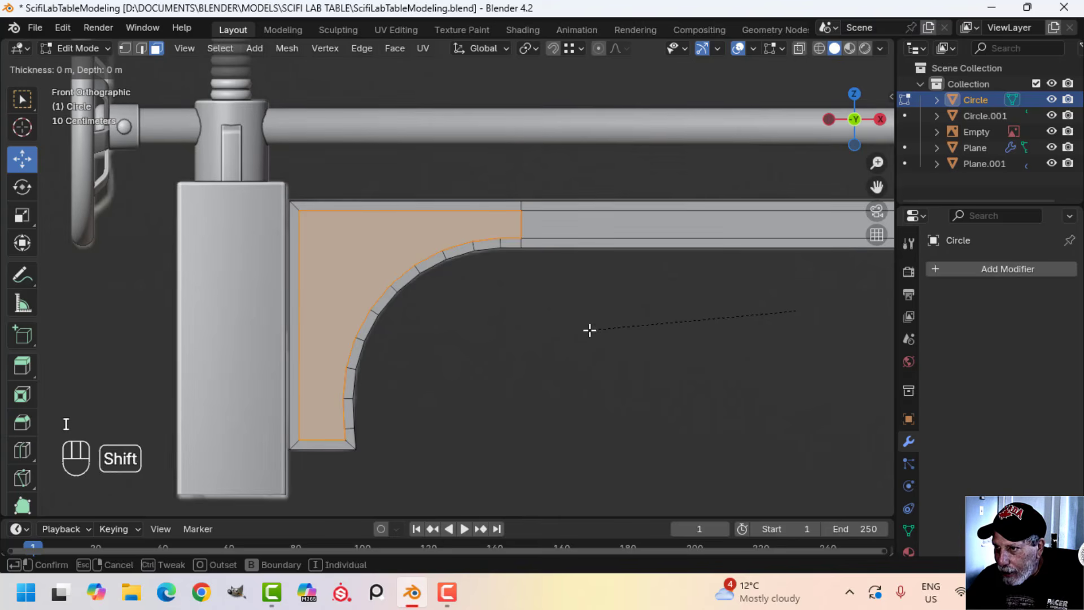
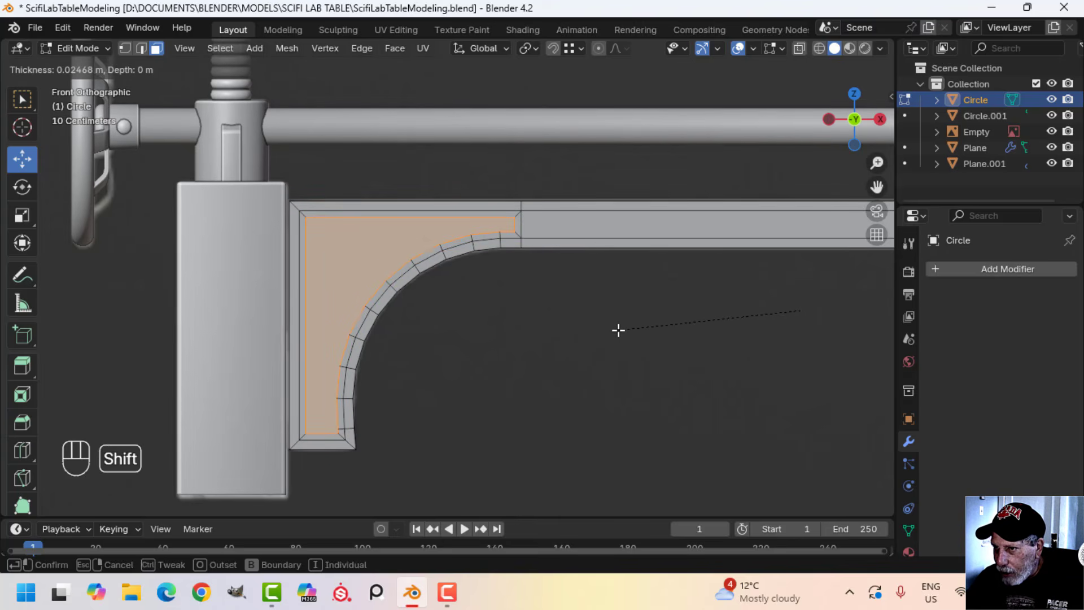
Inset the curved bracket faces by about 0.038 m and delete the inset faces to open up the brackets
click(653, 322)
key(x)
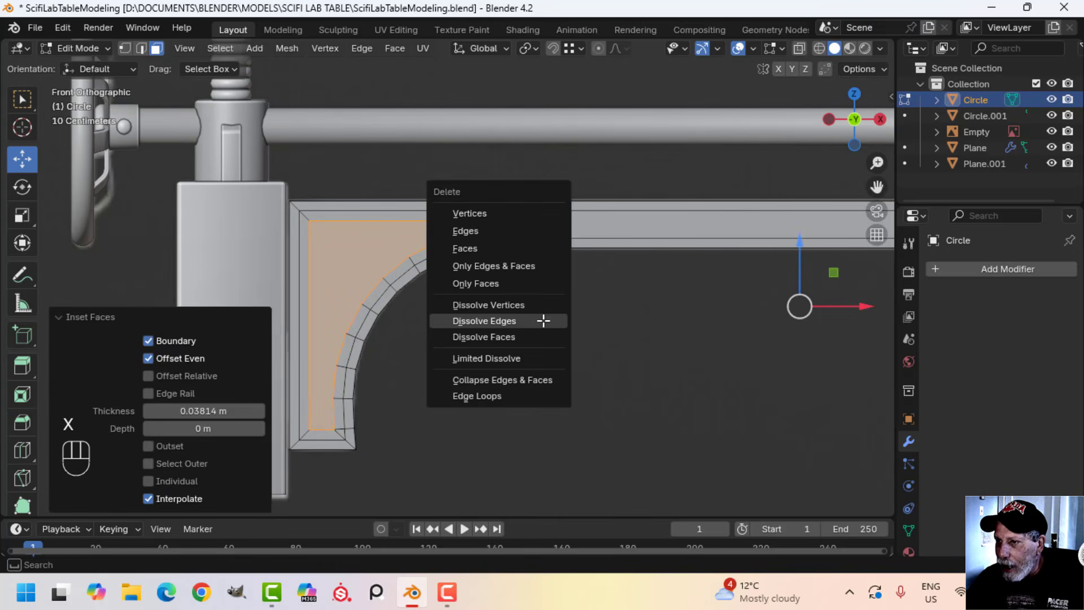
click(503, 249)
Add a Solidify modifier to the crossbeam with an offset of 0 and a thickness of about 0.21 m
scroll(525, 278, up, 3)
middle_drag(525, 278, 424, 279)
key(a)
scroll(478, 312, down, 5)
key(Tab)
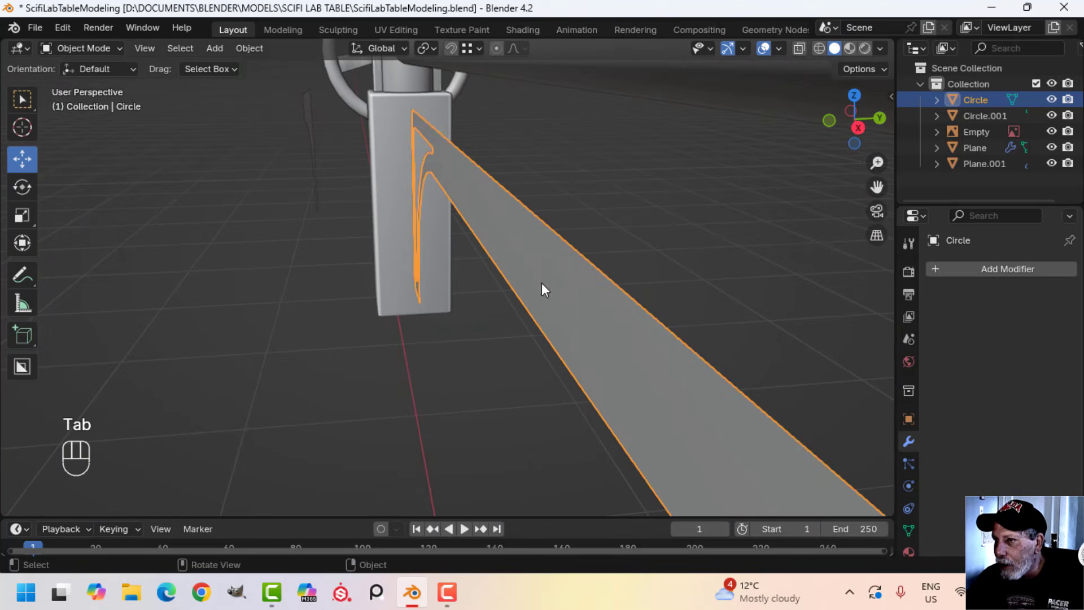
click(978, 269)
mouse_move(968, 268)
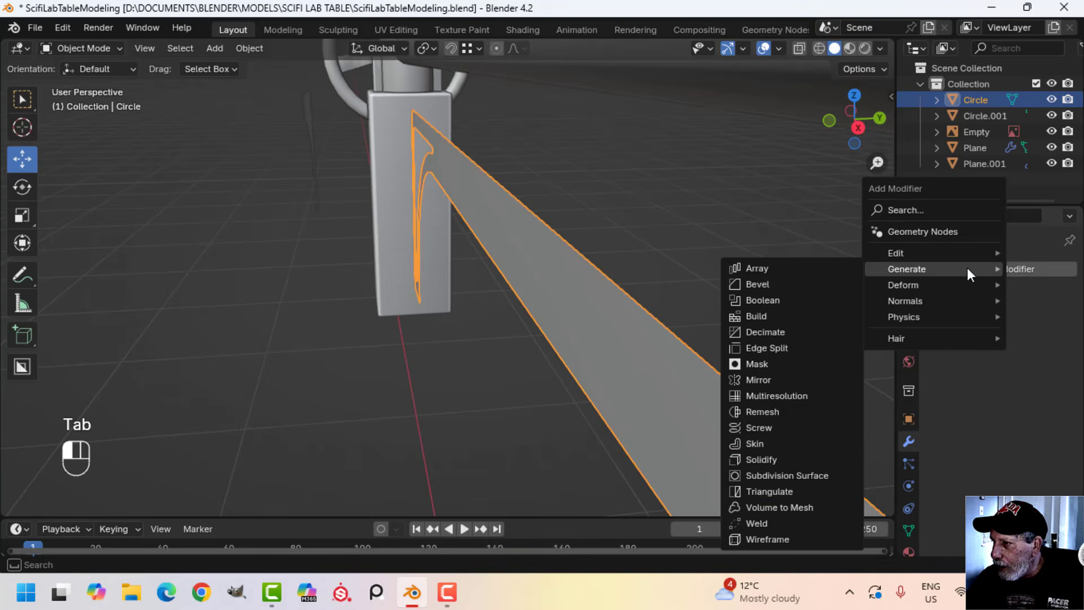
click(794, 458)
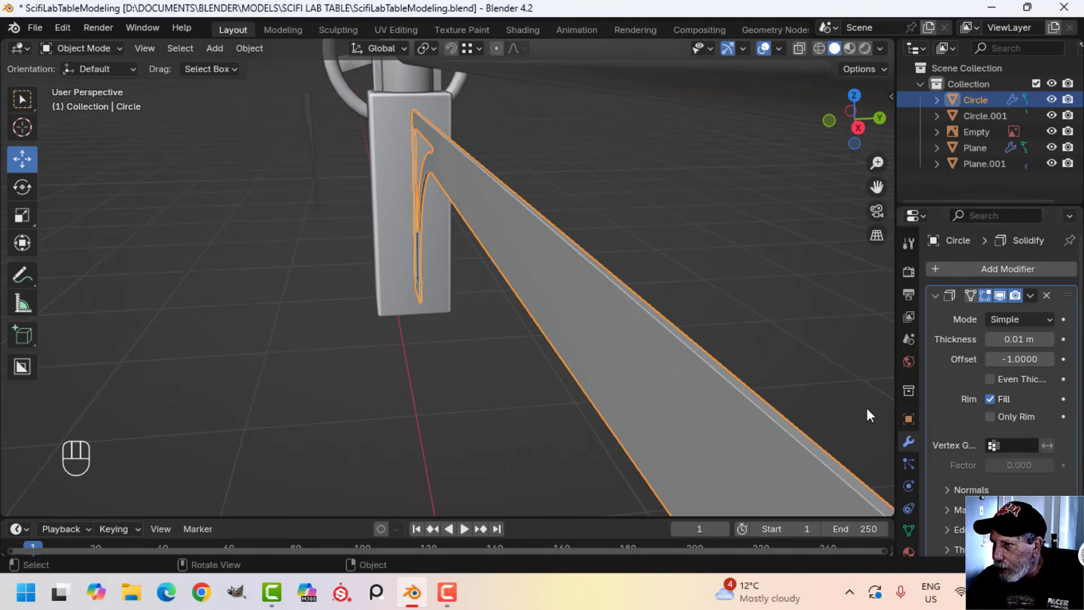
click(1016, 357)
text(0)
key(Return)
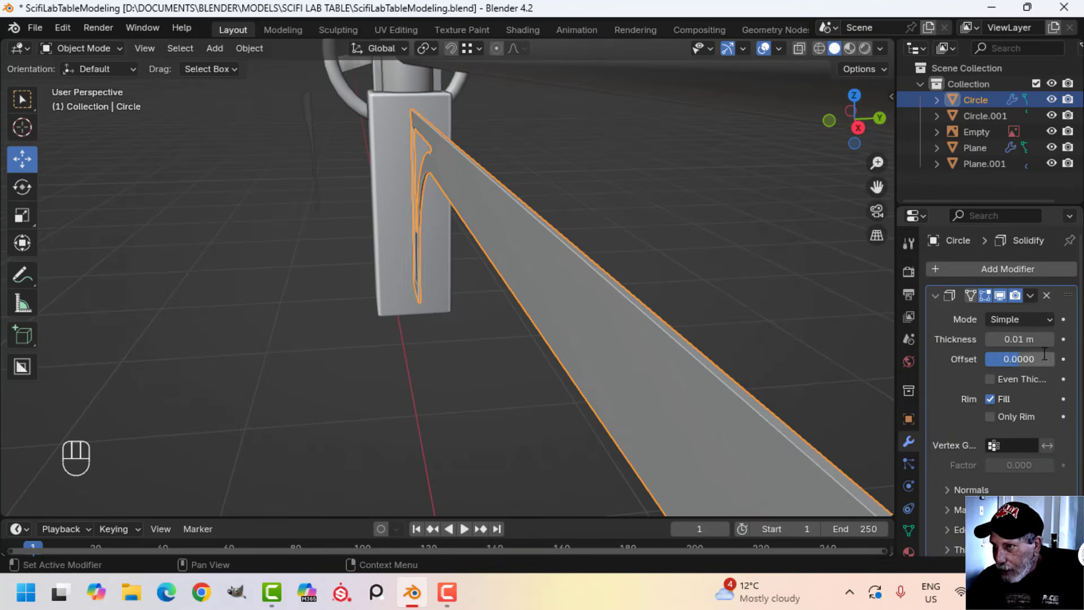
mouse_move(1012, 340)
shift+mouse_down()
mouse_move(1079, 339)
mouse_move(1001, 340)
shift+mouse_up()
middle_drag(567, 313, 490, 266)
key(alt+a)
key(Tab)
Reduce the crossbeam's Solidify thickness to about 0.183 m and apply the modifier
key(Tab)
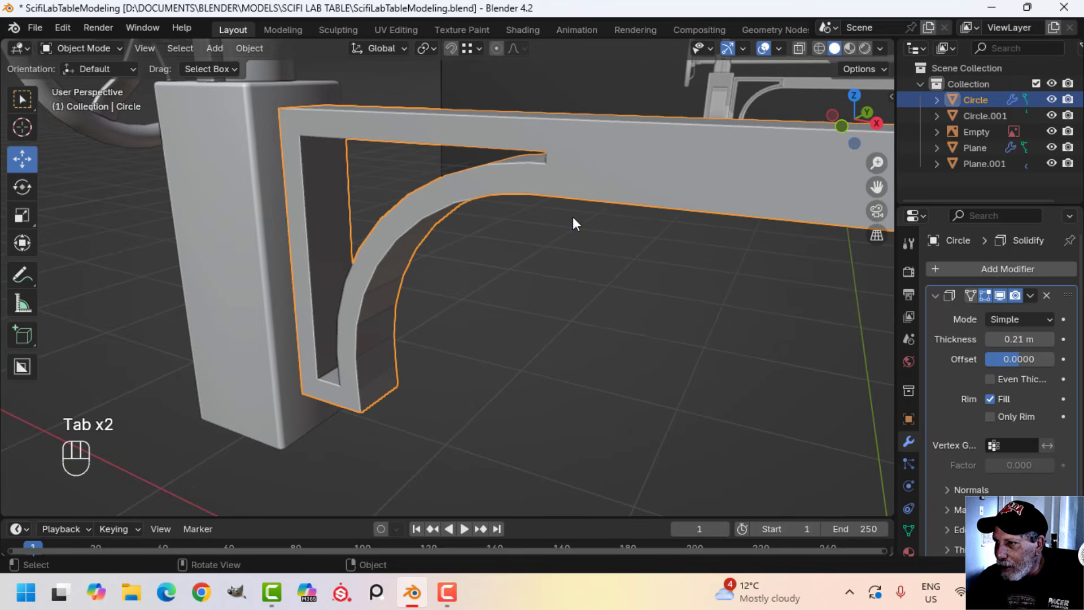
click(1030, 294)
middle_drag(567, 353, 503, 357)
key(Tab)
key(a)
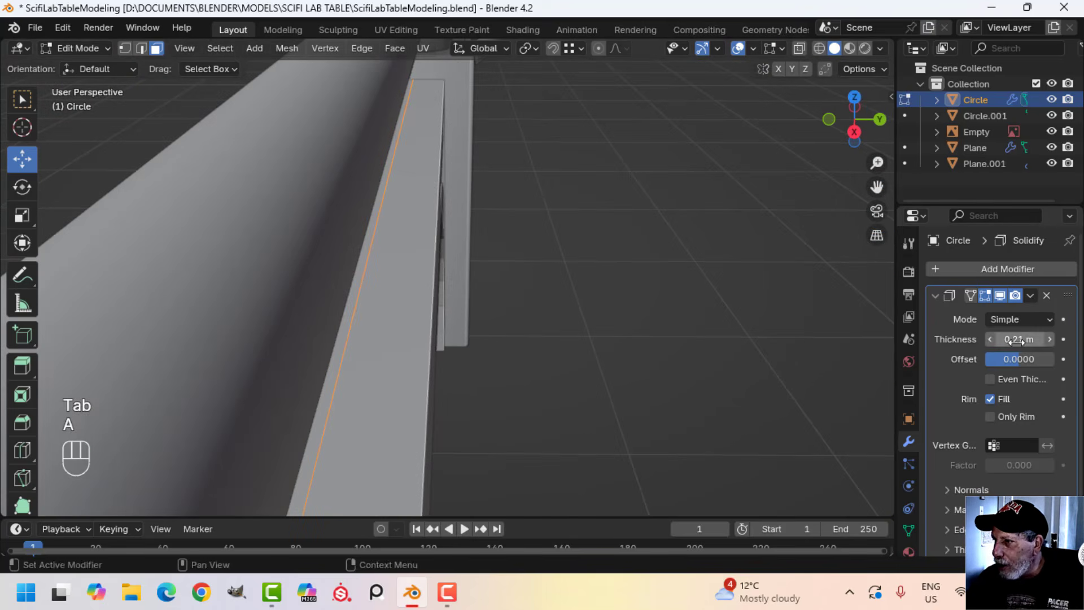
shift+drag(1017, 341, 1000, 341)
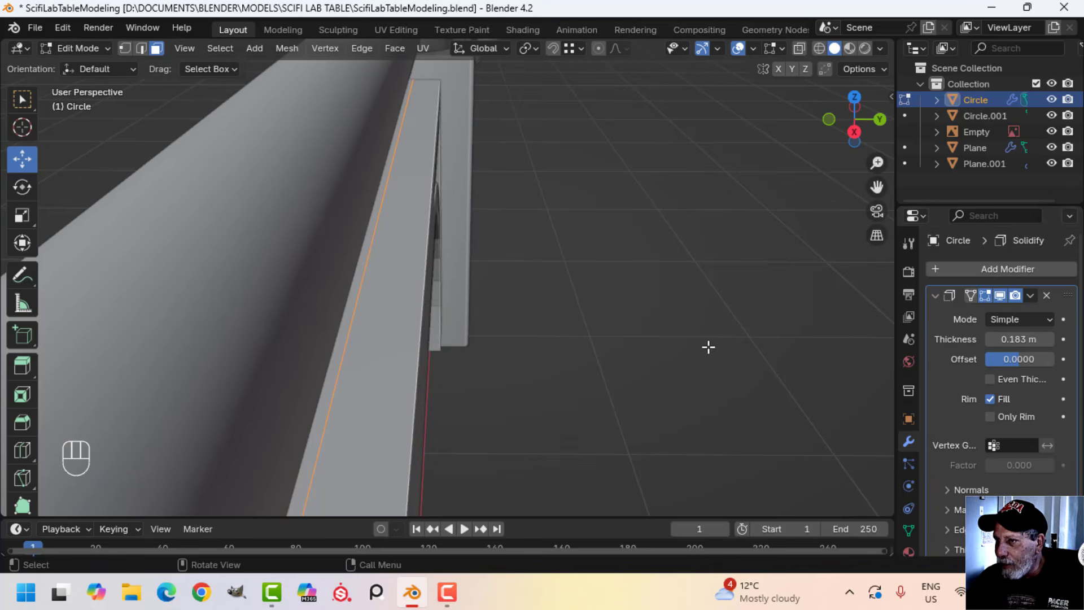
middle_drag(708, 347, 776, 331)
key(Tab)
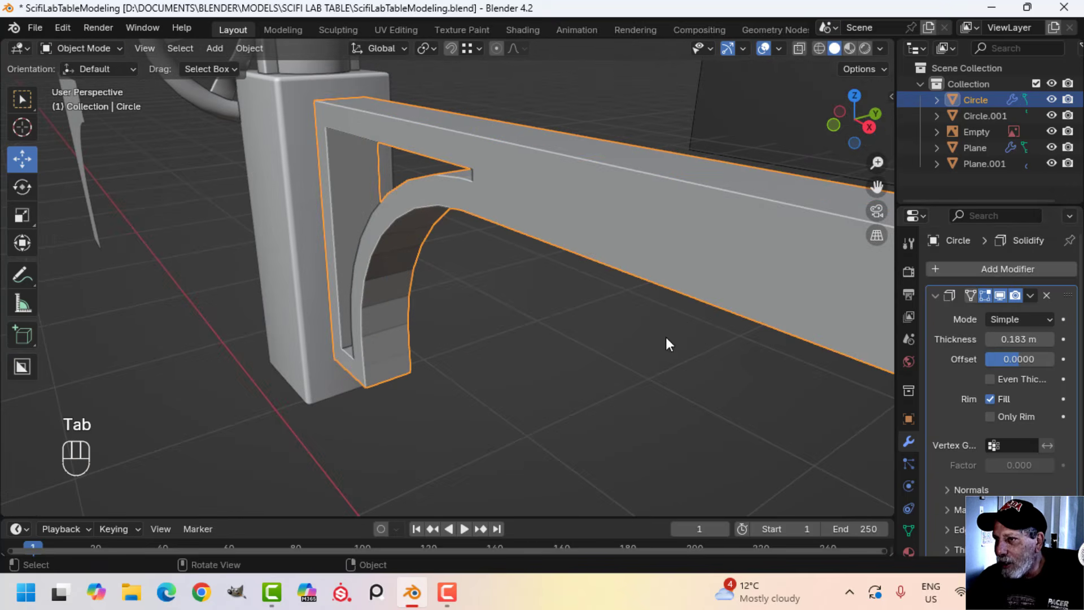
click(1025, 294)
click(984, 313)
Extrude the outer border face loops on both sides of the crossbeam in place and scale them about 1.49 along Y
key(Tab)
middle_drag(528, 261, 506, 273)
key(alt+a)
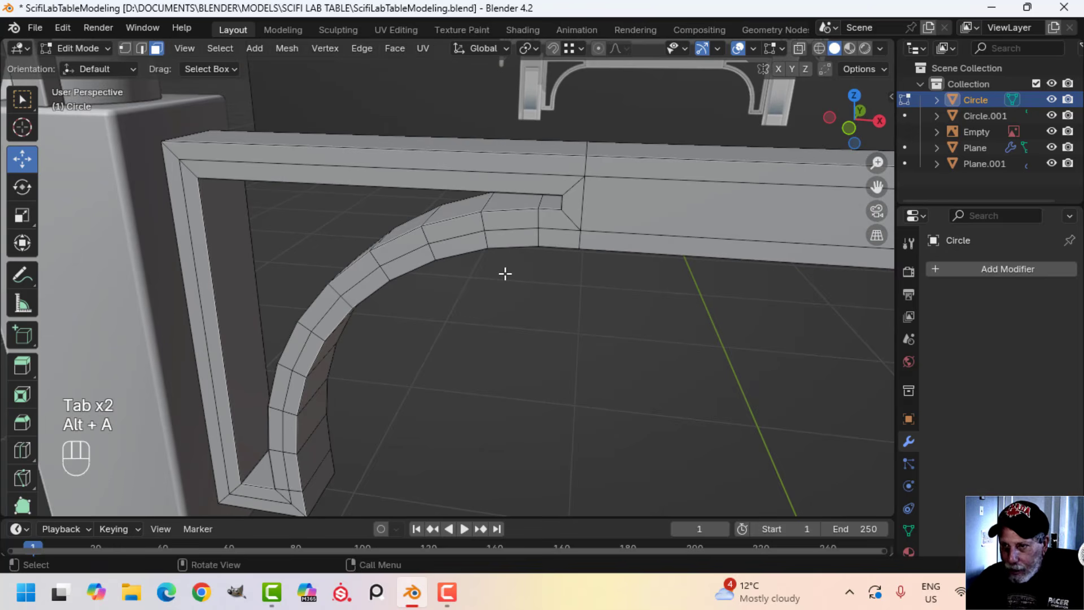
middle_drag(326, 270, 300, 215)
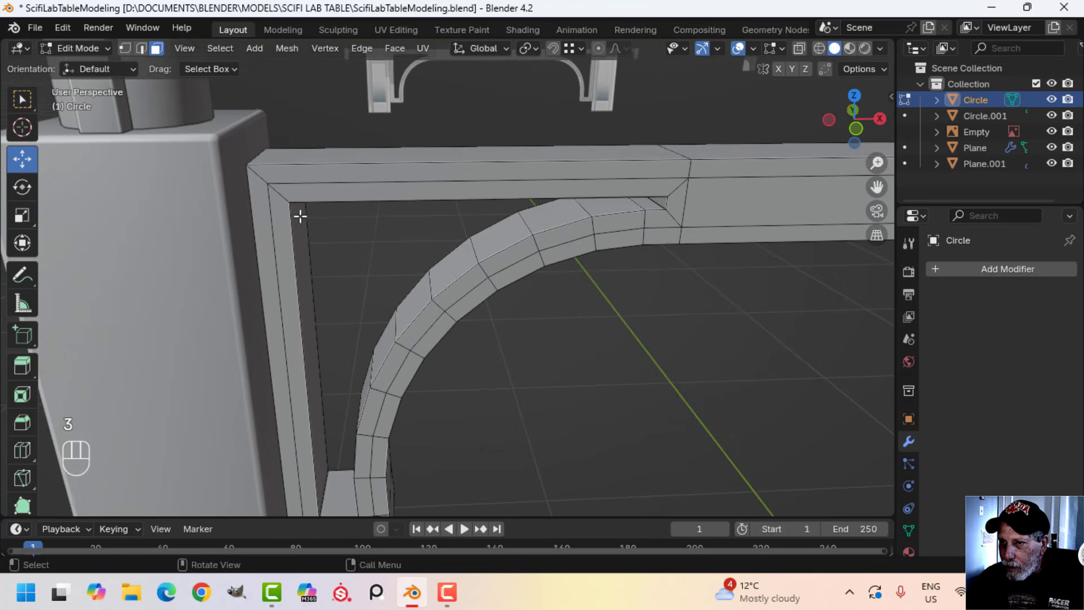
alt+shift+click(279, 186)
scroll(467, 276, down, 3)
shift+middle_drag(544, 294, 437, 250)
scroll(552, 269, down, 1)
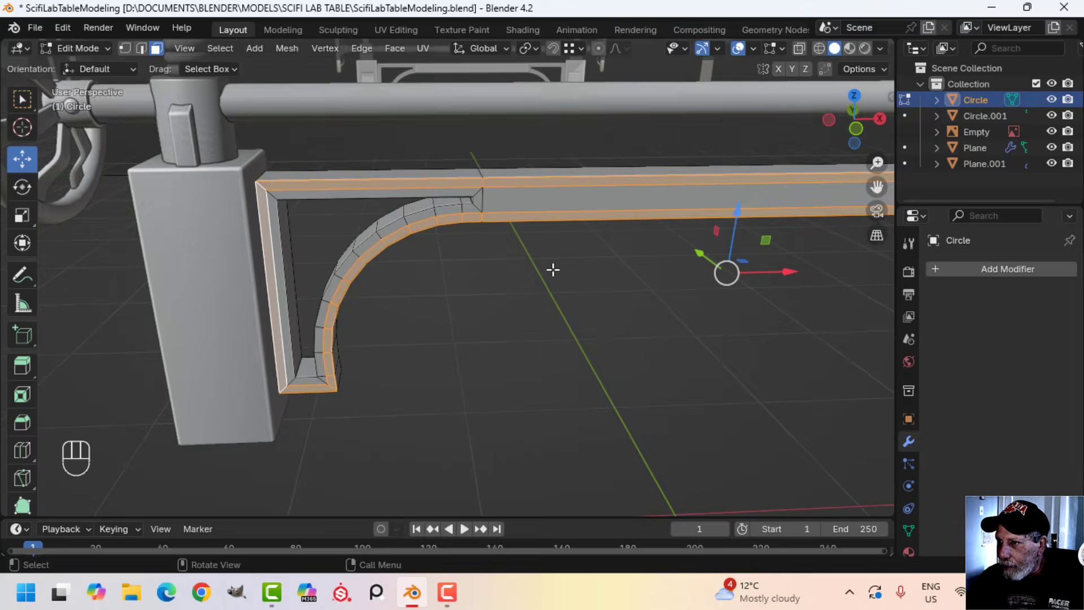
scroll(621, 274, down, 1)
shift+middle_drag(682, 278, 332, 242)
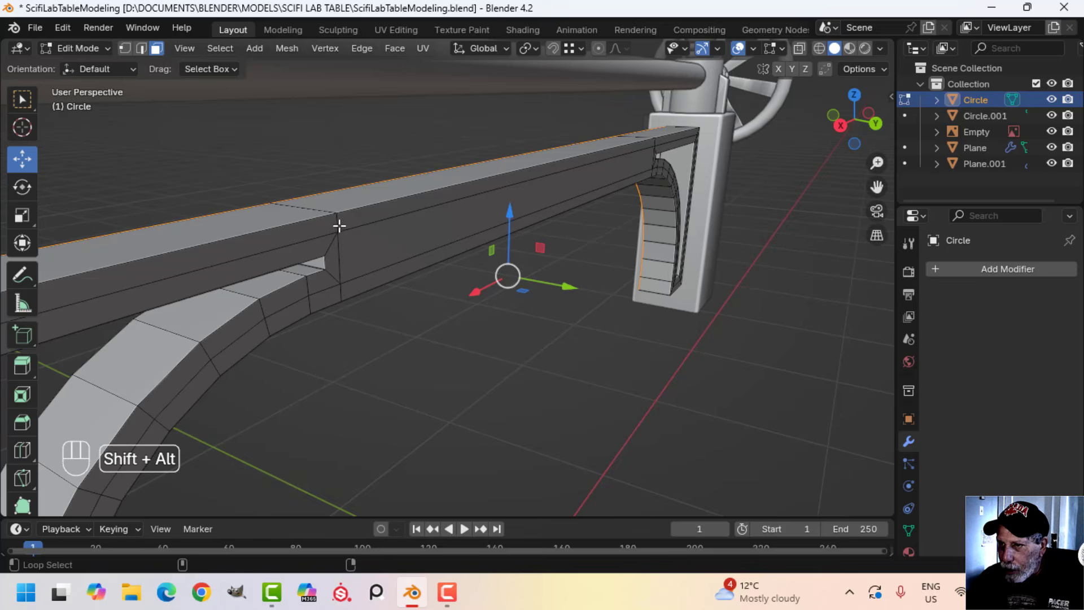
alt+shift+click(336, 223)
scroll(380, 245, down, 2)
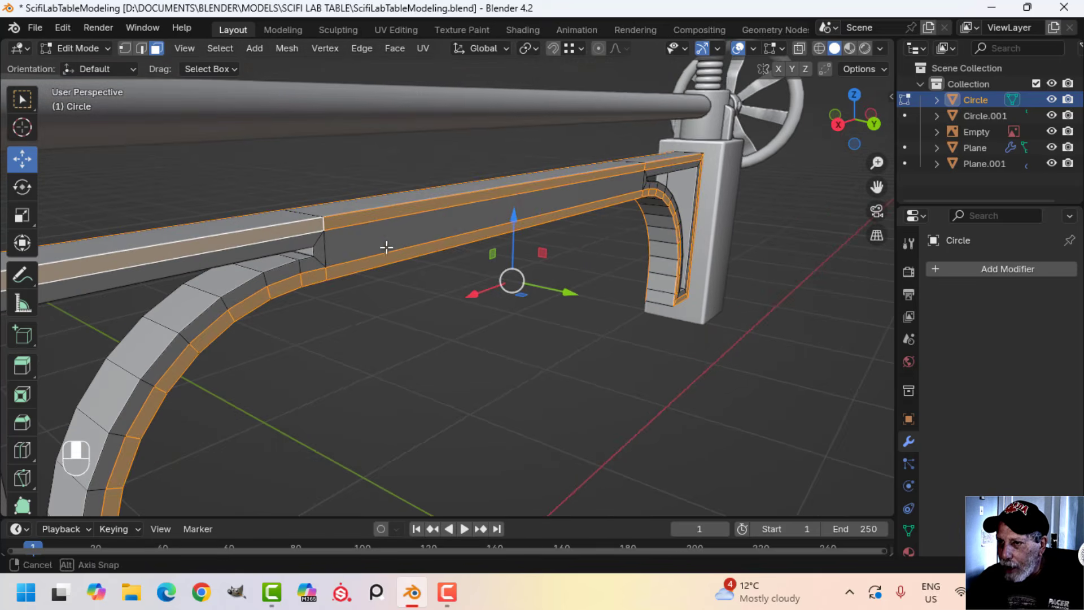
shift+middle_drag(393, 283, 544, 310)
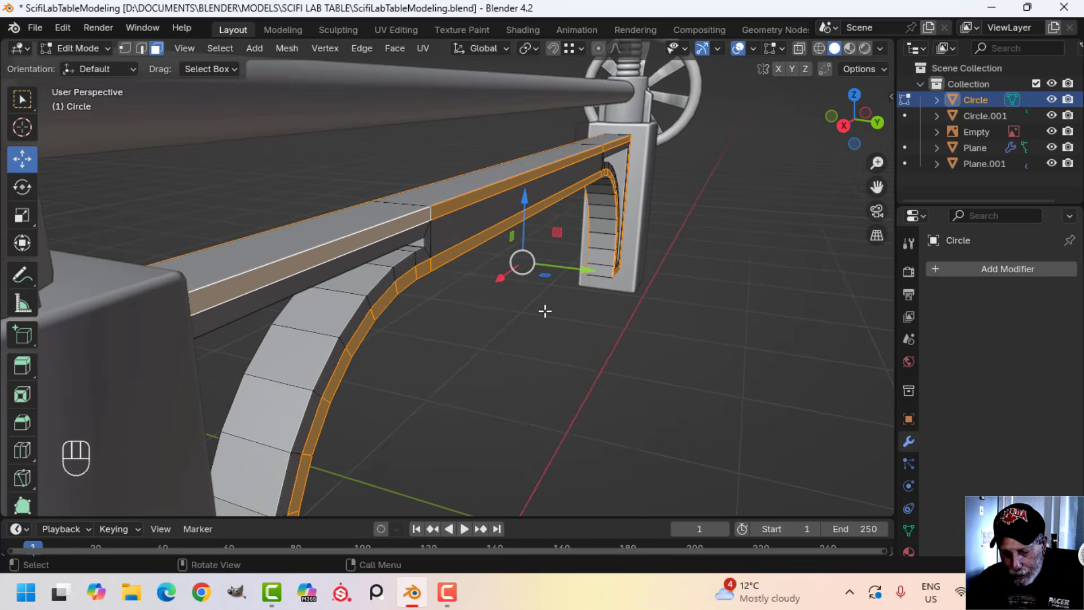
key(e)
right_click(545, 310)
key(s)
key(y)
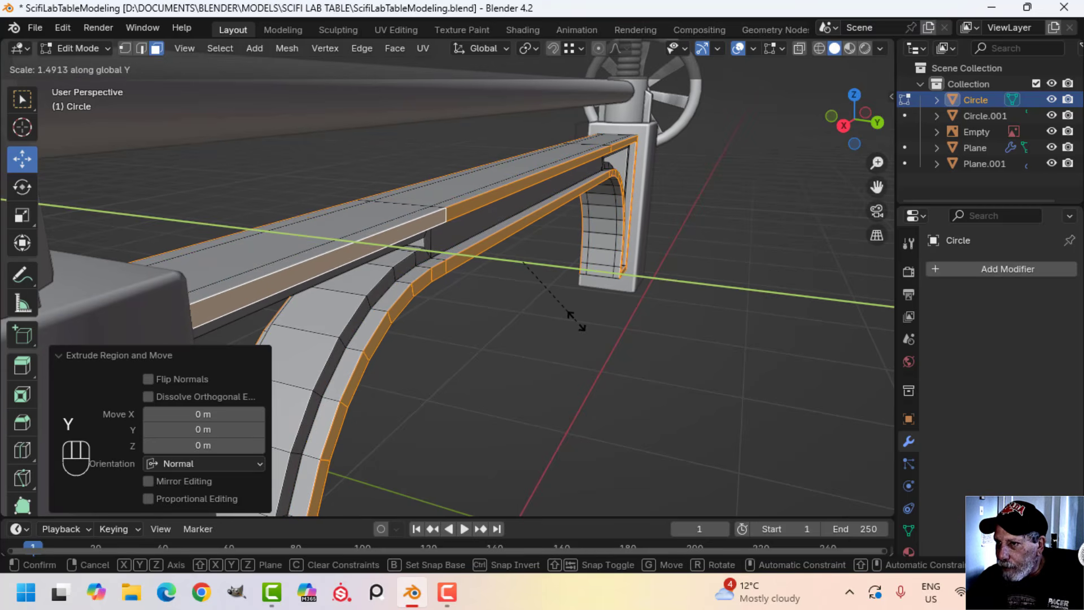
click(576, 319)
middle_drag(559, 305, 667, 296)
key(Tab)
middle_drag(435, 254, 553, 261)
key(alt+a)
key(Tab)
Isolate the crossbeam in local view and dissolve the two edge loops running around its outer rim
key(Tab)
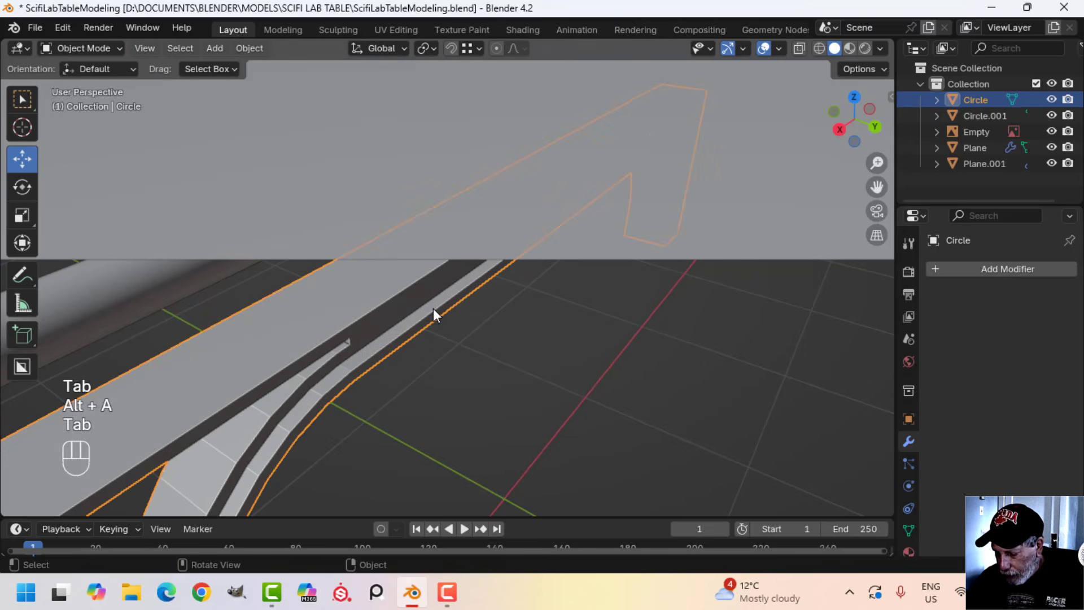
key(slash)
key(Tab)
middle_drag(419, 317, 450, 316)
alt+shift+click(452, 323)
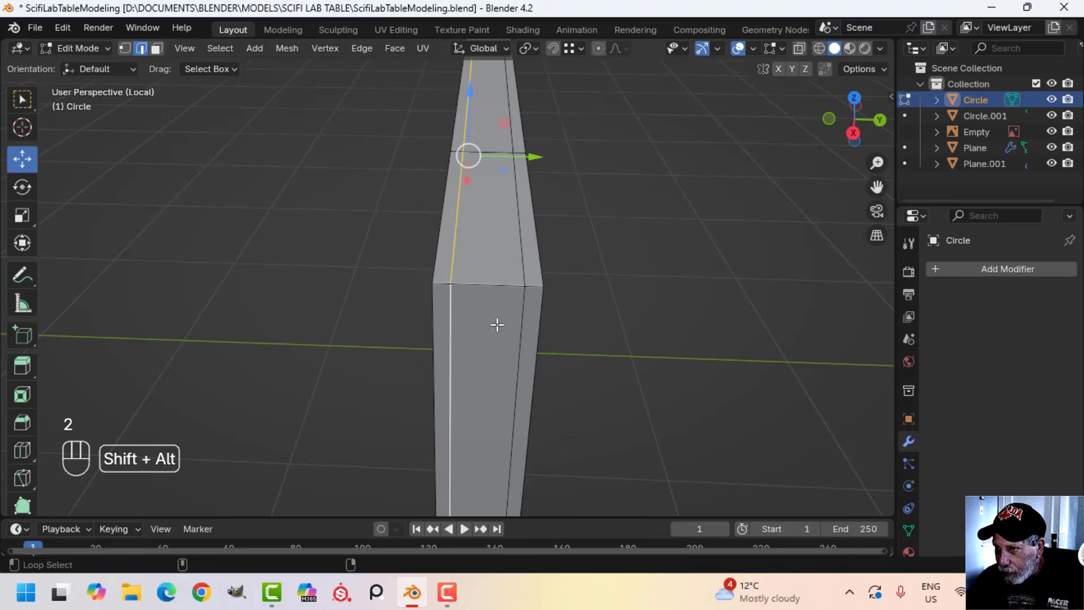
alt+shift+click(521, 310)
scroll(418, 327, down, 5)
middle_drag(419, 327, 460, 322)
key(x)
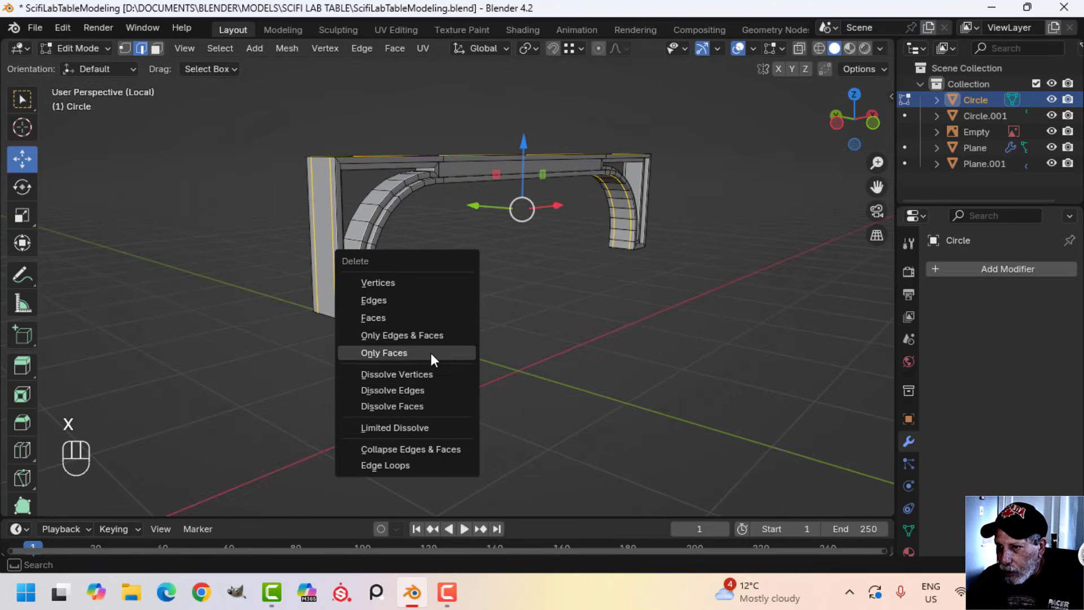
click(424, 390)
middle_drag(452, 283, 407, 322)
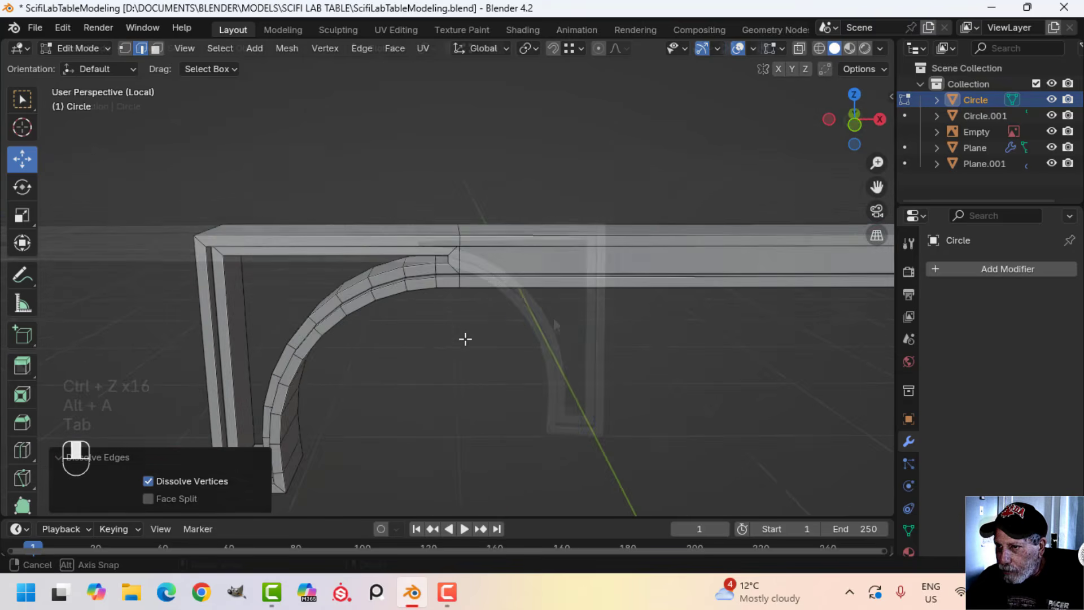
key(alt+a)
Dissolve the extra edges crossing the curved bracket leg just above its foot
shift+middle_drag(465, 337, 520, 280)
key(Tab)
middle_drag(490, 317, 500, 275)
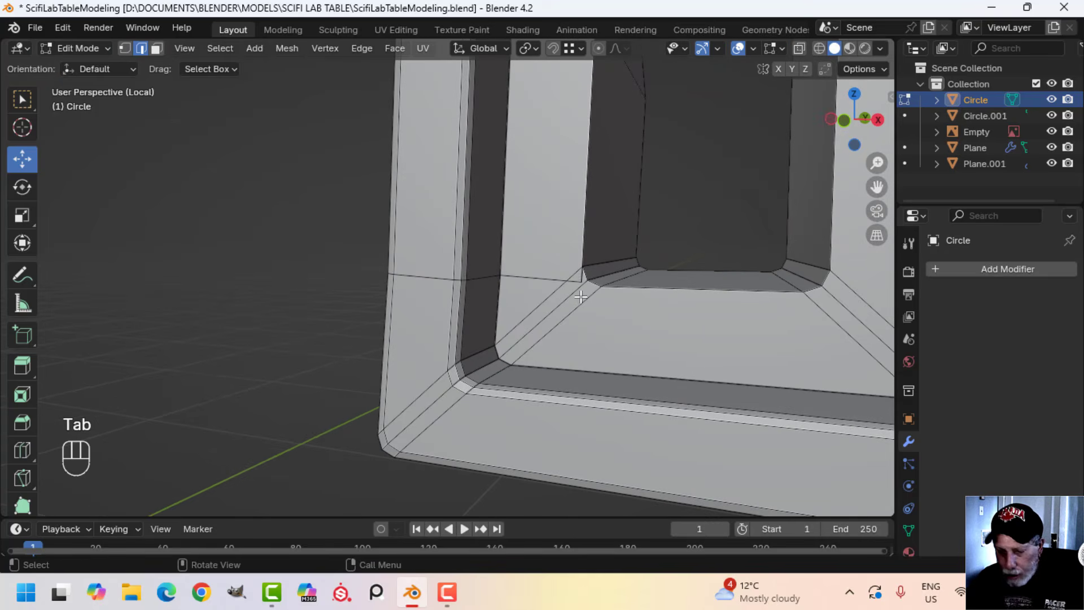
middle_drag(593, 310, 574, 328)
scroll(610, 310, down, 5)
scroll(560, 325, up, 3)
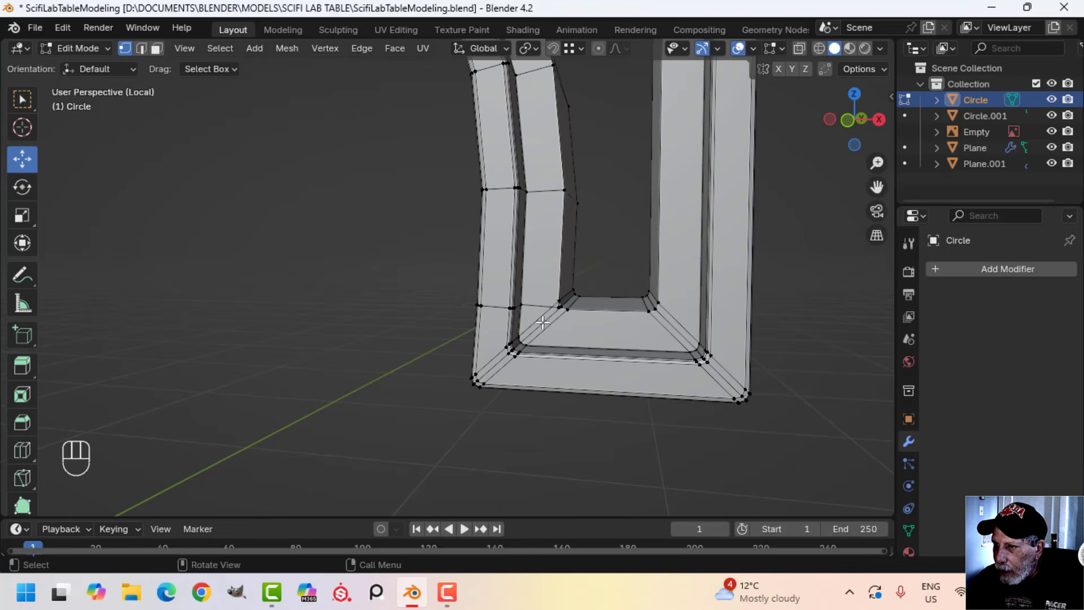
alt+click(499, 307)
key(2)
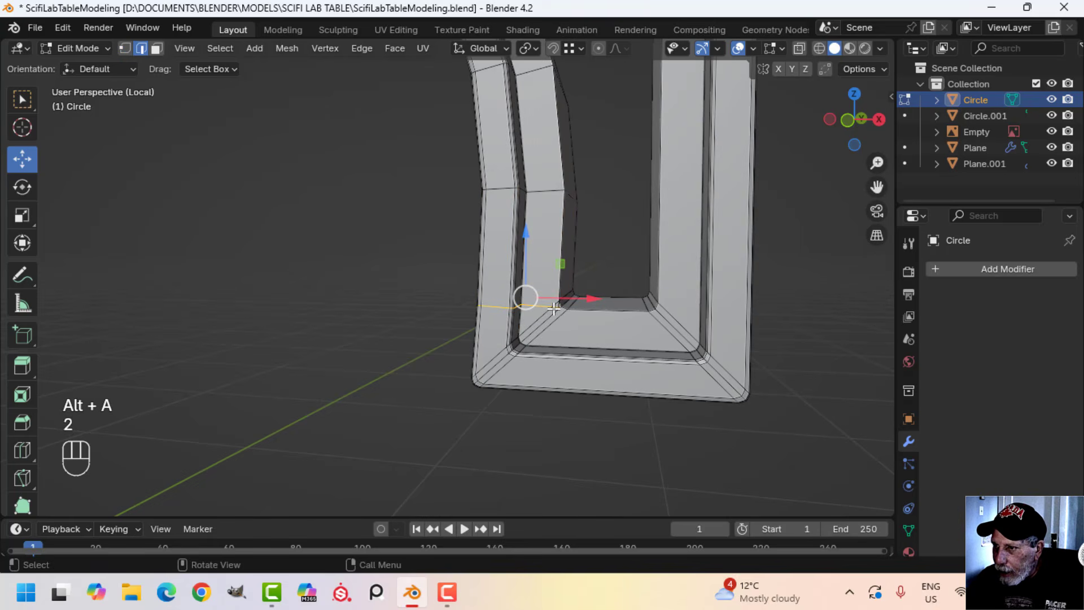
key(x)
click(584, 308)
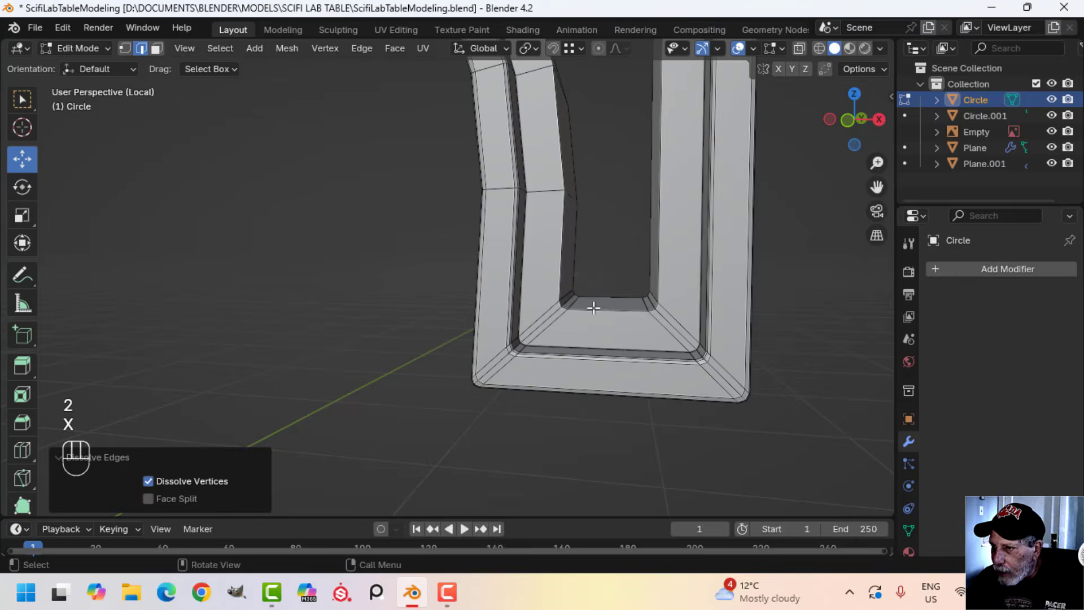
scroll(583, 312, up, 3)
scroll(582, 313, down, 4)
Dissolve the matching extra edges just above the foot of the bracket at the opposite end
middle_drag(582, 314, 406, 354)
scroll(396, 349, up, 4)
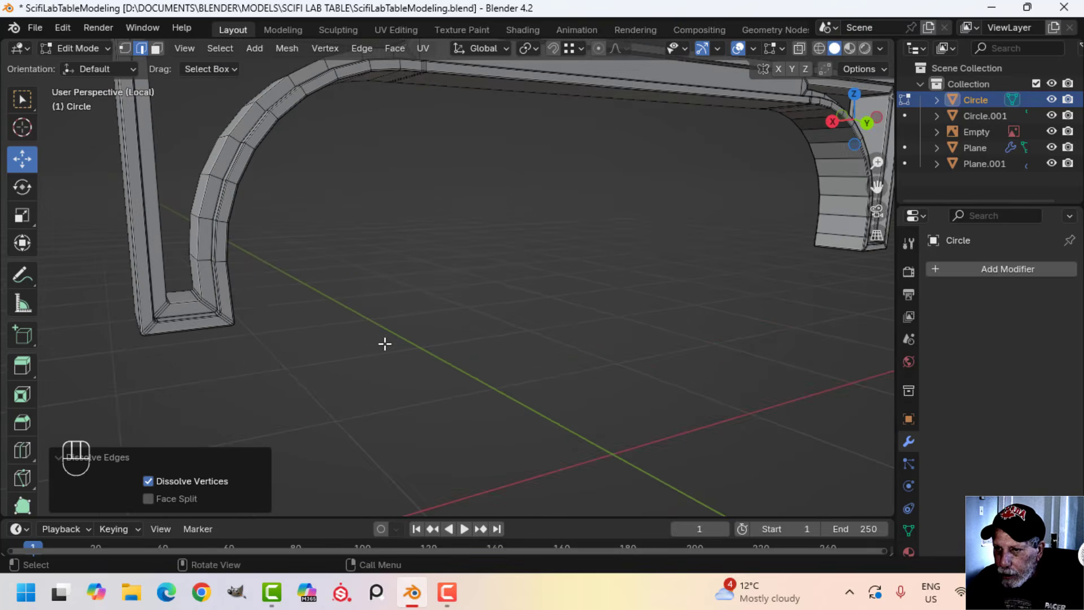
scroll(622, 305, down, 3)
shift+middle_drag(622, 305, 175, 346)
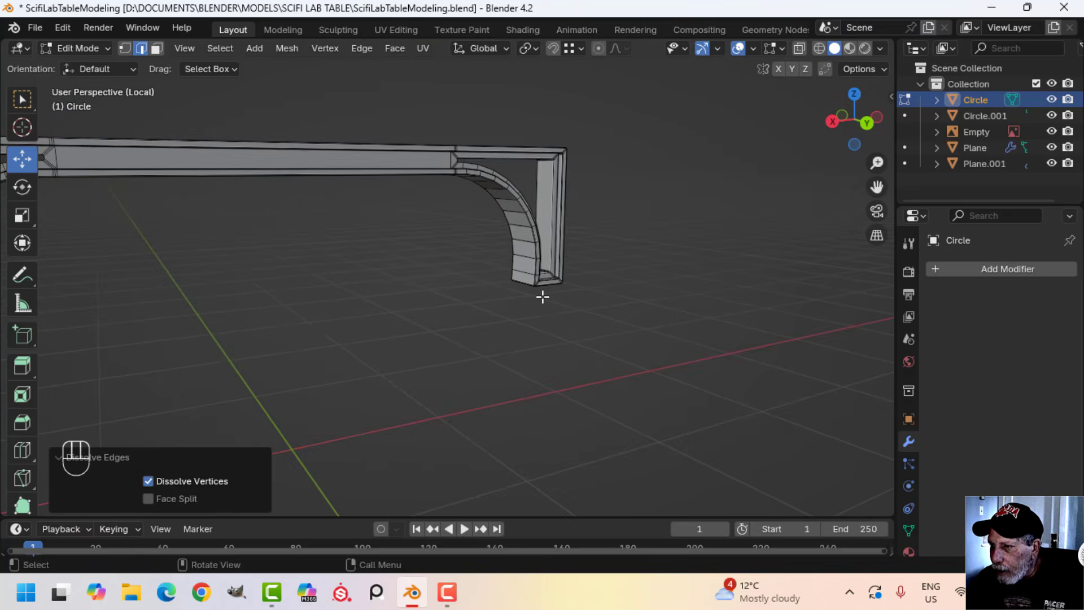
middle_drag(543, 297, 269, 307)
shift+middle_drag(408, 317, 361, 291)
middle_drag(370, 295, 460, 294)
scroll(480, 285, up, 2)
shift+middle_drag(500, 274, 624, 204)
scroll(618, 212, up, 2)
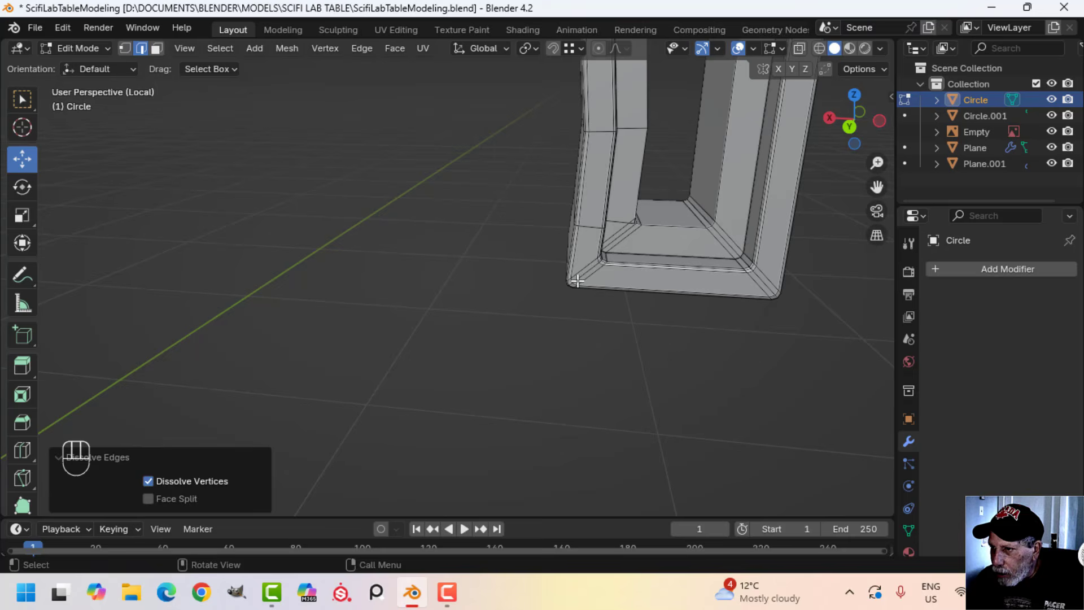
alt+click(621, 221)
key(x)
click(615, 218)
scroll(647, 246, down, 2)
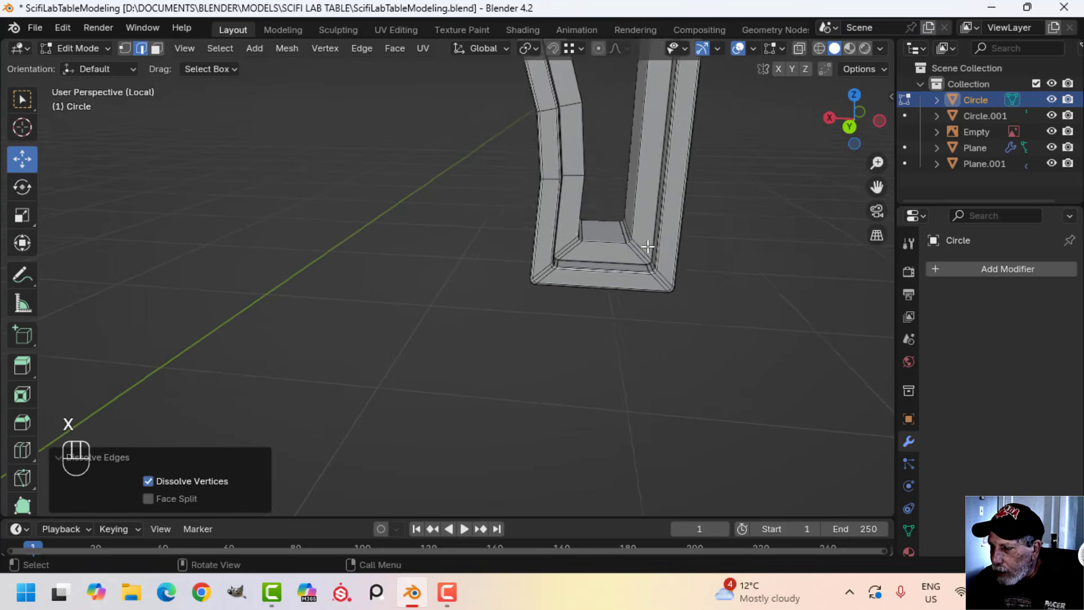
Select the inner edge loops around both bracket openings on the rear side of the crossbeam
middle_drag(648, 247, 507, 249)
scroll(568, 276, up, 3)
middle_drag(507, 249, 495, 258)
alt+shift+click(543, 237)
scroll(559, 242, down, 5)
shift+middle_drag(587, 184, 620, 346)
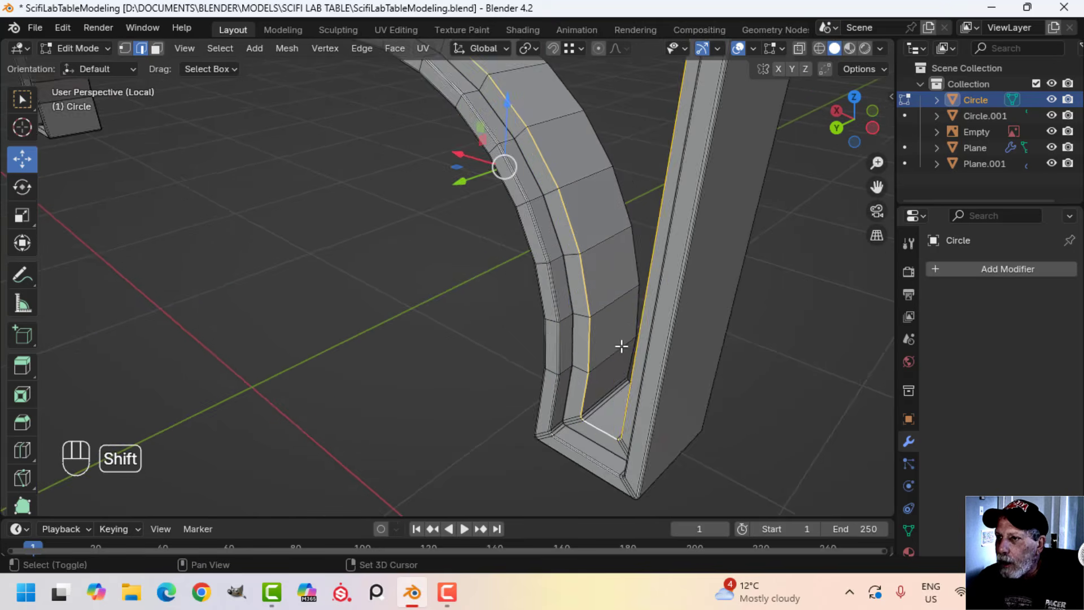
scroll(615, 341, down, 2)
shift+middle_drag(409, 232, 598, 288)
scroll(532, 279, up, 3)
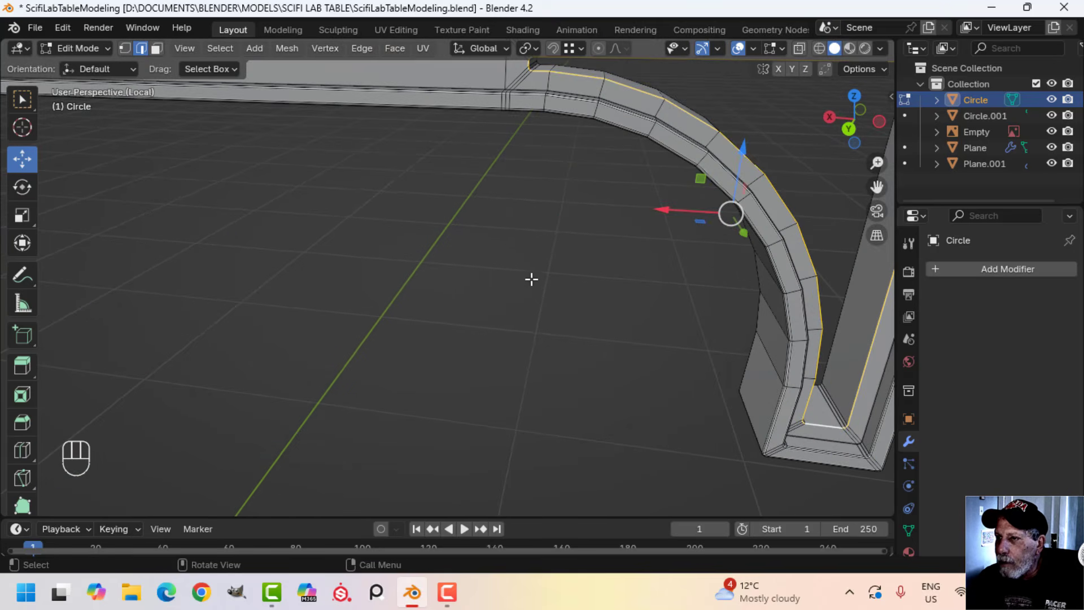
shift+middle_drag(513, 252, 566, 334)
scroll(428, 320, down, 3)
shift+middle_drag(418, 318, 742, 305)
shift+middle_drag(432, 299, 587, 293)
scroll(462, 266, up, 2)
shift+middle_drag(462, 266, 537, 316)
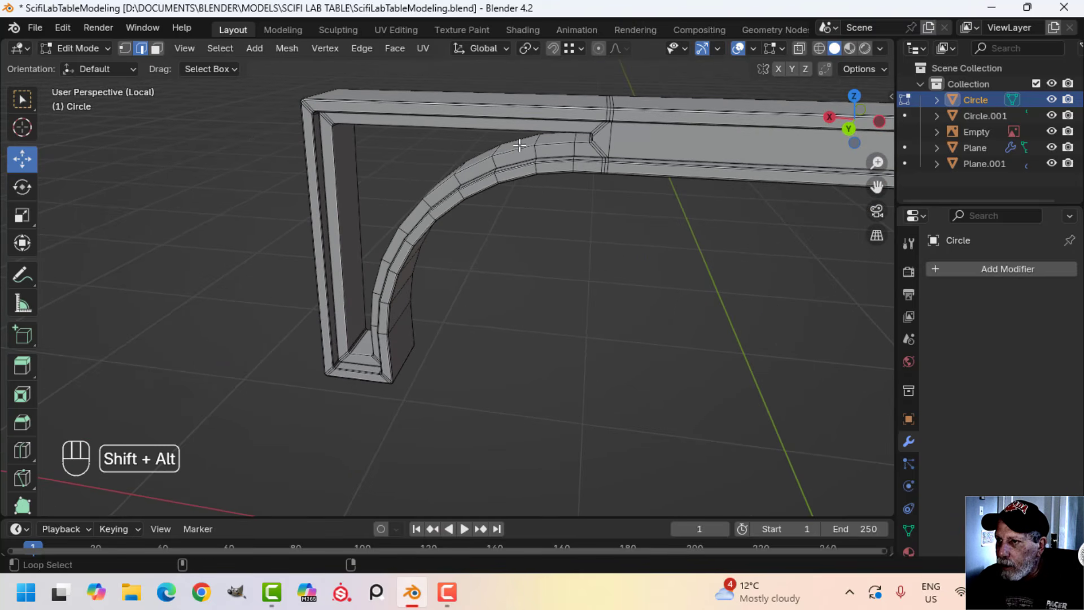
Add the inner edge loops around both bracket openings on the opposite side of the crossbeam to the selection
middle_drag(473, 264, 848, 257)
scroll(540, 324, down, 4)
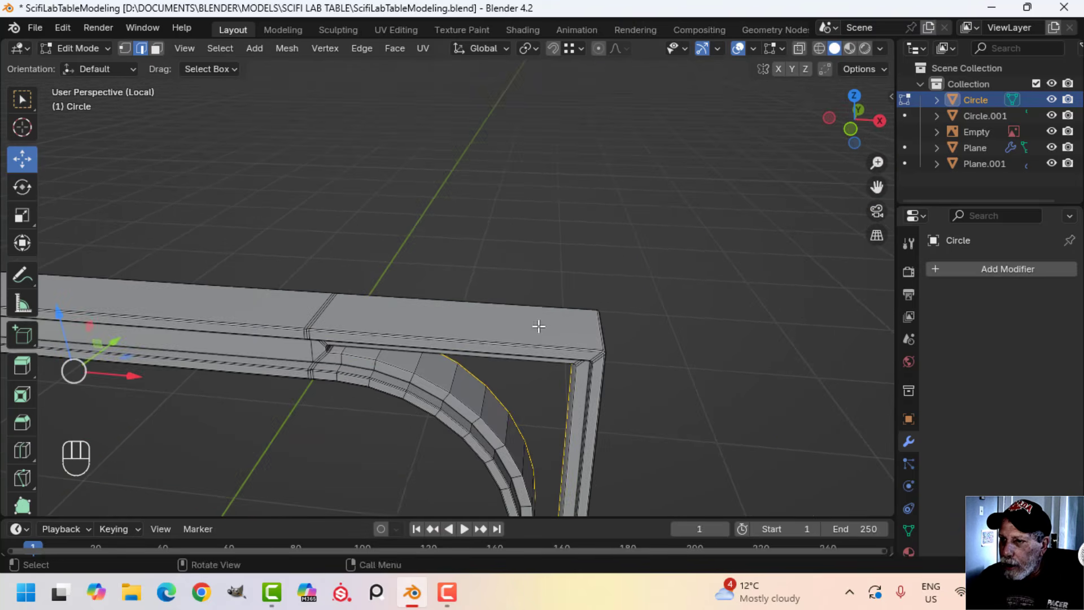
shift+middle_drag(537, 379, 493, 218)
scroll(473, 264, up, 5)
alt+shift+click(463, 254)
scroll(452, 257, down, 5)
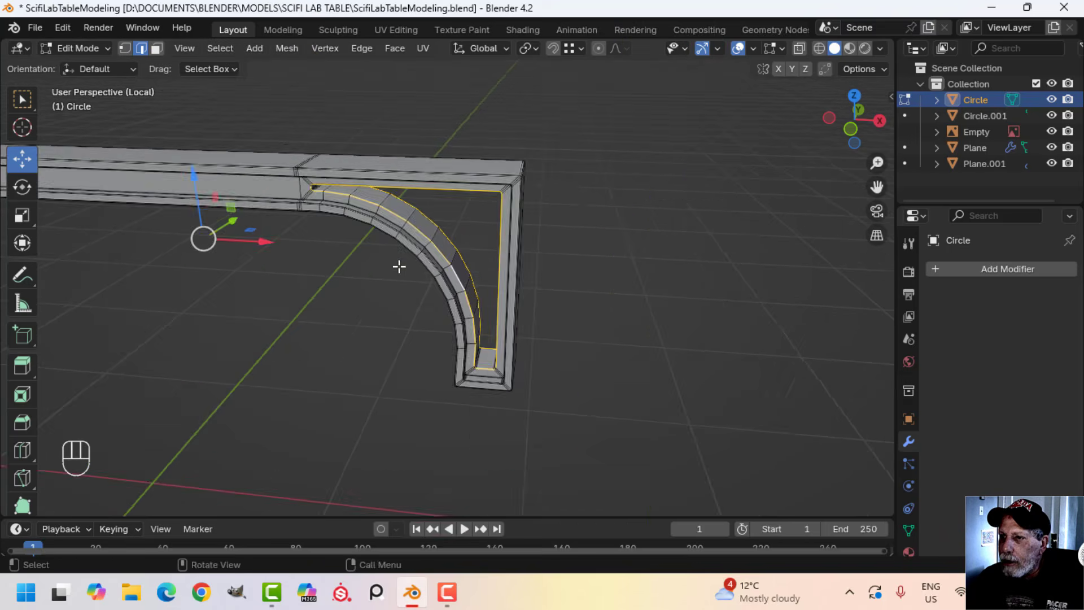
shift+middle_drag(256, 249, 848, 257)
shift+middle_drag(309, 264, 387, 297)
Bevel the selected bracket-opening edge loops with two segments and an offset of about 0.006 m
scroll(398, 286, up, 3)
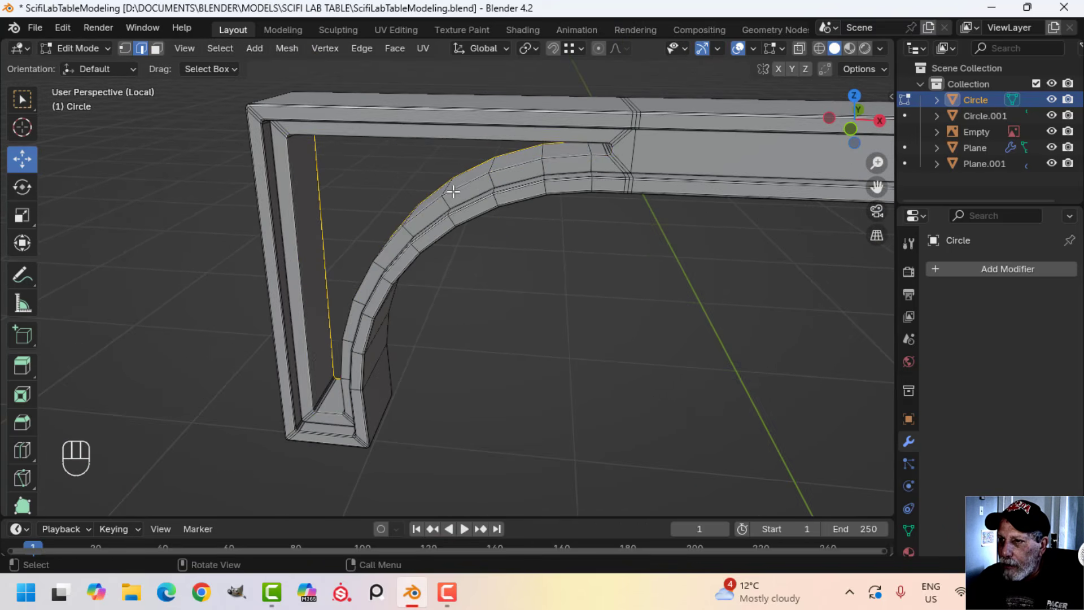
middle_drag(460, 301, 542, 349)
scroll(552, 266, up, 3)
shift+middle_drag(637, 310, 569, 363)
scroll(662, 230, up, 3)
shift+middle_drag(661, 230, 653, 352)
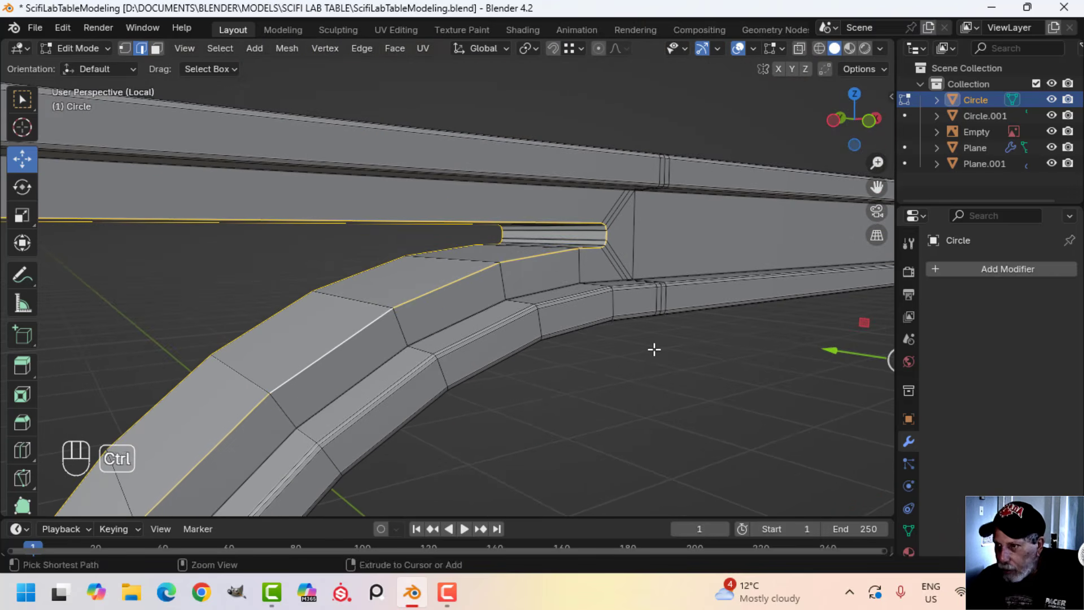
key(ctrl+b)
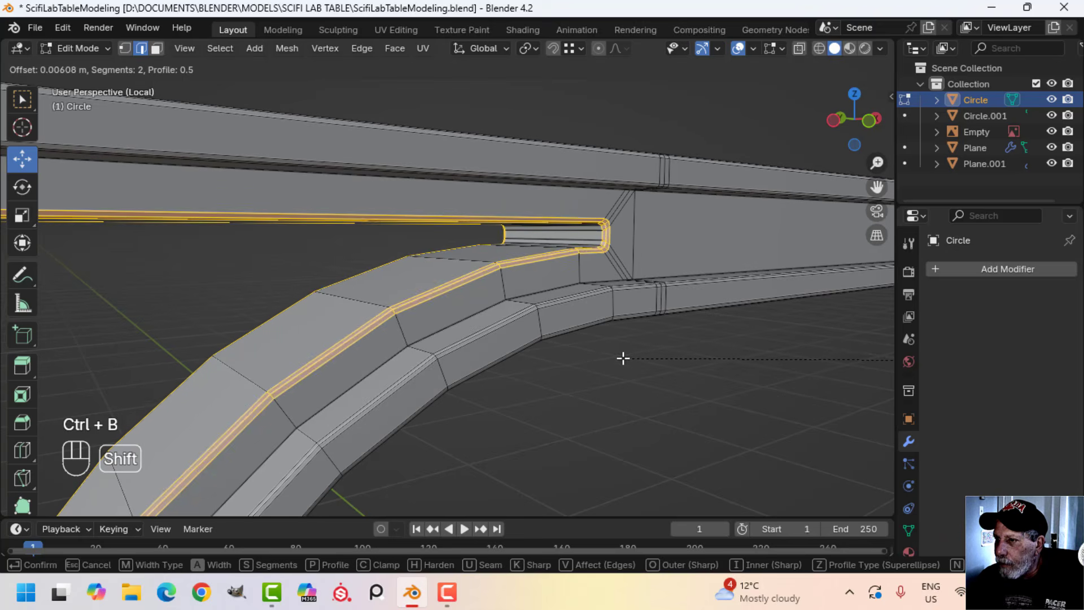
click(617, 358)
Examine the bevelled bracket openings in Object Mode, then return to editing the crossbeam mesh
key(Tab)
scroll(609, 360, down, 6)
key(alt+a)
middle_drag(608, 359, 577, 335)
scroll(517, 365, down, 4)
middle_drag(413, 340, 496, 305)
scroll(548, 279, up, 5)
key(Tab)
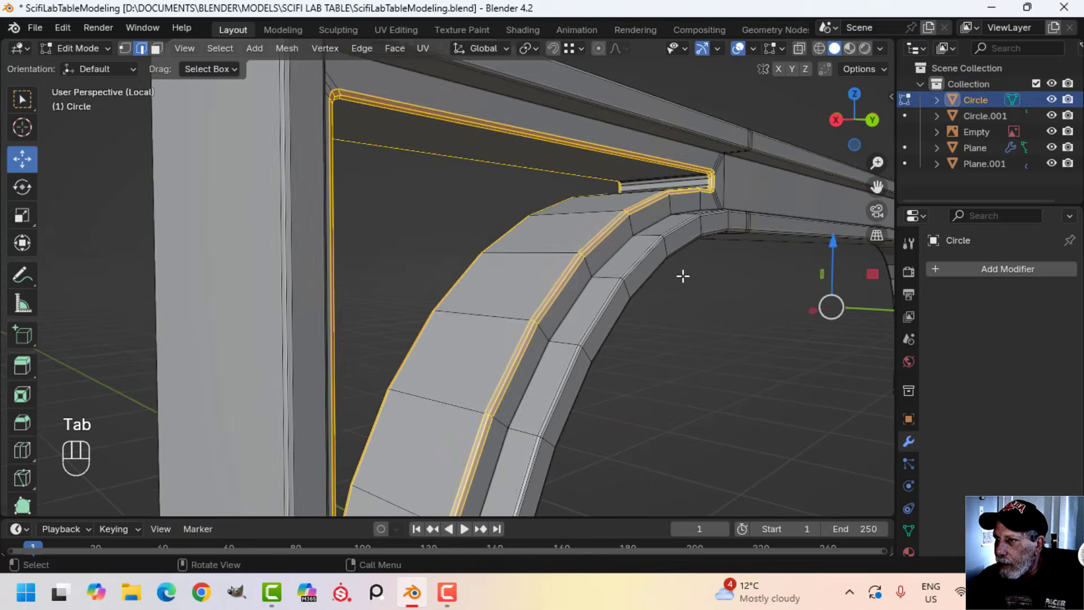
Clear the selection and select the upper rear edges where the rim meets the recessed face, from one bracket along the beam
middle_drag(683, 276, 605, 282)
key(alt+a)
shift+middle_drag(381, 280, 575, 243)
scroll(565, 253, up, 4)
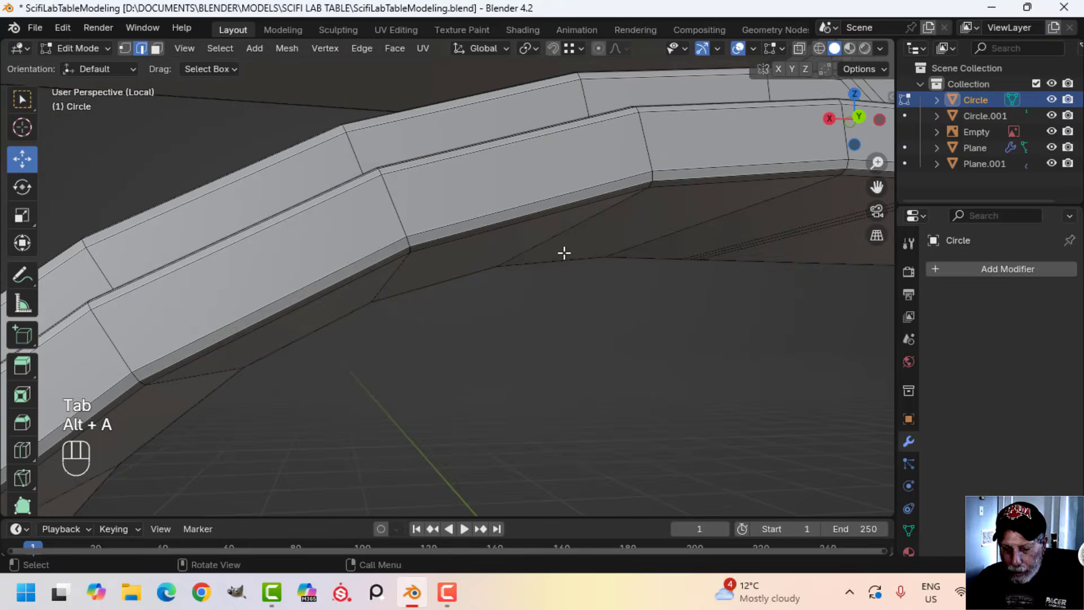
scroll(528, 209, down, 4)
middle_drag(529, 208, 545, 248)
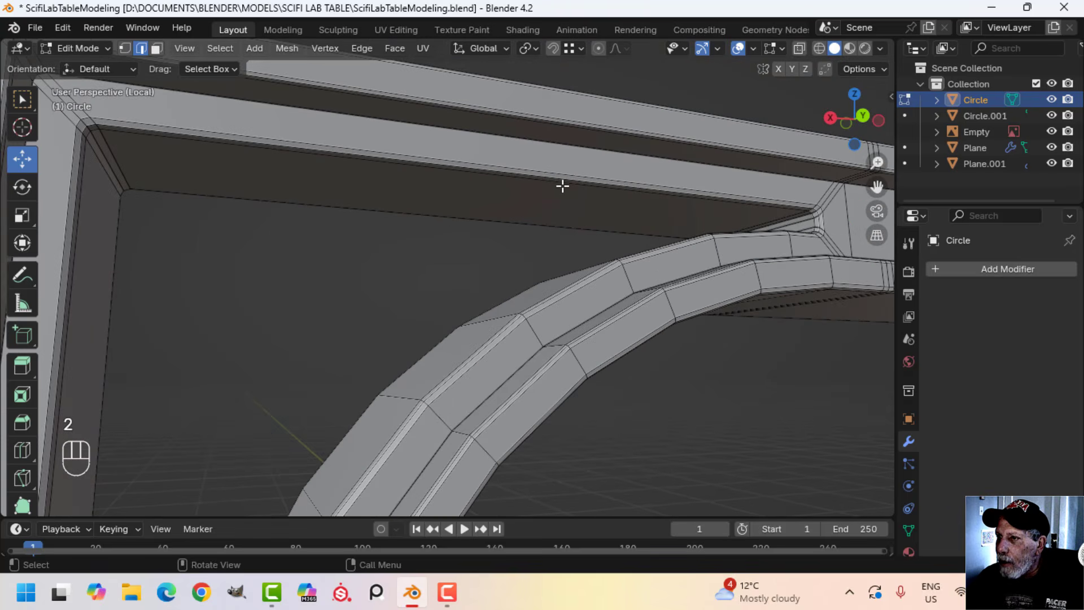
shift+middle_drag(789, 193, 496, 188)
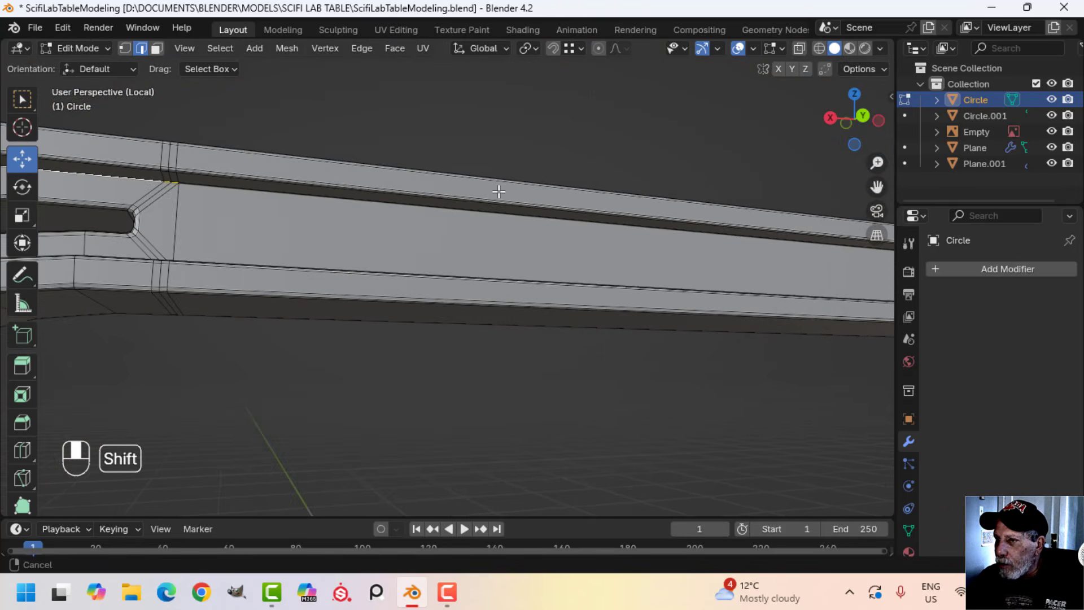
scroll(350, 214, down, 7)
shift+middle_drag(545, 252, 167, 226)
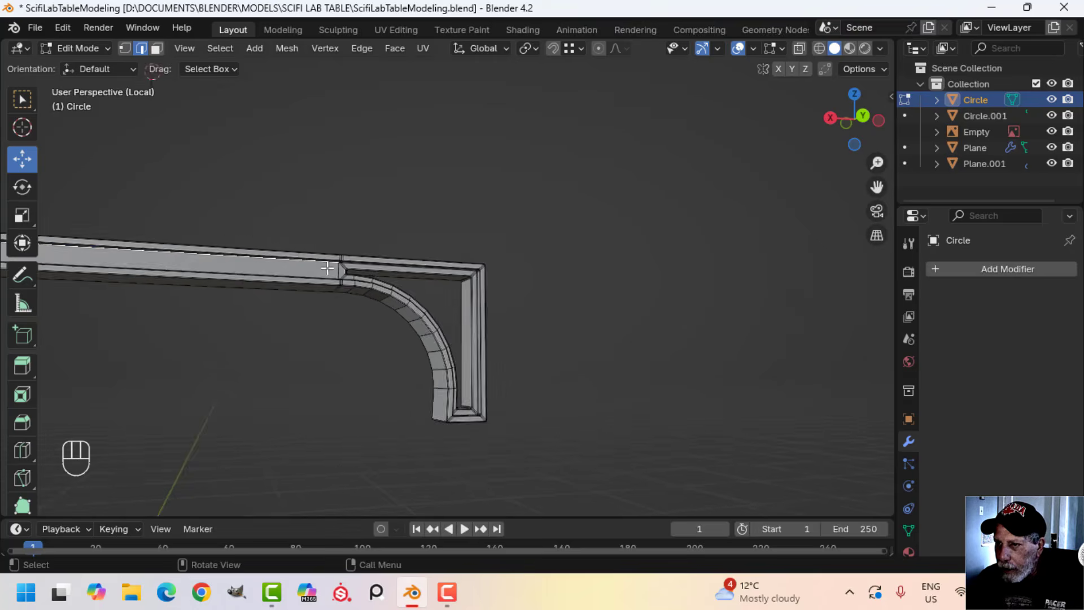
Extend the rear selection around the opposite bracket, following the inside corner of the rim down the leg and along the curve
scroll(361, 254, up, 2)
shift+middle_drag(496, 295, 458, 294)
scroll(264, 253, up, 4)
shift+middle_drag(264, 253, 369, 287)
middle_drag(369, 286, 366, 271)
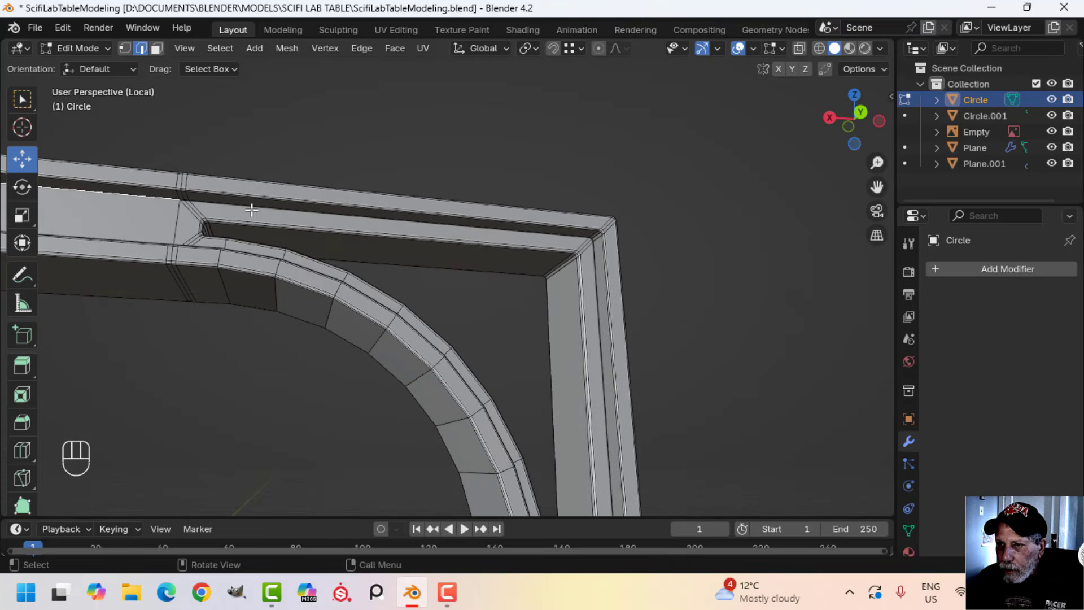
scroll(251, 211, down, 5)
shift+middle_drag(523, 361, 467, 269)
middle_drag(466, 269, 411, 299)
scroll(413, 339, up, 4)
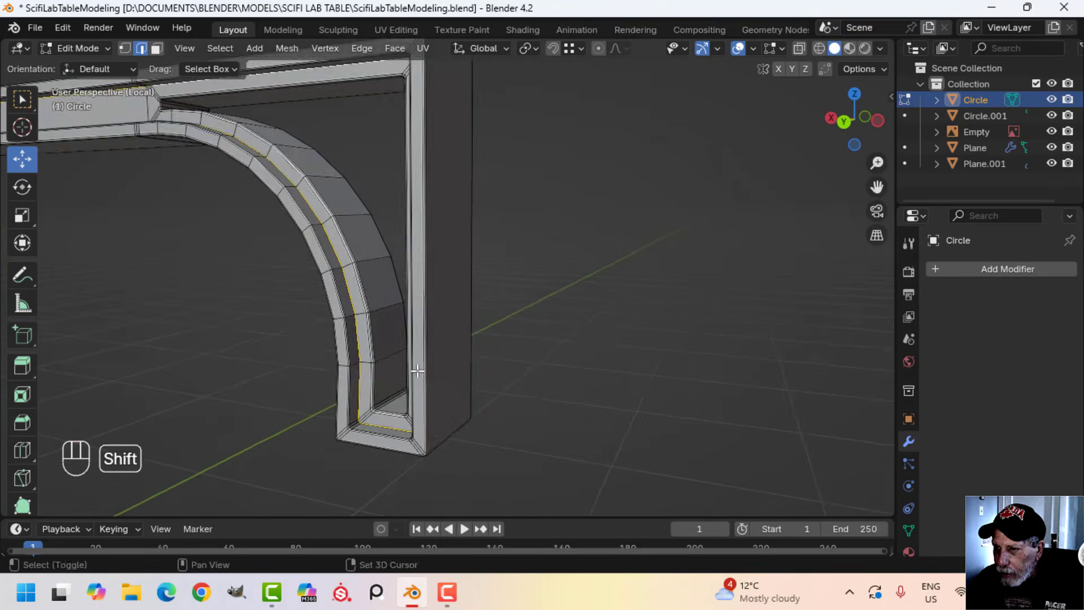
shift+middle_drag(416, 372, 490, 312)
shift+middle_drag(379, 201, 517, 337)
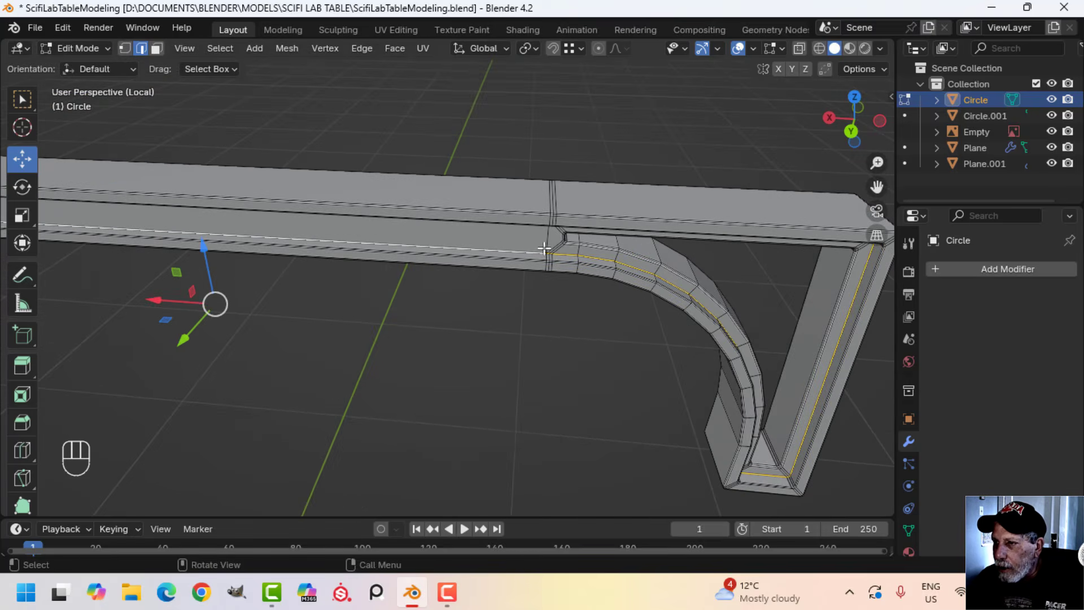
Complete the rear selection with the beam's lower inside-corner edges and those around the remaining bracket
scroll(544, 249, up, 3)
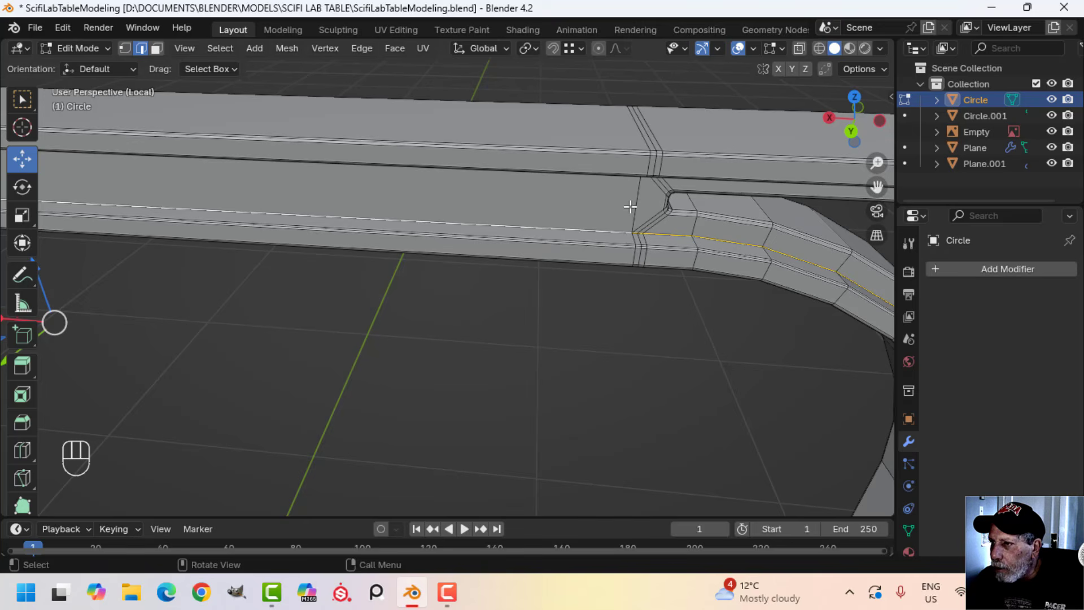
scroll(594, 230, down, 3)
shift+middle_drag(469, 258, 830, 269)
shift+middle_drag(294, 261, 533, 258)
middle_drag(533, 258, 551, 230)
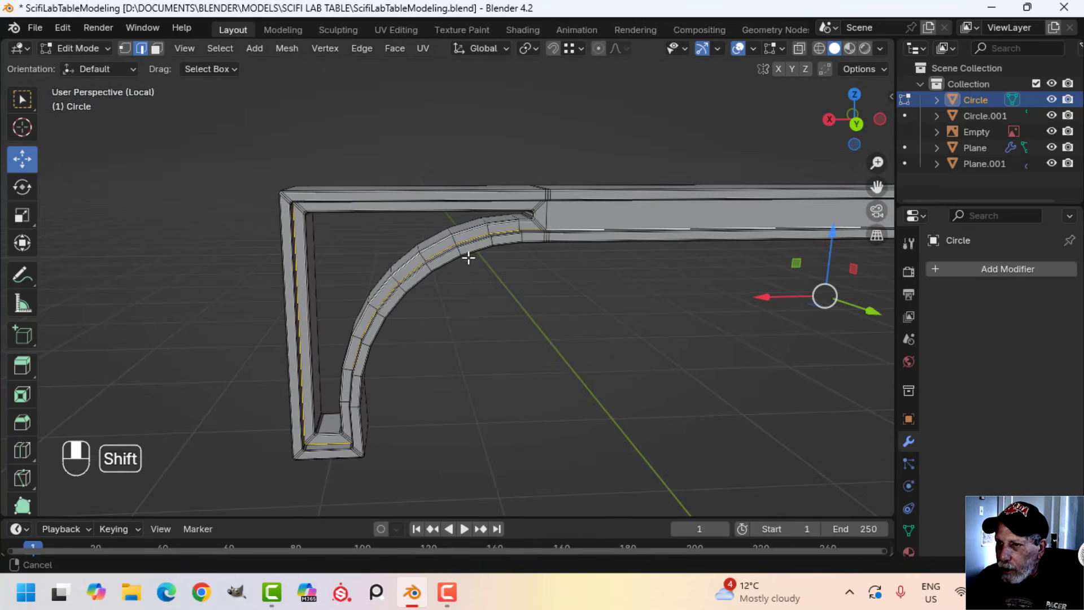
middle_drag(469, 258, 804, 279)
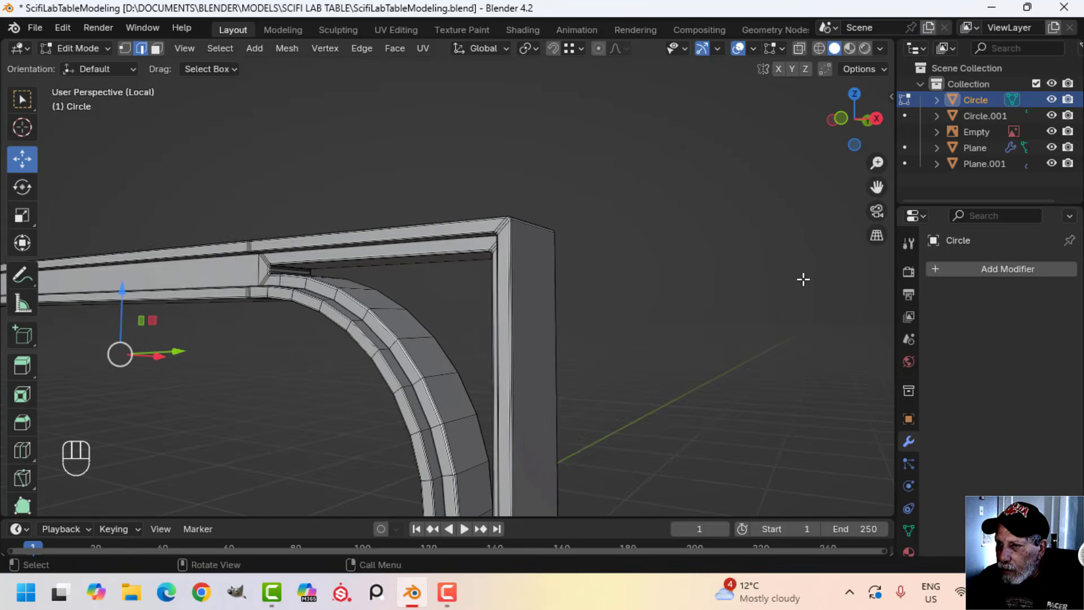
Add the upper inside-corner edges of the rim on the front side, across both brackets and the middle of the beam
middle_drag(422, 299, 518, 212)
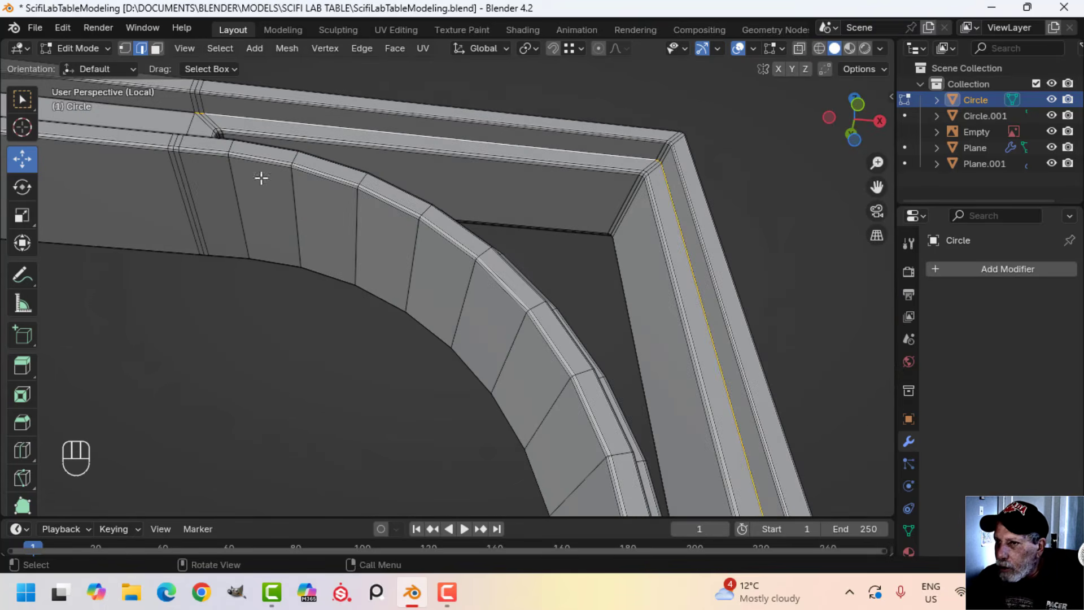
shift+middle_drag(262, 178, 377, 244)
alt+shift+click(382, 185)
scroll(350, 212, down, 4)
shift+middle_drag(111, 229, 576, 294)
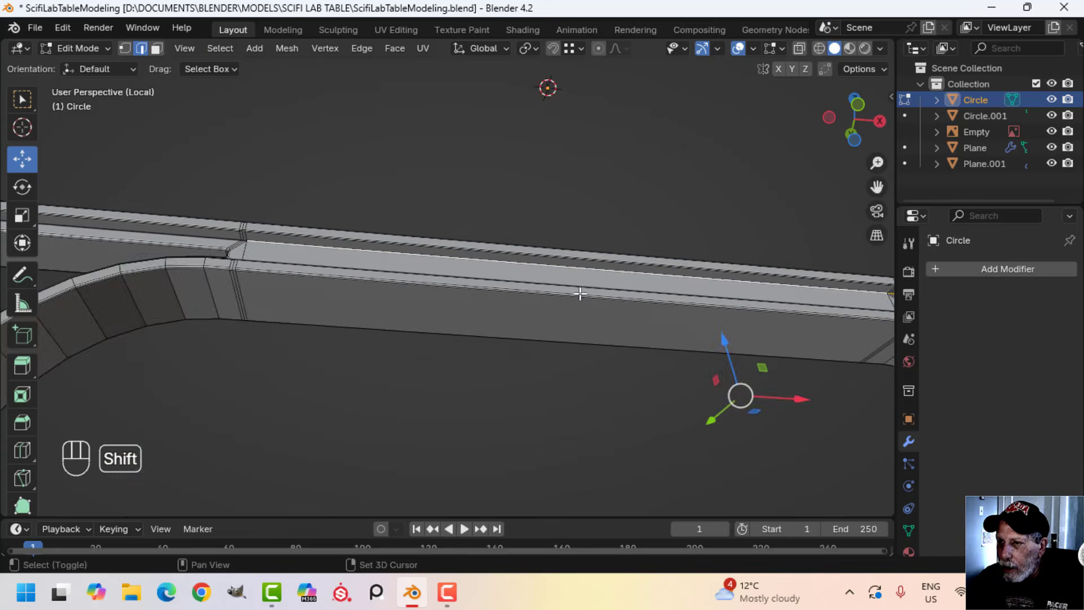
shift+middle_drag(205, 296, 429, 316)
scroll(418, 294, up, 3)
alt+shift+click(408, 269)
scroll(395, 277, down, 4)
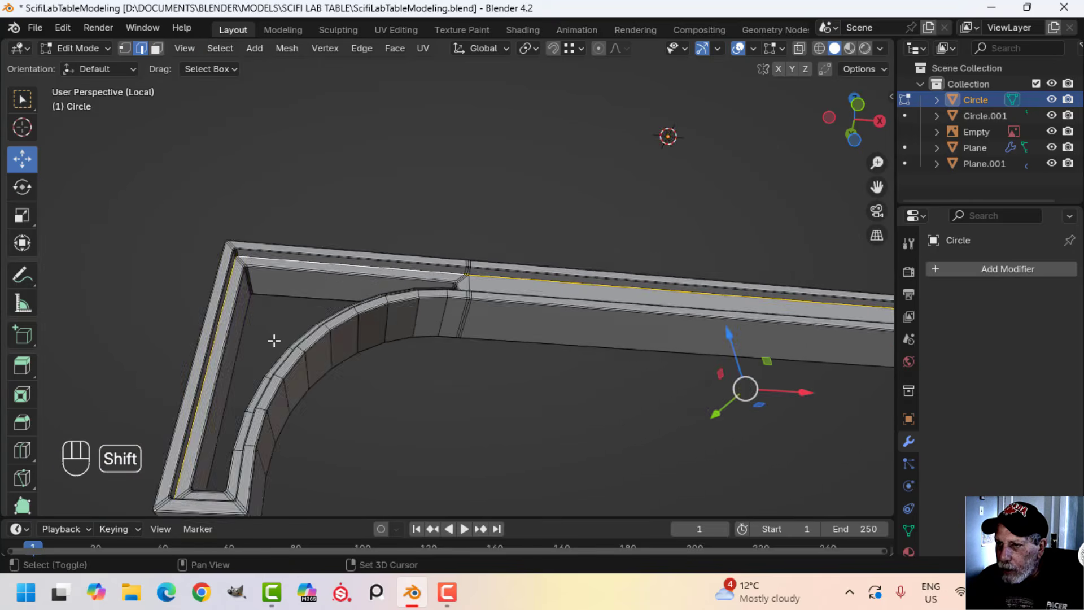
Add the front rim's lower inside-corner edges along the beam and around both curved brackets to the selection
shift+middle_drag(273, 341, 406, 311)
middle_drag(407, 310, 431, 282)
middle_drag(431, 282, 384, 289)
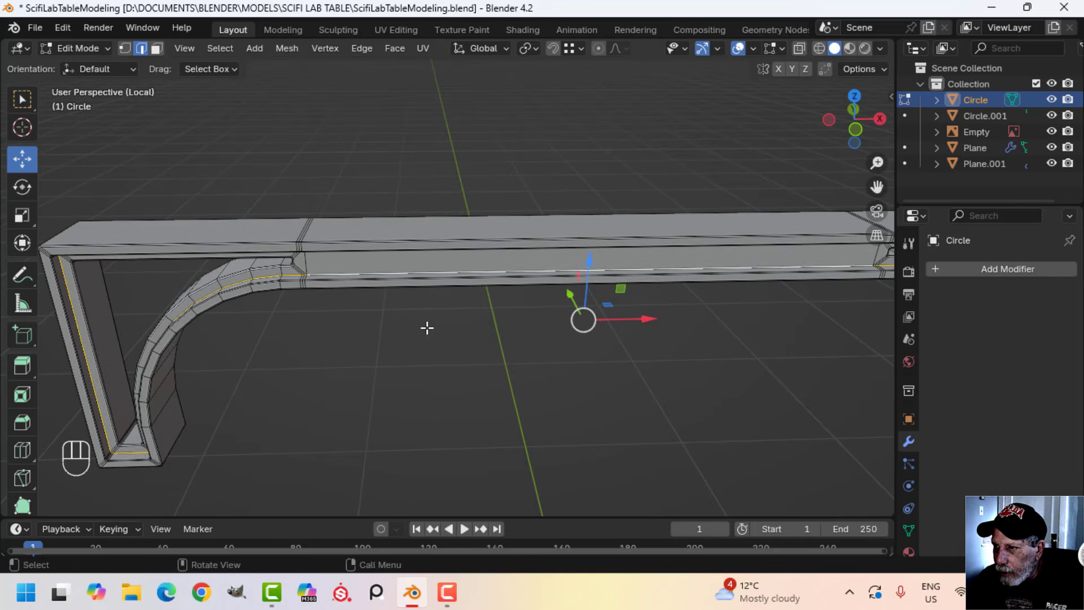
scroll(427, 328, down, 4)
shift+middle_drag(556, 323, 321, 300)
middle_drag(517, 323, 466, 274)
Bevel the selected inside-corner rim edges with two segments and an offset of about 0.005 m
scroll(429, 280, up, 3)
shift+middle_drag(395, 286, 603, 401)
scroll(533, 382, up, 3)
mouse_move(532, 382)
shift+middle_down()
mouse_move(564, 404)
mouse_move(558, 453)
mouse_move(535, 462)
mouse_move(521, 374)
shift+middle_up()
scroll(535, 461, up, 2)
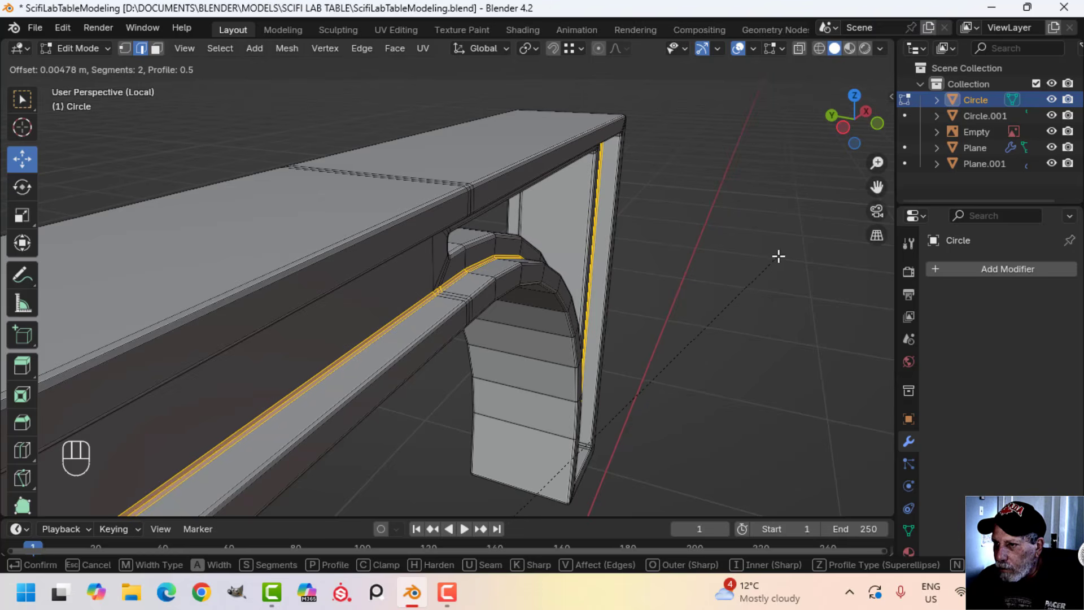
click(758, 277)
Examine the bevelled rim along the crossbeam and brackets in Object Mode with nothing selected
middle_drag(661, 348, 458, 358)
scroll(565, 395, down, 2)
shift+middle_drag(625, 412, 585, 223)
middle_drag(582, 321, 481, 344)
key(Tab)
scroll(663, 340, up, 2)
key(alt+a)
scroll(662, 338, down, 2)
Dissolve the extra vertical edges crossing the recessed panels where the beam meets one bracket
key(Tab)
scroll(456, 285, up, 2)
scroll(455, 285, up, 2)
key(alt+a)
scroll(469, 294, up, 3)
key(2)
scroll(479, 286, down, 3)
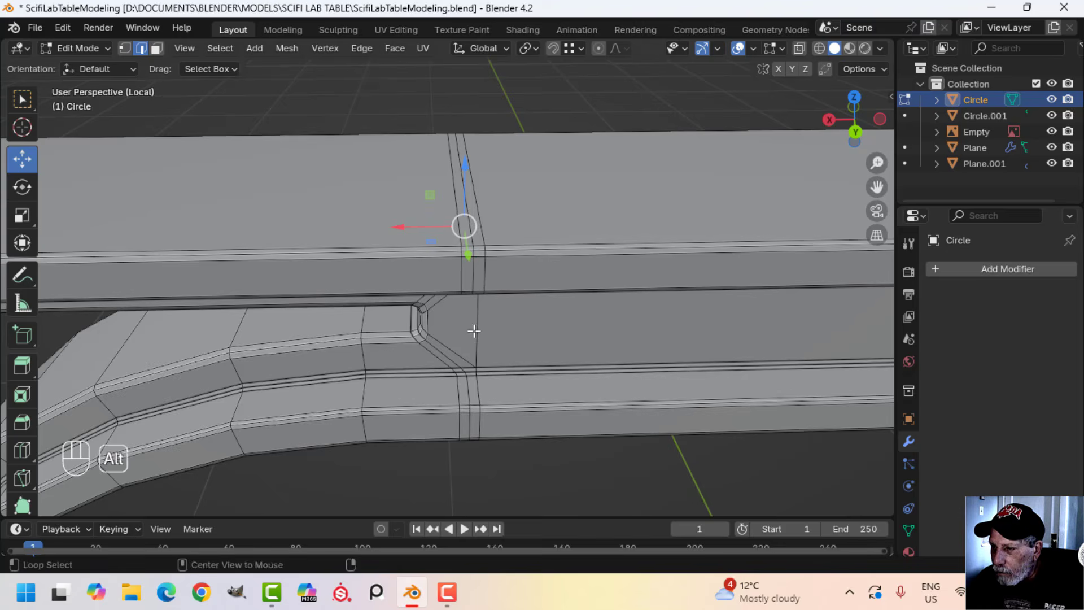
key(x)
click(496, 321)
middle_drag(552, 322, 373, 294)
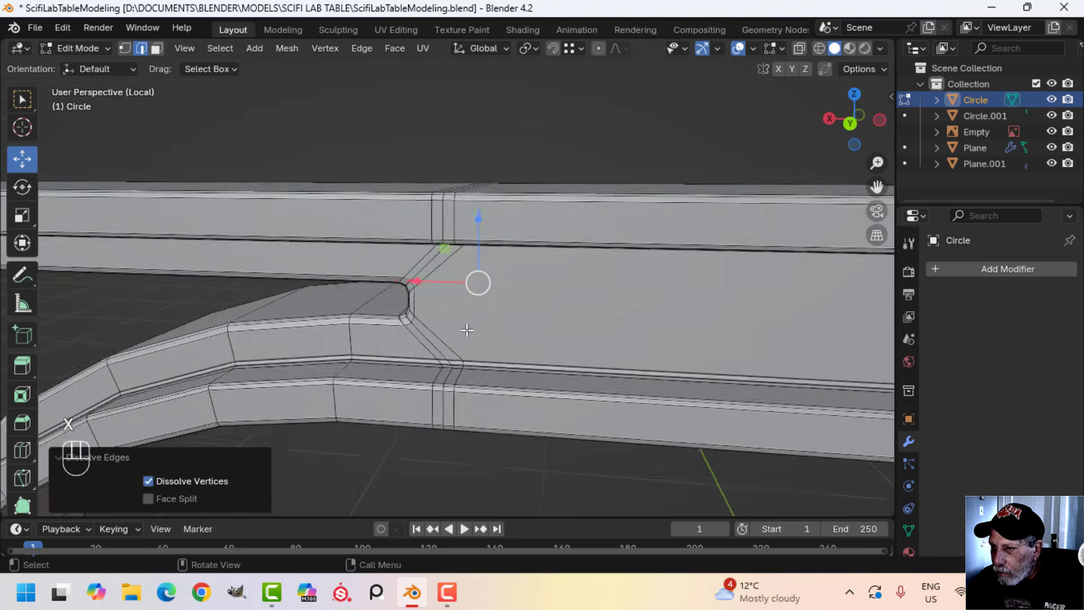
scroll(467, 330, up, 2)
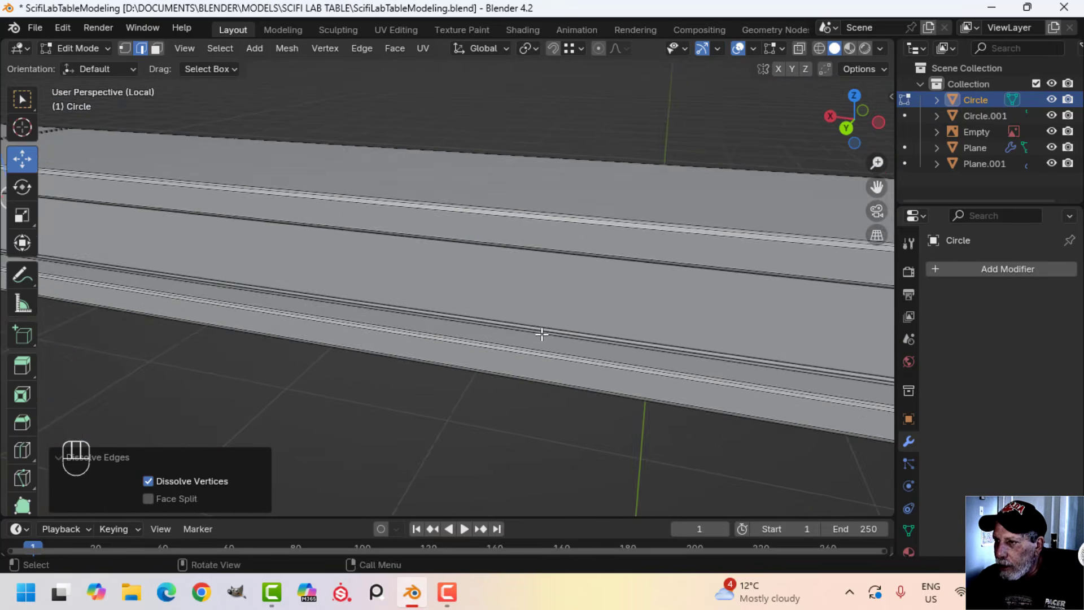
Dissolve the matching vertical edges across the recessed panels at the beam's other bracket junction
scroll(545, 333, down, 3)
shift+middle_drag(624, 322, 407, 260)
key(alt+a)
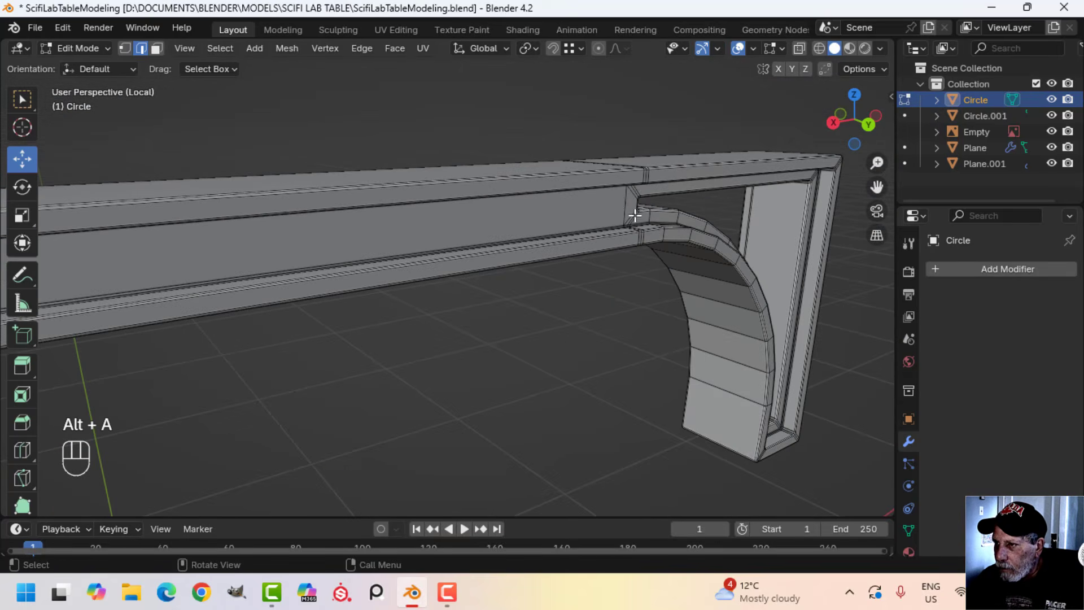
middle_drag(623, 210, 655, 298)
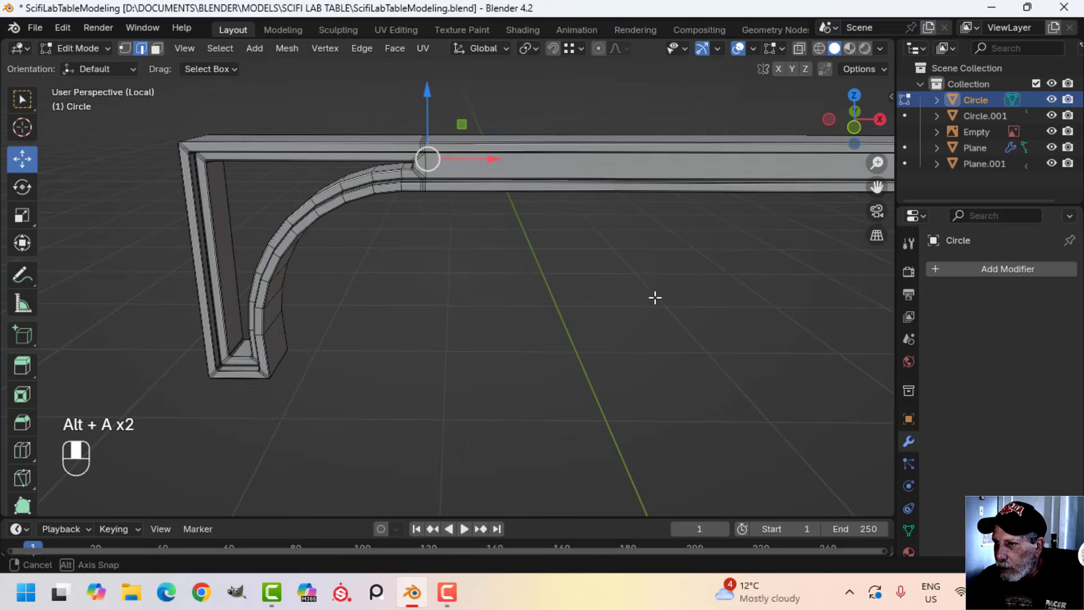
shift+middle_drag(426, 164, 476, 239)
key(x)
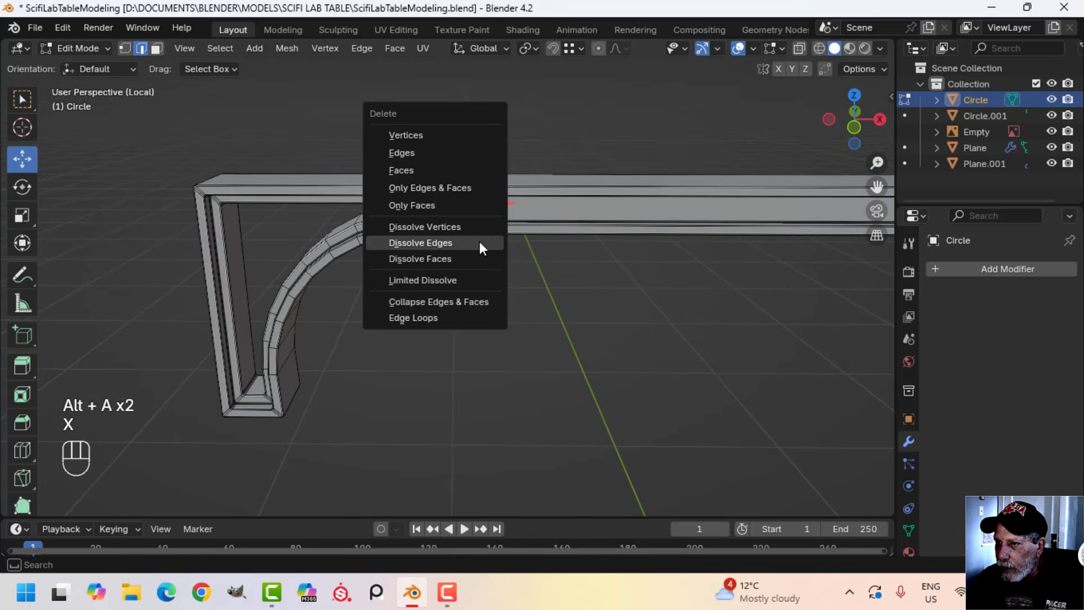
click(474, 239)
Return to Object Mode and apply Shade Smooth to the crossbeam
key(Tab)
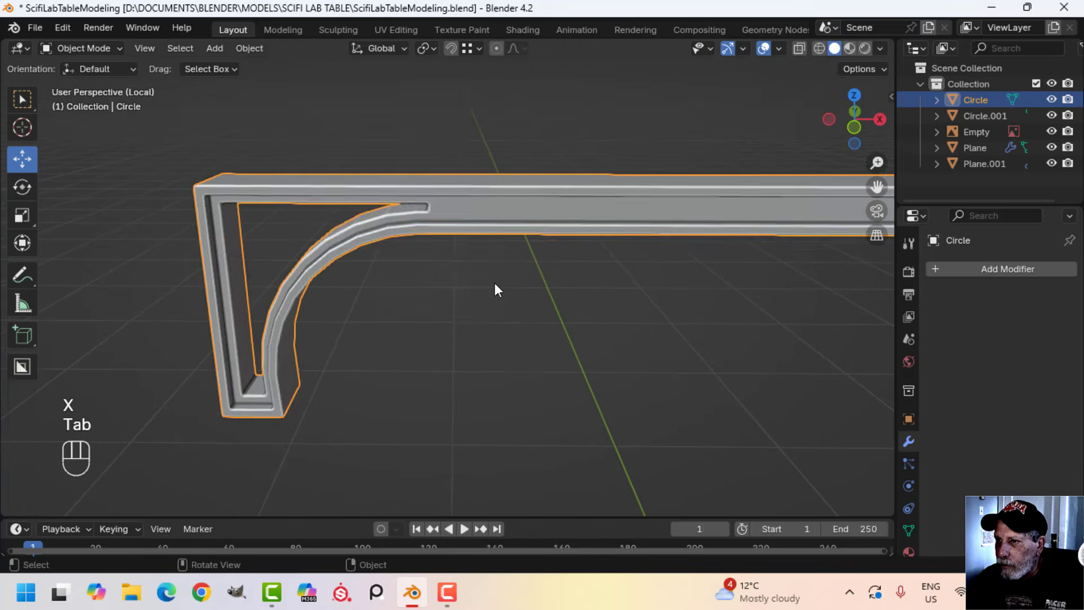
key(alt+a)
middle_drag(497, 290, 536, 296)
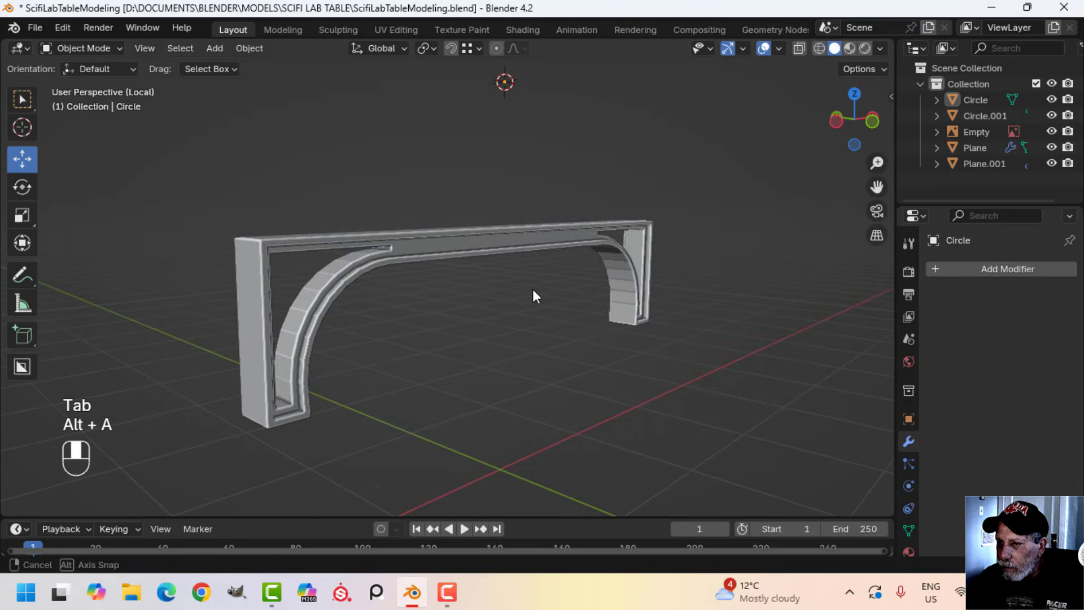
click(331, 283)
right_click(330, 283)
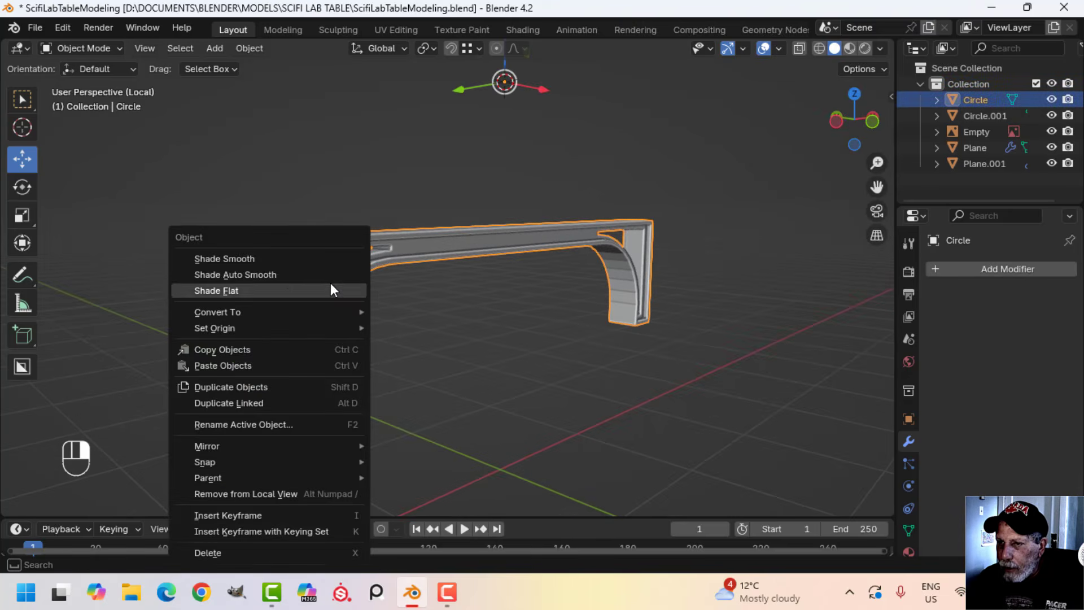
click(291, 257)
middle_drag(476, 307, 699, 320)
key(alt+a)
Leave local view to bring back the whole table and select the crossbeam
scroll(482, 316, up, 5)
scroll(497, 307, down, 6)
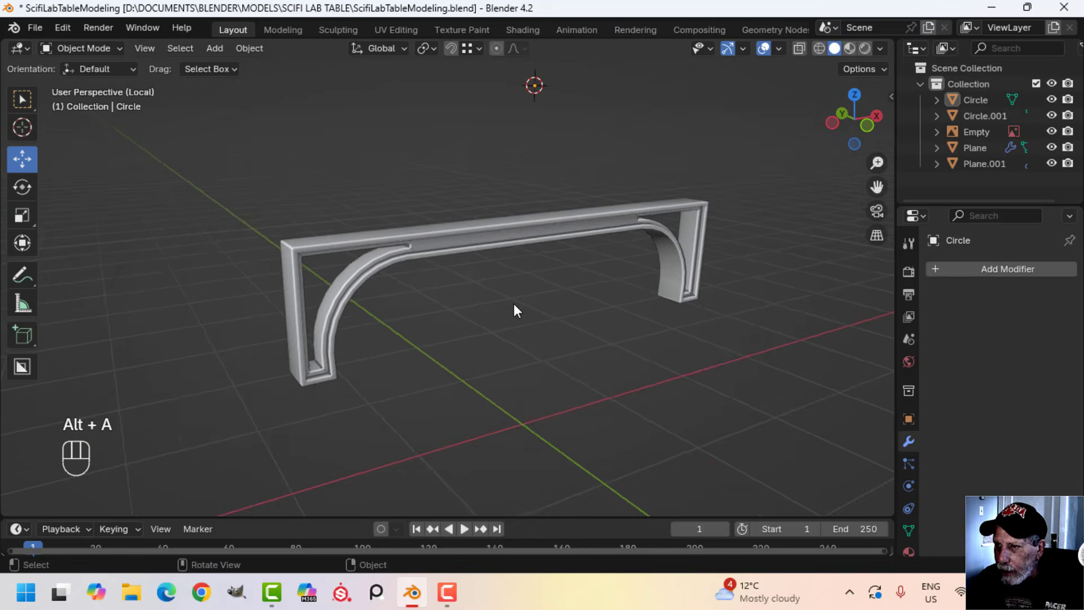
middle_drag(520, 333, 309, 249)
key(slash)
click(317, 239)
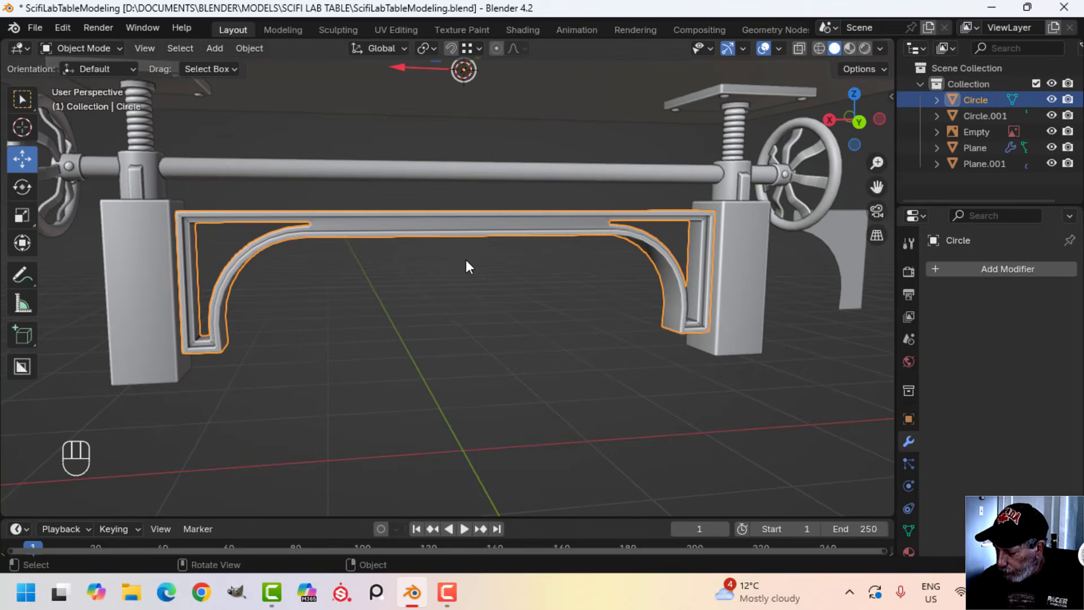
Examine the crossbeam between the table legs in front view with wireframe shading
key(KP_1)
key(z)
key(Escape)
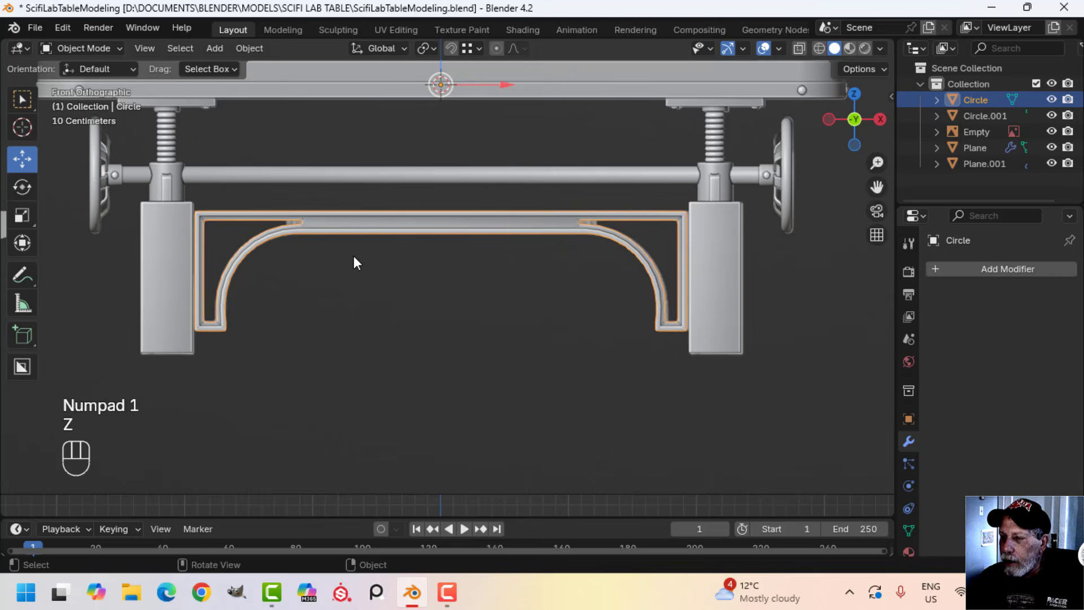
scroll(415, 260, down, 3)
key(z)
click(303, 263)
scroll(378, 287, up, 3)
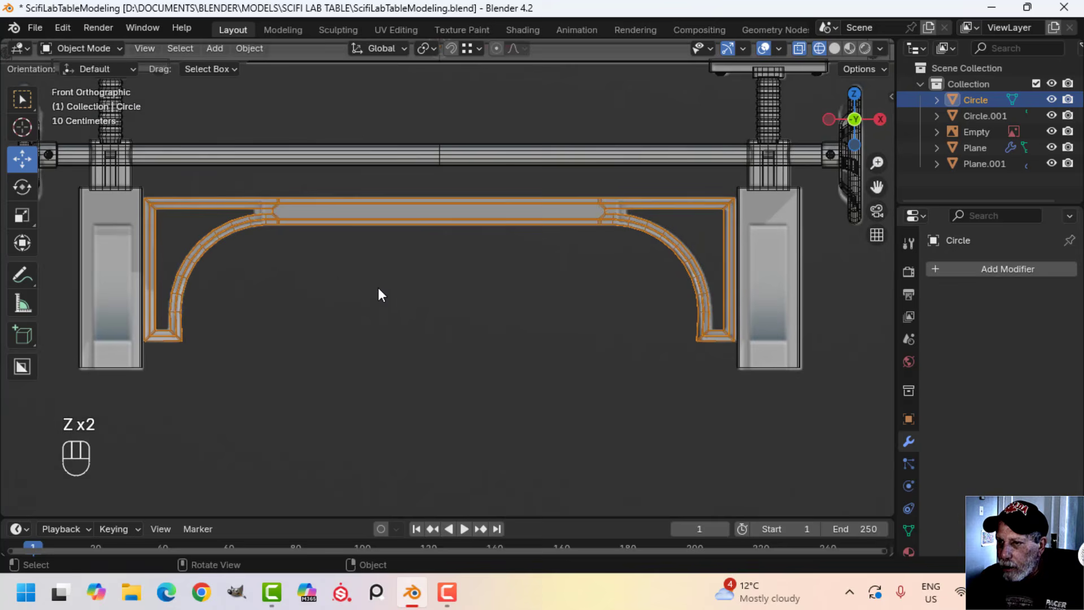
shift+middle_drag(338, 261, 406, 270)
Restore solid shading and inspect the bracket curve and its junction with the beam up close
key(z)
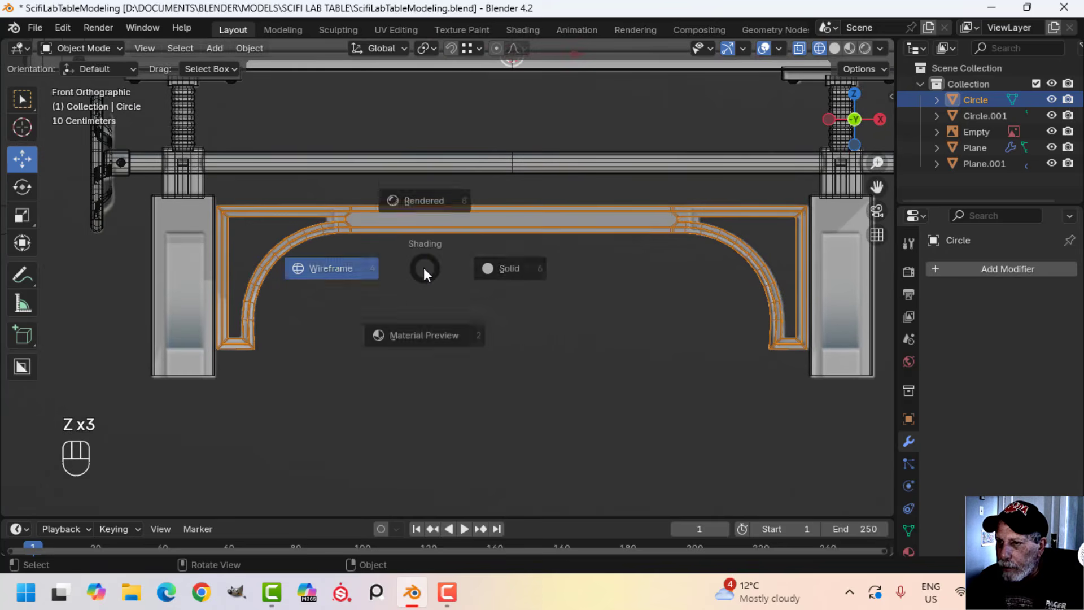
click(546, 267)
scroll(539, 294, up, 2)
shift+middle_drag(539, 294, 550, 324)
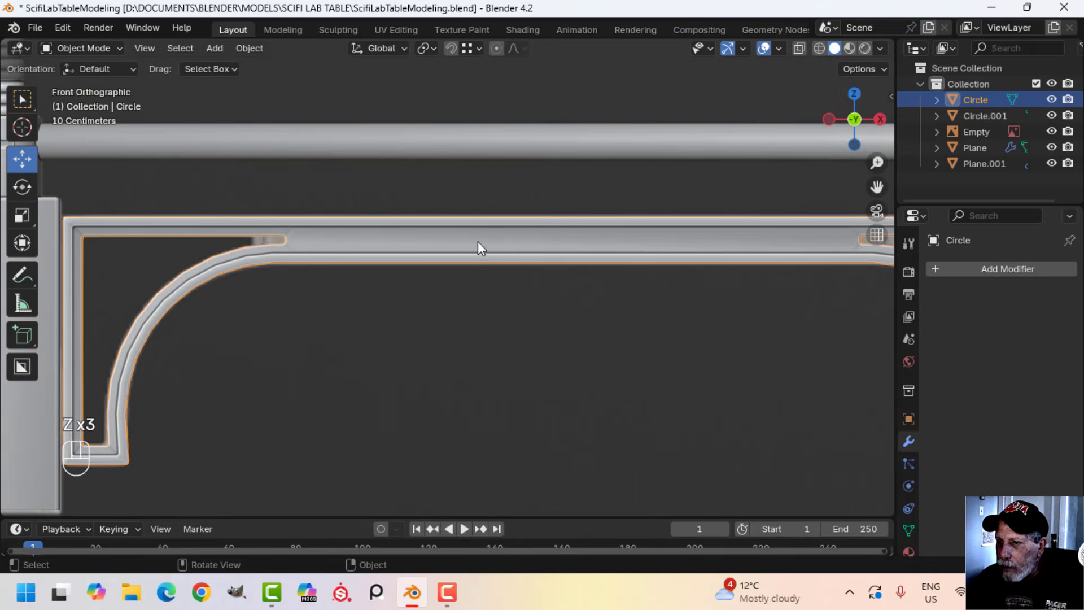
scroll(320, 251, up, 3)
shift+middle_drag(321, 251, 470, 279)
scroll(470, 279, down, 2)
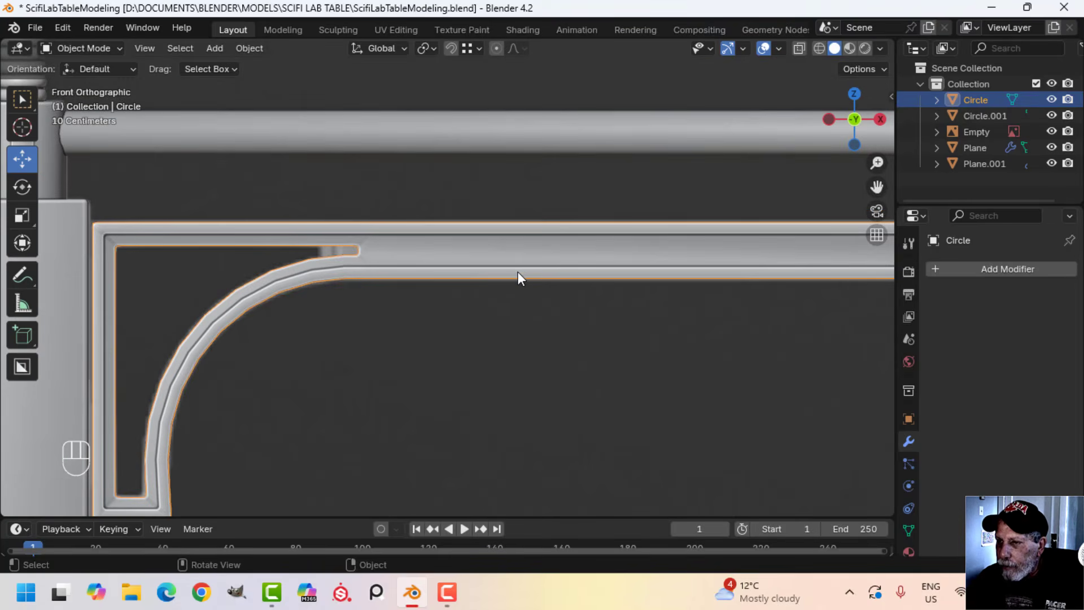
Examine the crossbeam's mesh and both curved brackets in Edit Mode, from the front and in perspective
key(Tab)
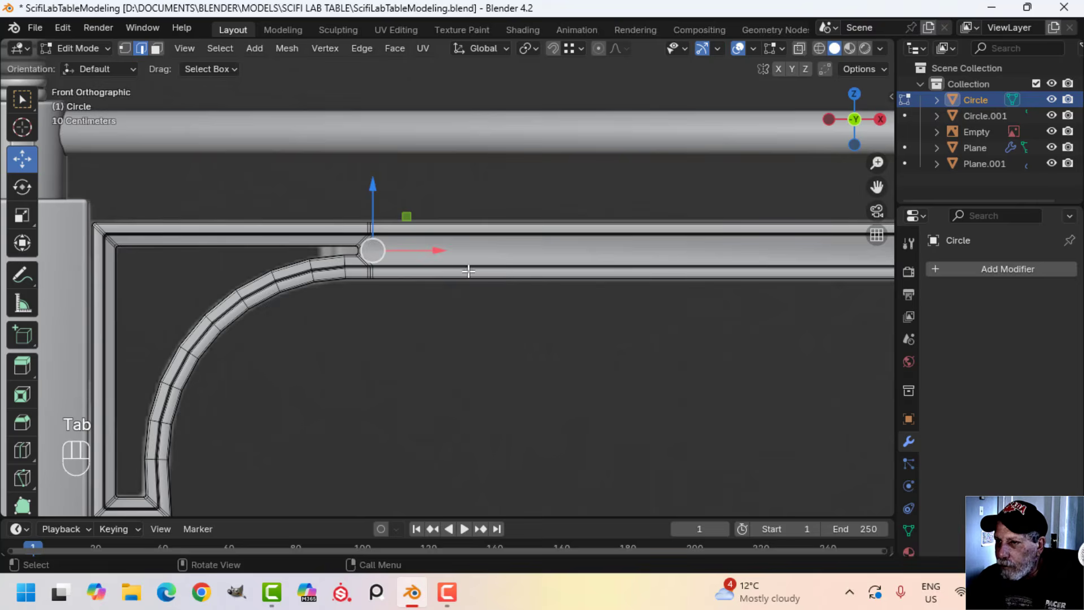
key(alt+a)
scroll(419, 273, up, 2)
shift+middle_drag(418, 274, 319, 288)
scroll(414, 279, down, 5)
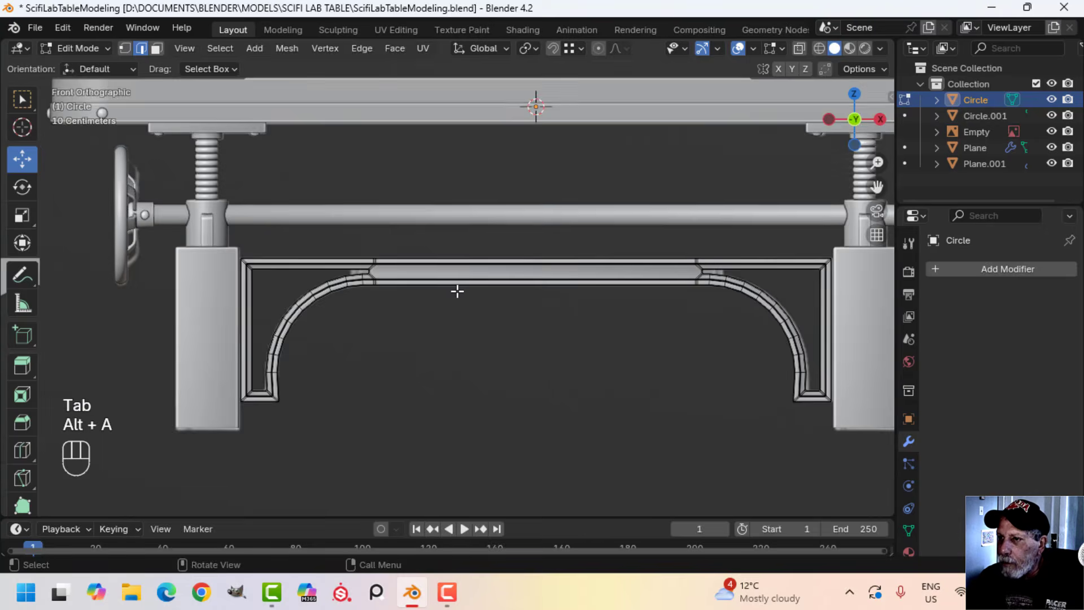
shift+middle_drag(441, 224, 440, 174)
scroll(435, 269, up, 4)
shift+middle_drag(387, 274, 477, 310)
scroll(417, 317, up, 3)
scroll(460, 283, down, 6)
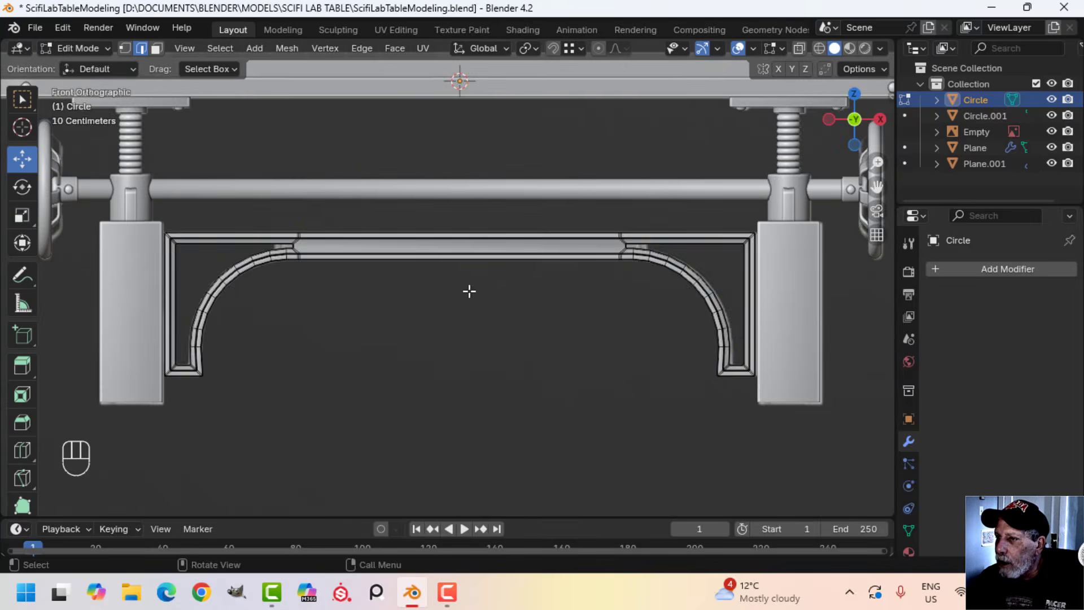
scroll(469, 293, up, 5)
key(a)
key(alt+a)
middle_drag(550, 281, 451, 291)
scroll(496, 300, down, 3)
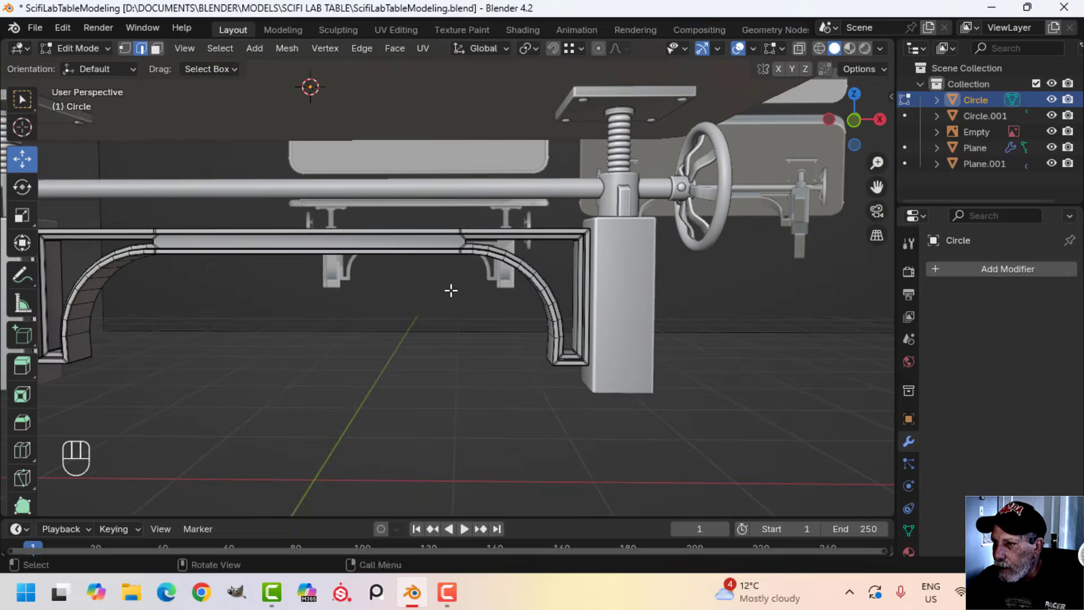
Duplicate the inner vertical face of the bracket's end post, move it about 2.3 m across to mid-beam, and separate it into its own object
scroll(452, 290, up, 1)
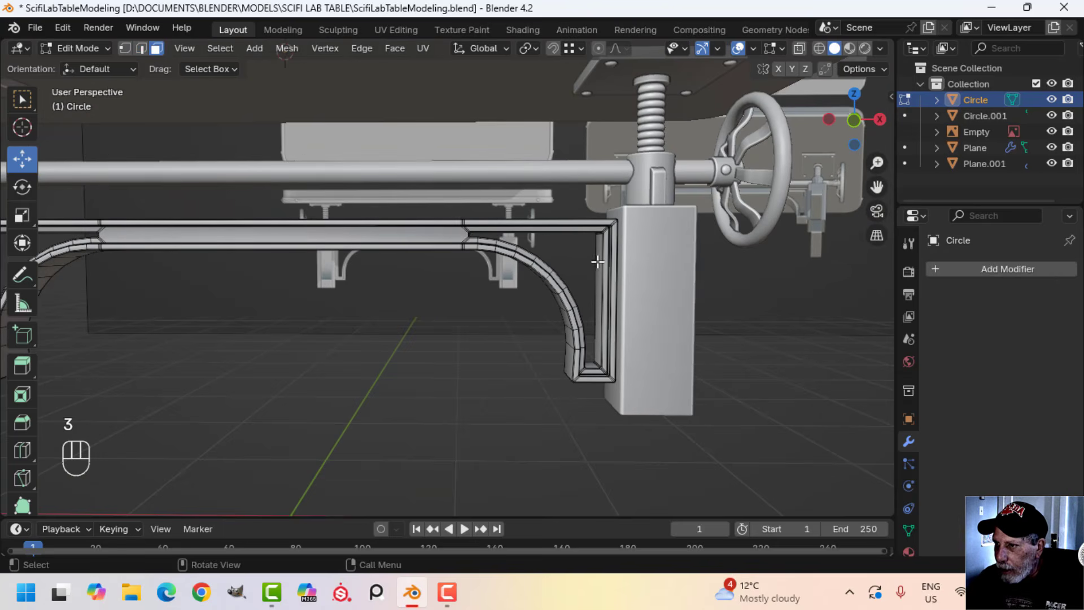
mouse_move(613, 281)
middle_down()
mouse_move(656, 281)
mouse_move(615, 283)
middle_up()
key(KP_1)
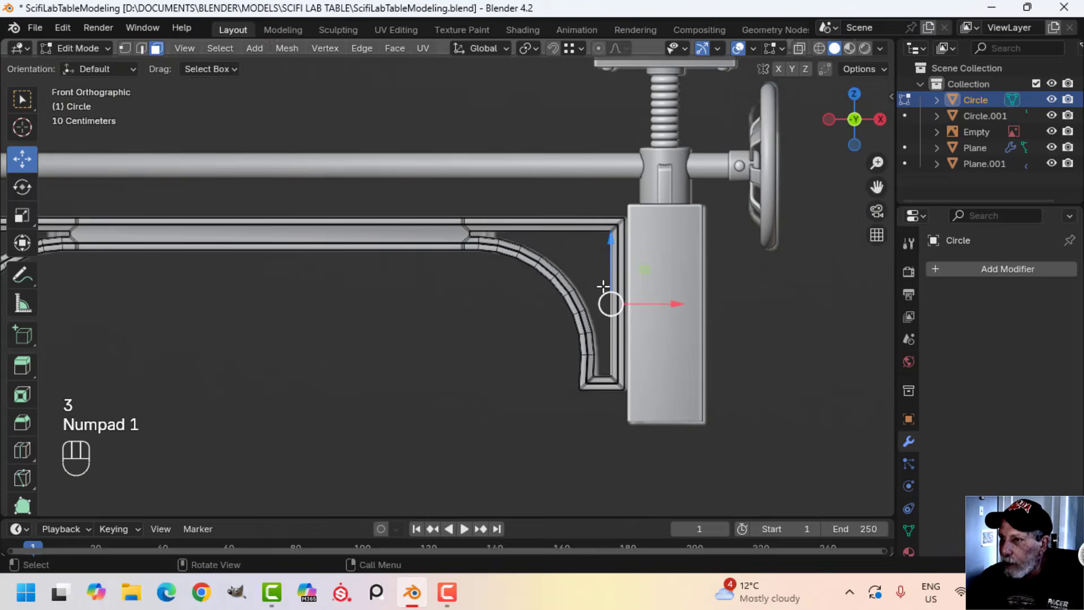
scroll(527, 288, down, 4)
shift+middle_drag(528, 290, 603, 300)
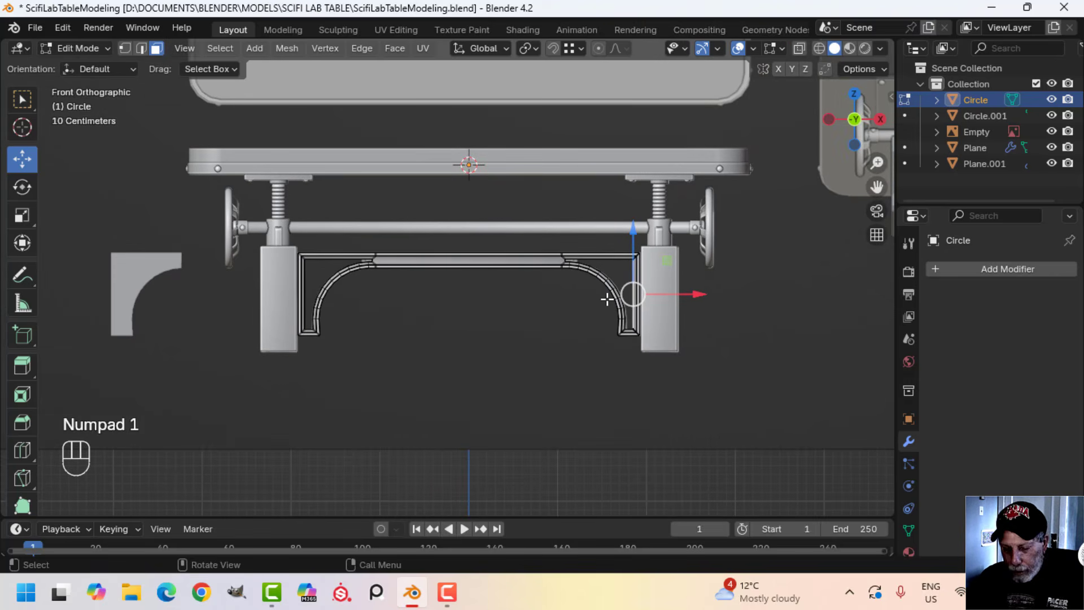
key(shift+d)
key(g)
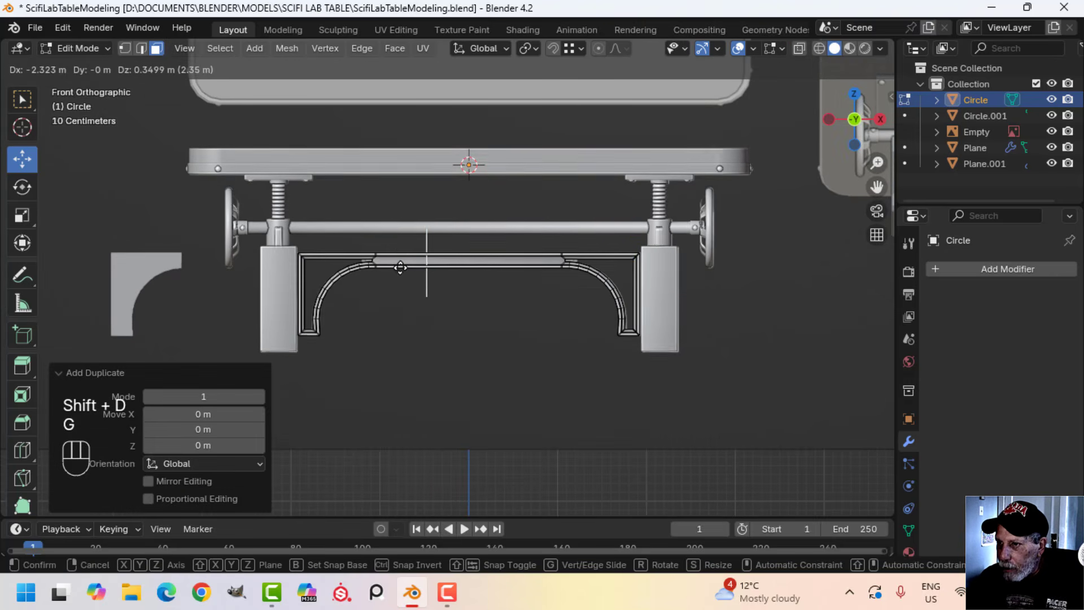
click(400, 267)
click(519, 268)
key(Tab)
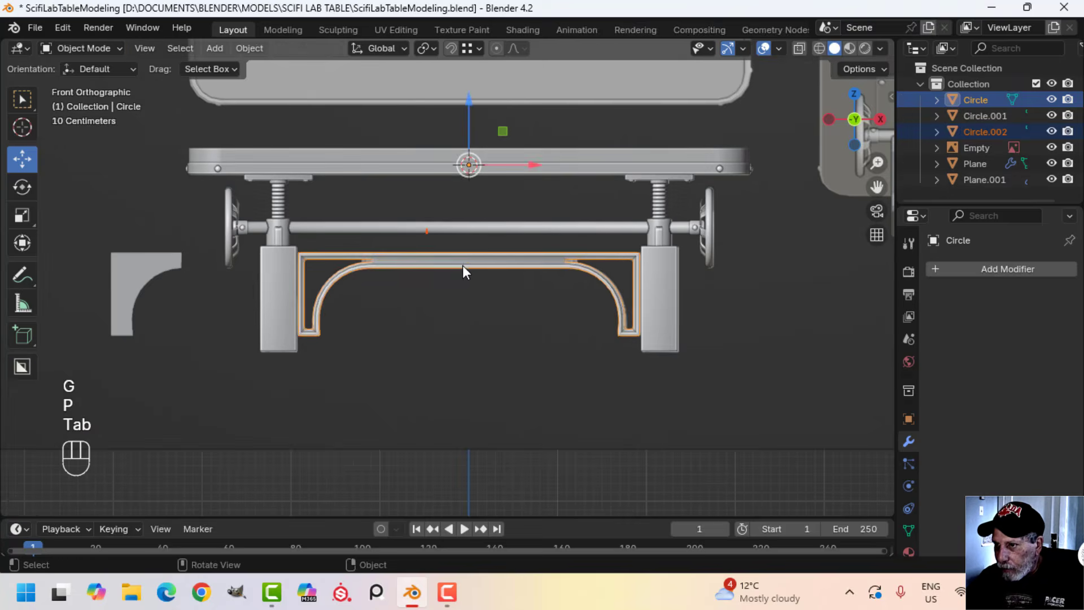
Select the separated face strip and scale its whole mesh along Y by about 1.5
middle_drag(464, 271, 570, 282)
click(479, 238)
key(Tab)
key(a)
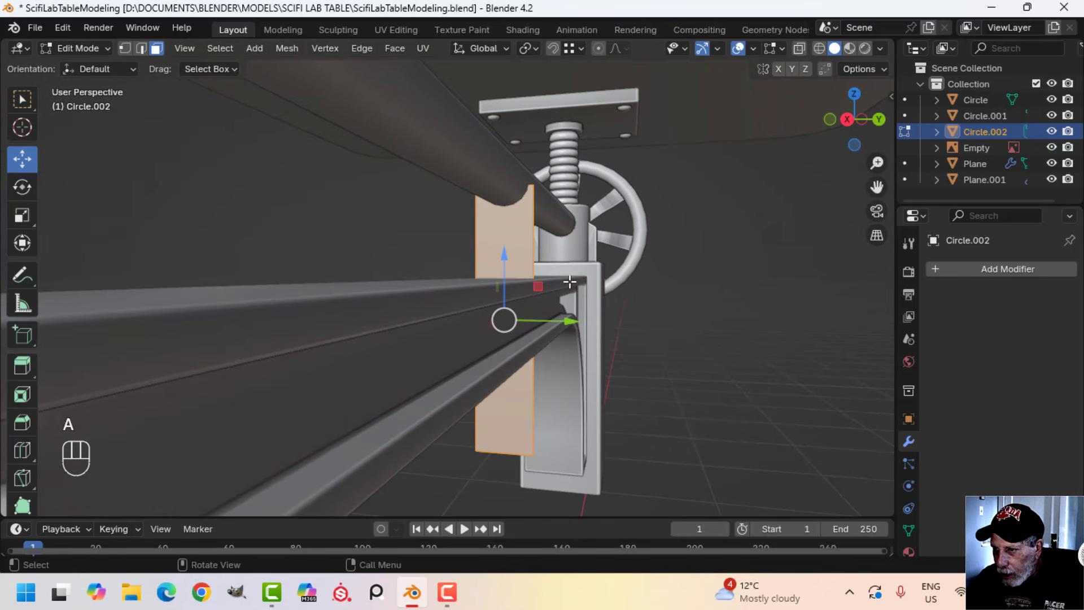
key(s)
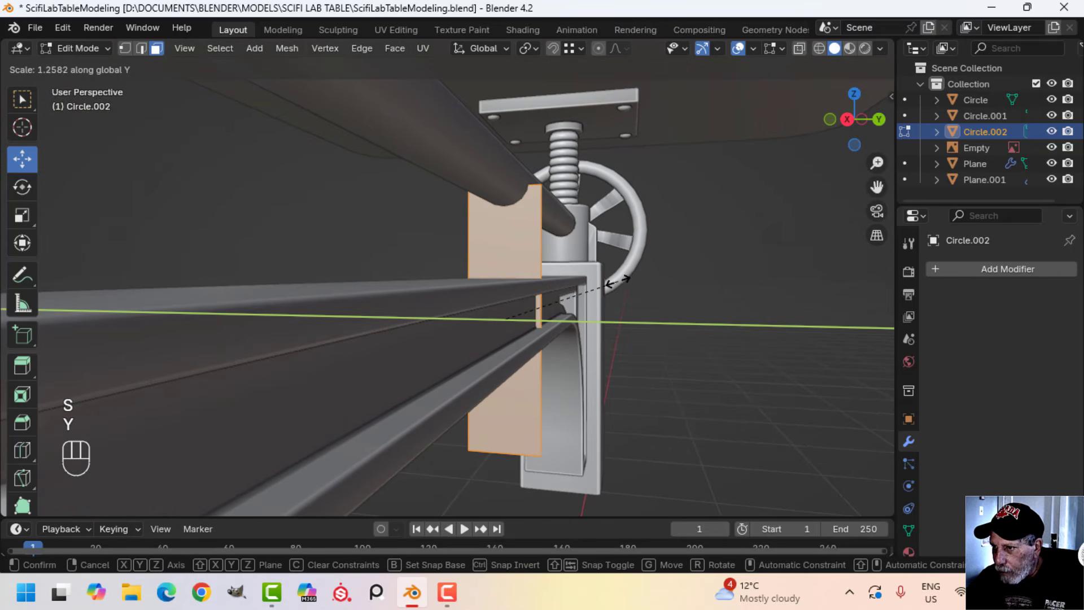
click(642, 280)
middle_drag(642, 280, 485, 332)
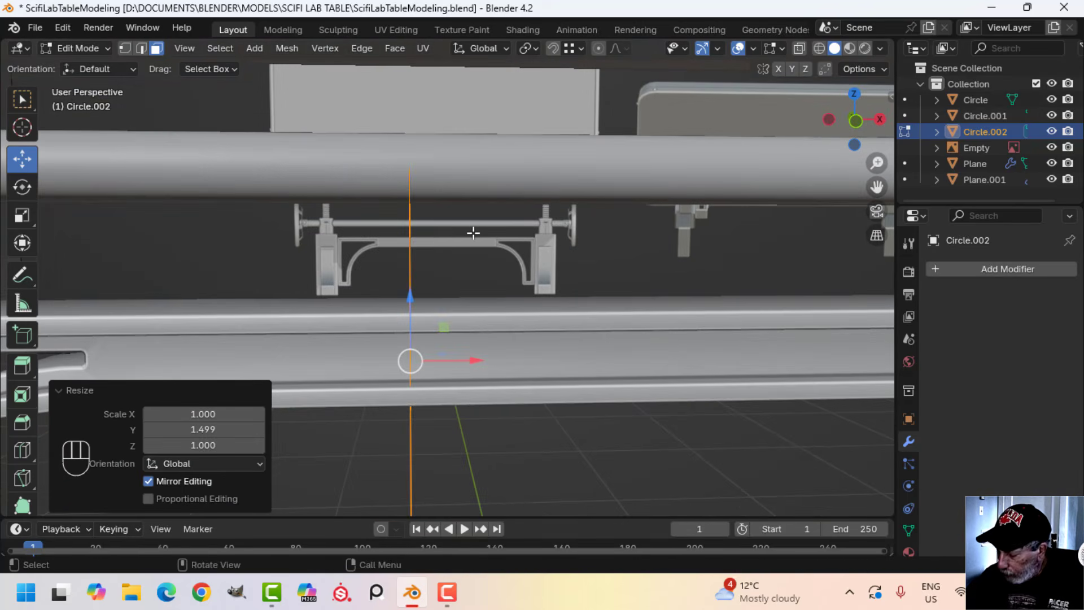
In front wireframe view, lower the strip's top vertices and raise its bottom vertices to fit the height of the crossbeam
key(KP_1)
key(z)
click(334, 226)
key(alt+a)
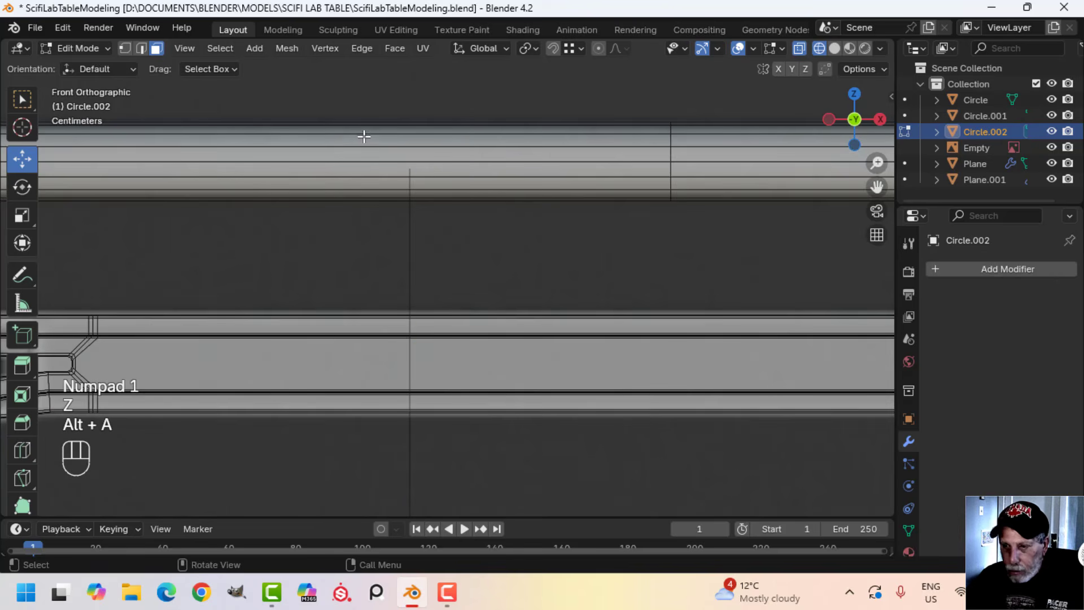
middle_drag(502, 209, 547, 210)
key(KP_1)
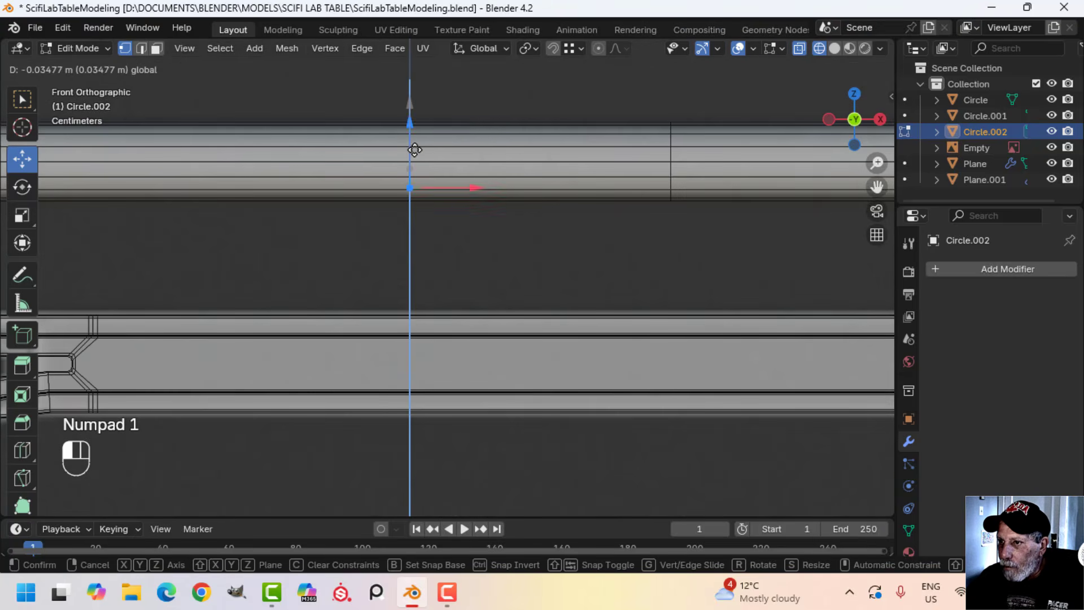
drag(414, 265, 415, 267)
mouse_move(415, 267)
middle_down()
mouse_move(578, 243)
mouse_move(496, 279)
mouse_move(403, 250)
middle_up()
drag(263, 243, 468, 311)
key(KP_1)
drag(384, 202, 384, 177)
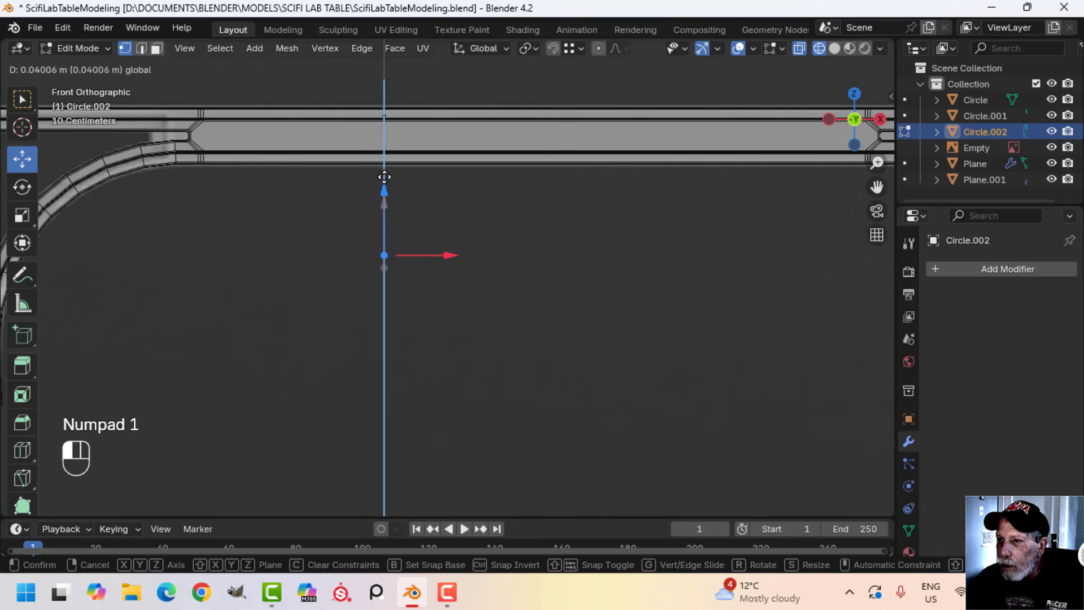
drag(404, 97, 405, 98)
Extrude the whole strip about 0.03 m along X into a thin block
middle_drag(445, 153, 478, 222)
key(a)
key(KP_1)
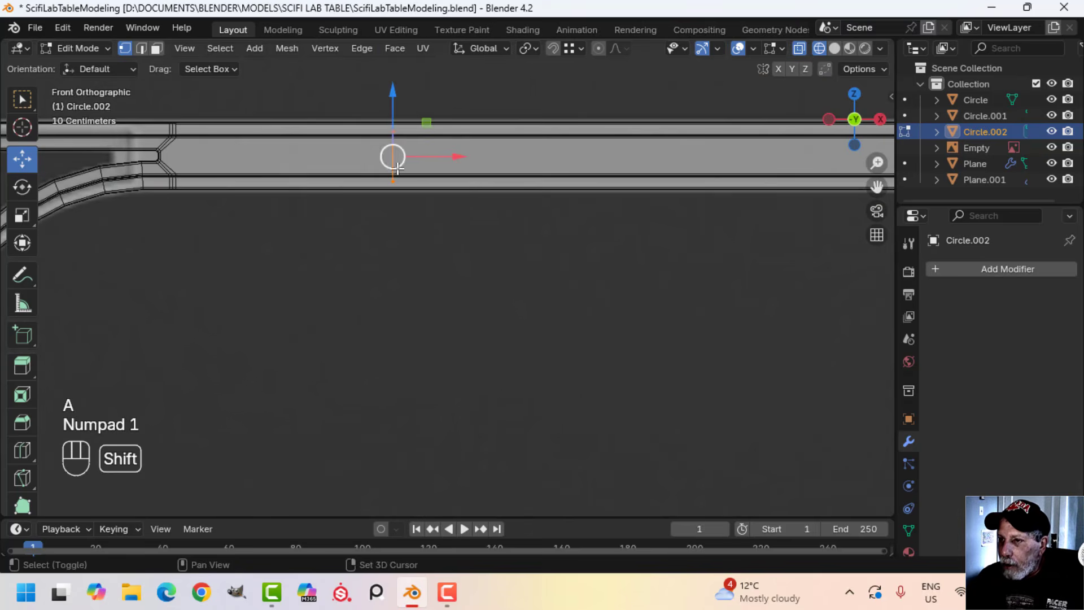
shift+middle_drag(397, 168, 428, 224)
key(e)
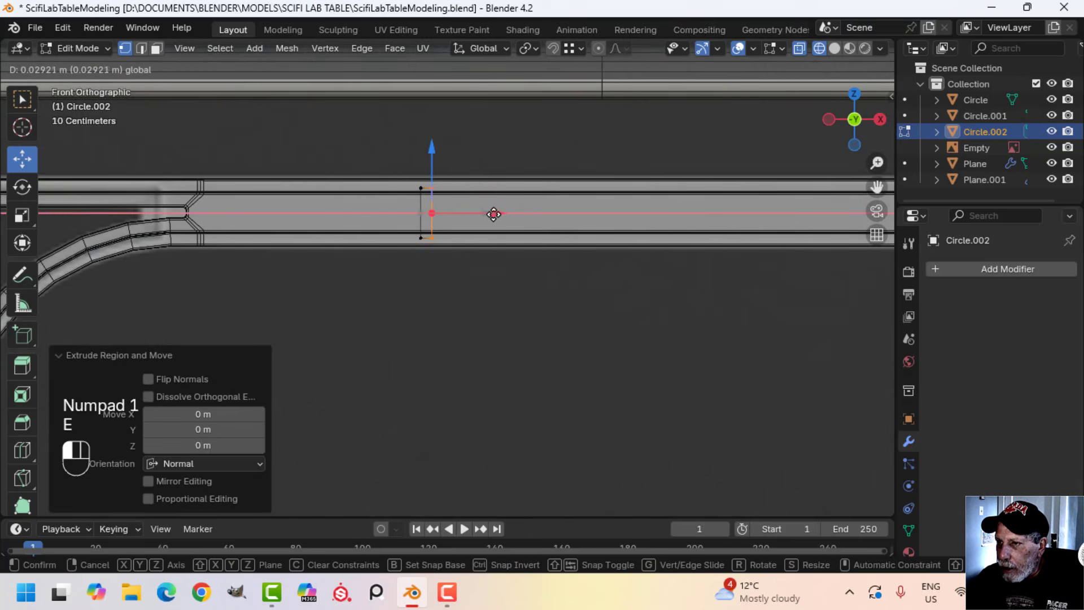
drag(497, 212, 499, 213)
Restore solid shading, check the block against the crossbeam, and isolate it in local view
key(a)
middle_drag(501, 219, 607, 288)
scroll(571, 255, up, 2)
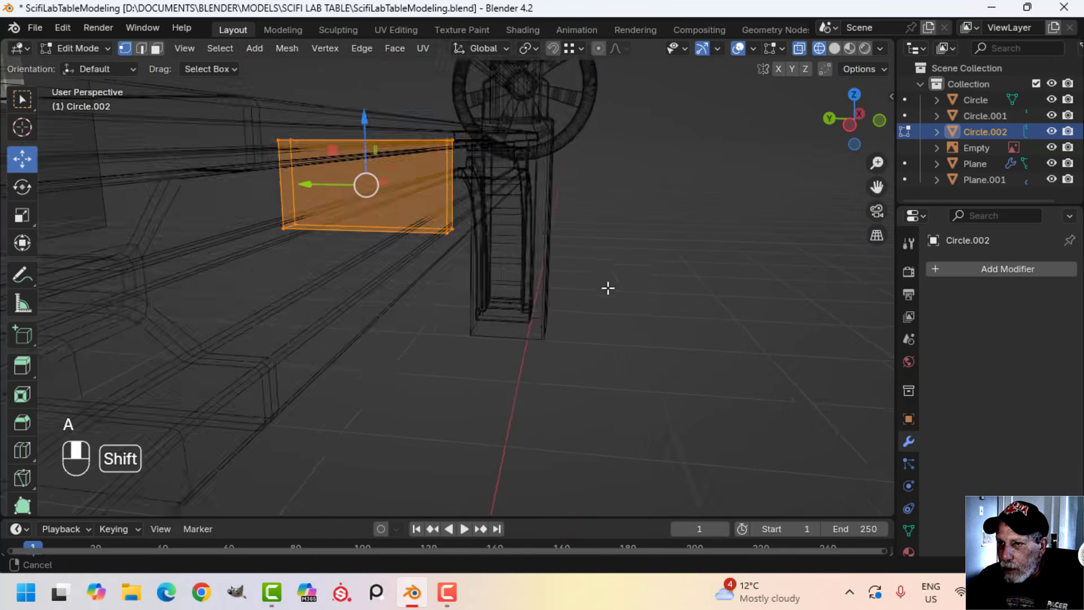
middle_drag(539, 299, 607, 304)
click(703, 308)
mouse_move(686, 305)
middle_down()
mouse_move(548, 280)
mouse_move(570, 300)
mouse_move(758, 281)
mouse_move(618, 283)
mouse_move(637, 281)
middle_up()
key(Tab)
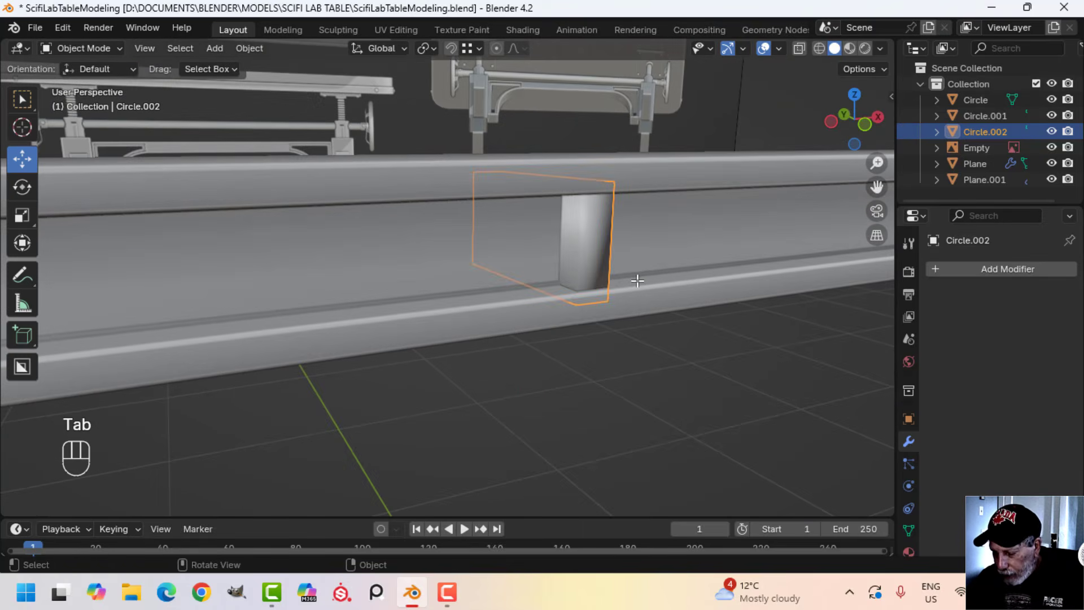
key(slash)
Delete the top and bottom faces of the isolated block
key(Tab)
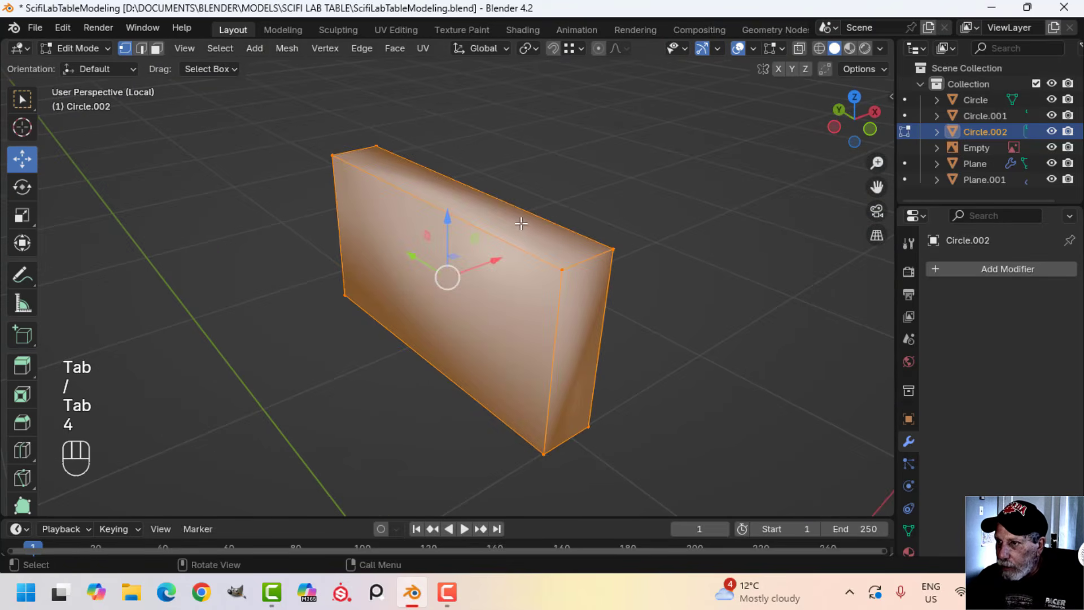
click(522, 224)
middle_drag(511, 336, 508, 172)
click(506, 206)
shift+click(512, 241)
key(x)
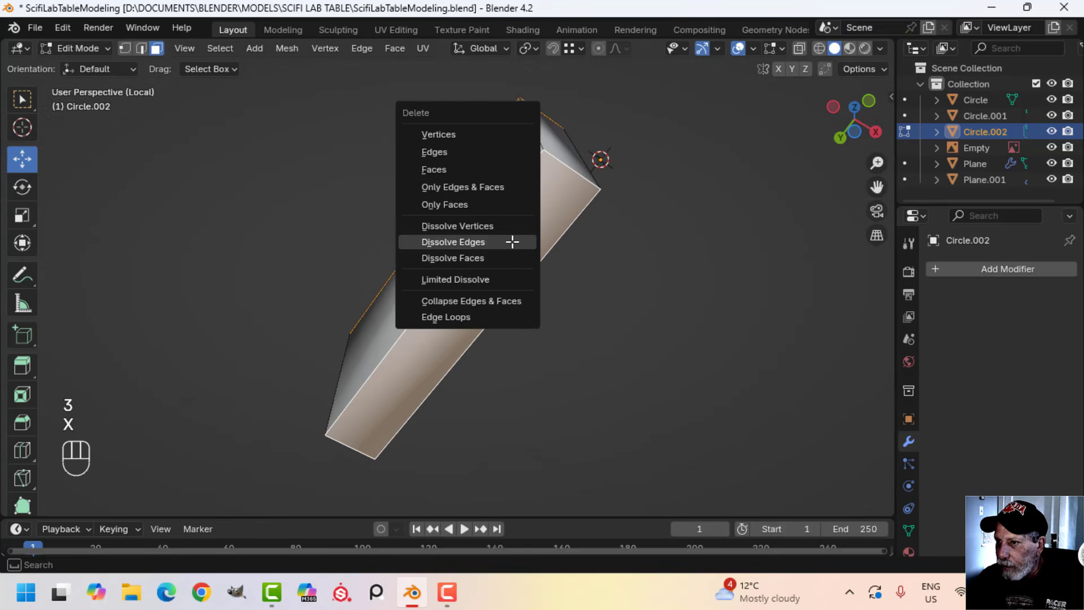
click(479, 169)
Bevel the block's vertical corner edges and return to Object Mode
middle_drag(593, 243, 542, 366)
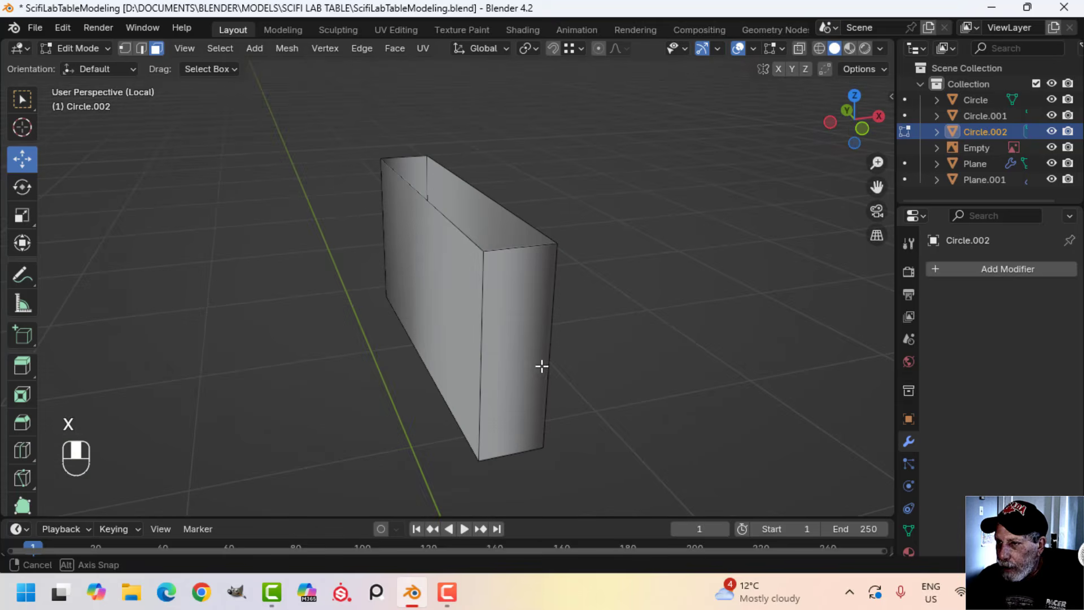
shift+click(557, 296)
middle_drag(561, 297, 409, 341)
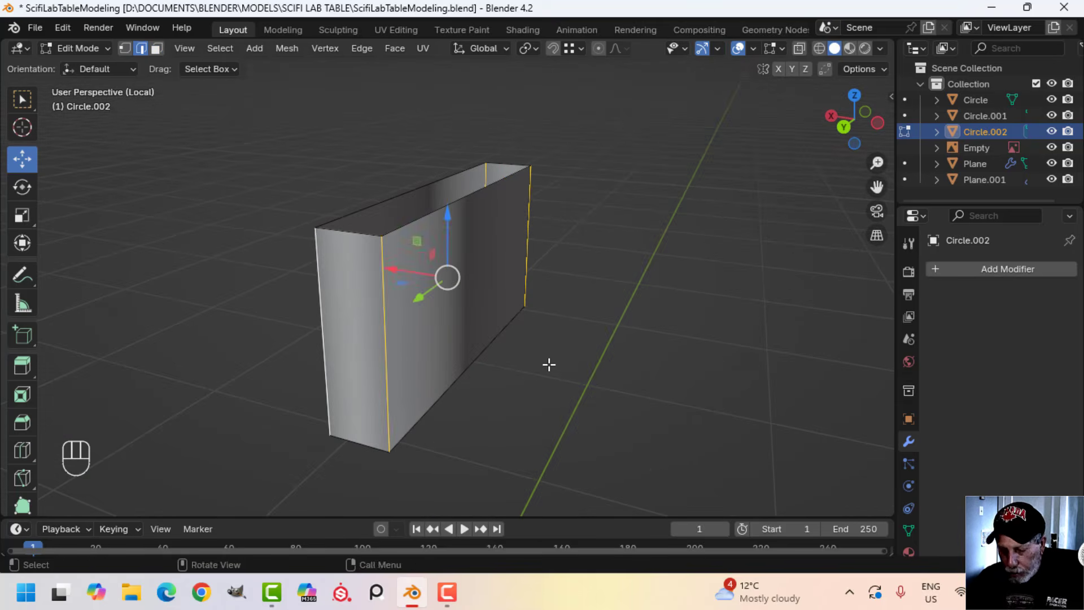
click(611, 370)
key(Tab)
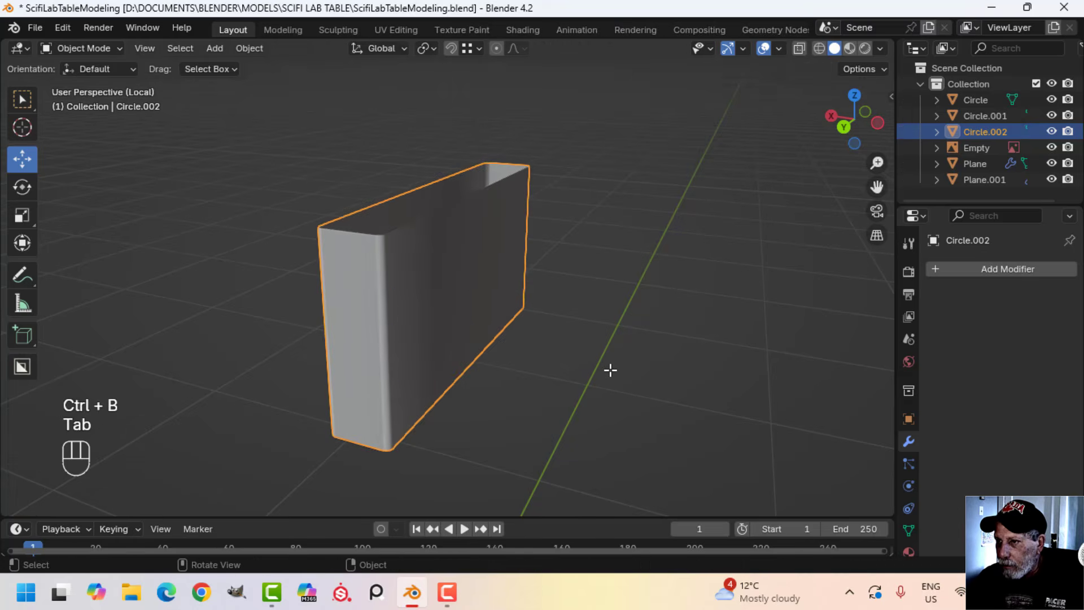
Leave local view and move the block's whole mesh -0.3 m along X on the crossbeam
key(slash)
middle_drag(565, 351, 545, 272)
key(alt+a)
scroll(527, 308, down, 6)
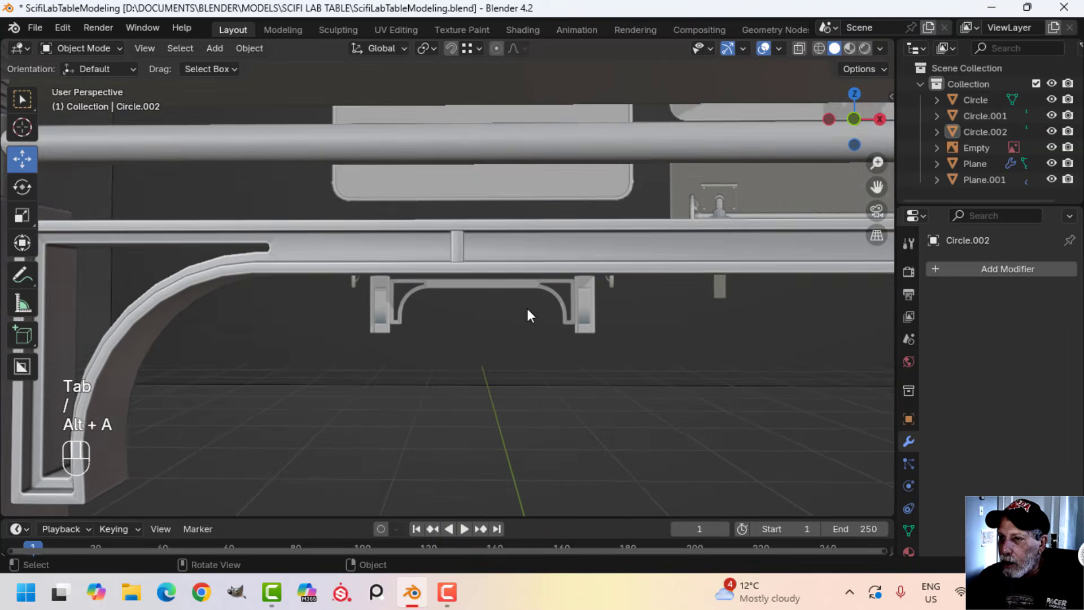
shift+middle_drag(527, 308, 526, 341)
key(Tab)
key(a)
scroll(542, 337, down, 4)
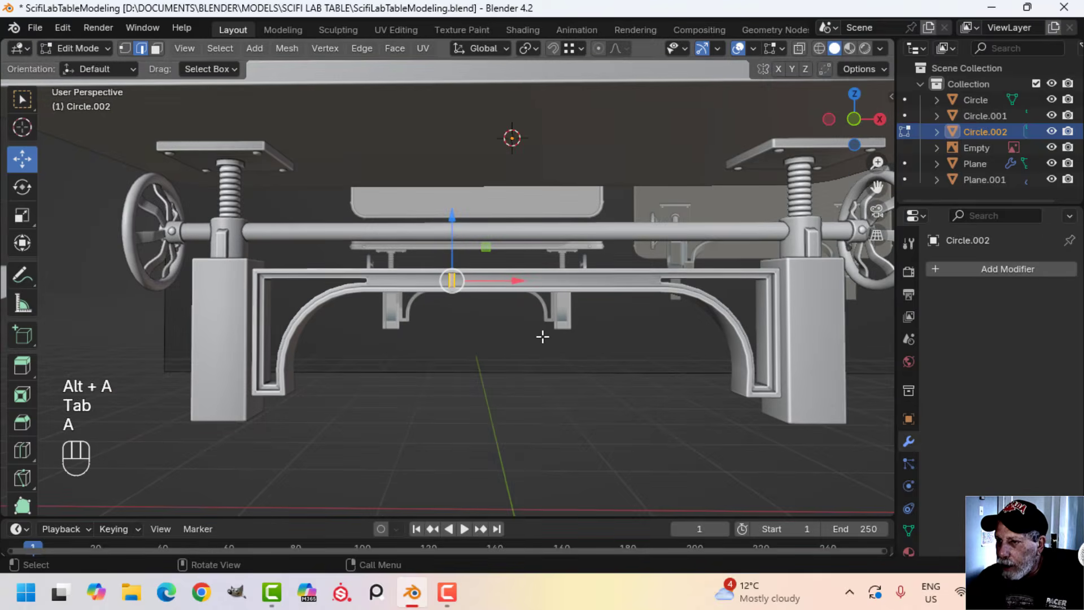
scroll(521, 332, up, 2)
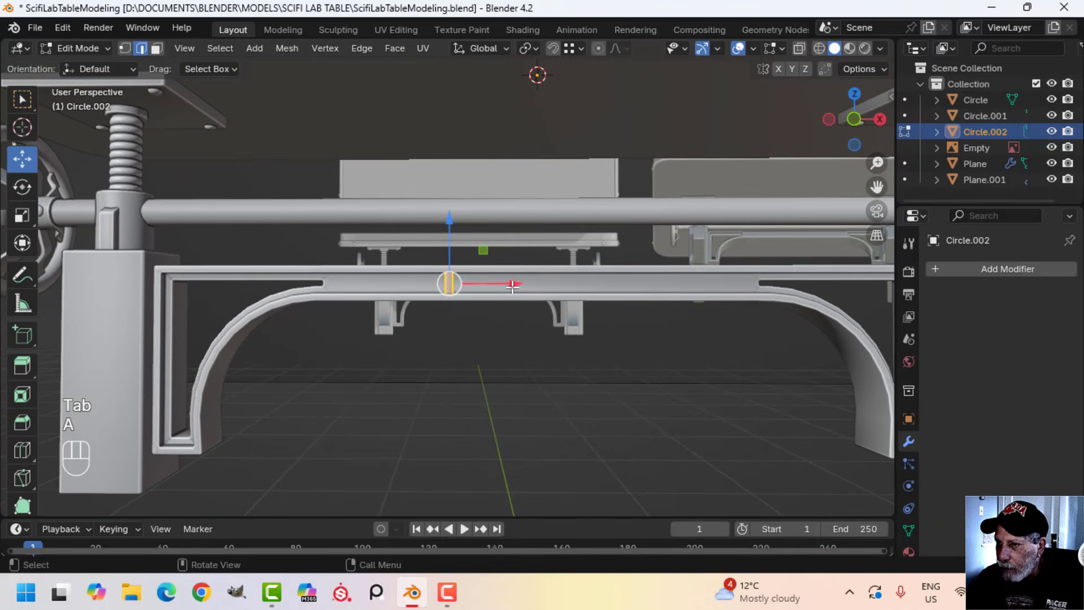
drag(512, 286, 453, 284)
key(KP_1)
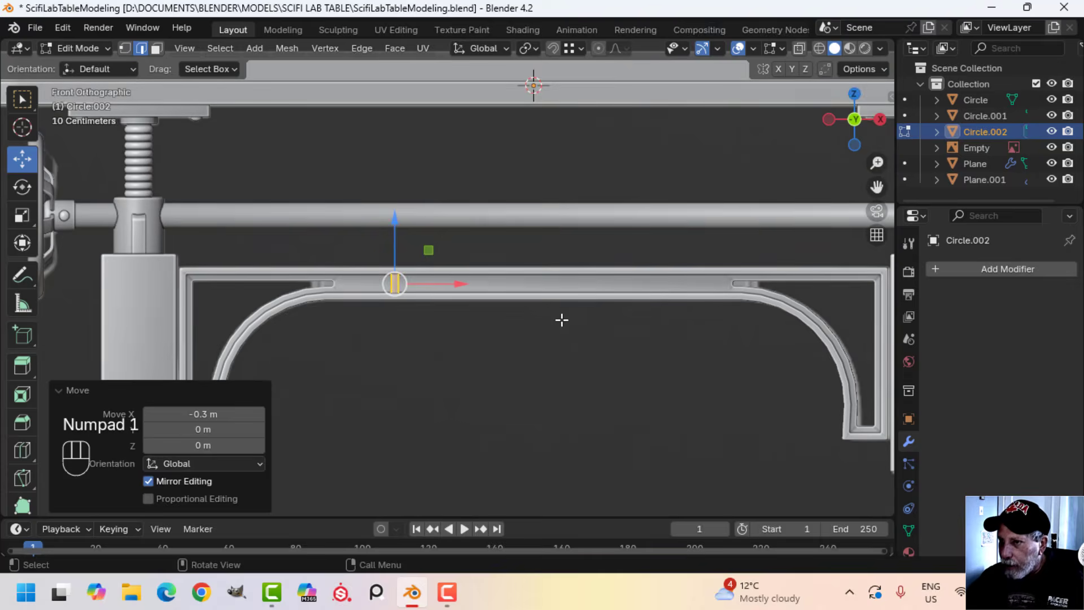
Add a Mirror modifier on the X axis to repeat the divider block on the crossbeam's other half
scroll(560, 320, down, 4)
key(Tab)
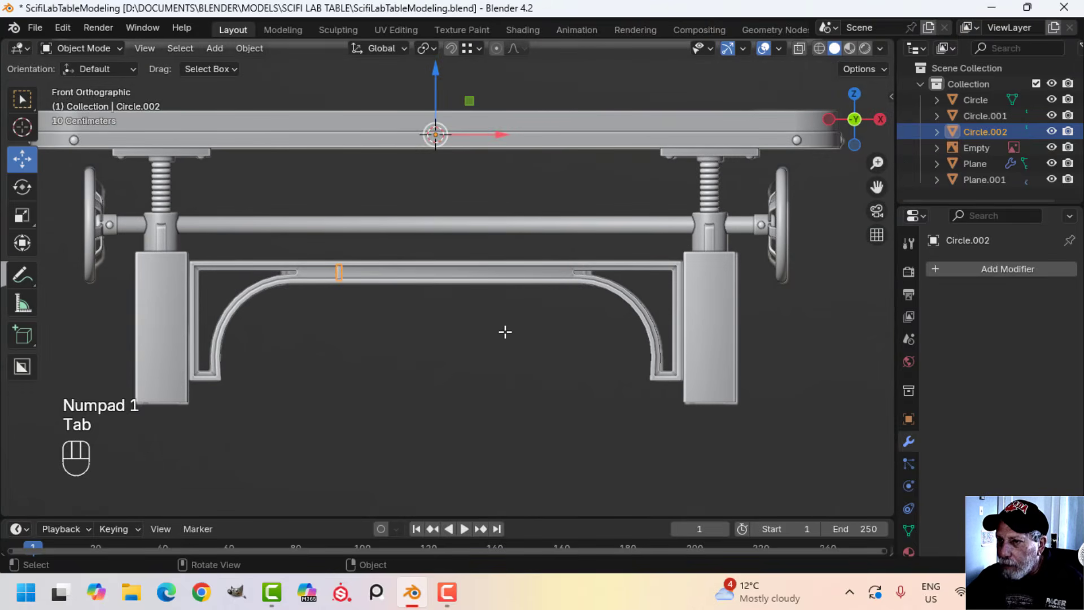
click(985, 266)
mouse_move(894, 265)
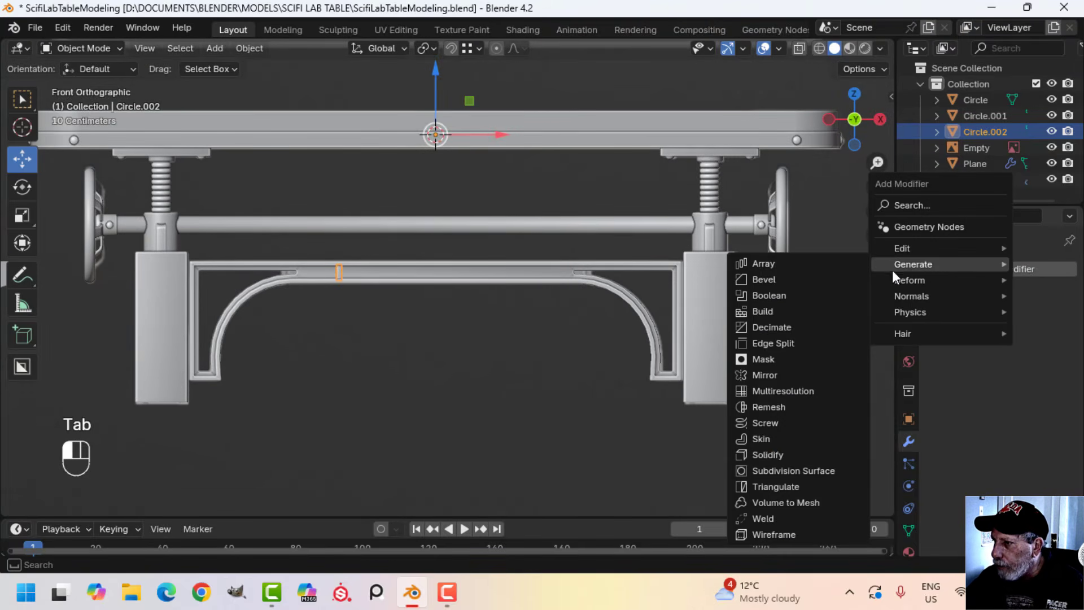
click(765, 375)
key(alt+a)
scroll(476, 303, up, 4)
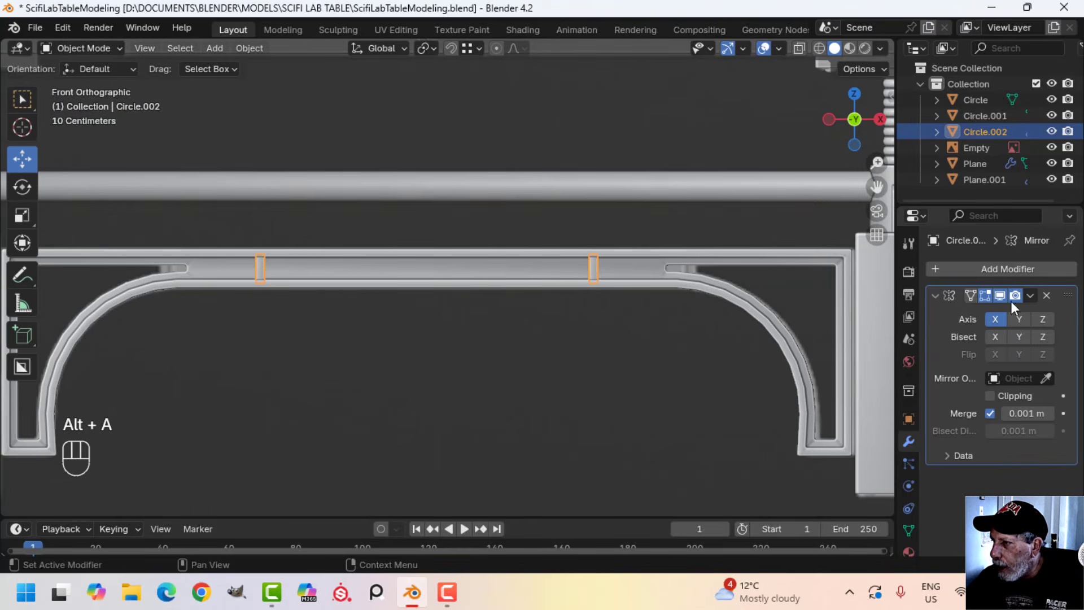
Apply the Mirror modifier and join both divider blocks to the crossbeam object
click(959, 314)
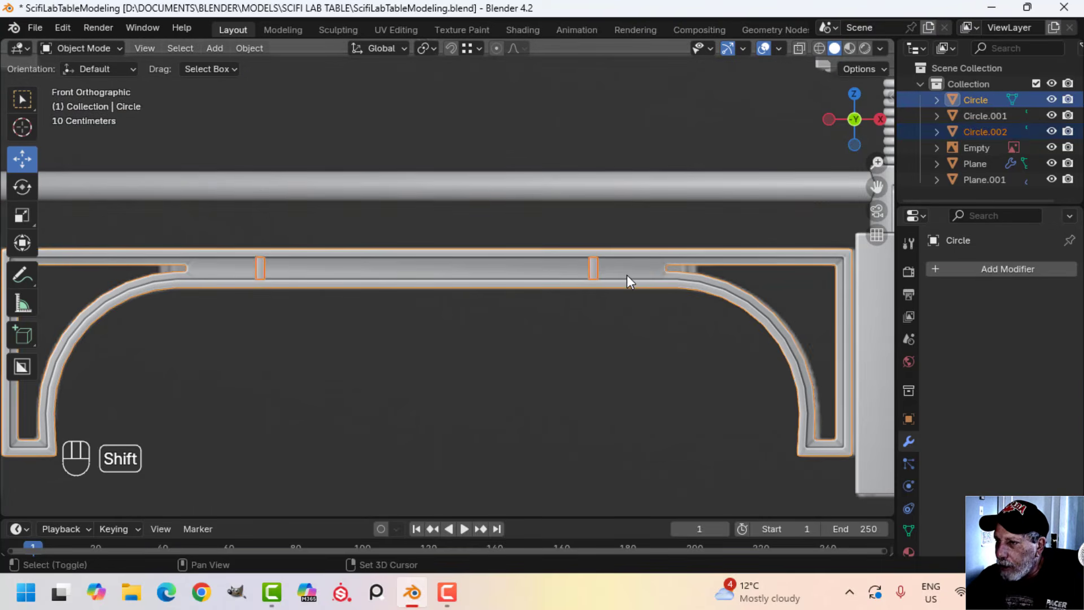
key(ctrl+j)
key(alt+a)
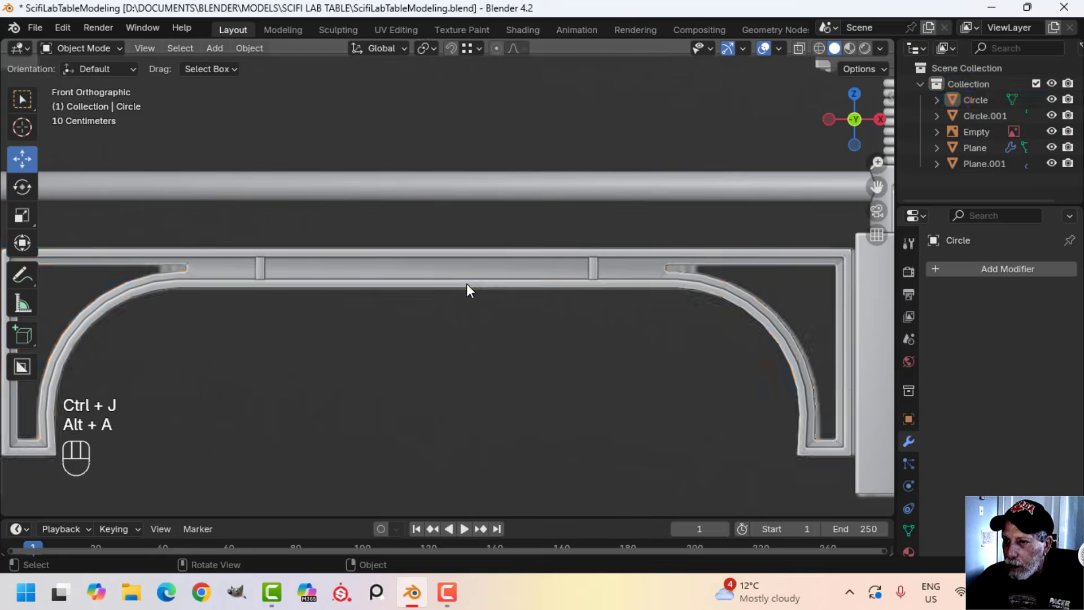
Duplicate the round bolt head from the crank hub and place it beside the crossbeam's divider block, about 1.72 m along X and -0.35 m along Z
middle_drag(466, 284, 513, 280)
shift+middle_drag(402, 224, 405, 279)
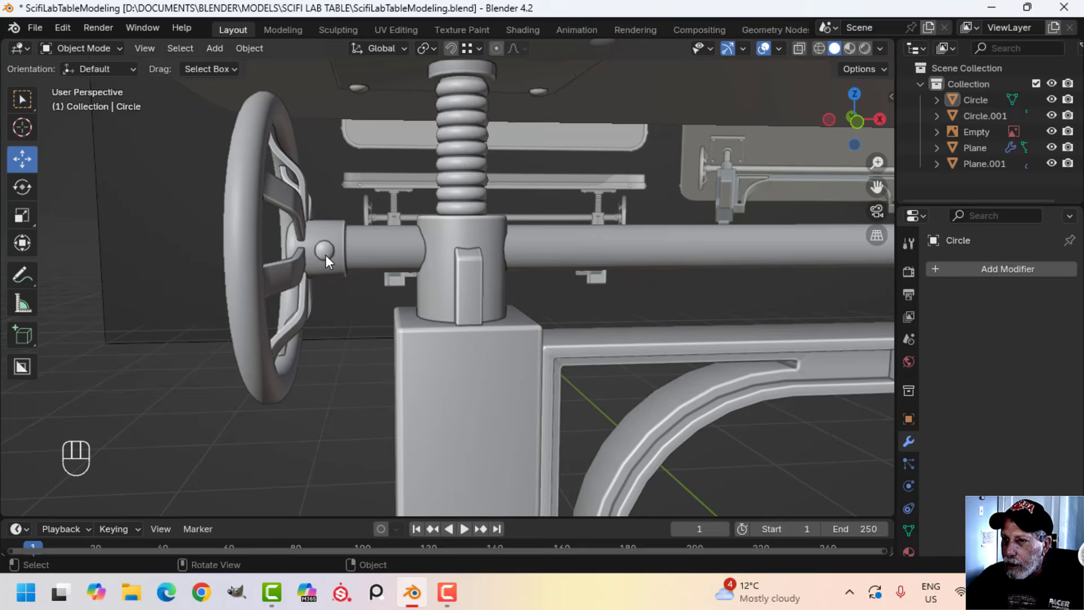
click(325, 255)
key(Tab)
key(ctrl+l)
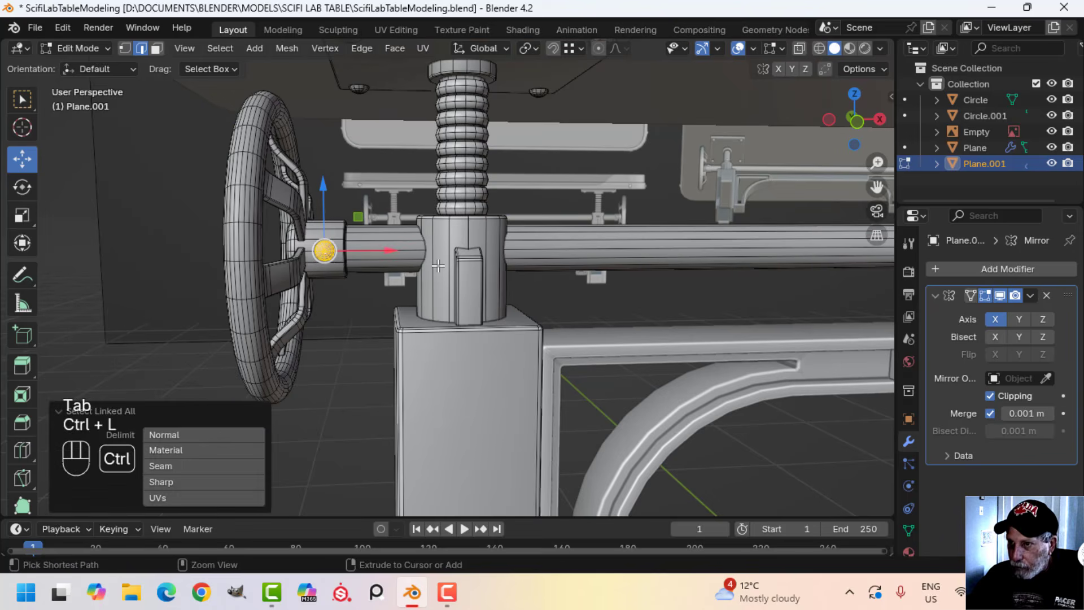
key(KP_1)
key(shift+d)
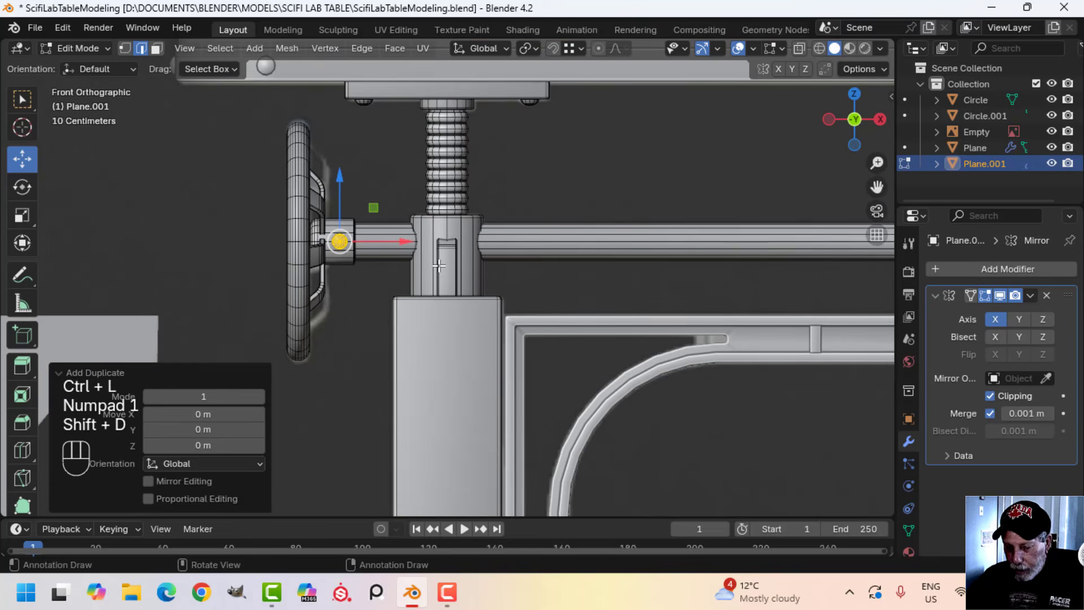
key(g)
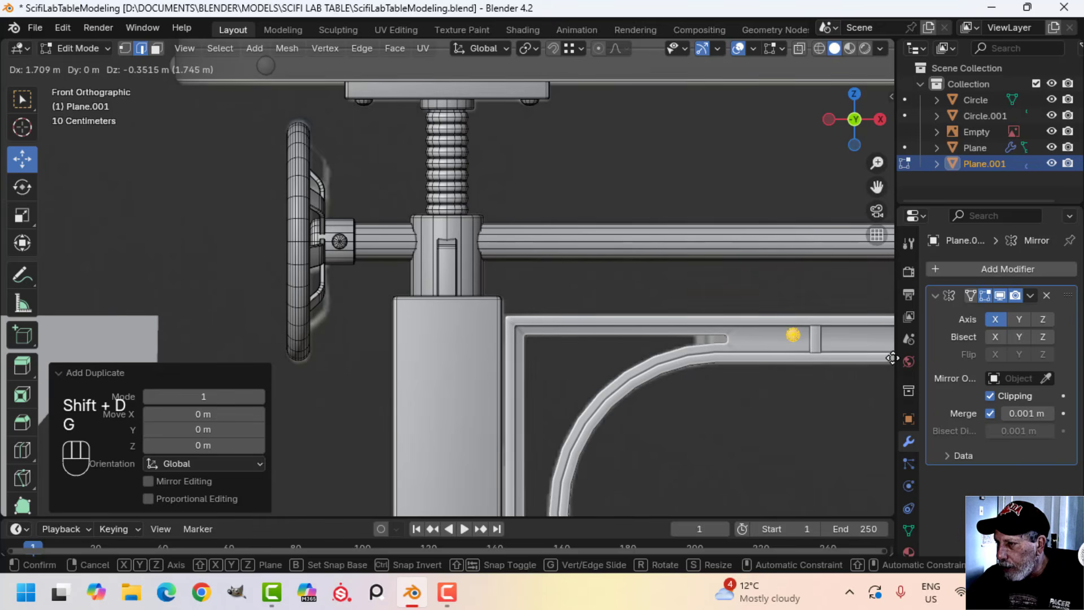
click(3, 358)
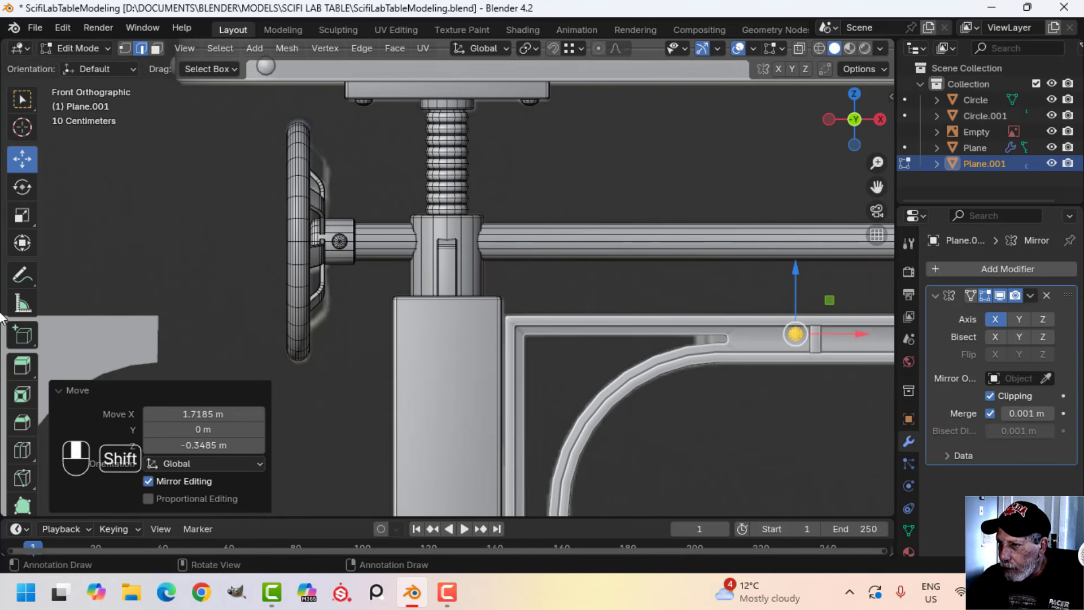
Scale the duplicated bolt head to about 0.556, shift it closer to the divider block's upper part, and adjust its depth about -0.003 m along Y
key(KP_Decimal)
scroll(217, 318, down, 5)
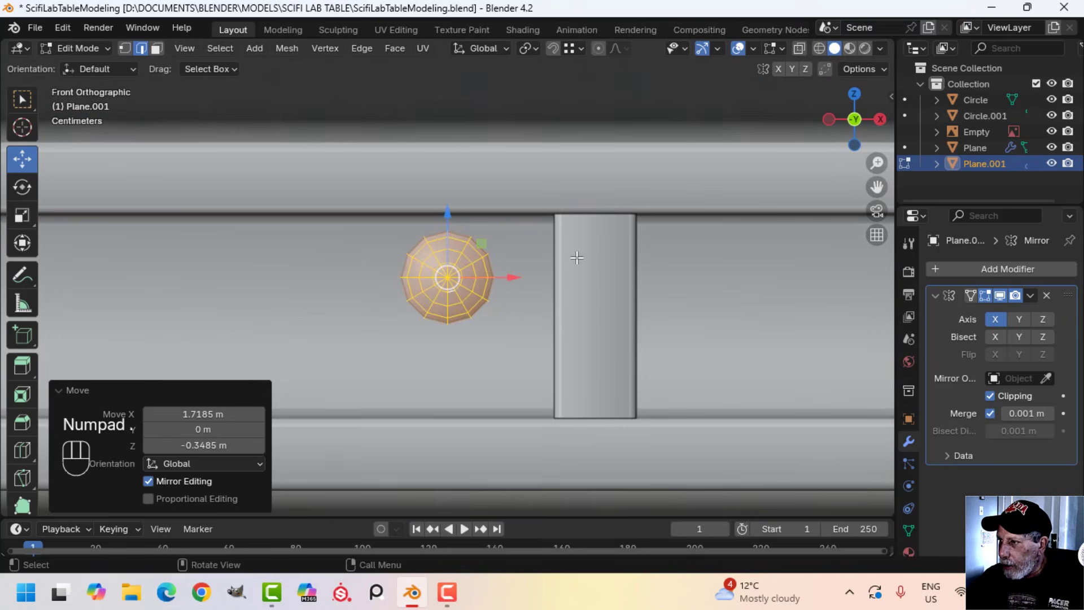
key(s)
click(508, 273)
key(g)
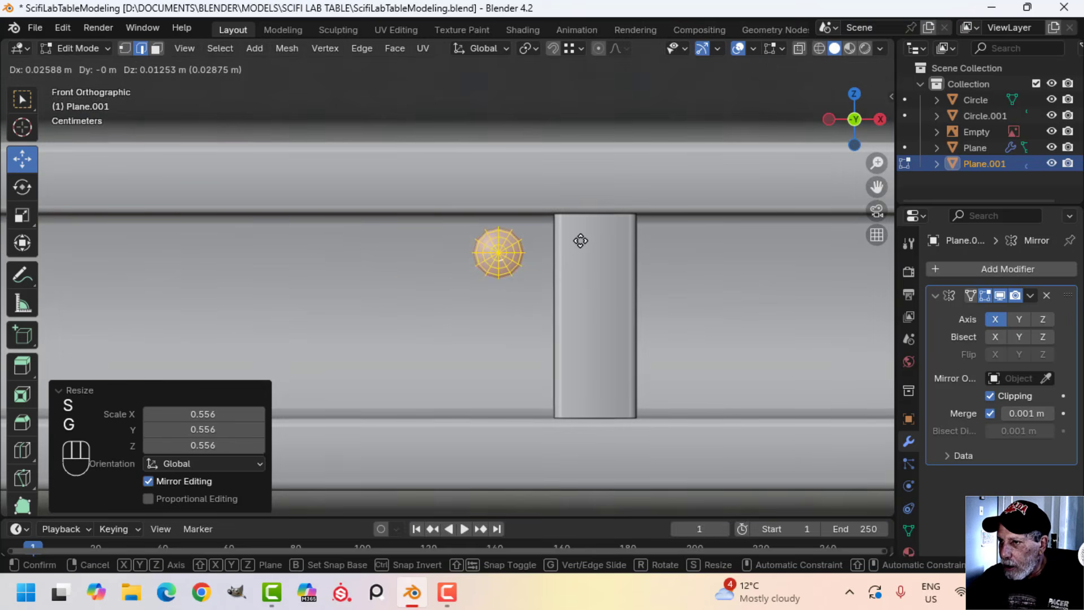
click(580, 241)
mouse_move(476, 281)
middle_down()
mouse_move(629, 297)
mouse_move(494, 288)
middle_up()
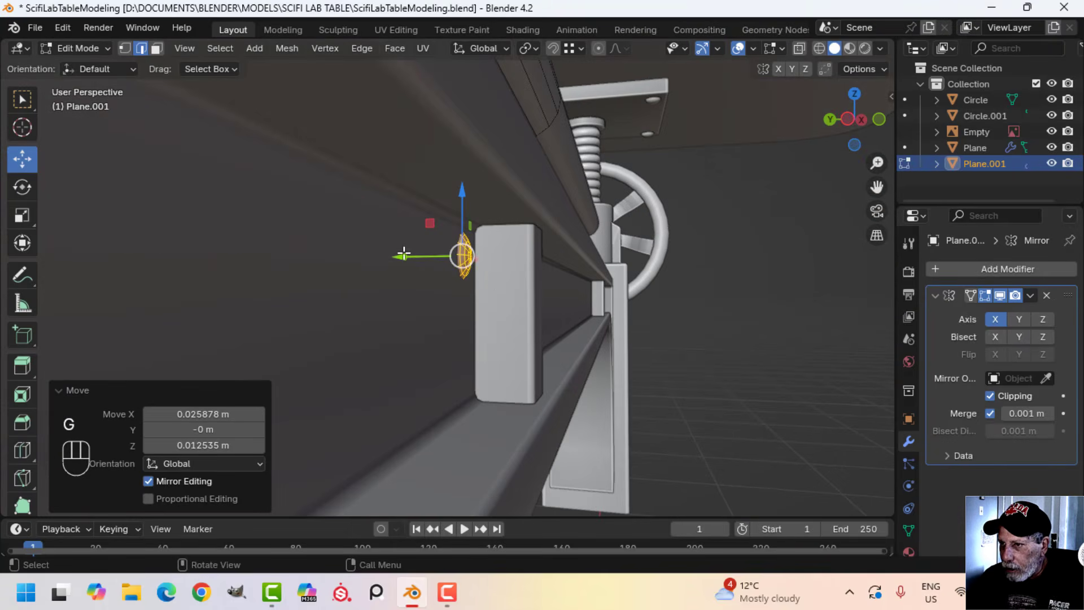
drag(404, 253, 412, 256)
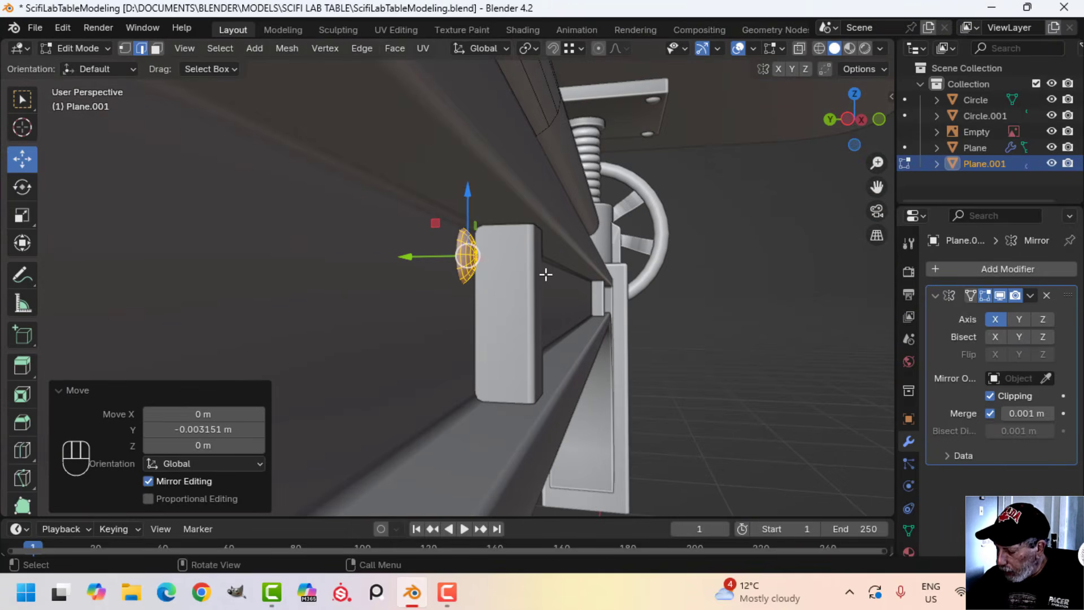
Lower the bolt head about 0.006 m and duplicate it about 0.05 m straight down beside the divider block
key(KP_1)
scroll(554, 302, down, 3)
shift+middle_drag(556, 303, 485, 262)
scroll(451, 262, up, 2)
shift+middle_drag(370, 261, 604, 263)
scroll(565, 262, up, 2)
scroll(452, 237, up, 3)
shift+middle_drag(402, 205, 461, 257)
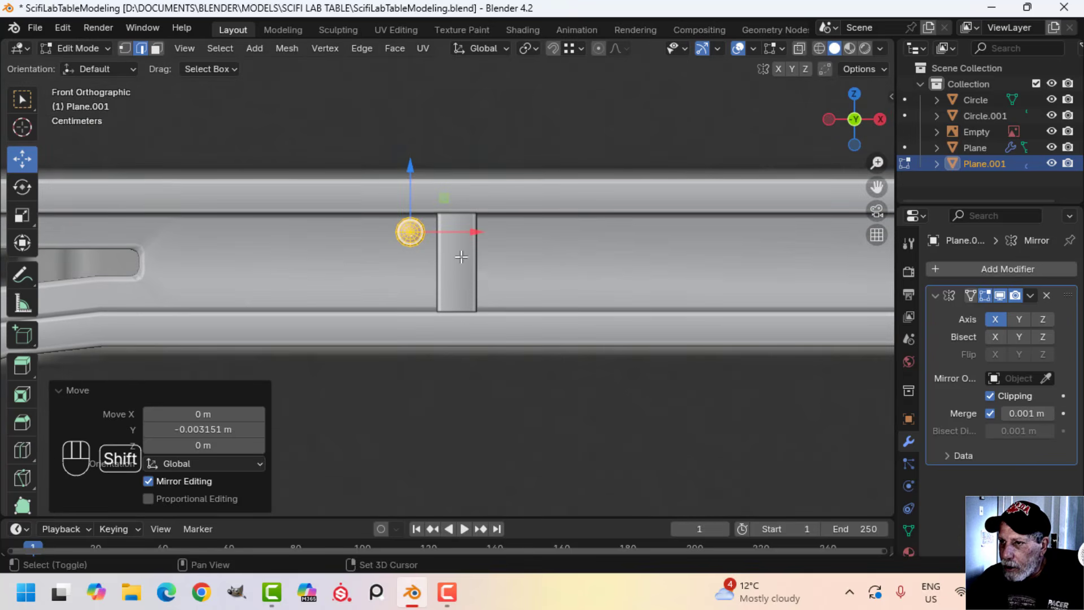
drag(411, 171, 413, 178)
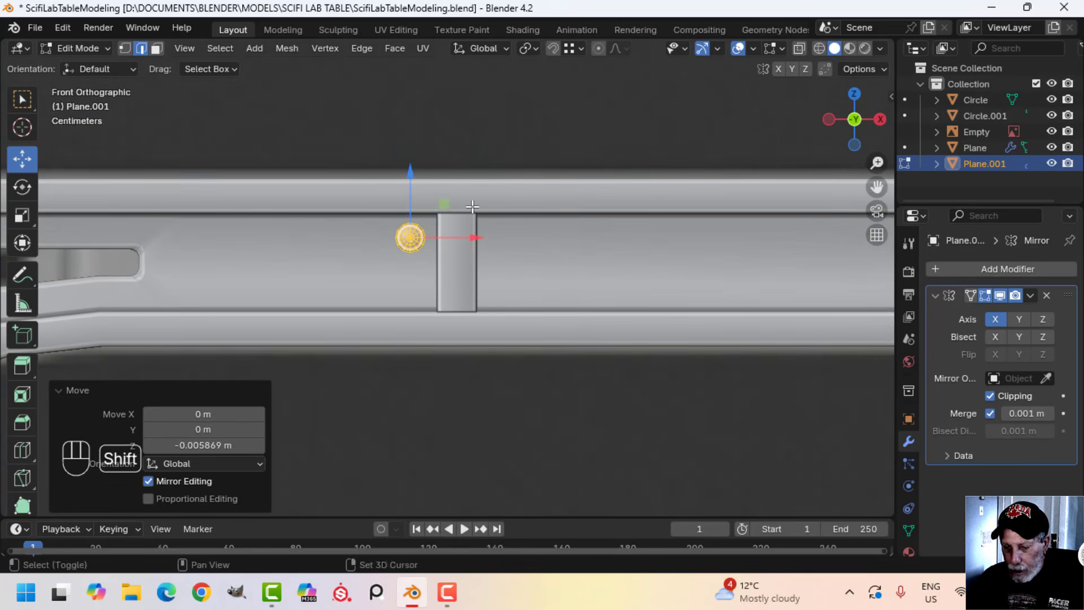
key(shift+d)
key(z)
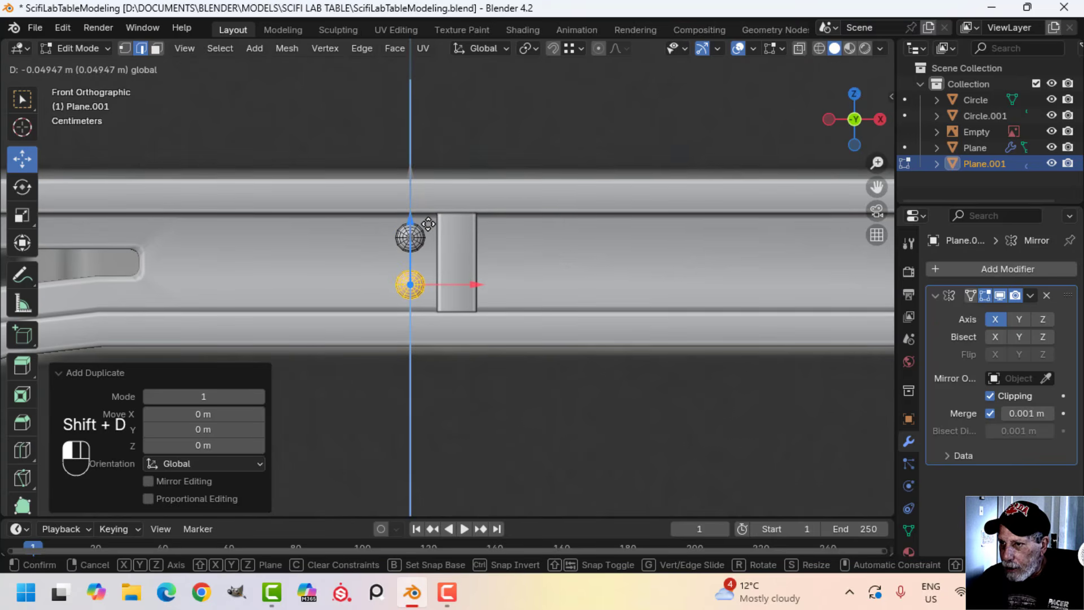
click(429, 224)
Select only the two bolt heads beside the divider block and separate them into their own object
key(a)
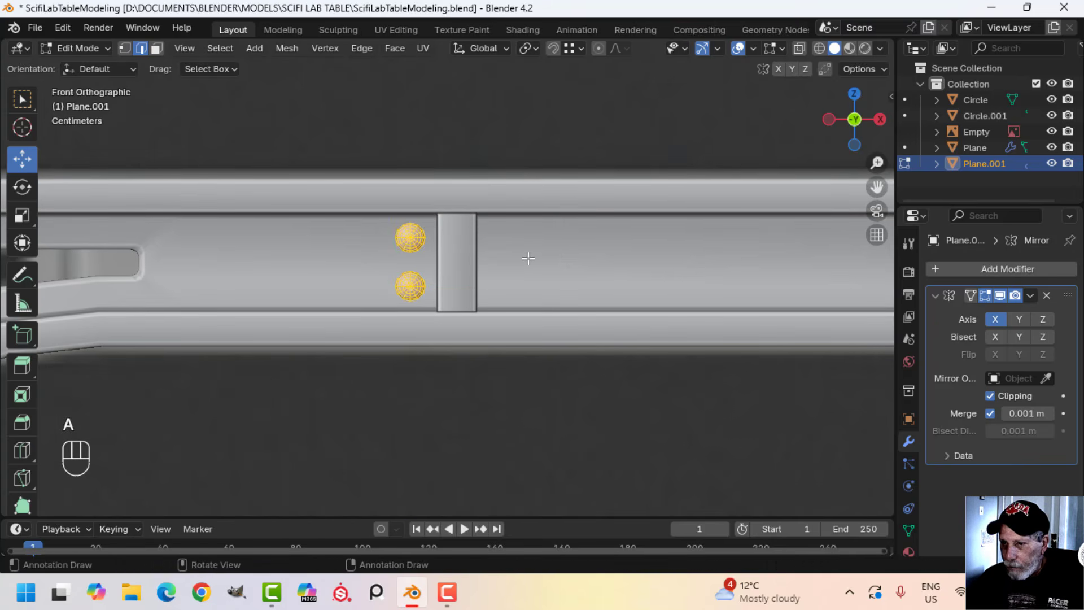
scroll(529, 258, down, 5)
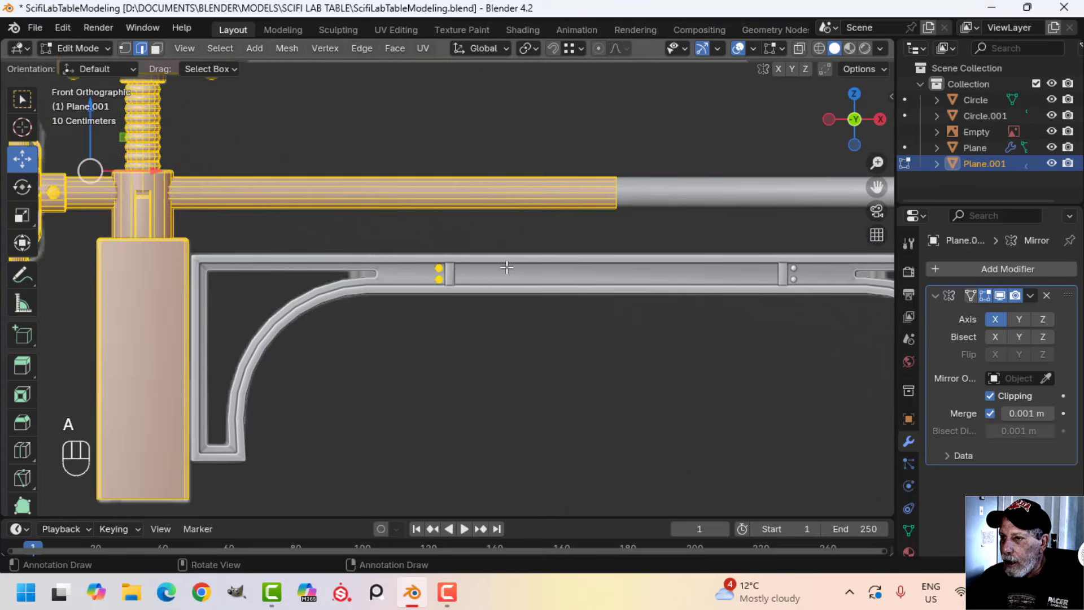
key(alt+a)
drag(401, 229, 497, 353)
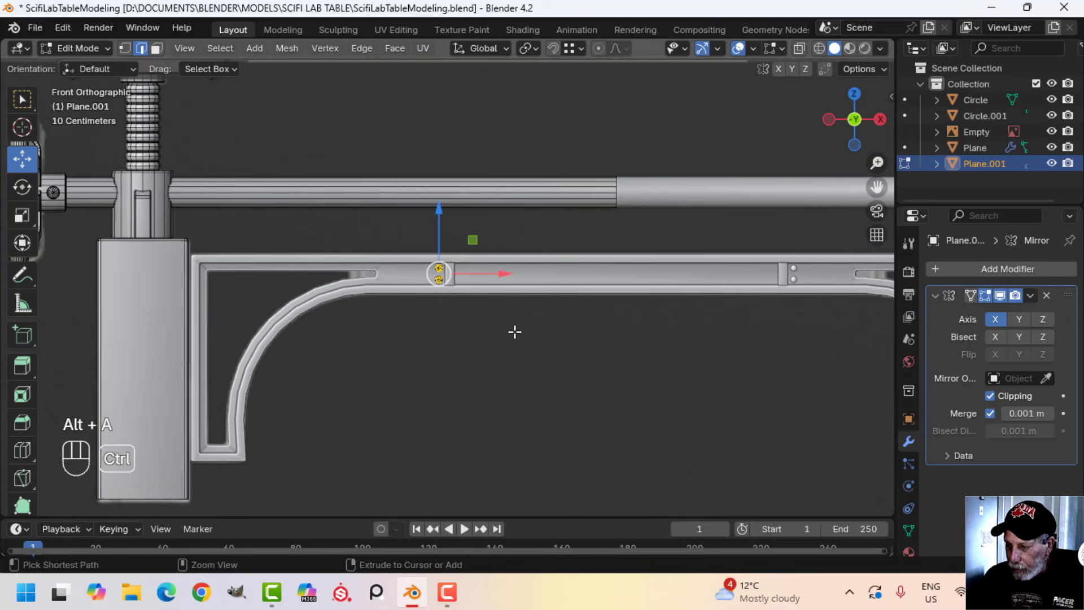
key(ctrl+l)
key(p)
click(514, 329)
key(Tab)
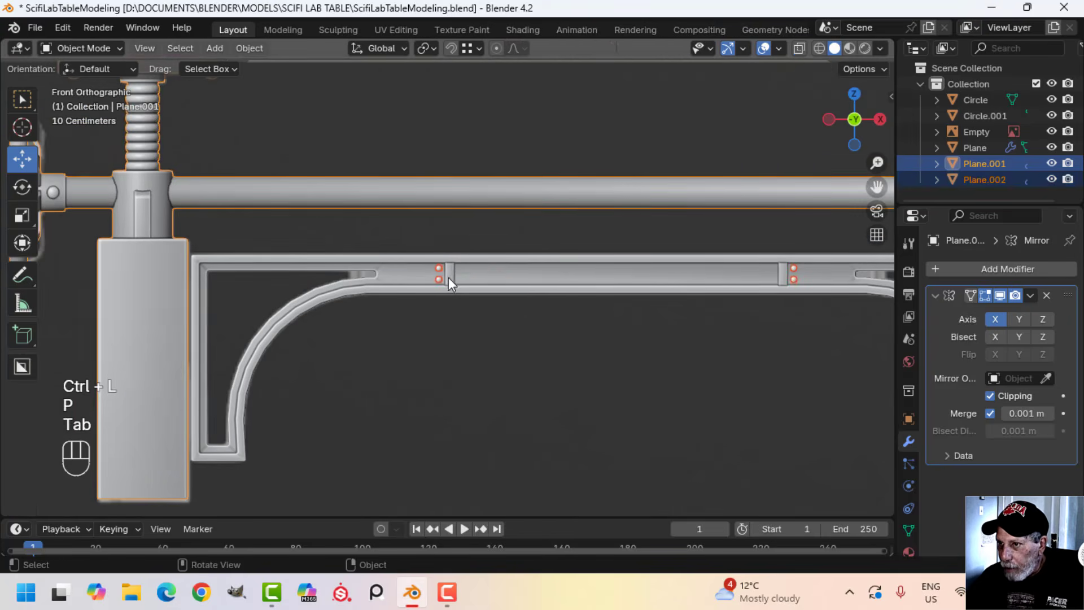
Duplicate the pair of bolt heads along X to the other side of the divider block and return to Object Mode
key(alt+a)
key(Tab)
scroll(503, 293, up, 4)
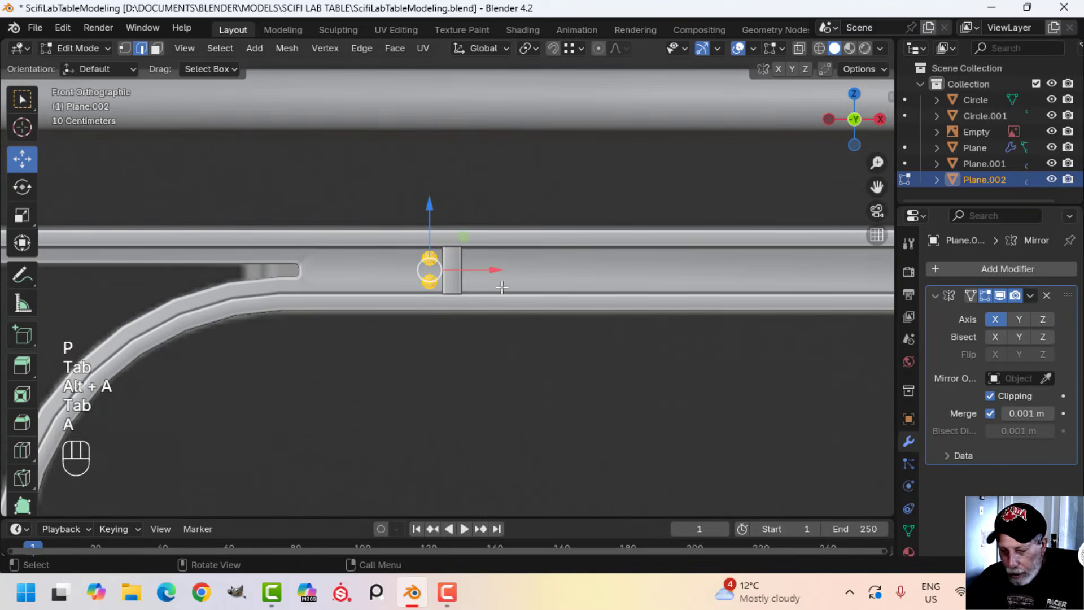
key(a)
key(shift+d)
right_click(501, 286)
drag(484, 269, 541, 270)
key(Tab)
scroll(582, 284, down, 5)
key(alt+a)
Apply the bolt heads' Mirror modifier and join them to the crossbeam object
shift+middle_drag(655, 303, 452, 307)
scroll(533, 294, up, 2)
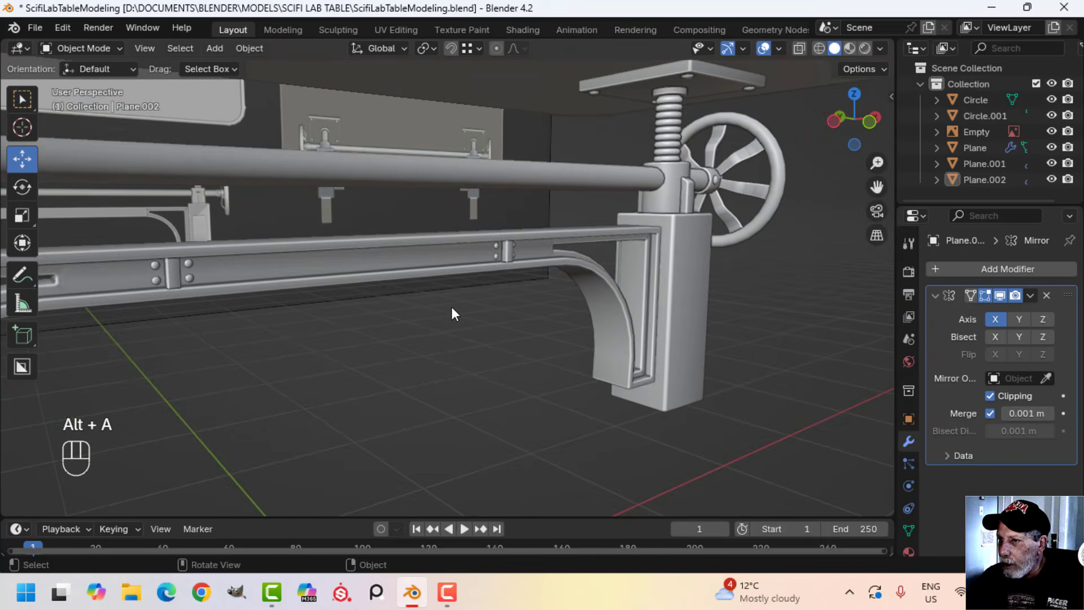
scroll(464, 297, up, 2)
shift+middle_drag(367, 299, 440, 296)
scroll(440, 296, up, 1)
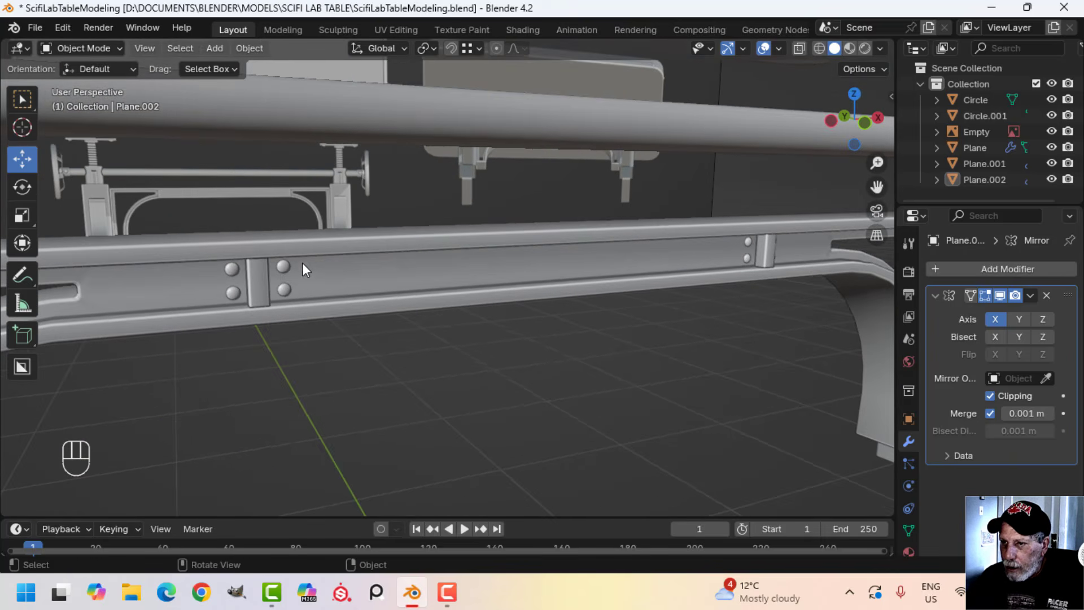
click(285, 268)
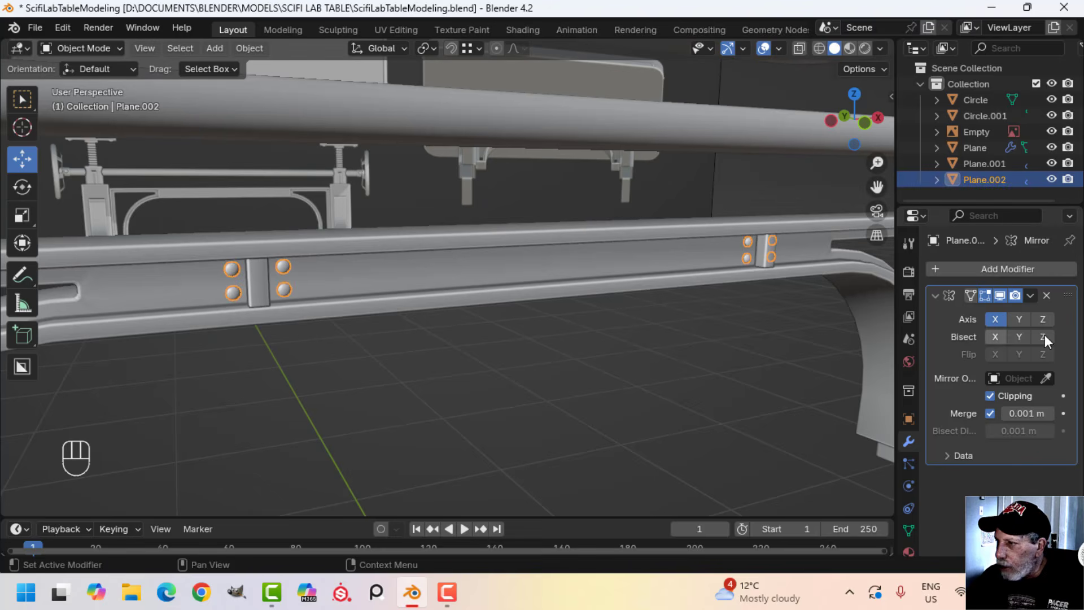
click(1029, 294)
click(964, 310)
shift+click(559, 266)
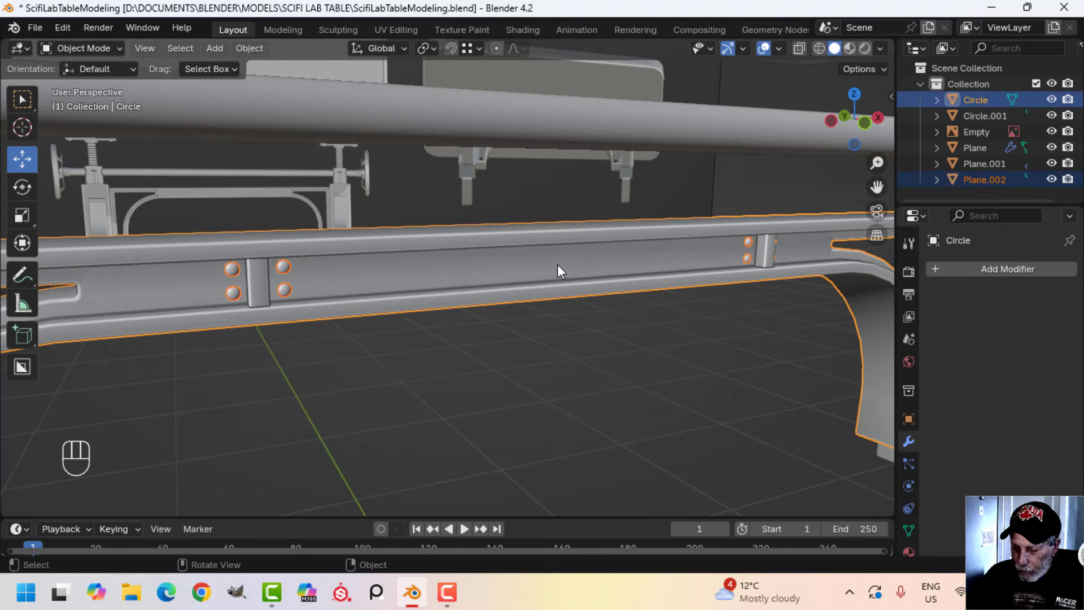
scroll(557, 265, down, 3)
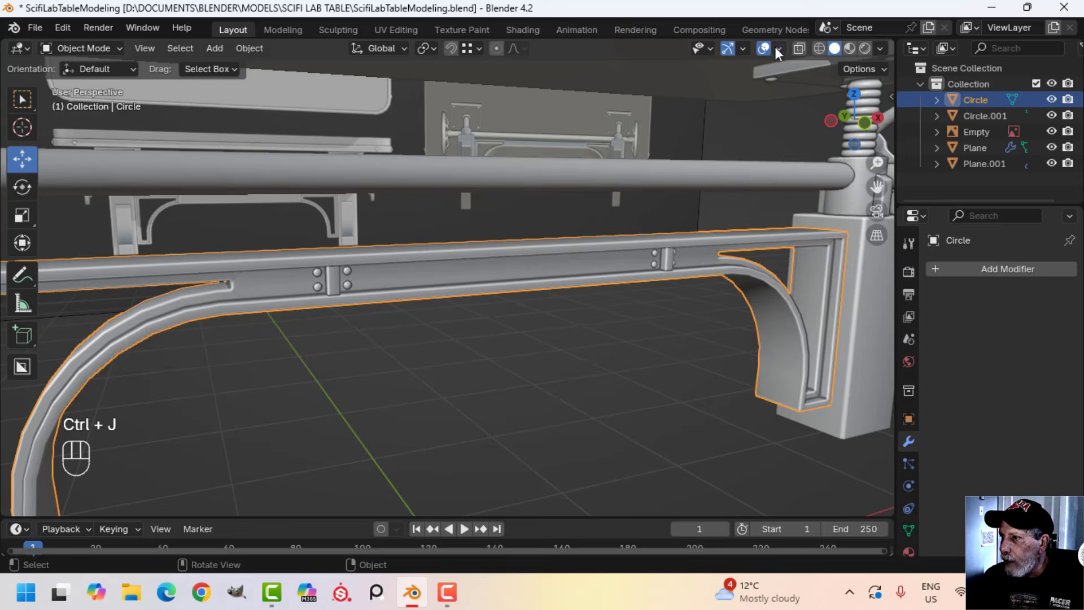
Check the crossbeam with the Face Orientation overlay, recalculate all its normals to the outside, and turn the overlay off again
click(778, 50)
click(706, 338)
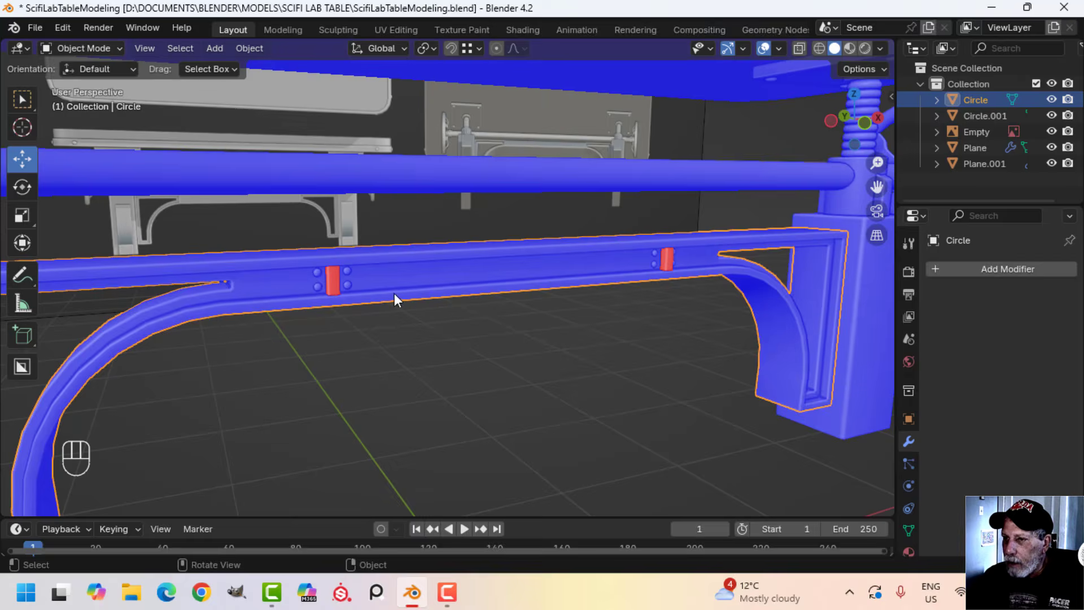
key(Tab)
key(a)
key(alt+n)
click(522, 312)
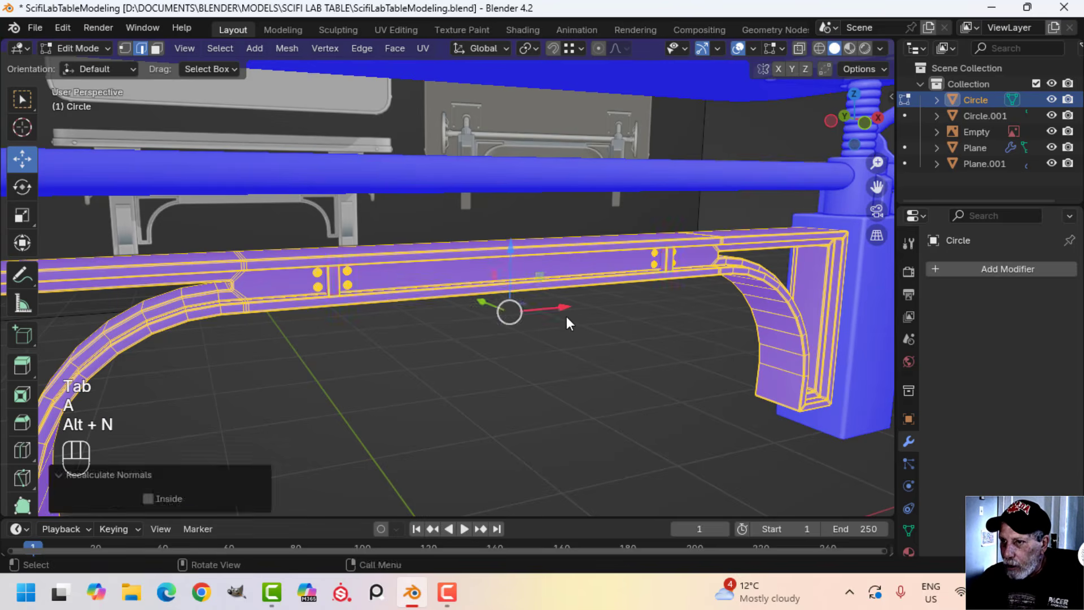
key(Tab)
key(alt+a)
click(778, 49)
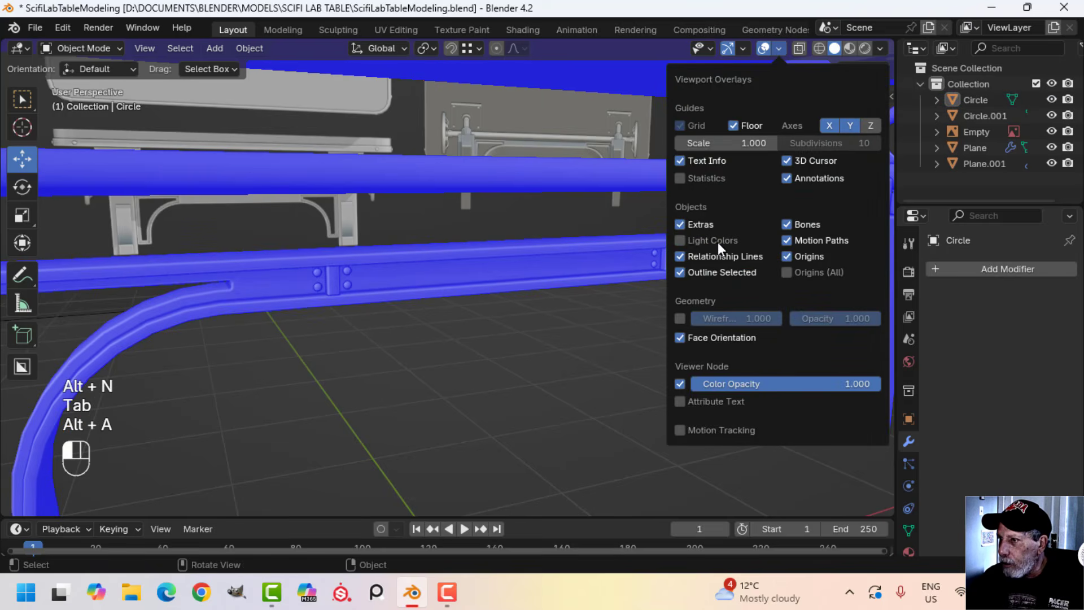
click(706, 337)
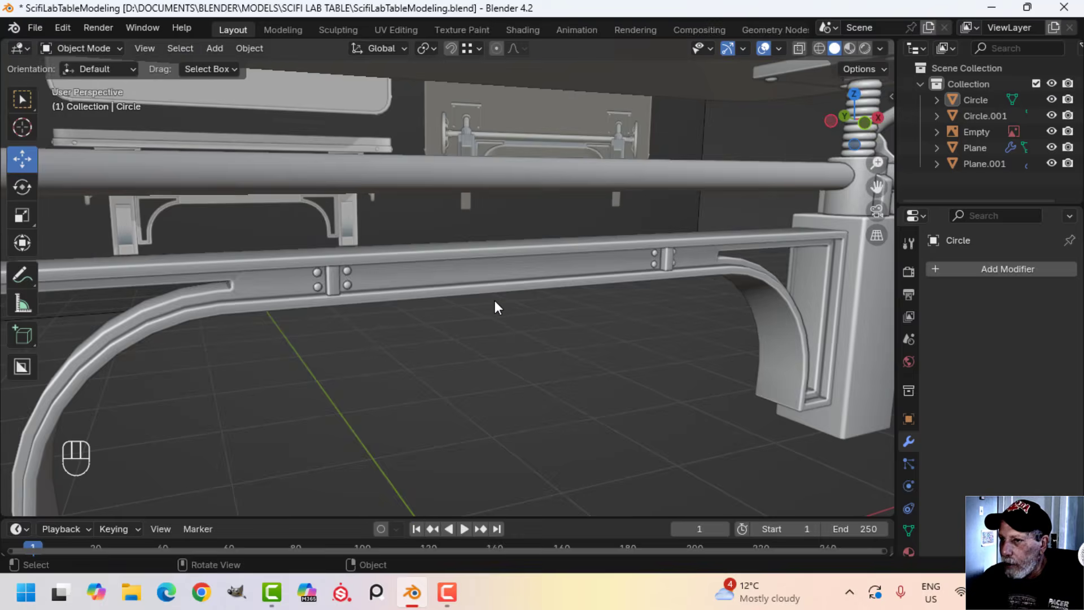
Scale the whole crossbeam mesh to about 1.007 along X so its ends meet the table posts
scroll(469, 310, down, 3)
key(alt+a)
middle_drag(447, 318, 394, 314)
scroll(465, 296, down, 1)
key(Tab)
key(a)
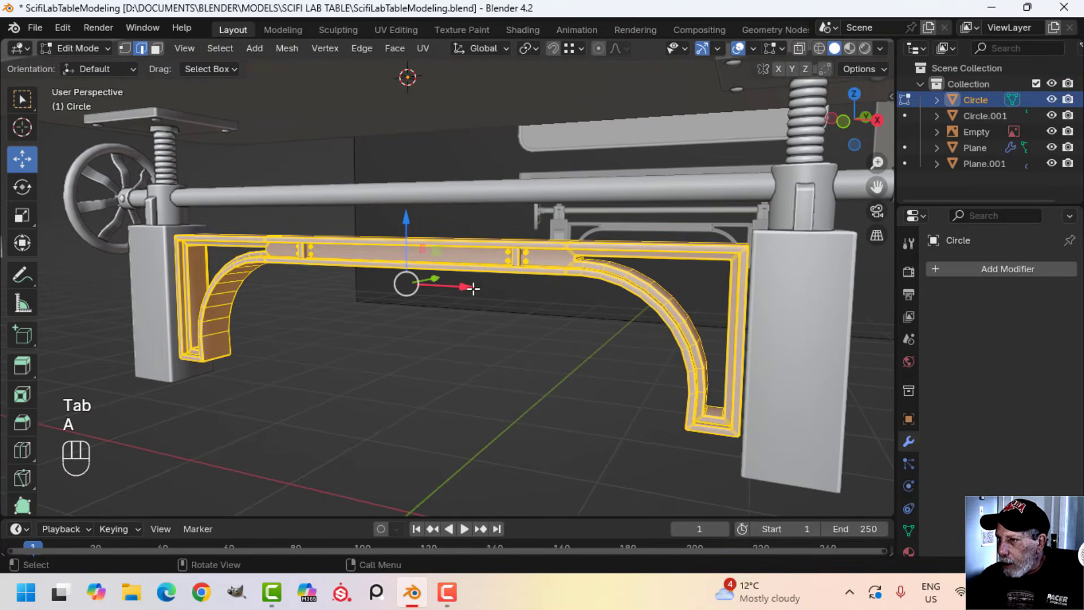
middle_drag(472, 288, 412, 302)
scroll(528, 321, up, 1)
scroll(502, 304, up, 1)
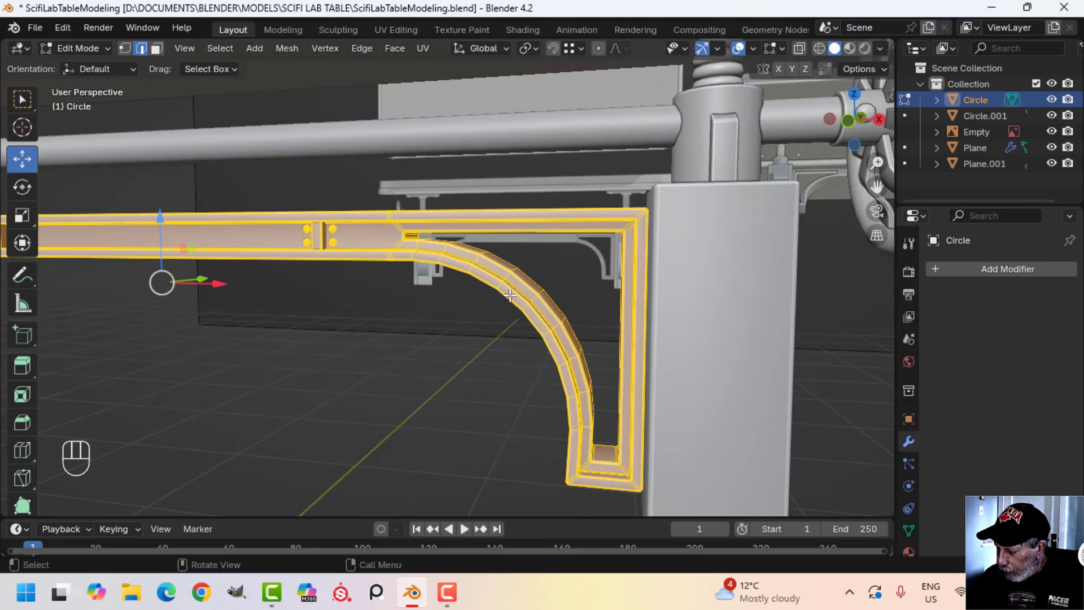
key(KP_1)
scroll(508, 295, up, 3)
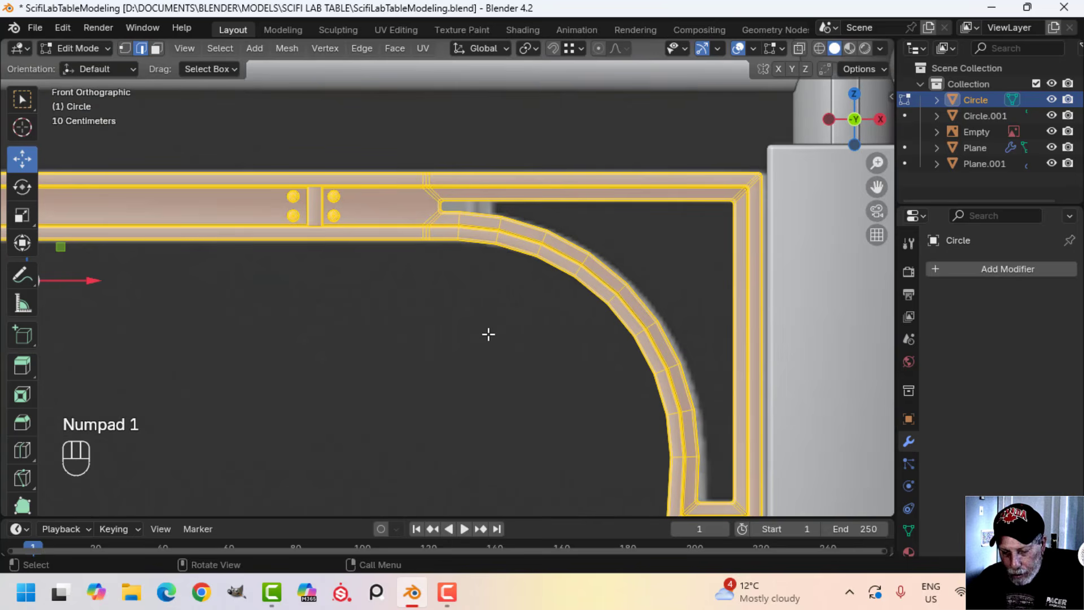
key(s)
key(x)
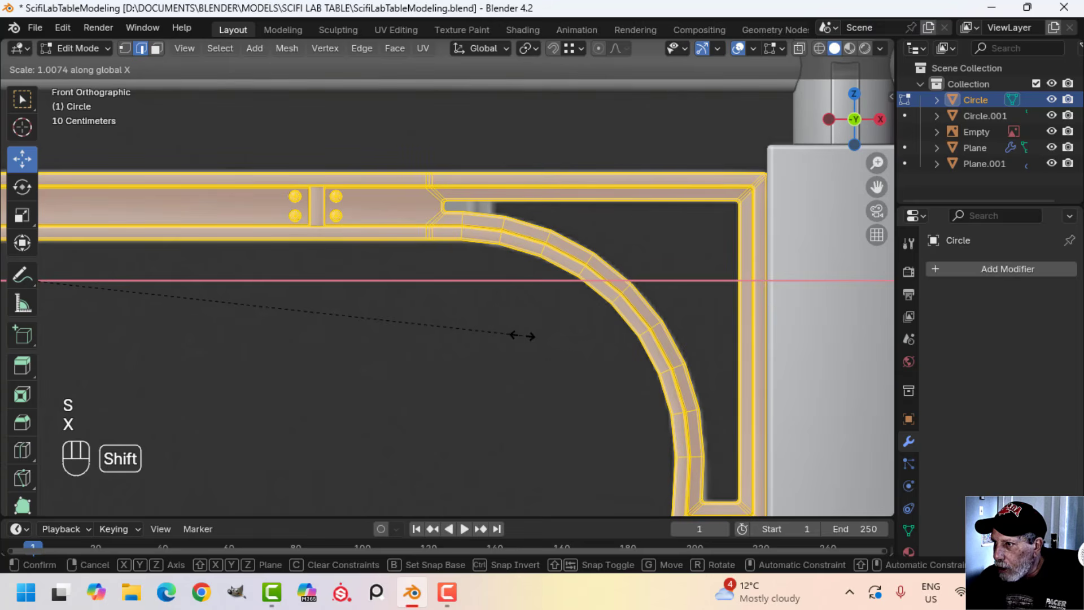
click(520, 337)
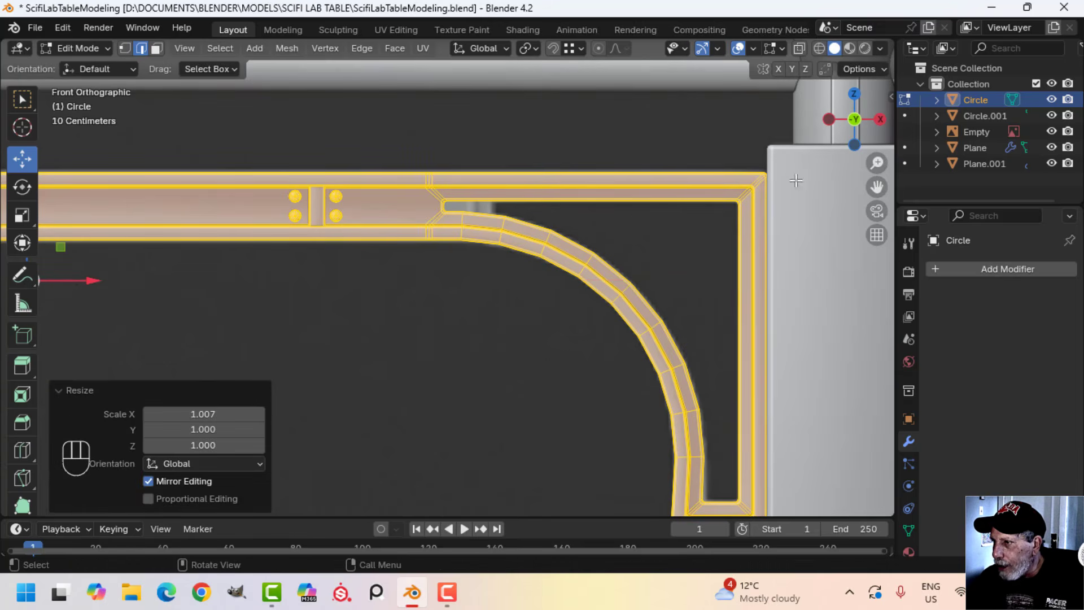
key(Tab)
scroll(527, 373, down, 5)
key(alt+a)
Select the separate flat curved bracket profile and move its whole mesh about 1.73 m along X to the table post
scroll(401, 357, down, 3)
mouse_move(401, 357)
middle_down()
mouse_move(522, 348)
mouse_move(456, 351)
mouse_move(413, 372)
mouse_move(517, 310)
mouse_move(410, 341)
middle_up()
click(323, 253)
click(387, 300)
middle_drag(386, 301, 448, 337)
key(Tab)
key(a)
drag(411, 291, 629, 289)
scroll(644, 312, up, 3)
Rotate the curved bracket profile 180° about X and -90° about Z so it stands perpendicular to the crossbeam
middle_drag(644, 311, 438, 339)
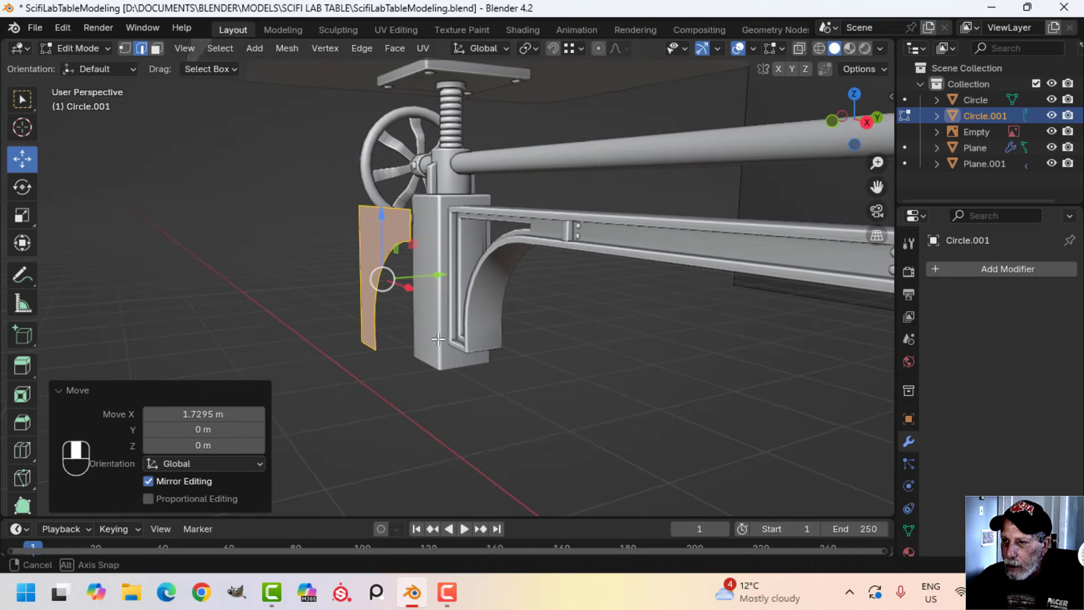
text(r)
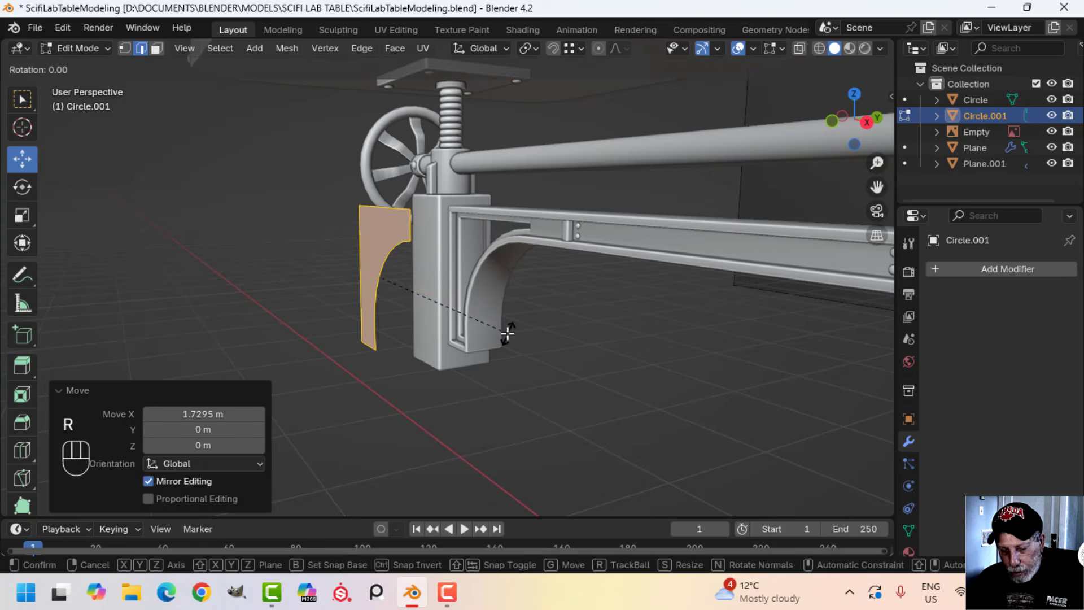
text(x180)
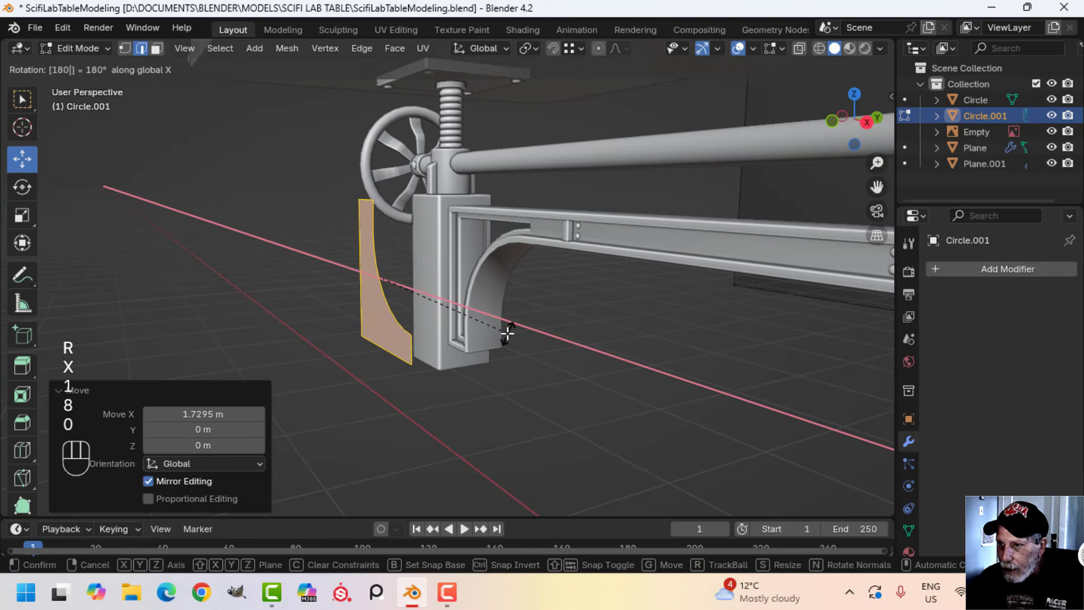
key(Return)
middle_drag(507, 333, 501, 342)
text(rz)
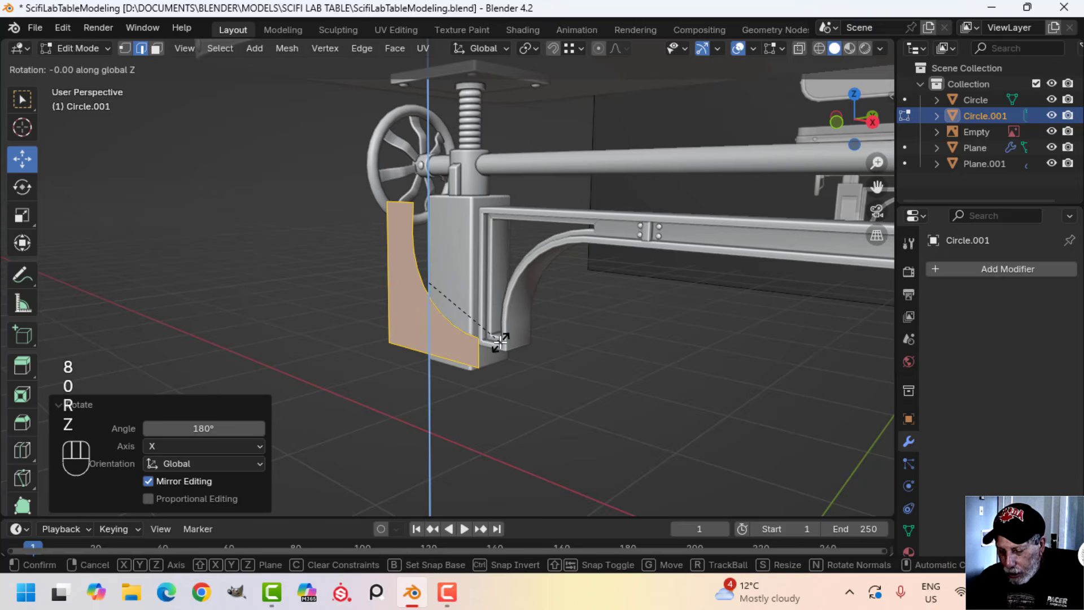
text(90-)
click(500, 342)
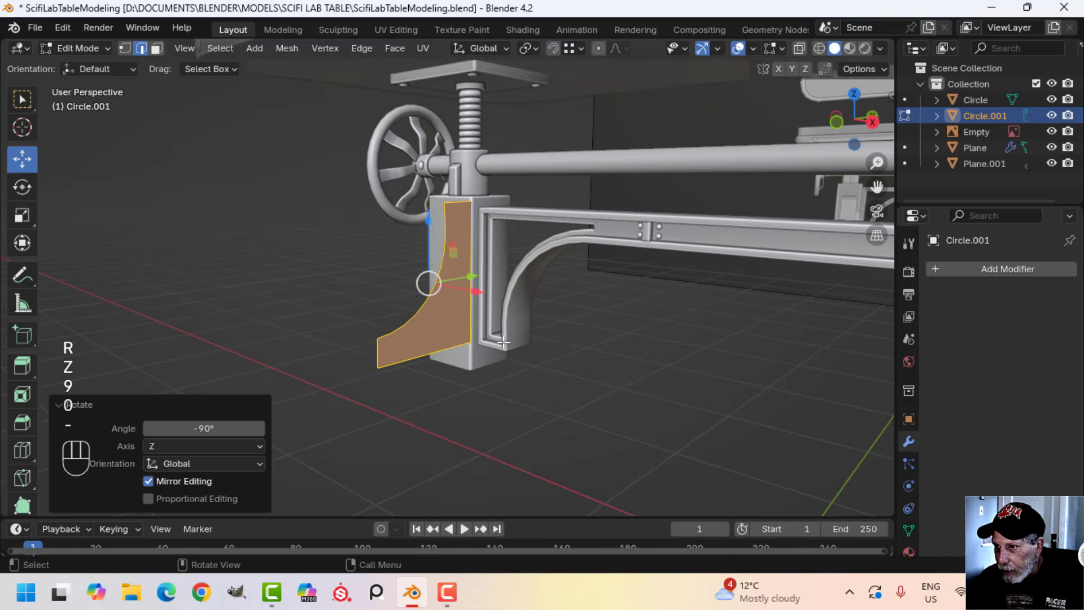
Move the bracket profile about -0.176 m along X, in line with the table post
middle_drag(500, 342, 566, 353)
key(KP_1)
scroll(588, 310, up, 4)
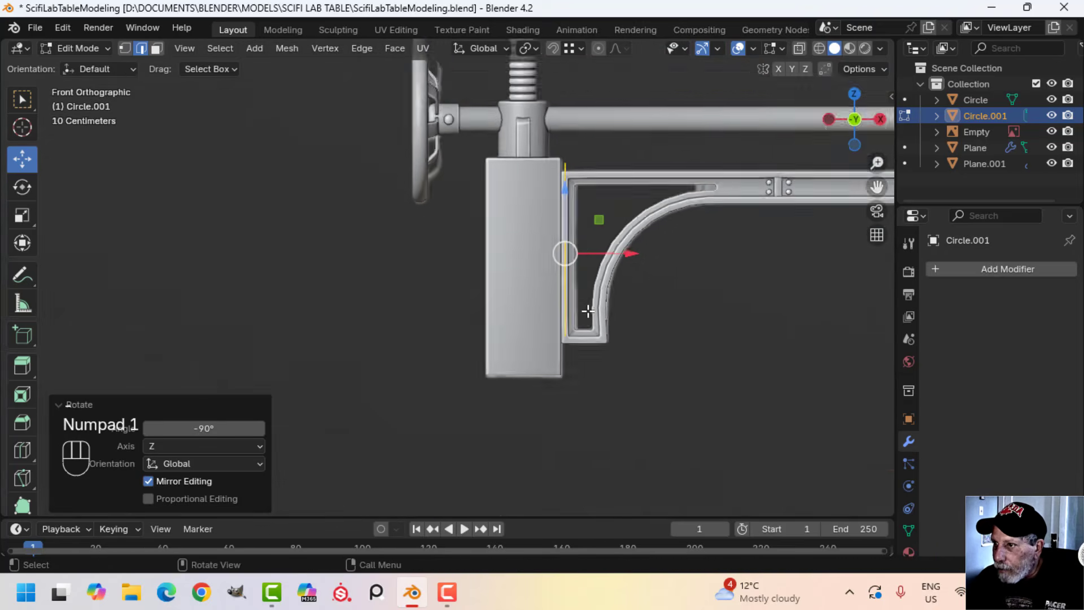
drag(594, 186, 634, 380)
middle_drag(634, 380, 577, 390)
drag(566, 351, 509, 344)
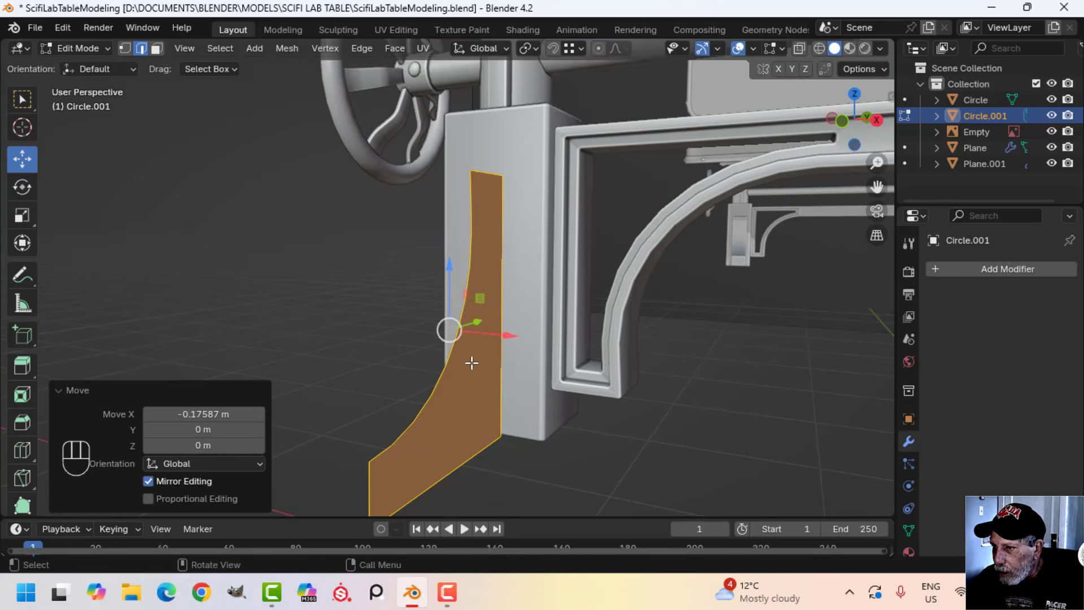
Inset the bracket profile face by about 0.037 m
mouse_move(472, 364)
middle_down()
mouse_move(661, 368)
mouse_move(482, 360)
mouse_move(599, 349)
mouse_move(472, 362)
middle_up()
scroll(661, 368, up, 1)
scroll(559, 355, up, 2)
middle_drag(471, 362, 662, 316)
scroll(536, 357, down, 2)
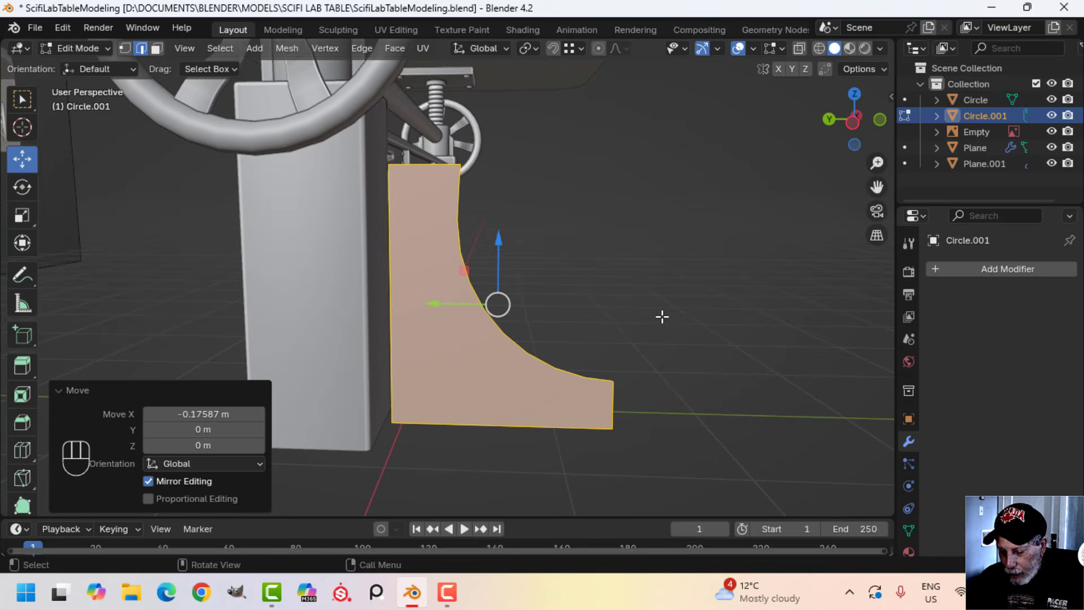
key(i)
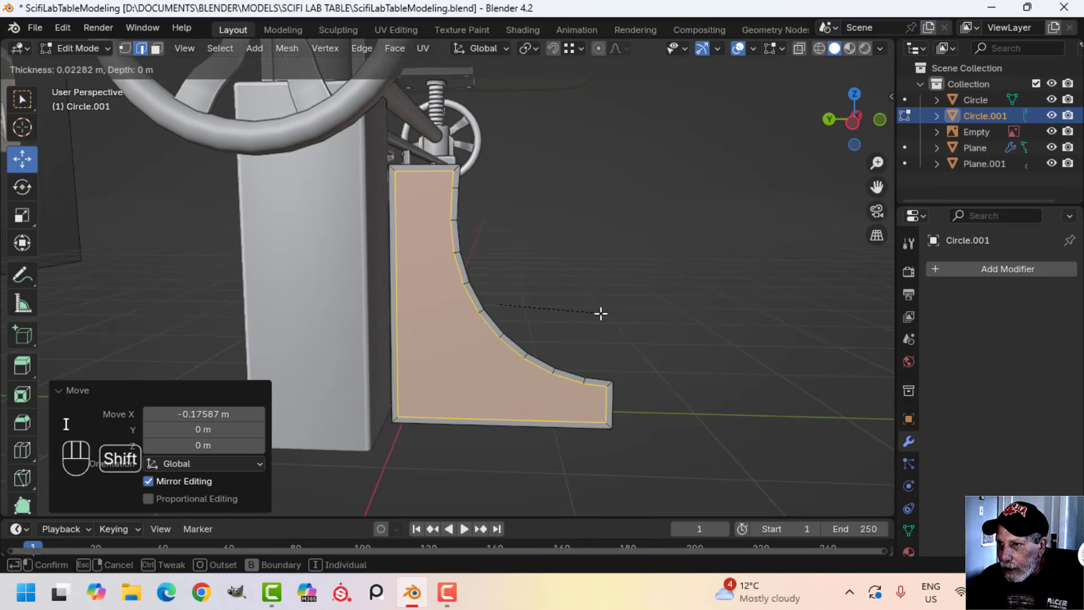
click(564, 314)
Try to inset the bracket's inner face by about 0.049 m and delete the remaining centre face
key(i)
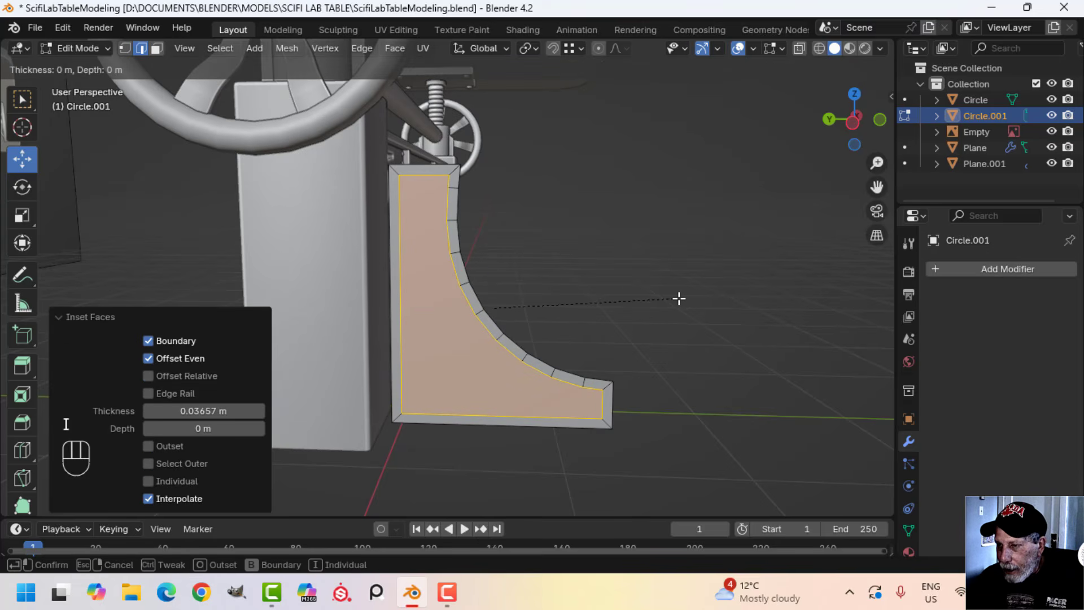
click(636, 310)
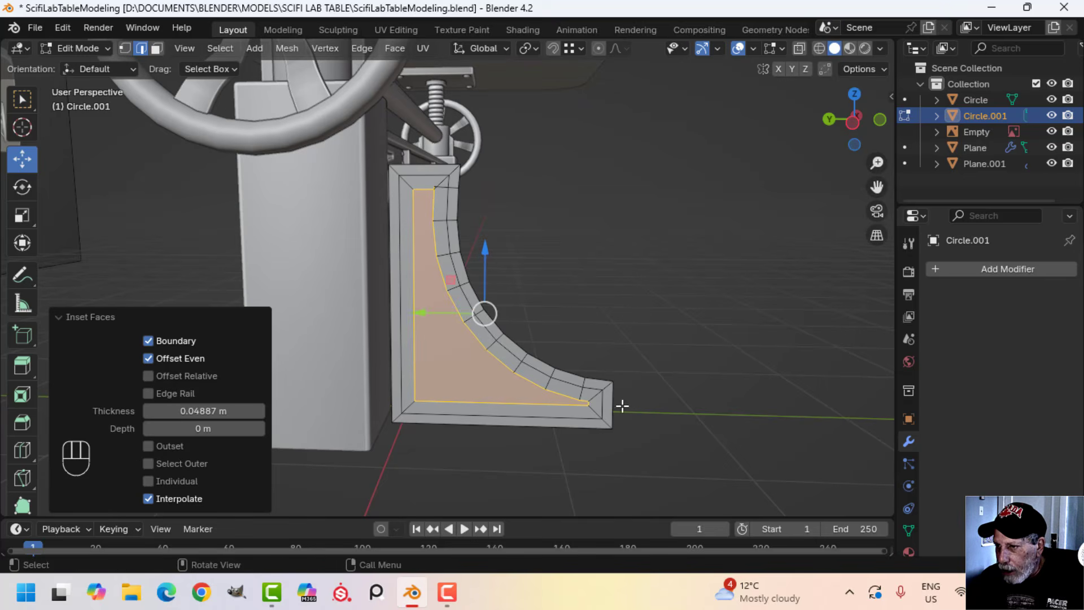
key(x)
click(594, 403)
key(Tab)
middle_drag(667, 381, 642, 336)
scroll(641, 336, up, 2)
shift+middle_drag(641, 337, 464, 229)
key(Tab)
middle_drag(484, 331, 553, 362)
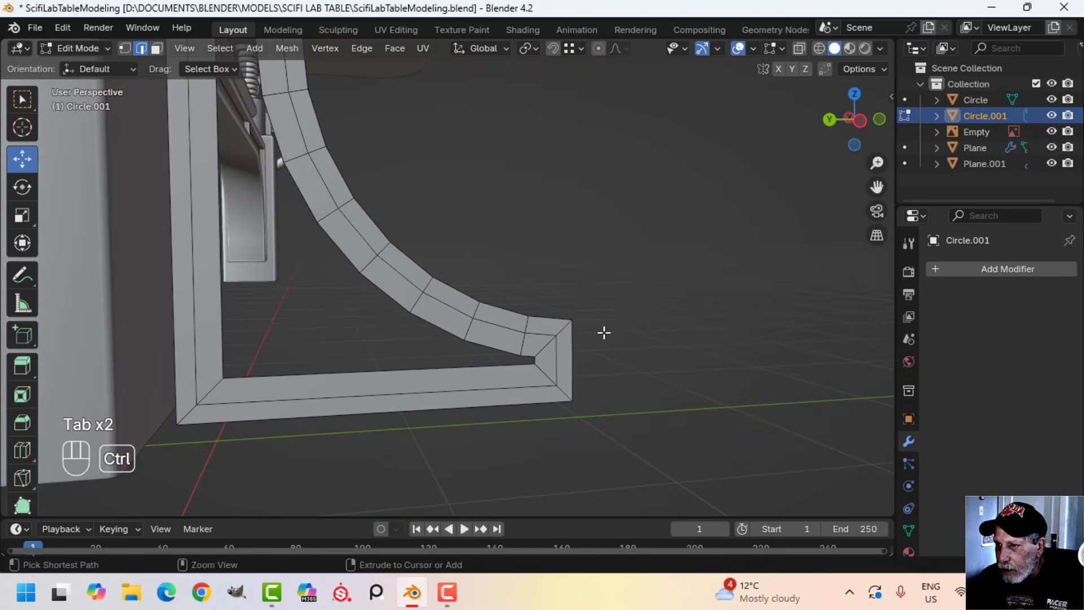
Undo the centre face deletion and the bracket's second inset
key(ctrl+z)
key(ctrl+z)
key(ctrl+z)
key(ctrl+z)
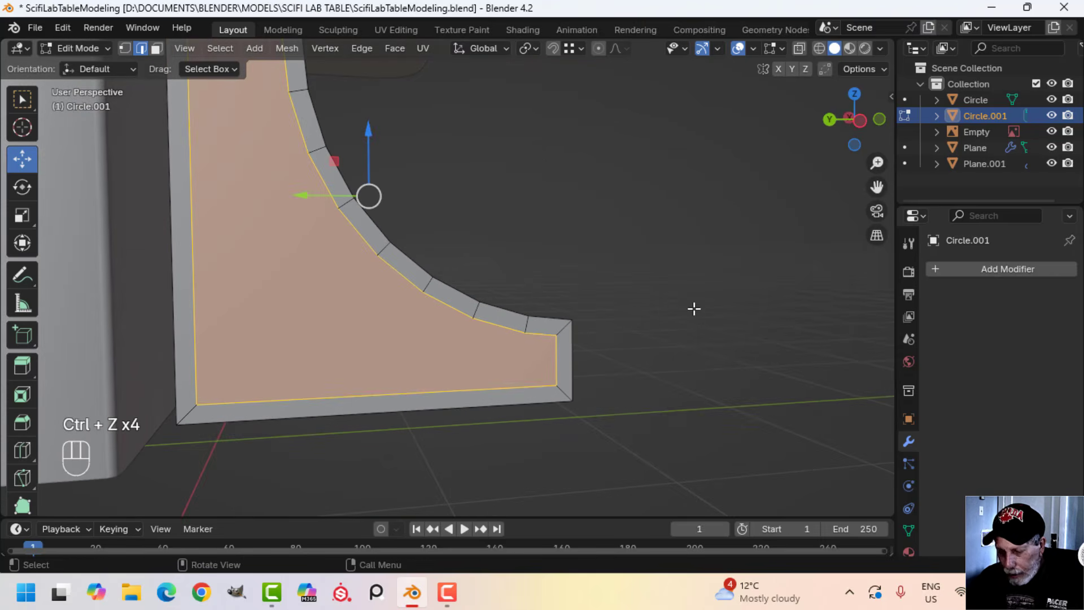
Inset the bracket's inner face by about 0.026 m and delete the centre face to leave an open frame
key(i)
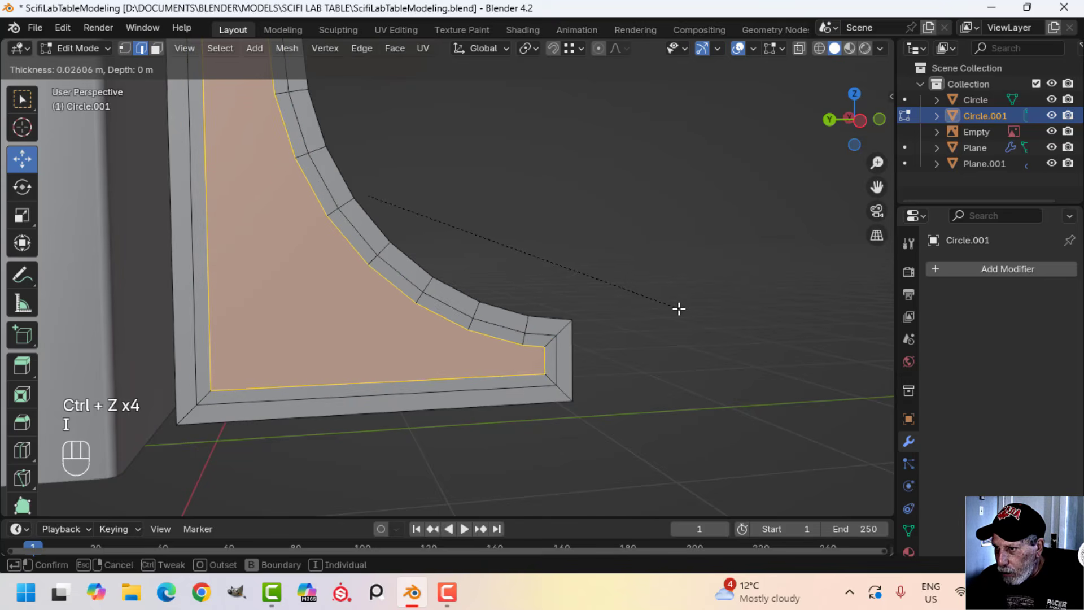
click(679, 308)
key(x)
click(676, 308)
middle_drag(673, 309, 549, 322)
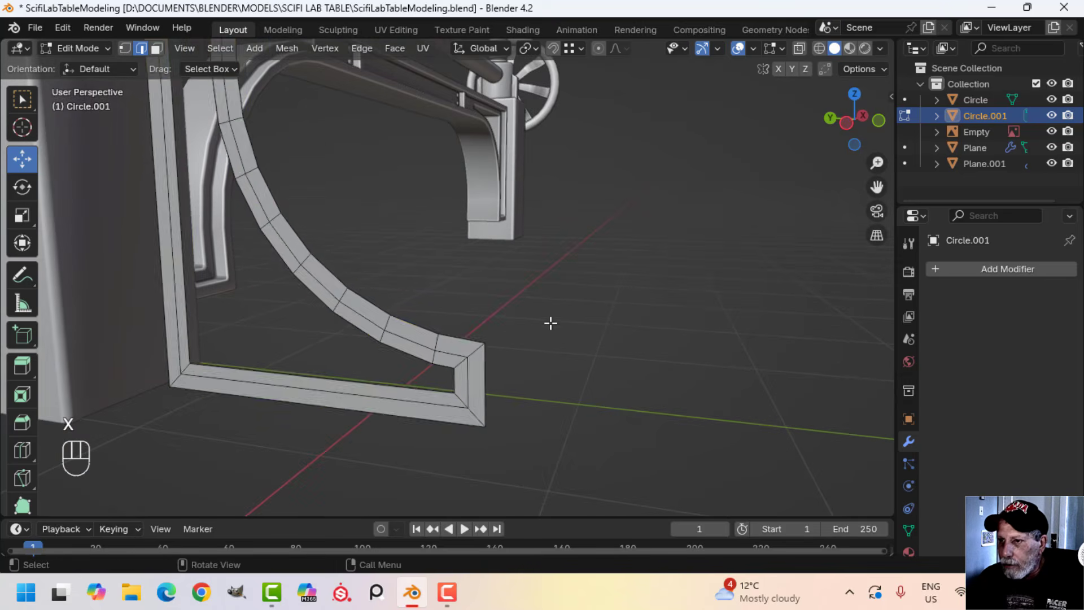
Move the whole bracket frame about -0.146 m along X and extrude it about 0.251 m along its normal
key(a)
middle_drag(381, 322, 461, 319)
drag(522, 265, 480, 266)
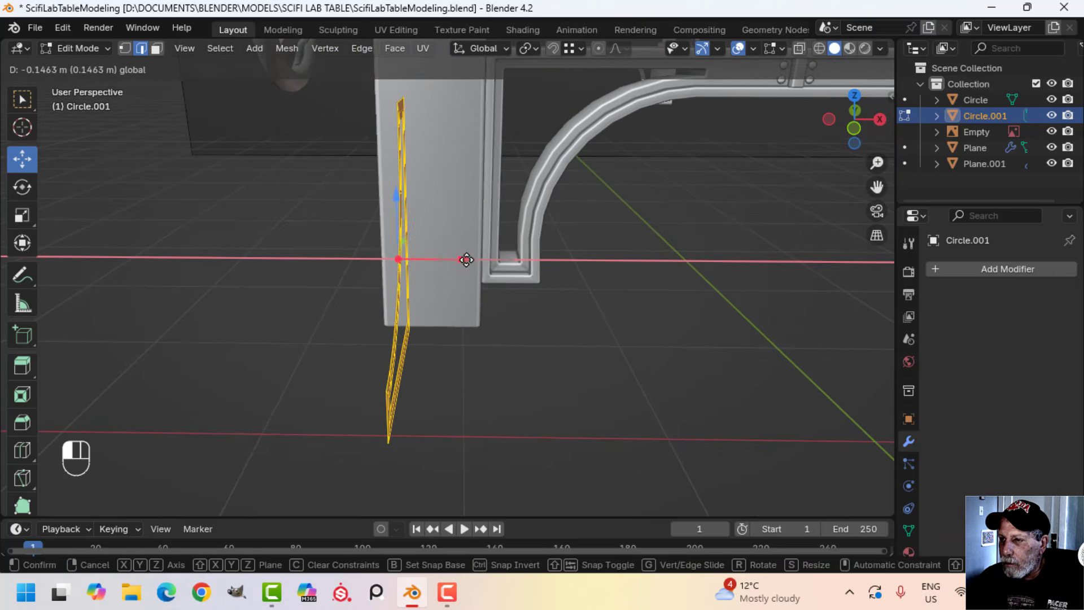
shift+middle_drag(480, 266, 504, 291)
key(e)
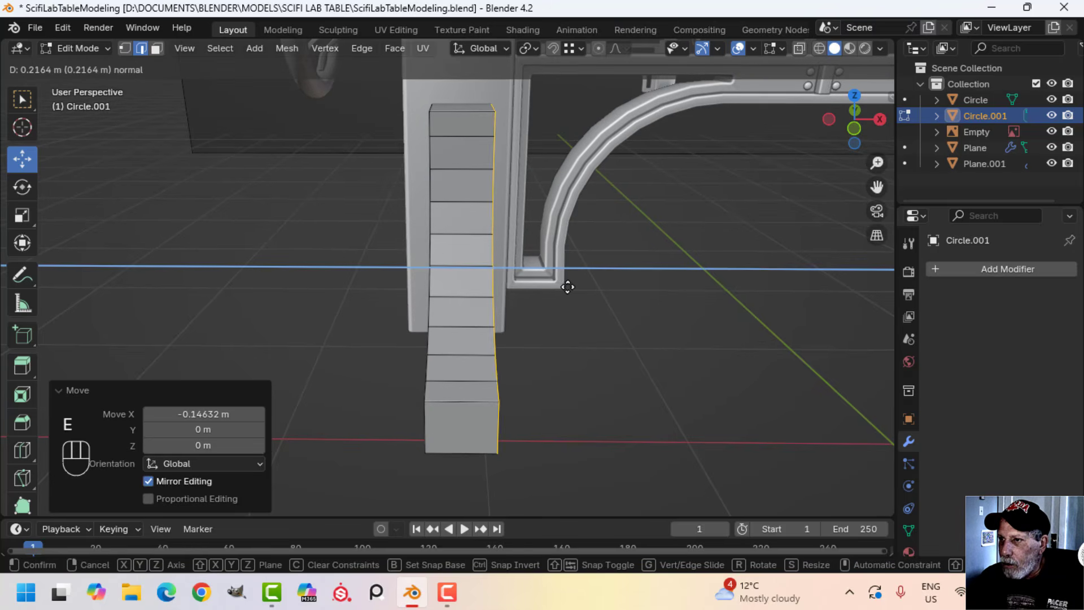
click(578, 287)
Centre the extruded bracket on the post by moving its whole mesh about -0.024 m along X in the front view
key(KP_1)
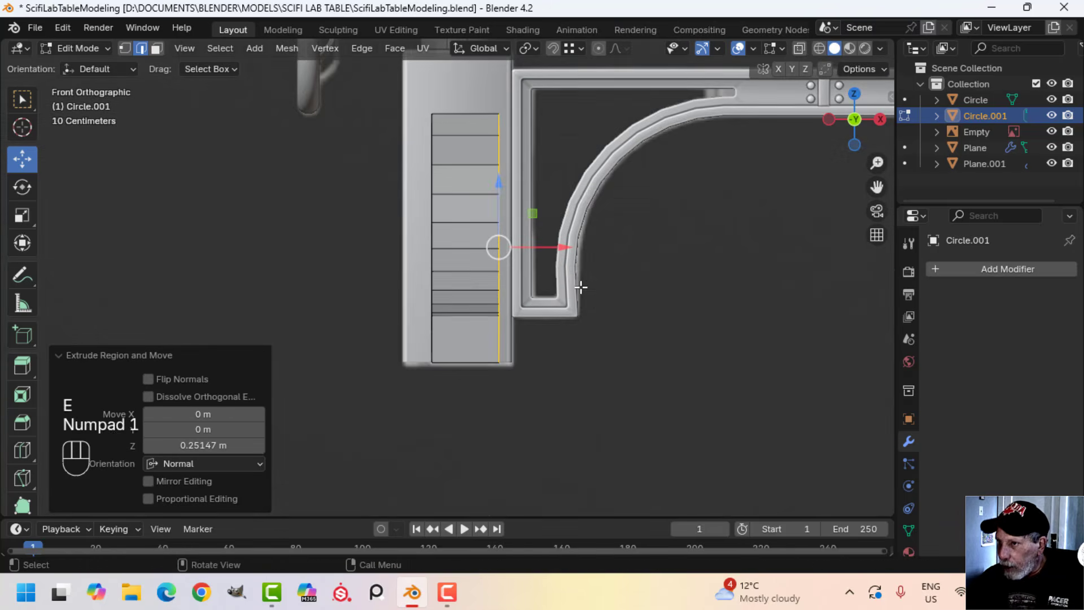
key(z)
click(537, 275)
key(a)
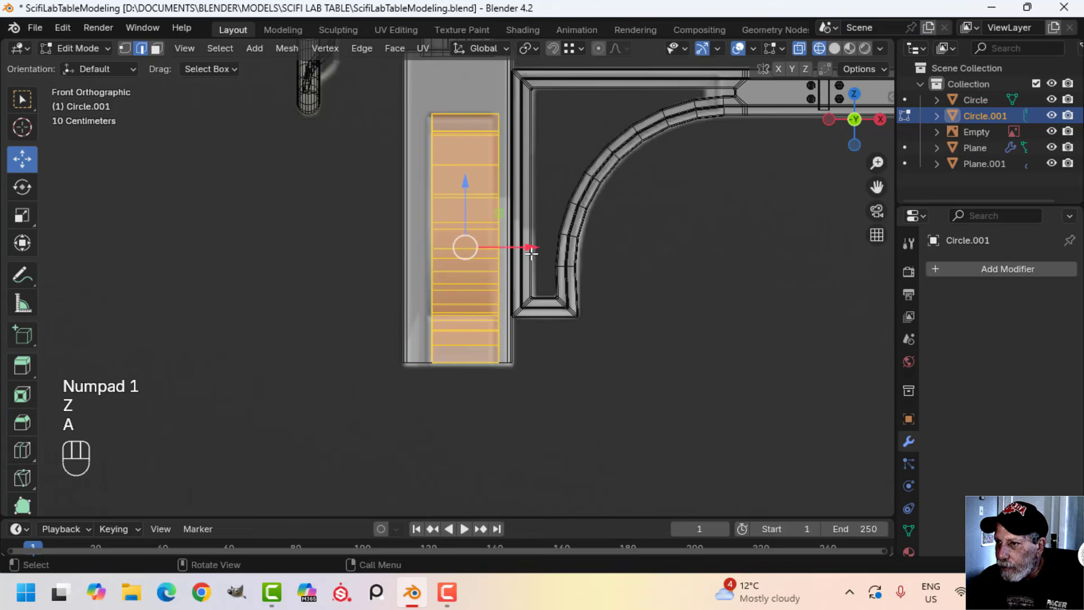
drag(531, 254, 520, 246)
key(z)
click(559, 277)
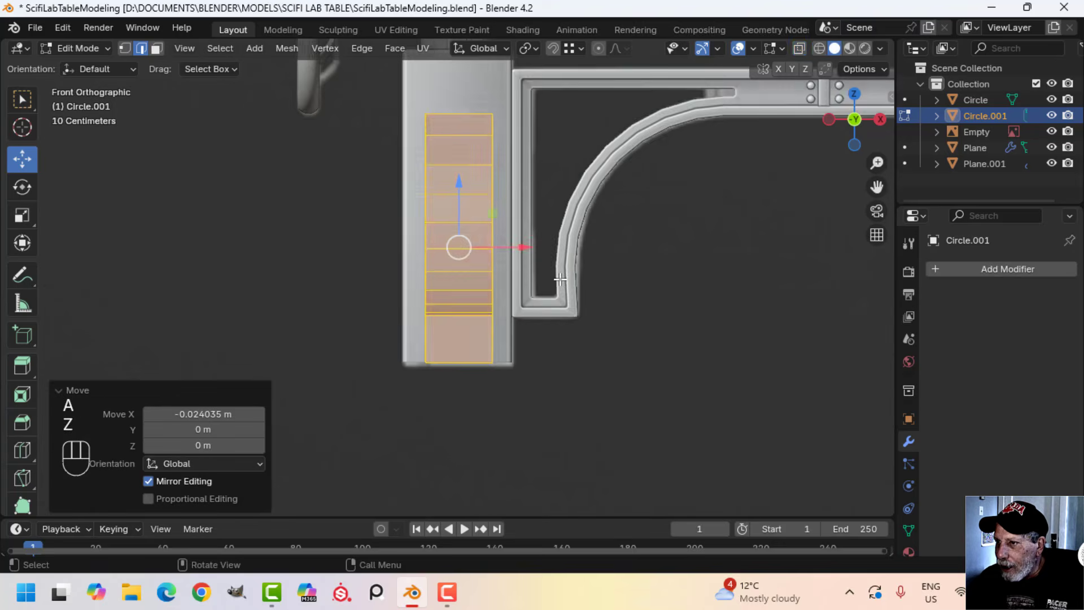
Adjust the bracket's thickness by scaling its whole mesh along X
middle_drag(565, 279, 687, 305)
scroll(633, 289, up, 2)
key(alt+a)
shift+middle_drag(557, 244, 581, 273)
key(a)
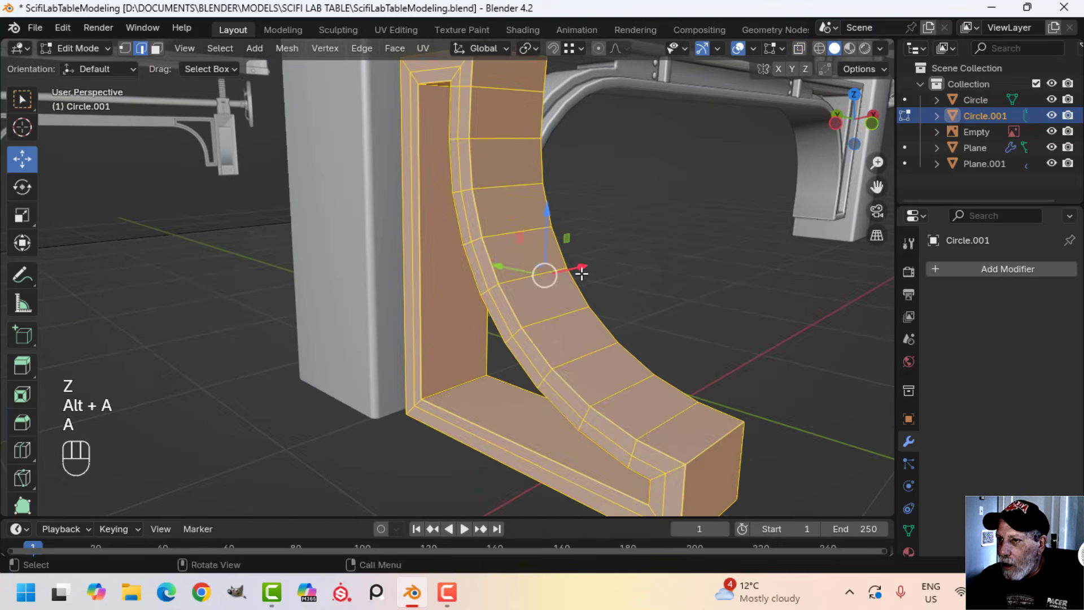
middle_drag(641, 254, 472, 259)
key(s)
key(x)
click(571, 261)
key(alt+a)
Select the outer rim face loops on both sides of the bracket, extrude them in place and scale them about 1.35 along X
scroll(480, 263, up, 3)
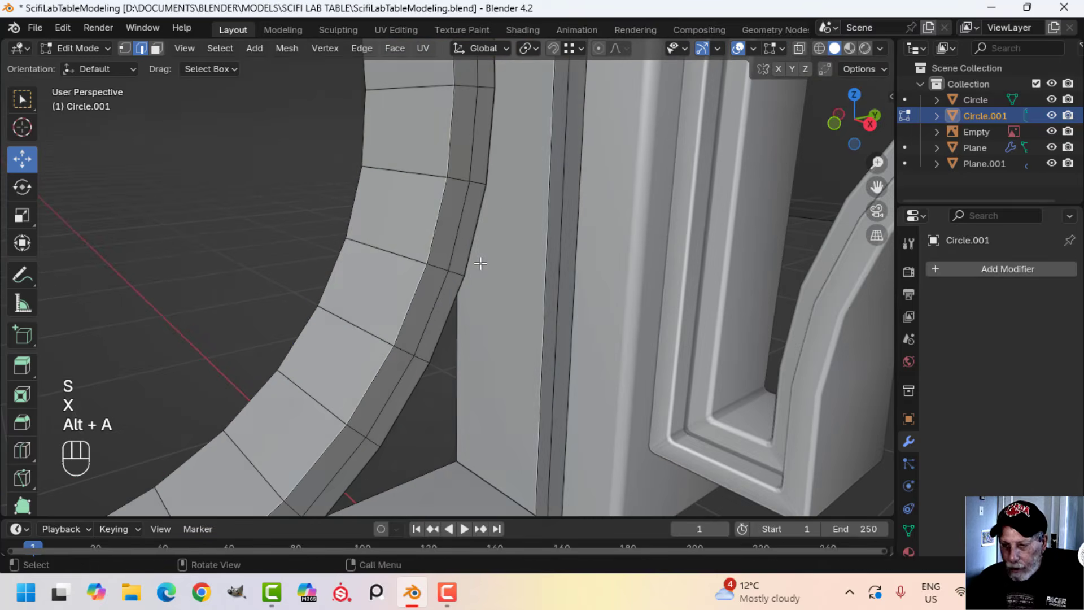
alt+shift+click(460, 184)
scroll(480, 208, down, 4)
middle_drag(480, 208, 680, 279)
scroll(569, 174, up, 3)
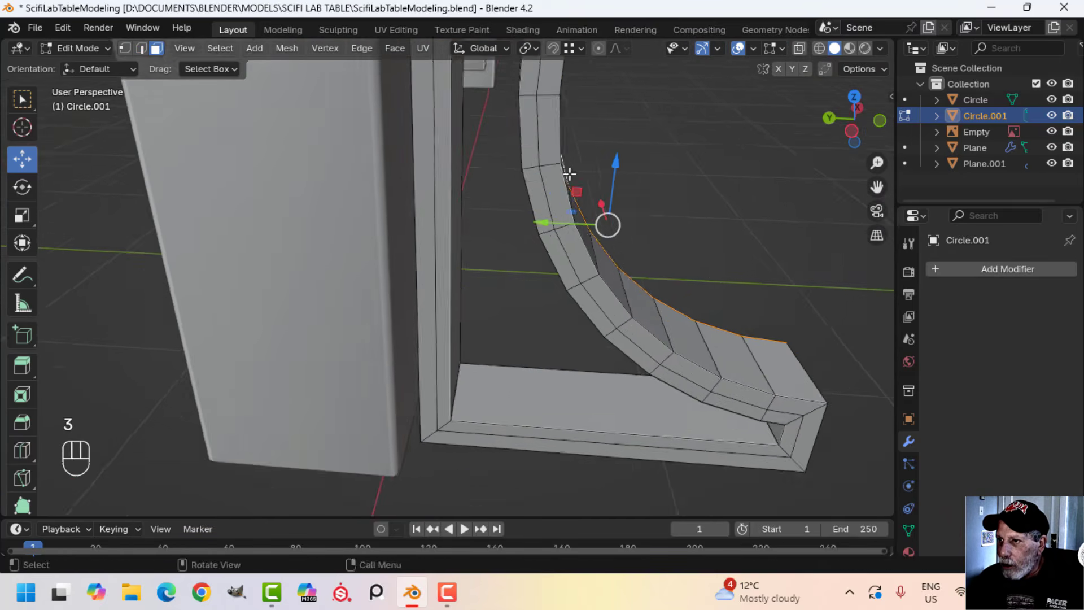
middle_drag(570, 174, 527, 186)
alt+shift+click(530, 113)
scroll(581, 191, down, 4)
shift+middle_drag(622, 263, 517, 276)
key(e)
right_click(518, 275)
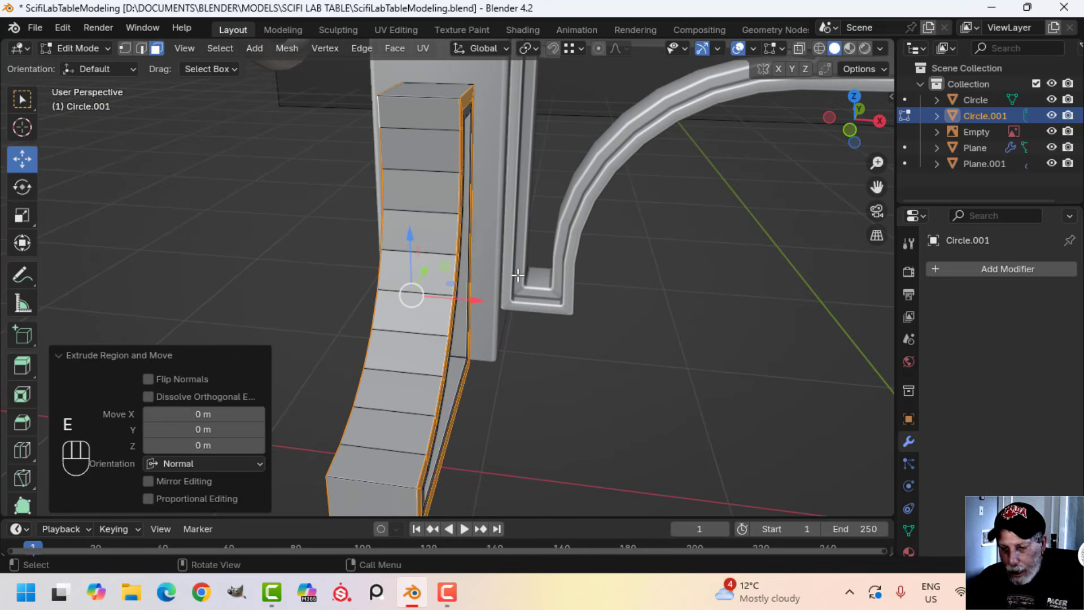
key(s)
key(x)
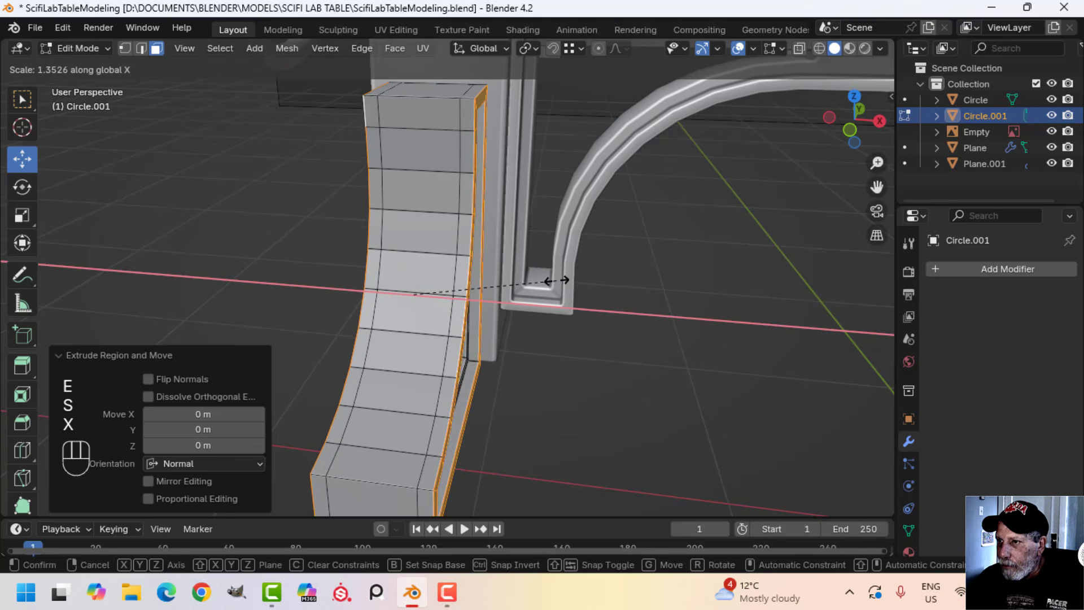
click(558, 281)
key(alt+a)
Dissolve the two redundant edge loops running around the bracket's outer surface
scroll(474, 281, down, 1)
shift+middle_drag(472, 283, 490, 267)
scroll(490, 267, up, 2)
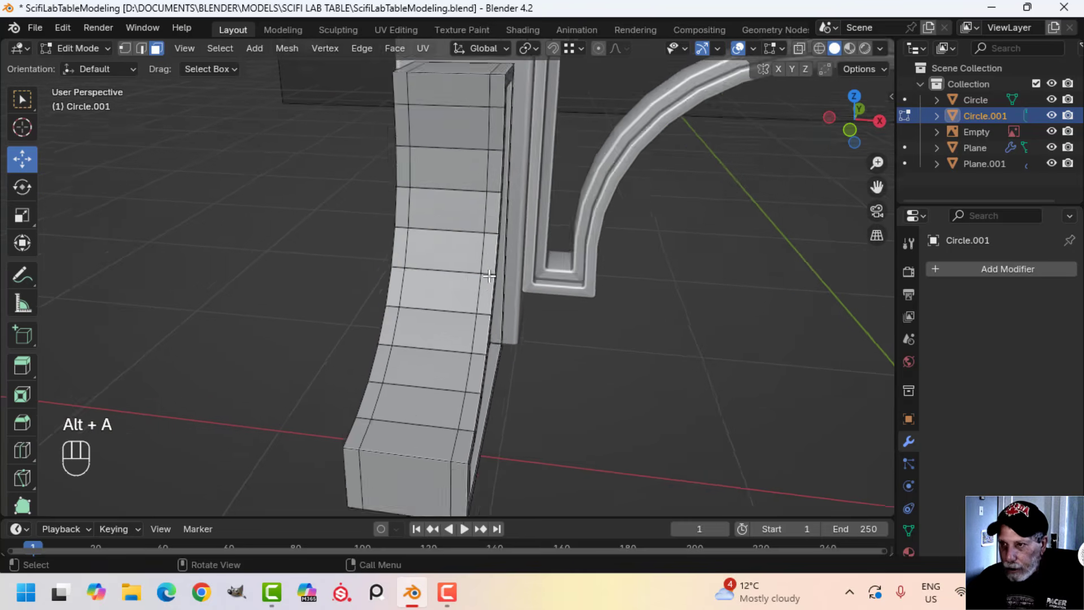
key(2)
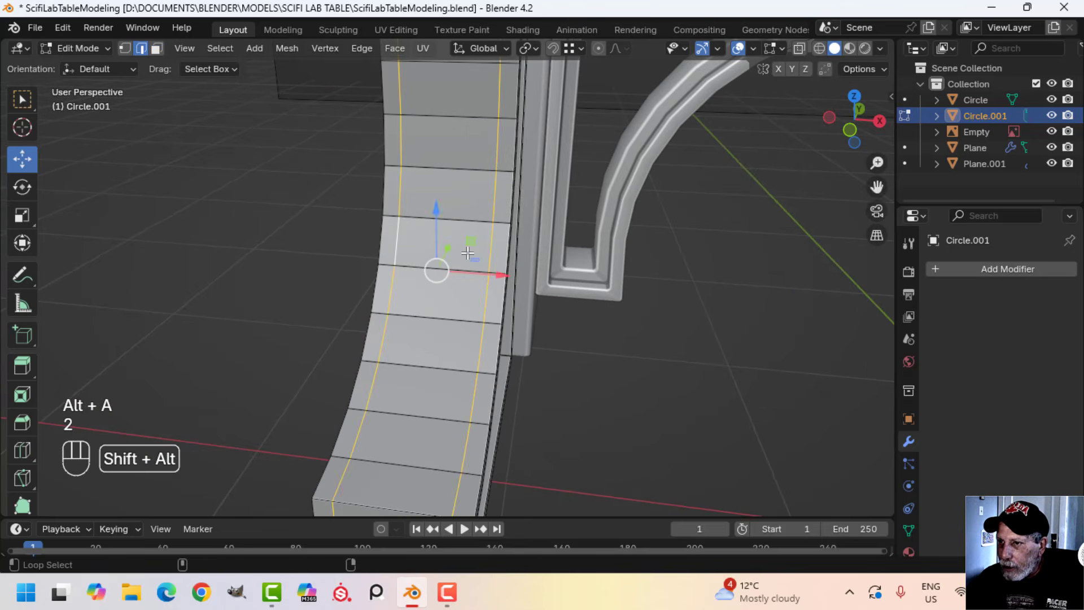
key(x)
click(430, 325)
scroll(592, 296, down, 2)
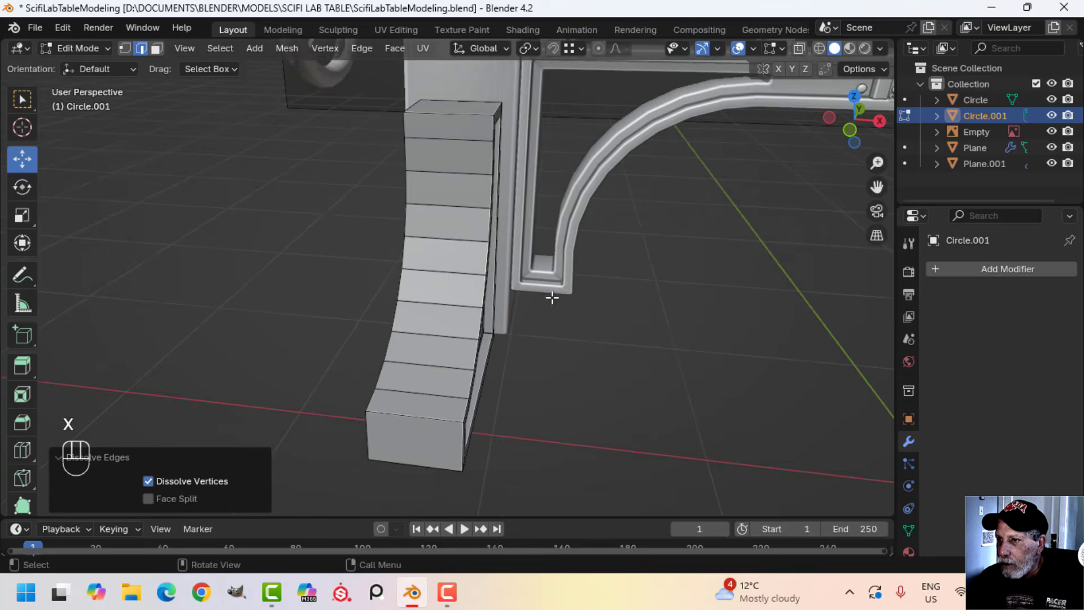
Isolate the bracket in local view and reopen its mesh for editing
key(Tab)
middle_drag(520, 299, 635, 274)
key(alt+a)
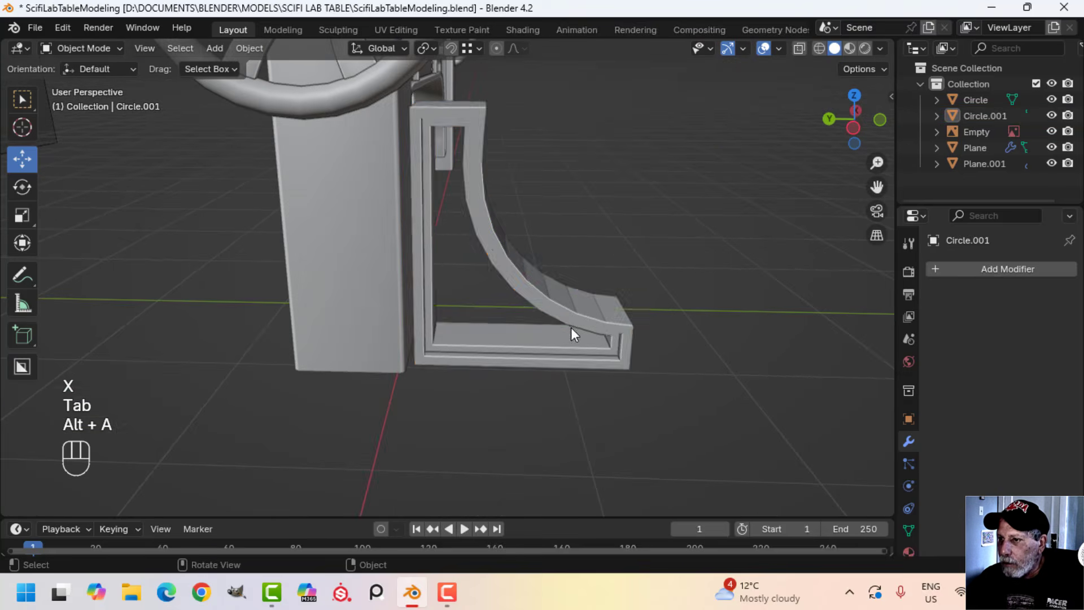
middle_drag(571, 327, 574, 290)
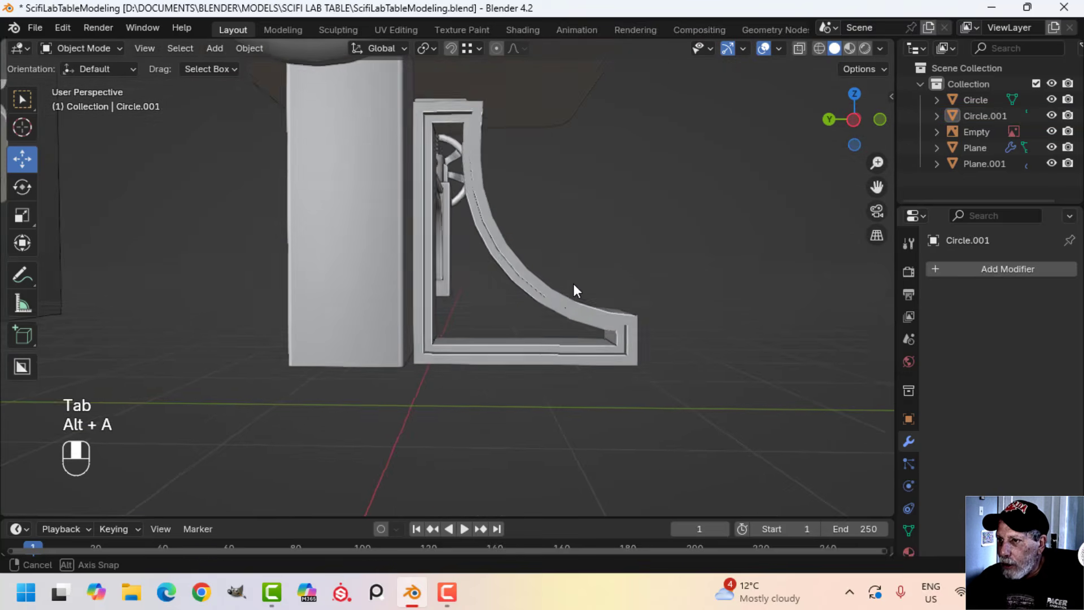
click(632, 310)
key(/)
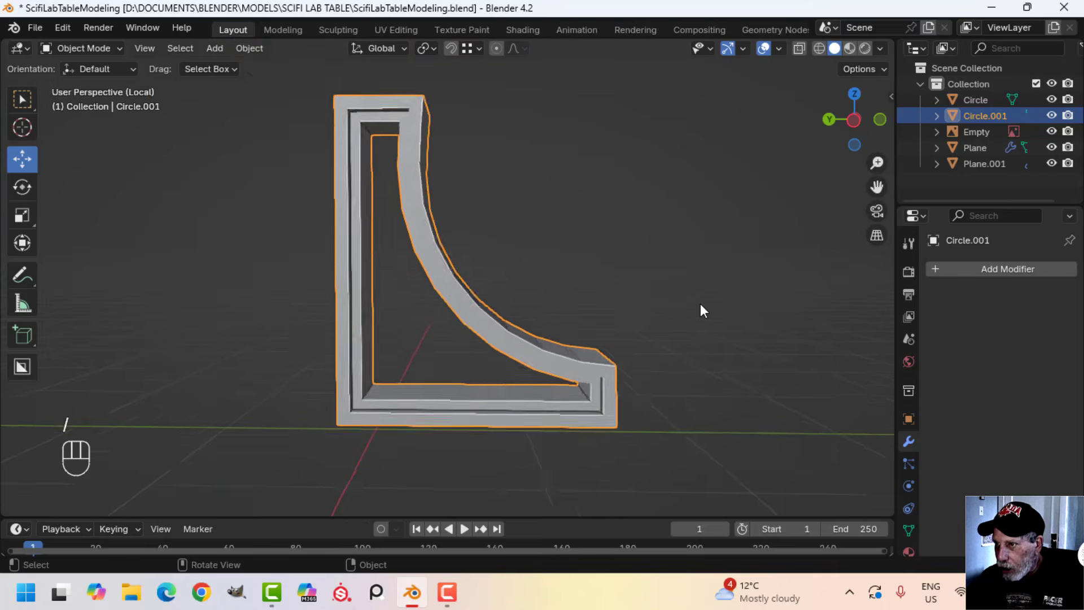
scroll(700, 303, up, 4)
shift+middle_drag(593, 362, 593, 384)
key(Tab)
Select the corner edges at every corner of the bracket frame and bevel them with two segments
shift+middle_drag(500, 237, 554, 381)
scroll(546, 353, up, 2)
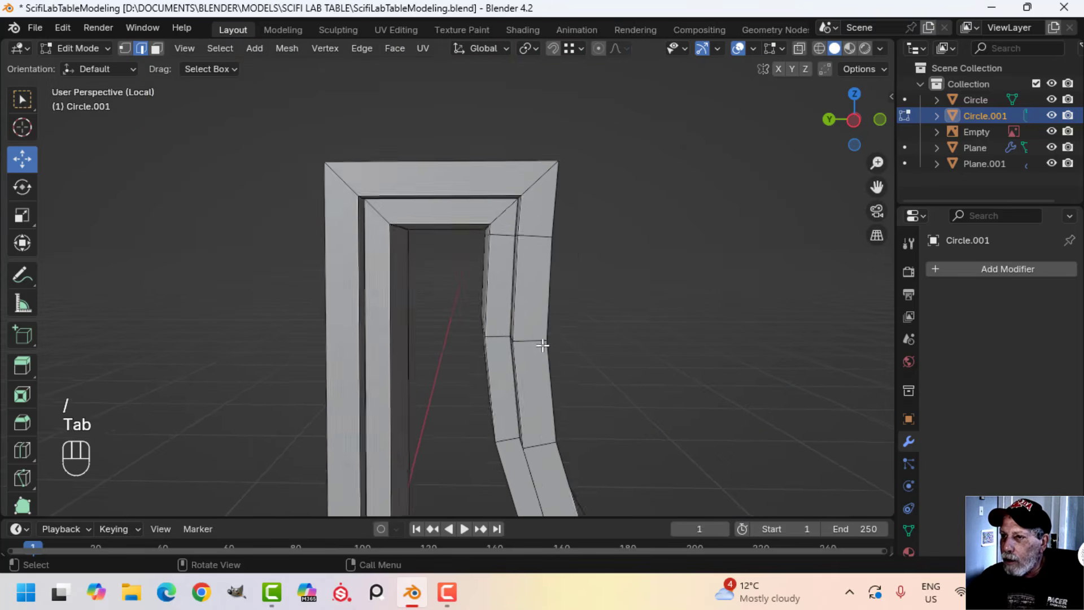
key(alt+a)
shift+middle_drag(456, 310, 467, 289)
key(2)
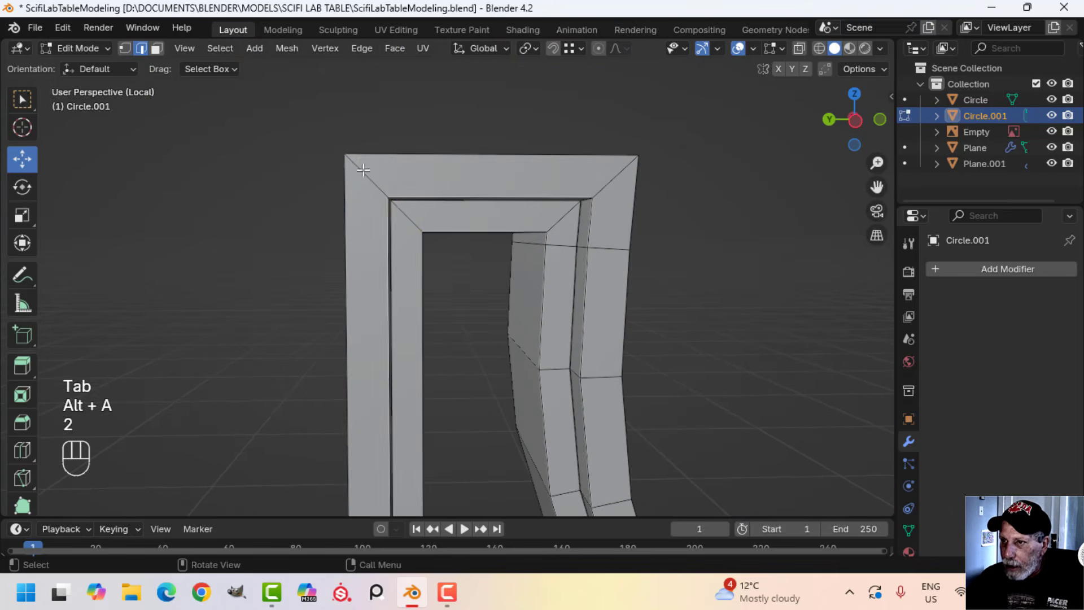
alt+shift+click(613, 183)
scroll(587, 350, down, 5)
shift+middle_drag(581, 394, 572, 164)
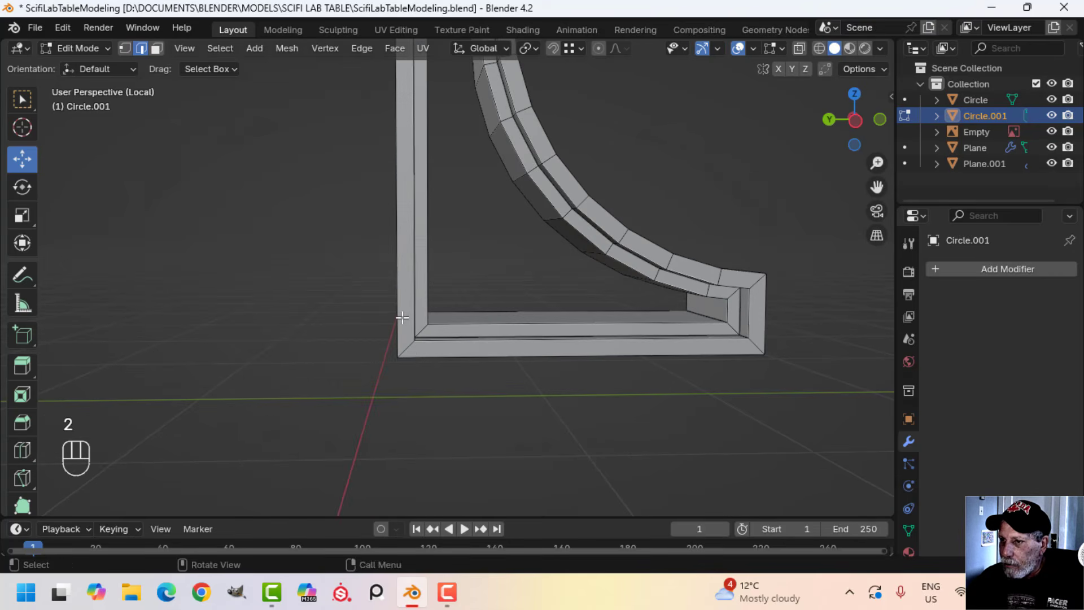
alt+shift+click(412, 347)
shift+middle_drag(796, 351, 544, 325)
alt+shift+click(442, 323)
key(ctrl+b)
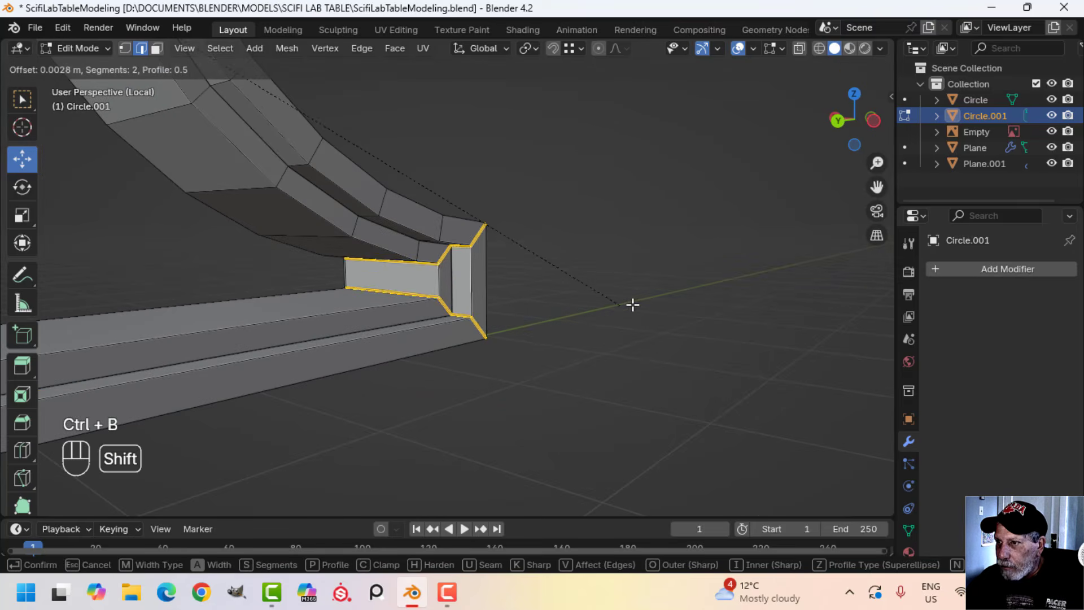
click(708, 301)
Select the outermost edge loops on both sides of the bracket and bevel them with two segments
key(alt+a)
middle_drag(552, 319, 394, 229)
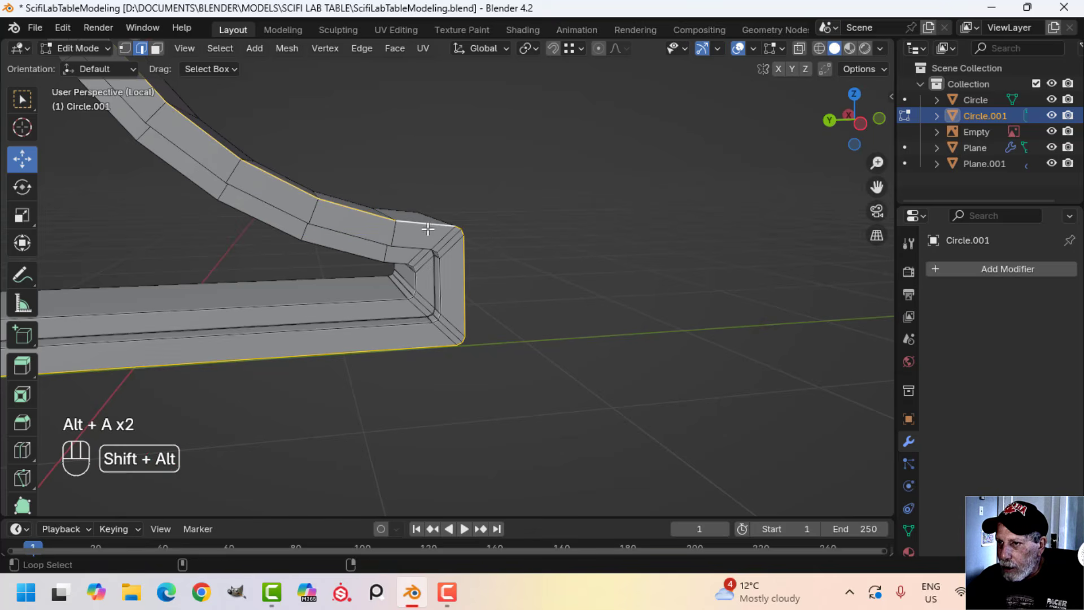
middle_drag(533, 265, 618, 258)
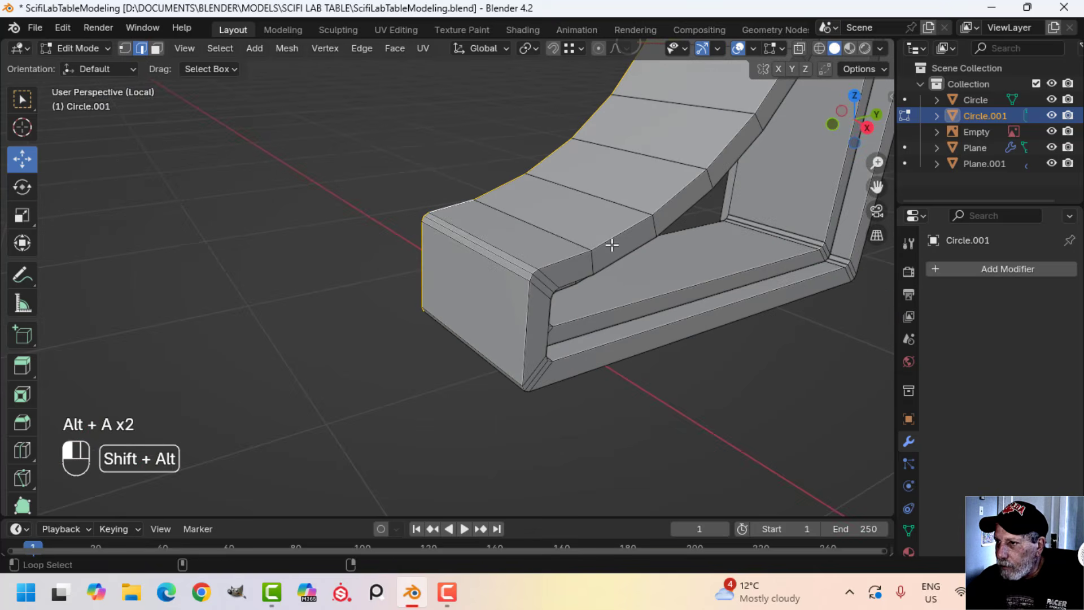
alt+shift+click(613, 245)
scroll(650, 266, down, 3)
shift+middle_drag(683, 288, 551, 376)
scroll(611, 308, up, 2)
shift+middle_drag(621, 373, 511, 300)
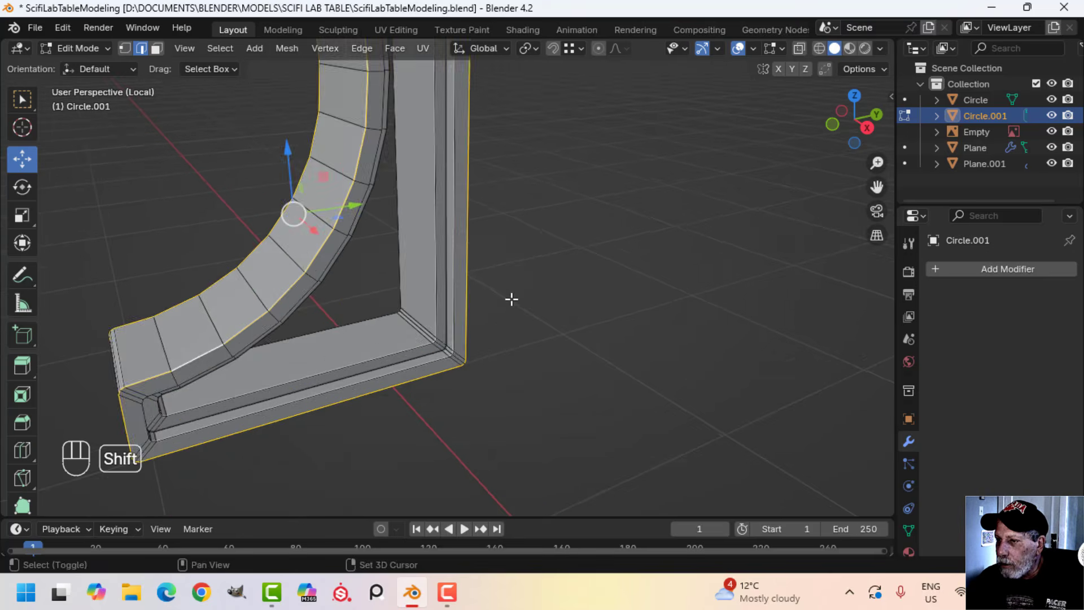
shift+middle_drag(525, 234, 573, 434)
middle_drag(565, 388, 593, 428)
scroll(593, 428, up, 2)
middle_drag(588, 375, 605, 362)
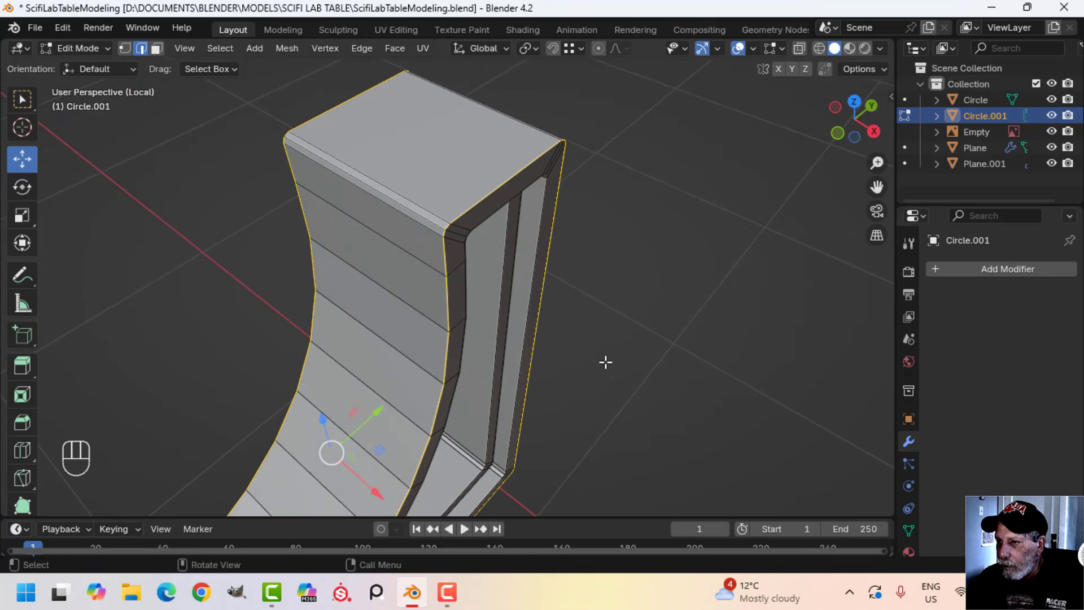
key(ctrl+b)
click(672, 353)
middle_drag(672, 354, 526, 184)
key(alt+a)
Bevel the outer frame's inner edge loops, bordering the recessed groove, with two segments on both sides of the bracket
alt+shift+click(519, 183)
scroll(441, 361, down, 3)
shift+middle_drag(425, 392, 782, 247)
middle_drag(356, 283, 493, 264)
scroll(573, 315, up, 3)
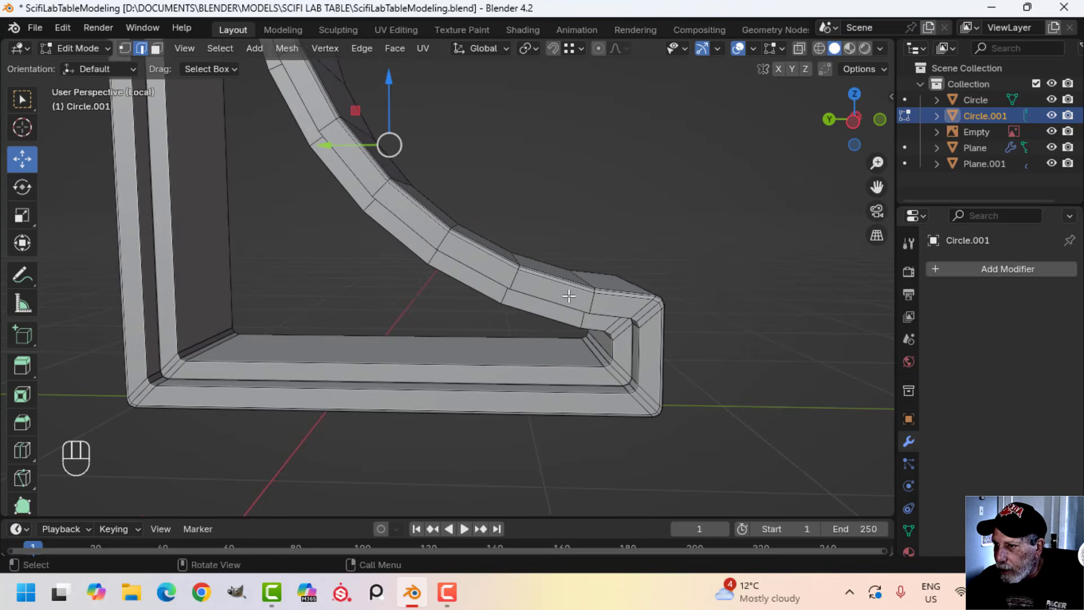
alt+shift+click(569, 296)
alt+shift+click(579, 310)
shift+middle_drag(795, 377, 646, 364)
scroll(734, 366, up, 3)
key(ctrl+b)
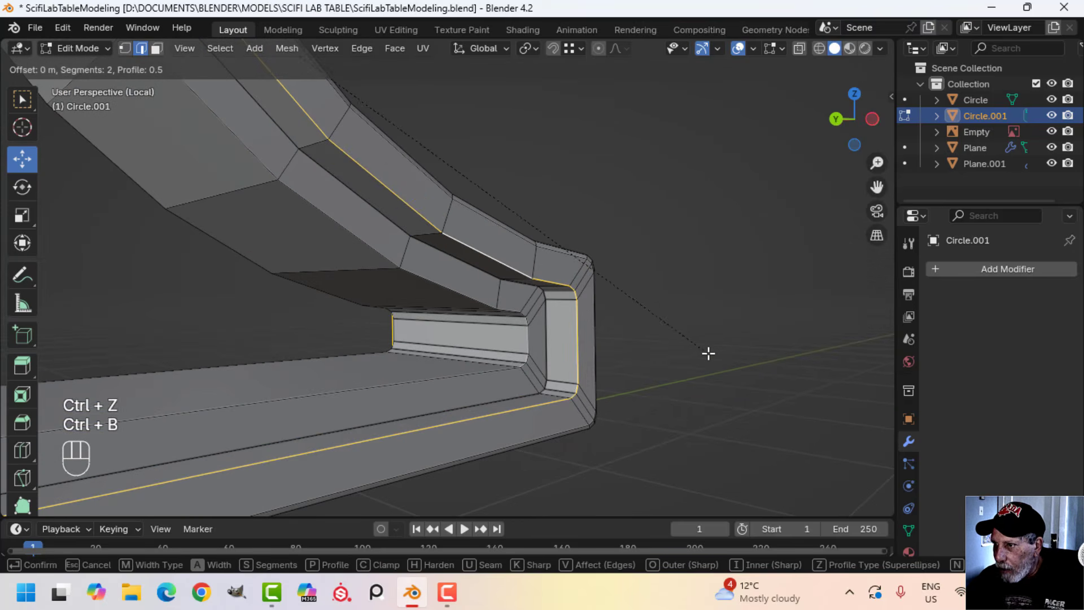
click(790, 352)
key(alt+a)
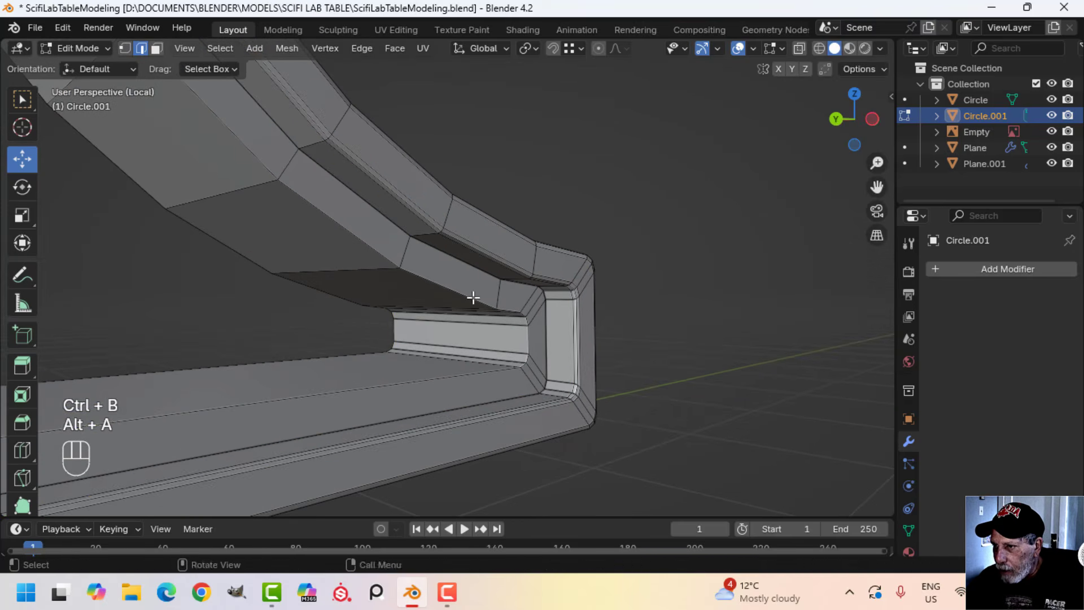
Try to bevel the edge loops around the bracket's central opening on both sides with two segments
scroll(542, 344, down, 5)
middle_drag(322, 334, 590, 355)
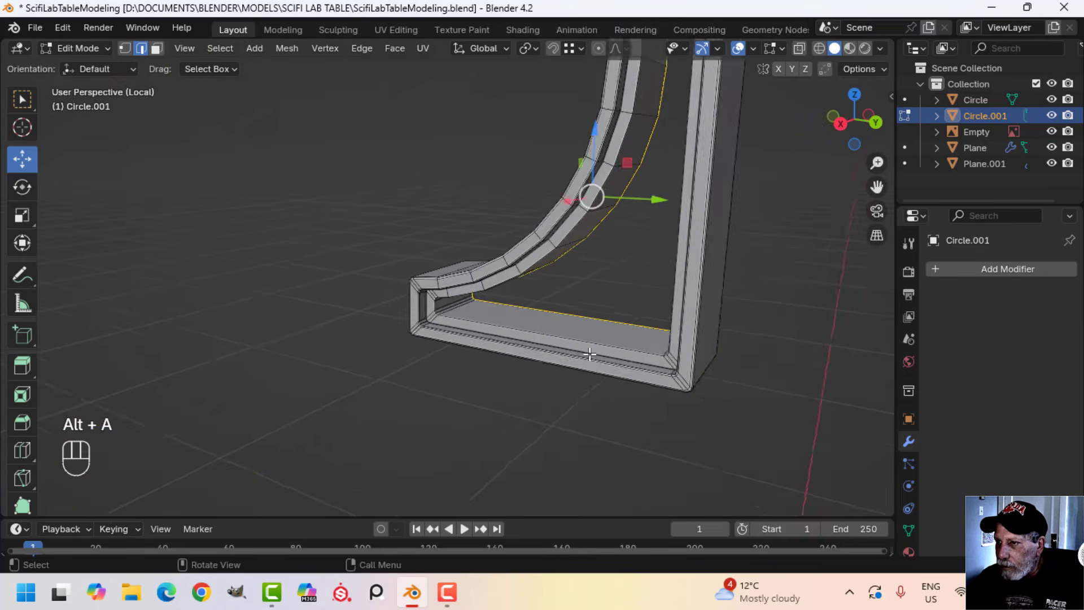
scroll(591, 356, up, 2)
middle_drag(478, 352, 608, 361)
scroll(436, 390, up, 2)
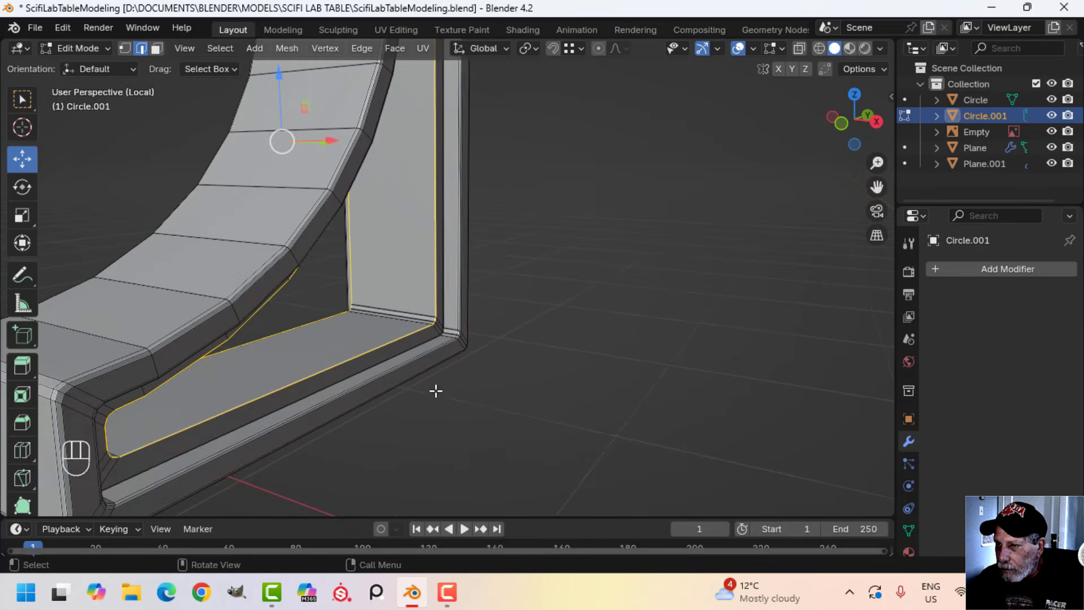
middle_drag(436, 390, 668, 300)
shift+middle_drag(794, 224, 515, 425)
scroll(516, 426, up, 2)
key(ctrl+b)
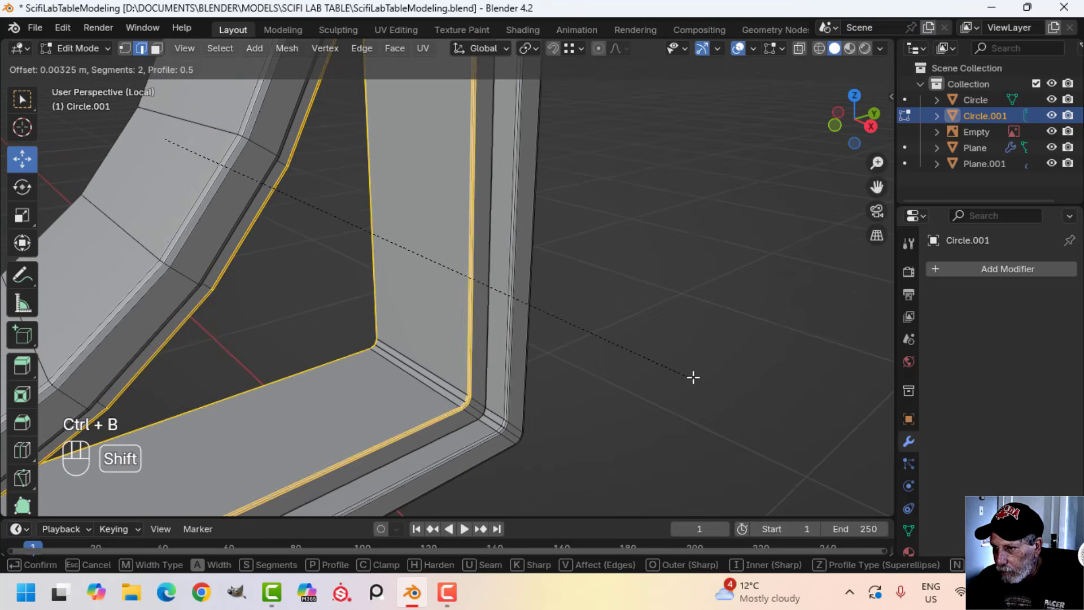
click(730, 374)
key(alt+a)
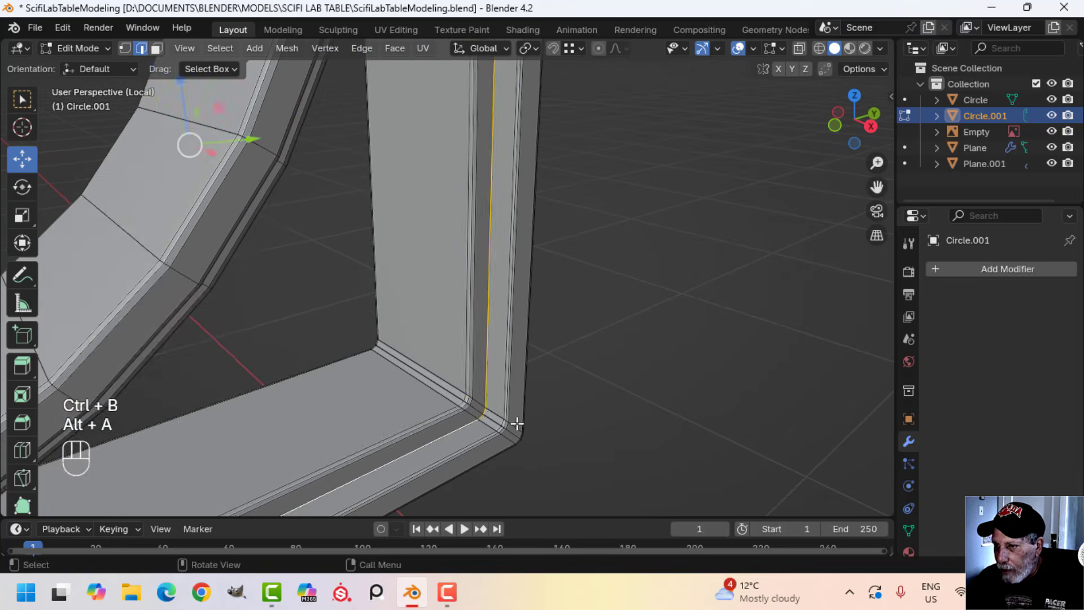
Inspect the inner frame's groove-side loops and top corners, and undo the bevel on the central opening
scroll(516, 424, down, 2)
middle_drag(469, 417, 400, 339)
scroll(400, 339, down, 2)
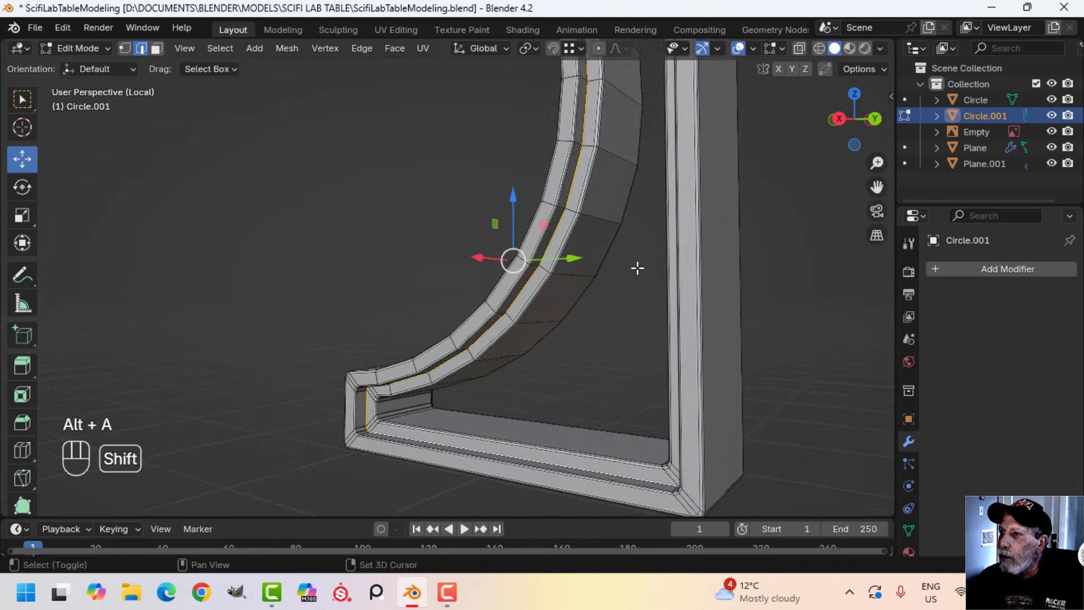
shift+middle_drag(638, 268, 584, 446)
mouse_move(649, 401)
middle_down()
mouse_move(486, 414)
mouse_move(632, 402)
middle_up()
scroll(632, 401, up, 3)
shift+middle_drag(613, 339, 564, 421)
scroll(564, 422, up, 3)
shift+middle_drag(522, 390, 551, 436)
scroll(523, 412, up, 2)
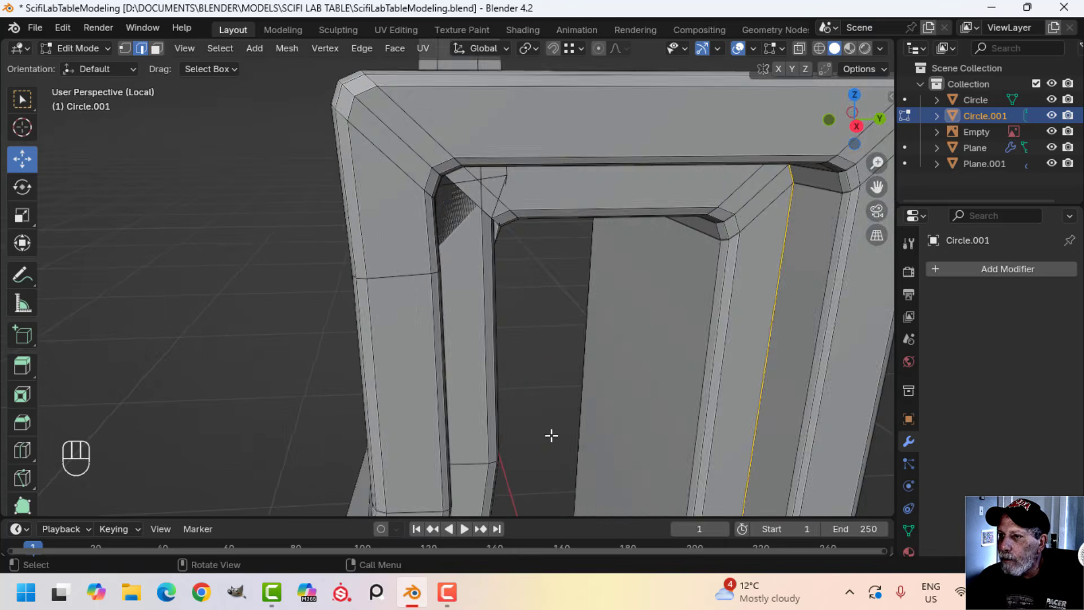
scroll(551, 435, down, 4)
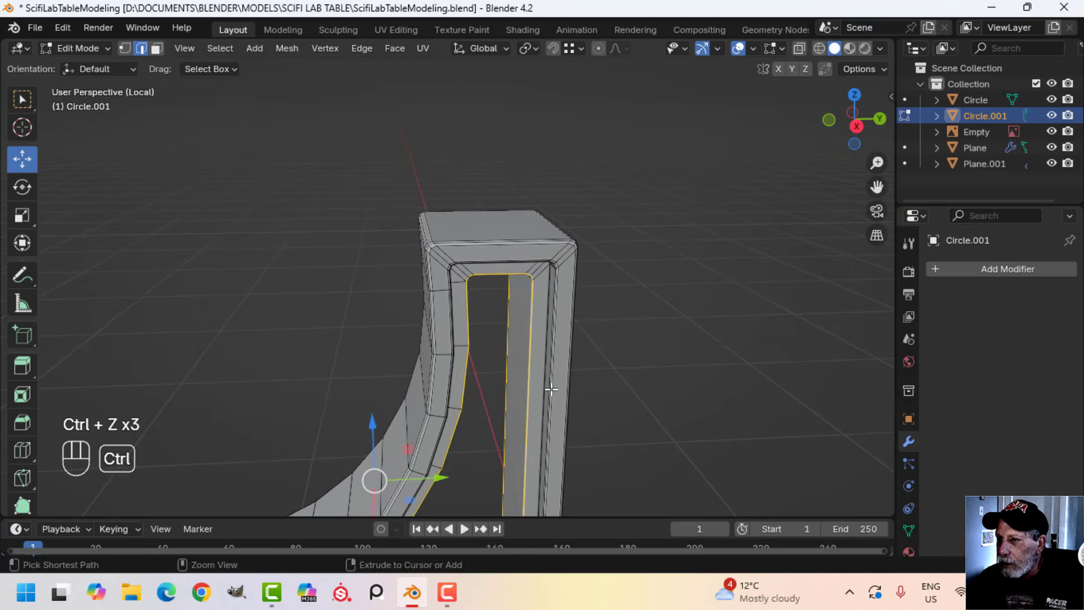
Try the two-segment bevel on the central opening's edge loops again, check the top corner and undo it
middle_drag(551, 389, 473, 224)
middle_drag(497, 157, 474, 125)
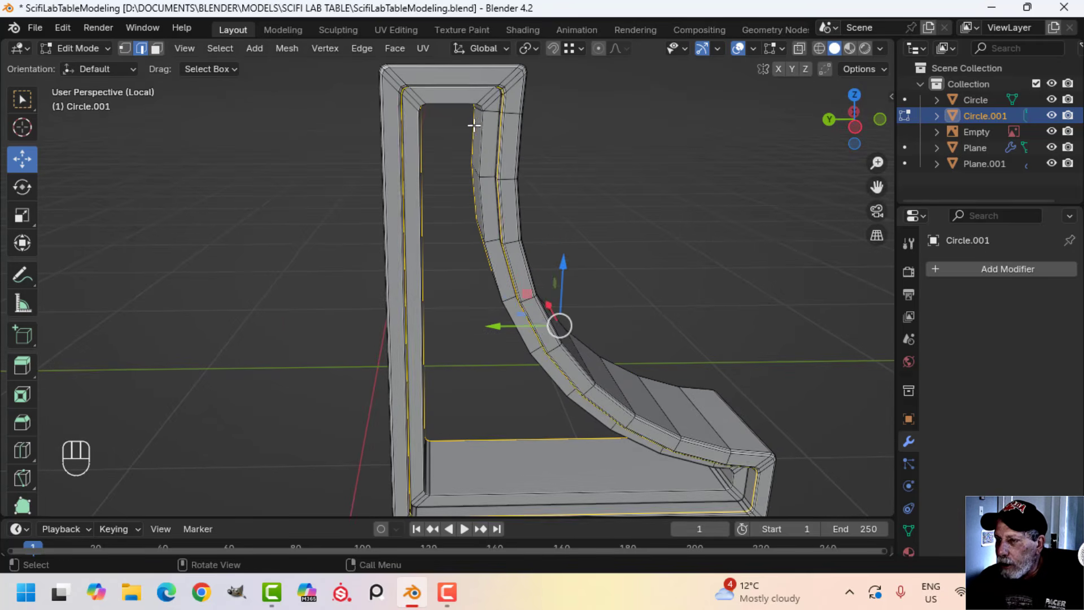
middle_drag(489, 240, 505, 320)
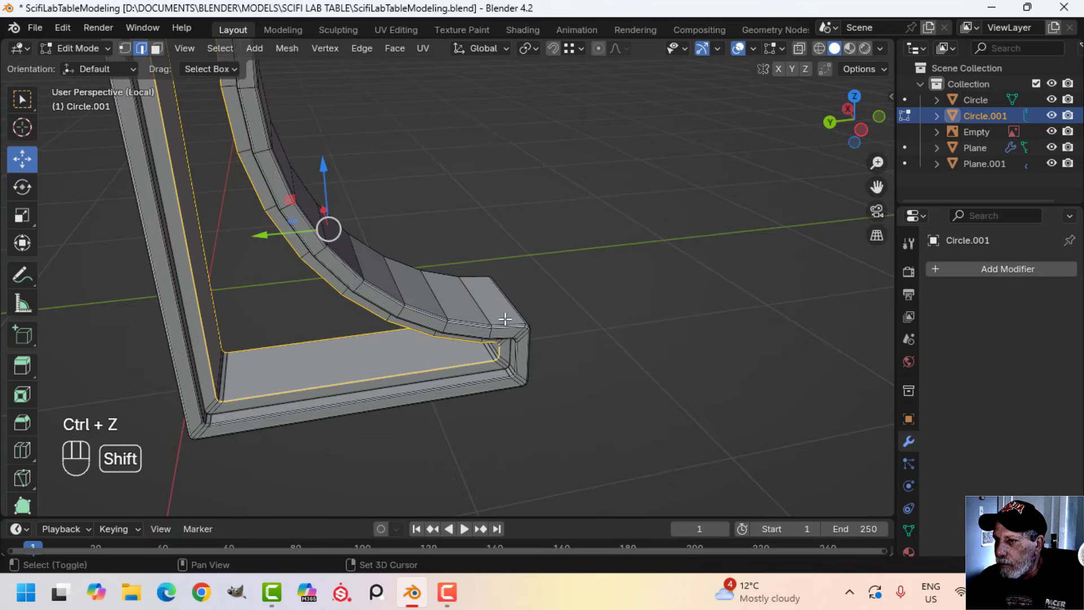
scroll(543, 363, up, 2)
middle_drag(551, 362, 587, 310)
scroll(591, 414, up, 3)
shift+middle_drag(591, 414, 574, 271)
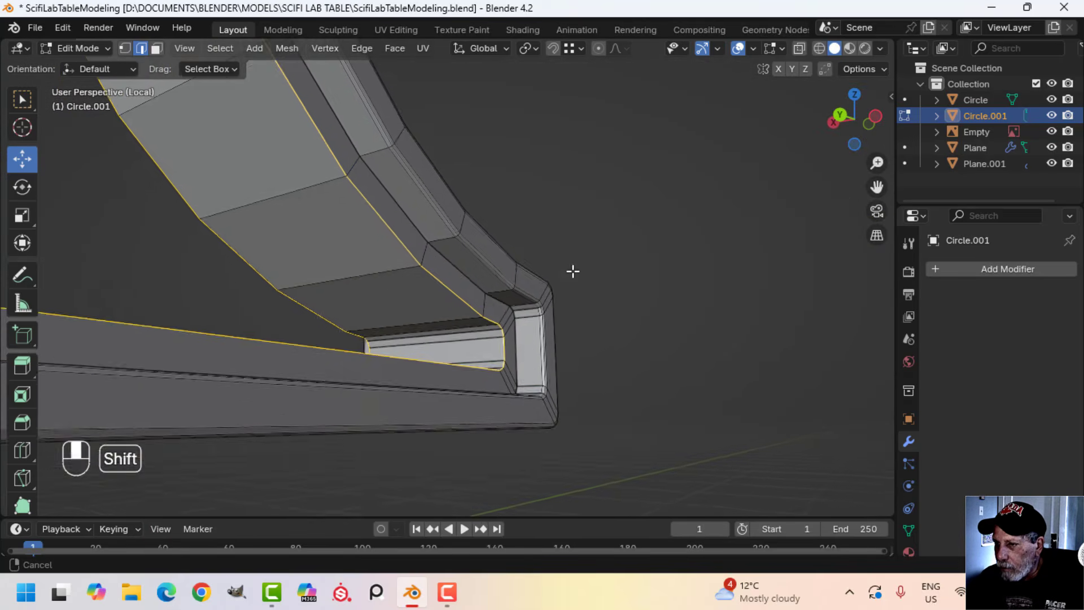
middle_drag(596, 327, 611, 358)
key(ctrl+b)
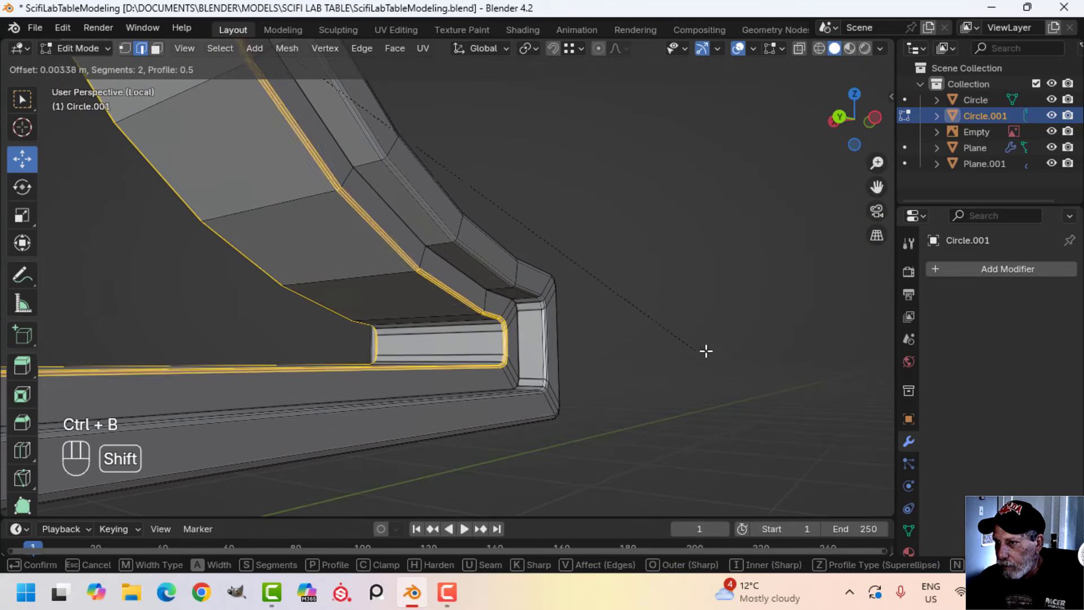
click(727, 355)
scroll(542, 327, down, 8)
shift+middle_drag(486, 235, 528, 324)
scroll(456, 334, up, 1)
scroll(456, 334, up, 2)
key(ctrl+z)
Recalculate the normals of the entire bracket mesh
scroll(424, 305, up, 3)
scroll(492, 310, up, 3)
key(a)
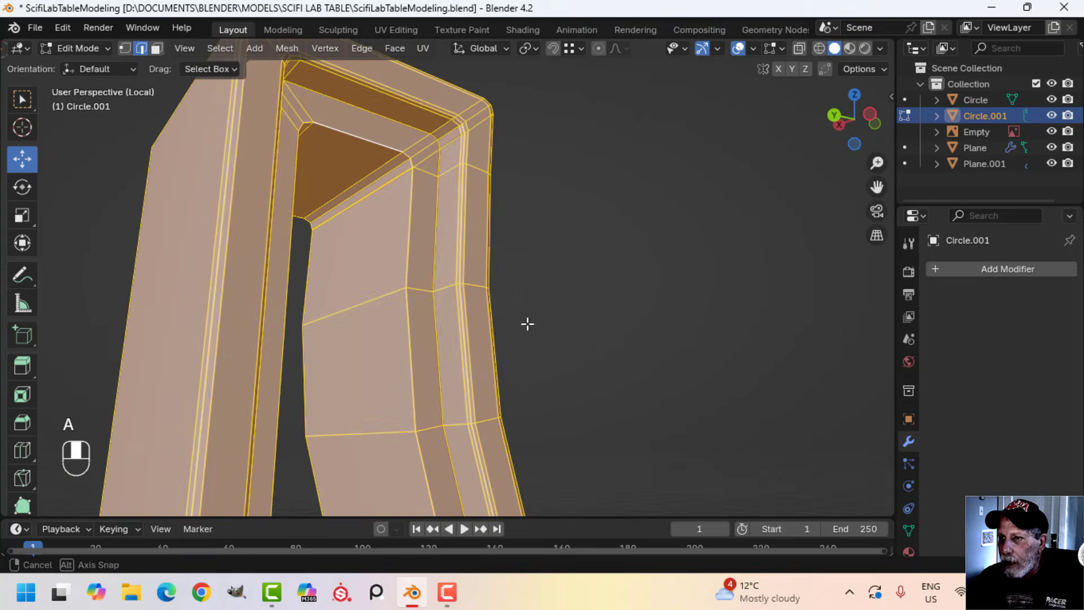
key(alt+n)
click(537, 320)
key(alt+a)
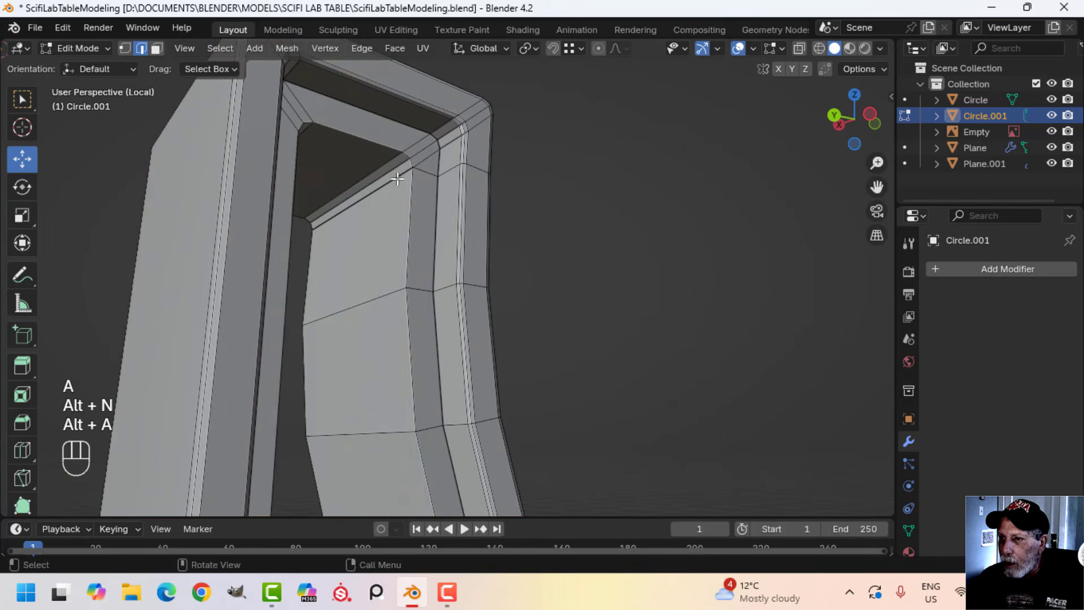
Dissolve the redundant edges crossing the bracket's curved arm just below its top corner
key(alt+a)
scroll(450, 221, up, 3)
shift+middle_drag(448, 222, 396, 231)
scroll(452, 273, up, 2)
scroll(438, 319, down, 1)
scroll(400, 351, down, 3)
scroll(396, 222, up, 1)
middle_drag(519, 243, 547, 256)
key(x)
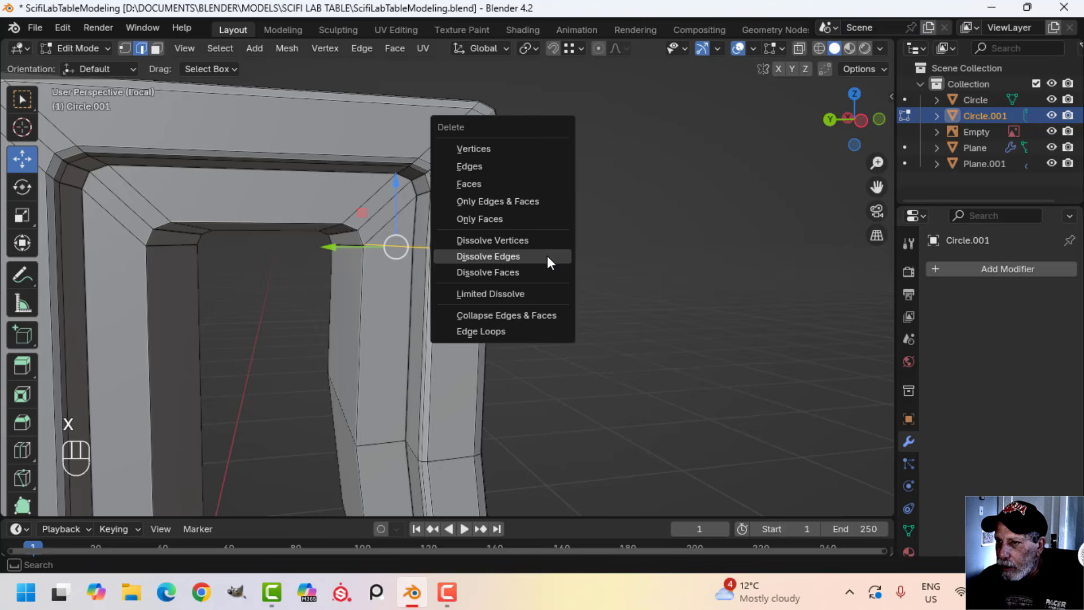
click(508, 257)
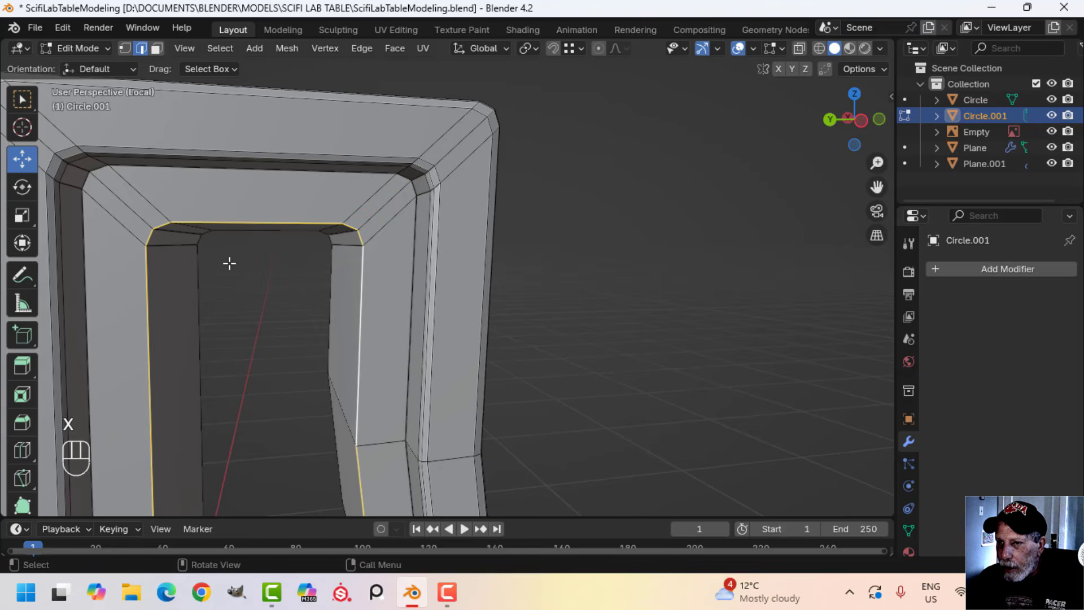
Bevel the central opening's edge loops on both sides with two segments and an offset of about 0.0055 m
scroll(230, 263, down, 4)
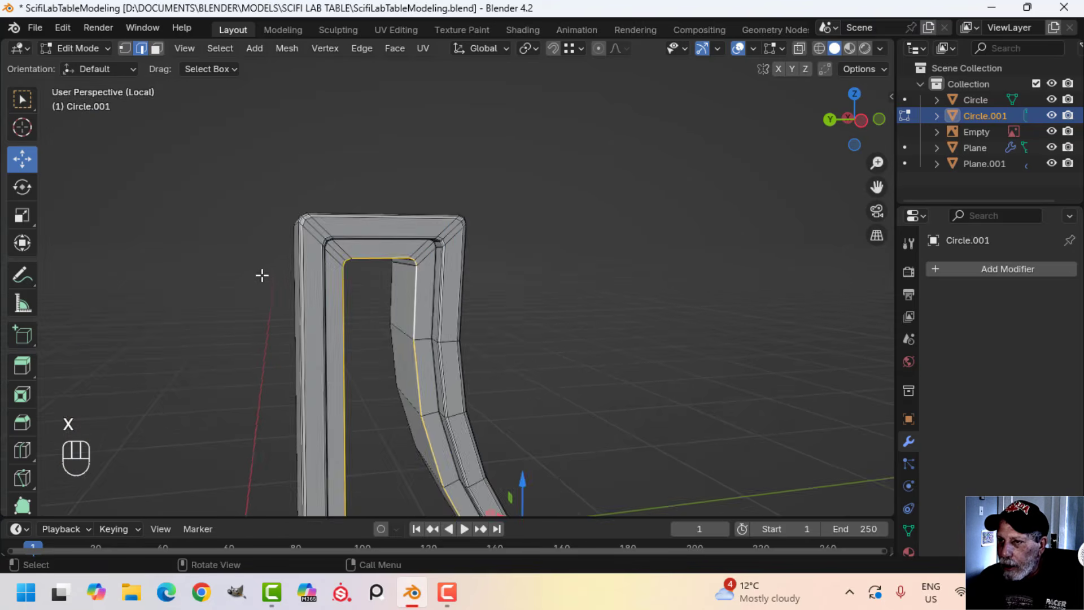
middle_drag(262, 274, 576, 253)
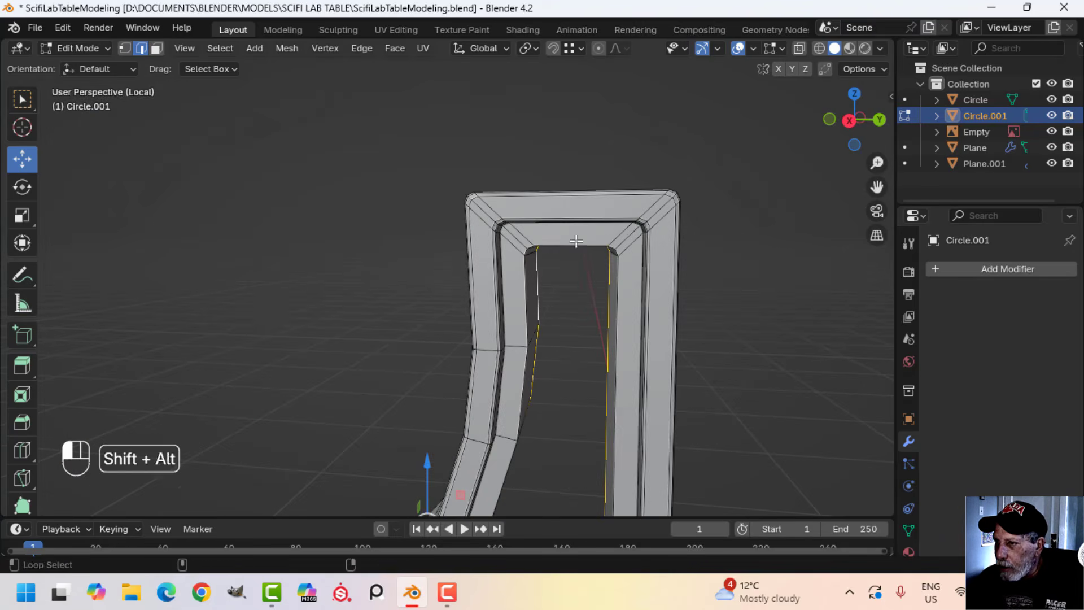
alt+shift+click(576, 243)
scroll(651, 390, down, 4)
mouse_move(646, 418)
shift+middle_down()
mouse_move(571, 281)
mouse_move(629, 472)
mouse_move(676, 394)
mouse_move(628, 411)
shift+middle_up()
scroll(583, 302, up, 3)
scroll(676, 390, up, 2)
middle_drag(629, 411, 615, 395)
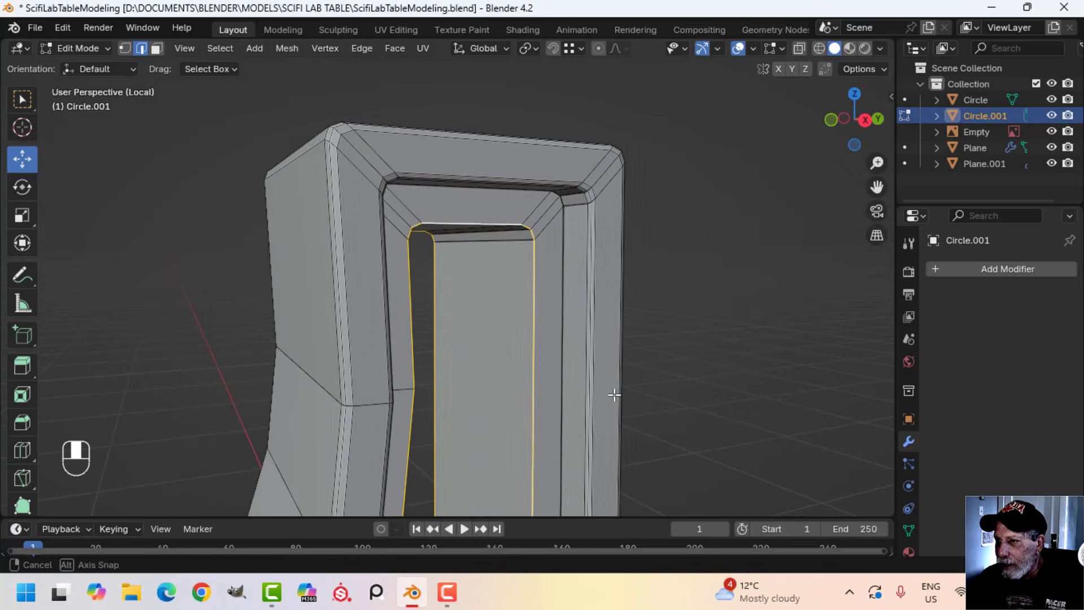
key(ctrl+b)
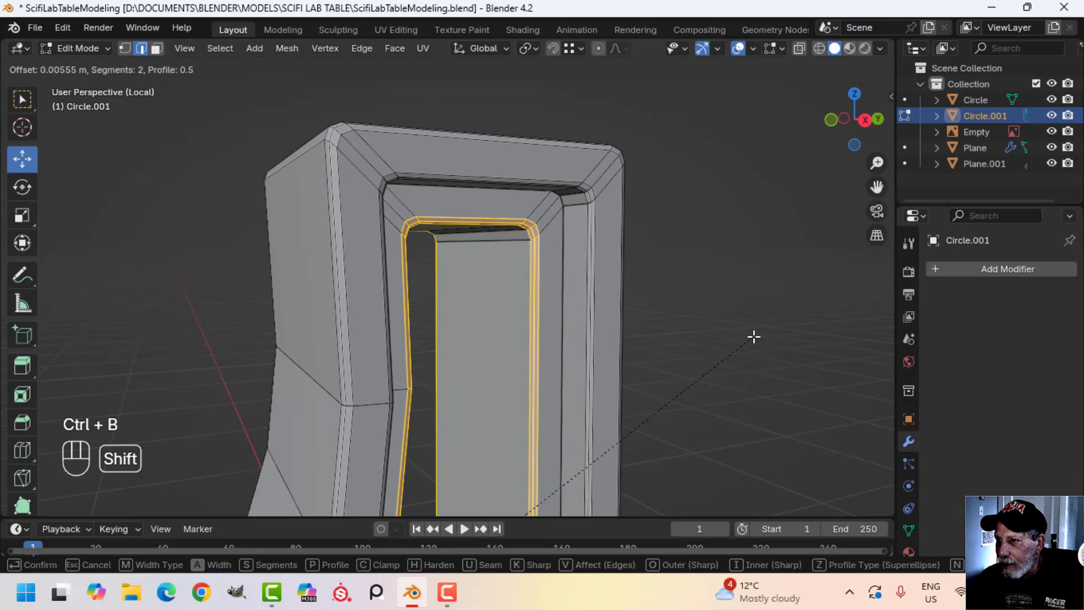
click(754, 336)
key(alt+a)
Bevel the inner frame's groove-side edge loops on both sides of the bracket with two segments
alt+shift+click(568, 254)
scroll(560, 294, down, 4)
shift+middle_drag(577, 434, 508, 276)
scroll(566, 424, up, 3)
middle_drag(508, 276, 446, 204)
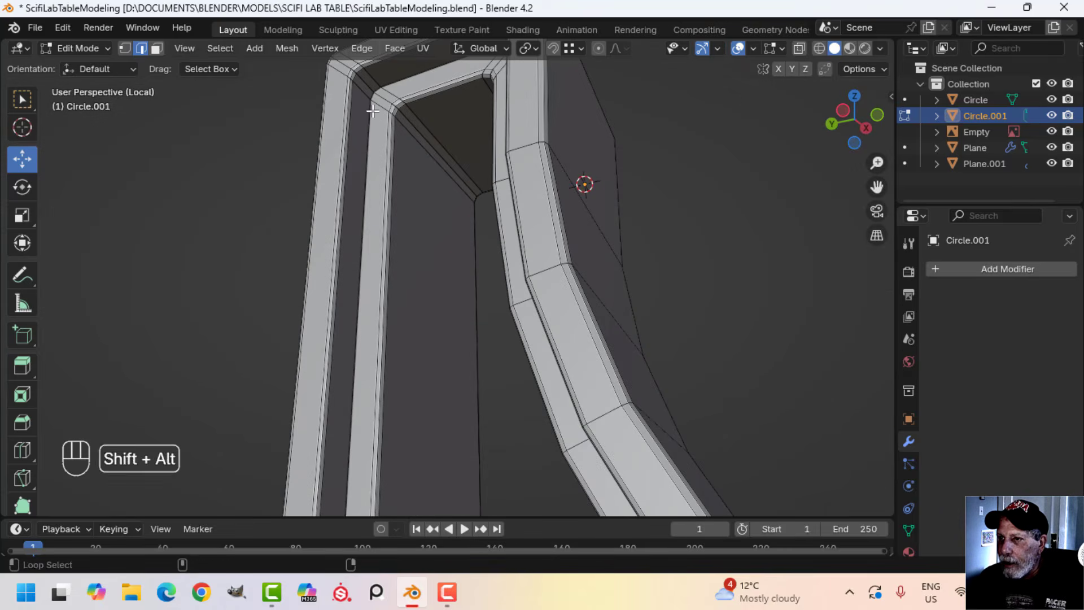
shift+middle_drag(401, 152, 462, 259)
scroll(462, 259, up, 1)
key(ctrl+b)
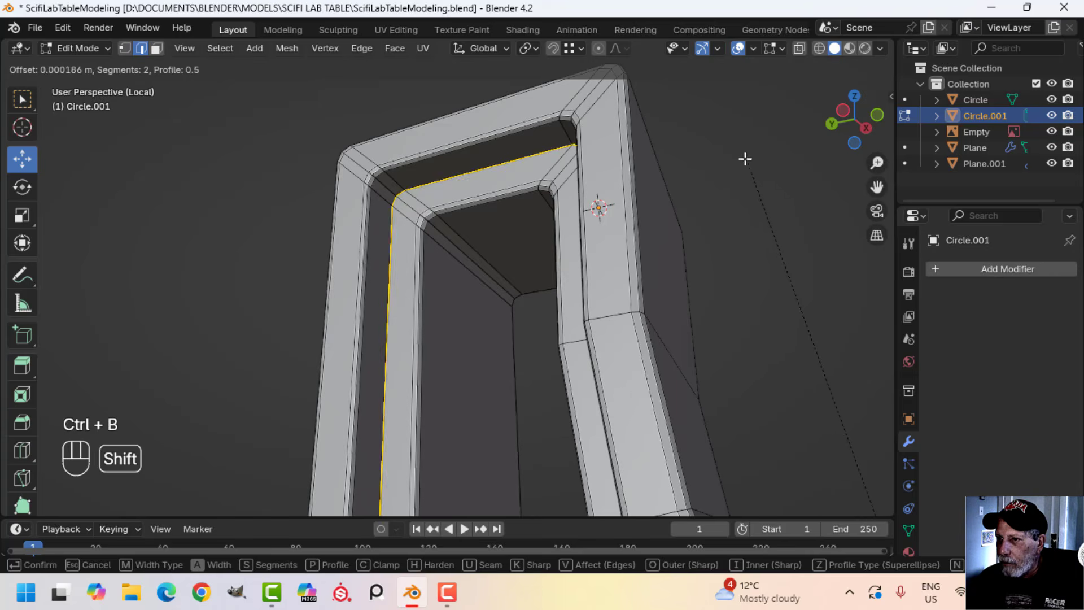
click(668, 92)
Return to Object Mode and apply Shade Smooth to the bracket
key(Tab)
scroll(587, 283, down, 5)
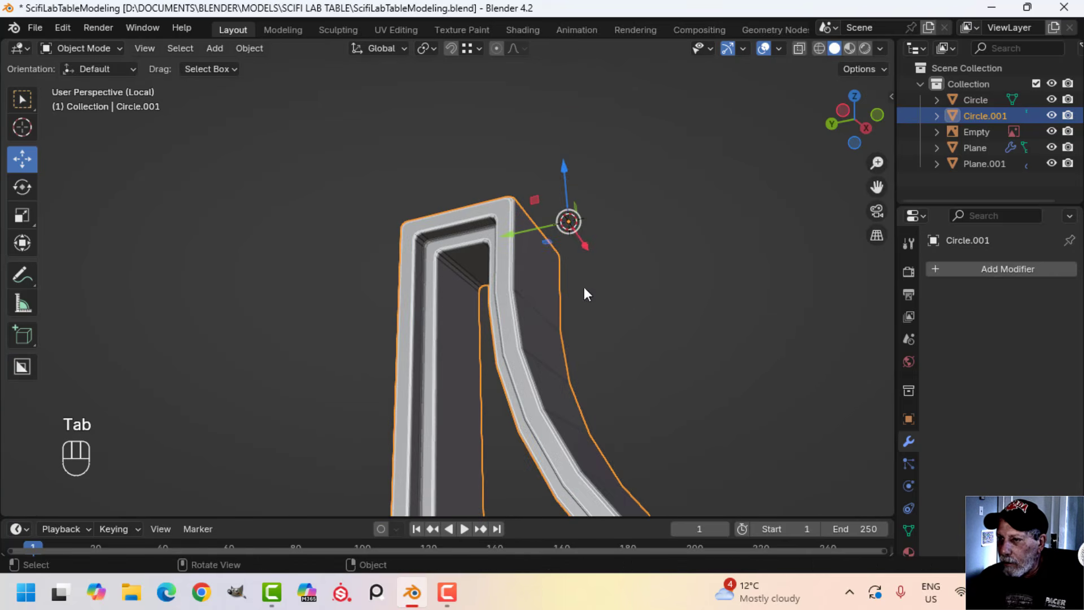
key(alt+a)
middle_drag(584, 286, 515, 334)
scroll(550, 404, down, 3)
click(515, 334)
right_click(515, 334)
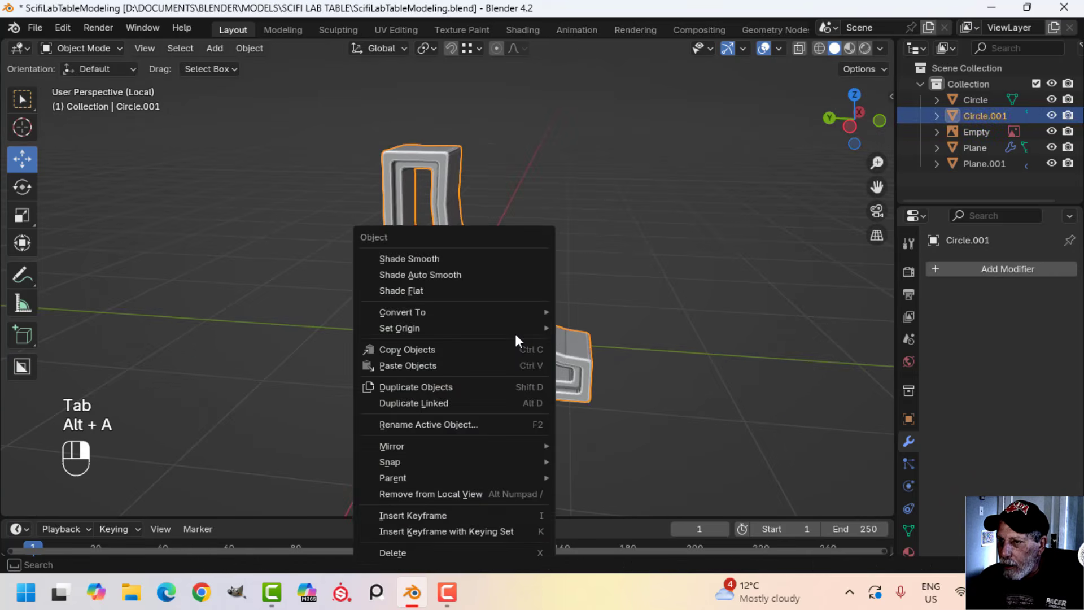
click(425, 256)
key(alt+a)
Leave local view and move the bracket's entire mesh about 0.03 m along Y towards the table post
middle_drag(613, 319, 518, 296)
key(slash)
key(Tab)
key(a)
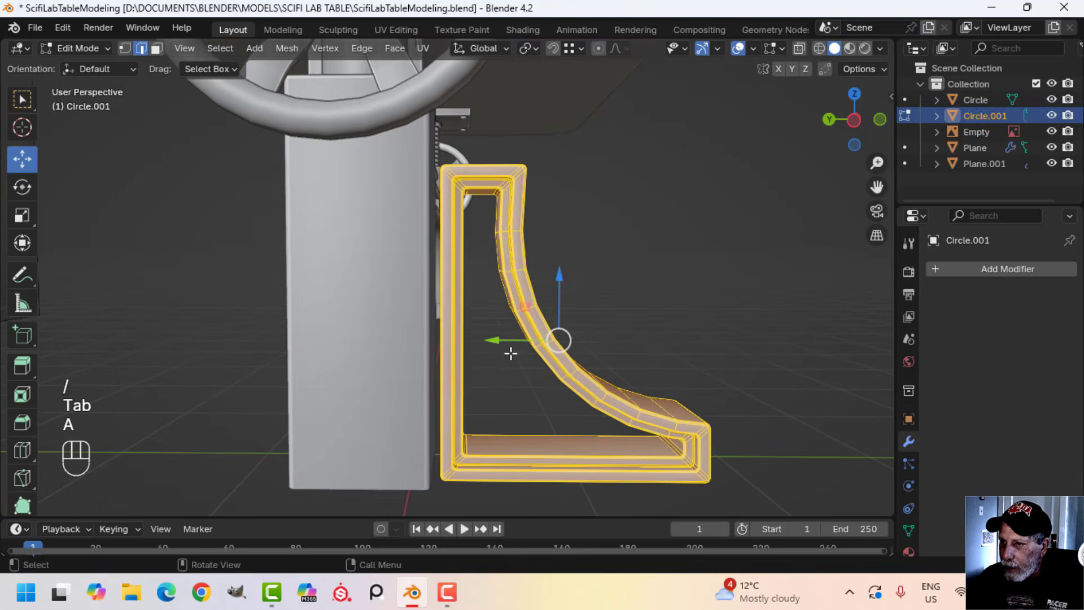
drag(499, 340, 489, 335)
middle_drag(489, 335, 477, 358)
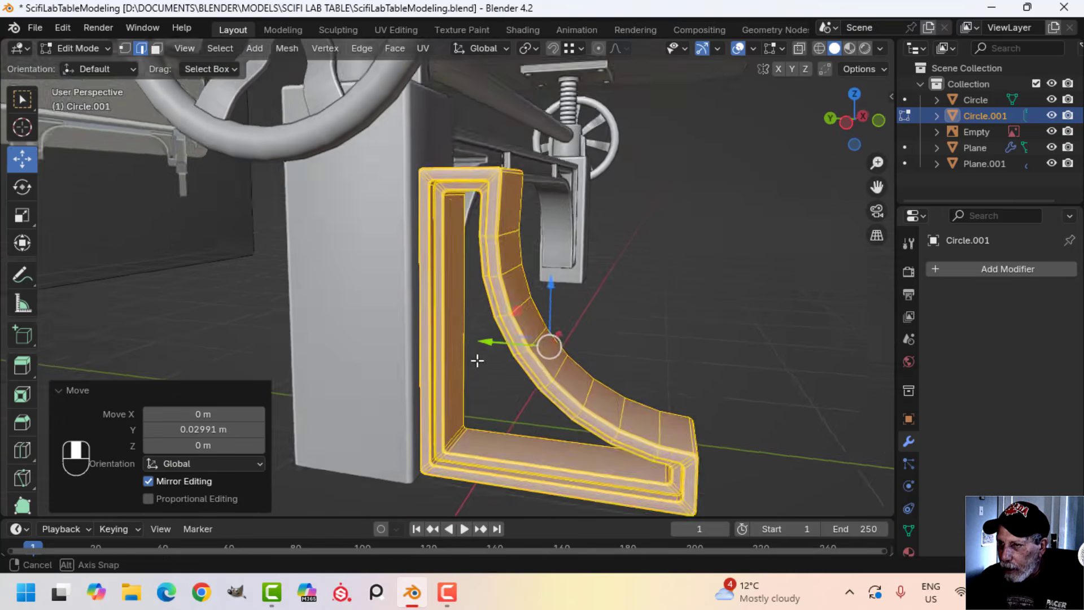
key(Tab)
Add a Mirror modifier to the bracket with only the Y axis enabled
scroll(469, 372, down, 4)
key(alt+a)
middle_drag(619, 338, 430, 322)
click(1035, 268)
mouse_move(987, 274)
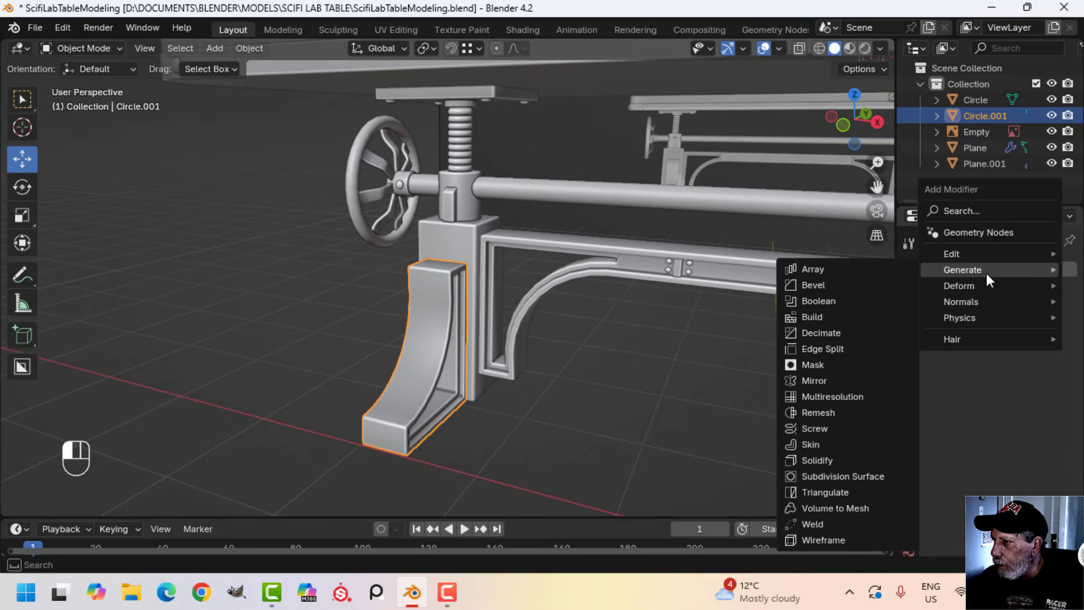
click(816, 375)
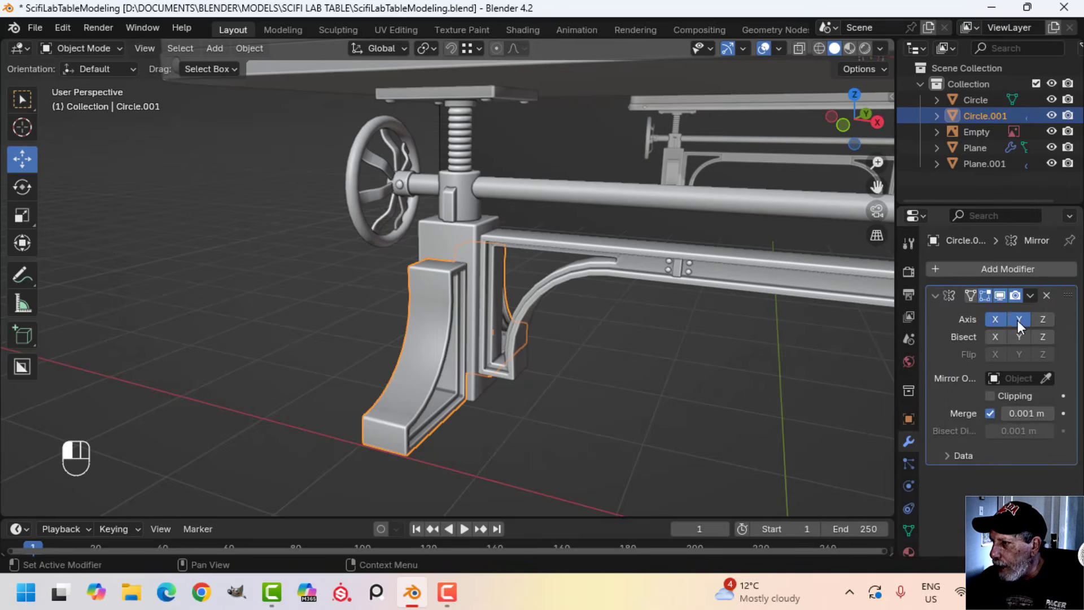
scroll(374, 318, down, 3)
Check the mirrored brackets around the post and apply the Mirror modifier
key(alt+a)
middle_drag(316, 325, 384, 341)
scroll(520, 339, up, 3)
scroll(521, 344, up, 3)
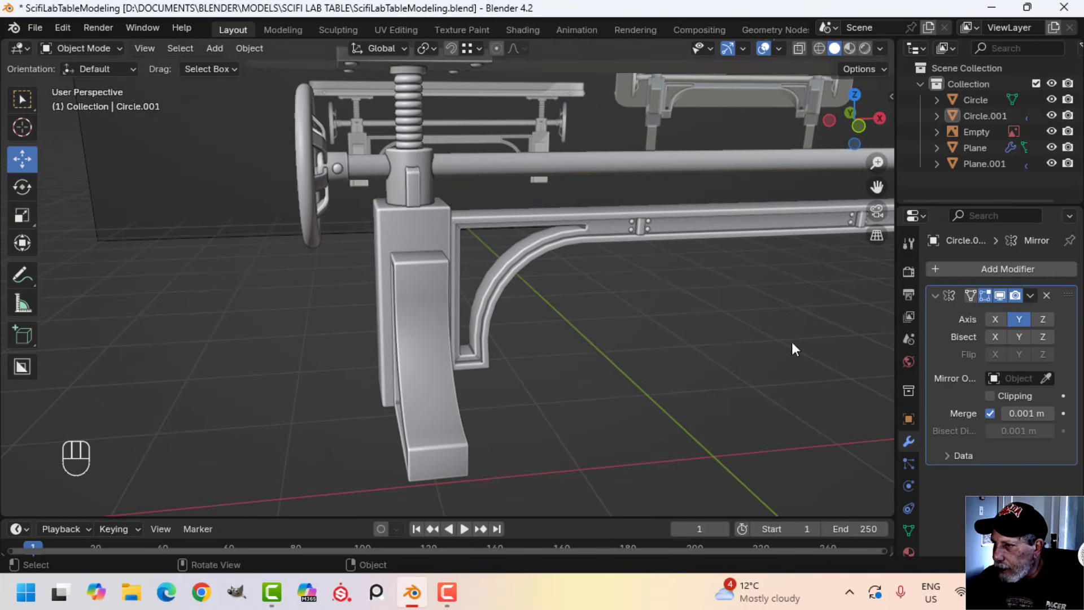
click(1032, 295)
click(994, 314)
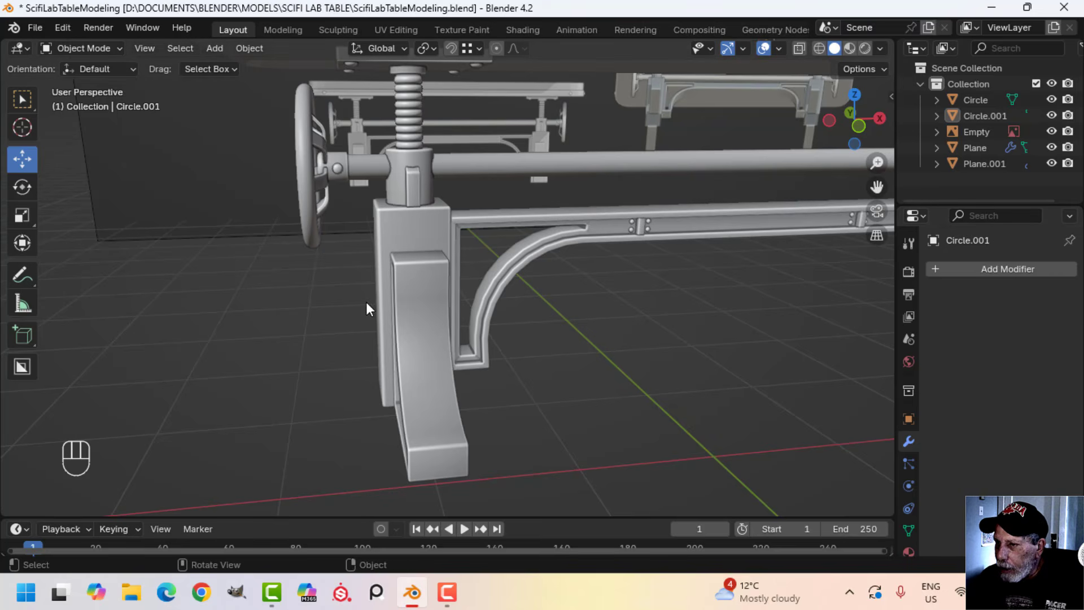
Join the mirrored foot brackets to the leg post and crank assembly
shift+click(425, 232)
key(ctrl+j)
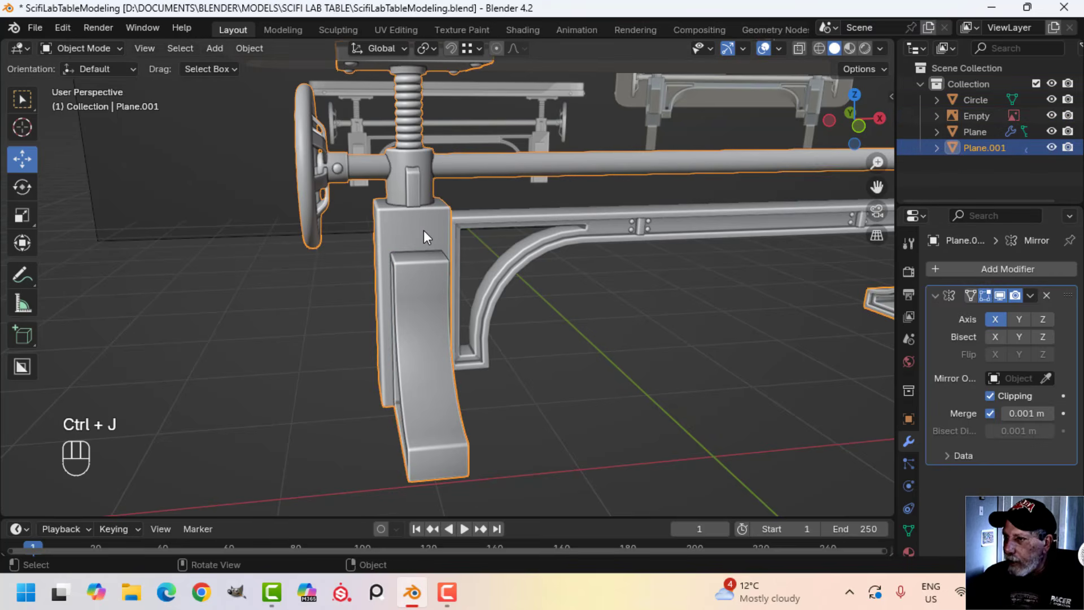
scroll(424, 229, down, 5)
key(alt+a)
shift+middle_drag(696, 328, 687, 328)
Select the table's parts in turn to check which of them are separate objects
key(a)
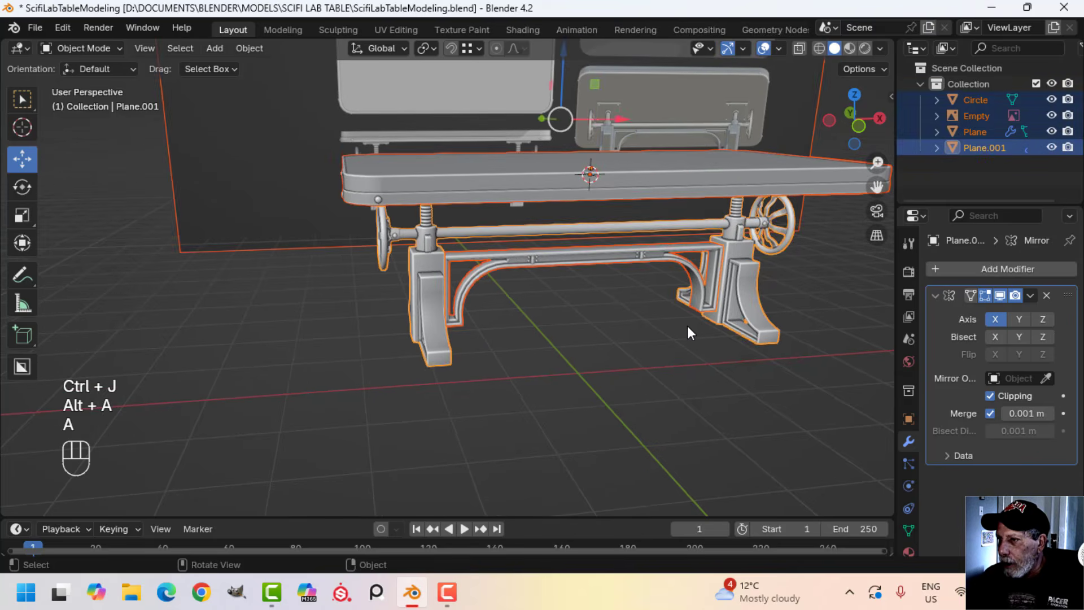
scroll(687, 326, up, 4)
key(alt+a)
click(541, 247)
scroll(581, 253, down, 5)
key(alt+a)
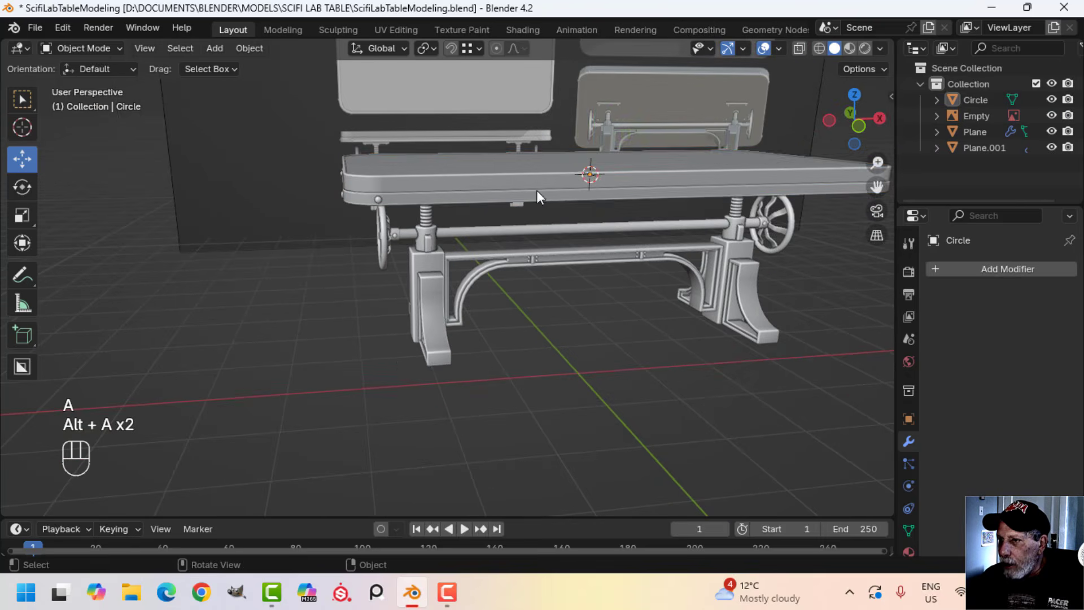
click(543, 195)
key(alt+a)
Hide the reference image so only the table model is shown
middle_drag(649, 298, 692, 223)
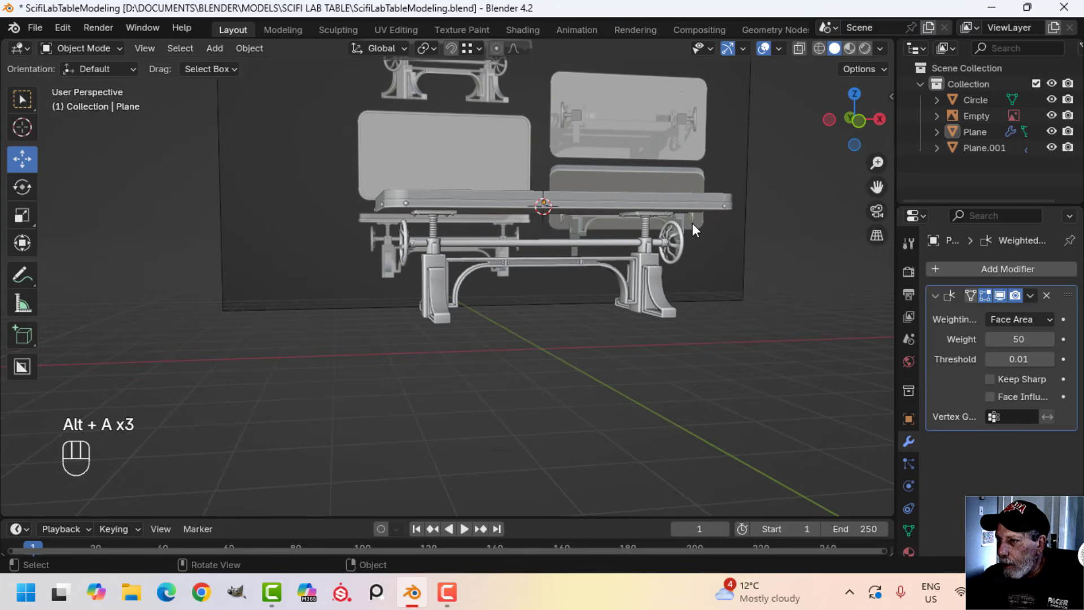
click(656, 132)
key(h)
middle_drag(745, 183, 615, 263)
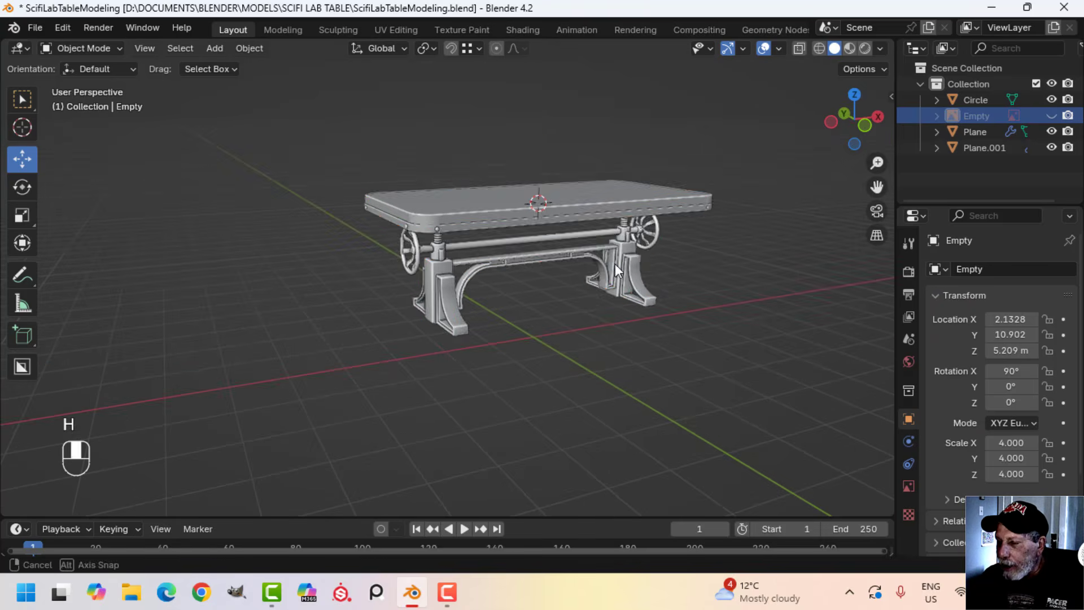
Merge the vertices of all table objects by distance and return to Object Mode
key(a)
click(495, 225)
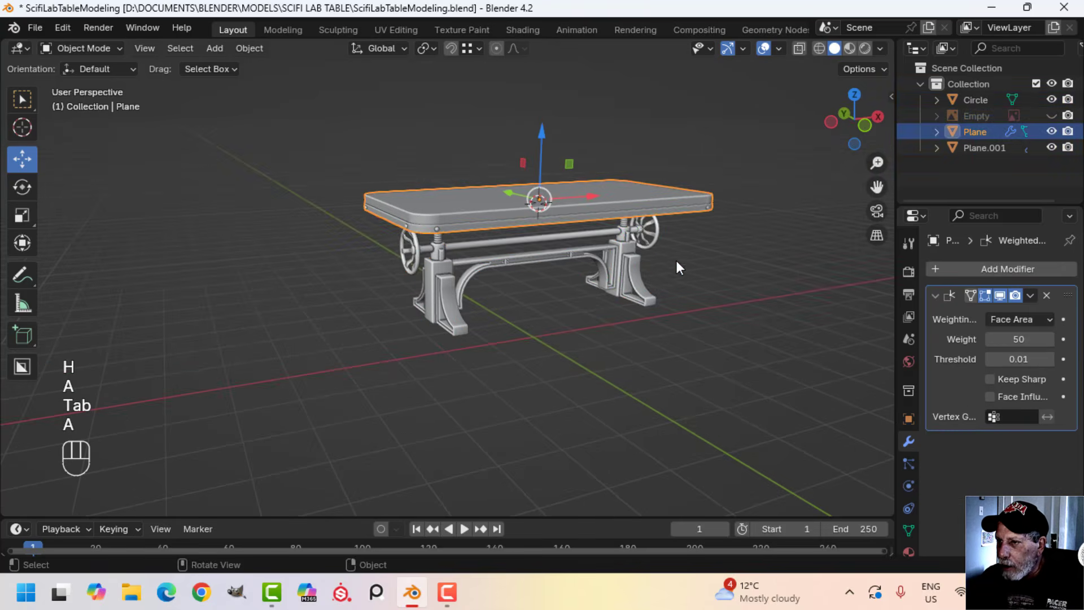
key(a)
key(Tab)
key(a)
key(m)
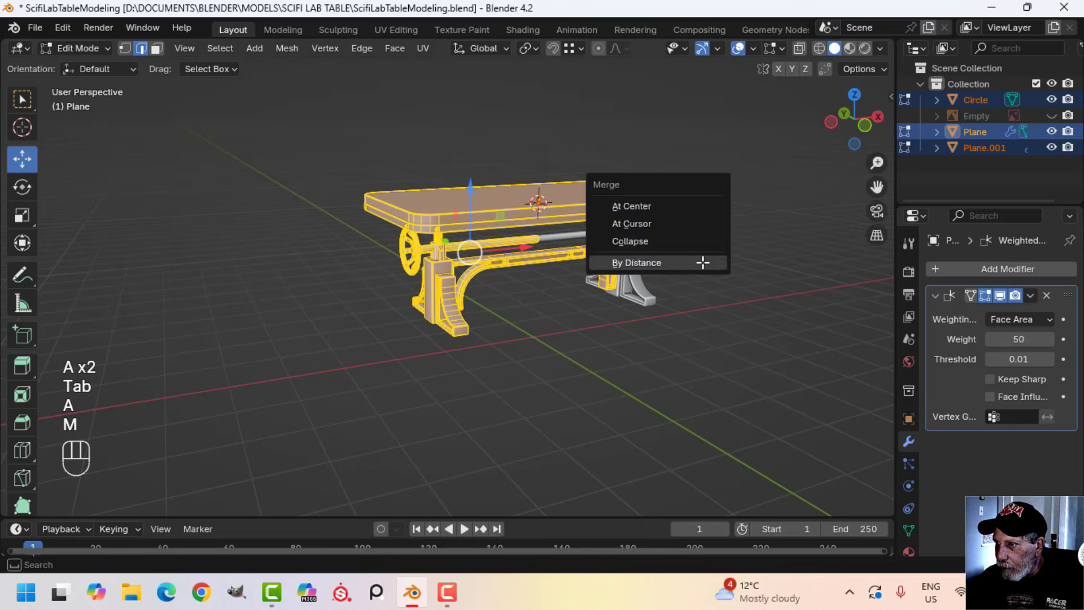
click(702, 261)
key(Tab)
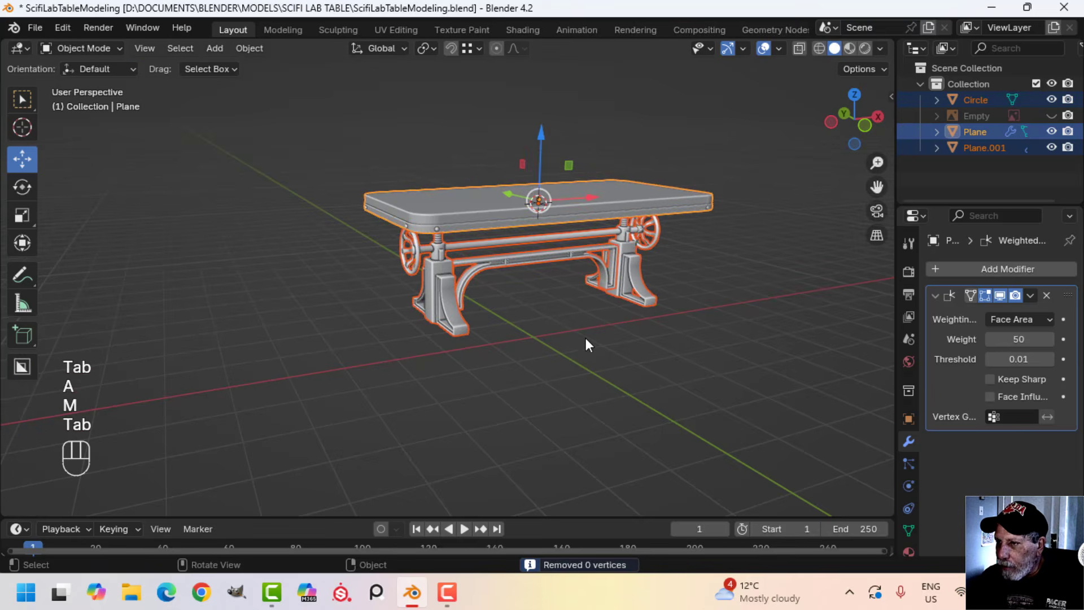
Check the table's normals with the Face Orientation overlay, then turn the overlay off and deselect everything
click(778, 48)
click(704, 341)
middle_drag(649, 333, 645, 183)
click(778, 48)
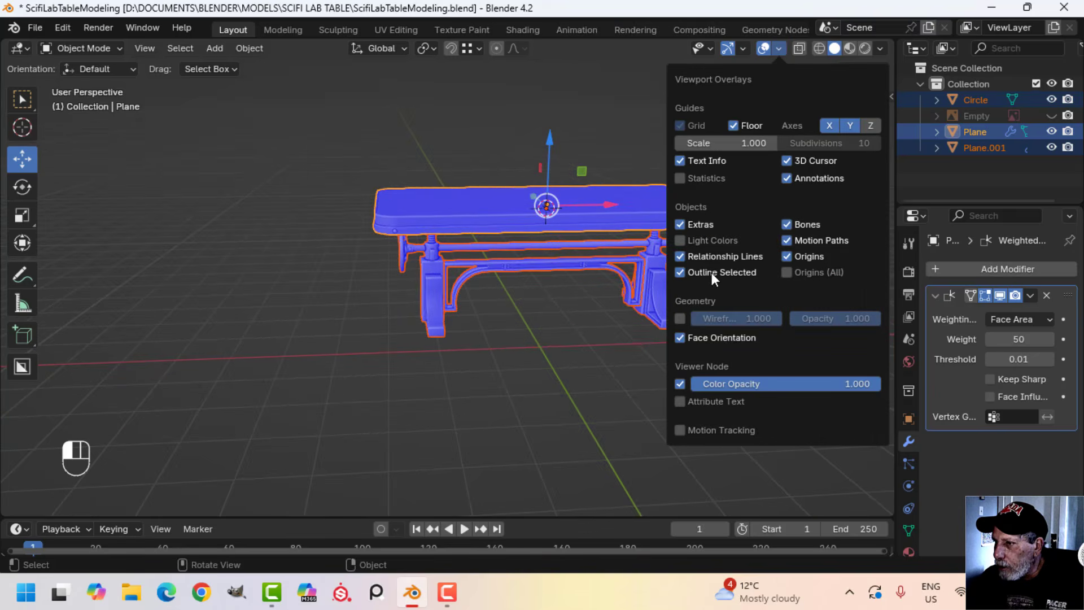
click(713, 336)
key(alt+a)
Apply the X-axis Mirror modifier on the leg and crank assembly
middle_drag(563, 289, 513, 256)
scroll(521, 334, up, 3)
click(408, 230)
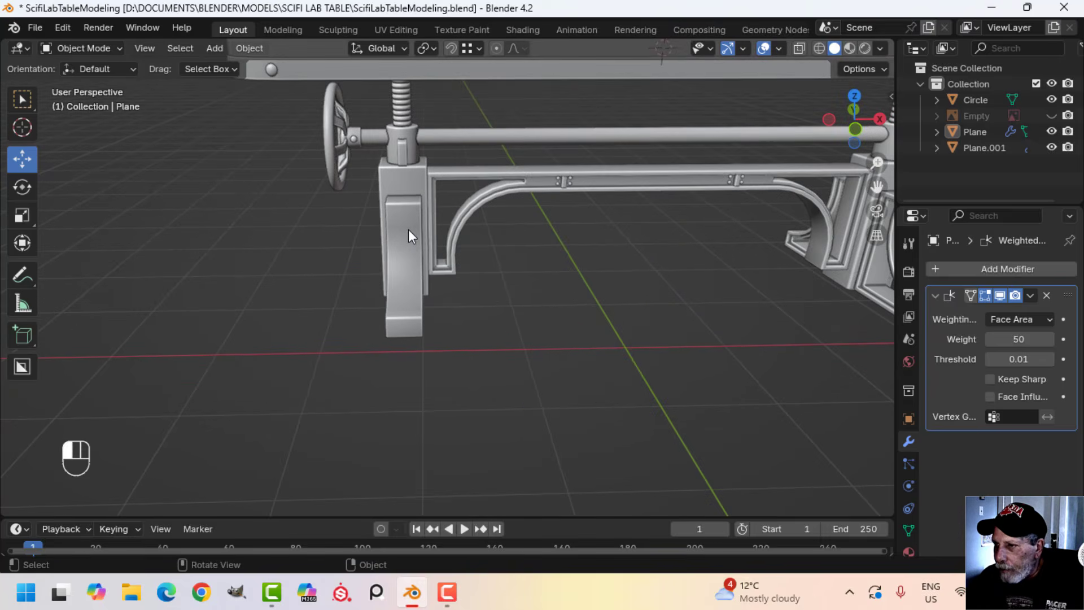
click(934, 295)
scroll(690, 296, down, 2)
shift+middle_drag(688, 291, 572, 287)
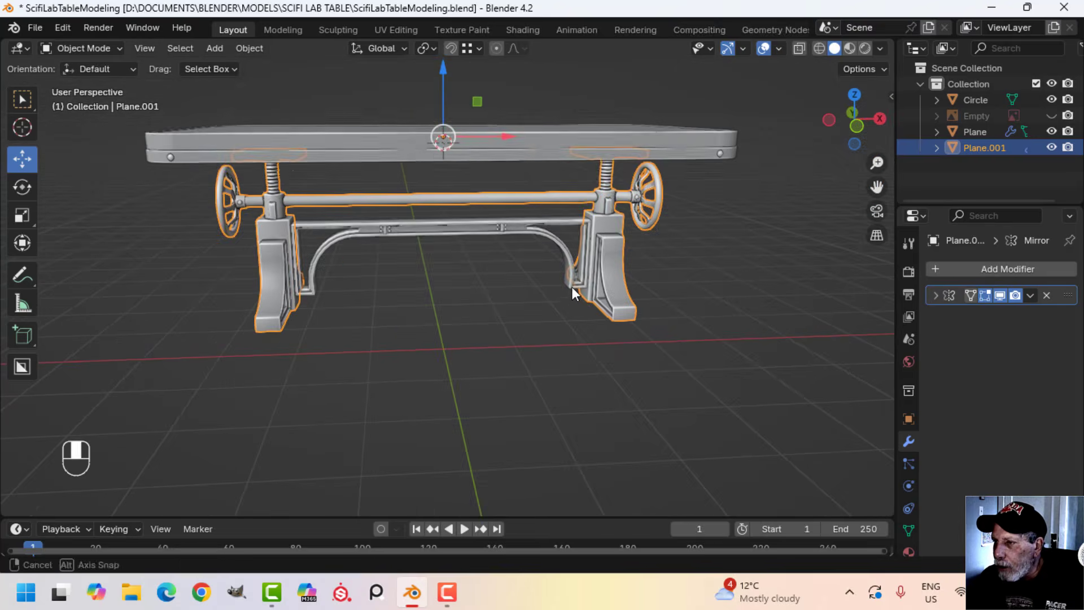
click(1031, 295)
click(997, 313)
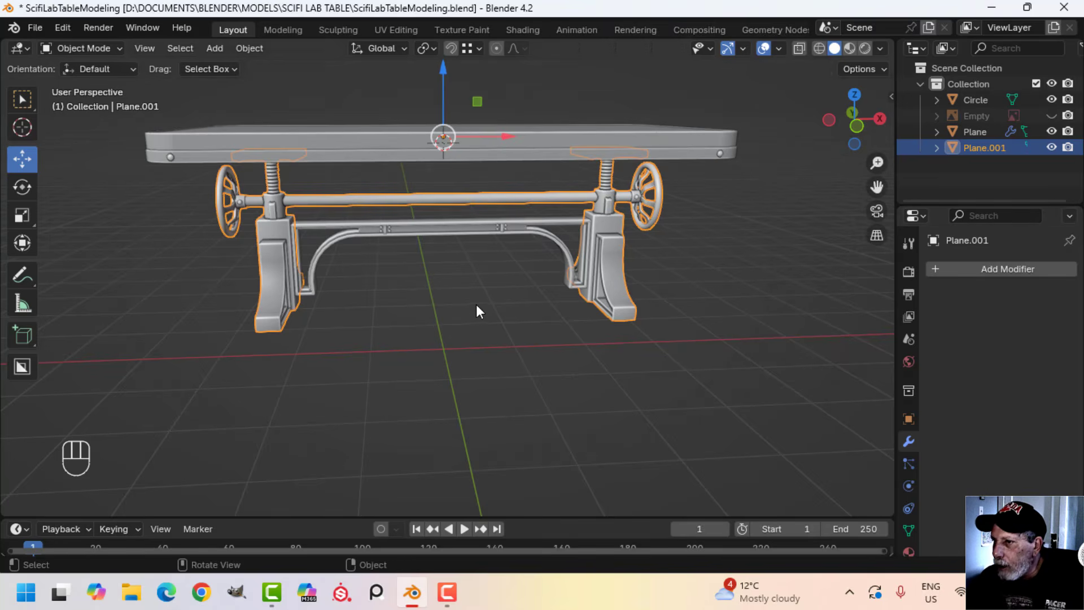
Merge all vertices of the mirrored leg assembly by distance and deselect it
key(Tab)
key(a)
key(m)
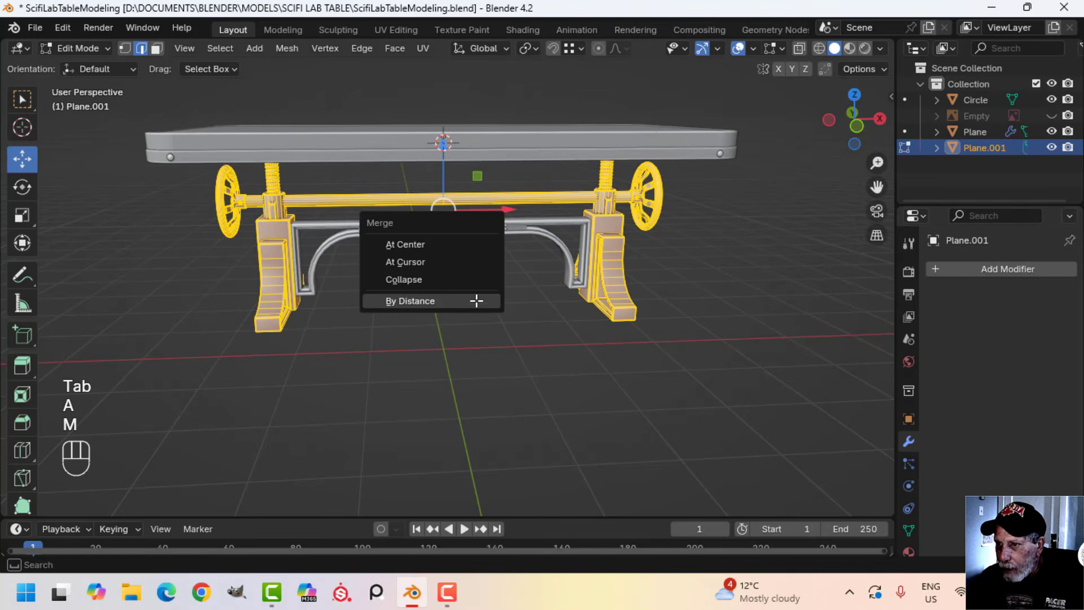
click(477, 300)
key(Tab)
key(alt+a)
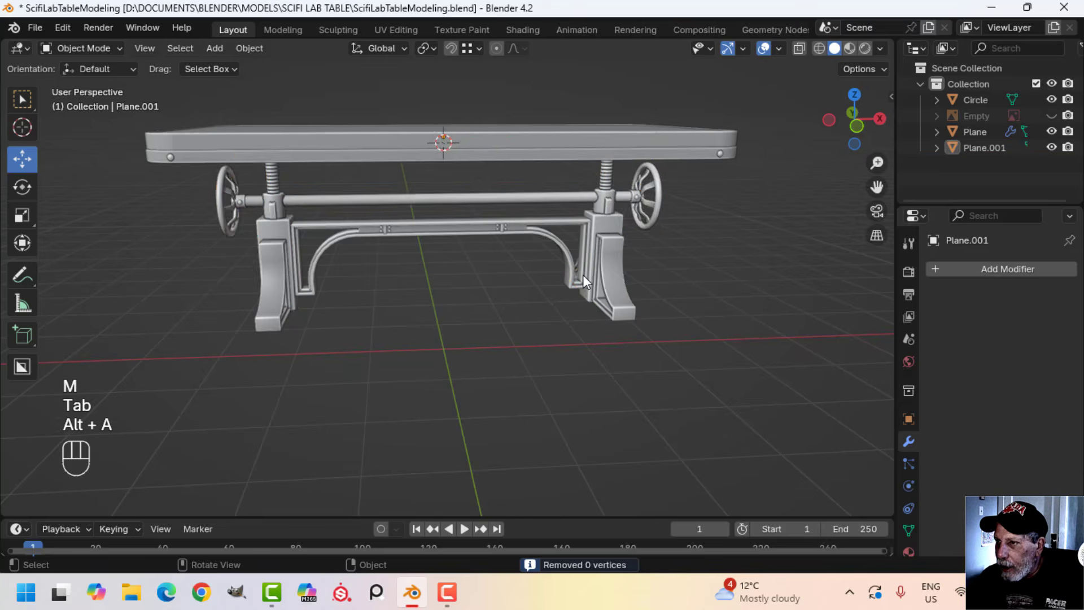
Join the arched crossbeam frame between the legs to the leg assembly
middle_drag(583, 274, 605, 264)
scroll(605, 265, up, 3)
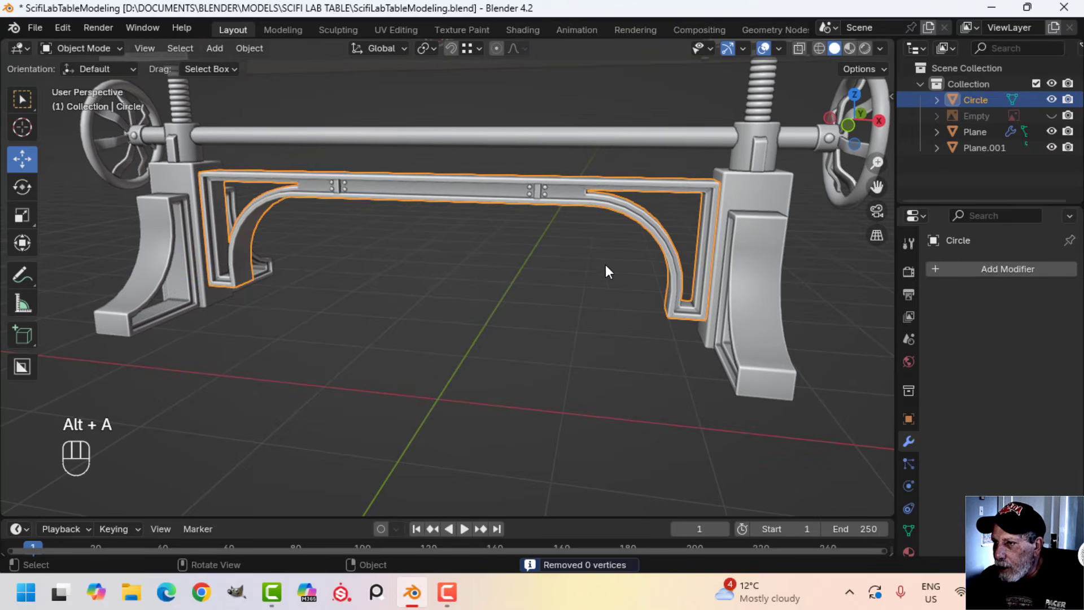
shift+click(737, 191)
key(ctrl+j)
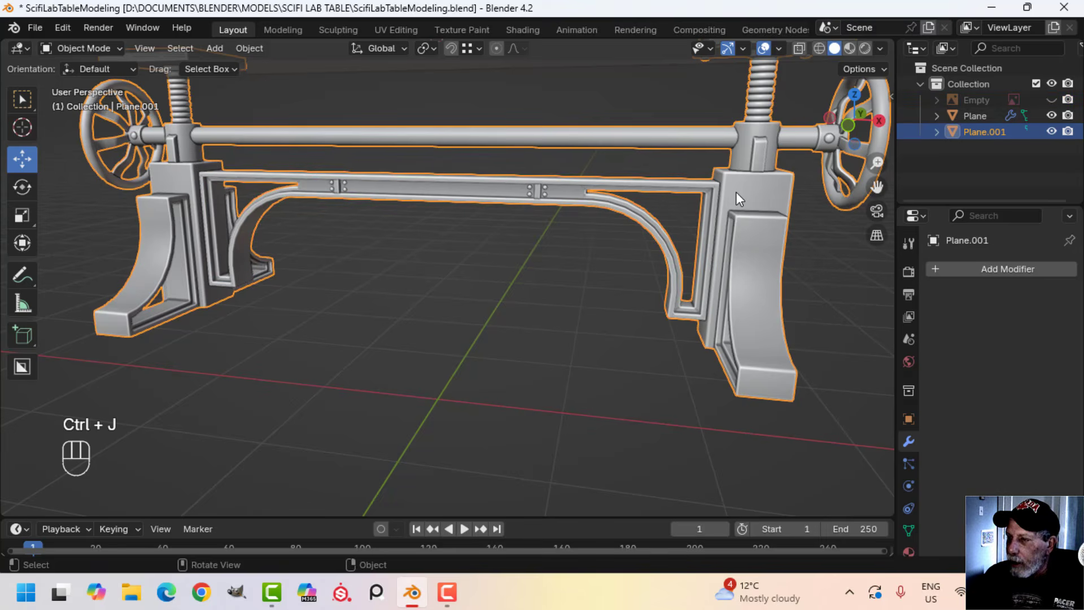
Merge the vertices of the joined base by distance at 0.0001 m and return to Object Mode
key(Tab)
key(a)
key(m)
click(557, 312)
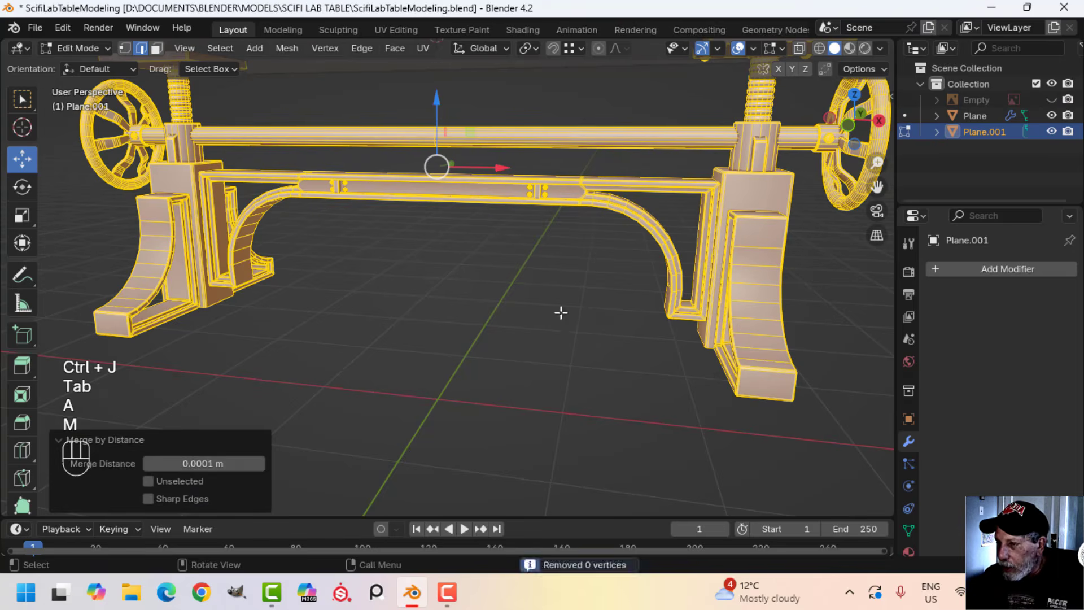
key(Tab)
scroll(561, 313, down, 3)
key(alt+a)
Join the base assembly to the tabletop, keeping the tabletop as the active object
middle_drag(561, 313, 582, 296)
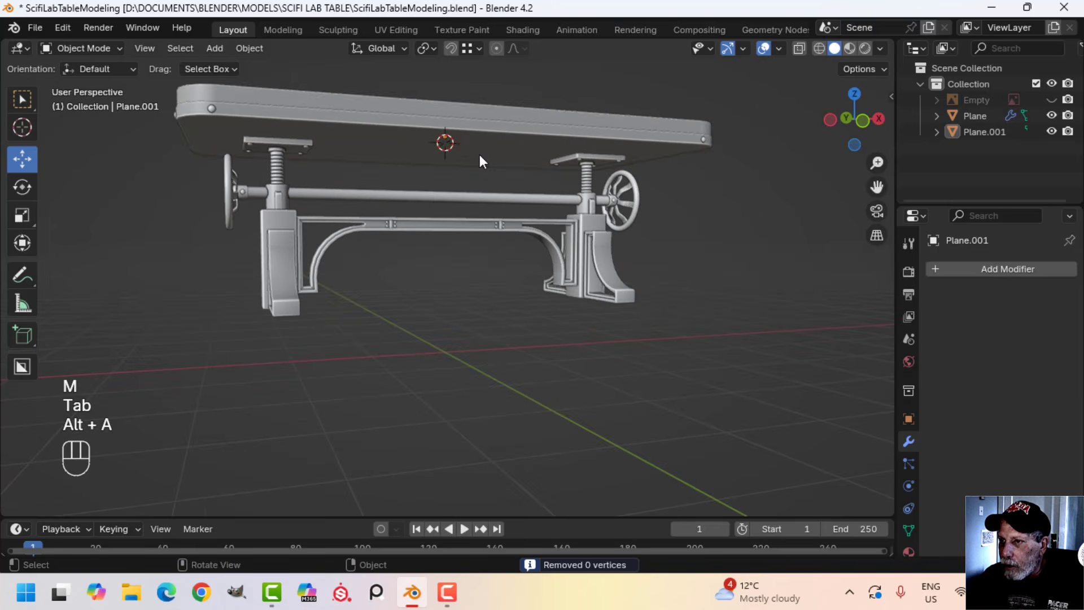
click(478, 153)
middle_drag(422, 192, 506, 199)
shift+middle_drag(377, 166, 393, 187)
scroll(393, 188, up, 2)
middle_drag(374, 142, 395, 180)
click(358, 85)
scroll(361, 89, down, 2)
shift+click(420, 181)
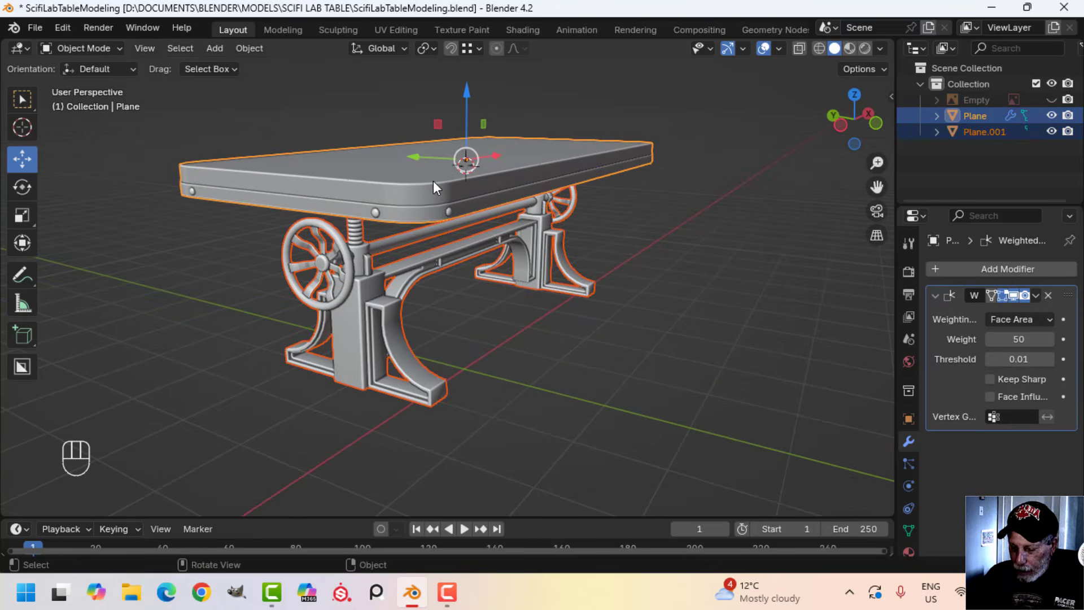
key(ctrl+j)
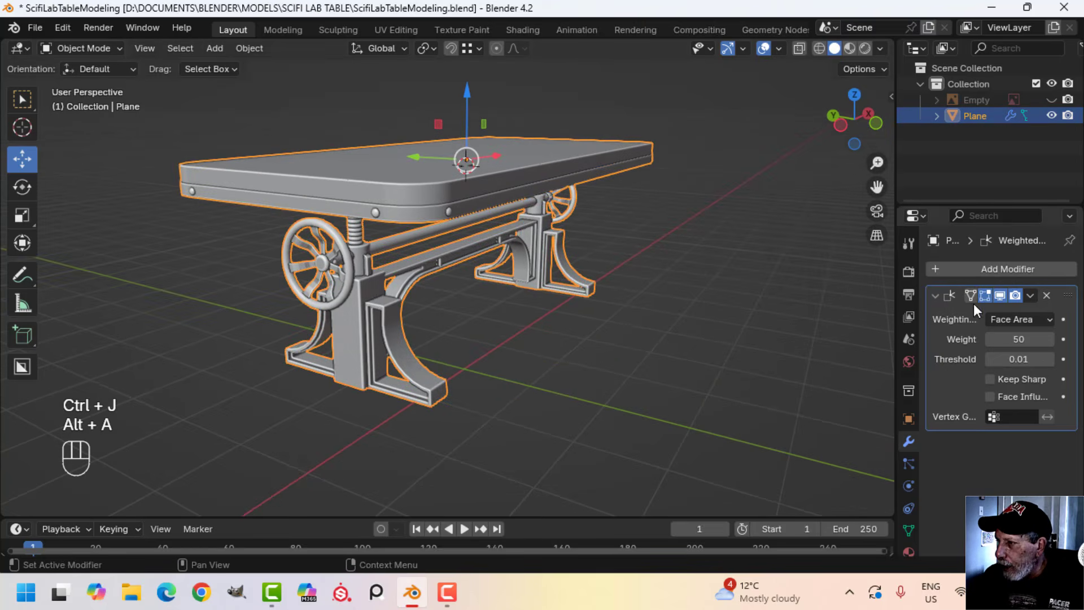
Deselect the joined table and inspect its shading from several angles
scroll(674, 305, up, 2)
shift+middle_drag(587, 305, 577, 278)
middle_drag(509, 311, 436, 310)
key(alt+a)
shift+middle_drag(370, 306, 468, 308)
middle_drag(469, 308, 476, 353)
scroll(472, 322, down, 5)
middle_drag(475, 353, 511, 310)
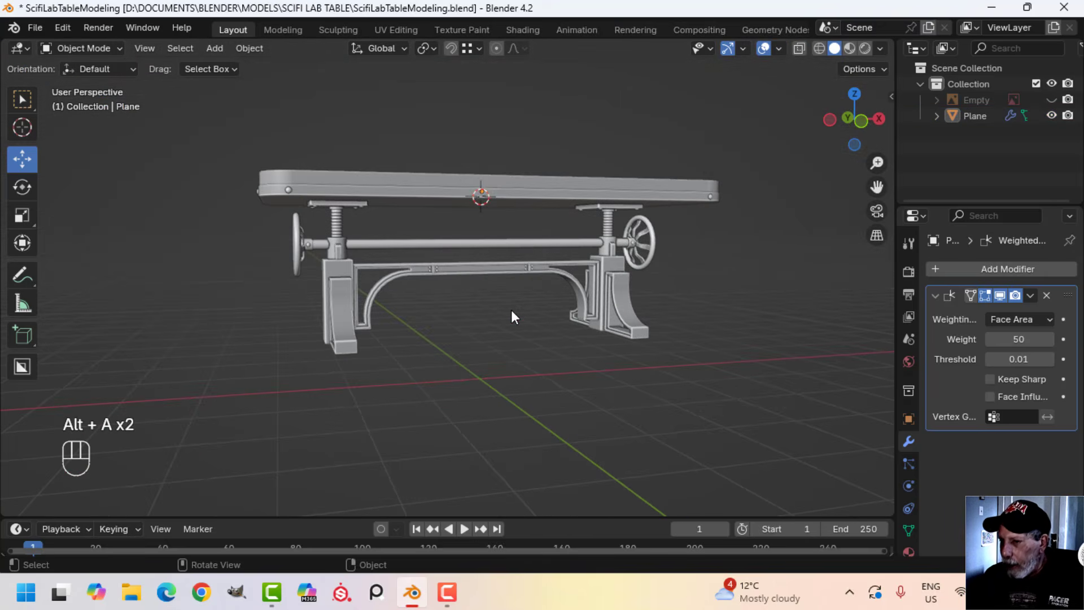
Move the table's entire mesh down about 0.7 m along Z so its feet rest on the ground line
key(KP_1)
key(Tab)
key(a)
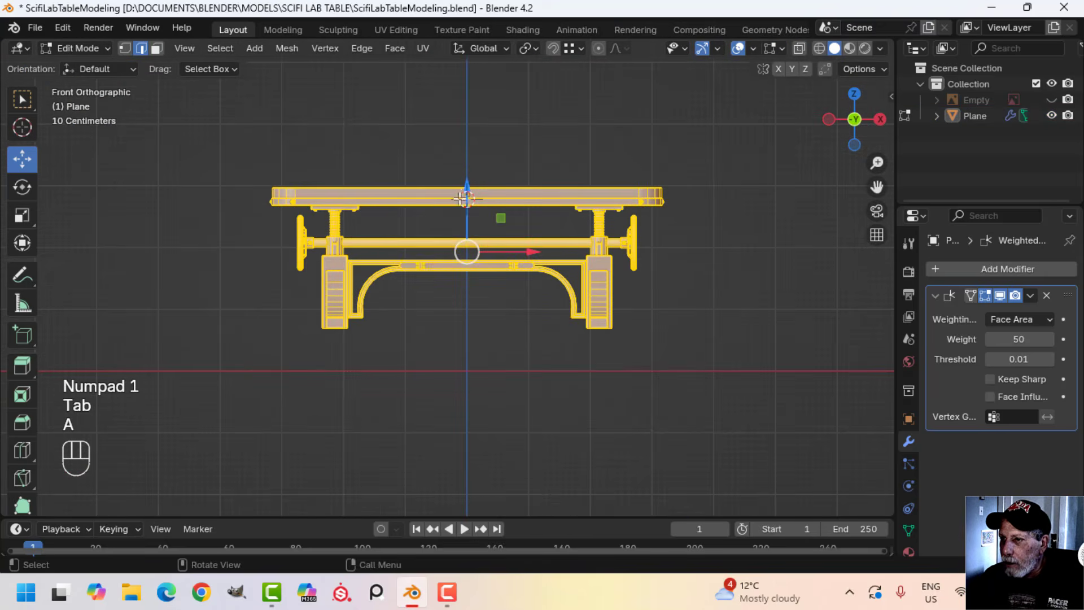
drag(460, 186, 457, 243)
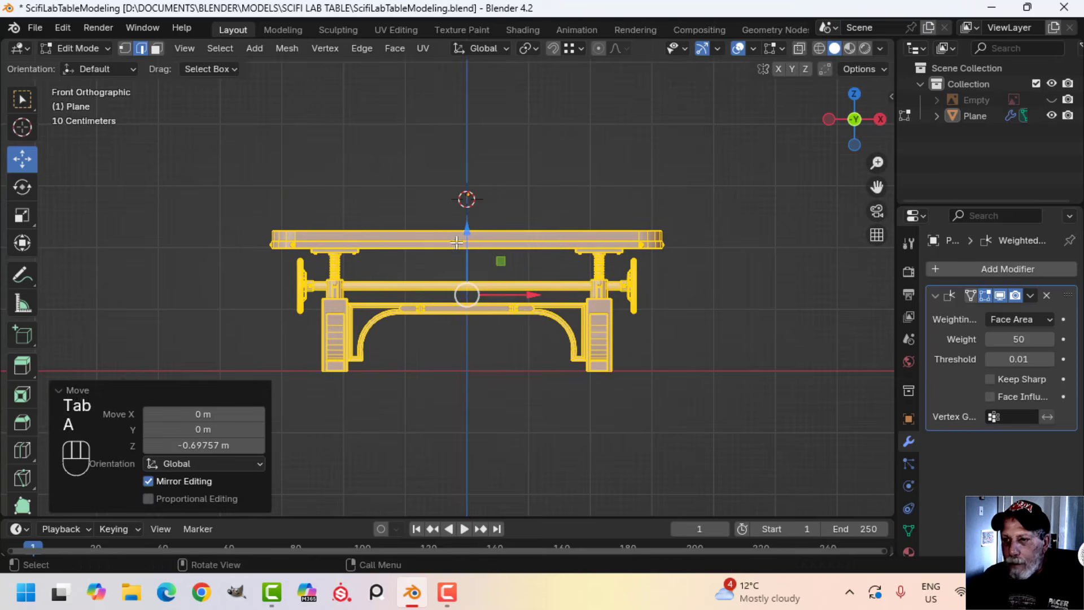
scroll(480, 287, up, 2)
mouse_move(482, 288)
middle_down()
mouse_move(538, 343)
mouse_move(509, 342)
mouse_move(512, 281)
mouse_move(556, 269)
mouse_move(588, 286)
middle_up()
key(Tab)
key(alt+a)
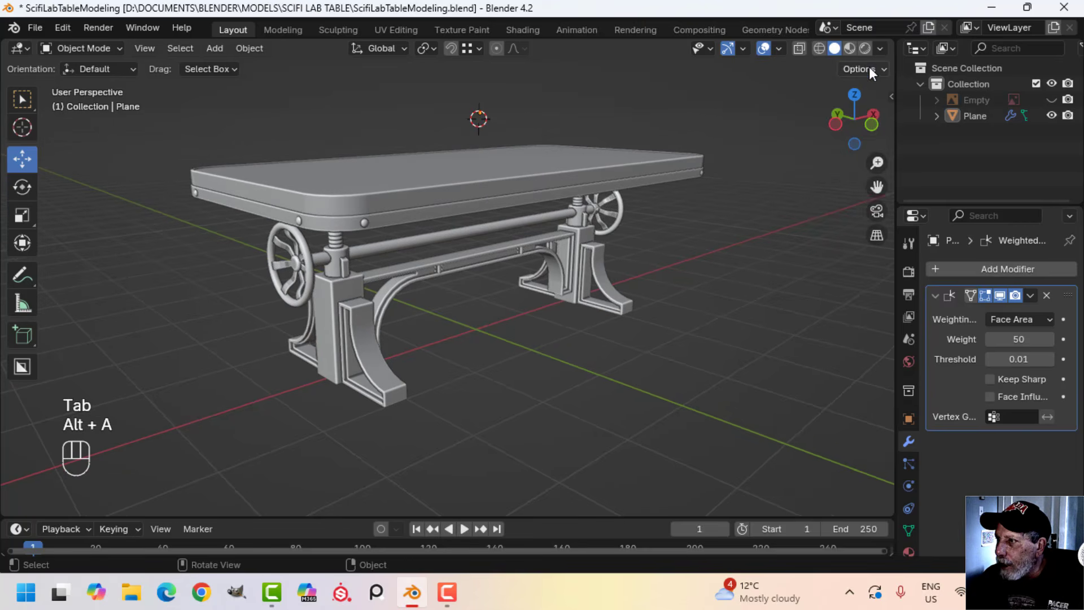
Reset the 3D cursor to the world origin and frame the whole table
click(881, 49)
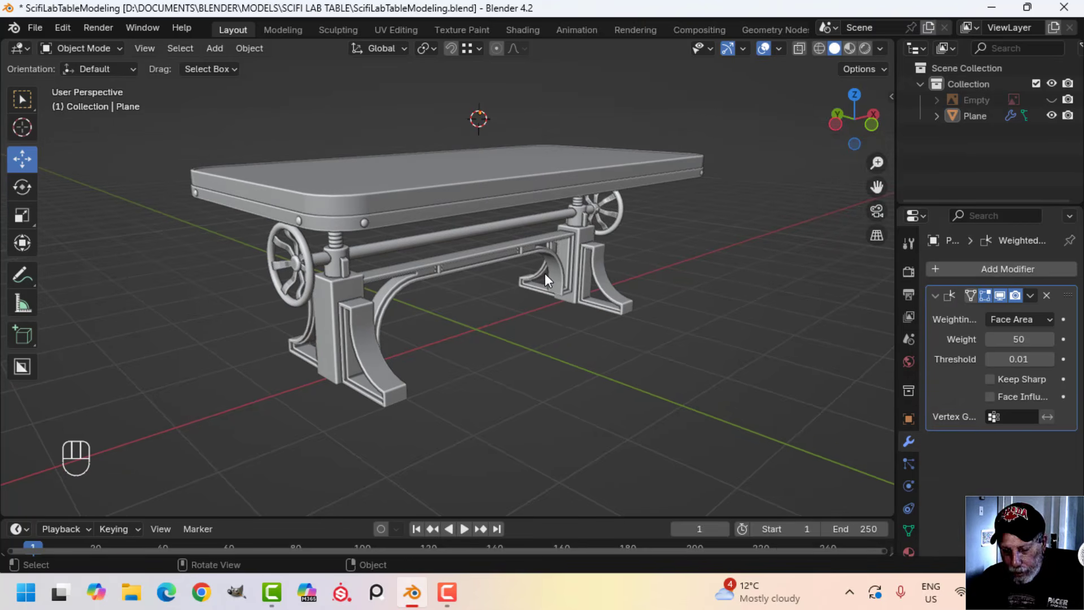
key(shift+c)
middle_drag(701, 293, 677, 161)
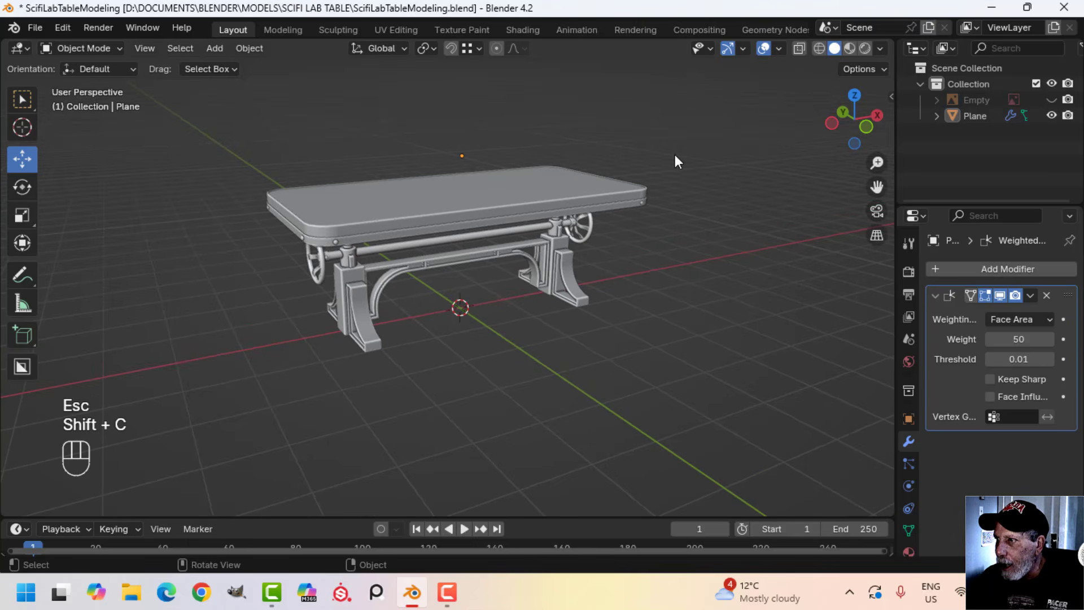
Hide the viewport overlays and toolbar for a clean view of the table, and save the file
click(766, 50)
scroll(660, 263, up, 3)
shift+middle_drag(654, 295, 595, 297)
key(t)
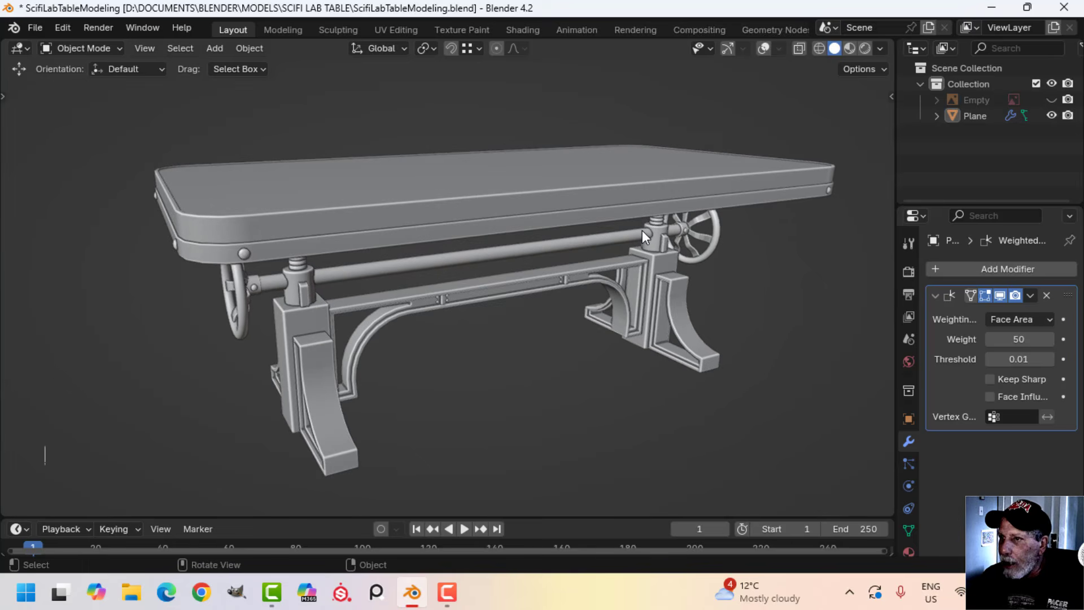
Enable viewport shadows and switch the lighting to MatCap with the dark grey, top-lit gradient sphere
click(880, 49)
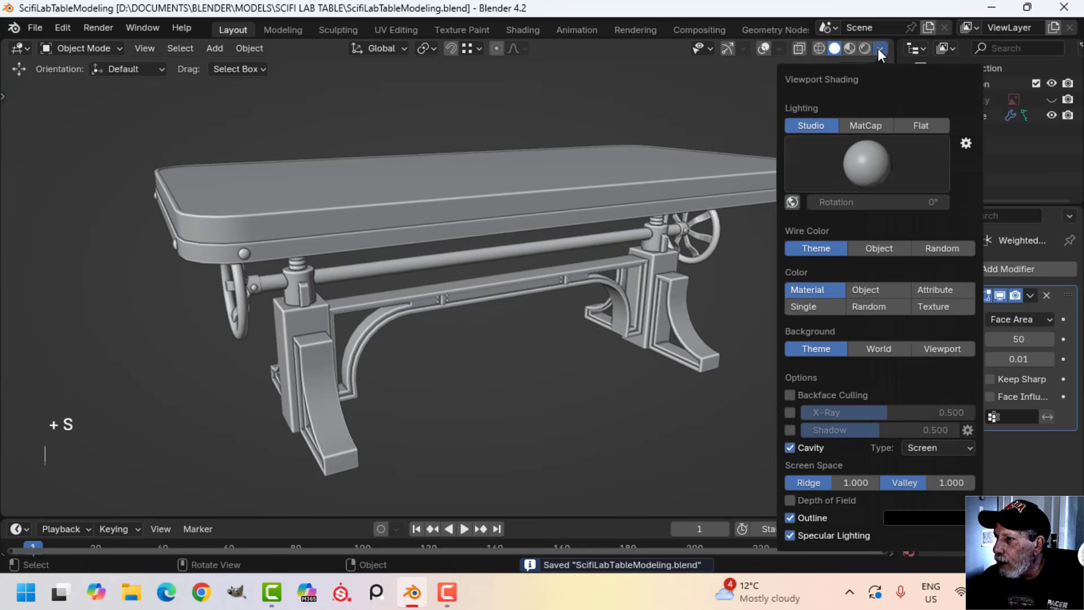
click(790, 429)
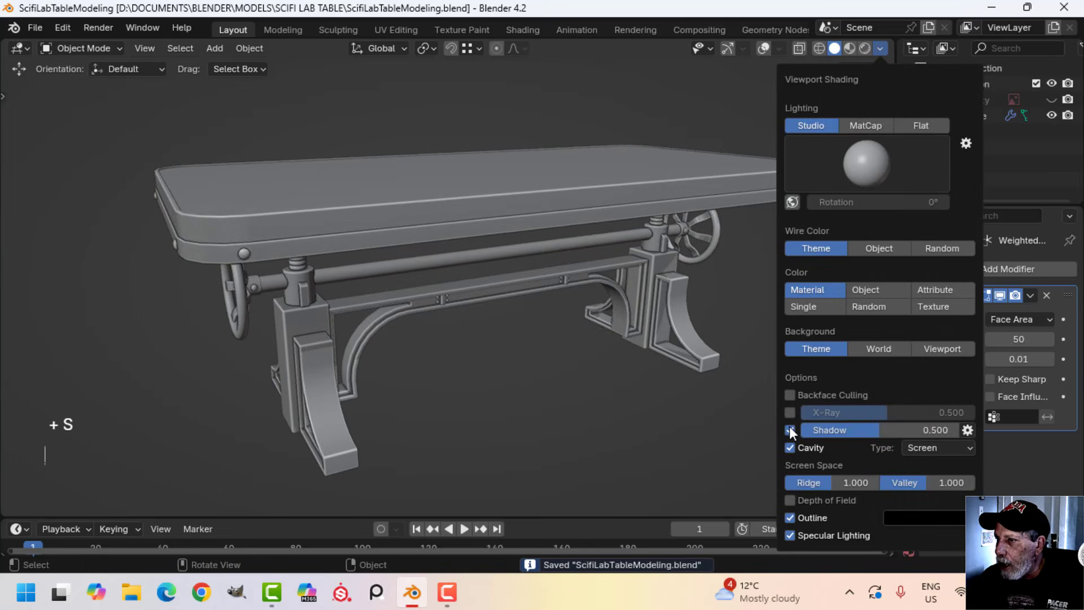
click(876, 150)
click(872, 123)
click(867, 165)
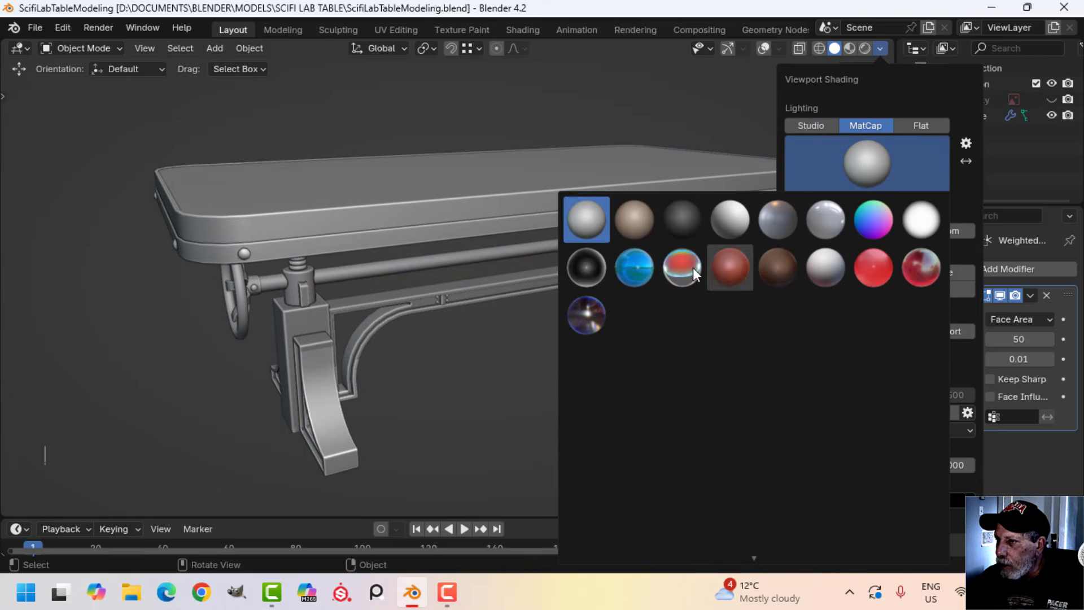
click(587, 411)
middle_drag(440, 375, 493, 340)
middle_drag(568, 323, 713, 281)
scroll(444, 341, up, 3)
scroll(399, 331, down, 3)
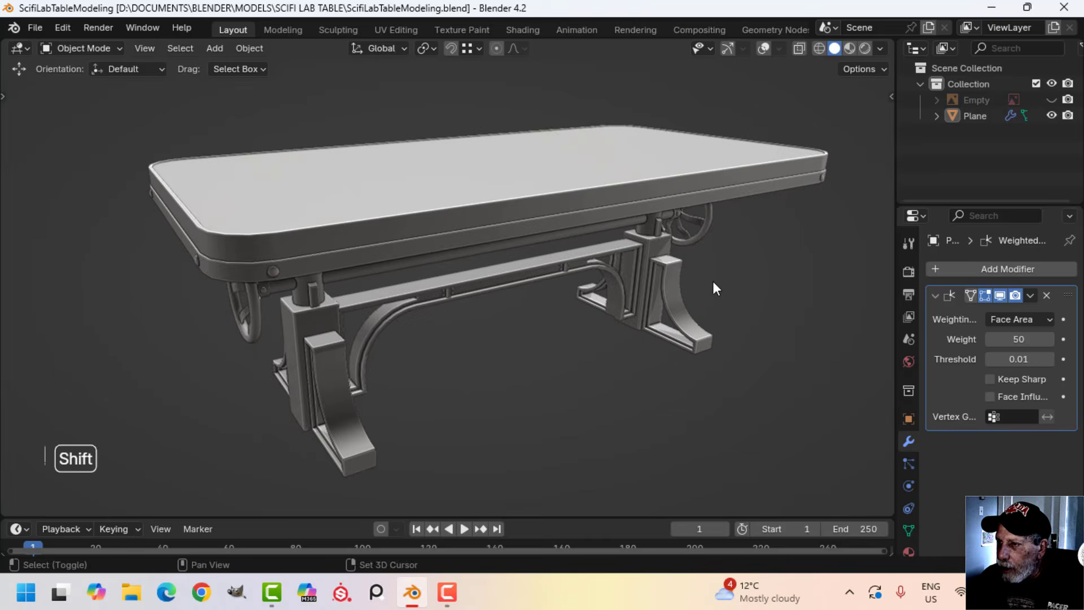
Try the light pearl-grey MatCap on the table and view its underside and frame
click(880, 49)
click(857, 159)
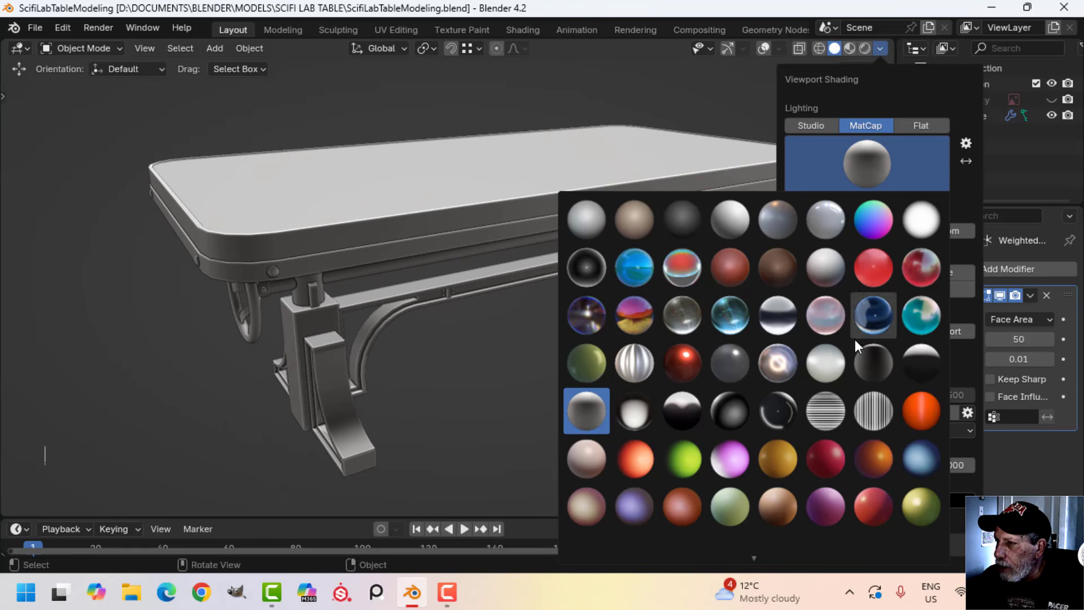
shift+middle_drag(500, 314, 557, 281)
scroll(546, 270, up, 1)
scroll(469, 273, up, 3)
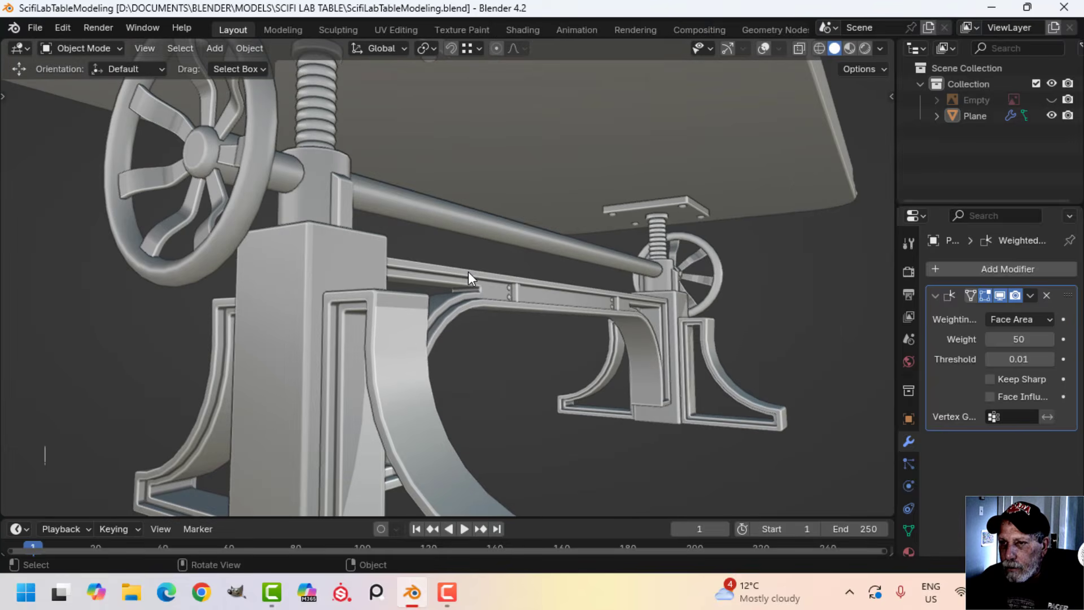
scroll(468, 272, down, 3)
middle_drag(466, 272, 488, 295)
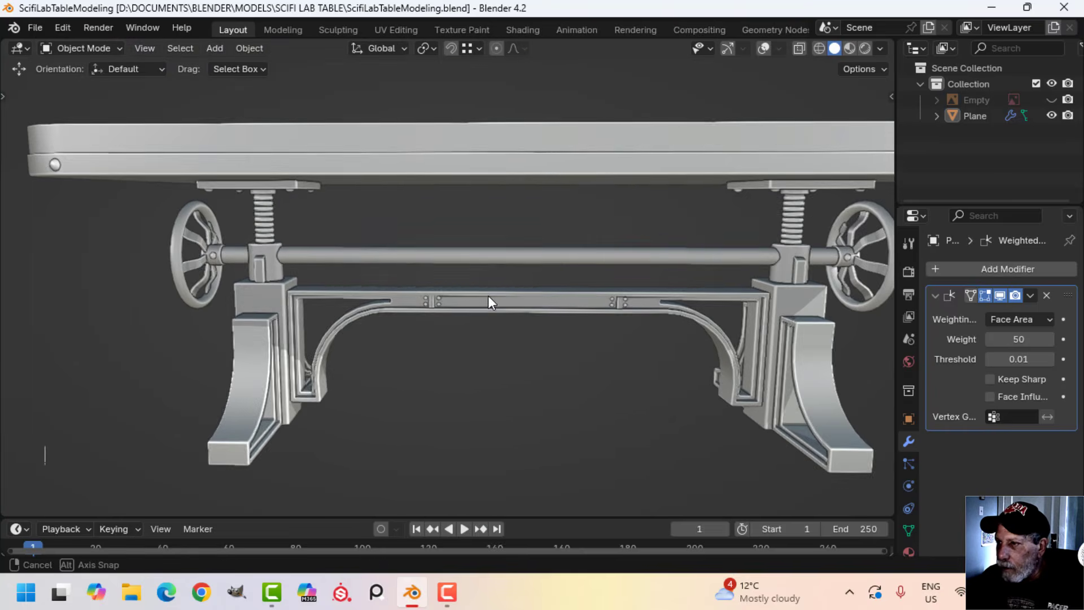
Set the MatCap back to the dark grey, top-lit gradient sphere
click(881, 49)
click(848, 169)
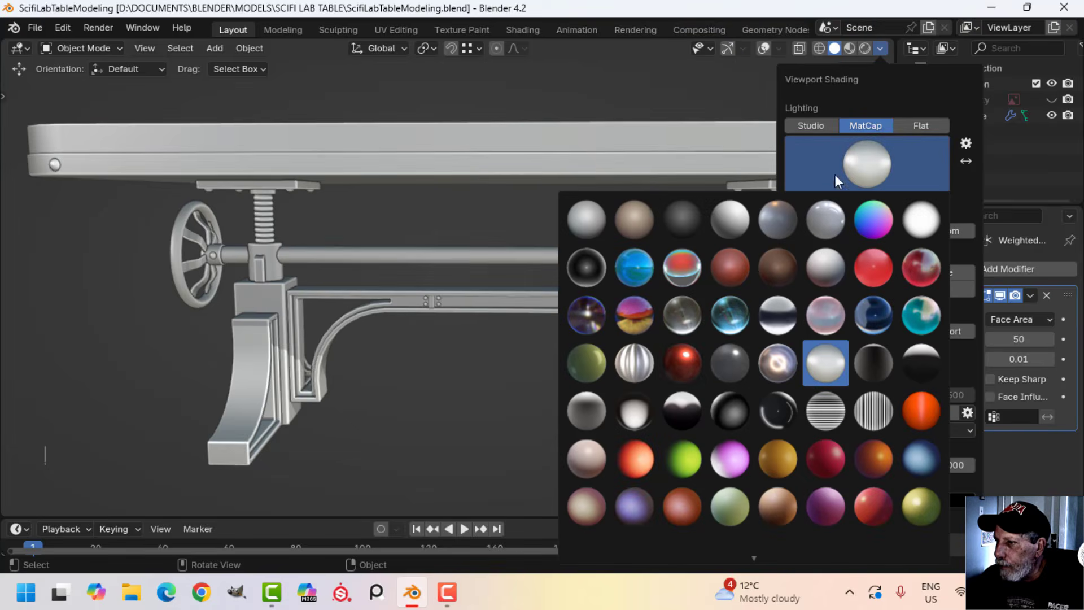
click(593, 406)
Inspect the finished table's handwheels, screw posts, brackets, crossbeam and tabletop from several angles
middle_drag(288, 266, 355, 248)
scroll(294, 248, up, 3)
shift+middle_drag(238, 231, 302, 219)
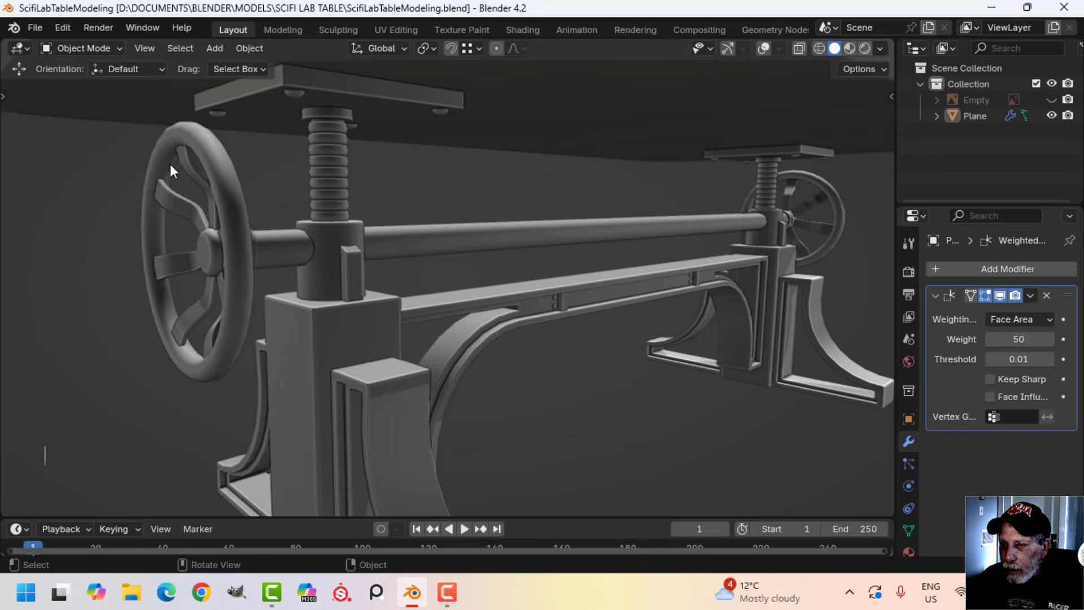
scroll(370, 202, down, 4)
middle_drag(369, 202, 450, 262)
shift+middle_drag(449, 261, 497, 252)
scroll(418, 222, down, 2)
mouse_move(497, 252)
middle_down()
mouse_move(520, 267)
mouse_move(489, 242)
mouse_move(500, 244)
middle_up()
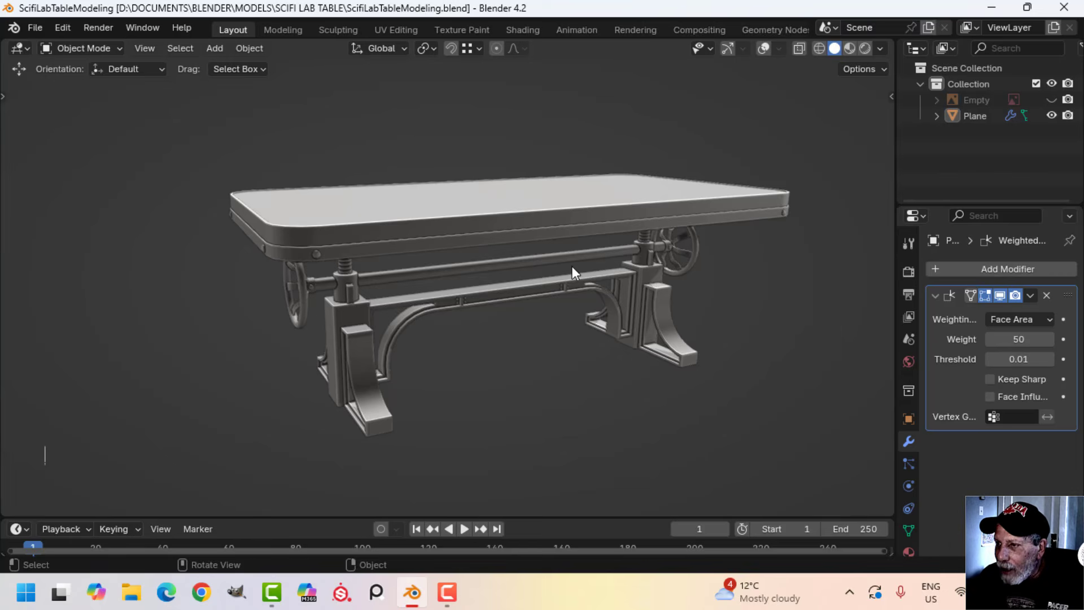
middle_drag(572, 267, 597, 242)
scroll(565, 257, up, 2)
shift+middle_drag(587, 307, 565, 254)
middle_drag(420, 269, 372, 276)
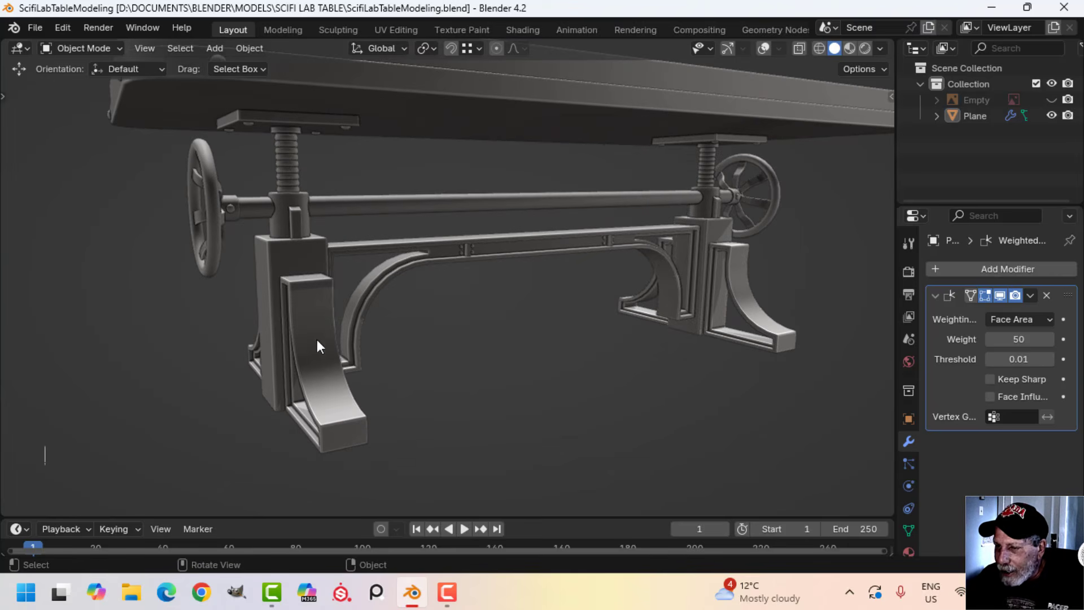
scroll(317, 340, down, 3)
middle_drag(346, 338, 447, 291)
scroll(447, 291, up, 3)
scroll(447, 291, down, 2)
middle_drag(515, 239, 453, 268)
shift+middle_drag(453, 268, 453, 304)
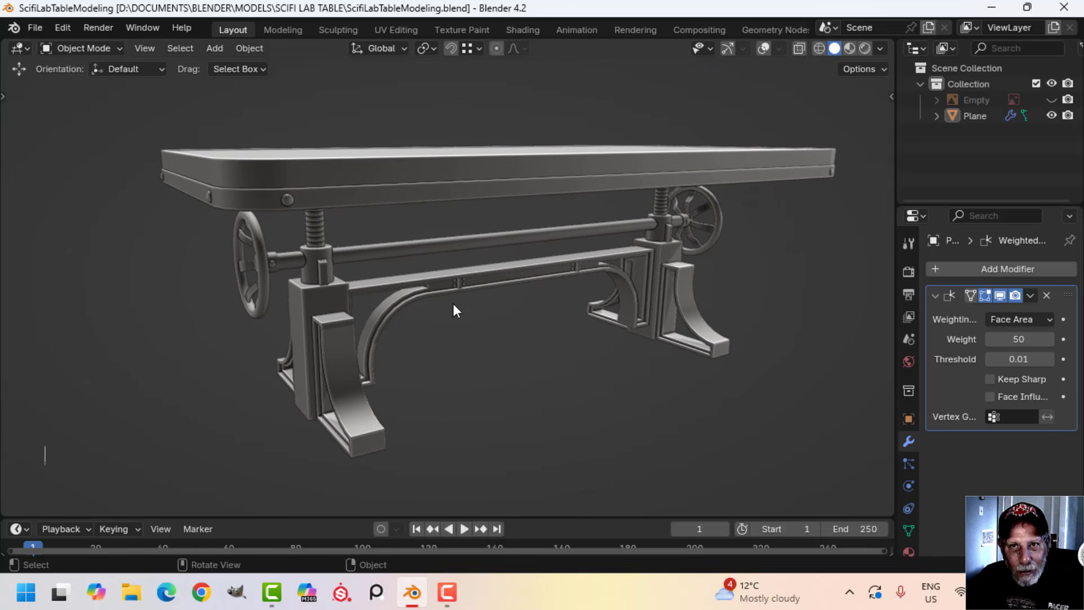